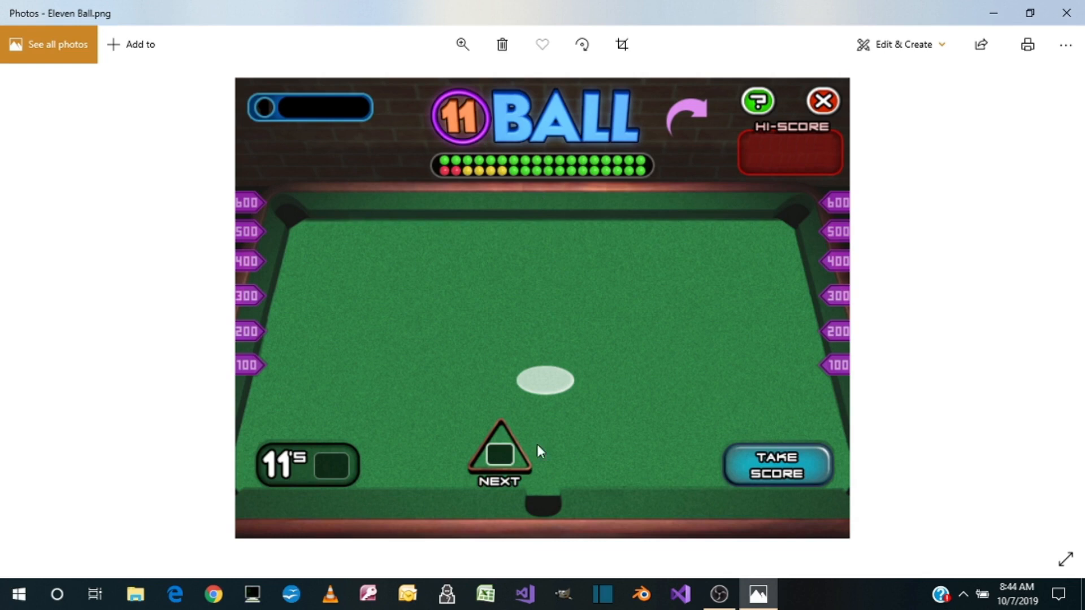
Switch to GIMP and open Eleven Ball.png from the Pictures folder inside 11 Ball on the Desktop
{"action": "left_click", "coordinate": [565, 603]}
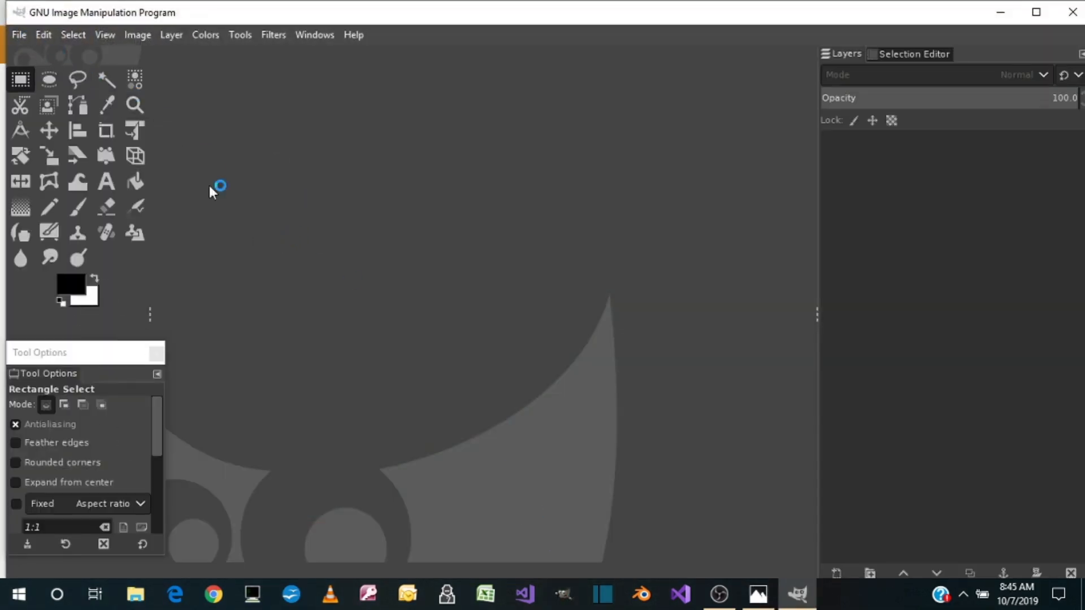
{"action": "left_click", "coordinate": [19, 35]}
{"action": "mouse_move", "coordinate": [43, 35]}
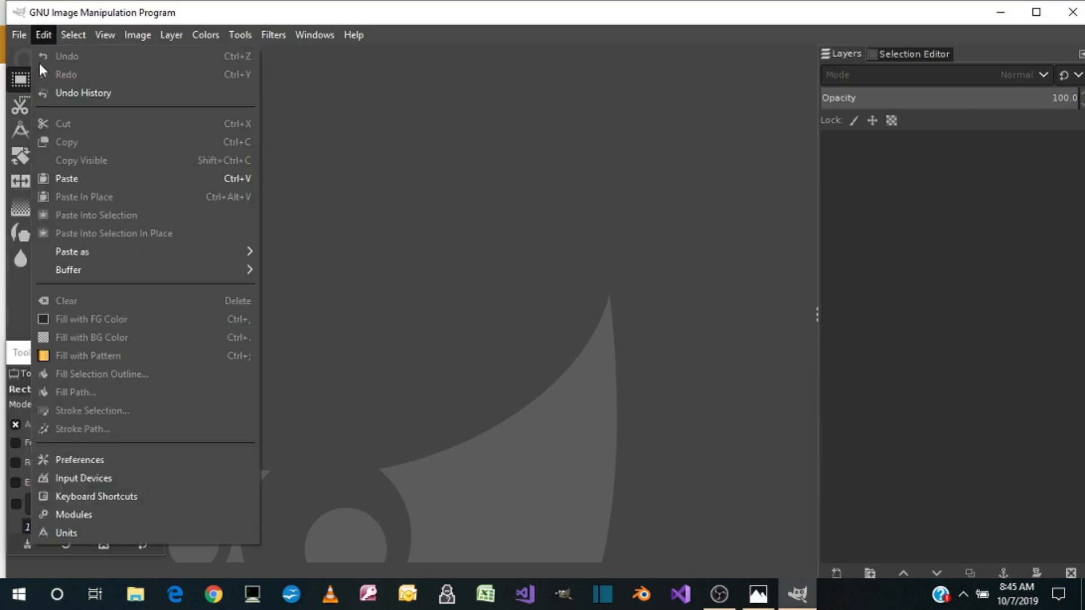
{"action": "left_click", "coordinate": [33, 88]}
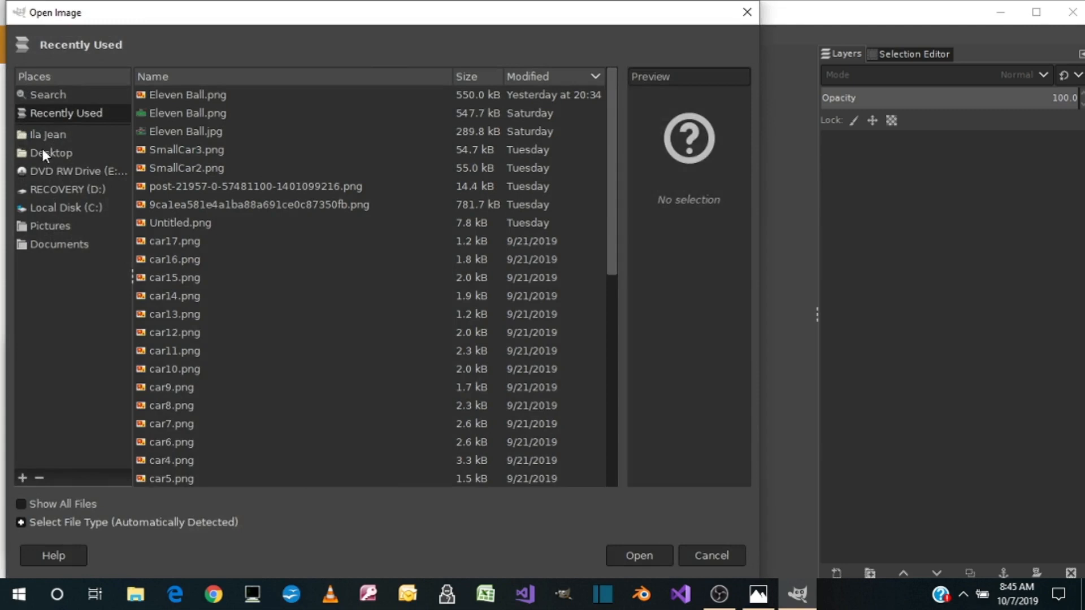
{"action": "left_click", "coordinate": [43, 150]}
{"action": "double_click", "coordinate": [177, 95]}
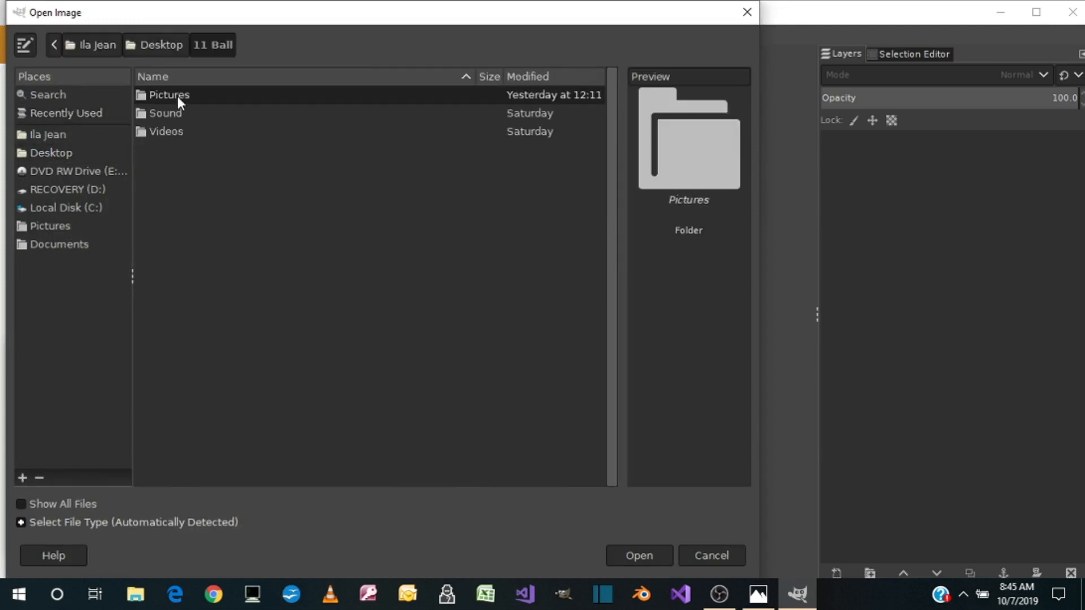
{"action": "double_click", "coordinate": [177, 96]}
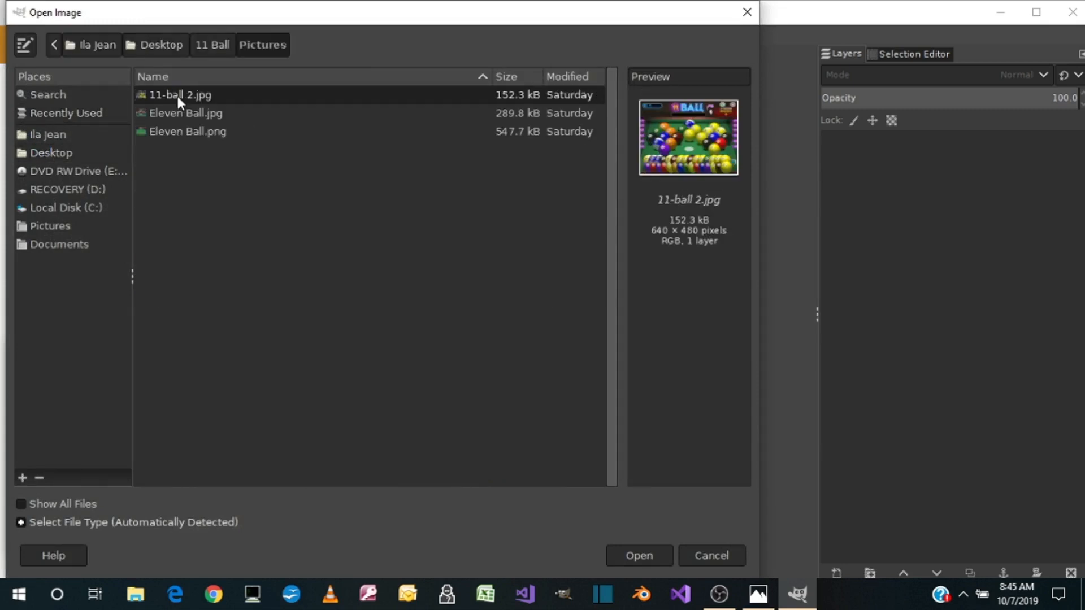
{"action": "left_click", "coordinate": [193, 133]}
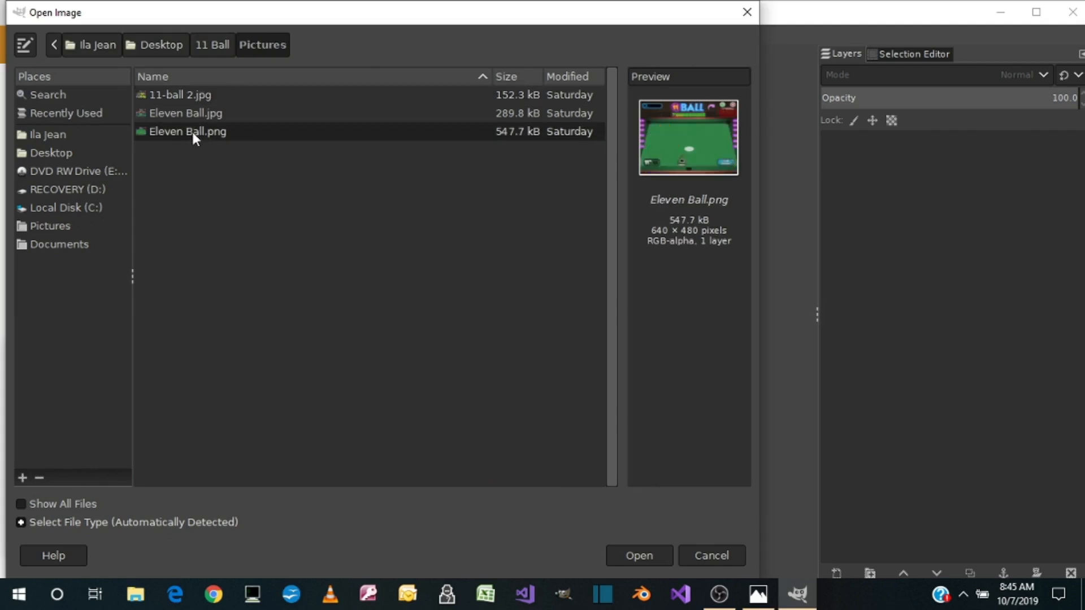
{"action": "double_click", "coordinate": [192, 131]}
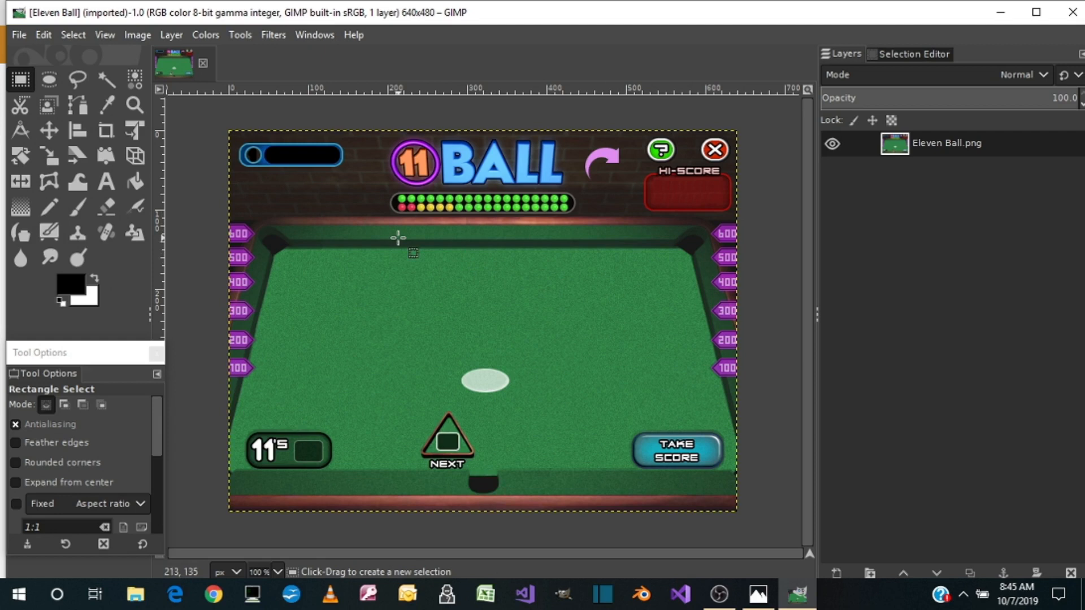
Make a rectangular selection of about 40 × 32 pixels tightly around the black pocket on the table's lower rail
{"action": "key", "text": "3"}
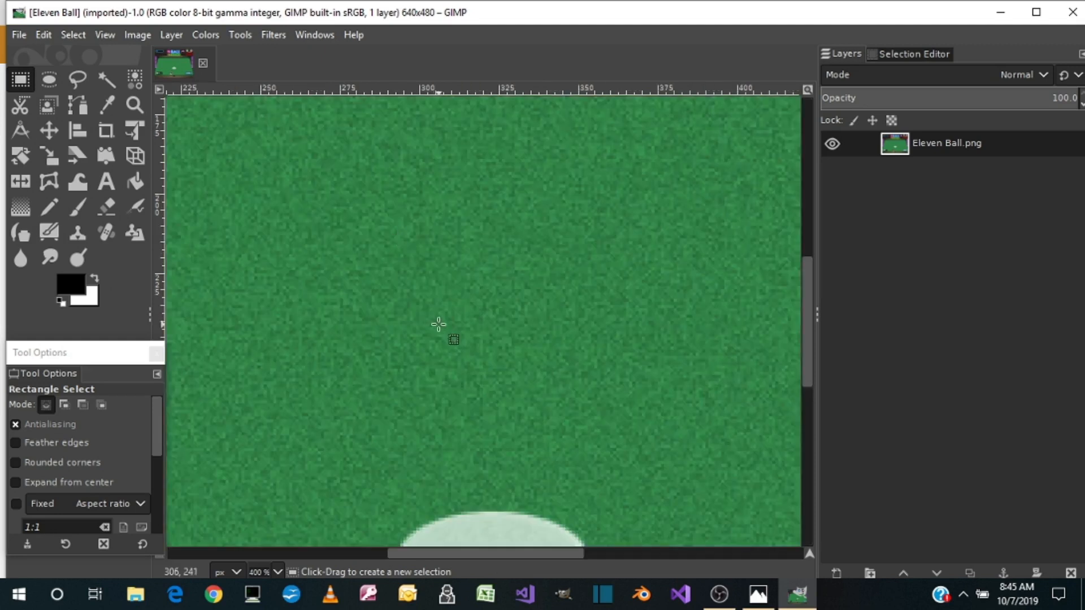
{"action": "scroll", "coordinate": [439, 322], "scroll_direction": "down", "scroll_amount": 5}
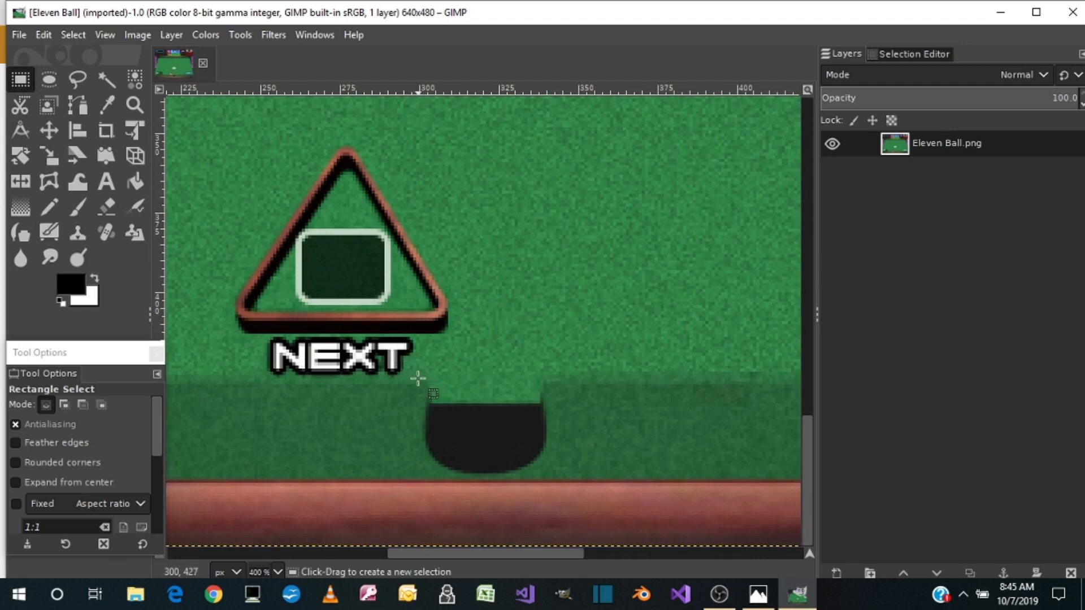
{"action": "left_click_drag", "start_coordinate": [419, 379], "coordinate": [552, 481]}
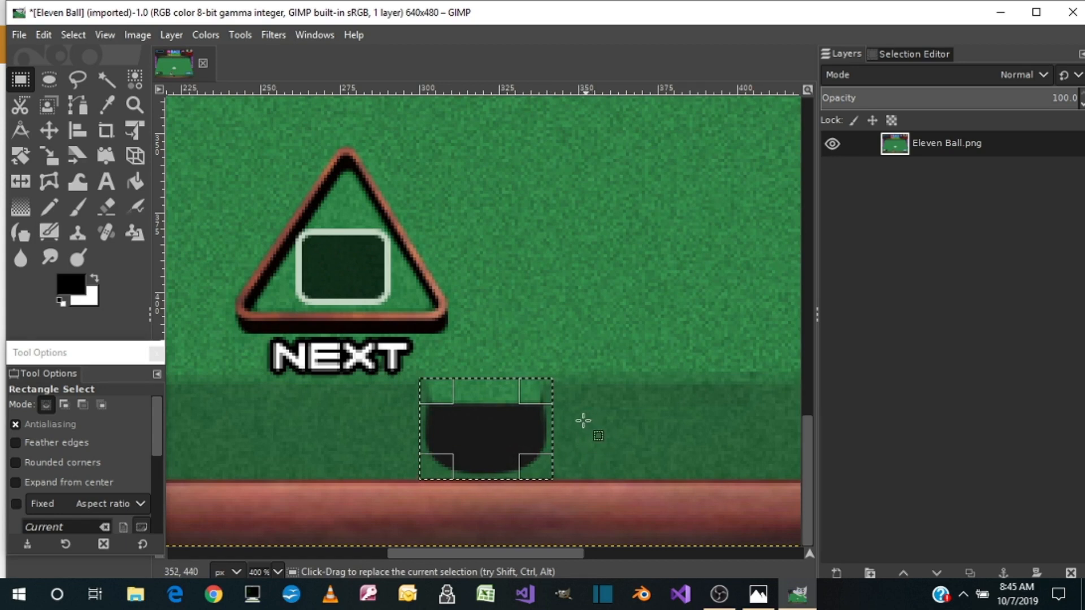
{"action": "left_click_drag", "start_coordinate": [527, 438], "coordinate": [520, 428]}
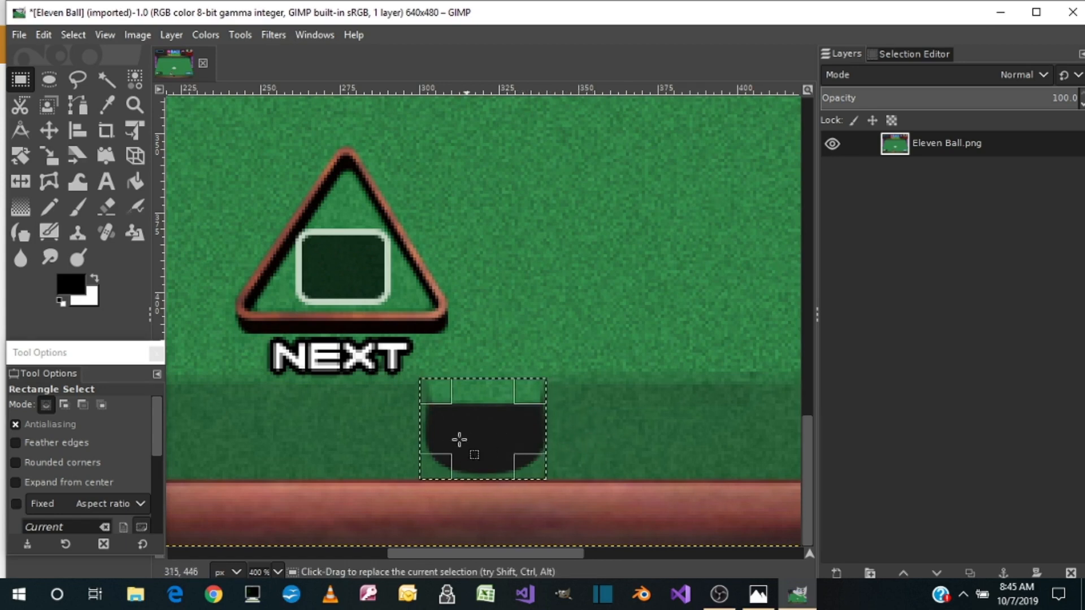
{"action": "left_click_drag", "start_coordinate": [437, 427], "coordinate": [436, 430]}
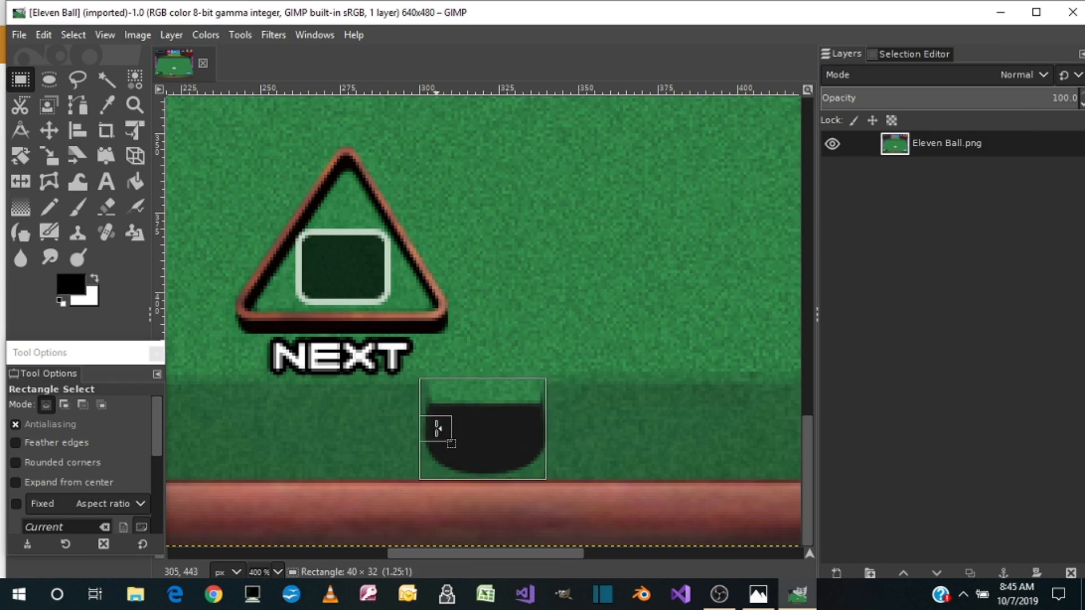
{"action": "left_click_drag", "start_coordinate": [439, 431], "coordinate": [437, 428]}
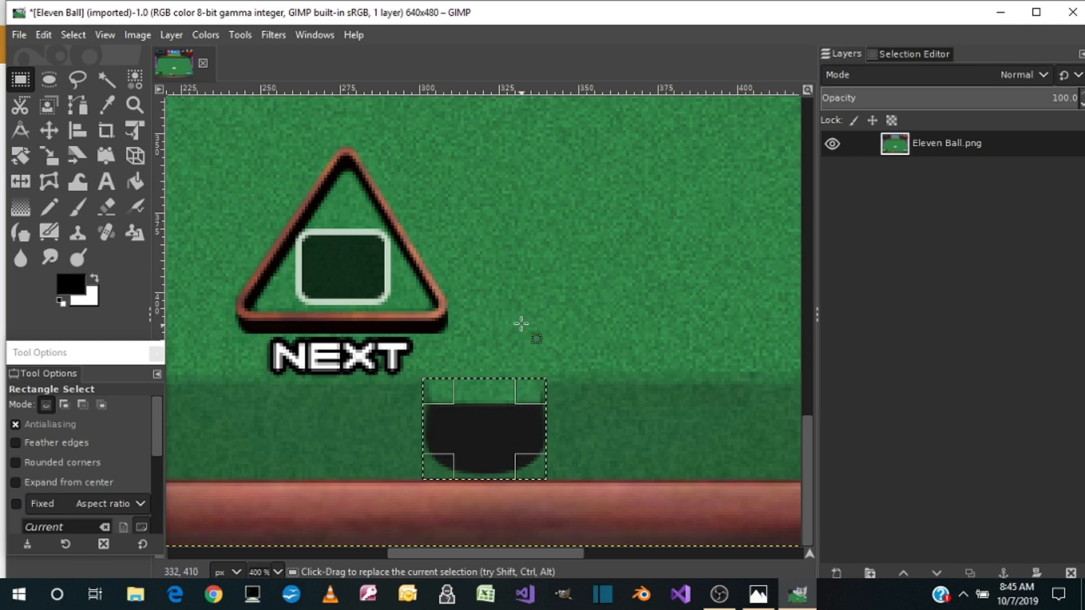
Paste a copy of the selected pocket and rotate the pasted piece by 180 degrees
{"action": "key", "text": "ctrl+c"}
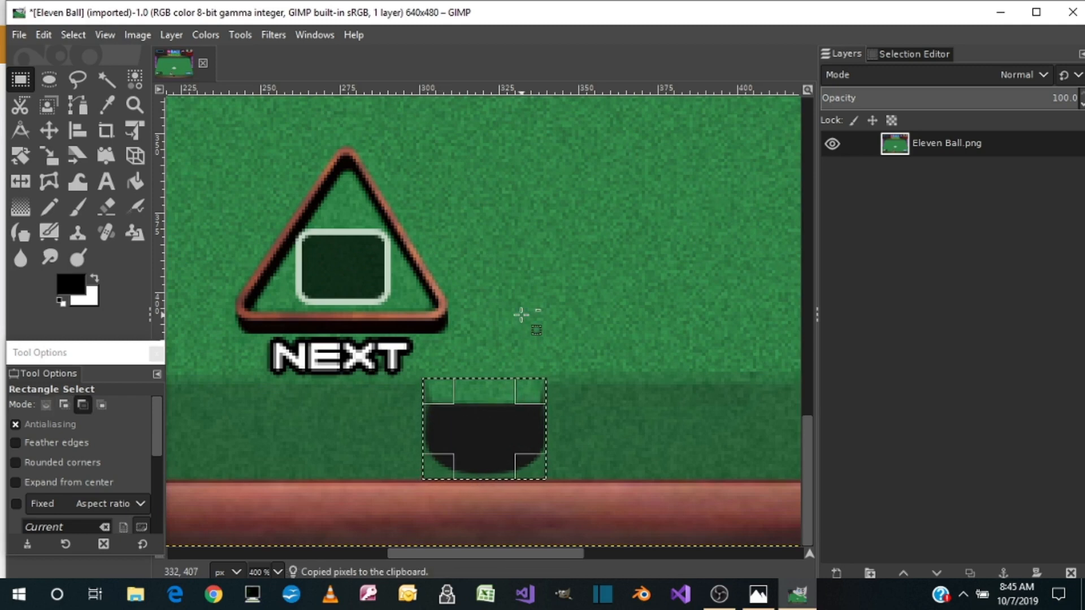
{"action": "key", "text": "ctrl+v"}
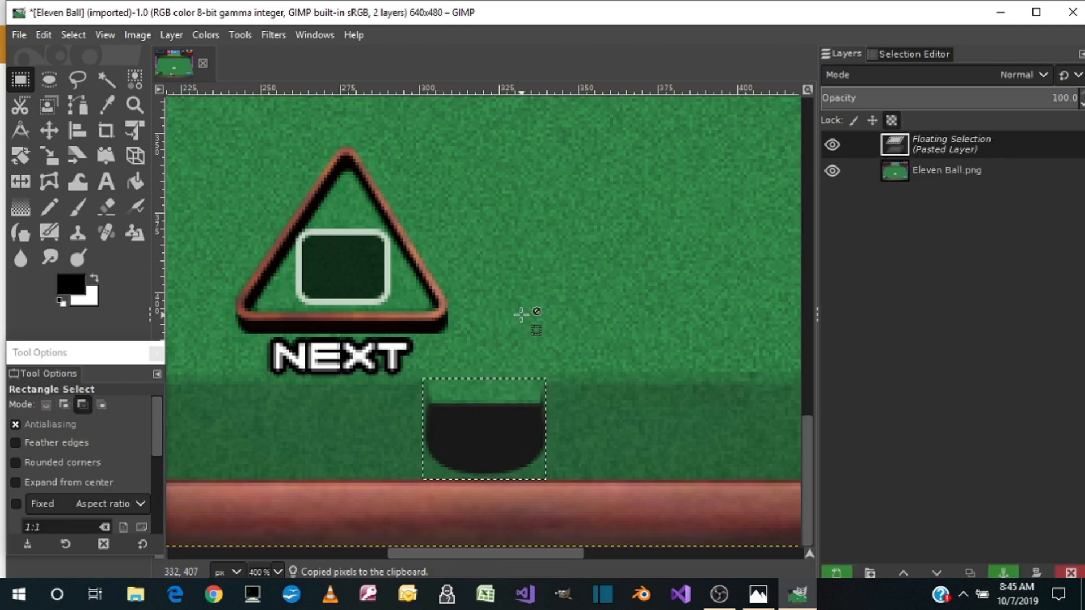
{"action": "left_click", "coordinate": [248, 37]}
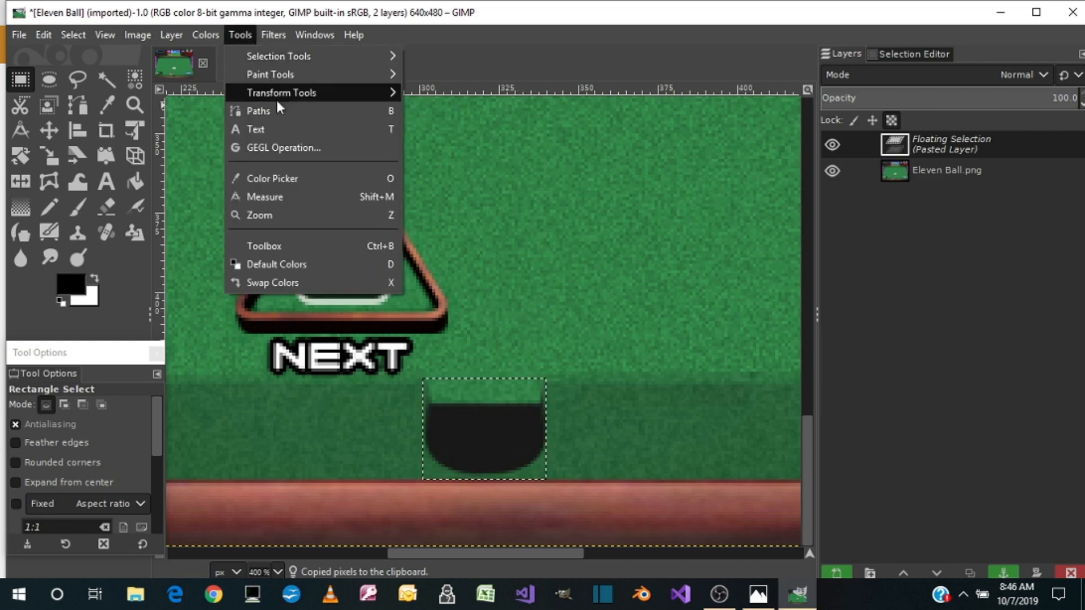
{"action": "mouse_move", "coordinate": [276, 100]}
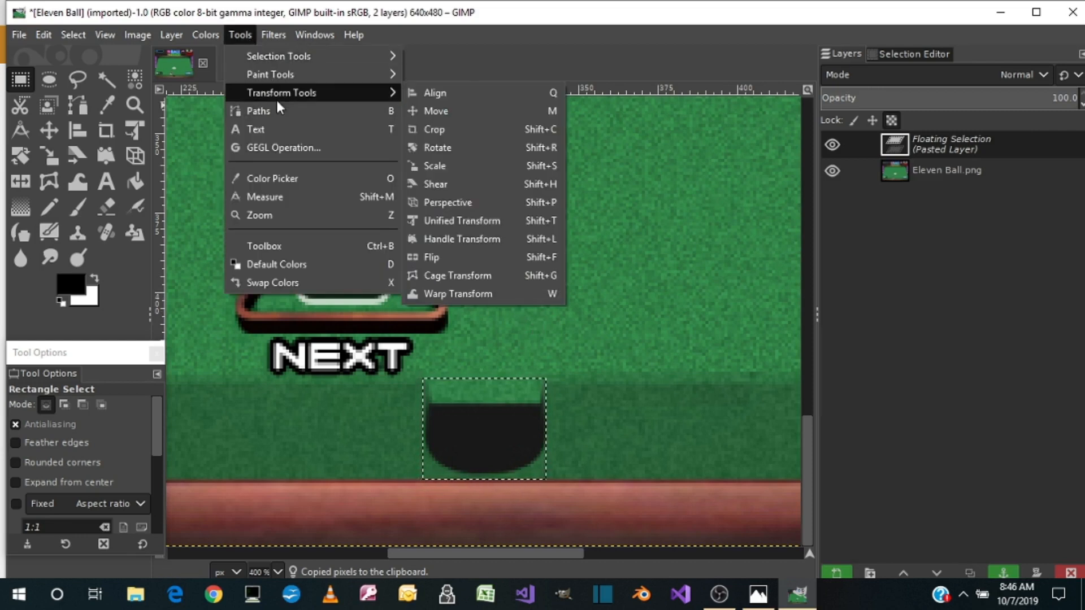
{"action": "left_click", "coordinate": [445, 149]}
{"action": "left_click_drag", "start_coordinate": [664, 139], "coordinate": [634, 136]}
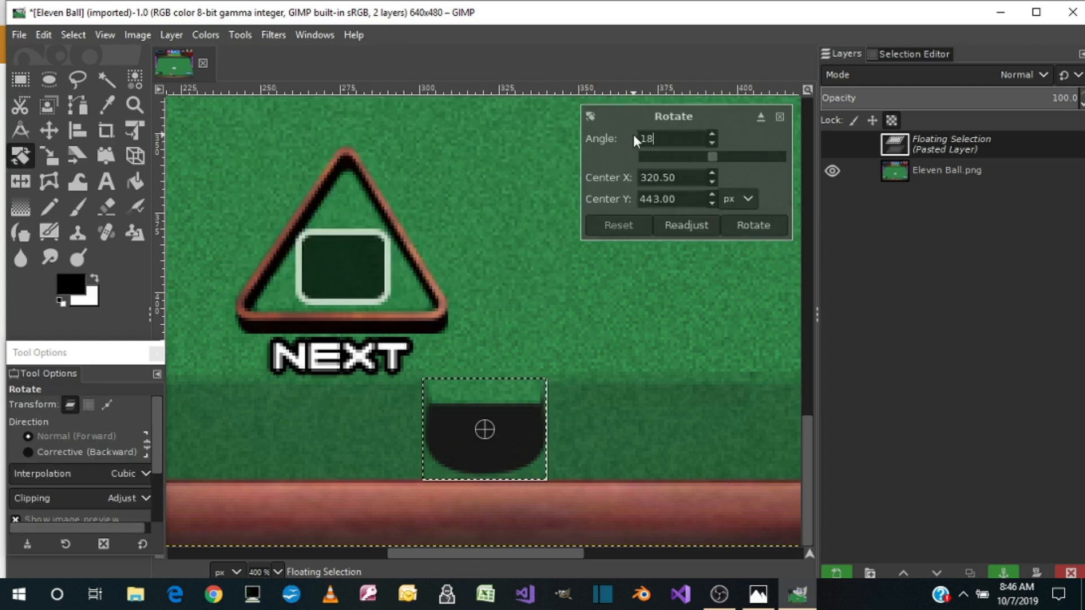
{"action": "key", "text": "Return"}
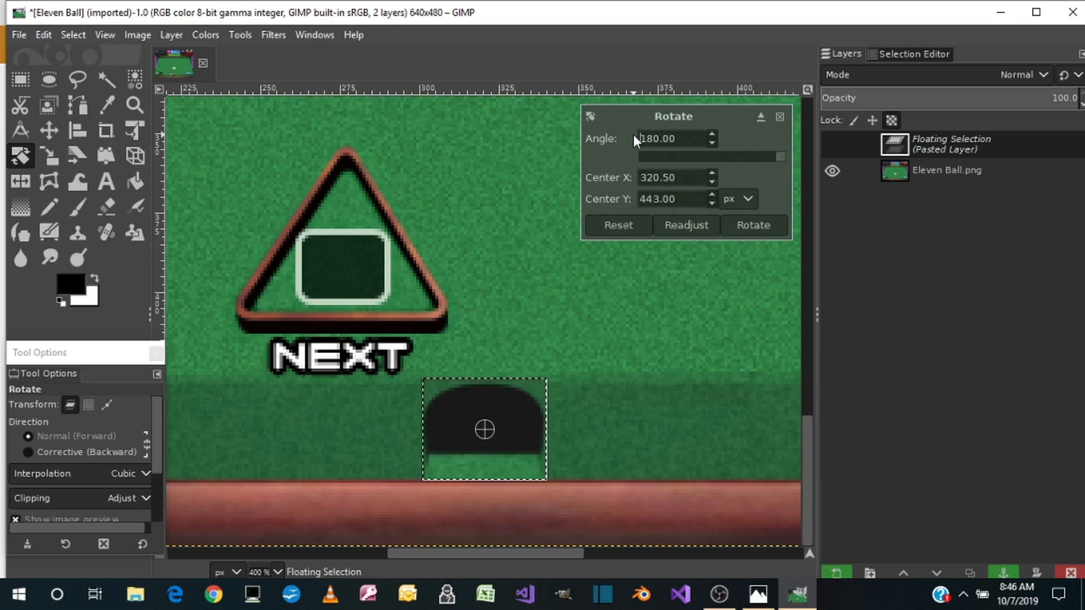
Move the rotated pocket up to the middle of the table's upper rail
{"action": "left_click", "coordinate": [18, 80]}
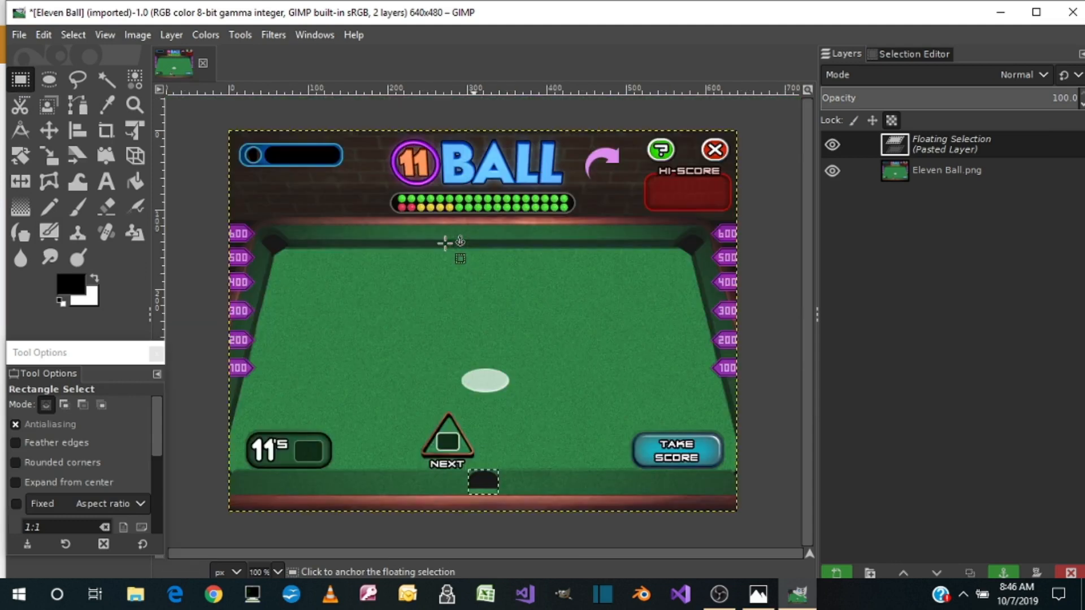
{"action": "key", "text": "1"}
{"action": "left_click_drag", "start_coordinate": [501, 485], "coordinate": [501, 253]}
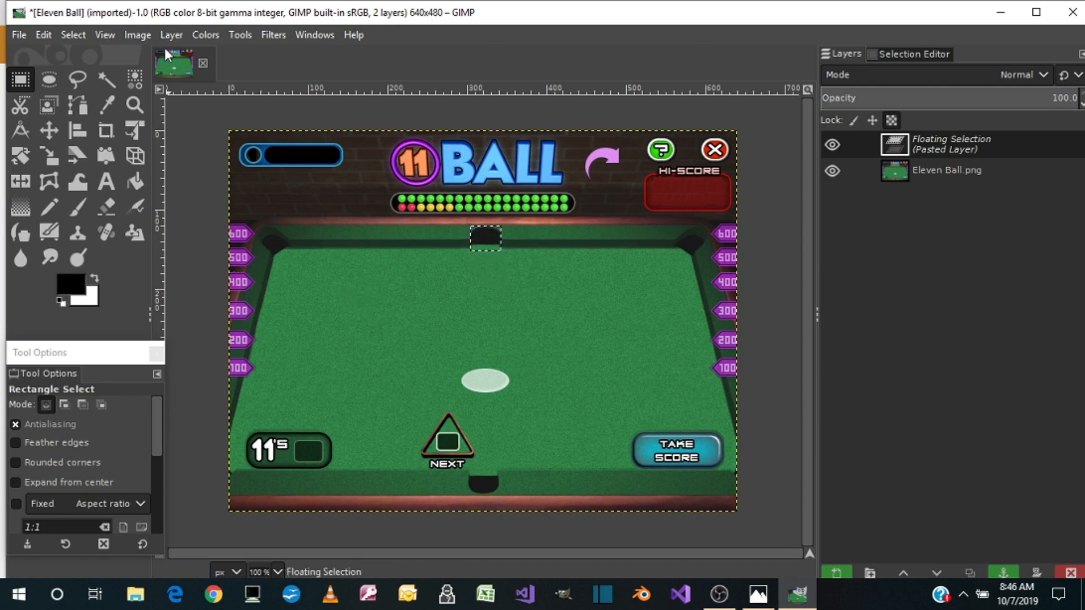
Show the image grid and set its horizontal and vertical spacing to 50 pixels
{"action": "left_click", "coordinate": [137, 35]}
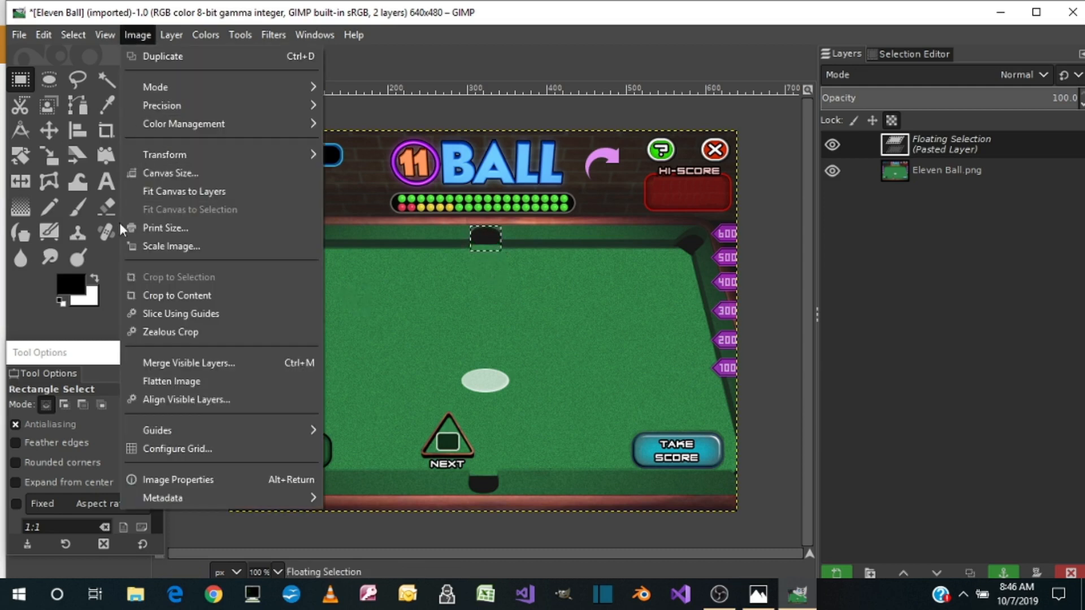
{"action": "mouse_move", "coordinate": [104, 34]}
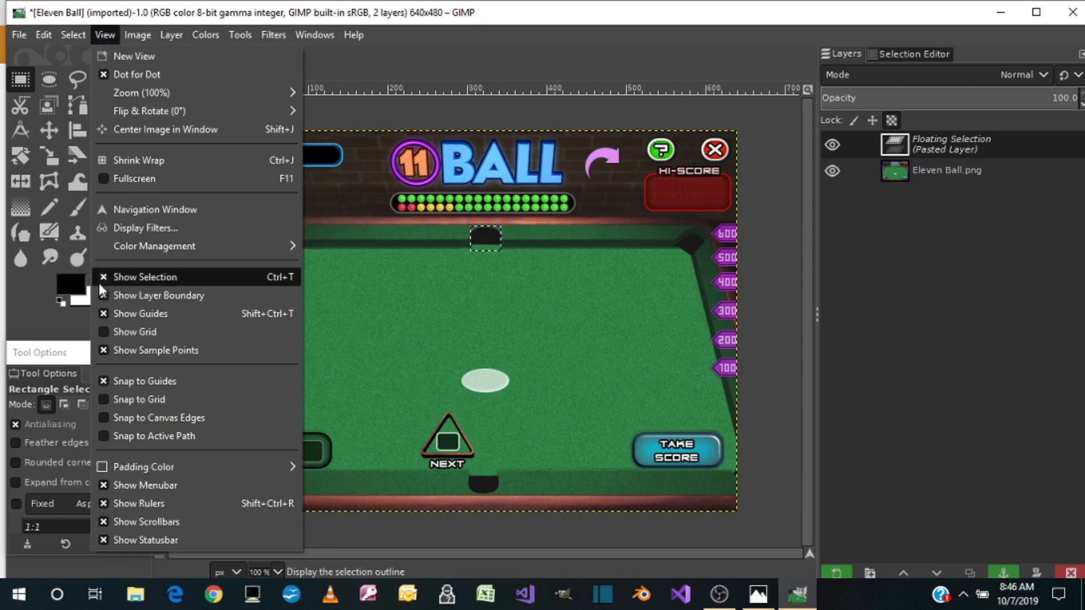
{"action": "left_click", "coordinate": [111, 332]}
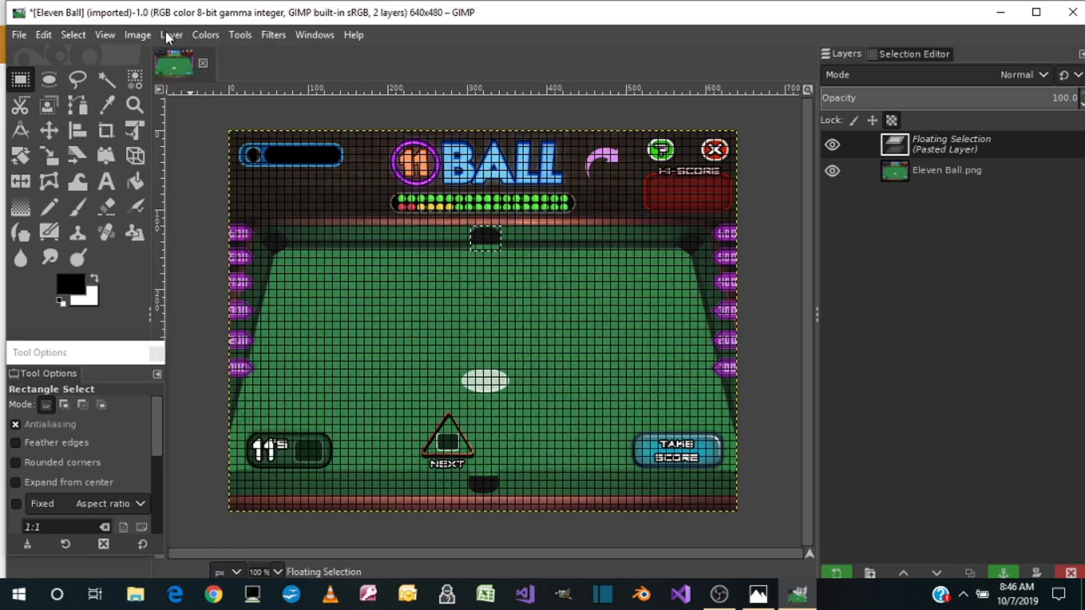
{"action": "left_click", "coordinate": [139, 36]}
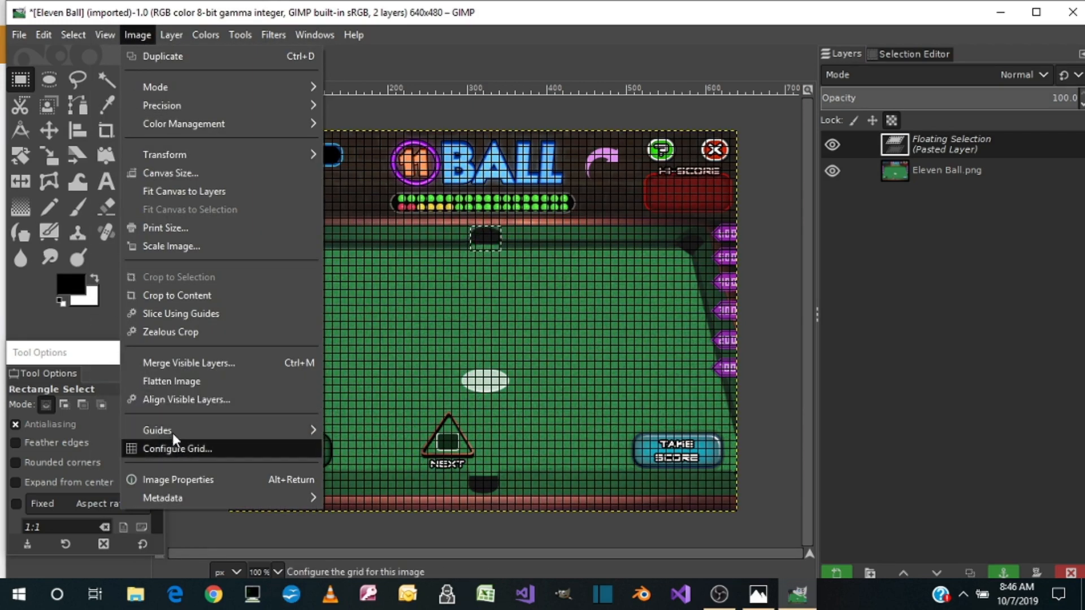
{"action": "left_click", "coordinate": [165, 450]}
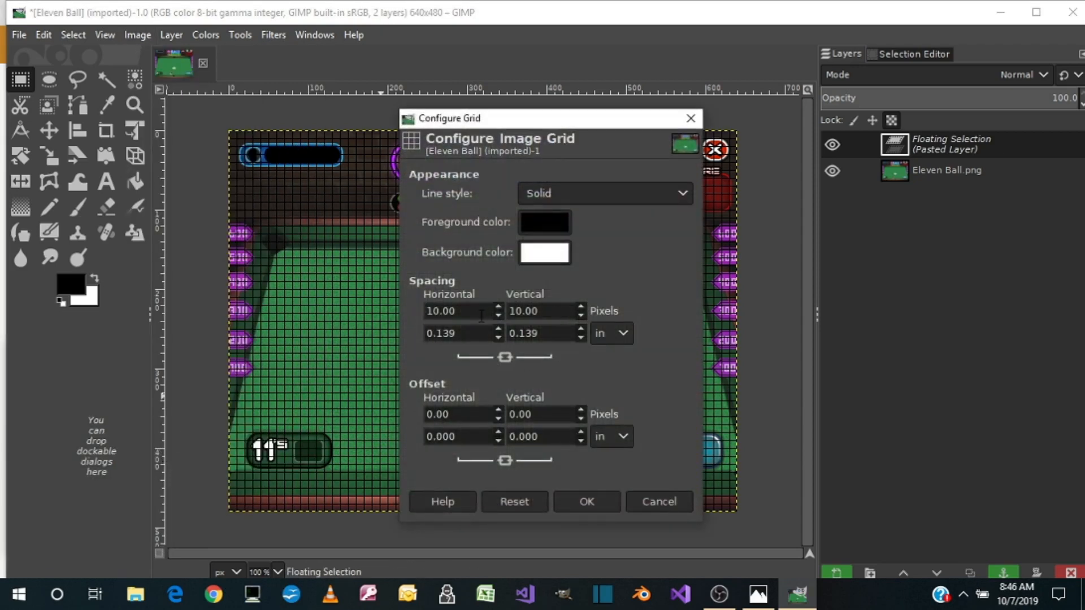
{"action": "left_click_drag", "start_coordinate": [481, 315], "coordinate": [416, 315]}
{"action": "type", "text": "50"}
{"action": "key", "text": "Tab"}
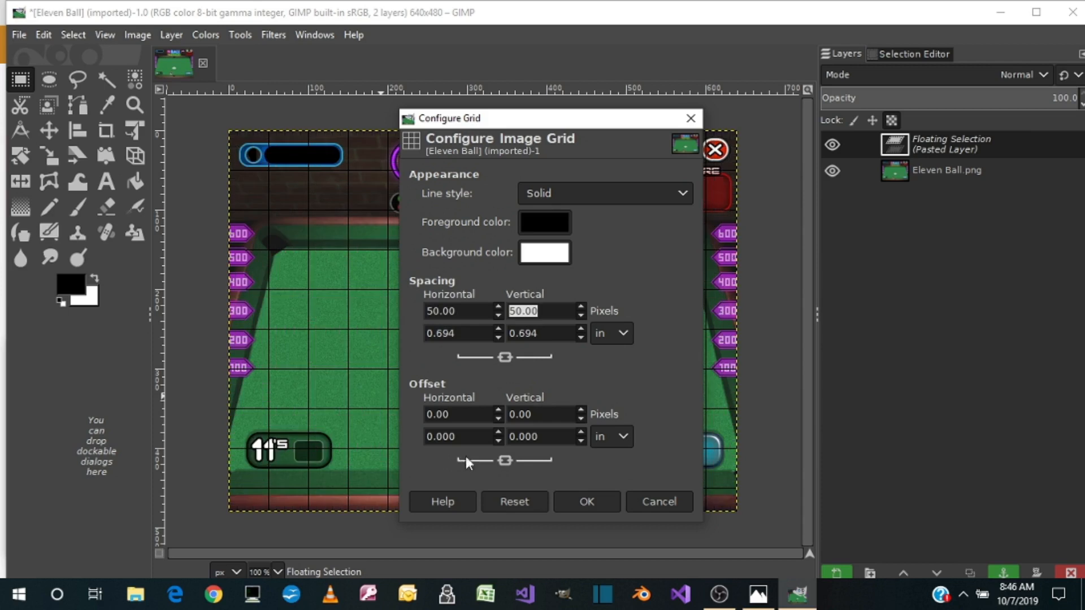
{"action": "type", "text": "50"}
{"action": "left_click", "coordinate": [571, 501]}
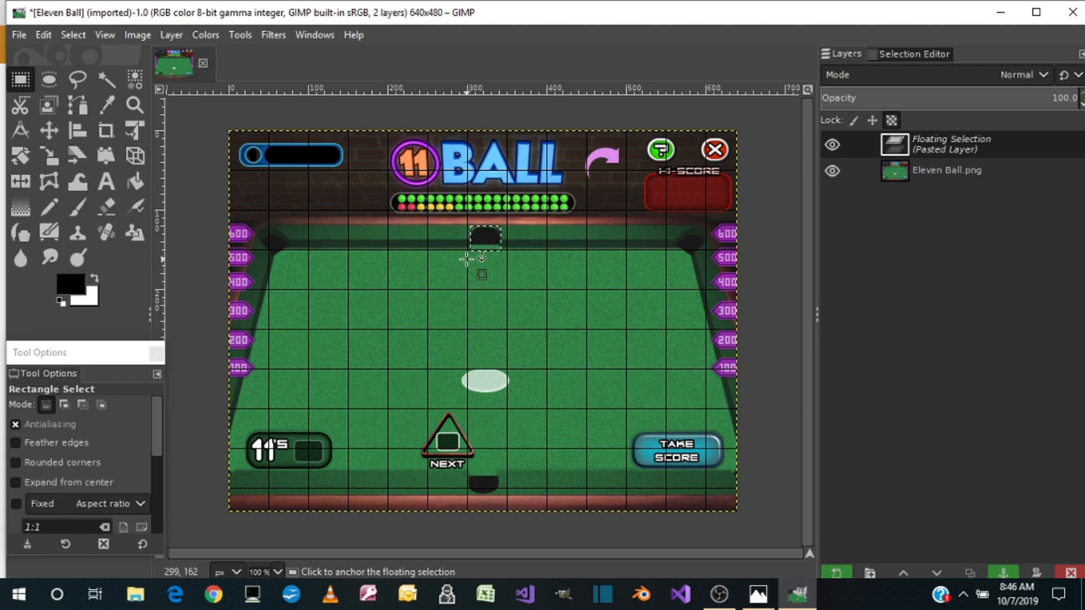
Nudge the pasted pocket on the upper rail to line up with the lower pocket, using the grid lines as reference
{"action": "key", "text": "3"}
{"action": "scroll", "coordinate": [508, 314], "scroll_direction": "up", "scroll_amount": 5}
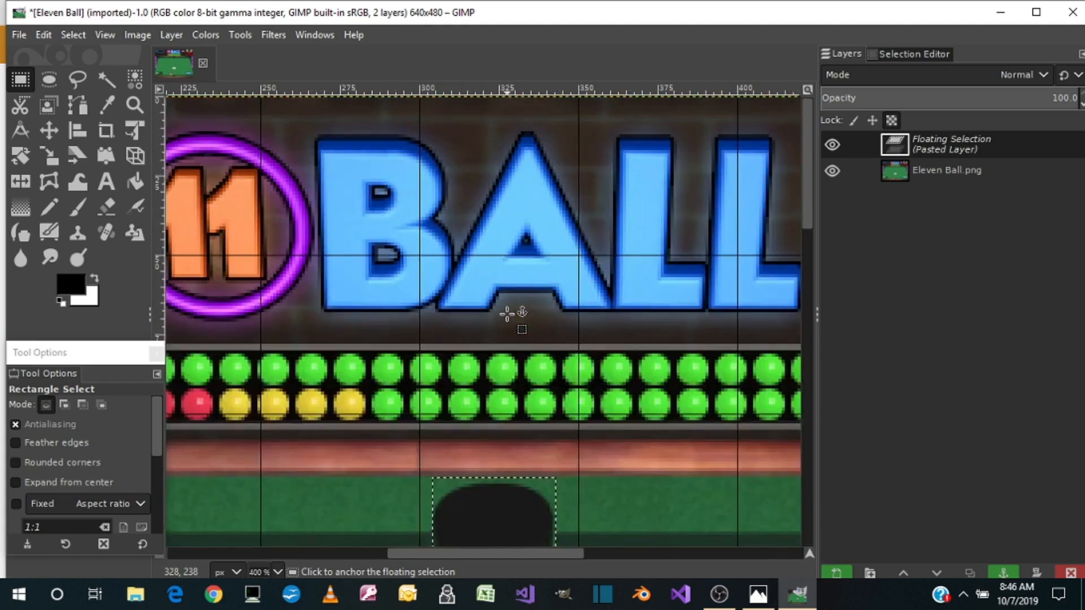
{"action": "scroll", "coordinate": [507, 314], "scroll_direction": "down", "scroll_amount": 4}
{"action": "left_click_drag", "start_coordinate": [493, 304], "coordinate": [490, 307]}
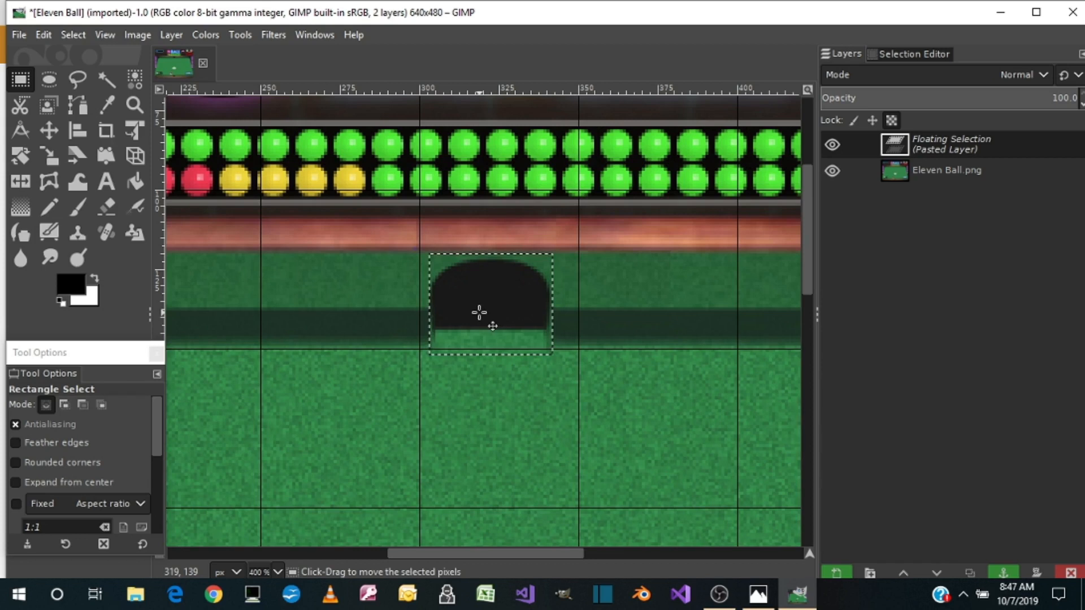
{"action": "scroll", "coordinate": [479, 340], "scroll_direction": "down", "scroll_amount": 10}
{"action": "scroll", "coordinate": [479, 340], "scroll_direction": "down", "scroll_amount": 3}
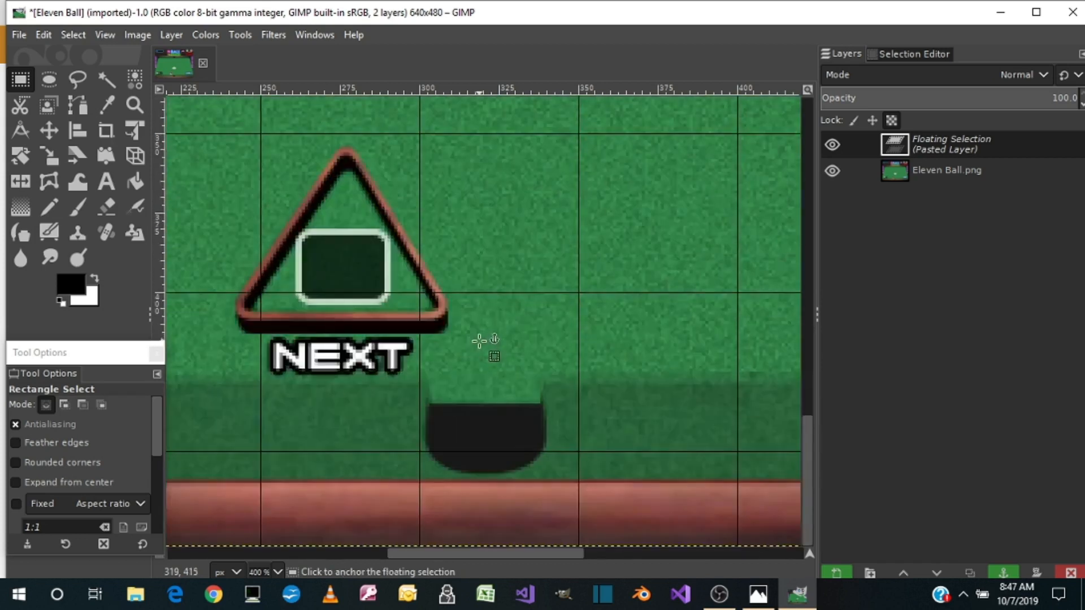
{"action": "scroll", "coordinate": [480, 341], "scroll_direction": "up", "scroll_amount": 10}
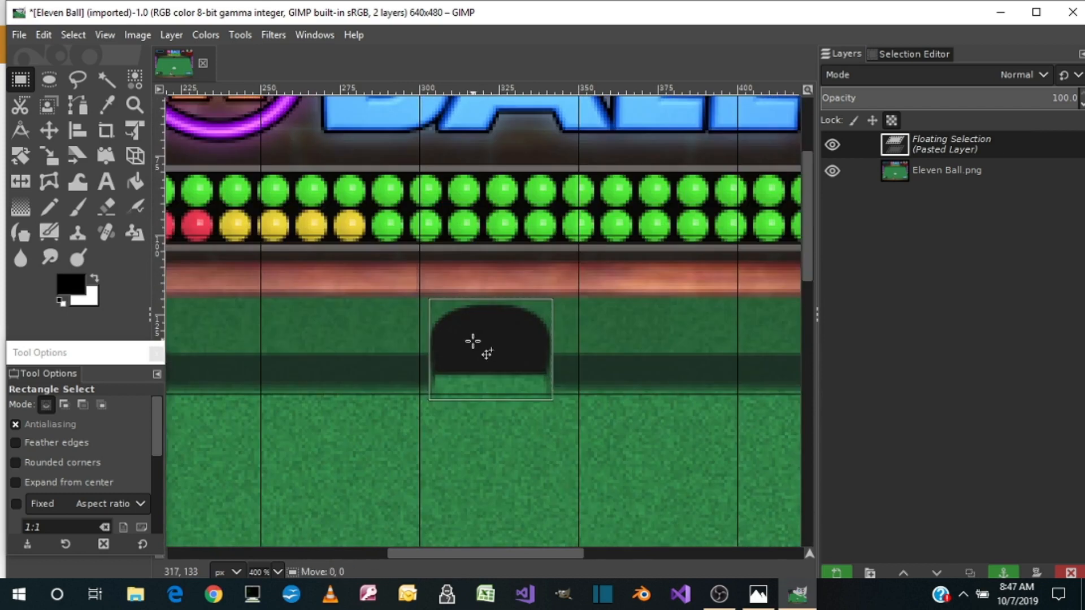
{"action": "left_click_drag", "start_coordinate": [470, 342], "coordinate": [467, 342]}
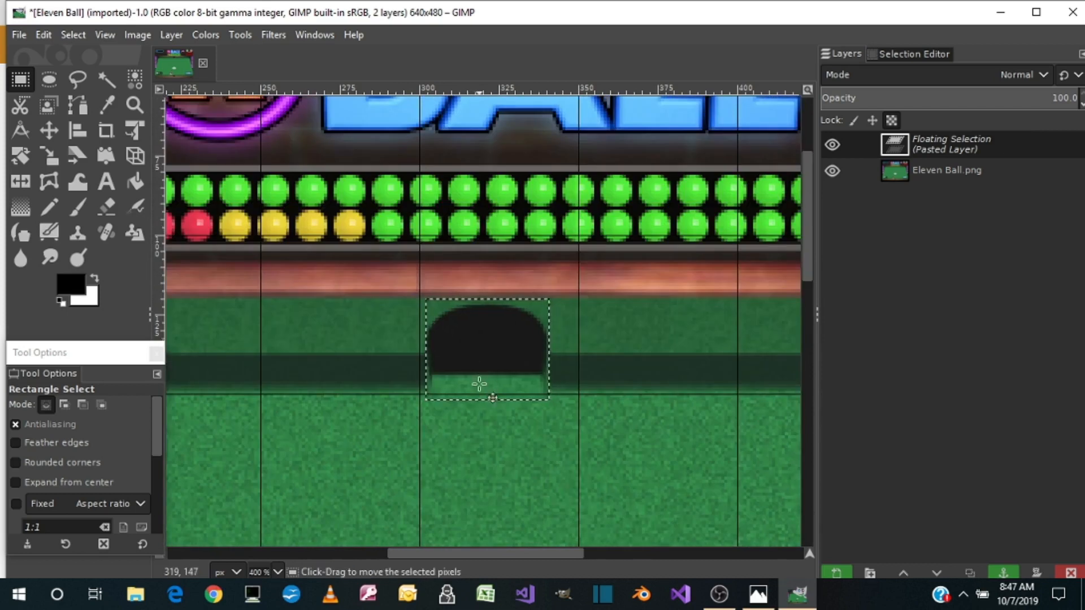
{"action": "scroll", "coordinate": [480, 381], "scroll_direction": "down", "scroll_amount": 10}
{"action": "scroll", "coordinate": [479, 383], "scroll_direction": "up", "scroll_amount": 10}
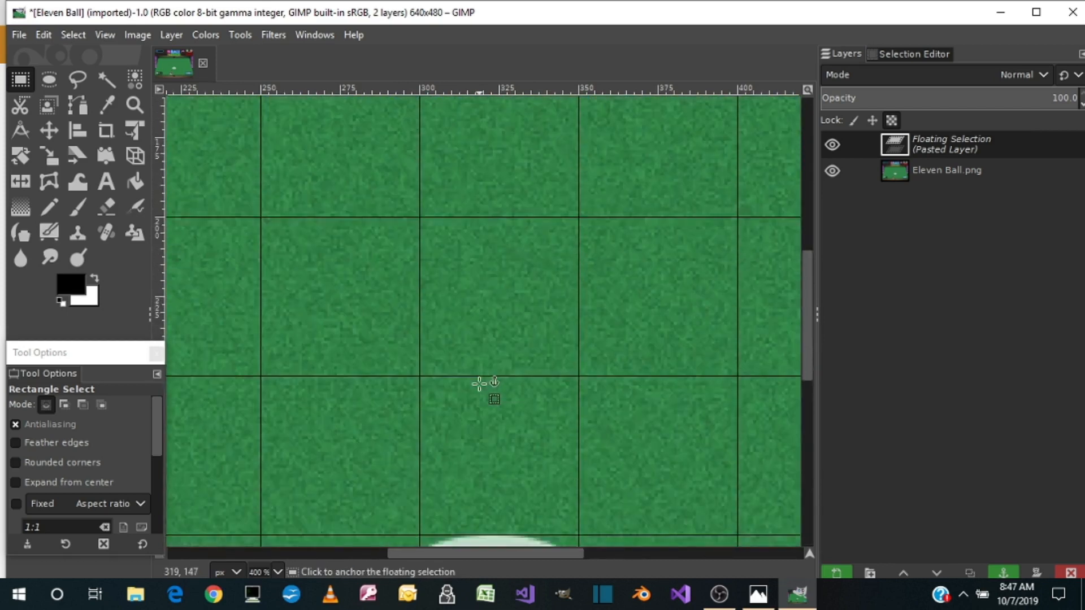
{"action": "key", "text": "1"}
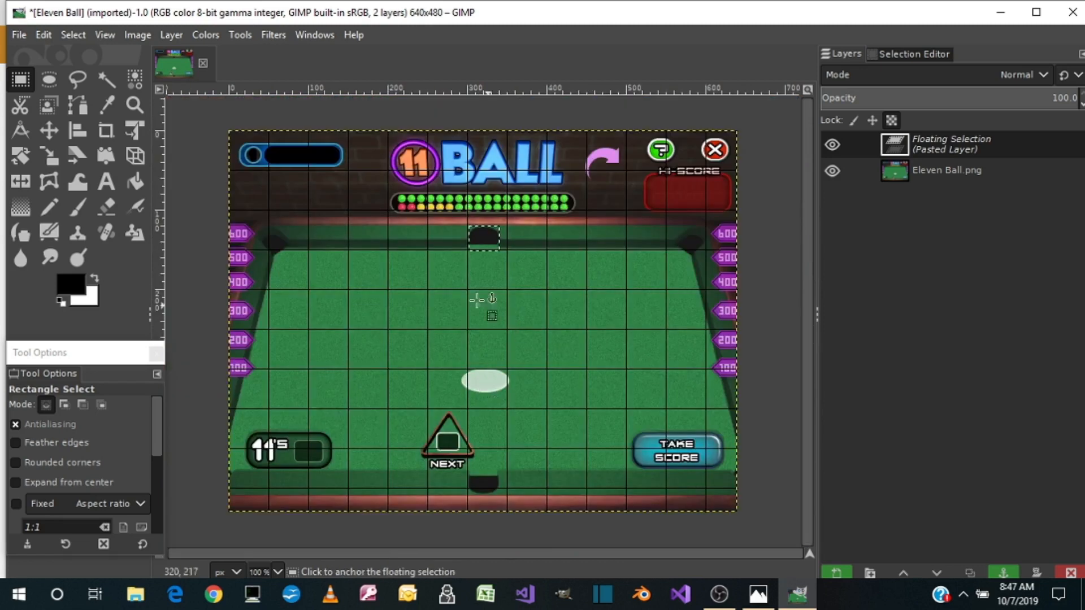
Anchor the pasted pocket and export the image as a PNG, replacing the existing Eleven Ball.png in the Pictures folder
{"action": "left_click", "coordinate": [370, 306]}
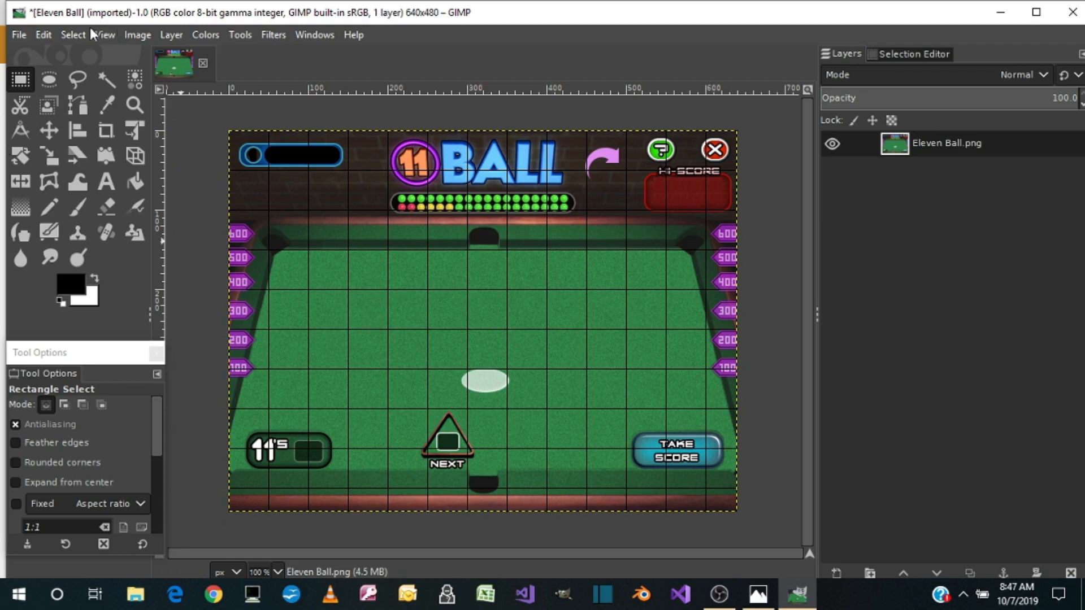
{"action": "left_click", "coordinate": [20, 35]}
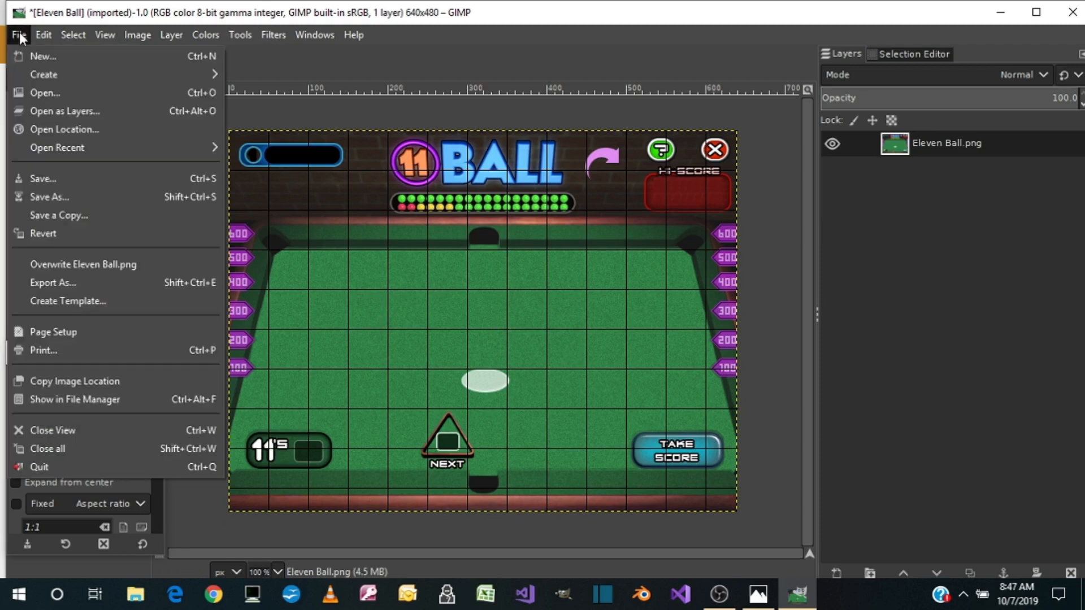
{"action": "left_click", "coordinate": [47, 289]}
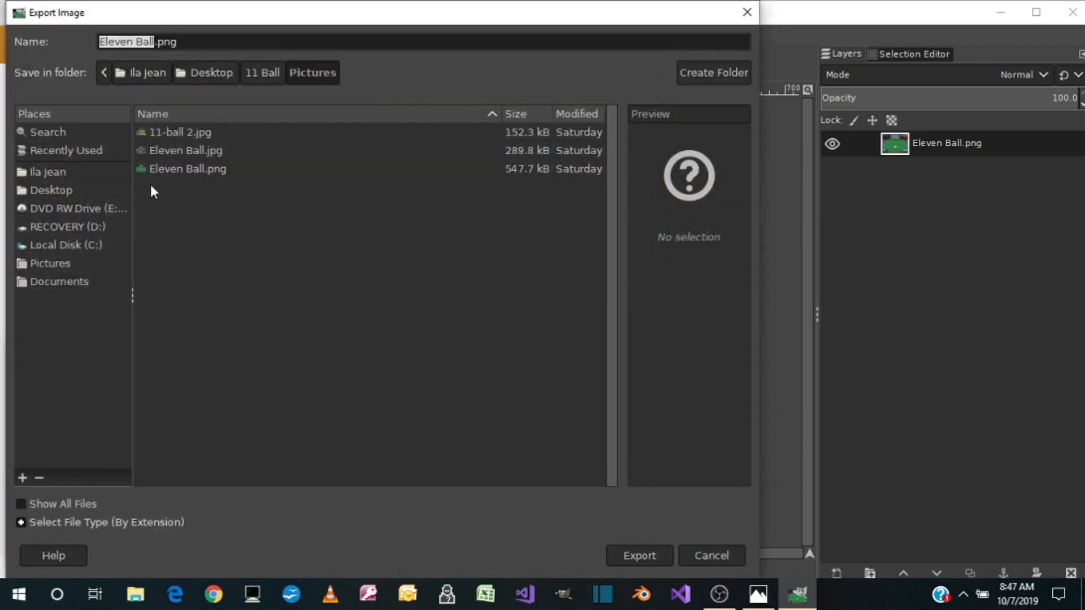
{"action": "left_click", "coordinate": [205, 170]}
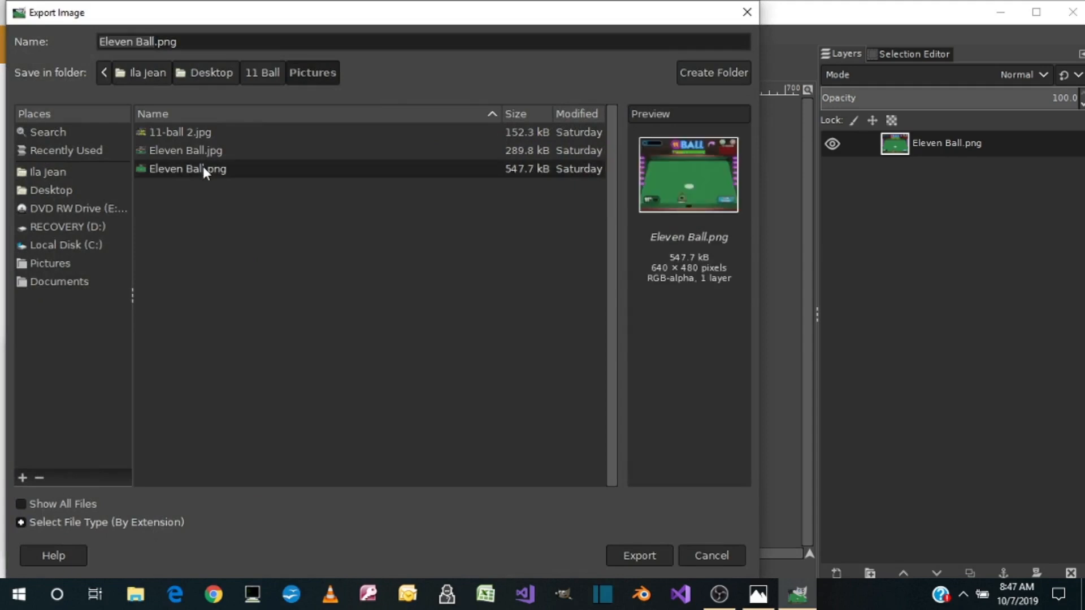
{"action": "double_click", "coordinate": [205, 169]}
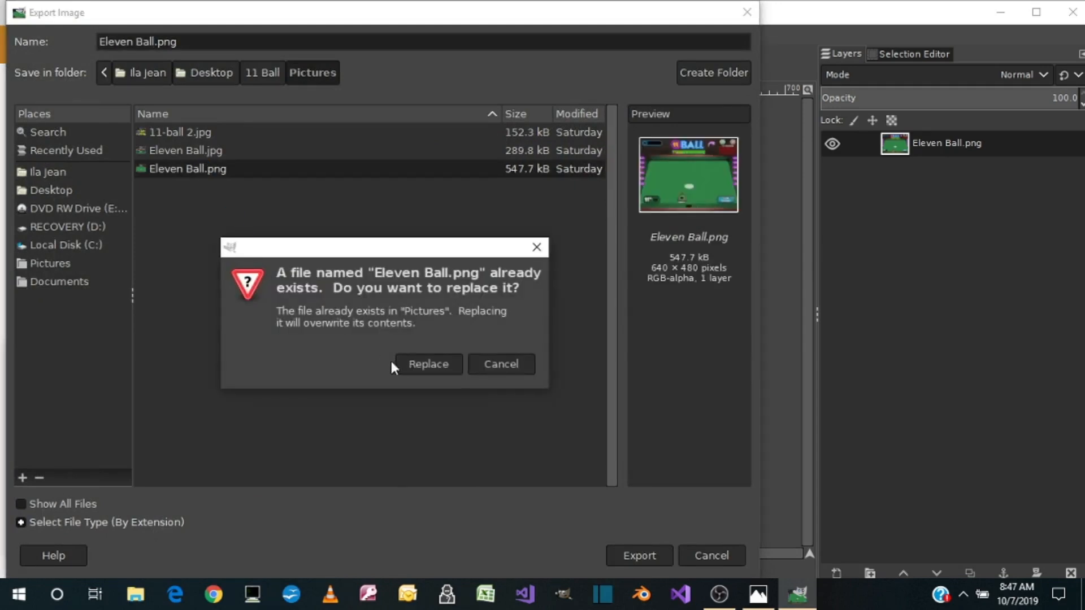
{"action": "left_click", "coordinate": [425, 363]}
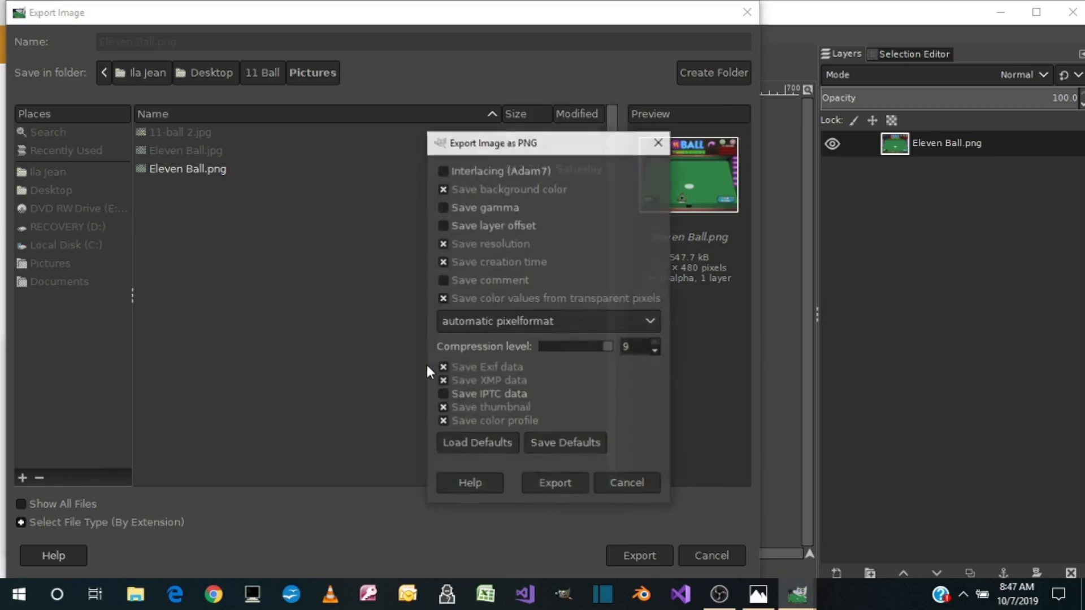
{"action": "left_click", "coordinate": [557, 483]}
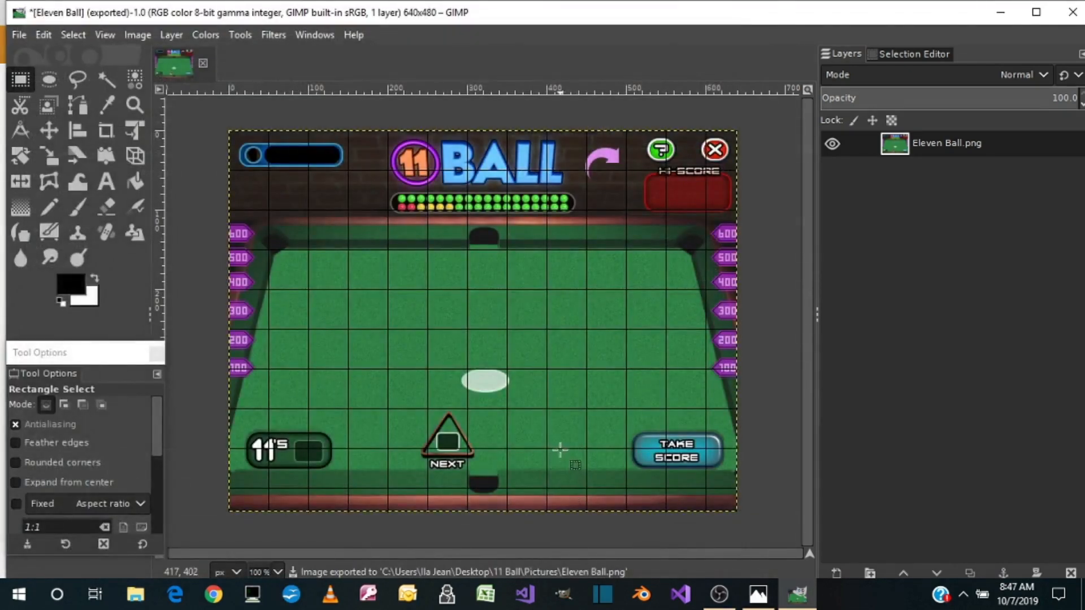
Close the Eleven Ball image and discard the unsaved changes
{"action": "left_click", "coordinate": [203, 63]}
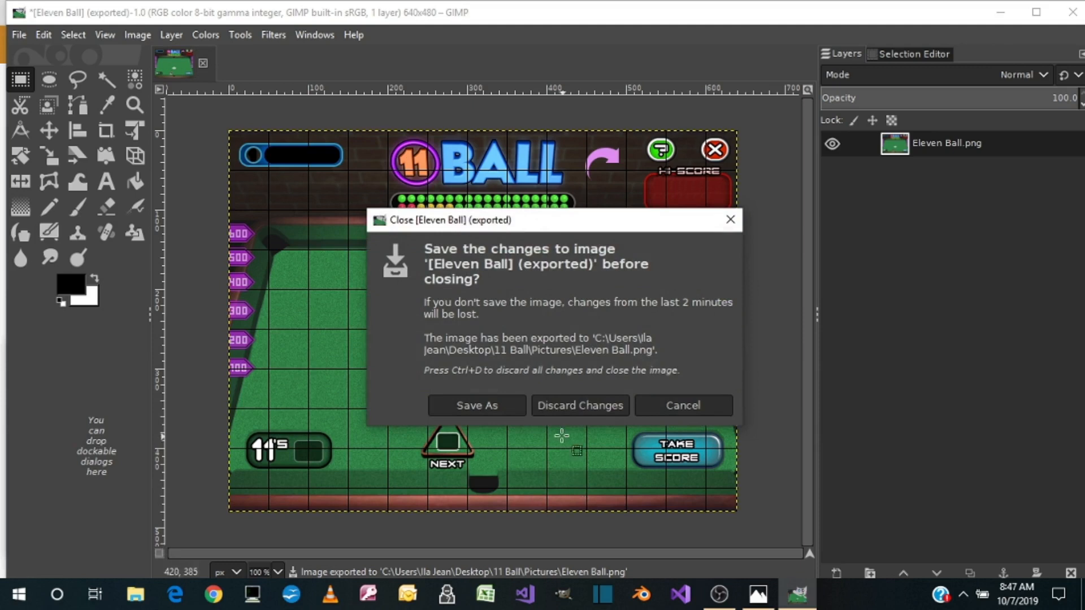
{"action": "left_click", "coordinate": [561, 407]}
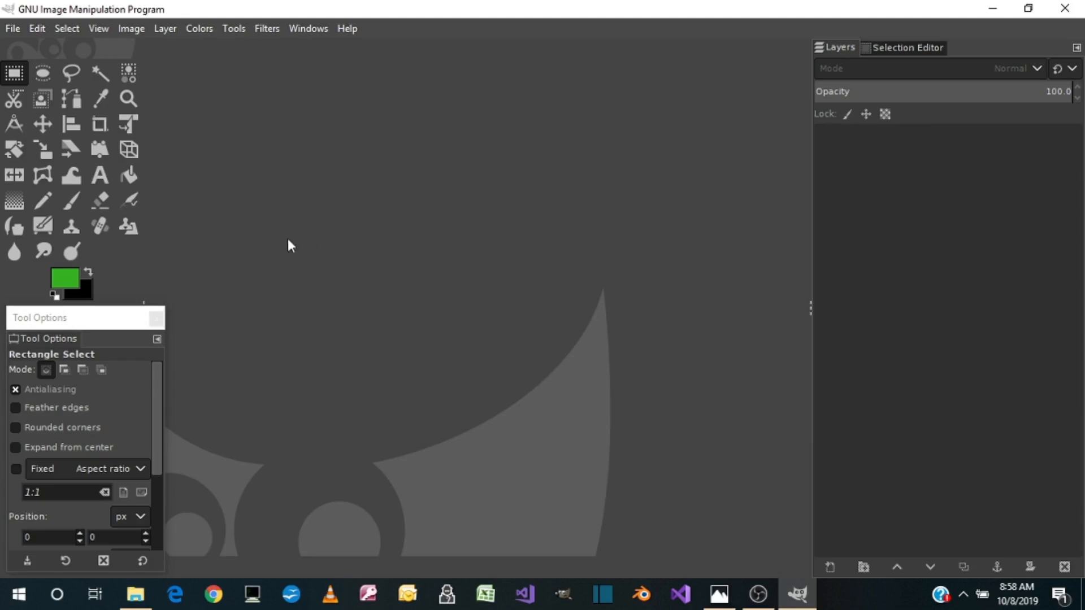
Change the background color to white by setting red, green and blue to their maximum
{"action": "left_click", "coordinate": [89, 295]}
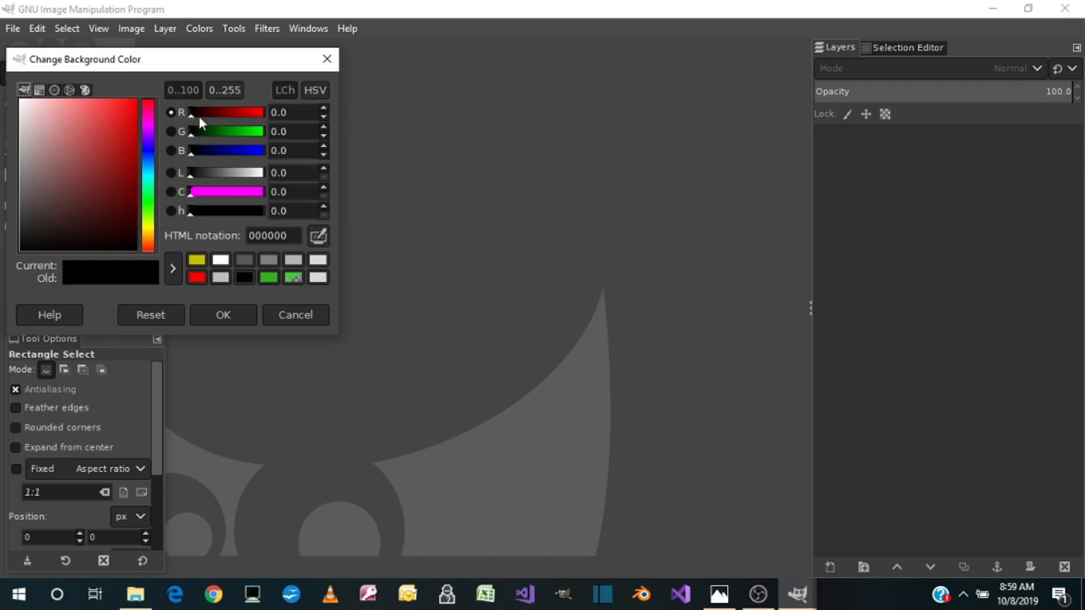
{"action": "left_click_drag", "start_coordinate": [189, 113], "coordinate": [274, 111]}
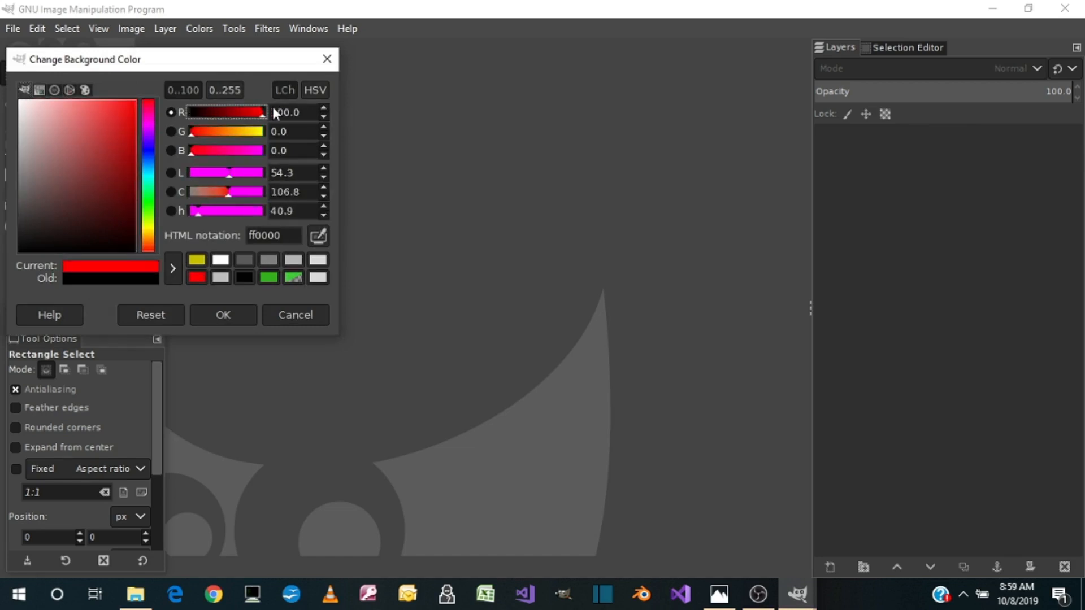
{"action": "left_click_drag", "start_coordinate": [186, 133], "coordinate": [272, 134]}
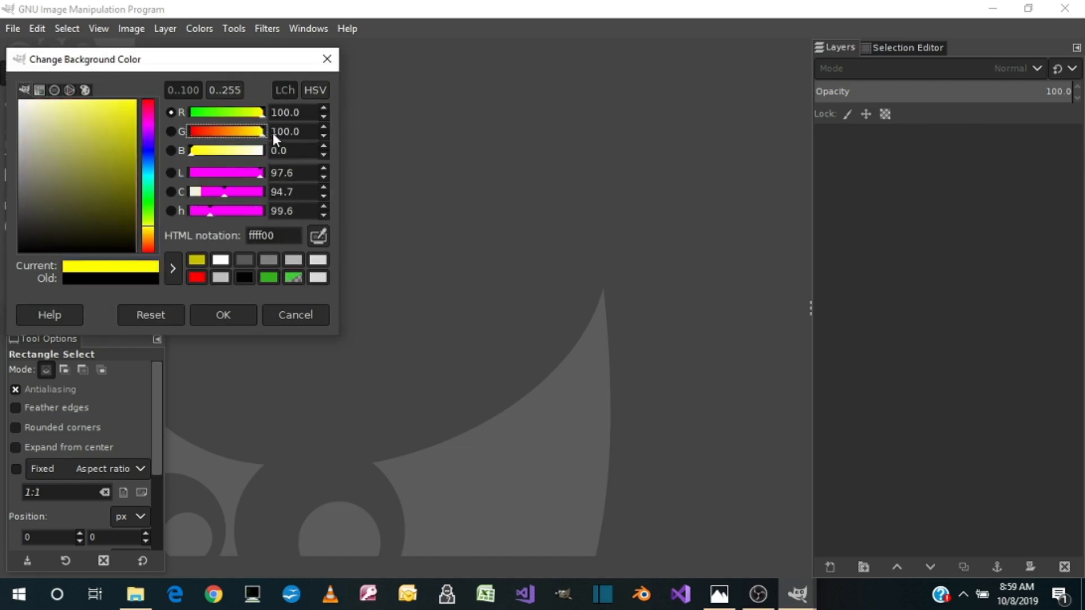
{"action": "left_click_drag", "start_coordinate": [192, 151], "coordinate": [274, 151]}
{"action": "left_click", "coordinate": [222, 317]}
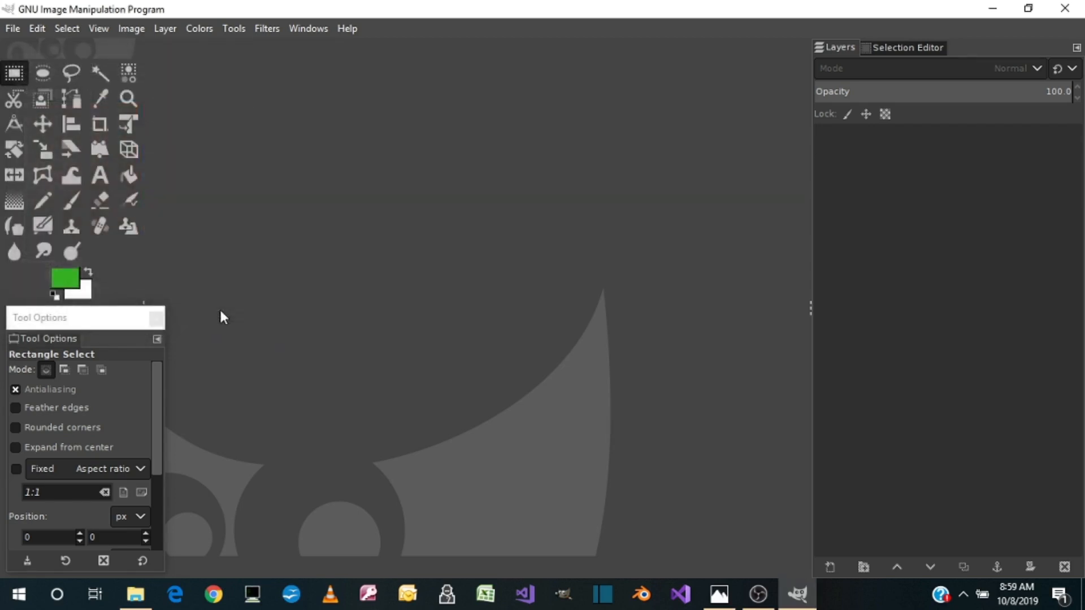
Create a new image 600 pixels wide and 600 pixels high
{"action": "left_click", "coordinate": [14, 29]}
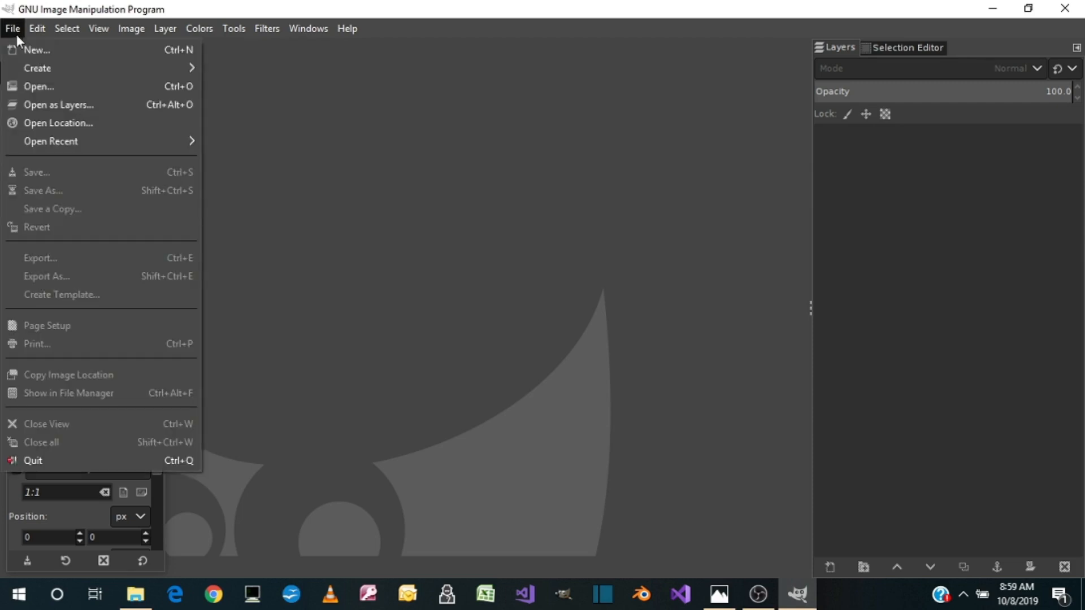
{"action": "left_click", "coordinate": [45, 49]}
{"action": "left_click_drag", "start_coordinate": [103, 85], "coordinate": [82, 88]}
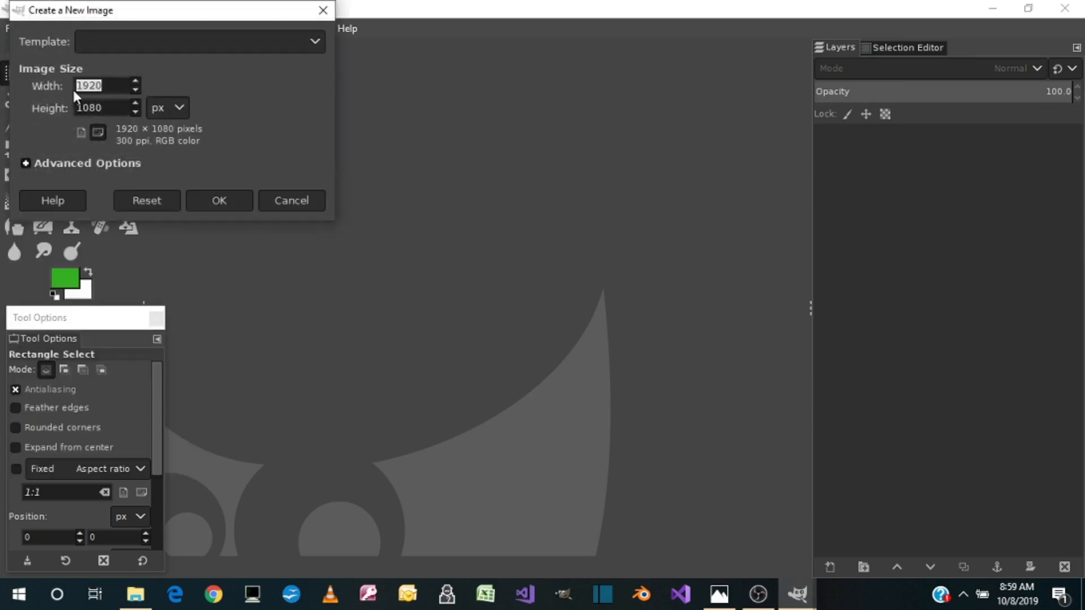
{"action": "type", "text": "600"}
{"action": "key", "text": "Tab"}
{"action": "type", "text": "6"}
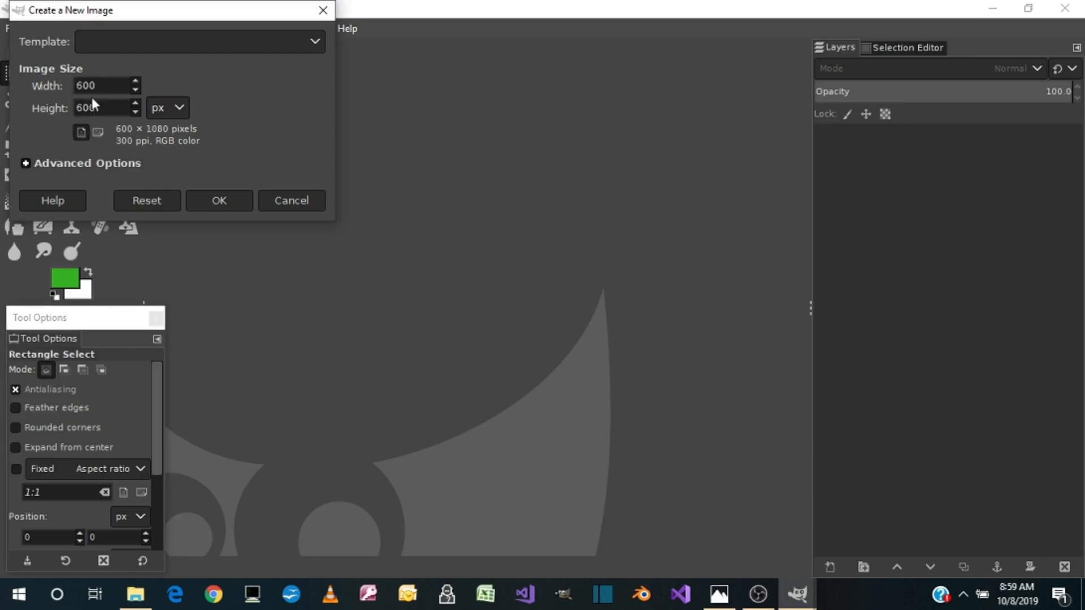
{"action": "left_click", "coordinate": [213, 202]}
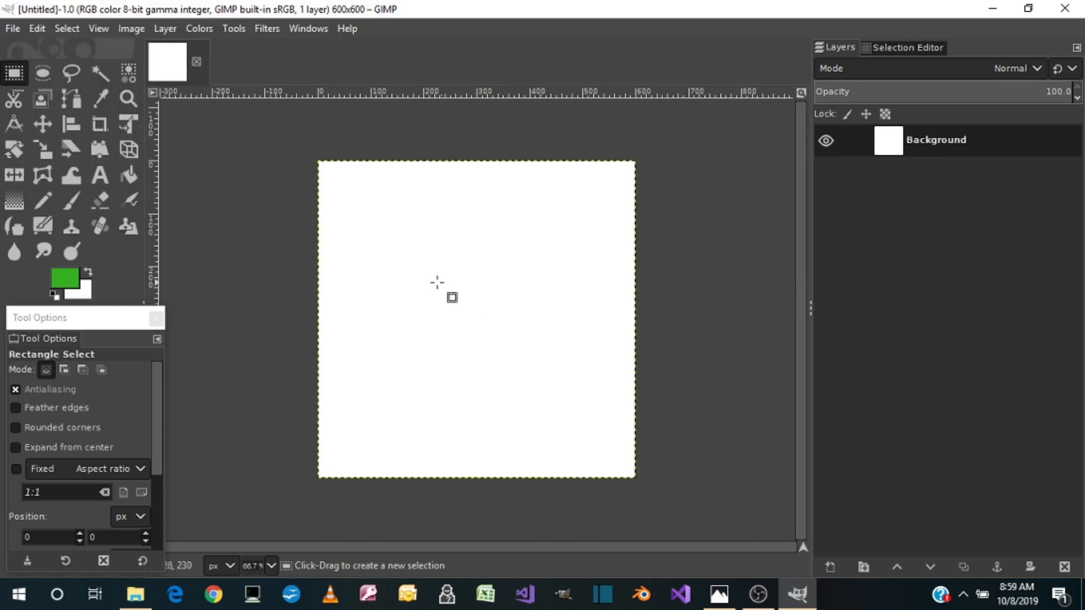
Show the grid on the new image and turn on snapping to the grid
{"action": "left_click", "coordinate": [90, 28]}
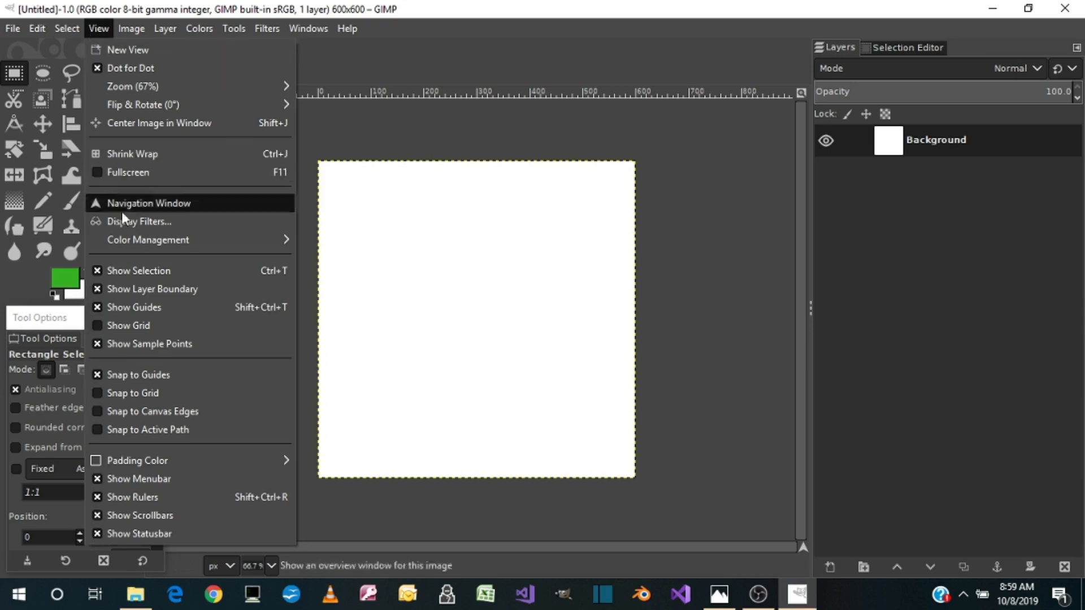
{"action": "left_click", "coordinate": [114, 326]}
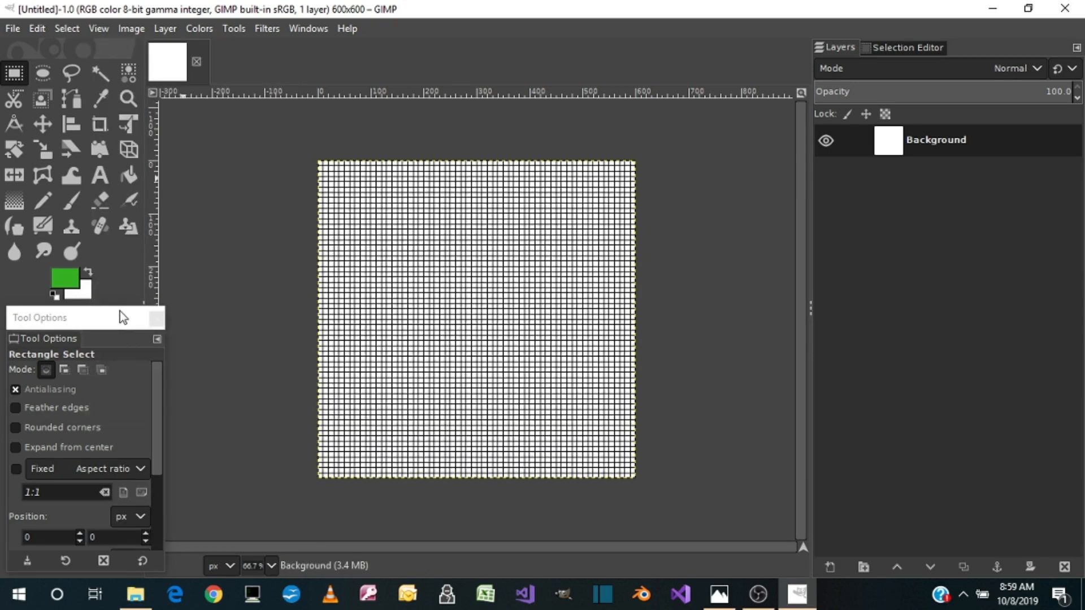
{"action": "left_click", "coordinate": [104, 27]}
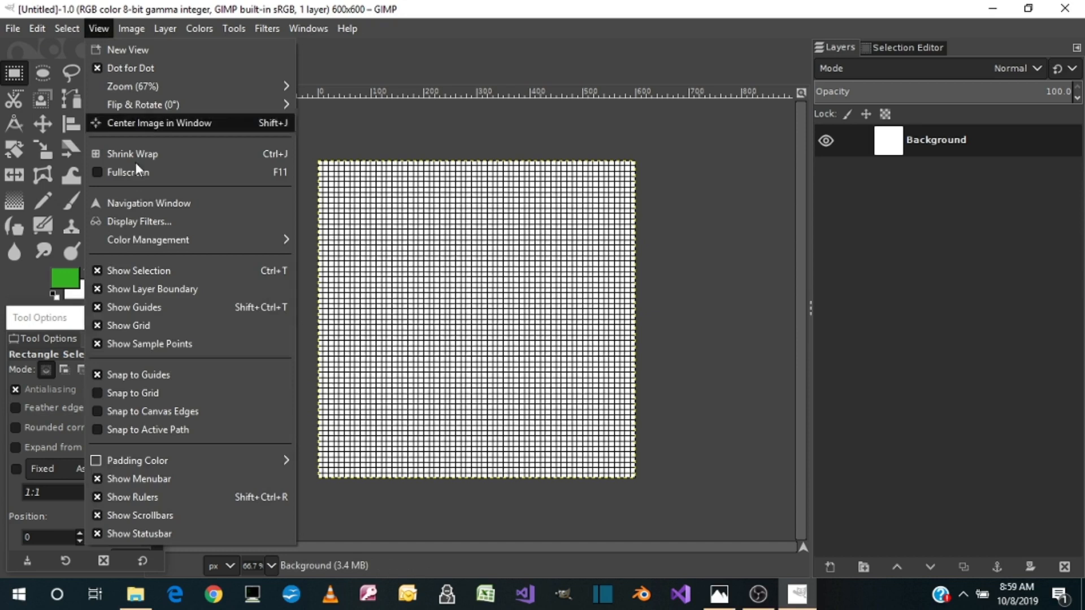
{"action": "left_click", "coordinate": [113, 393]}
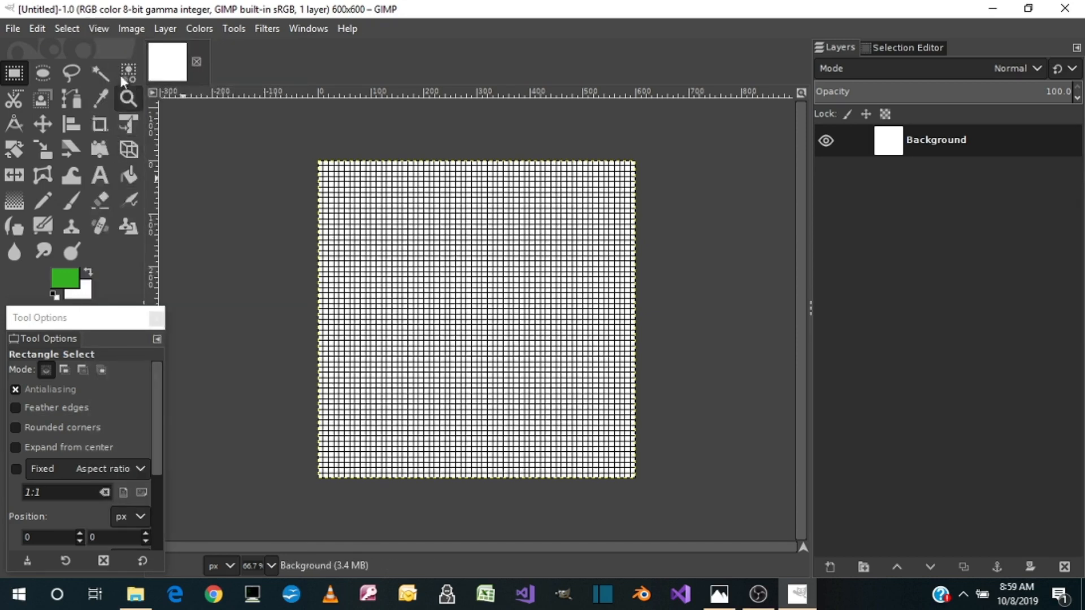
Set the image grid's horizontal and vertical spacing to 100 pixels
{"action": "left_click", "coordinate": [127, 29]}
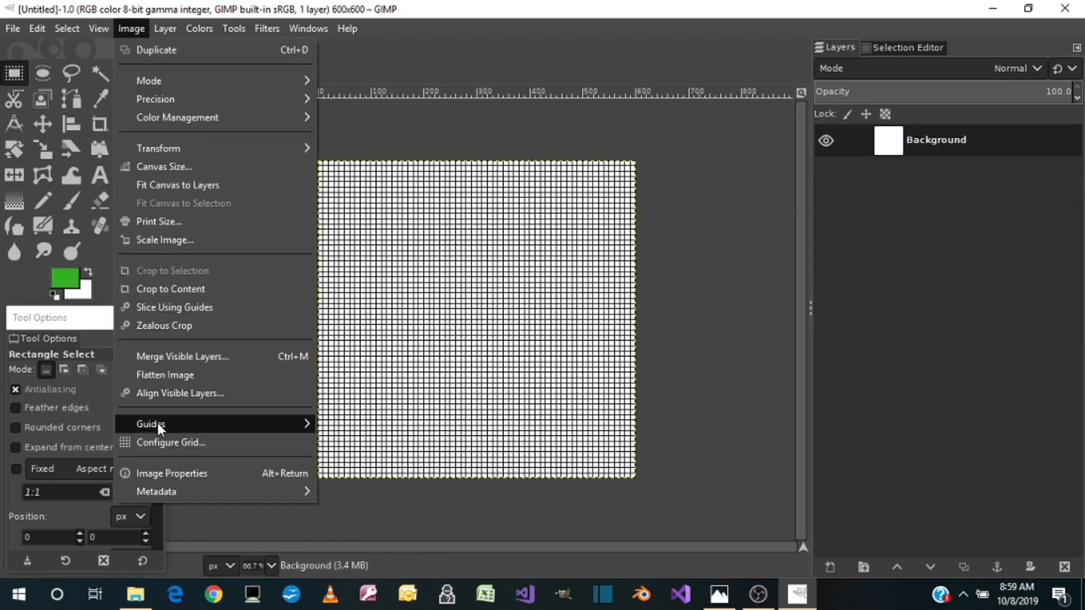
{"action": "left_click", "coordinate": [168, 442]}
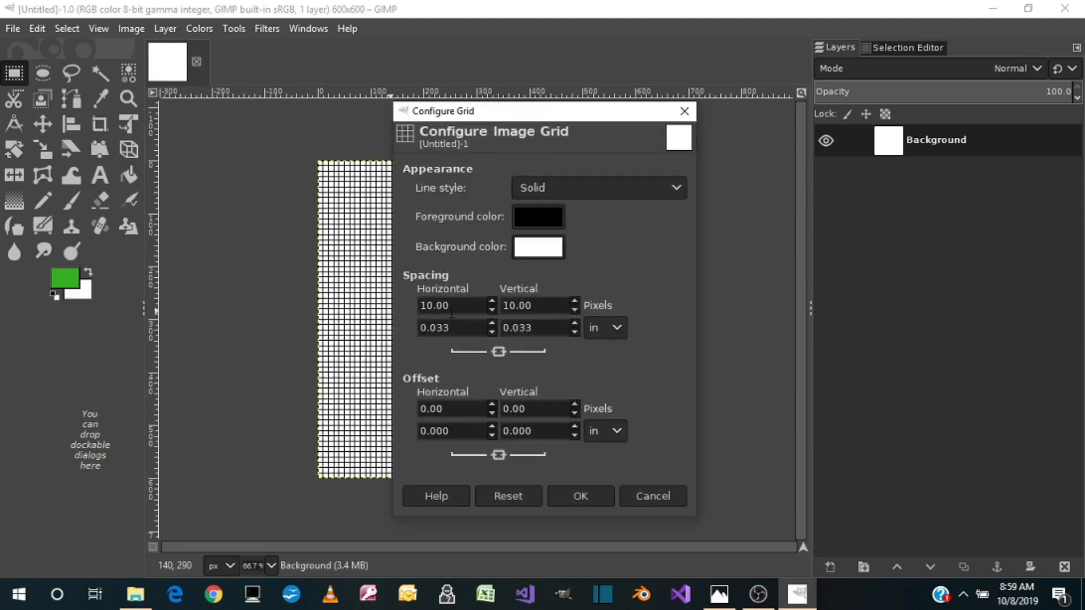
{"action": "left_click_drag", "start_coordinate": [451, 312], "coordinate": [415, 306]}
{"action": "type", "text": "100"}
{"action": "key", "text": "Tab"}
{"action": "type", "text": "100"}
{"action": "key", "text": "Tab"}
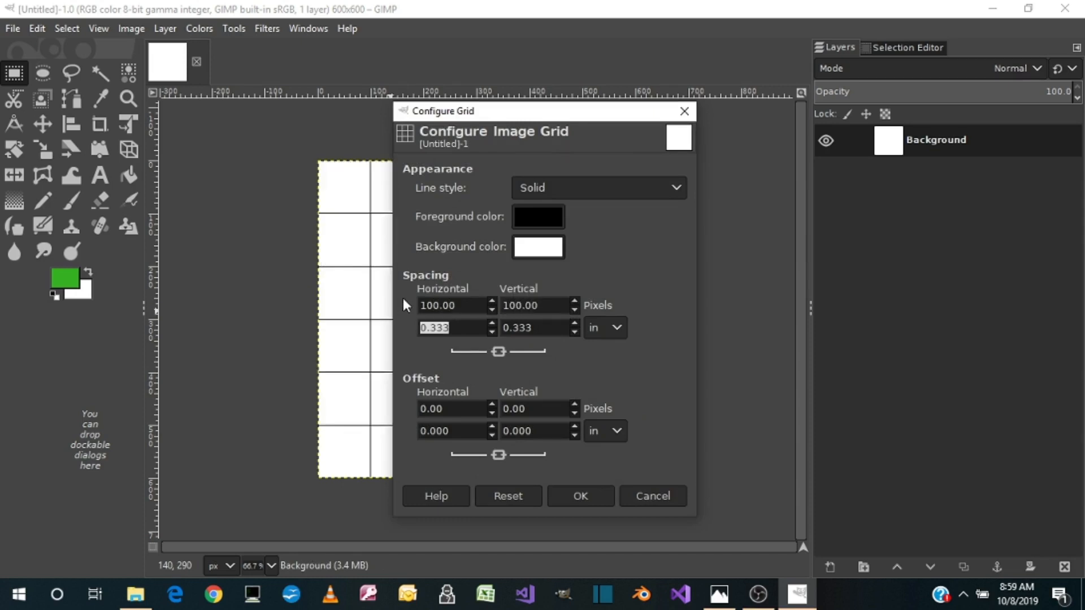
{"action": "left_click", "coordinate": [576, 500]}
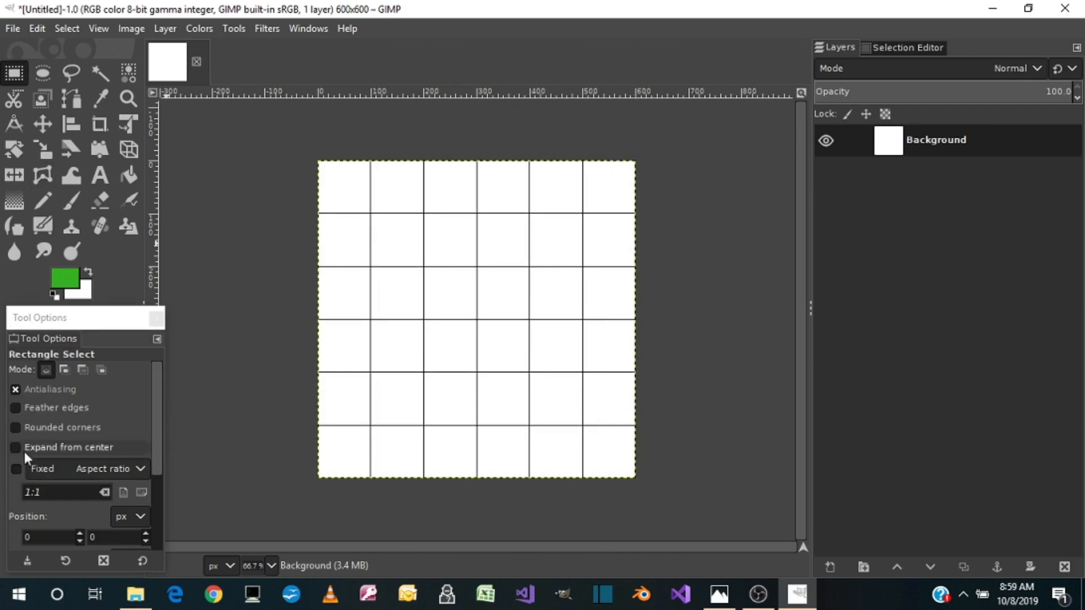
Make a rectangular selection that expands from the canvas center into a full-width band 600 by 200 pixels
{"action": "left_click", "coordinate": [17, 450]}
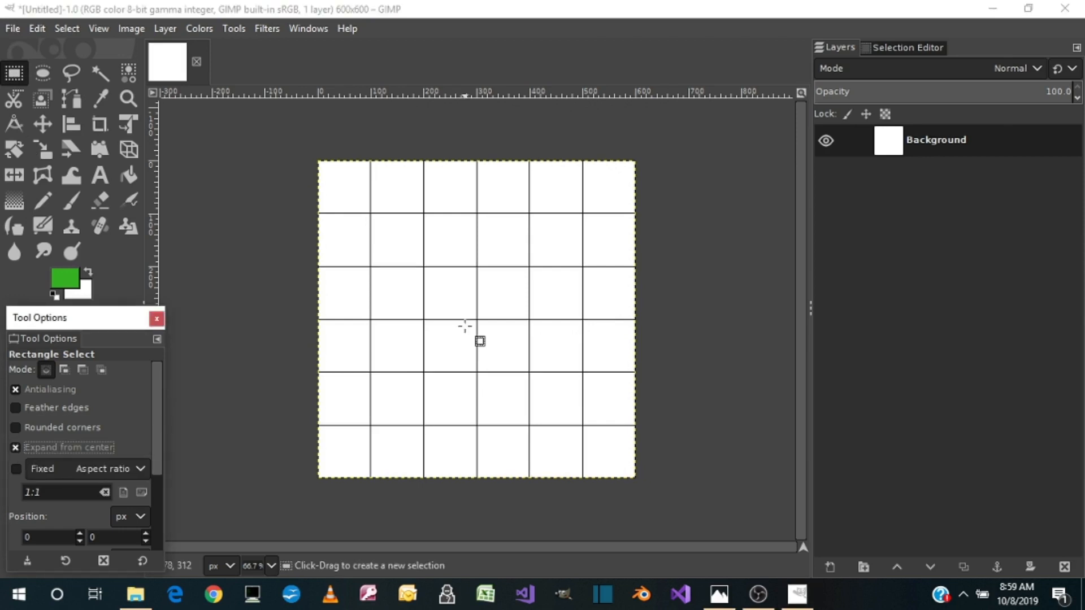
{"action": "left_click_drag", "start_coordinate": [476, 320], "coordinate": [313, 266]}
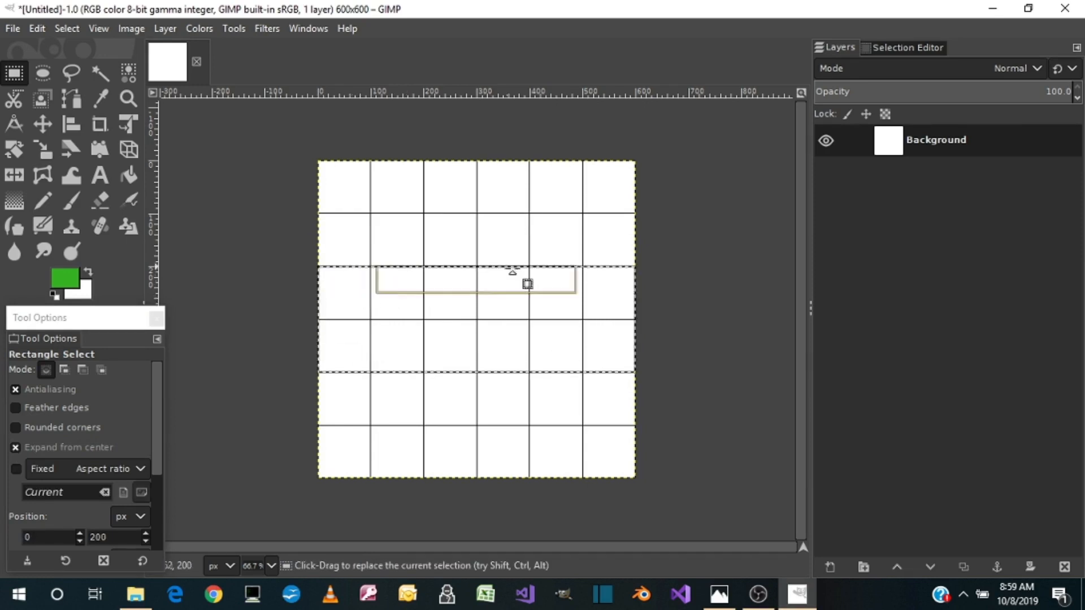
Set the foreground color to yellow dde300, using the reference pool balls as a guide, and fill the selected band with it
{"action": "left_click", "coordinate": [64, 280]}
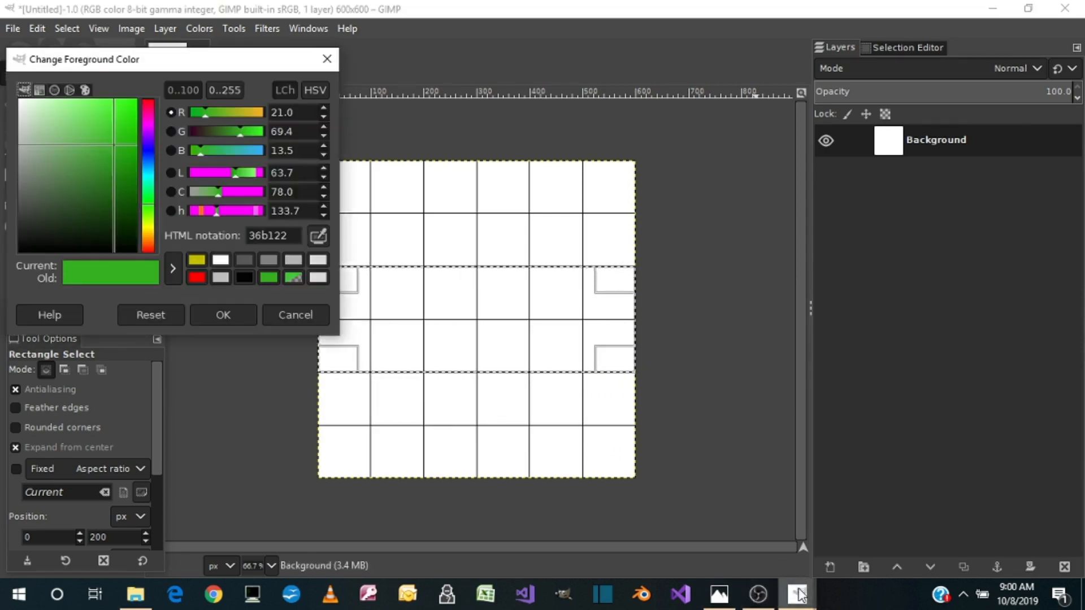
{"action": "left_click", "coordinate": [719, 594]}
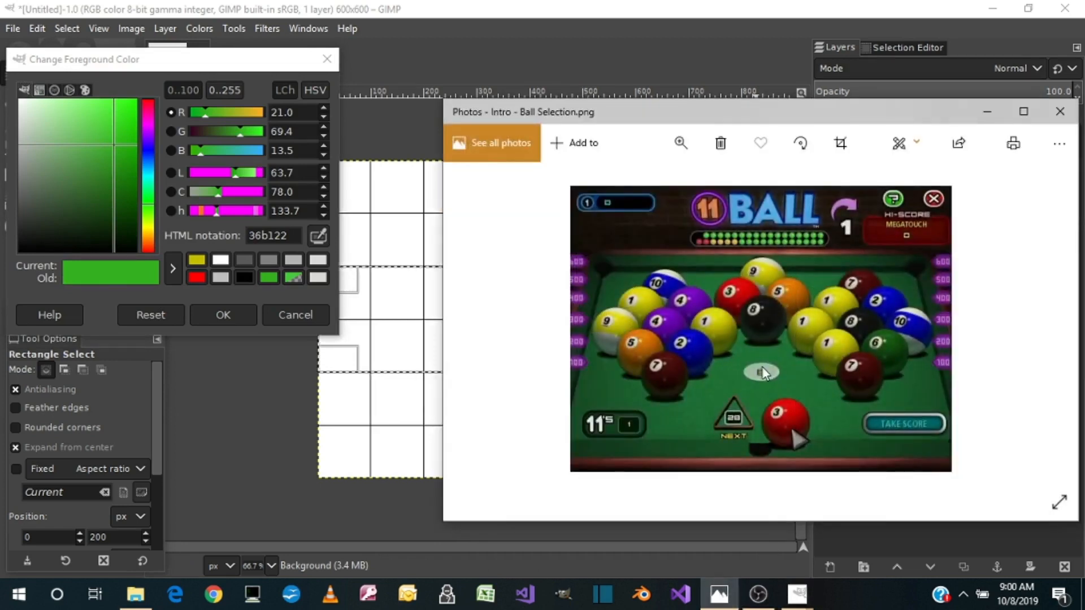
{"action": "left_click", "coordinate": [719, 595]}
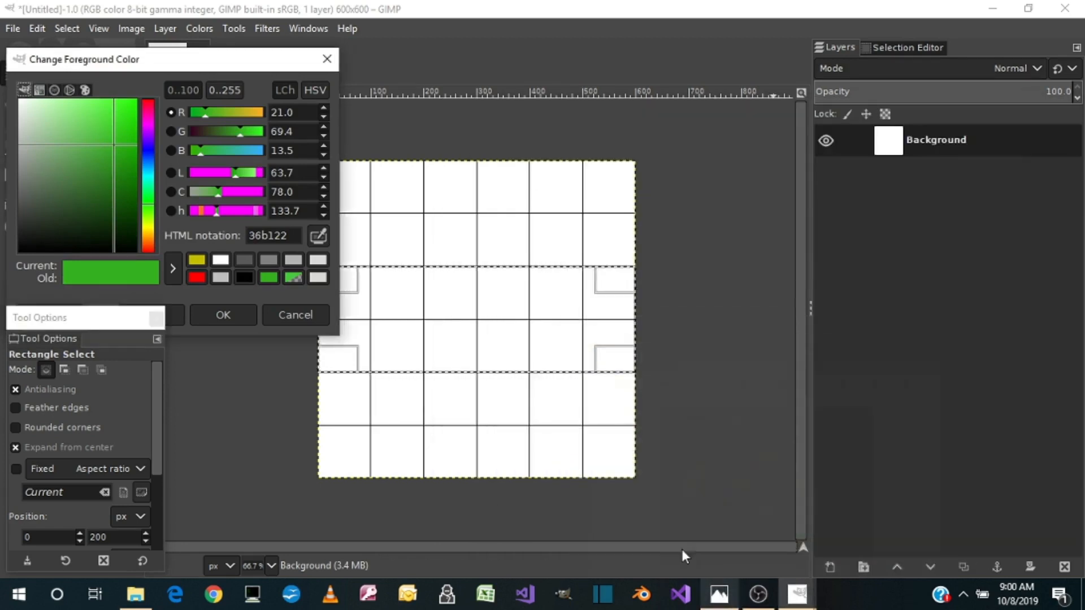
{"action": "left_click", "coordinate": [148, 235]}
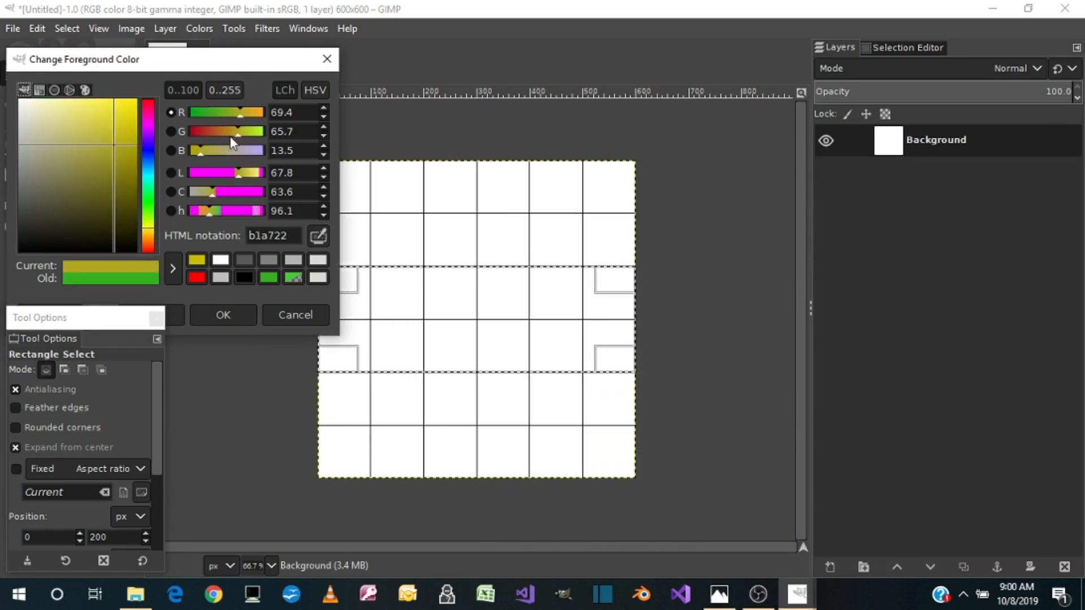
{"action": "left_click_drag", "start_coordinate": [205, 152], "coordinate": [251, 125]}
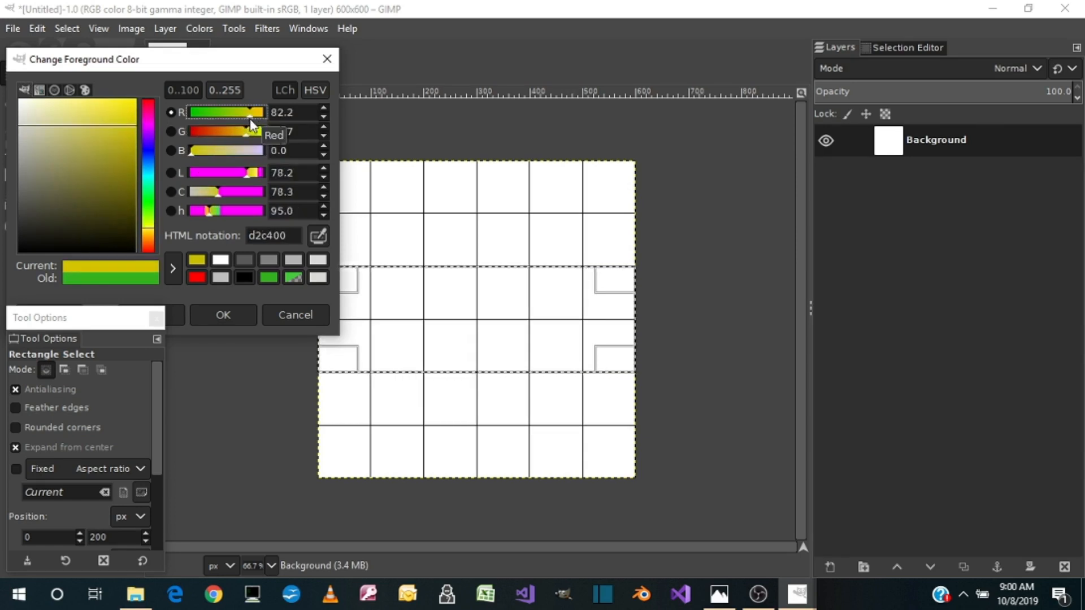
{"action": "left_click", "coordinate": [251, 135]}
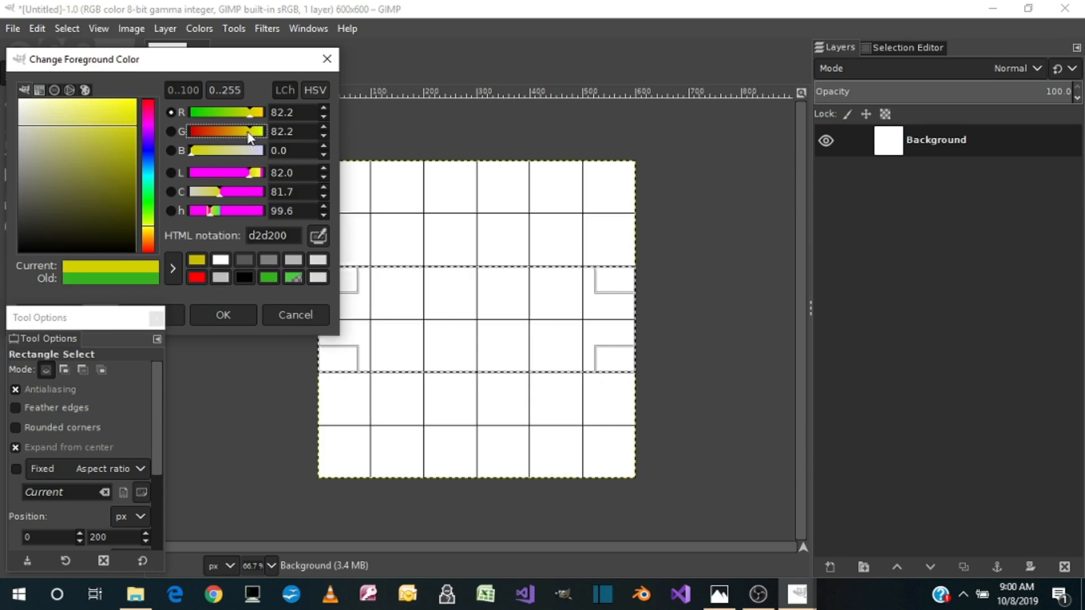
{"action": "left_click_drag", "start_coordinate": [249, 136], "coordinate": [255, 118]}
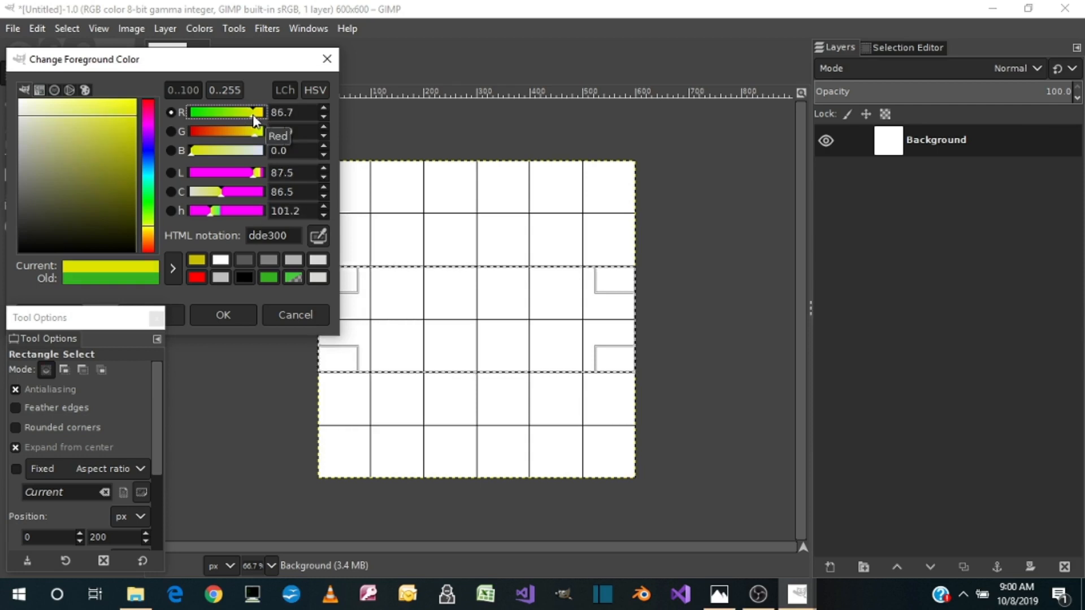
{"action": "left_click", "coordinate": [167, 270]}
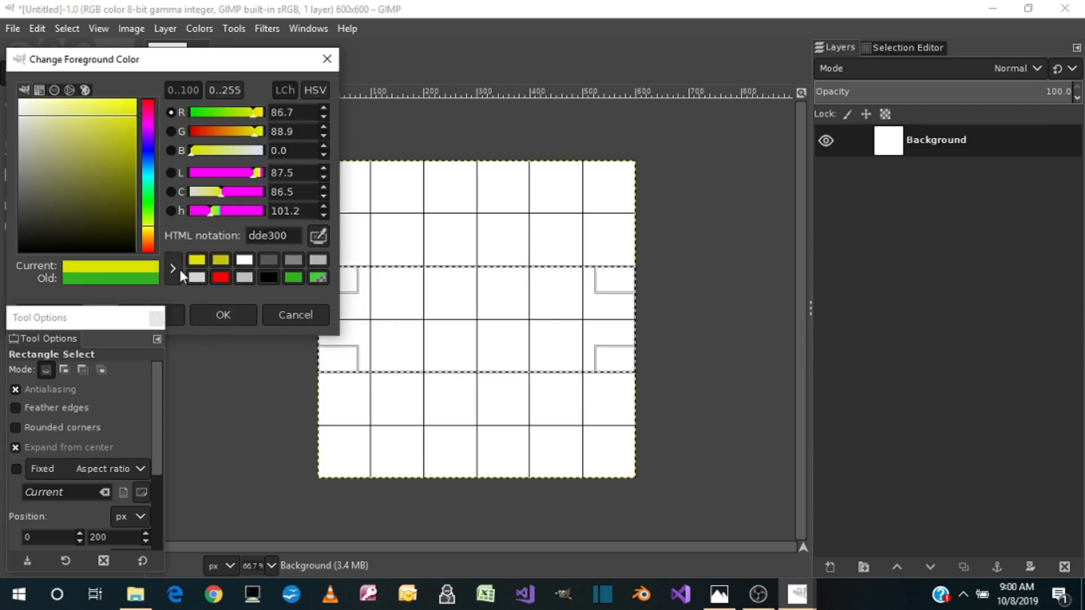
{"action": "left_click", "coordinate": [223, 314]}
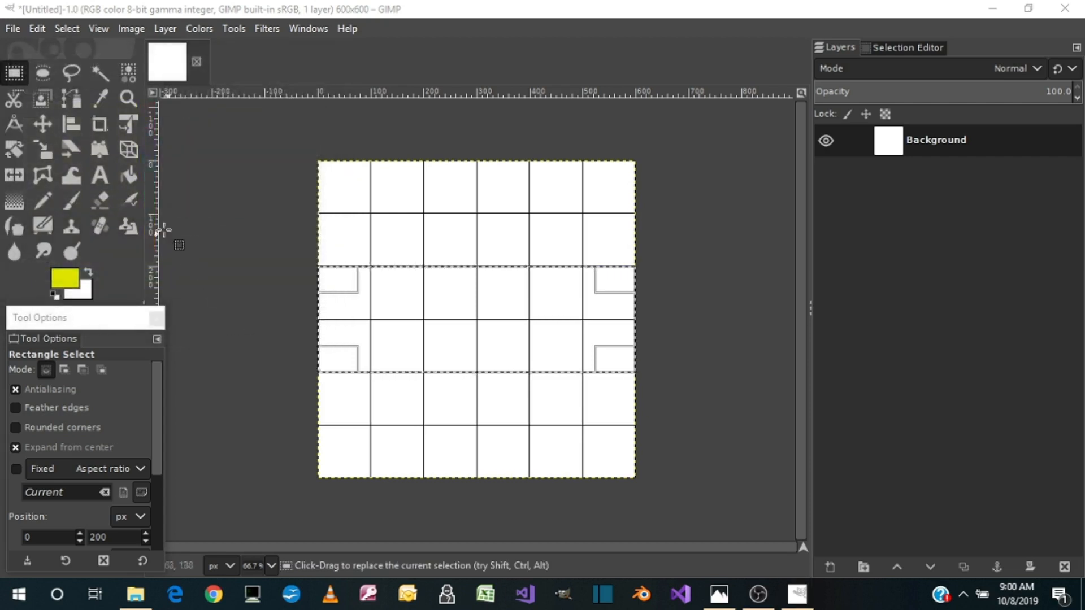
{"action": "left_click", "coordinate": [135, 175]}
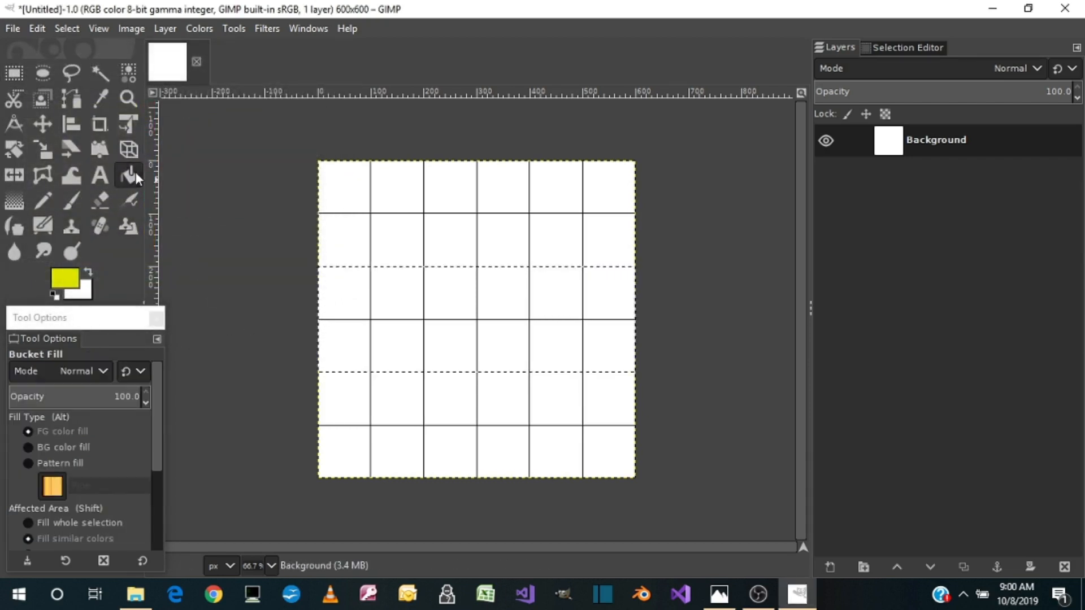
{"action": "left_click", "coordinate": [458, 326]}
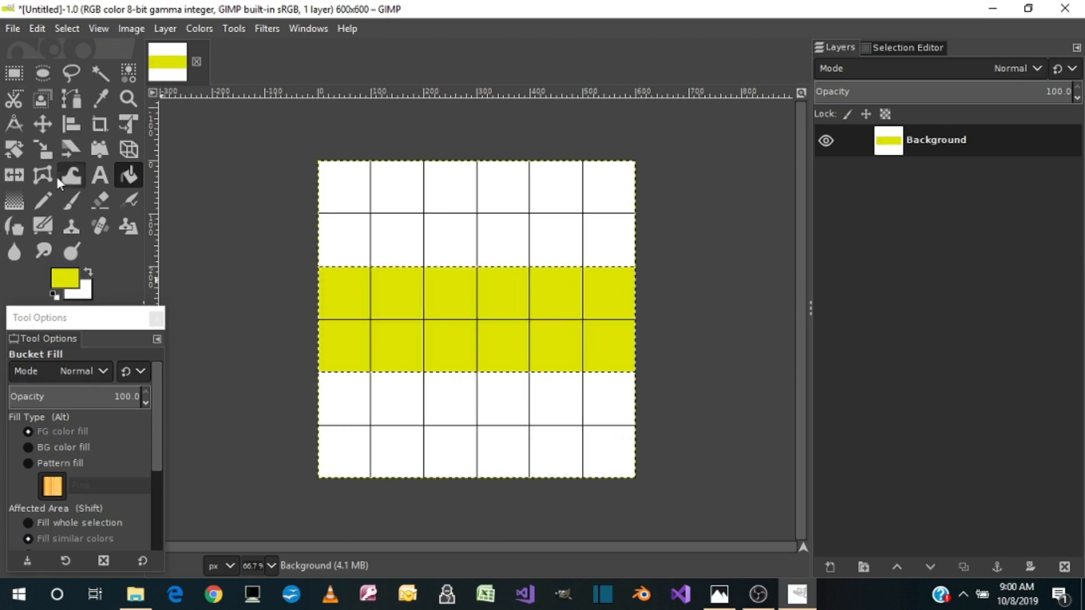
Make white the foreground color by swapping colors, and draw an ellipse selection about 75 by 150 pixels expanding from the canvas center
{"action": "left_click", "coordinate": [44, 74]}
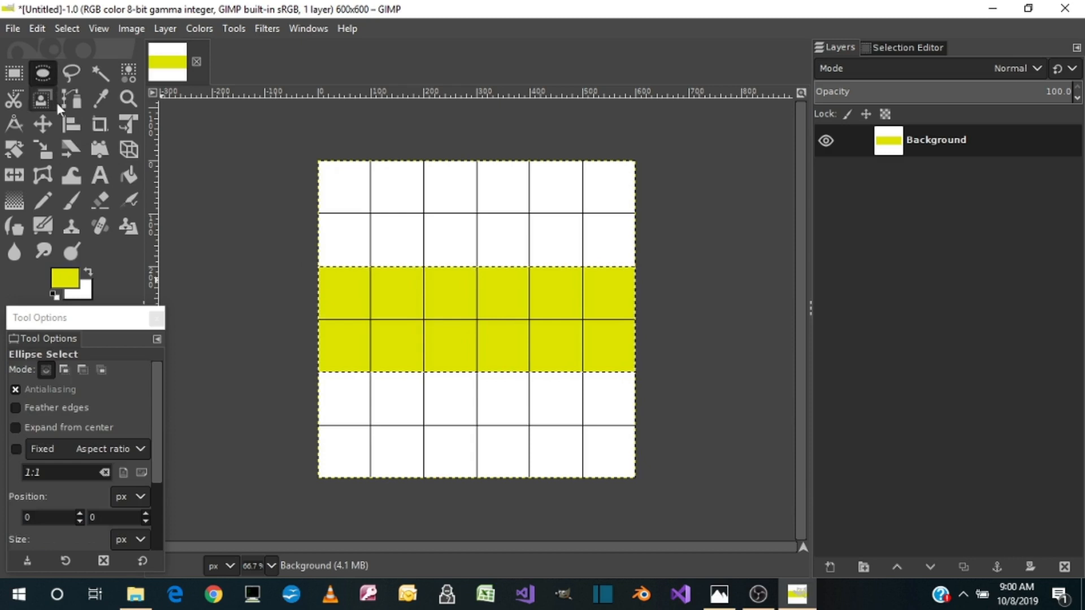
{"action": "left_click", "coordinate": [87, 272]}
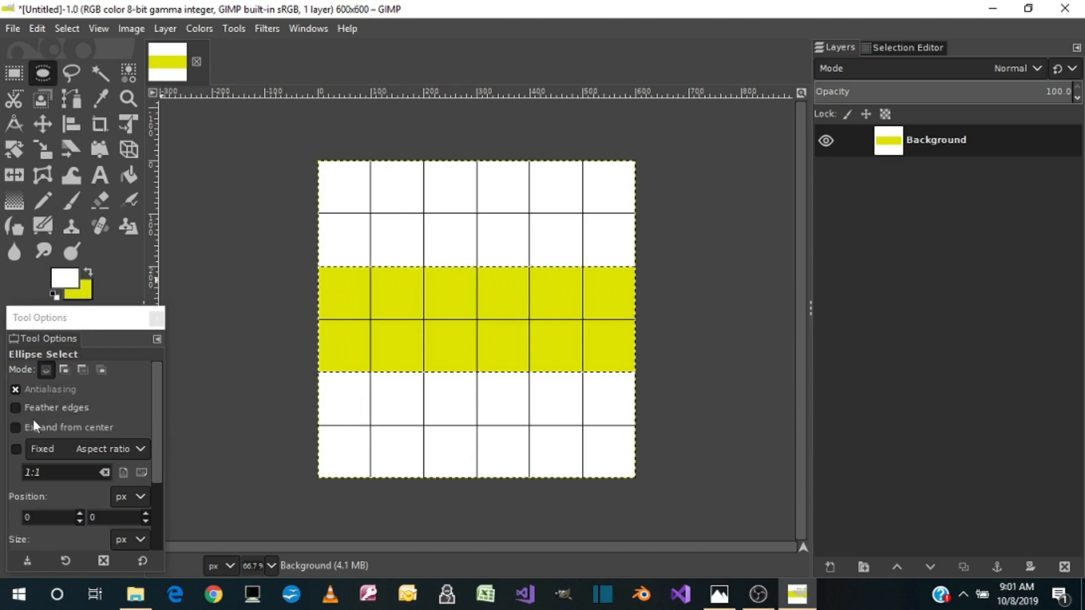
{"action": "left_click", "coordinate": [17, 428]}
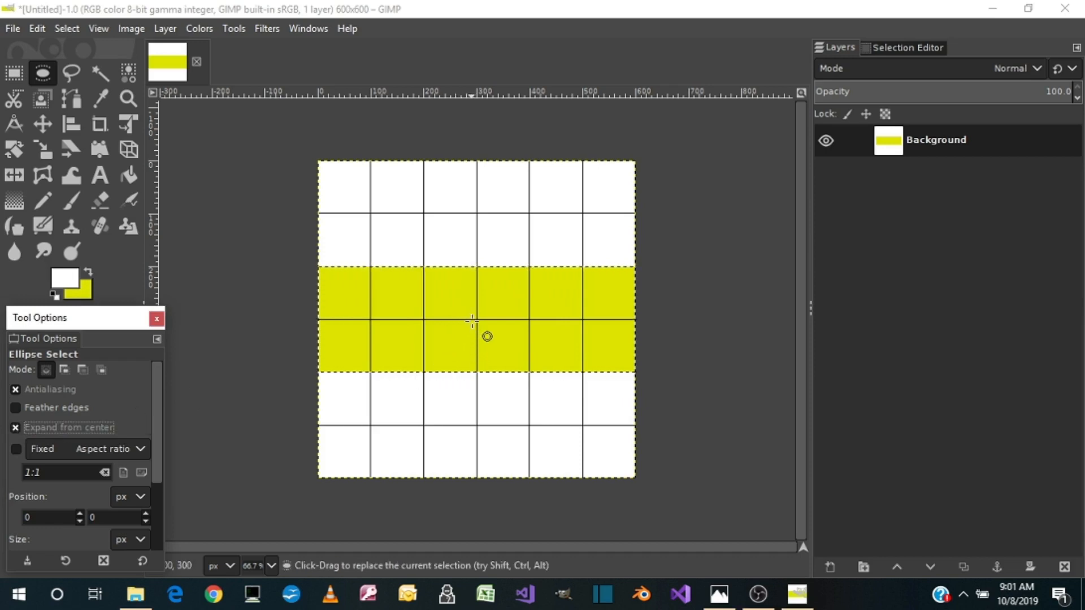
{"action": "left_click_drag", "start_coordinate": [477, 321], "coordinate": [456, 279]}
Set the ellipse selection's size to 50 pixels wide and 100 pixels high
{"action": "left_click_drag", "start_coordinate": [161, 458], "coordinate": [165, 506]}
{"action": "left_click", "coordinate": [71, 485]}
{"action": "left_click_drag", "start_coordinate": [64, 481], "coordinate": [23, 485]}
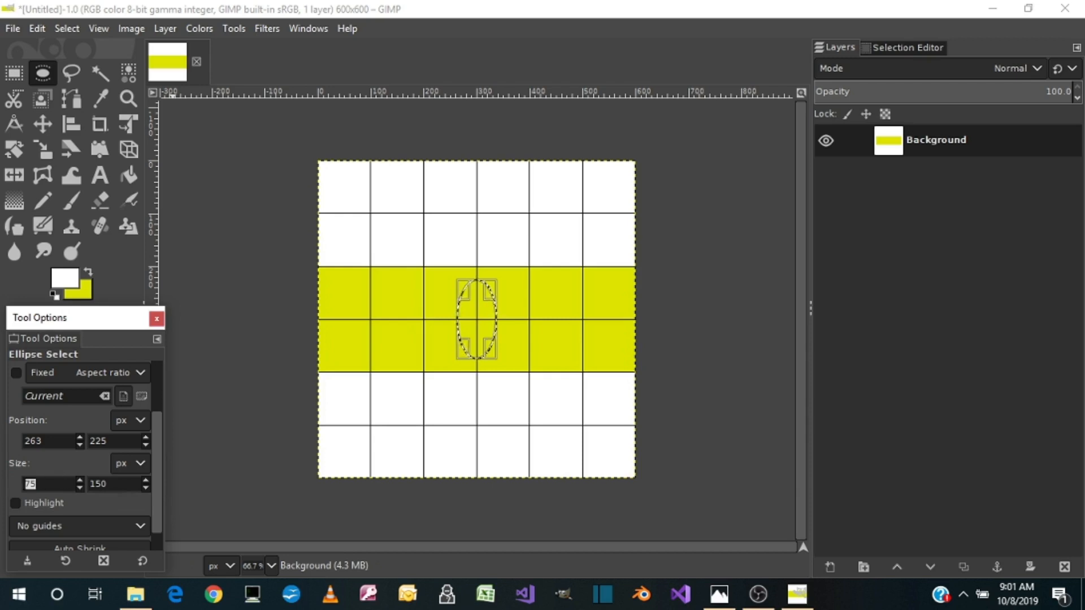
{"action": "type", "text": "50"}
{"action": "key", "text": "Tab"}
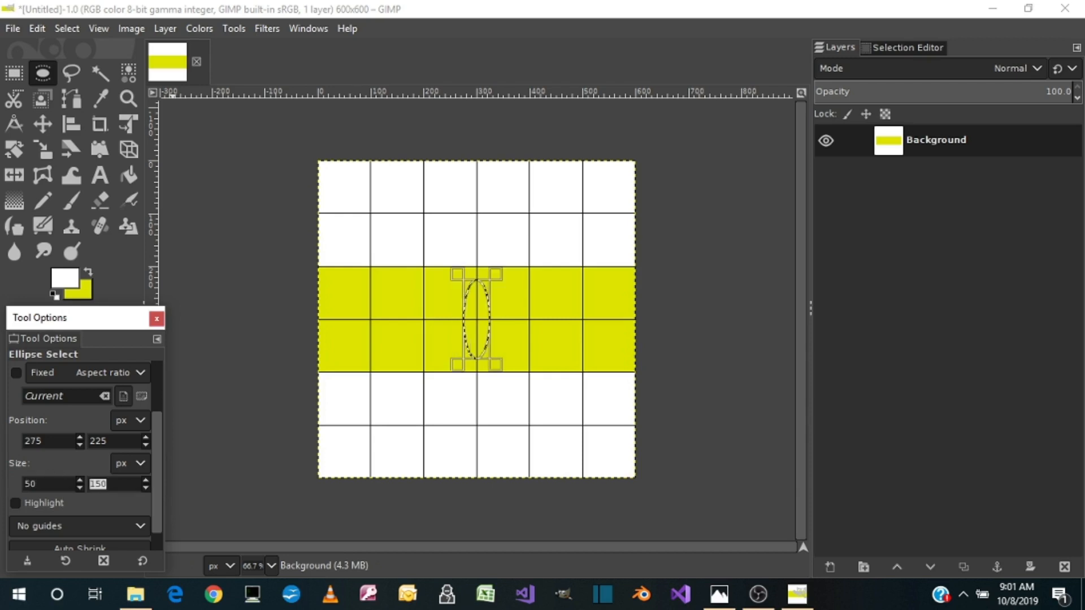
{"action": "type", "text": "10"}
{"action": "key", "text": "Tab"}
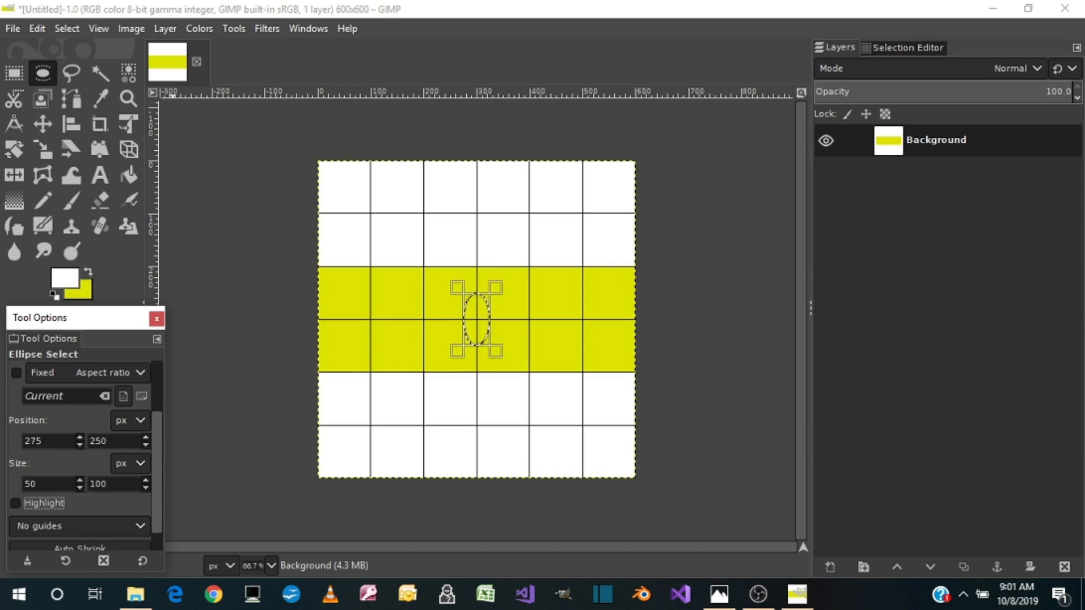
Check the reference ball picture, fill the ellipse selection with white, and clear the selection
{"action": "left_click", "coordinate": [720, 593]}
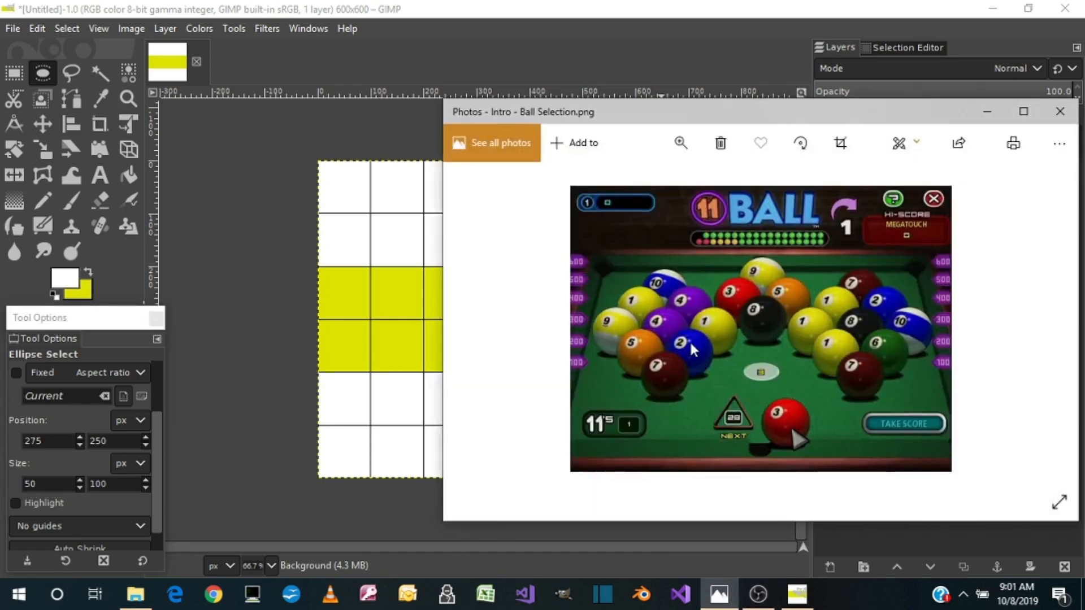
{"action": "left_click", "coordinate": [728, 602]}
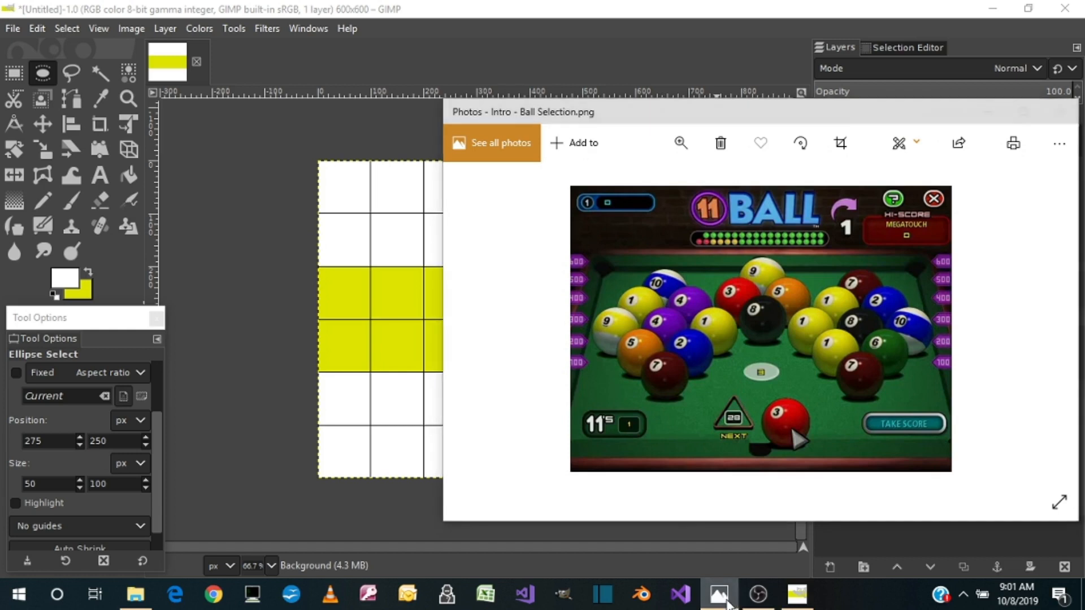
{"action": "left_click", "coordinate": [129, 176]}
{"action": "left_click", "coordinate": [478, 319]}
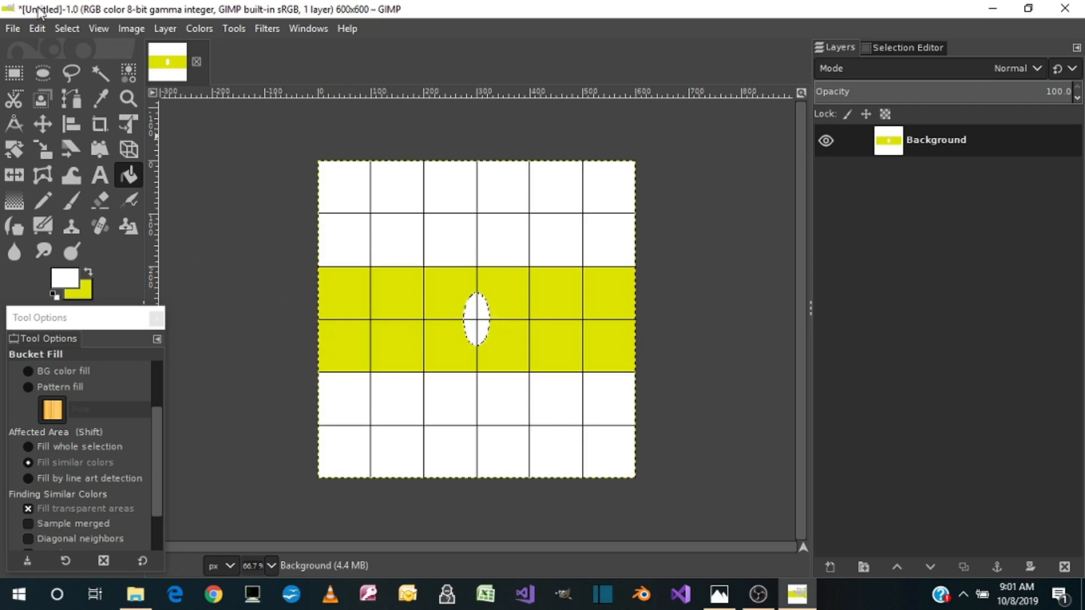
{"action": "left_click", "coordinate": [72, 29]}
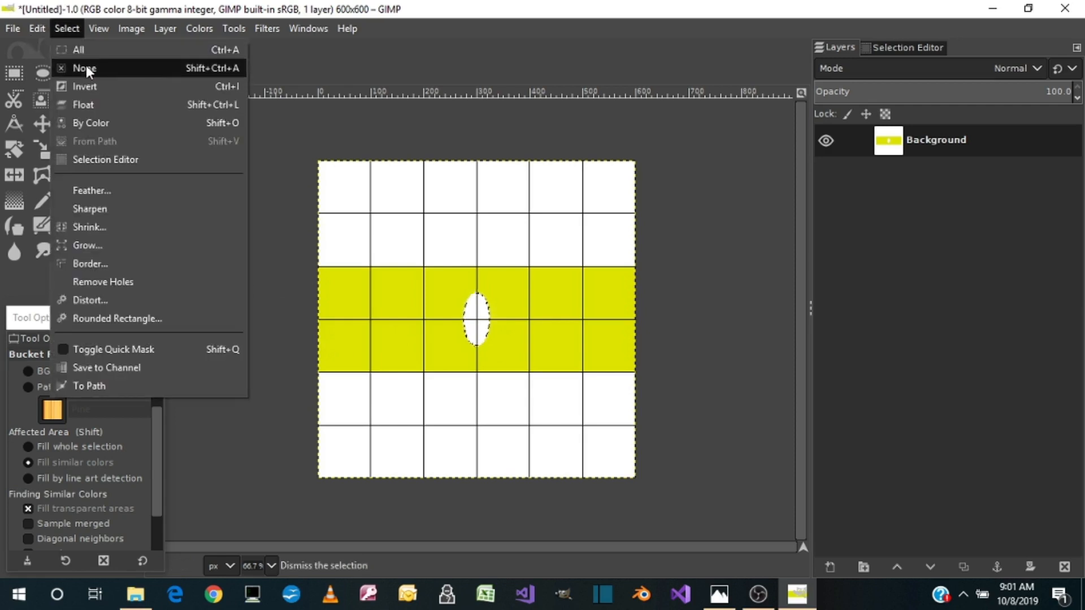
{"action": "left_click", "coordinate": [85, 68]}
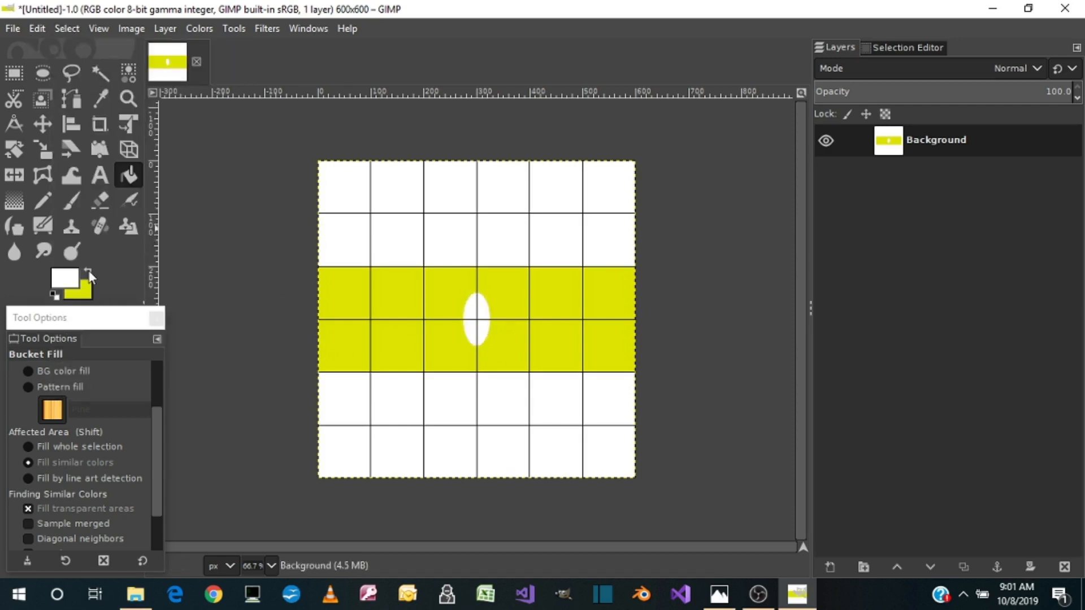
Set the foreground color to black (000000)
{"action": "left_click", "coordinate": [72, 277]}
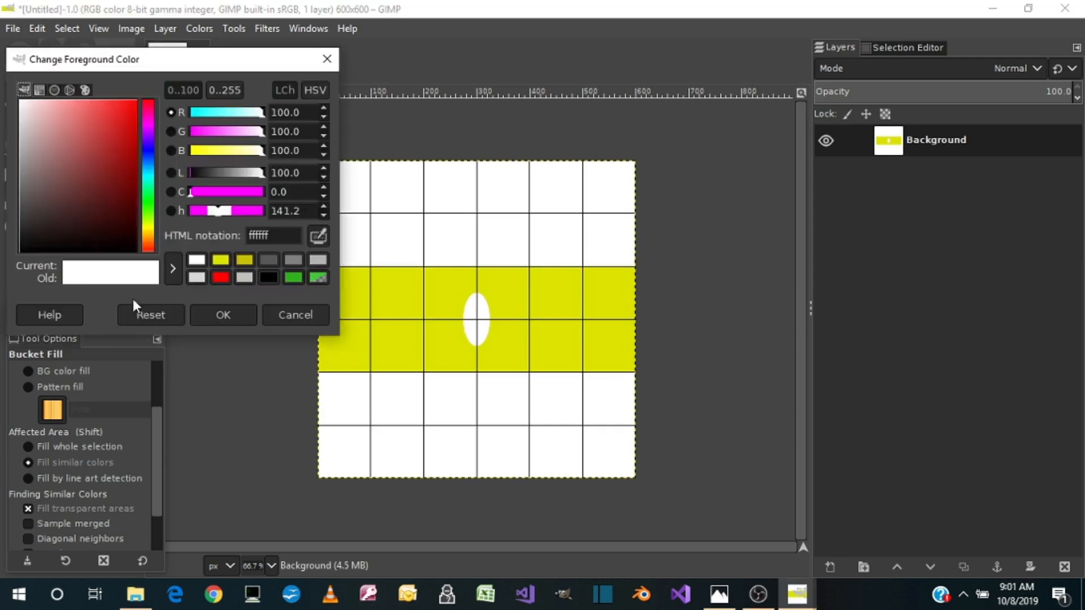
{"action": "left_click", "coordinate": [267, 278]}
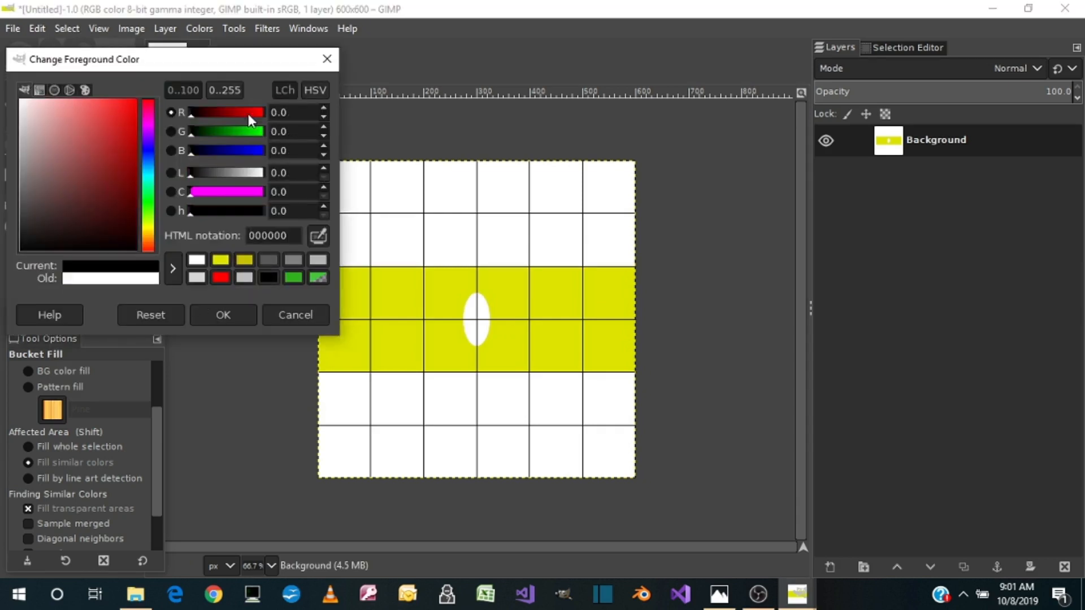
{"action": "left_click", "coordinate": [231, 312]}
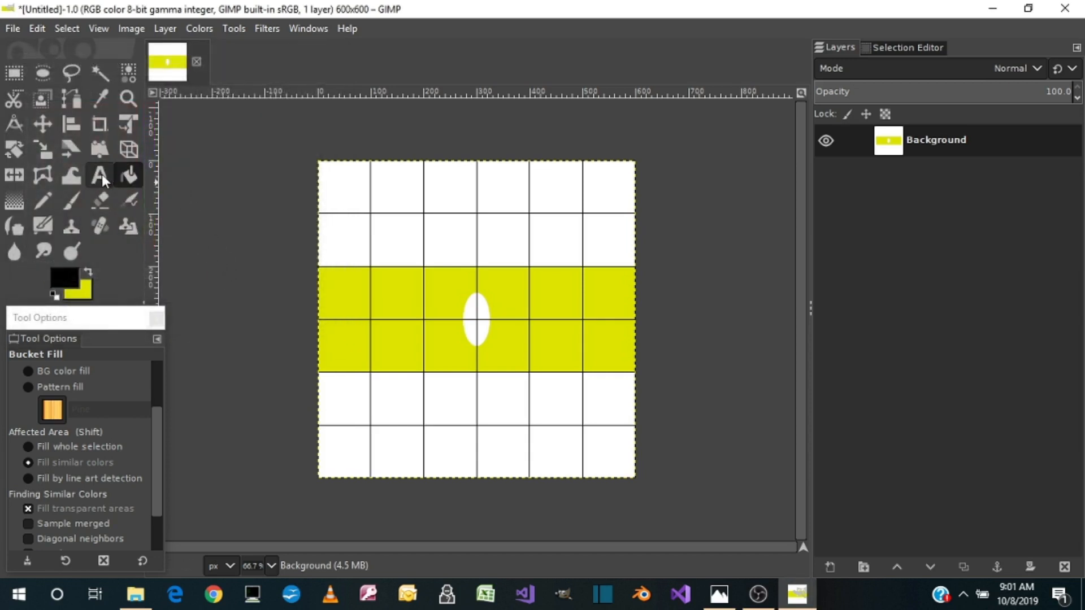
Add a text box over the white ellipse containing a black "9" in Arial Bold at 90 px
{"action": "left_click", "coordinate": [100, 174]}
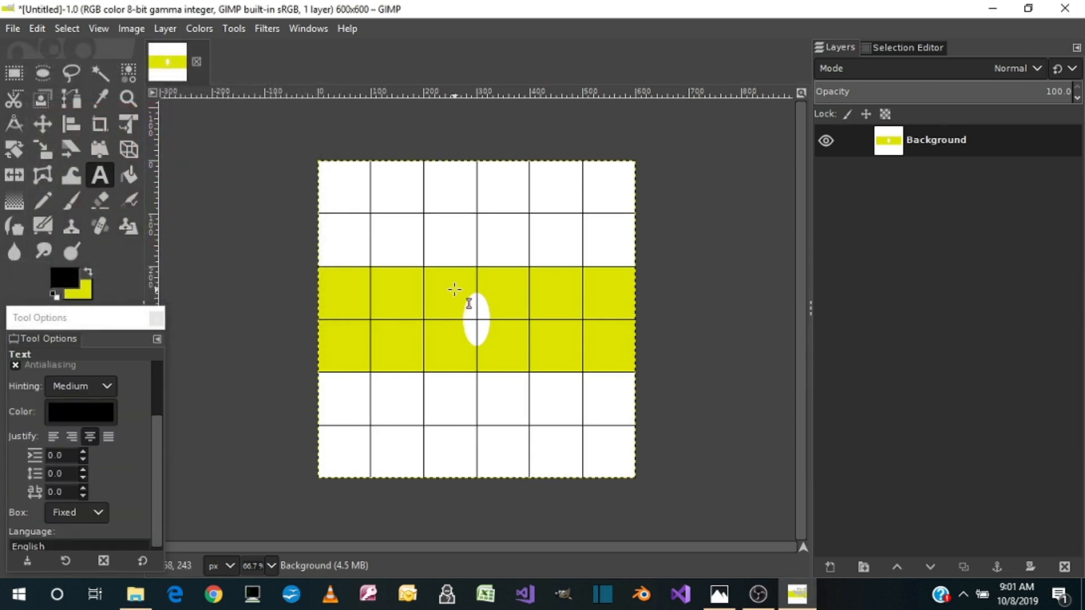
{"action": "left_click_drag", "start_coordinate": [455, 291], "coordinate": [502, 345]}
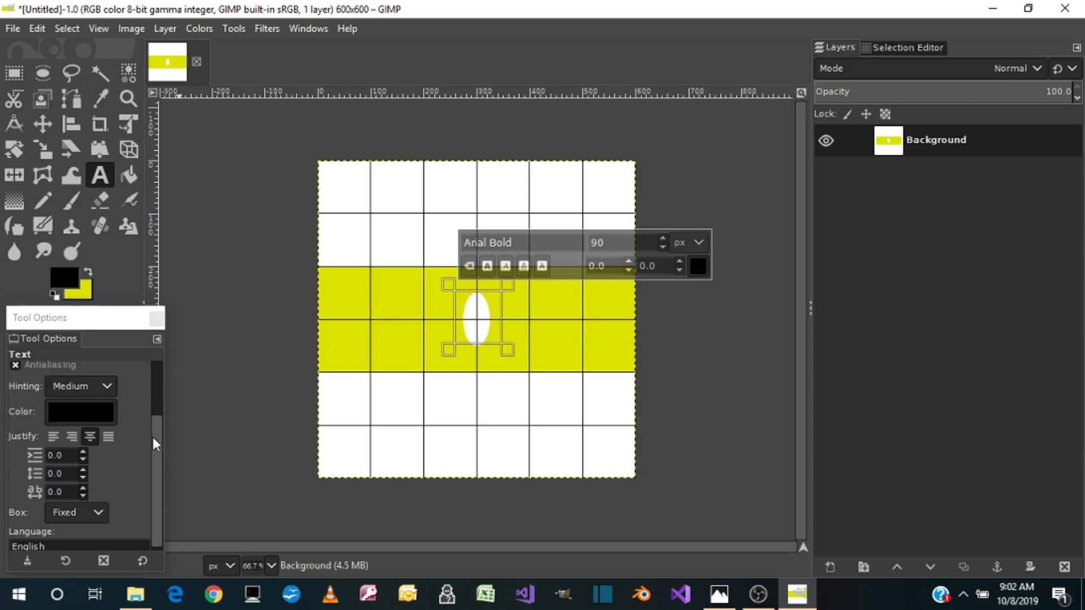
{"action": "left_click_drag", "start_coordinate": [152, 435], "coordinate": [150, 388]}
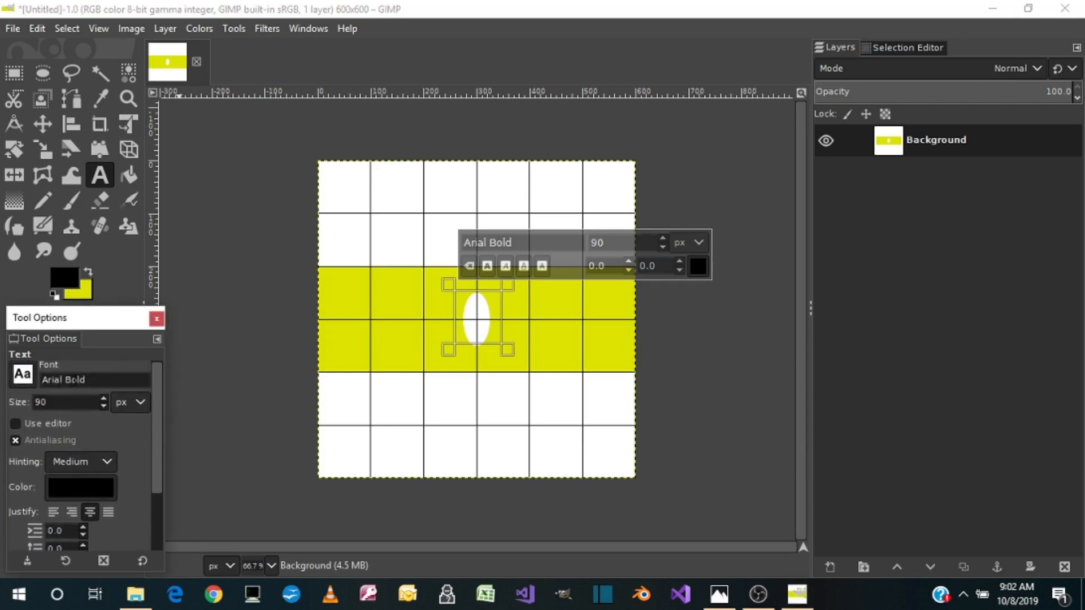
{"action": "left_click", "coordinate": [22, 373]}
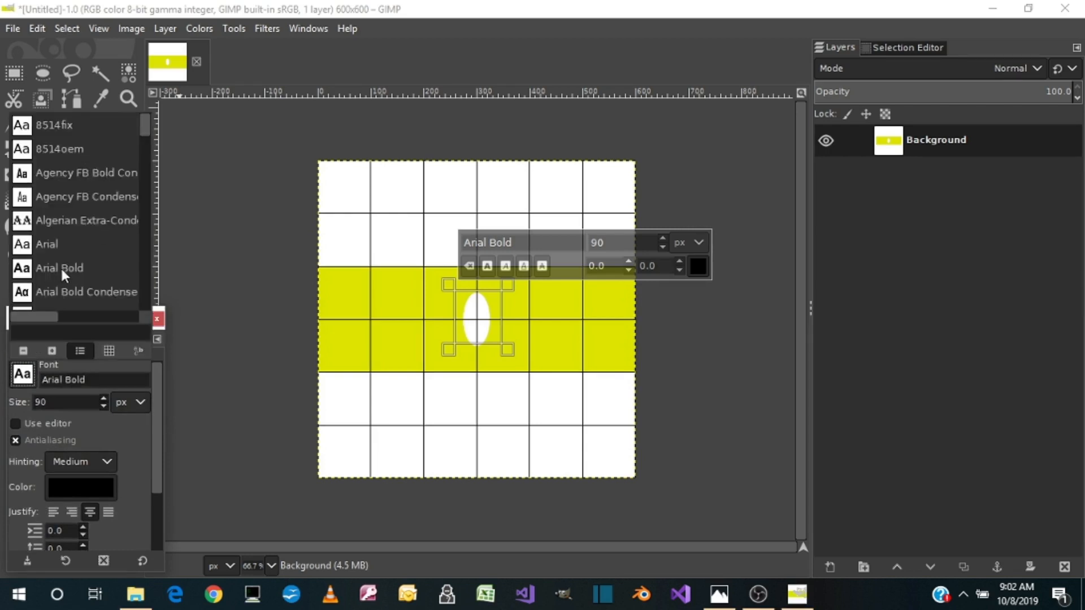
{"action": "left_click", "coordinate": [30, 378]}
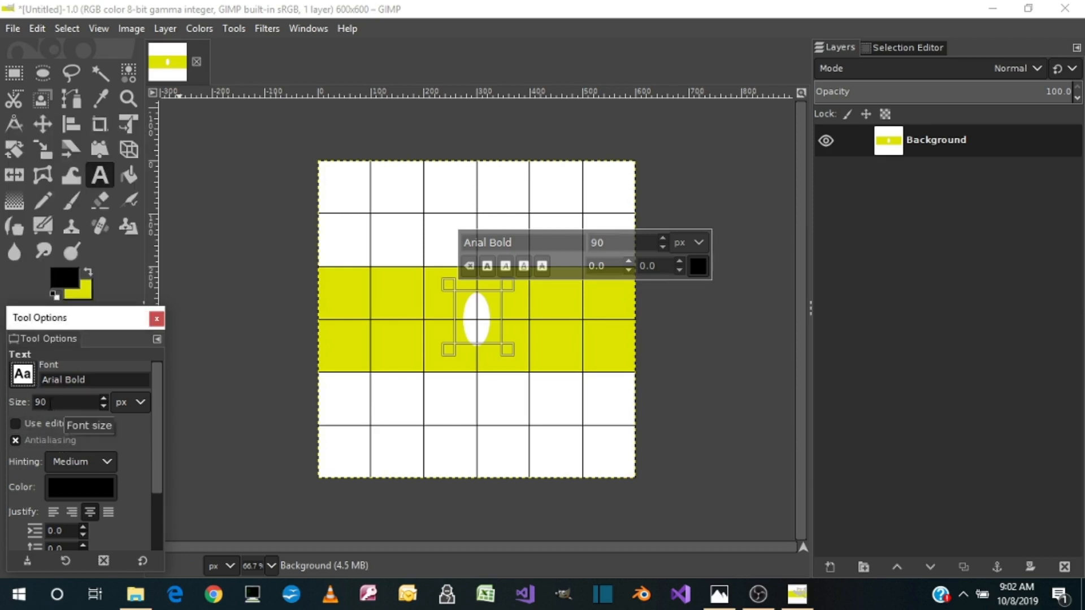
{"action": "left_click", "coordinate": [474, 332]}
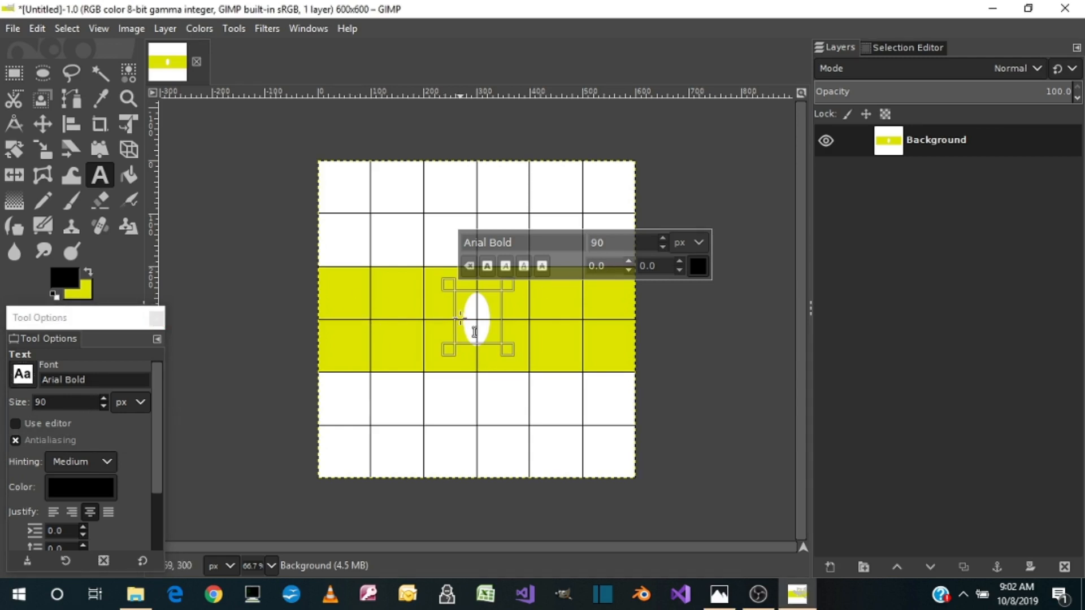
{"action": "type", "text": "9"}
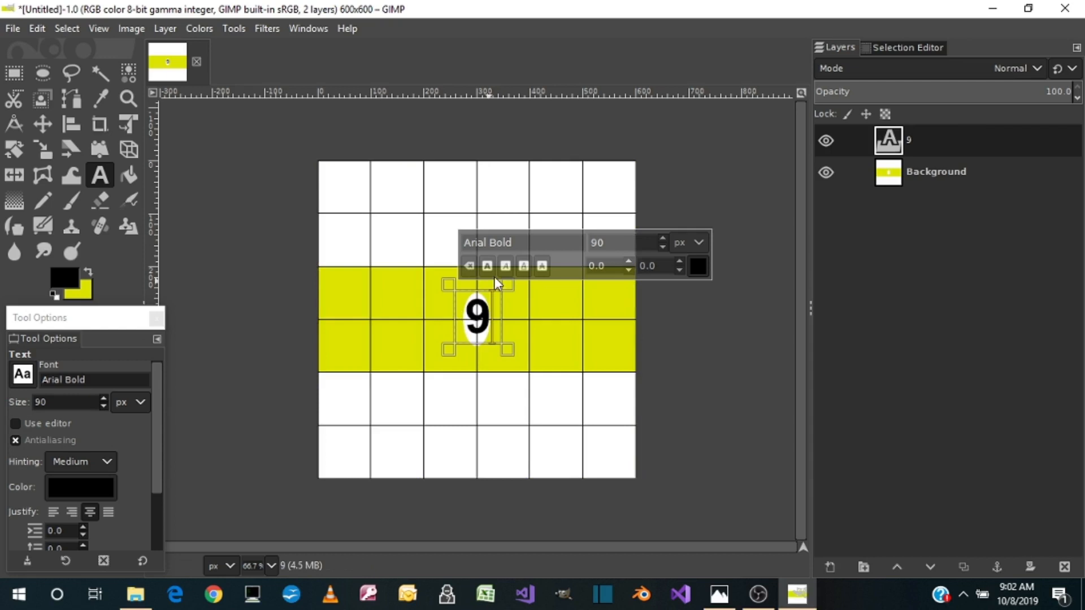
Crop the "9" layer to its content and scale it to about 20 pixels wide and 87 pixels high
{"action": "left_click", "coordinate": [165, 29]}
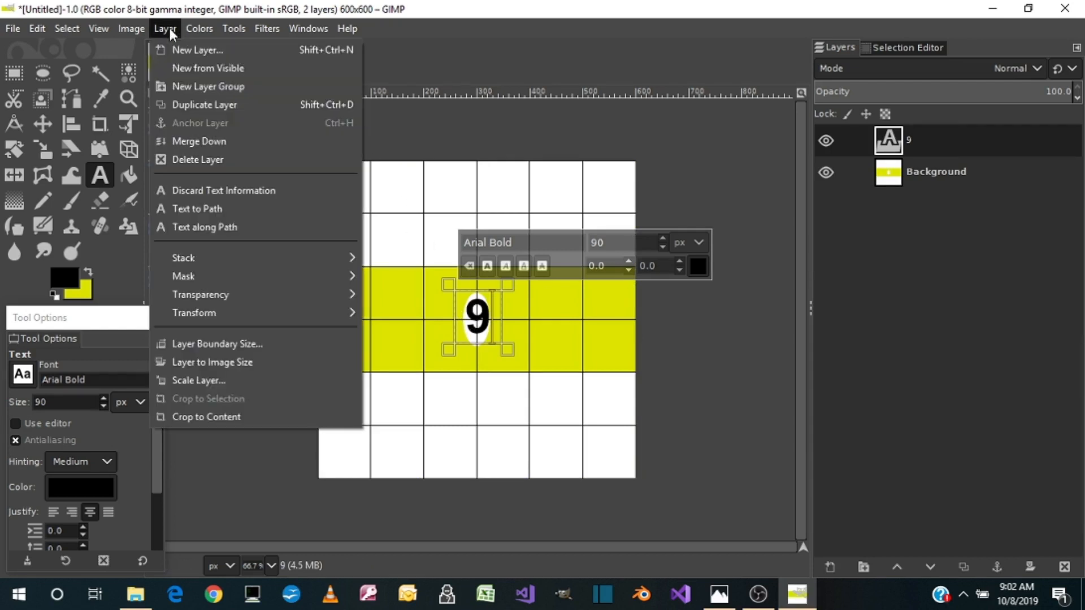
{"action": "left_click", "coordinate": [206, 418]}
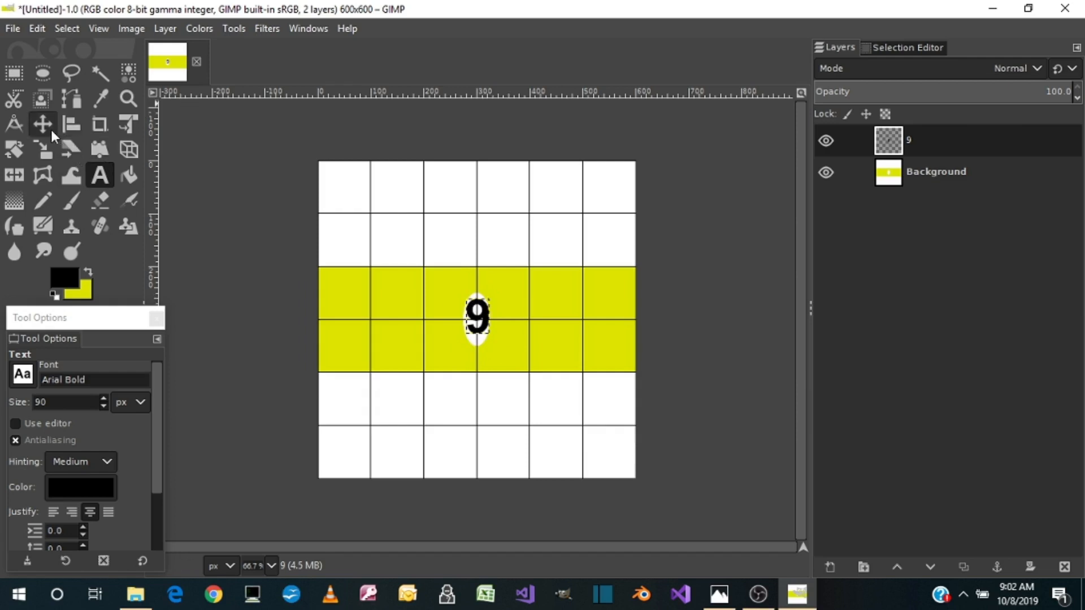
{"action": "left_click", "coordinate": [46, 149]}
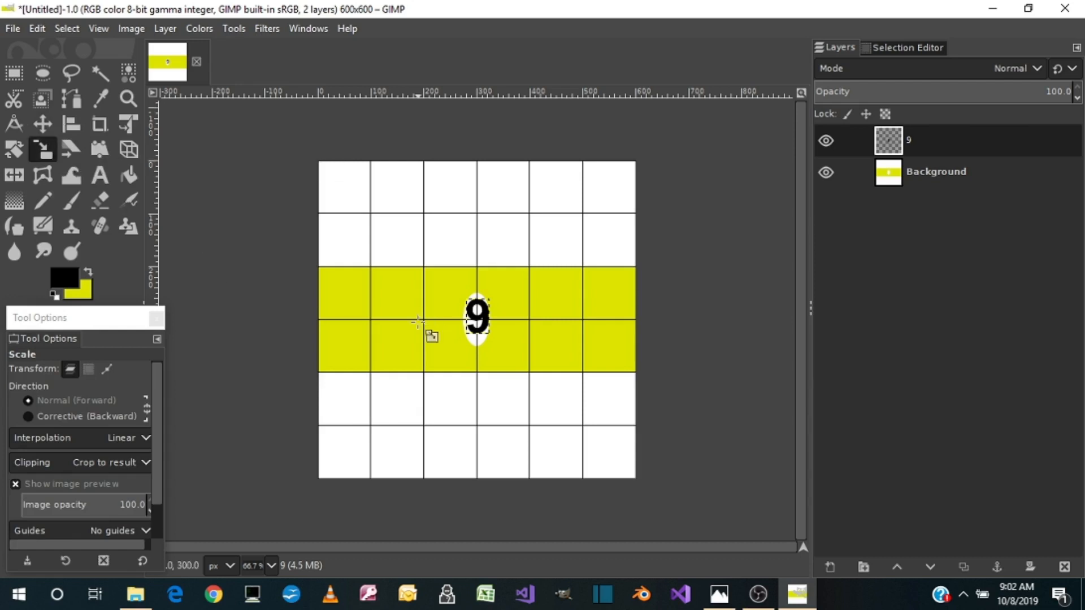
{"action": "left_click", "coordinate": [485, 338]}
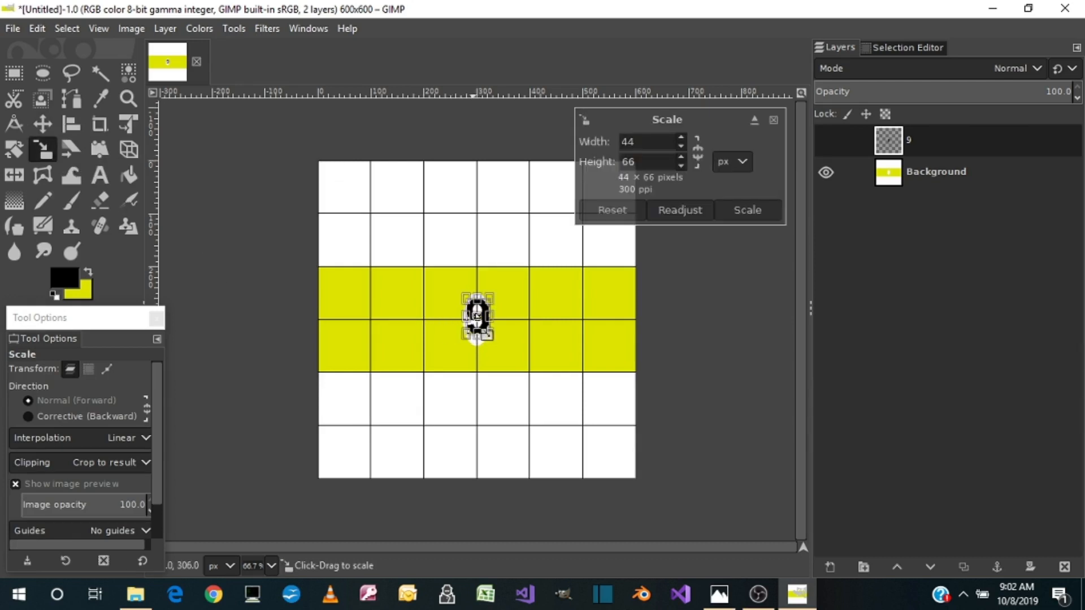
{"action": "left_click_drag", "start_coordinate": [492, 349], "coordinate": [492, 356]}
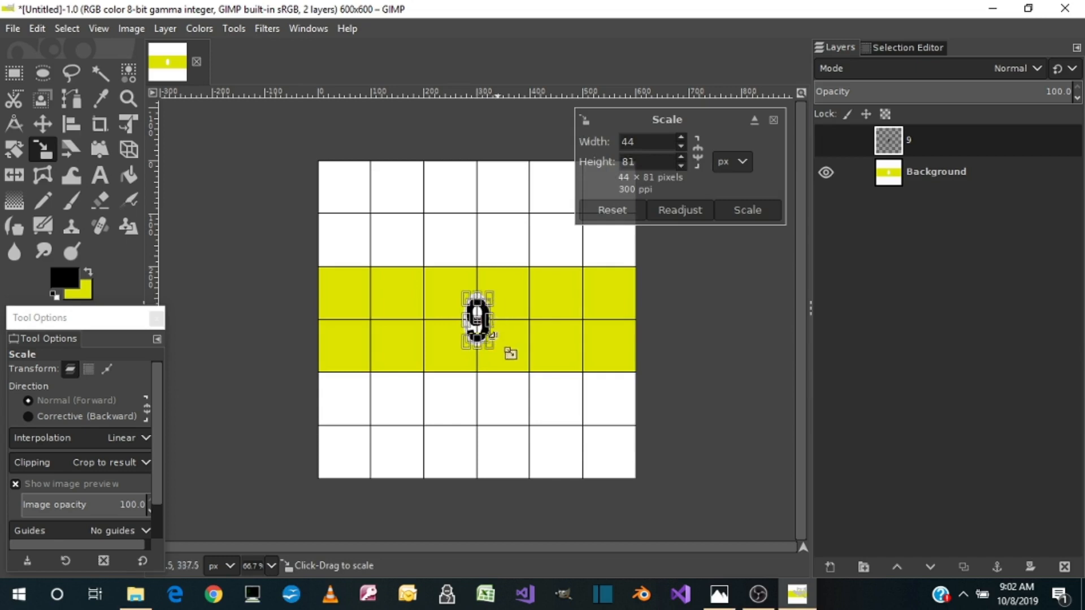
{"action": "left_click_drag", "start_coordinate": [506, 335], "coordinate": [499, 334]}
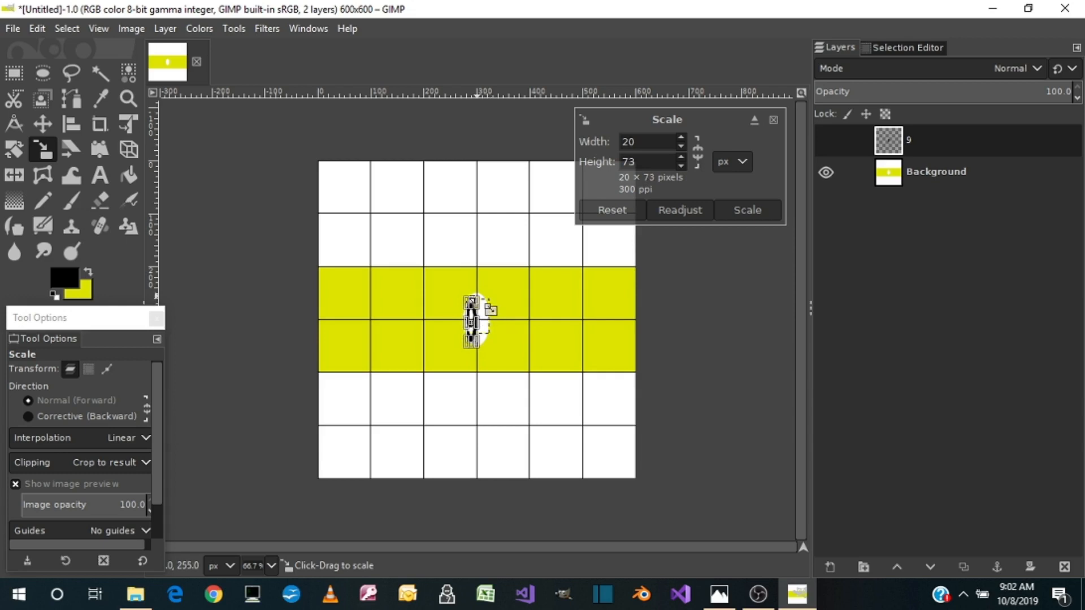
{"action": "left_click_drag", "start_coordinate": [470, 301], "coordinate": [470, 293]}
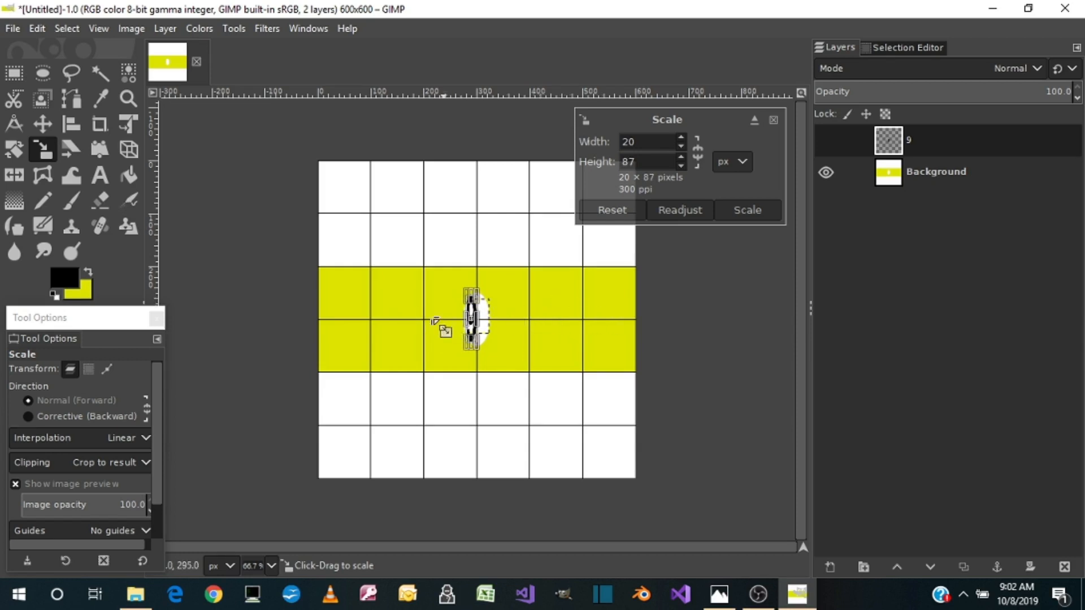
Align the narrowed "9" layer to the horizontal and vertical center of the image
{"action": "left_click", "coordinate": [78, 118]}
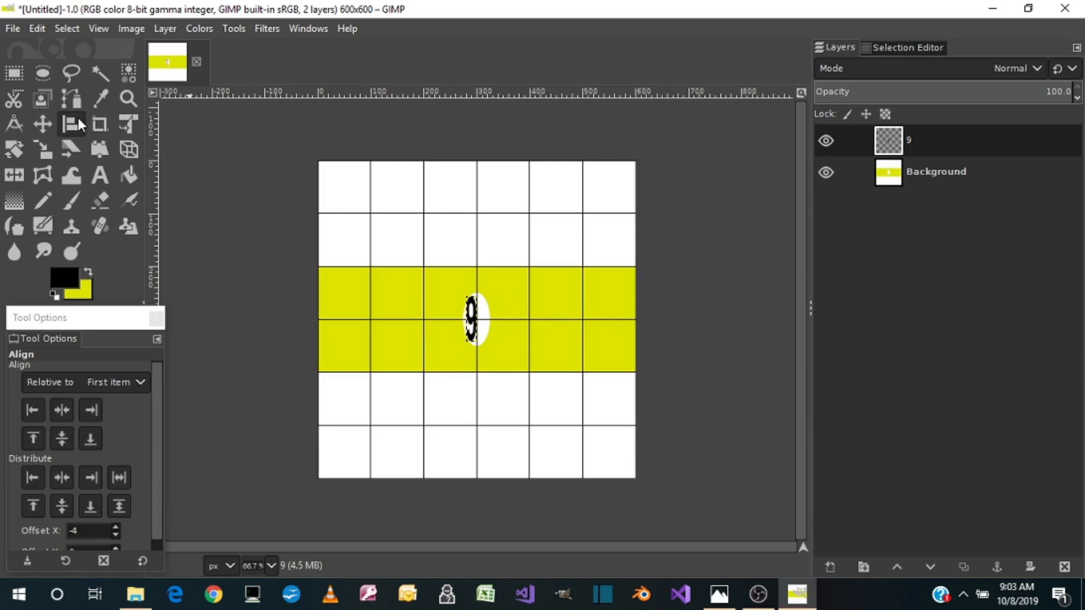
{"action": "left_click", "coordinate": [483, 330]}
{"action": "left_click", "coordinate": [69, 403]}
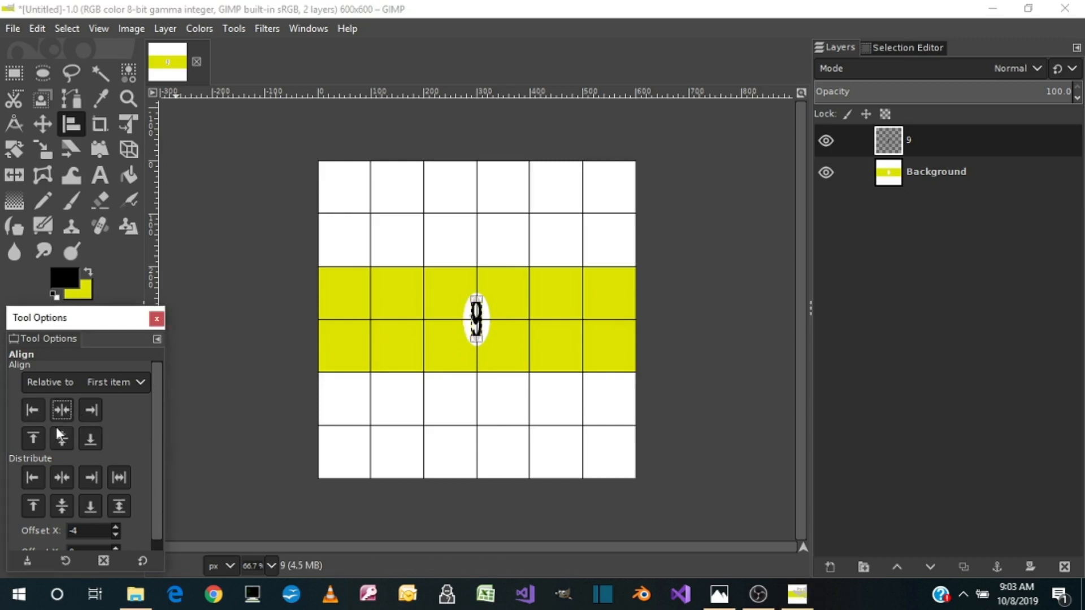
{"action": "left_click", "coordinate": [62, 444]}
{"action": "left_click", "coordinate": [45, 149]}
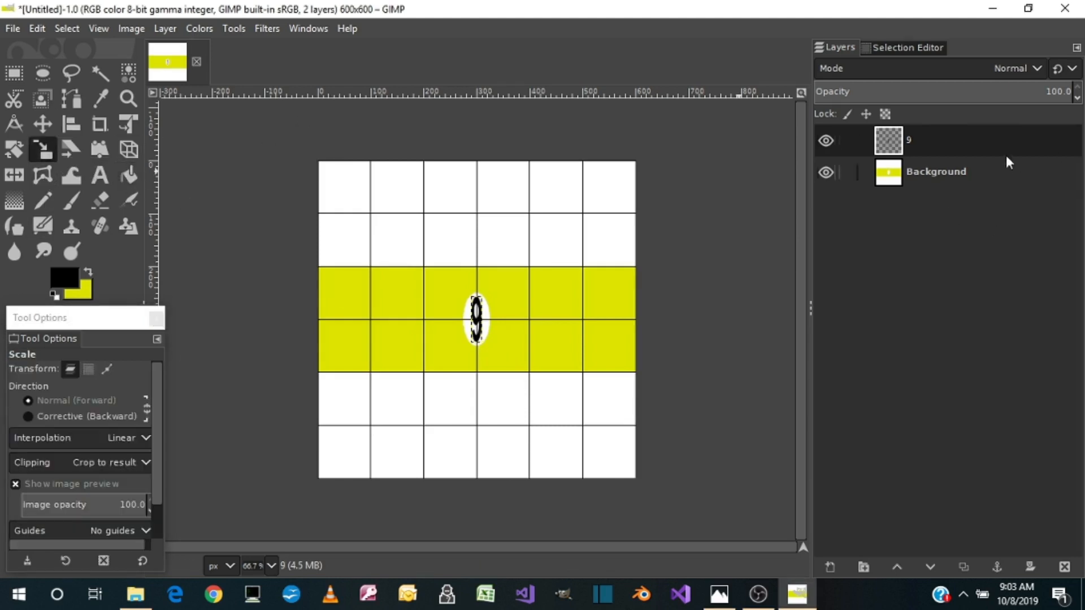
Merge the "9" layer down onto a duplicate of the Background layer, with the original Background hidden
{"action": "right_click", "coordinate": [926, 144]}
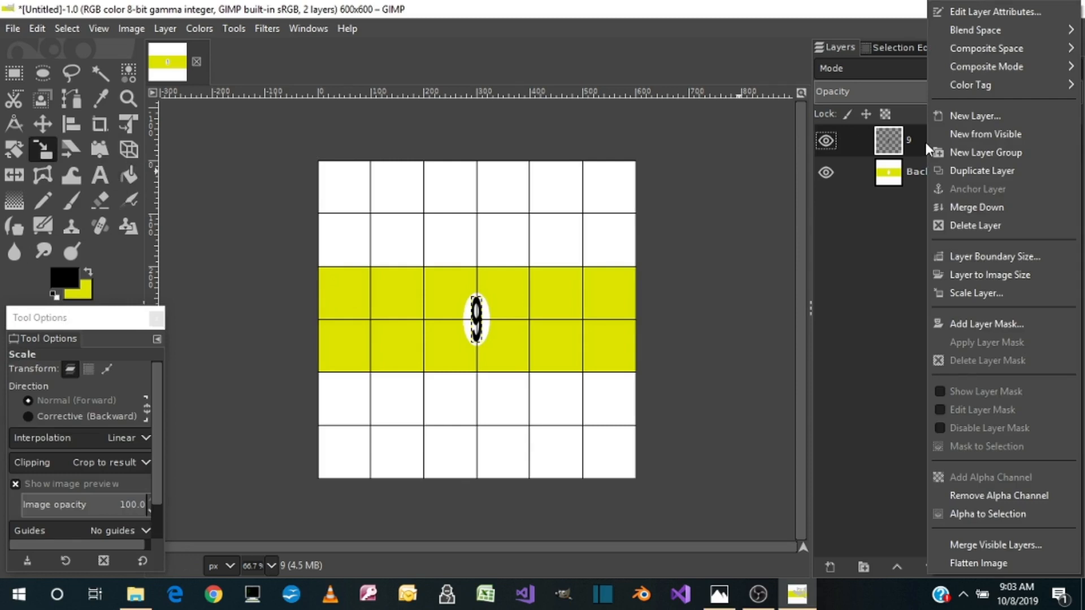
{"action": "left_click", "coordinate": [825, 283]}
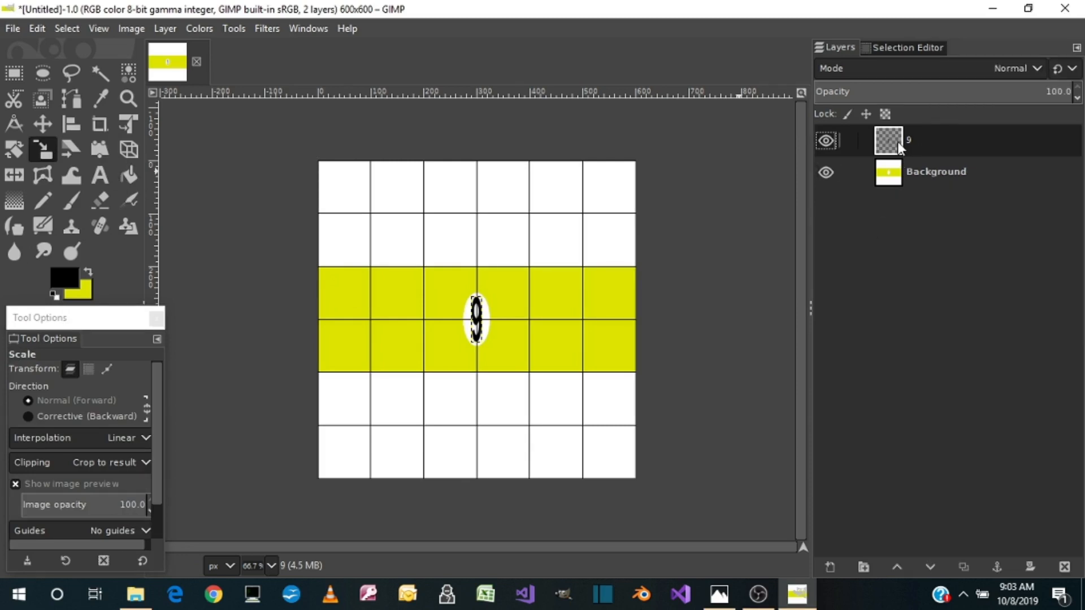
{"action": "right_click", "coordinate": [894, 175]}
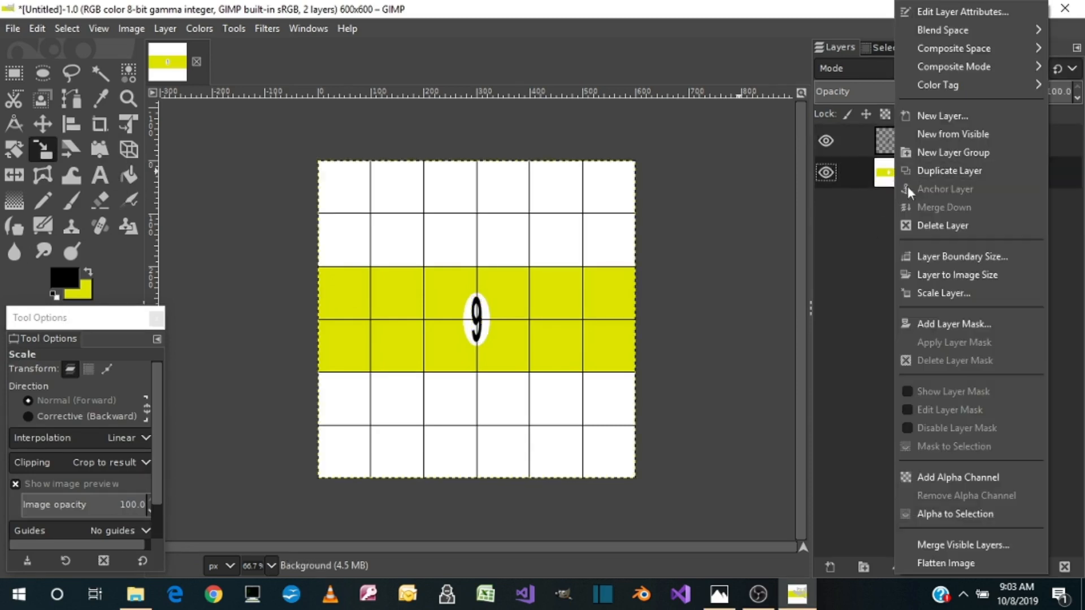
{"action": "left_click", "coordinate": [951, 170]}
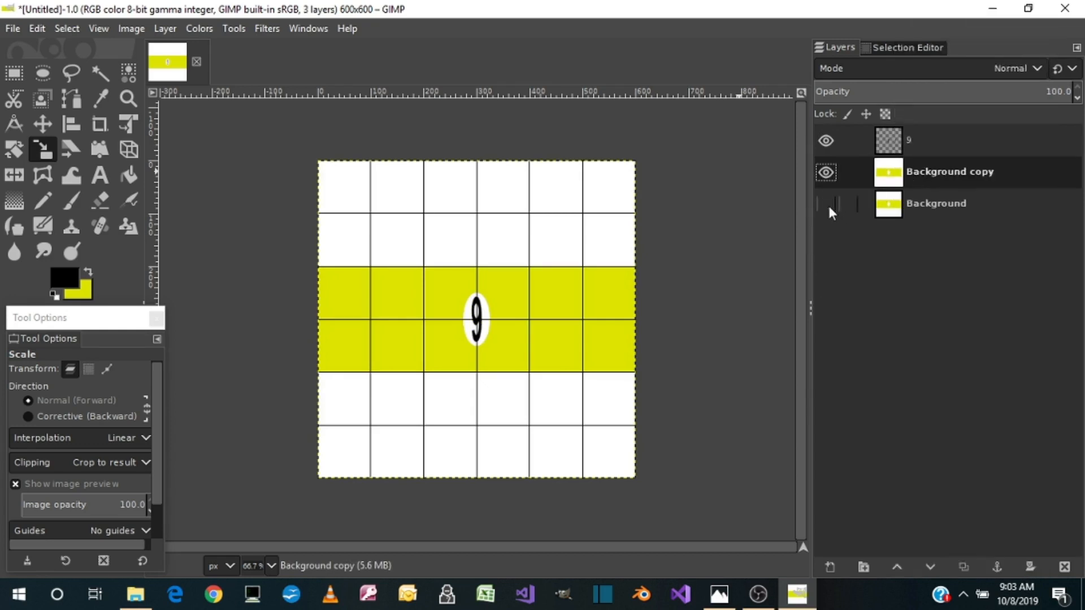
{"action": "right_click", "coordinate": [892, 143]}
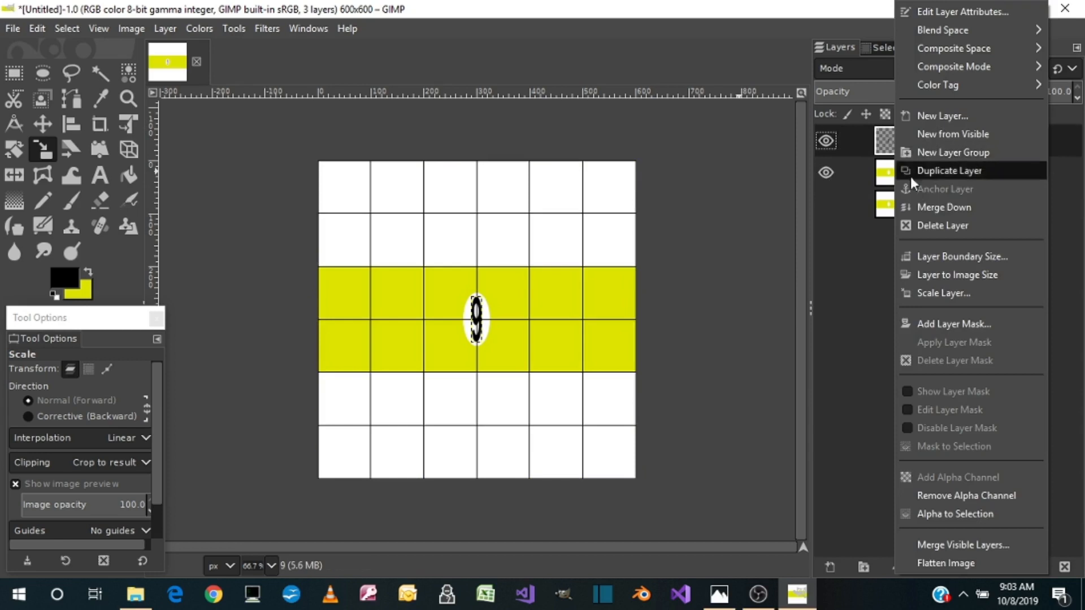
{"action": "left_click", "coordinate": [923, 207]}
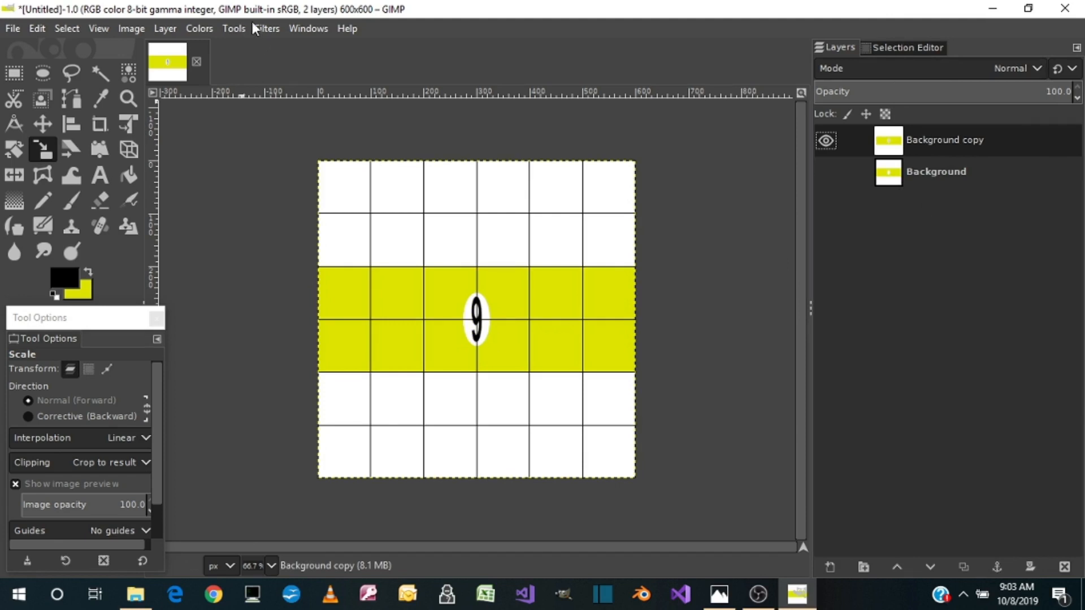
Open the Map Object filter for the merged layer, with the wireframe off and live preview updating on
{"action": "left_click", "coordinate": [266, 25]}
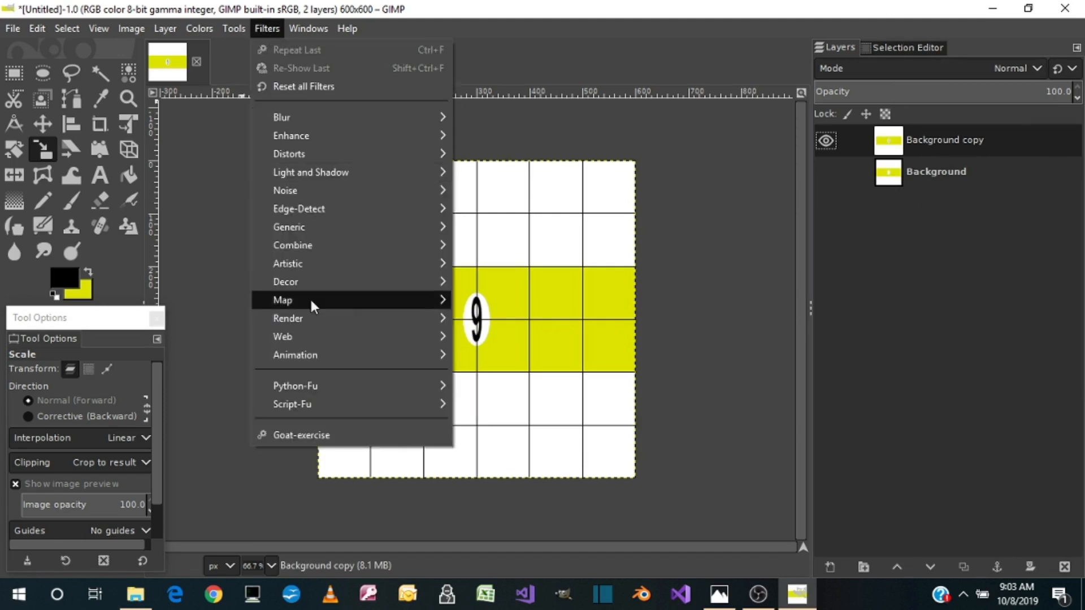
{"action": "mouse_move", "coordinate": [311, 301]}
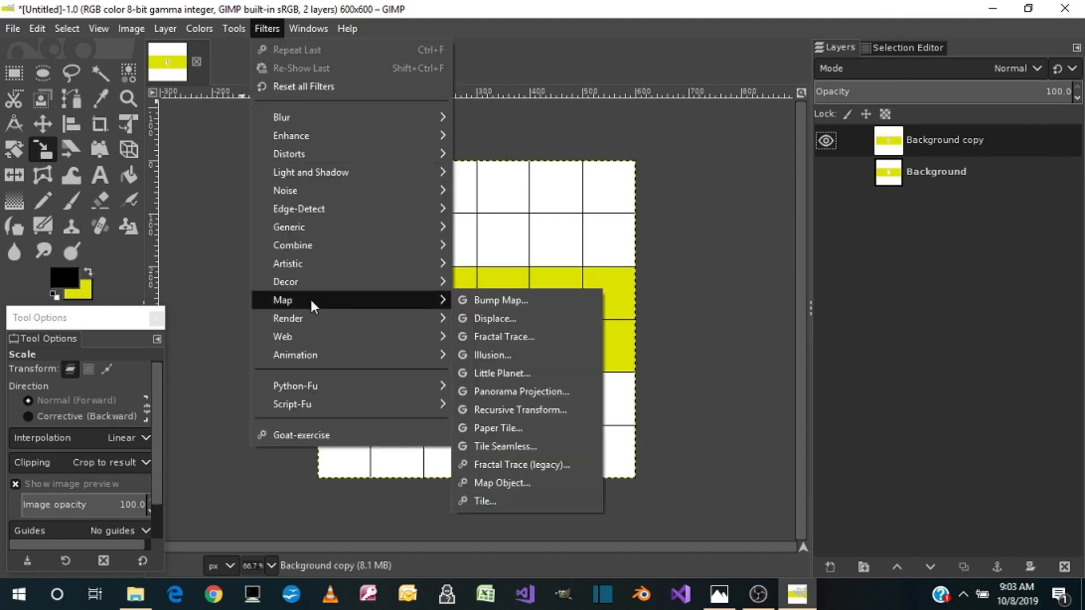
{"action": "left_click", "coordinate": [499, 483]}
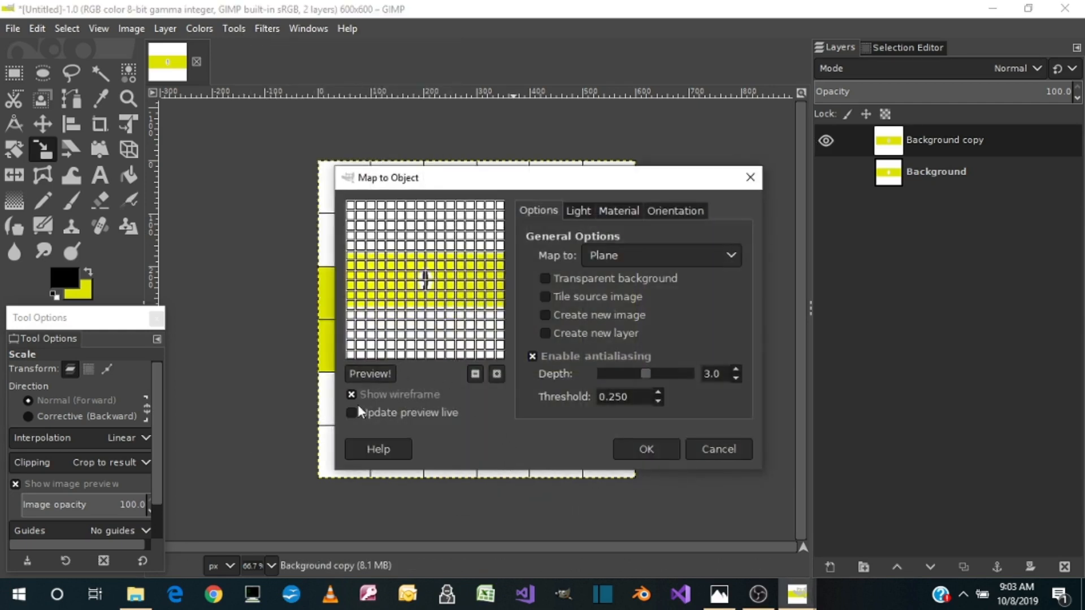
{"action": "left_click", "coordinate": [353, 395]}
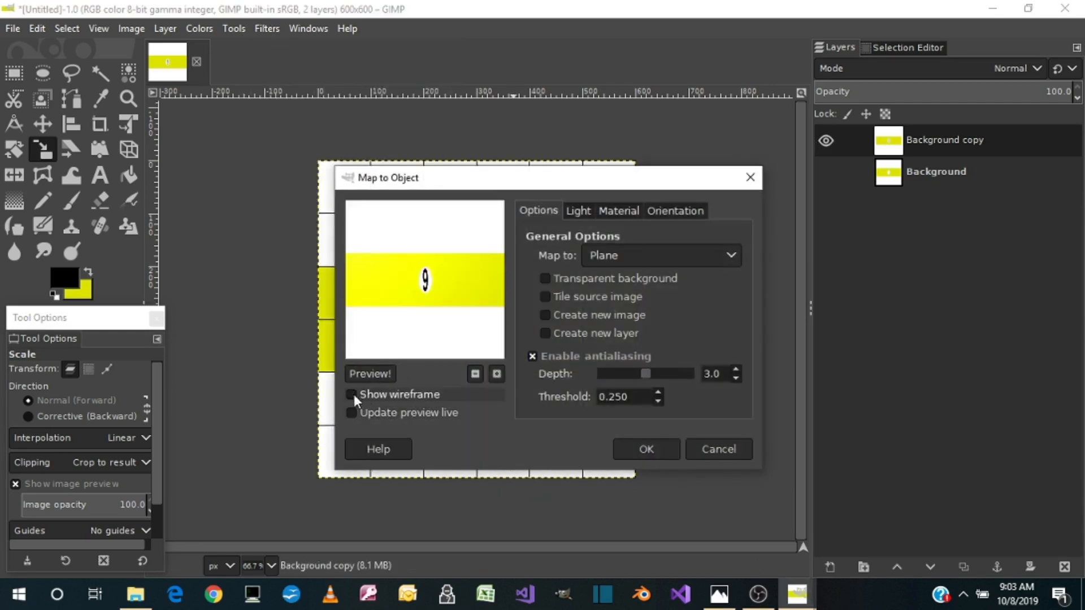
{"action": "left_click", "coordinate": [351, 414]}
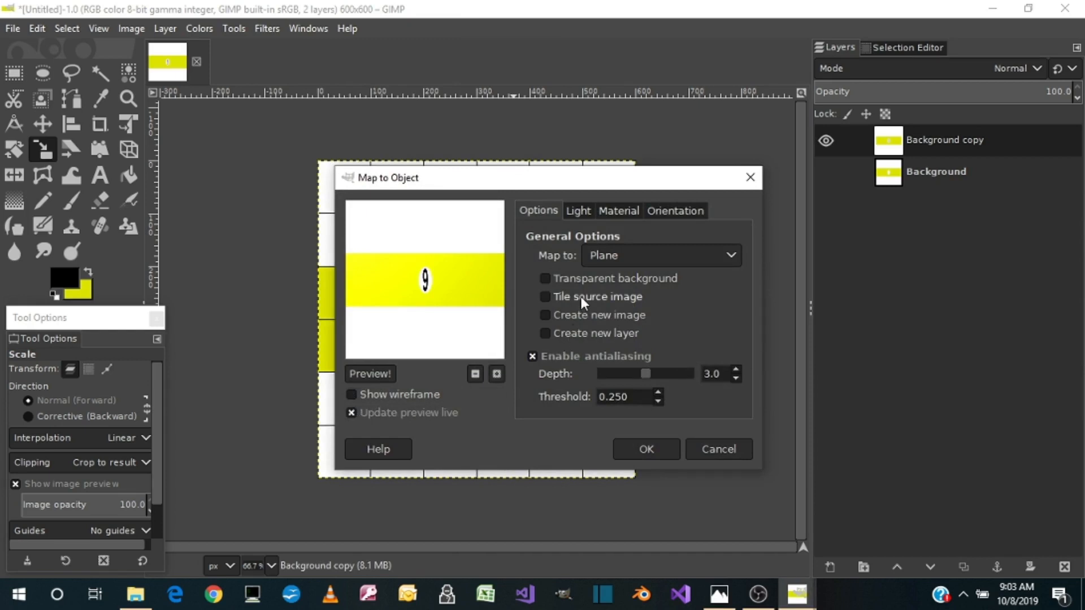
Map the texture to a Sphere with a transparent background
{"action": "left_click", "coordinate": [564, 274]}
{"action": "left_click", "coordinate": [636, 260]}
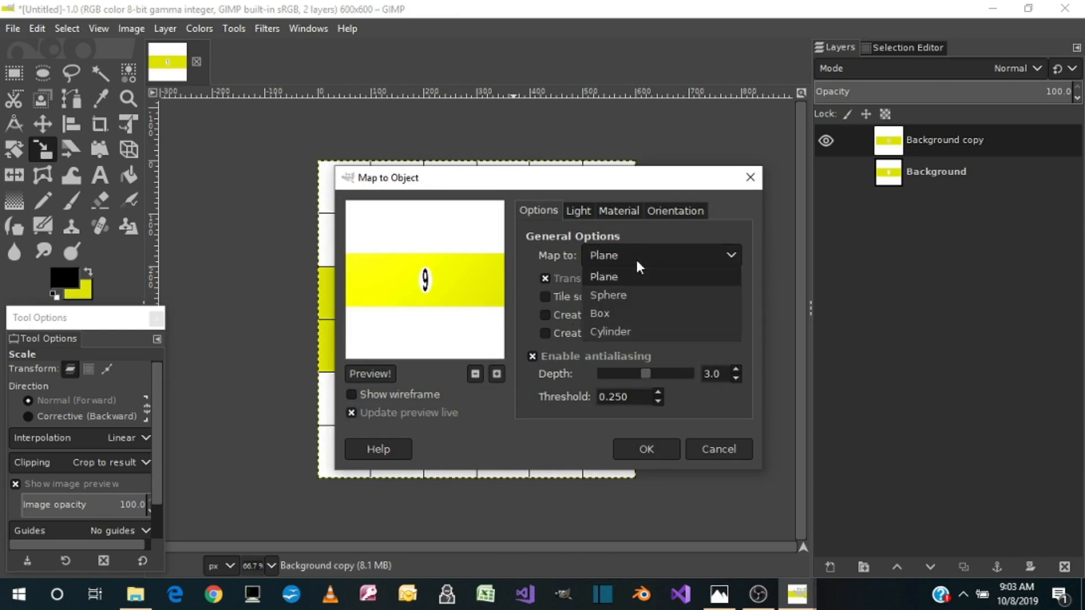
{"action": "left_click", "coordinate": [616, 298]}
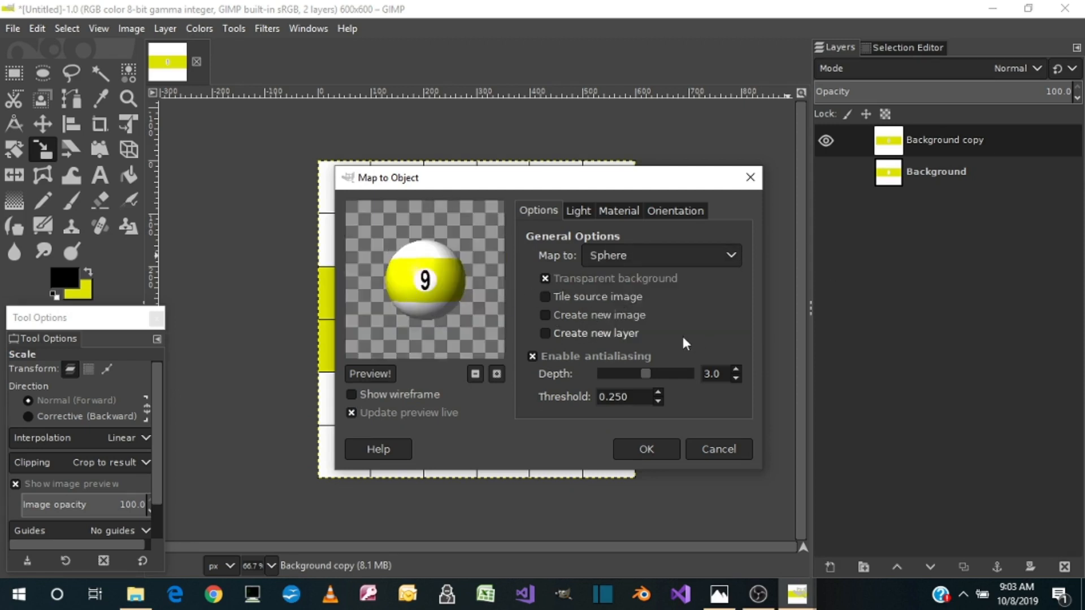
Check the reference ball picture and open the sphere's orientation settings
{"action": "left_click", "coordinate": [718, 593]}
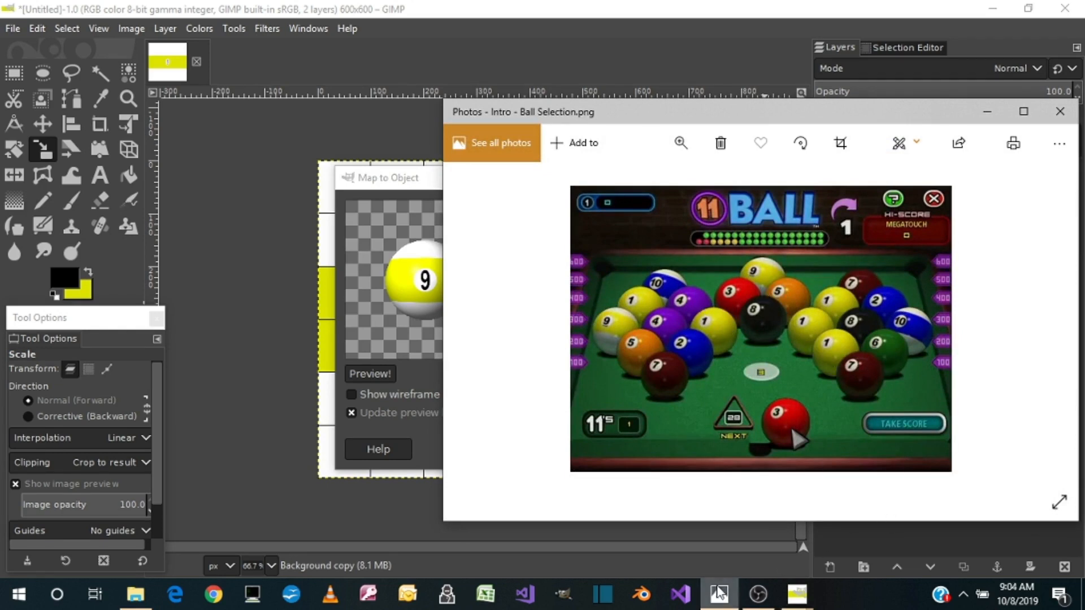
{"action": "left_click", "coordinate": [722, 593]}
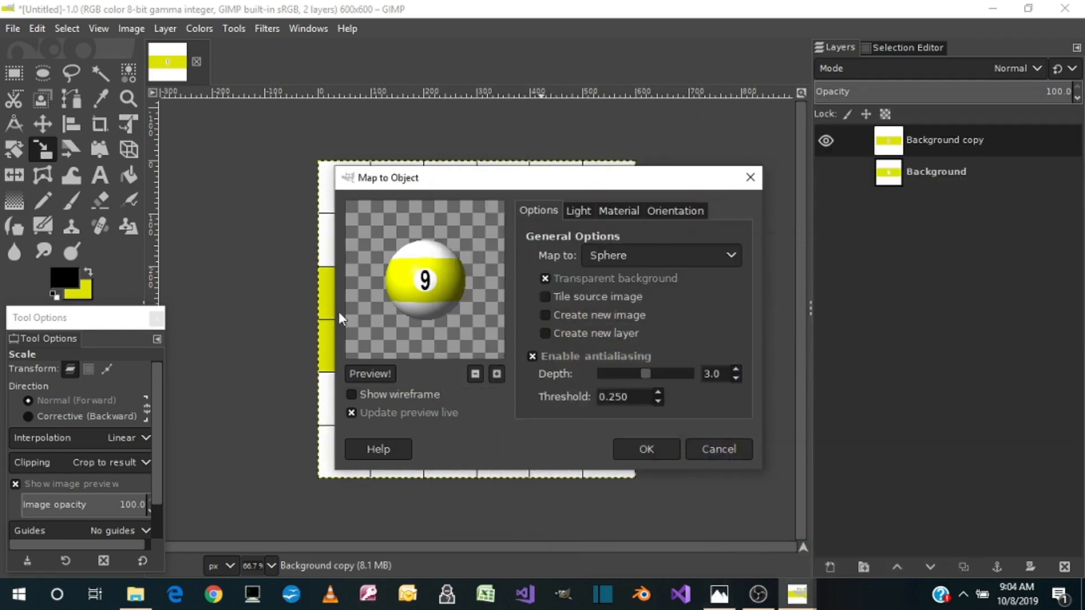
{"action": "left_click", "coordinate": [683, 210]}
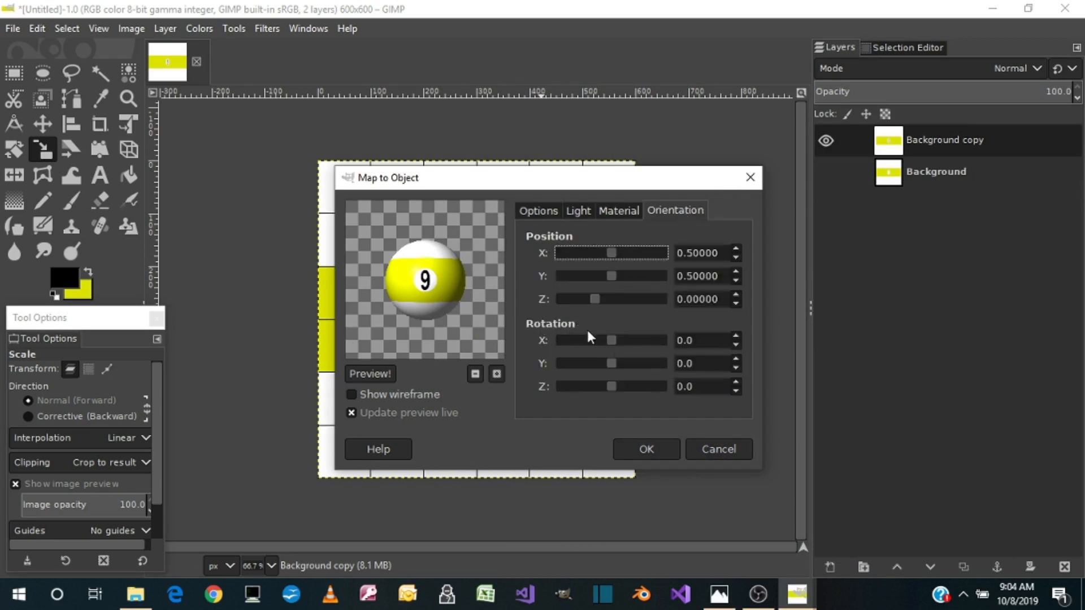
Roughly rotate the sphere to about -34.3 on X, -25.7 on Y and -25.7 on Z
{"action": "left_click_drag", "start_coordinate": [611, 337], "coordinate": [607, 366]}
{"action": "left_click", "coordinate": [602, 365]}
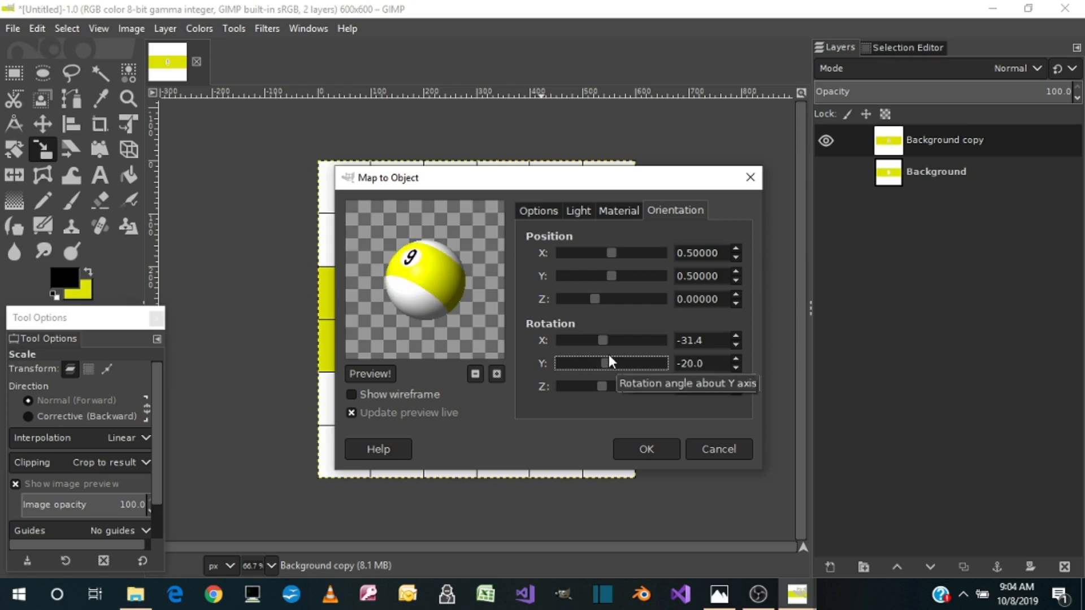
{"action": "left_click_drag", "start_coordinate": [608, 340], "coordinate": [601, 339]}
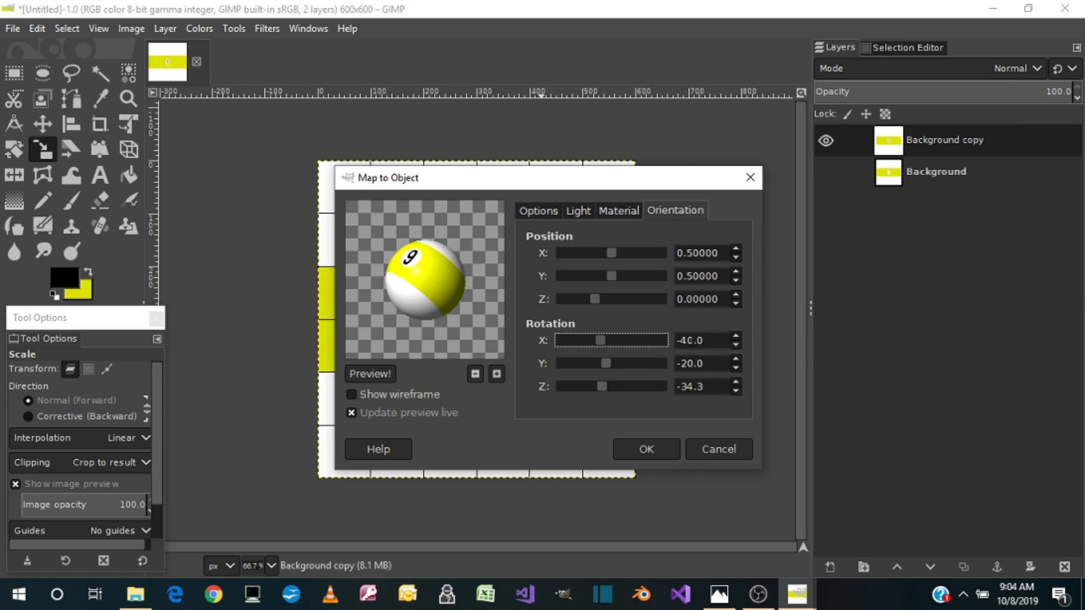
{"action": "left_click_drag", "start_coordinate": [709, 340], "coordinate": [673, 347]}
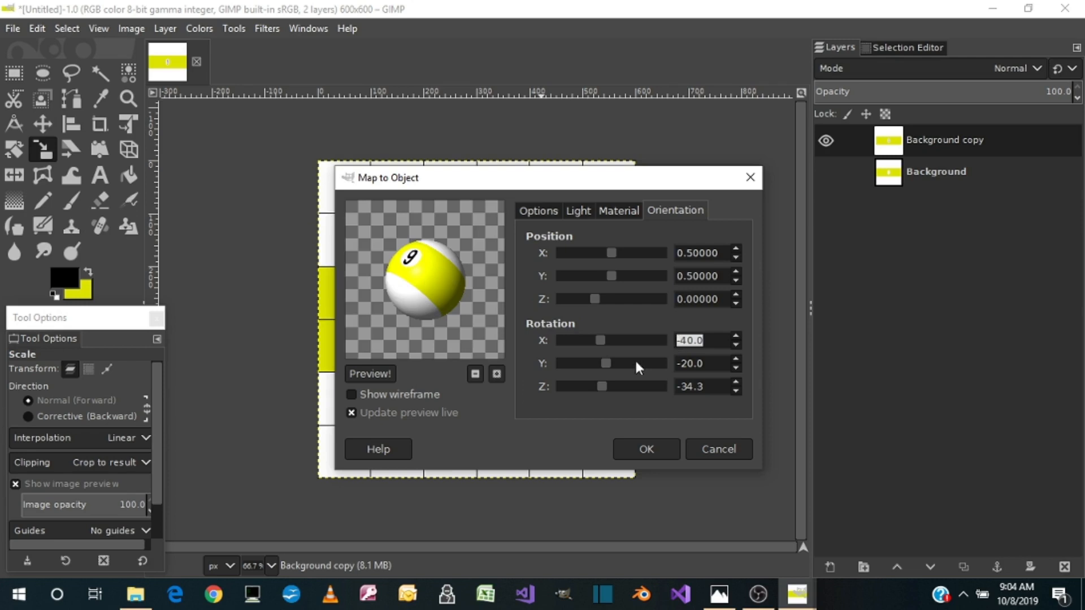
{"action": "left_click_drag", "start_coordinate": [599, 342], "coordinate": [602, 388]}
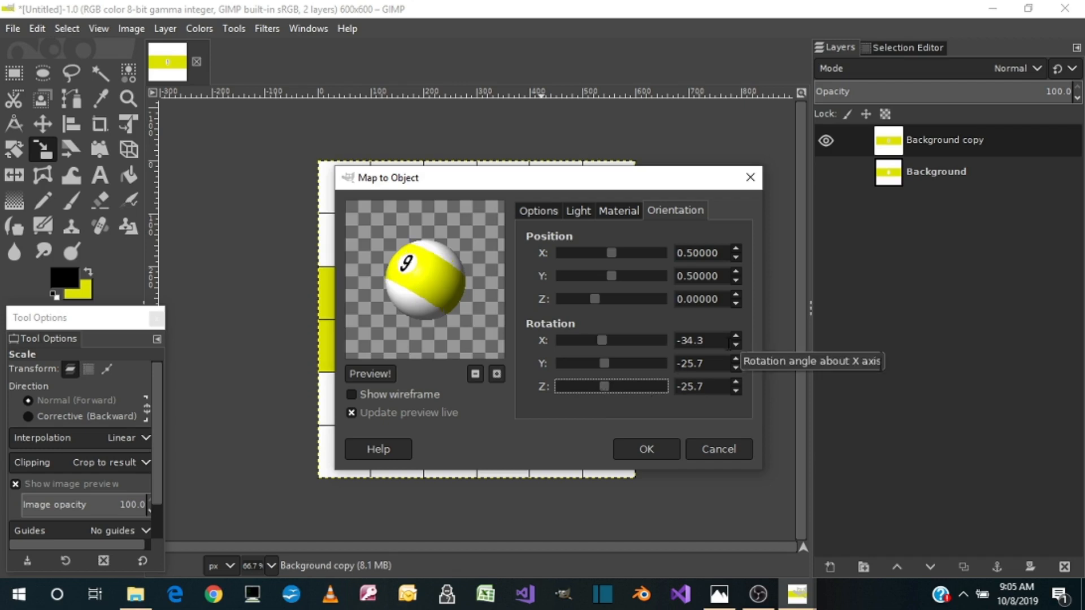
Set the sphere's rotation to -25 on the X, Y and Z axes and bring up the reference ball picture for comparison
{"action": "left_click_drag", "start_coordinate": [705, 342], "coordinate": [683, 341]}
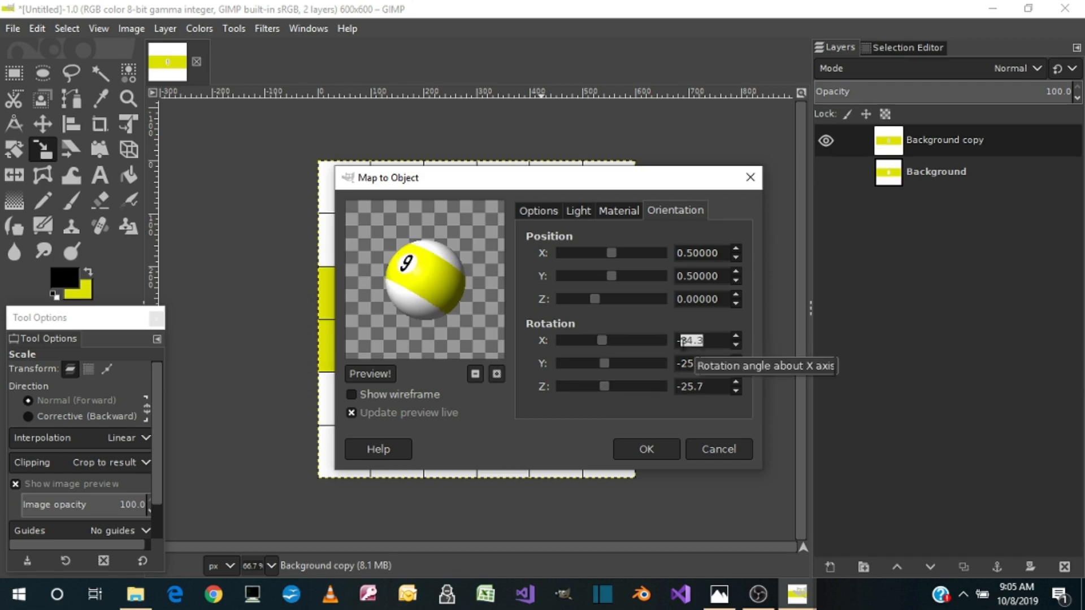
{"action": "type", "text": "25"}
{"action": "key", "text": "Tab"}
{"action": "key", "text": "Tab"}
{"action": "type", "text": "-25"}
{"action": "key", "text": "Tab"}
{"action": "key", "text": "Tab"}
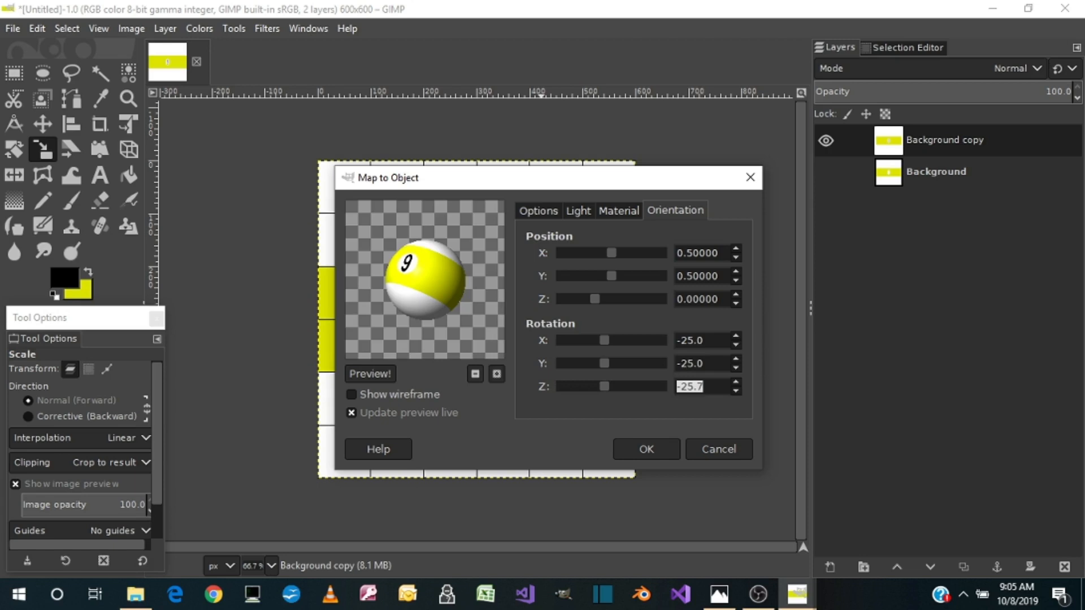
{"action": "type", "text": "-25"}
{"action": "key", "text": "Tab"}
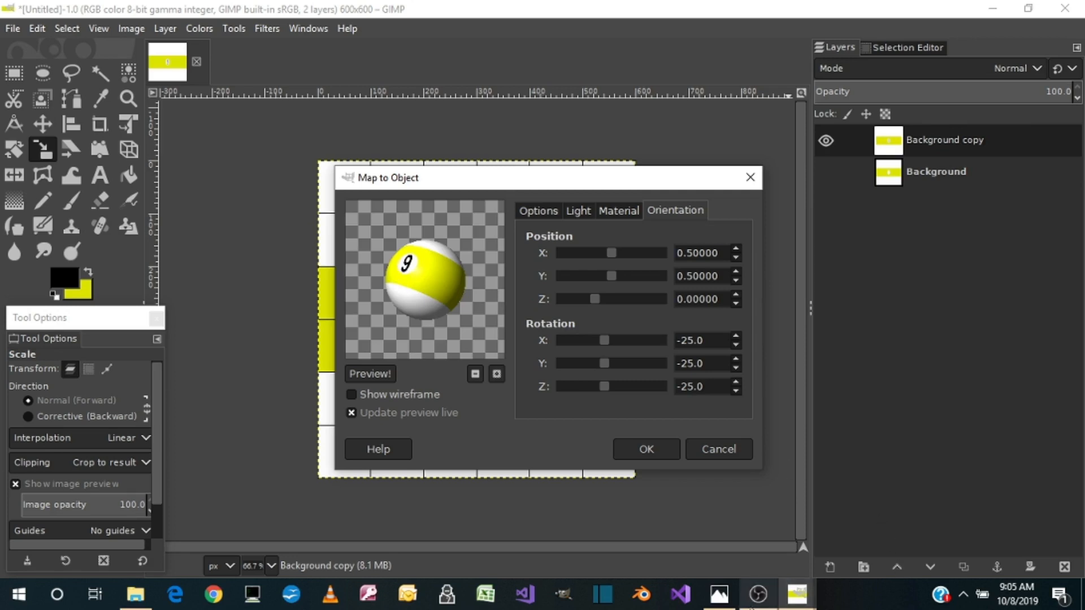
{"action": "left_click", "coordinate": [720, 599]}
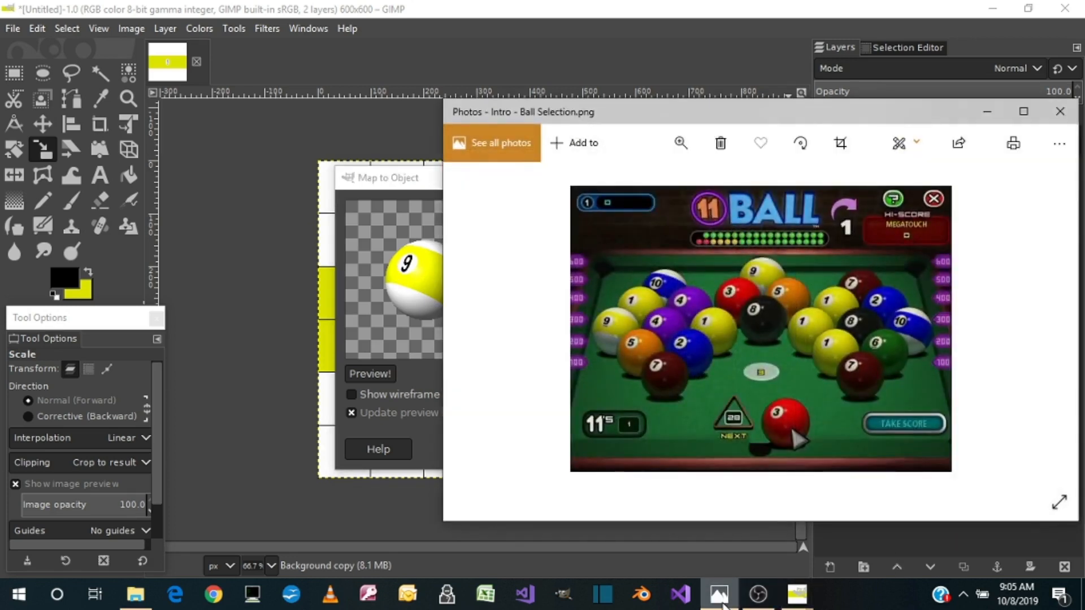
Put away the reference picture and set the point light's X position to 0.70 for the sphere mapping
{"action": "left_click", "coordinate": [722, 599]}
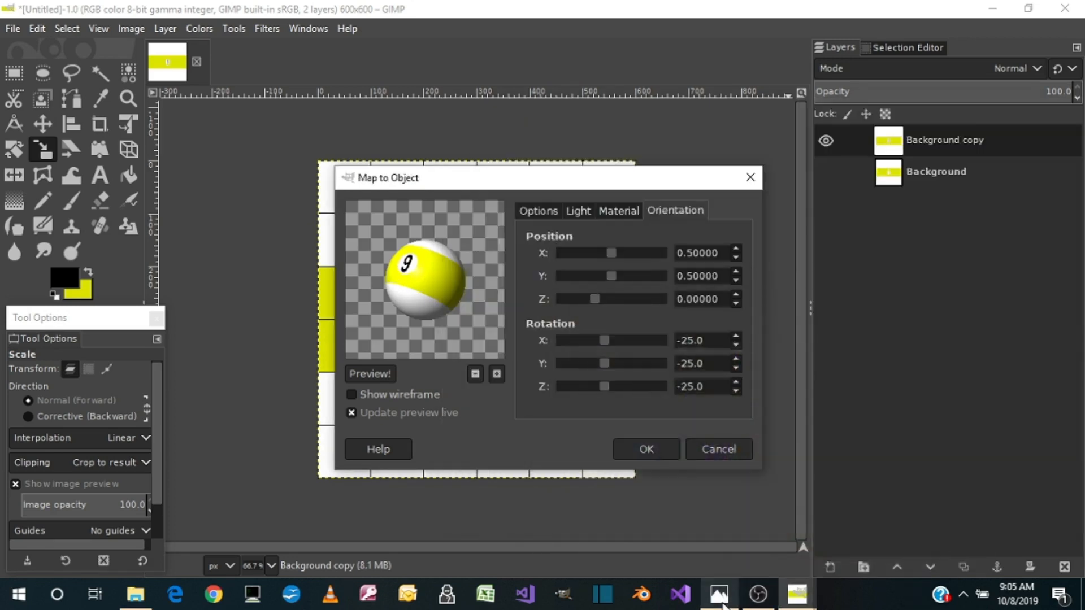
{"action": "left_click", "coordinate": [579, 211]}
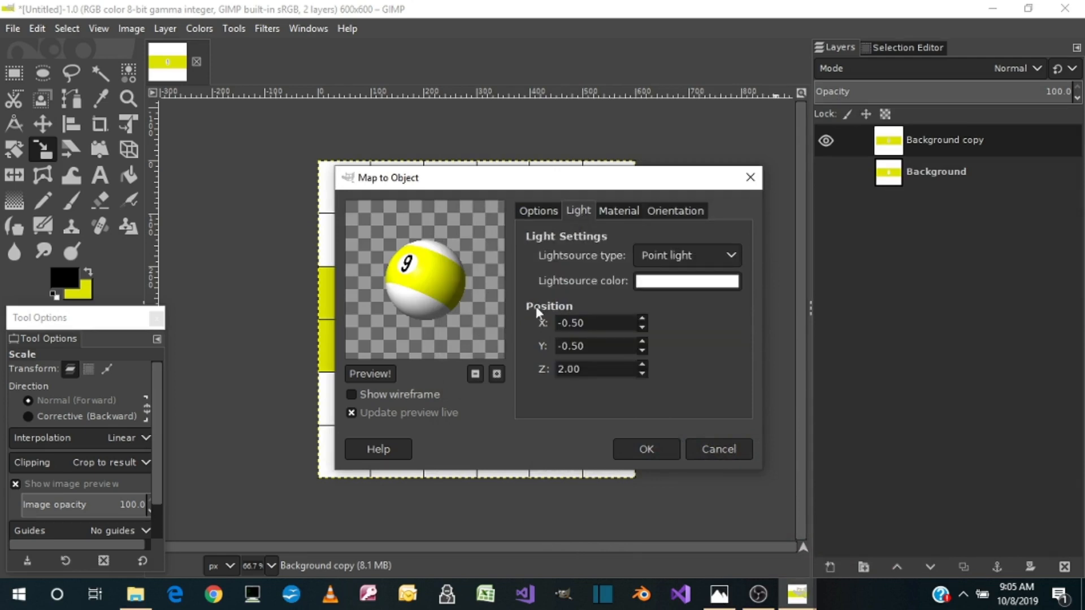
{"action": "left_click", "coordinate": [643, 320]}
{"action": "left_click", "coordinate": [642, 328]}
{"action": "left_click", "coordinate": [641, 328]}
{"action": "left_click", "coordinate": [640, 327]}
{"action": "left_click", "coordinate": [638, 327]}
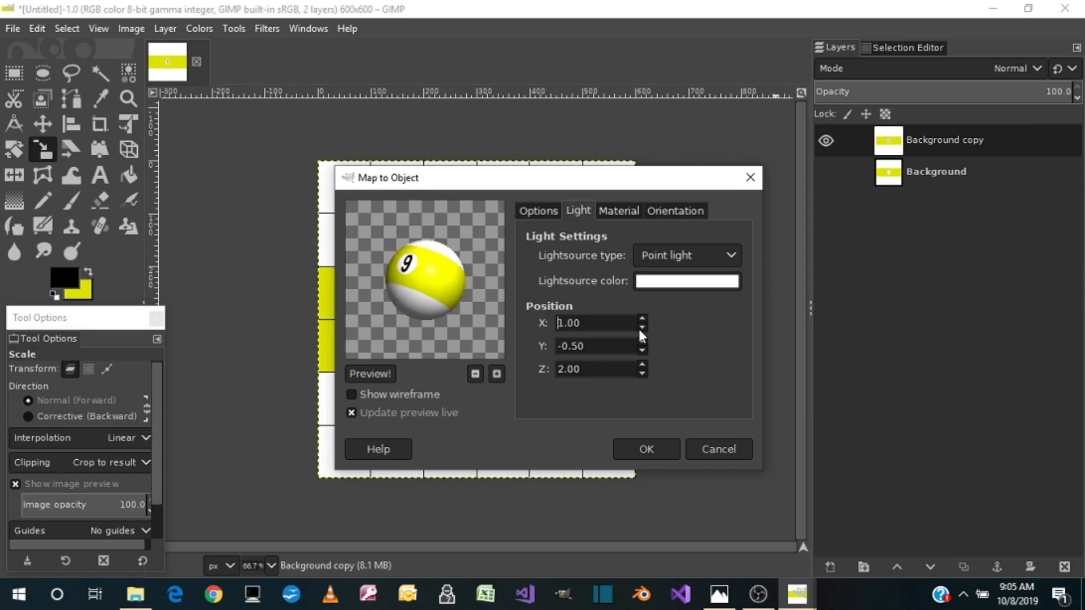
{"action": "left_click", "coordinate": [638, 326]}
{"action": "left_click", "coordinate": [638, 326]}
{"action": "left_click", "coordinate": [638, 327]}
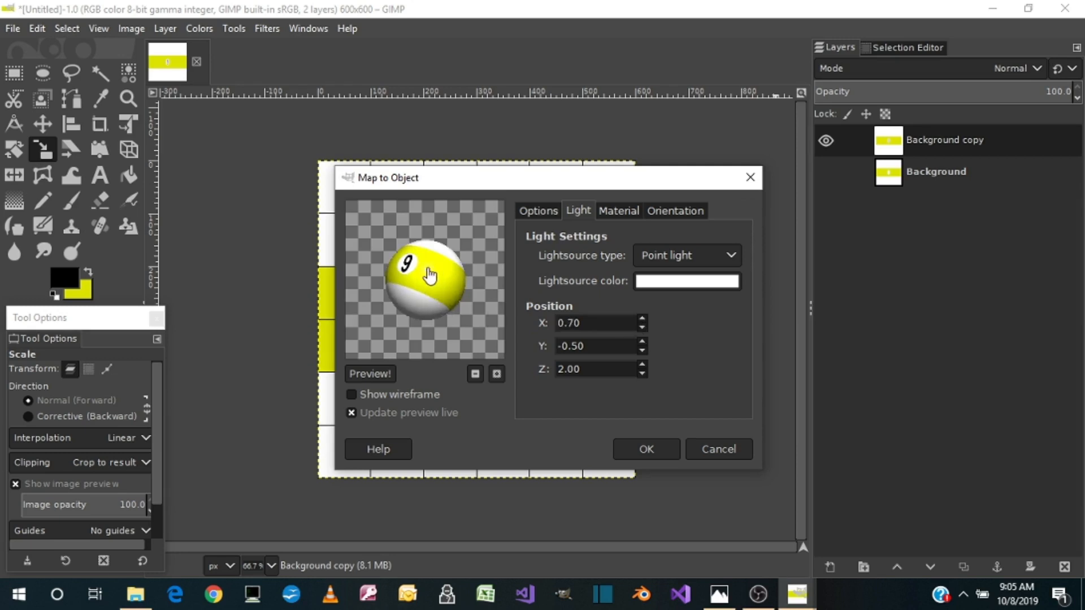
Set the point light's Y position to -1.00 and apply the sphere mapping to the layer
{"action": "left_click", "coordinate": [642, 349]}
{"action": "left_click", "coordinate": [642, 348]}
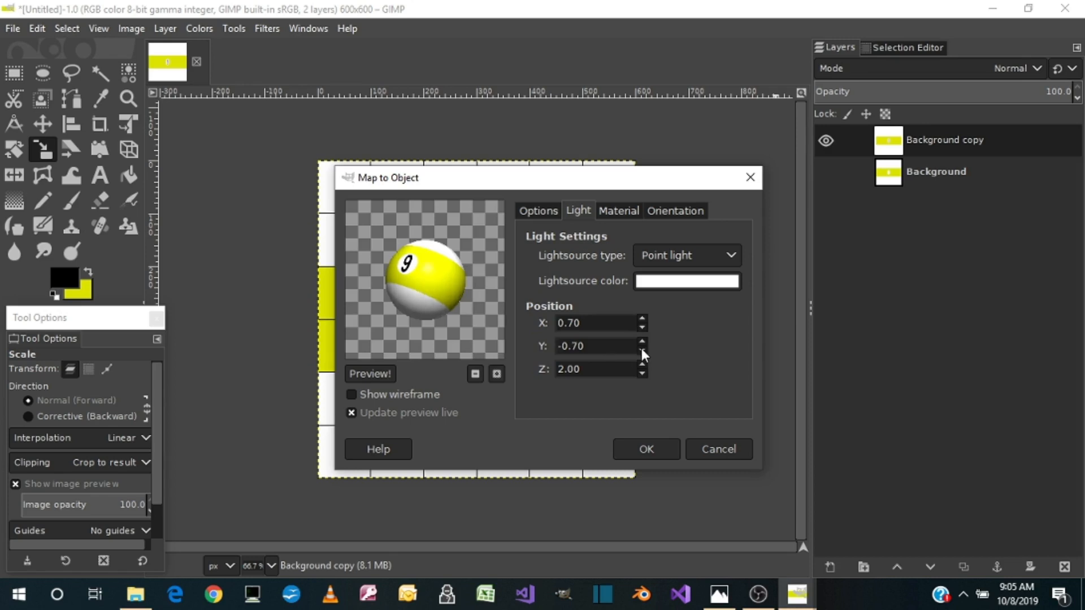
{"action": "left_click", "coordinate": [642, 348]}
{"action": "left_click", "coordinate": [642, 349]}
{"action": "left_click", "coordinate": [642, 348]}
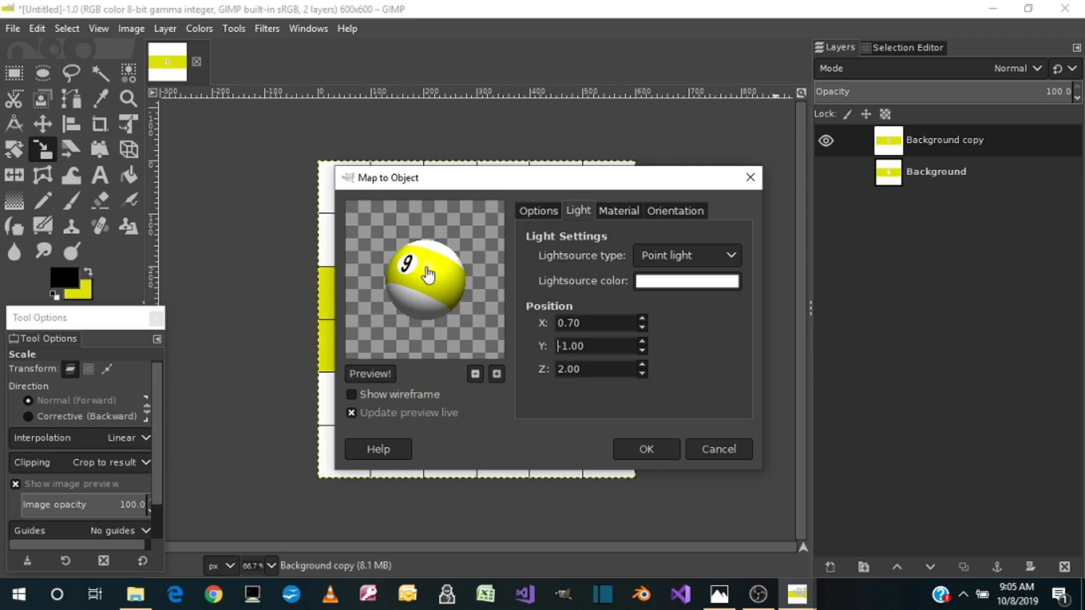
{"action": "left_click", "coordinate": [644, 449]}
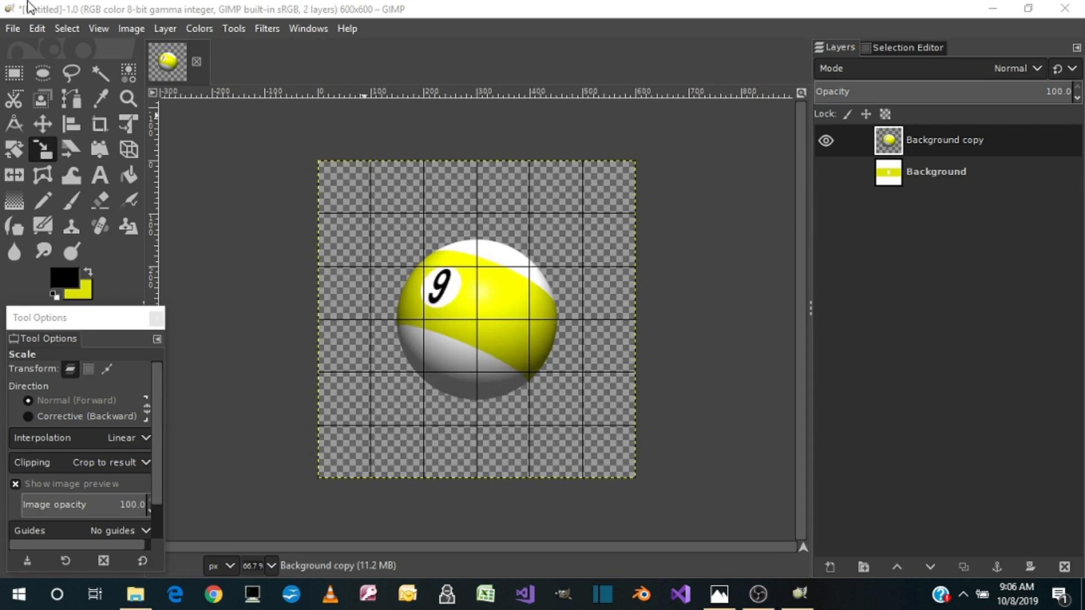
Add a new 600x600 px layer filled with transparency above the ball layer
{"action": "left_click", "coordinate": [165, 27]}
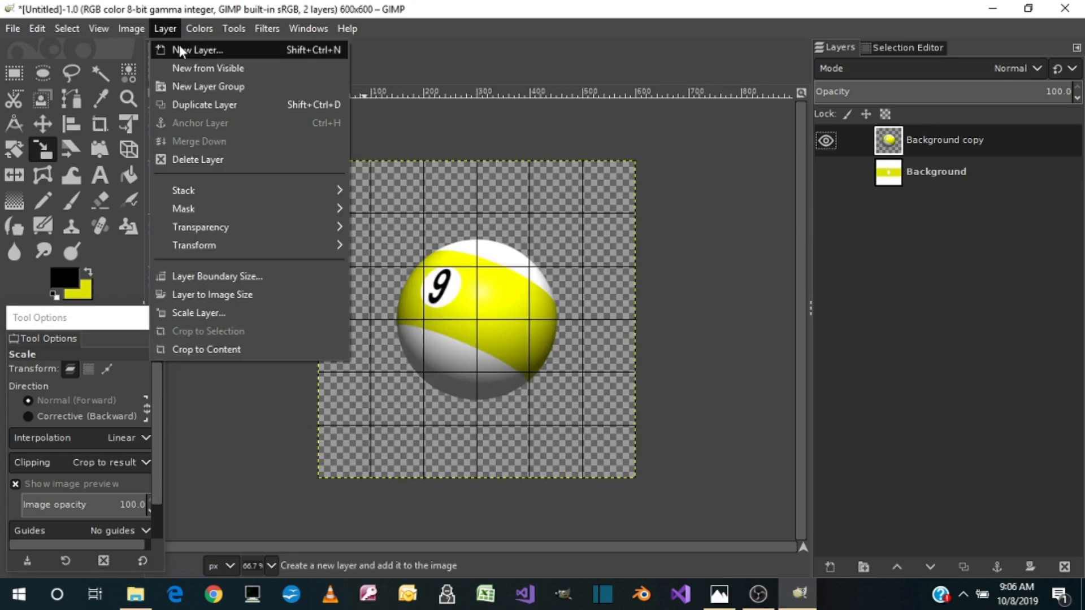
{"action": "left_click", "coordinate": [180, 49]}
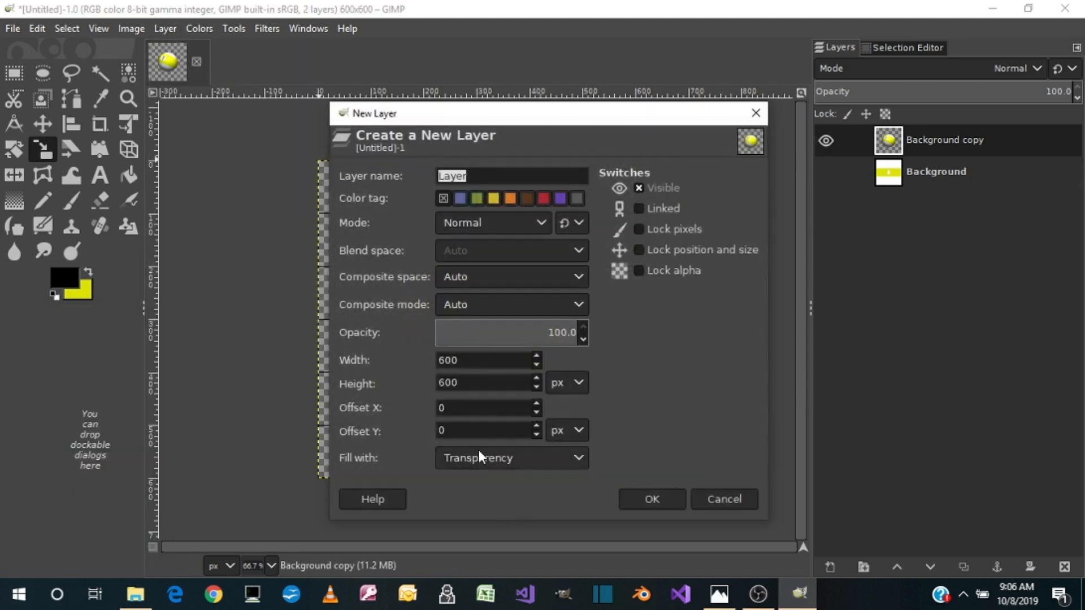
{"action": "left_click", "coordinate": [637, 500]}
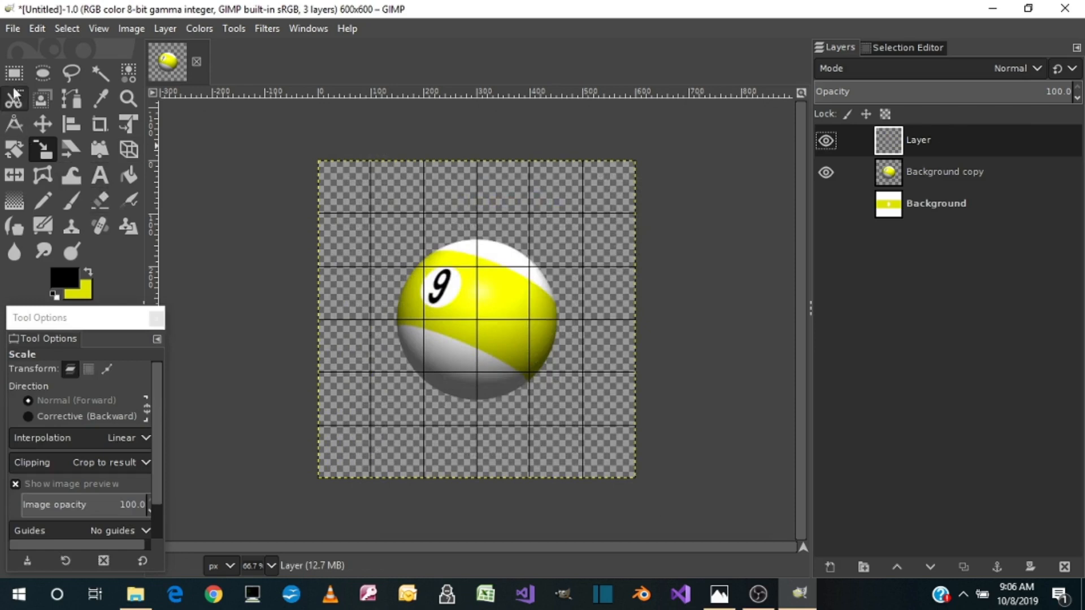
Make a centred elliptical selection 200 px wide and 40 px high under the ball for its shadow
{"action": "left_click", "coordinate": [40, 72]}
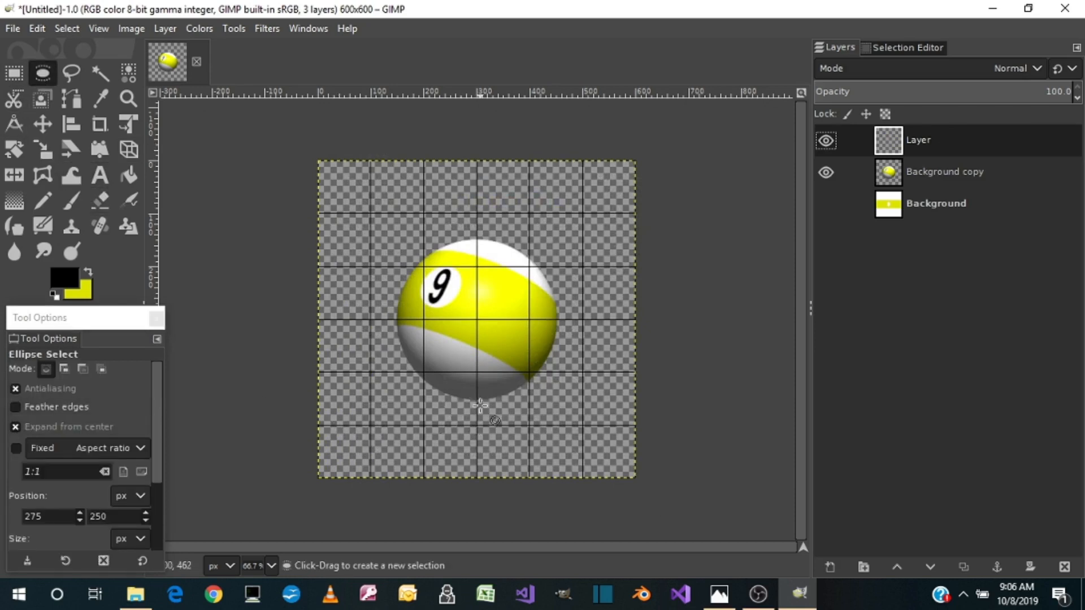
{"action": "left_click_drag", "start_coordinate": [476, 403], "coordinate": [424, 411]}
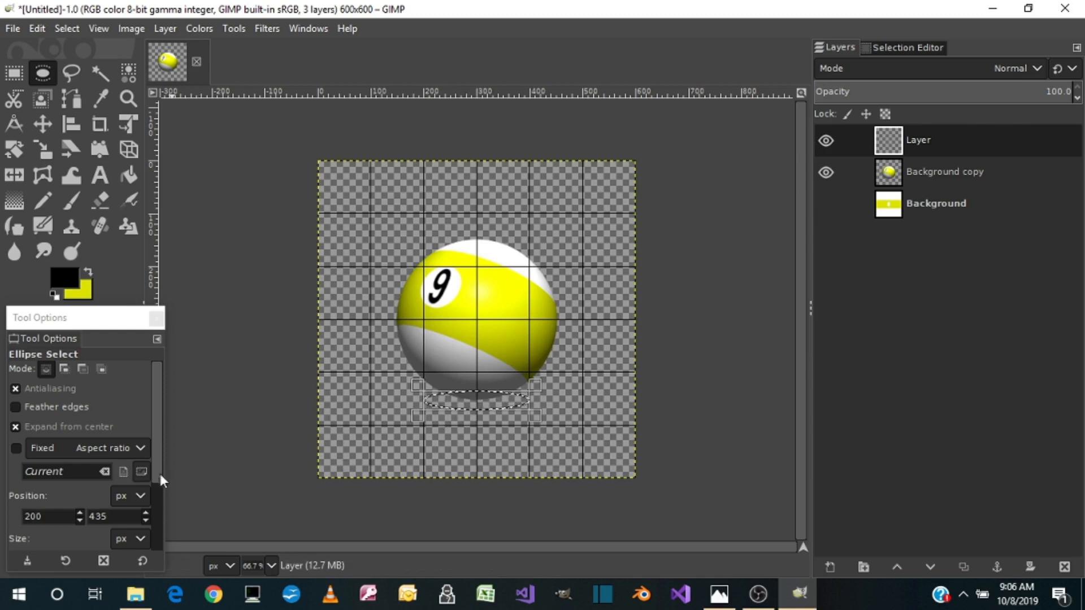
{"action": "left_click_drag", "start_coordinate": [154, 462], "coordinate": [159, 510]}
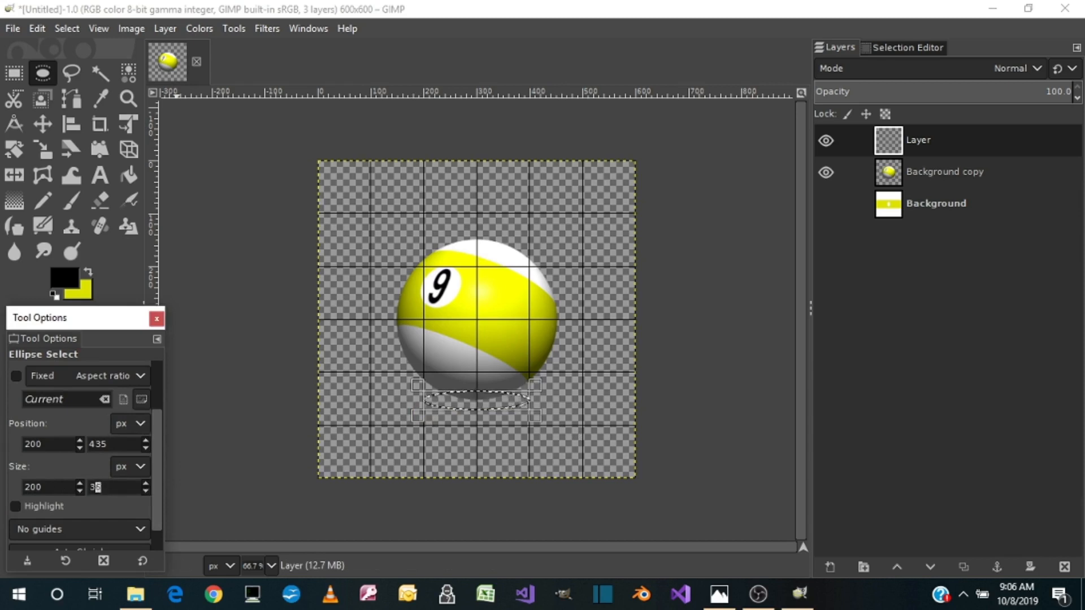
{"action": "double_click", "coordinate": [92, 487]}
{"action": "type", "text": "40"}
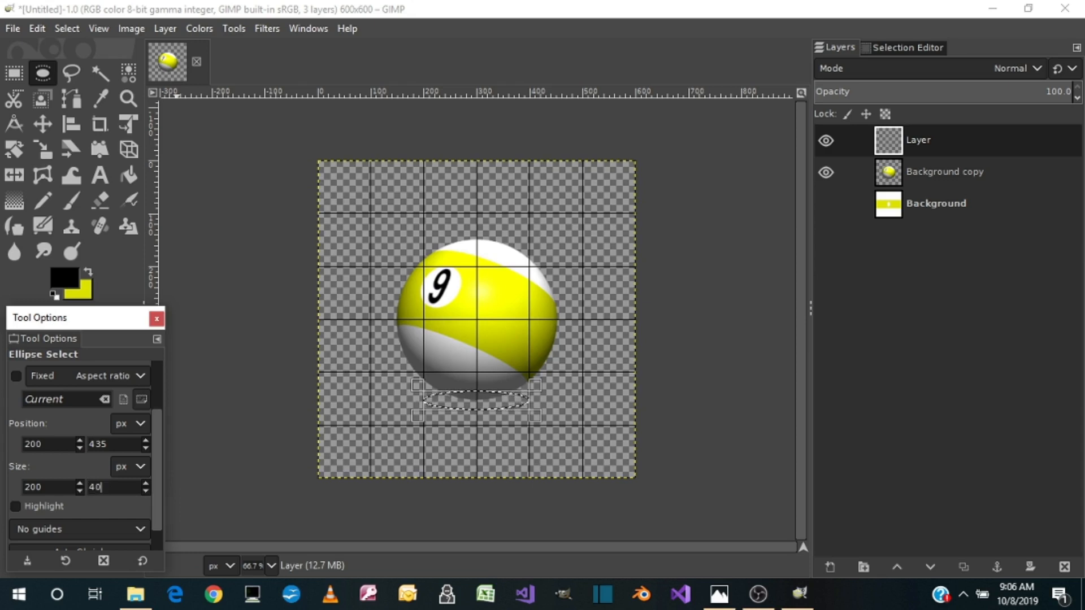
{"action": "key", "text": "Tab"}
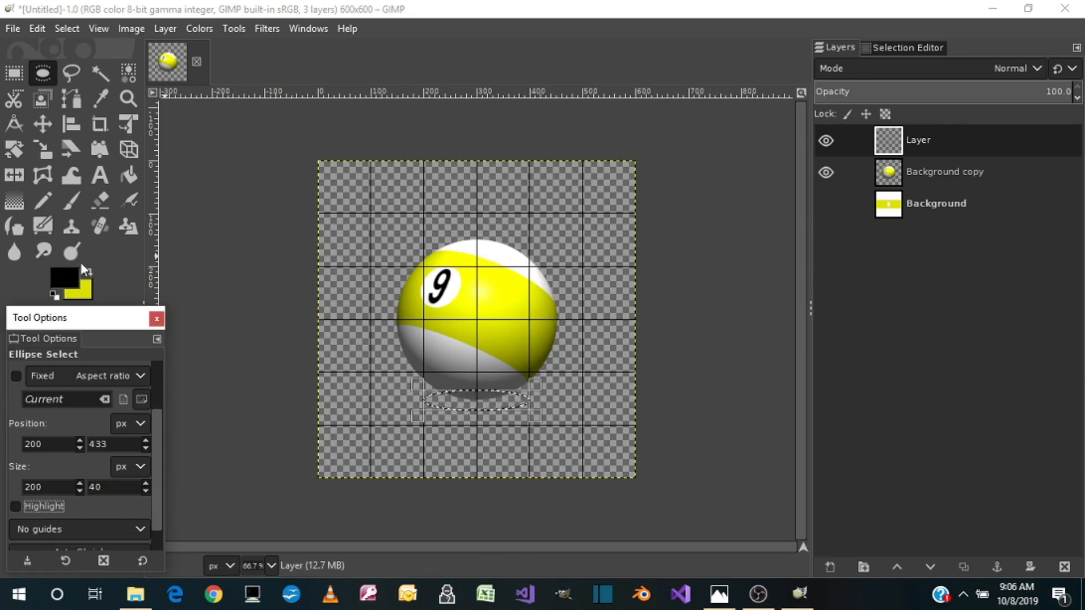
Fill the elliptical selection with black and move its layer to the bottom of the layer stack
{"action": "left_click", "coordinate": [129, 176]}
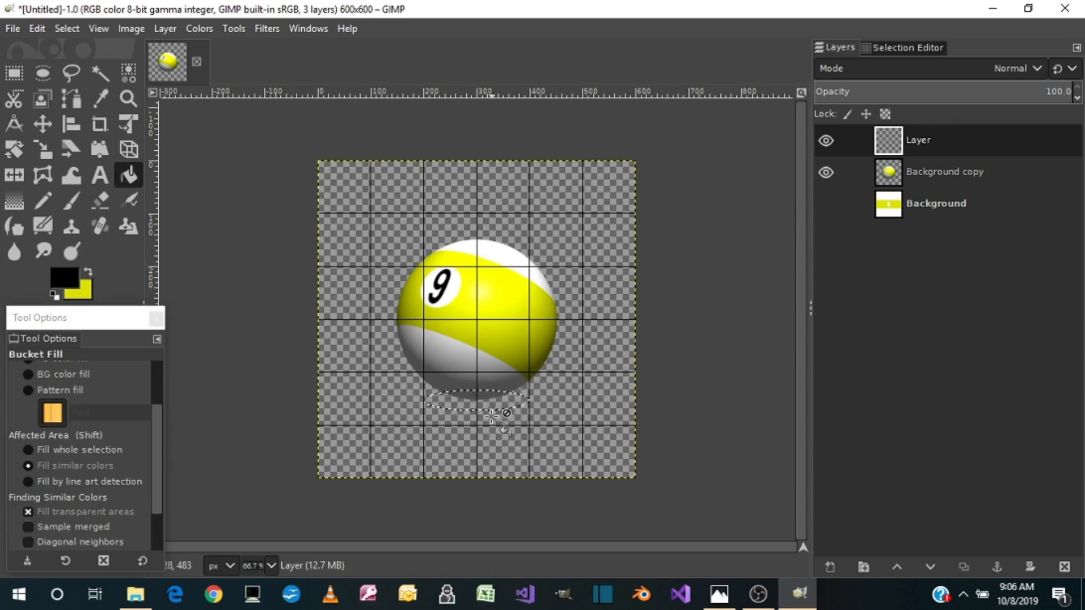
{"action": "left_click", "coordinate": [478, 403]}
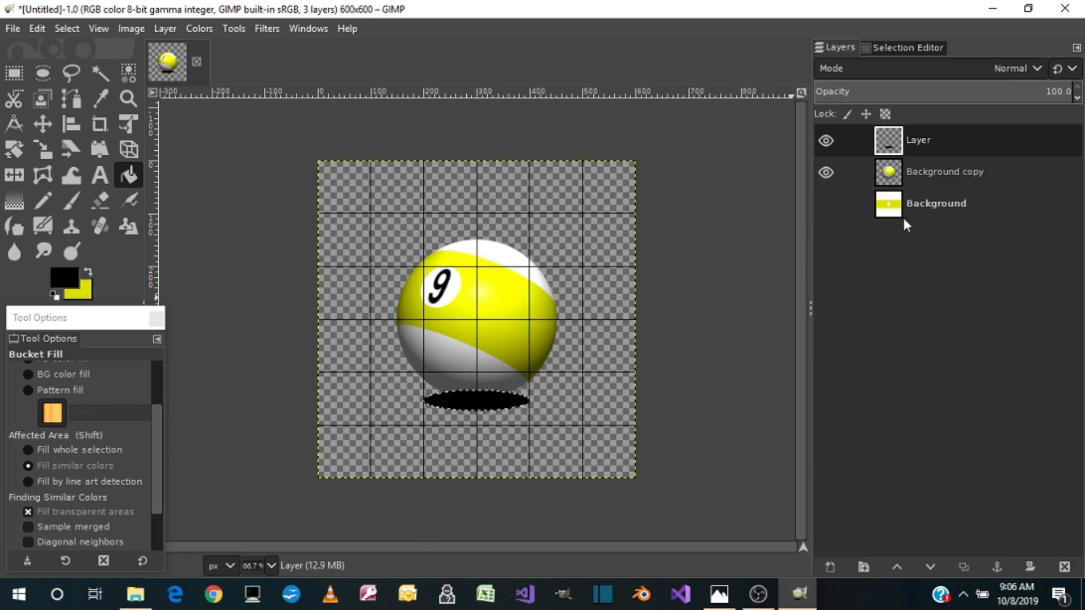
{"action": "left_click_drag", "start_coordinate": [924, 141], "coordinate": [921, 223]}
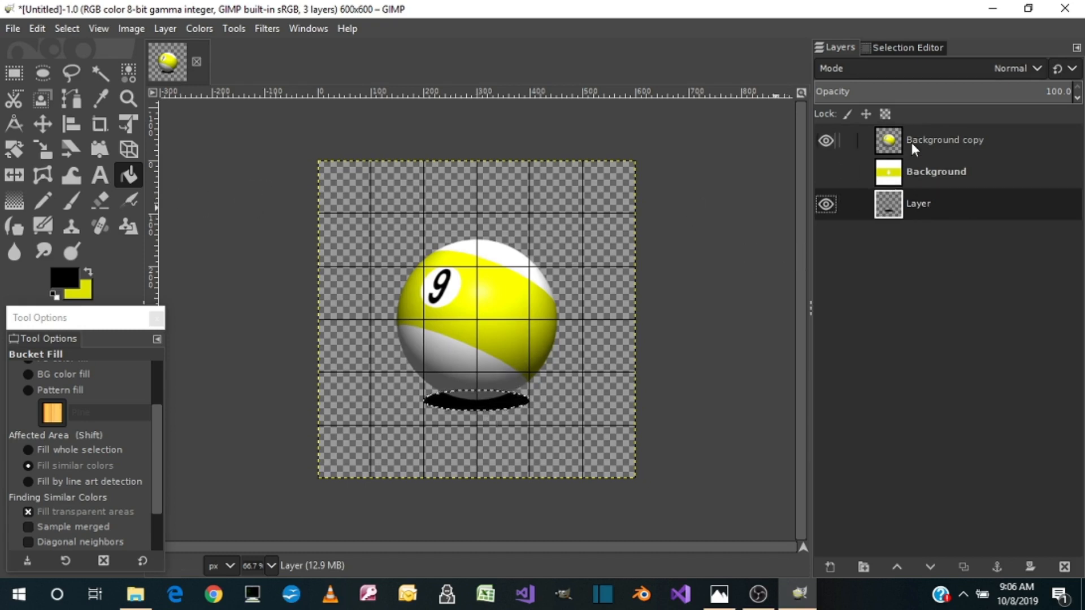
{"action": "left_click", "coordinate": [825, 172]}
{"action": "left_click", "coordinate": [825, 174]}
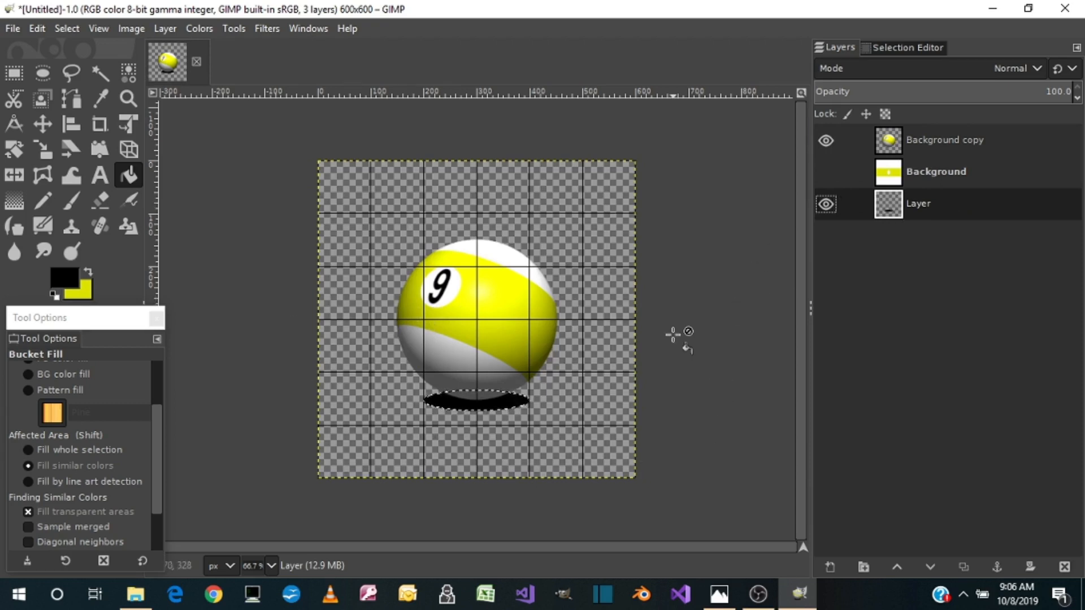
Start exporting the image and choose the Pictures folder inside the desktop's 11 Ball folder as destination
{"action": "left_click", "coordinate": [13, 29]}
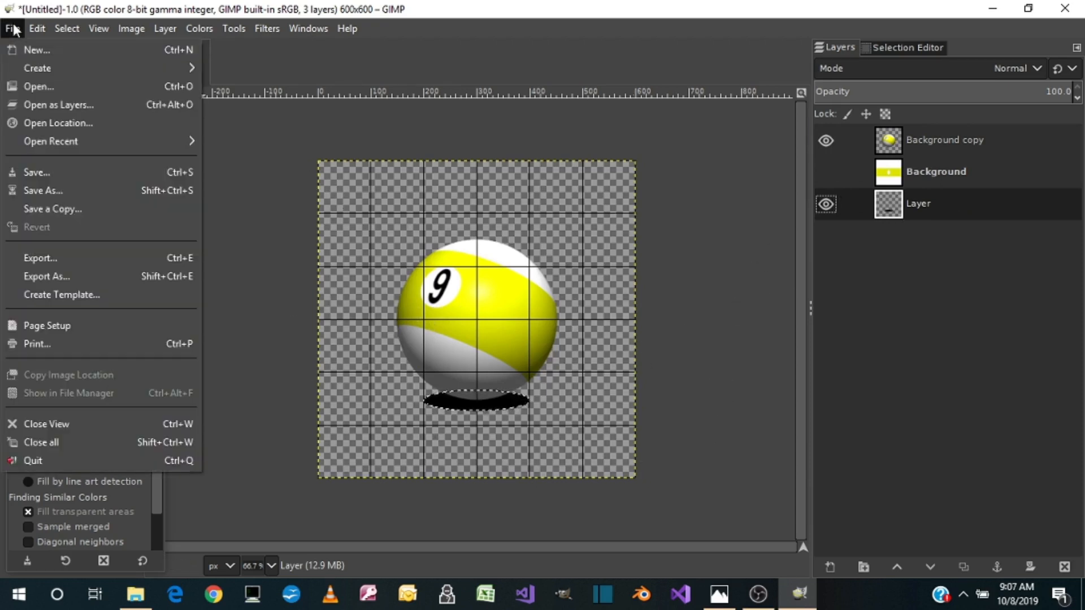
{"action": "left_click", "coordinate": [35, 276]}
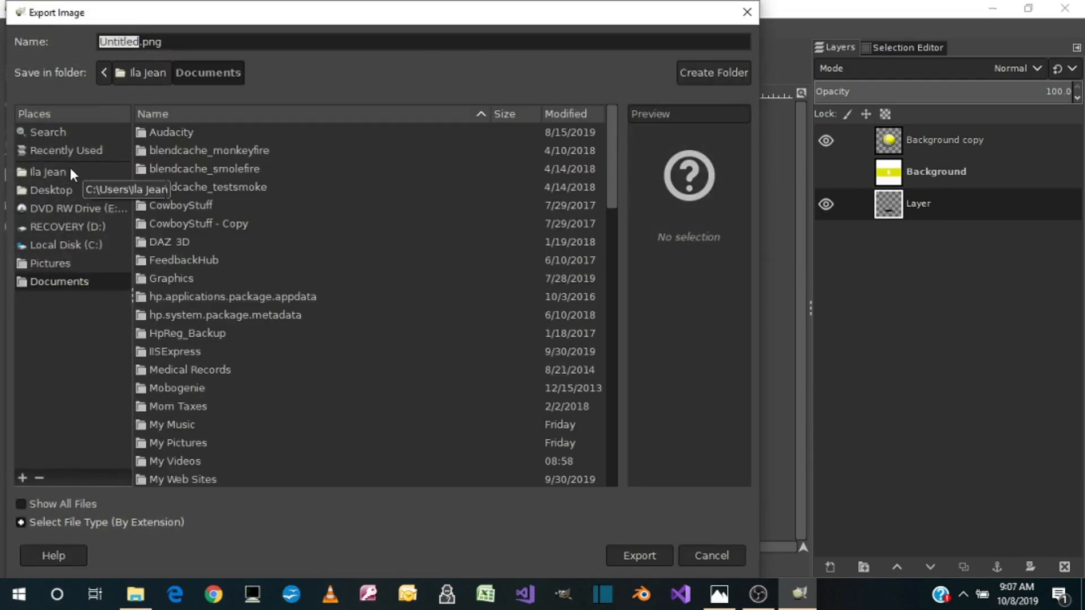
{"action": "left_click", "coordinate": [38, 190]}
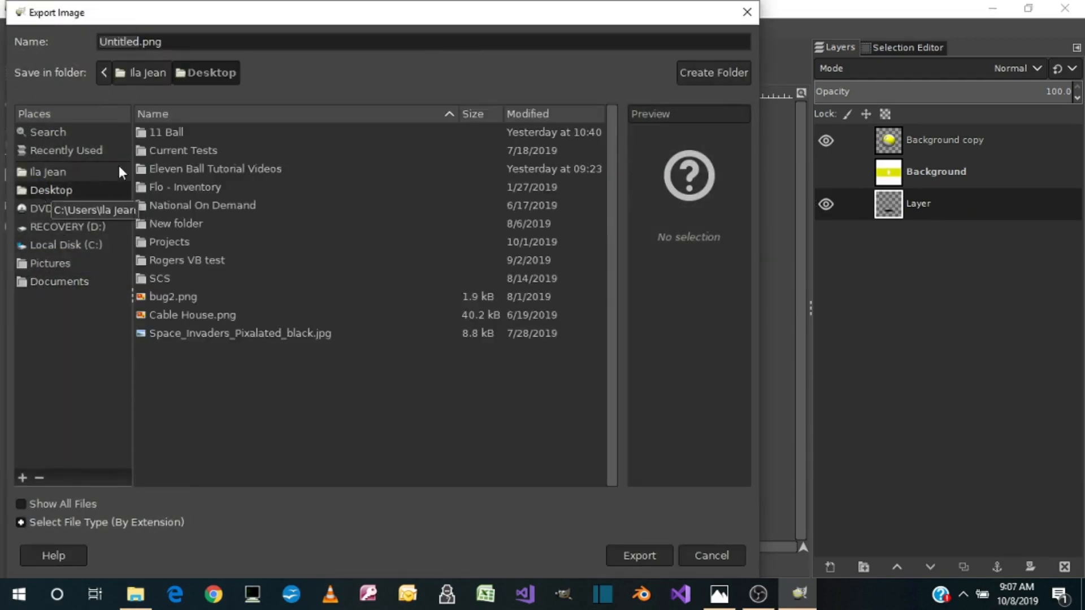
{"action": "double_click", "coordinate": [186, 131]}
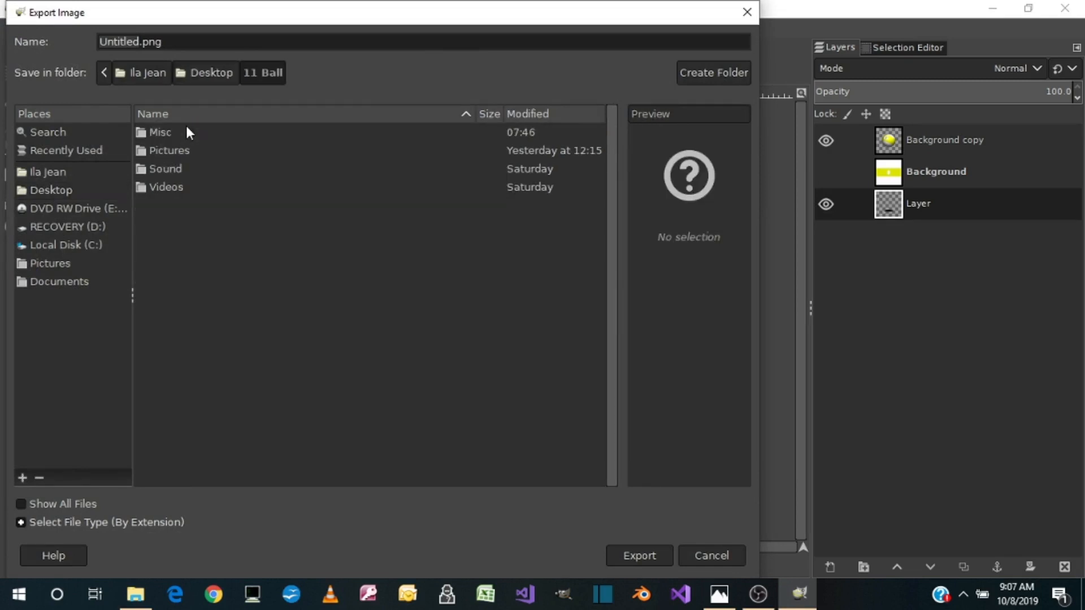
{"action": "double_click", "coordinate": [165, 152]}
Name the export file NineBall.png and export it as PNG with compression level 9
{"action": "left_click", "coordinate": [140, 42]}
{"action": "key", "text": "BackSpace"}
{"action": "key", "text": "BackSpace"}
{"action": "key", "text": "BackSpace"}
{"action": "key", "text": "BackSpace"}
{"action": "key", "text": "BackSpace"}
{"action": "key", "text": "BackSpace"}
{"action": "key", "text": "BackSpace"}
{"action": "key", "text": "BackSpace"}
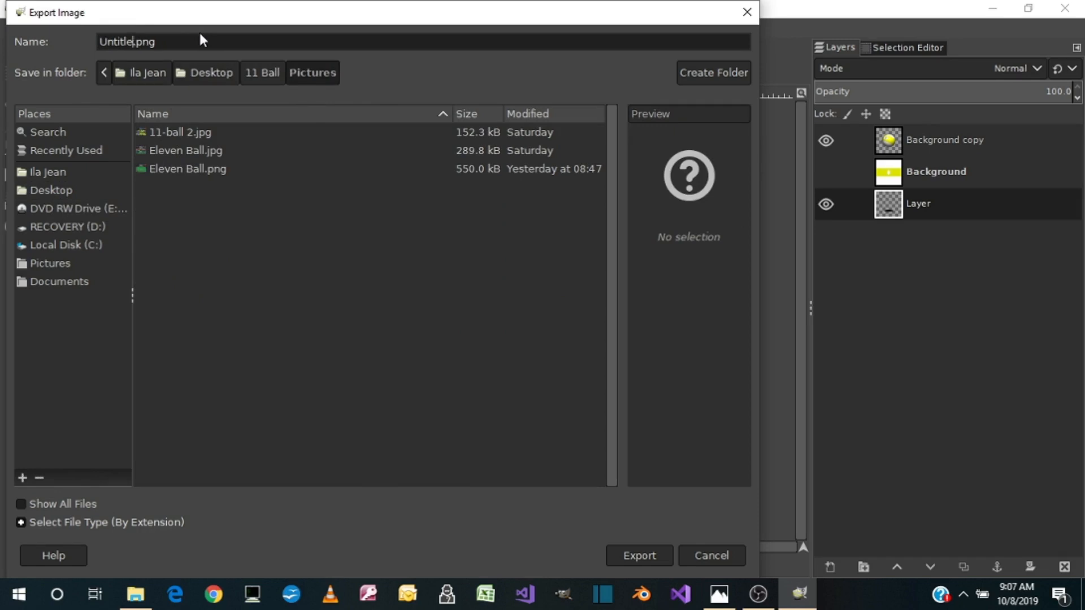
{"action": "type", "text": "nine"}
{"action": "key", "text": "BackSpace"}
{"action": "key", "text": "BackSpace"}
{"action": "key", "text": "BackSpace"}
{"action": "key", "text": "BackSpace"}
{"action": "type", "text": "NineBall"}
{"action": "left_click", "coordinate": [645, 554]}
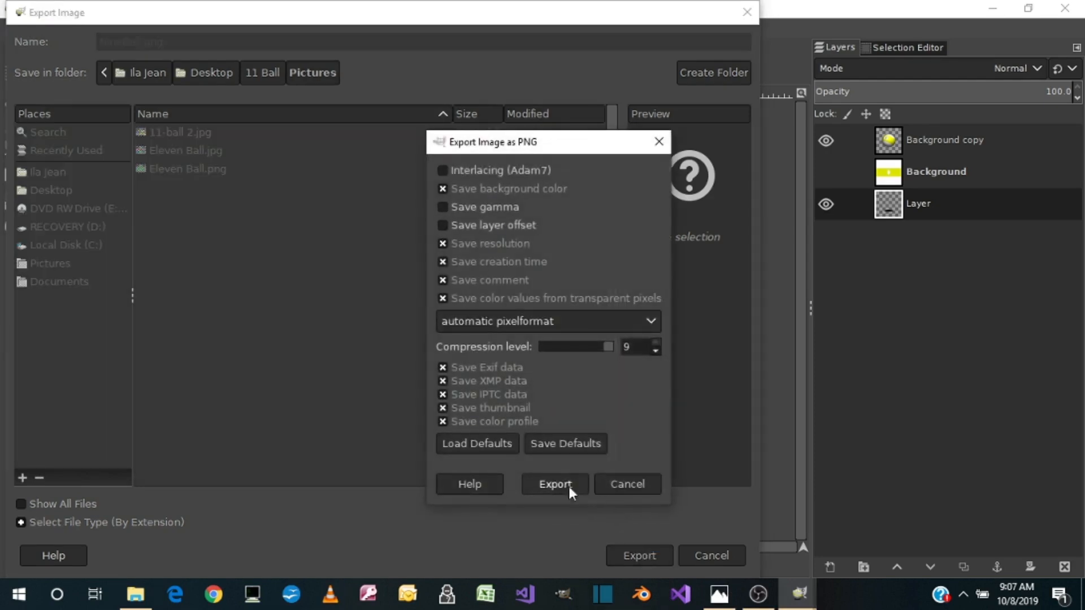
{"action": "left_click", "coordinate": [568, 483]}
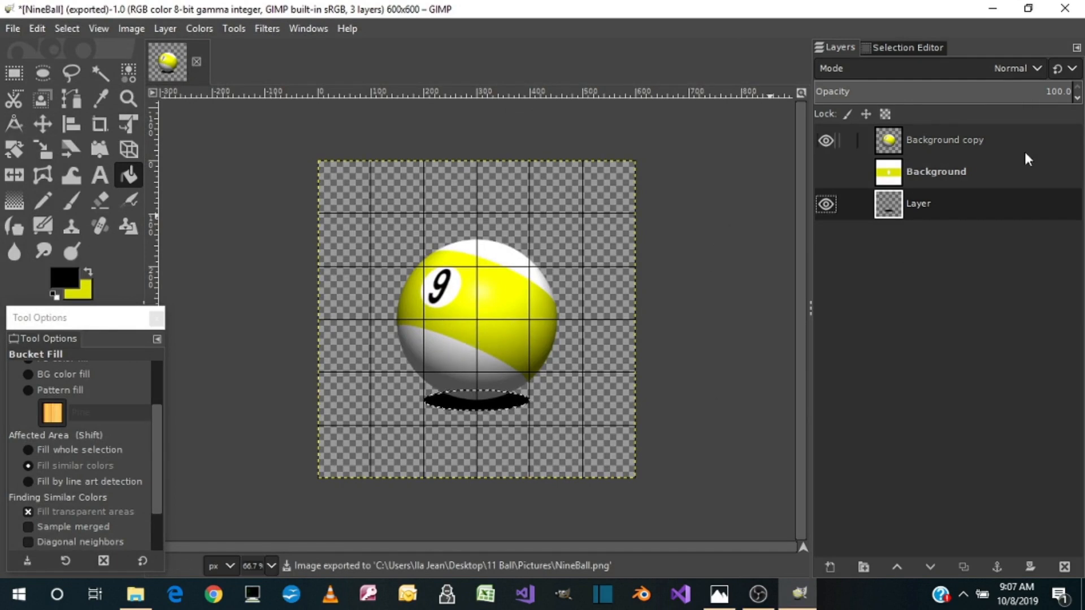
Delete the Background copy layer that holds the rendered nine ball
{"action": "left_click", "coordinate": [935, 138]}
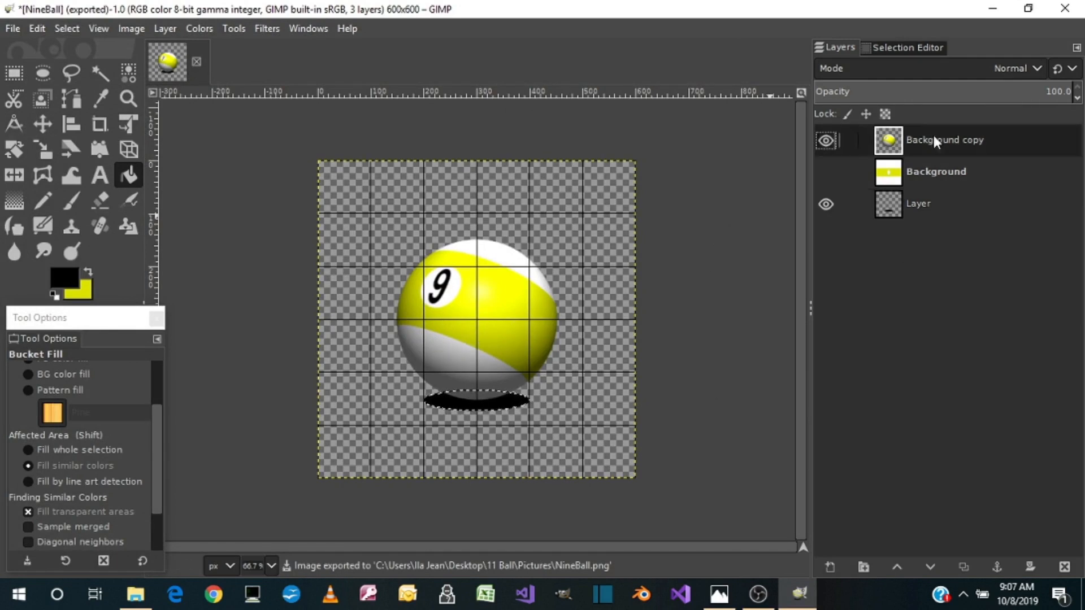
{"action": "right_click", "coordinate": [933, 133]}
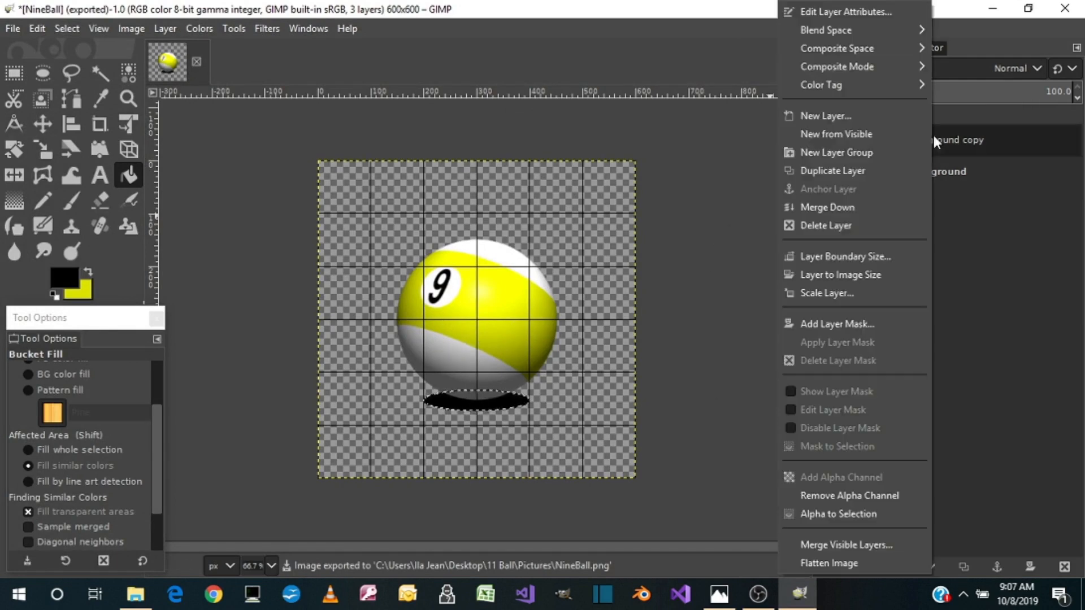
{"action": "left_click", "coordinate": [835, 224]}
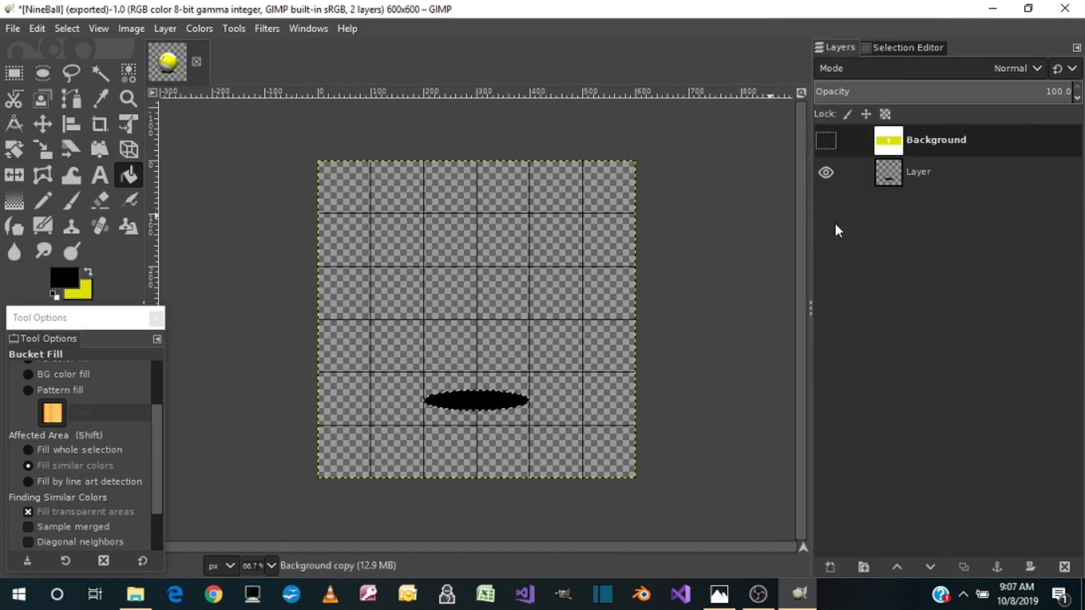
Duplicate the Background texture layer and make the copy visible
{"action": "right_click", "coordinate": [897, 169]}
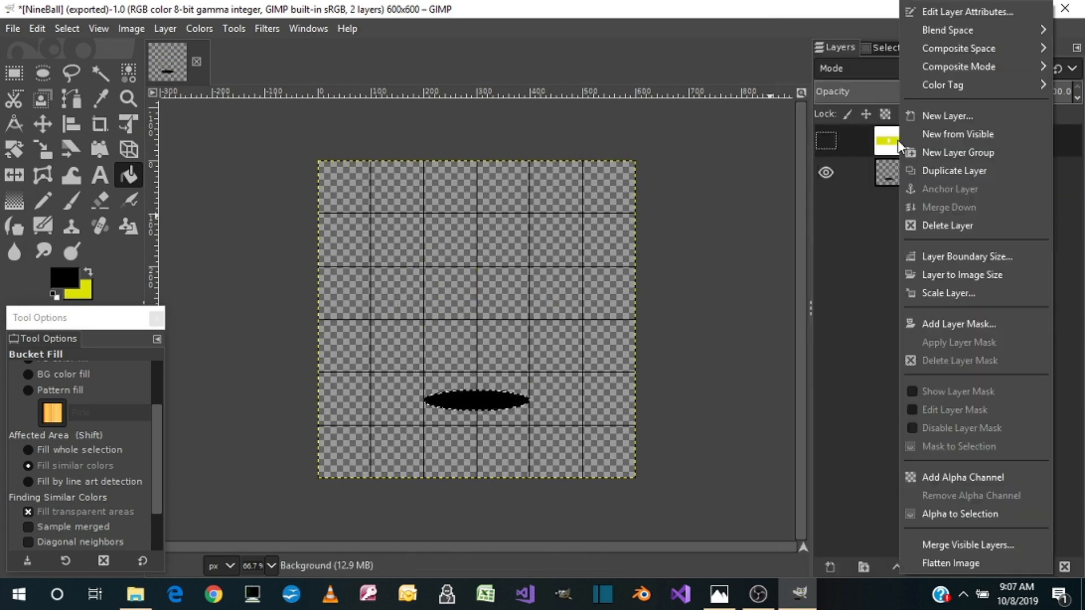
{"action": "left_click", "coordinate": [935, 171]}
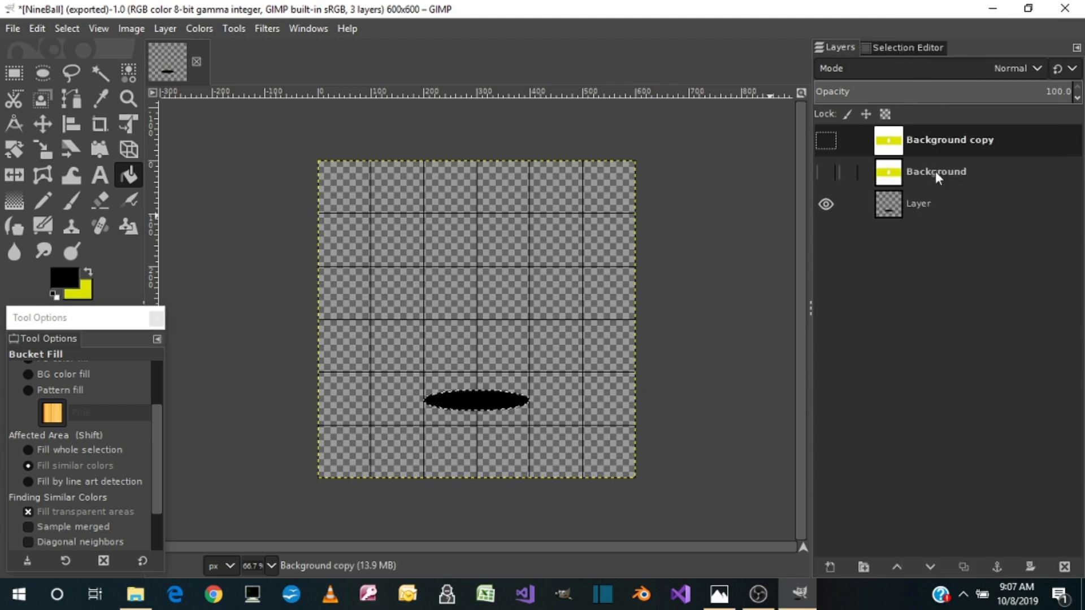
{"action": "left_click", "coordinate": [824, 141]}
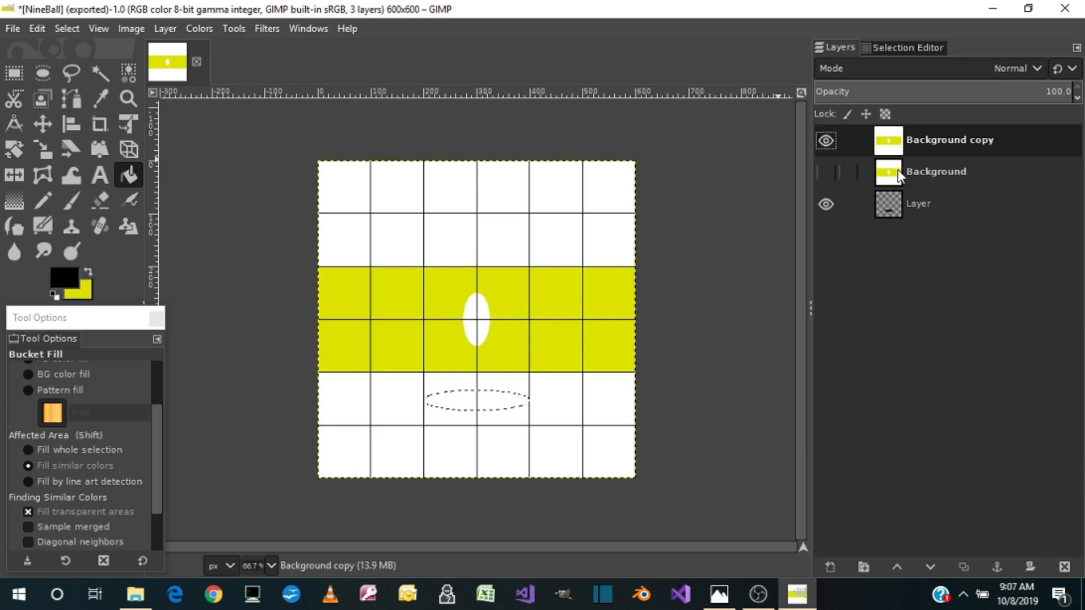
{"action": "left_click", "coordinate": [825, 205]}
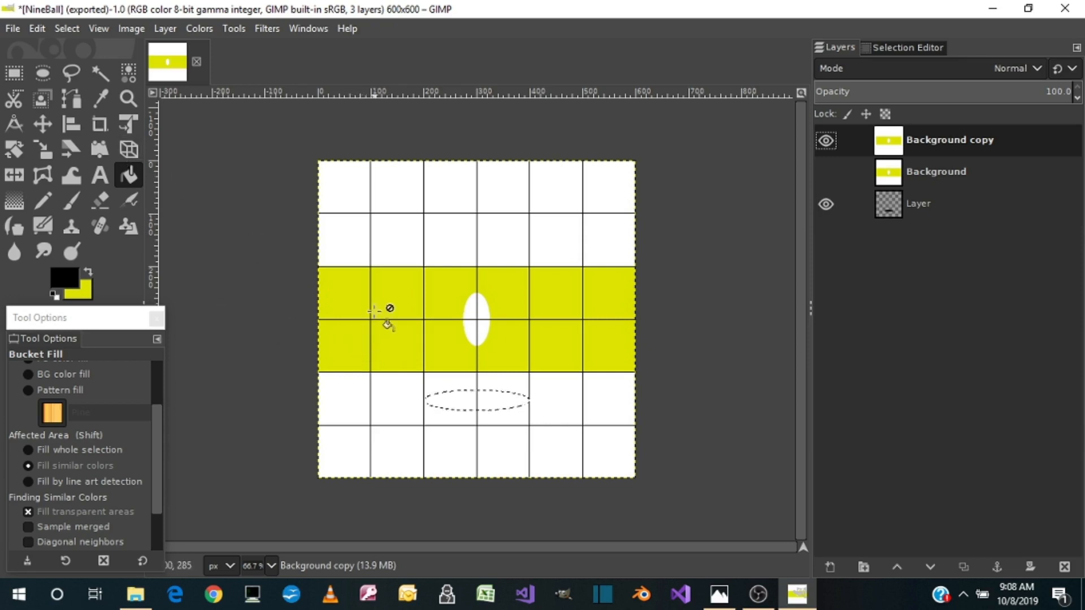
Clear the elliptical selection and swap the colours so that yellow is the foreground colour
{"action": "left_click", "coordinate": [57, 28]}
{"action": "left_click", "coordinate": [73, 65]}
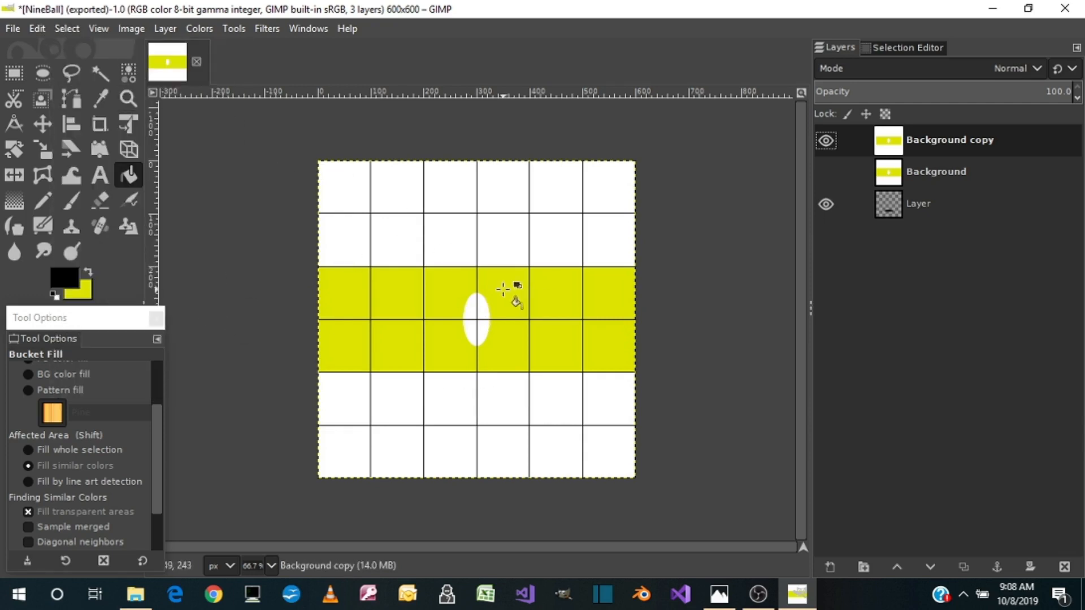
{"action": "left_click", "coordinate": [89, 273]}
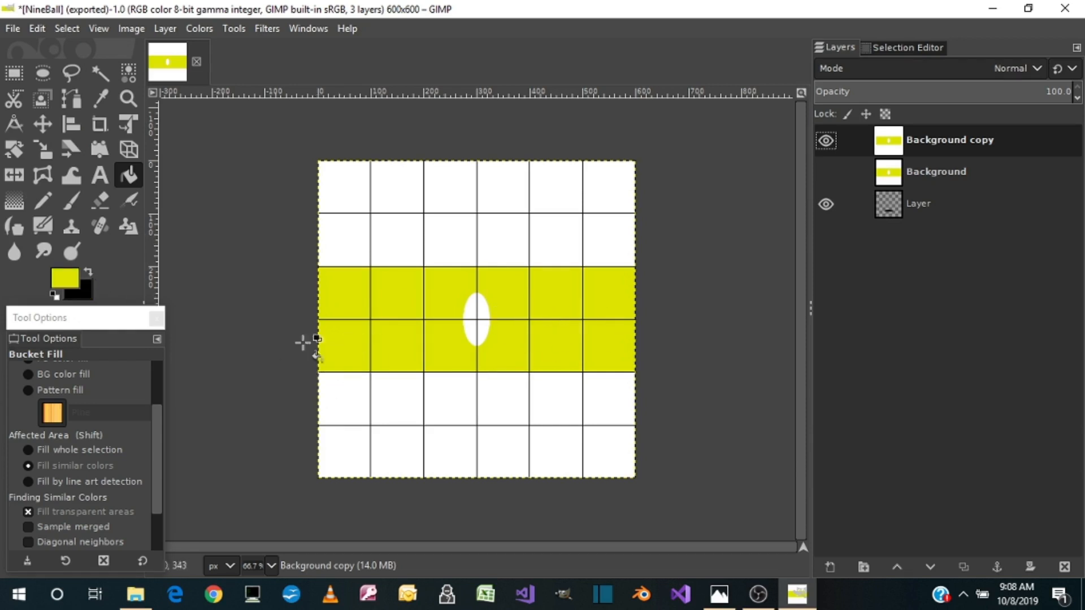
Set the foreground colour to blue 0200e3 and bucket-fill the yellow band on the Background copy layer
{"action": "left_click", "coordinate": [70, 283]}
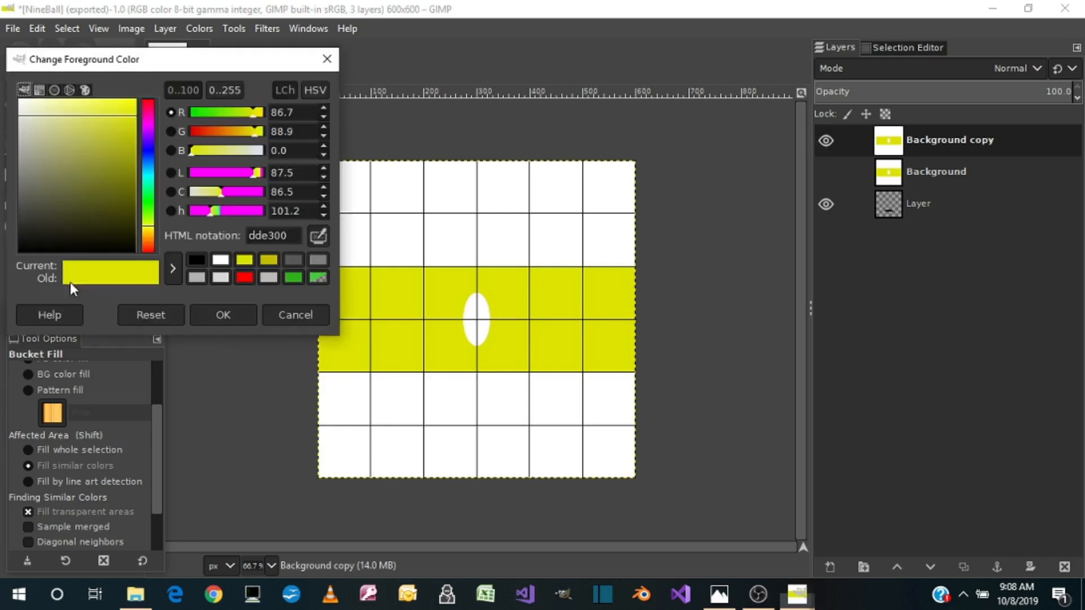
{"action": "left_click", "coordinate": [149, 152]}
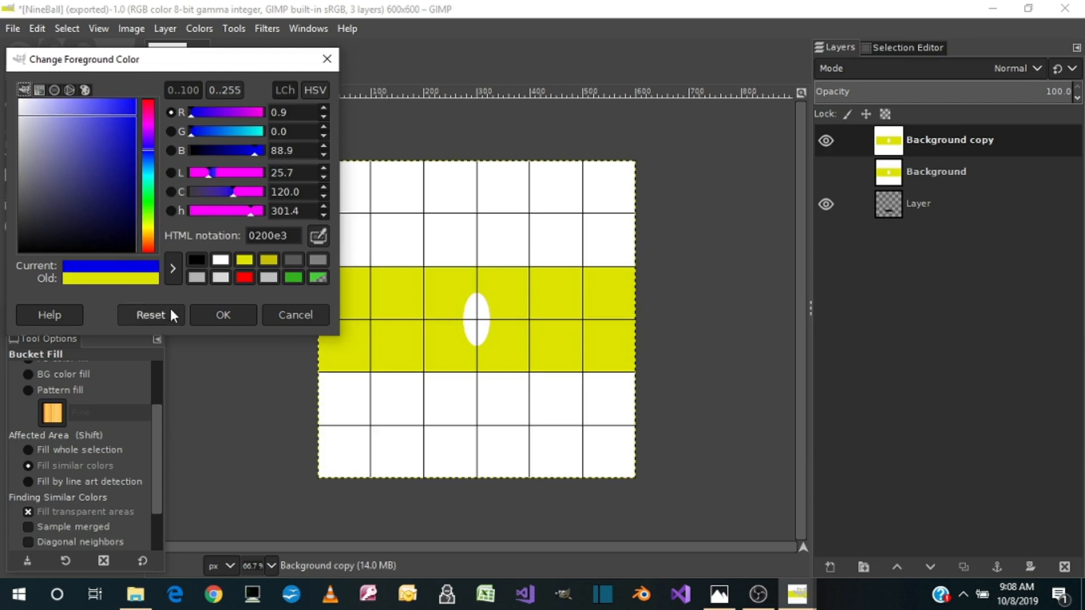
{"action": "left_click", "coordinate": [212, 310]}
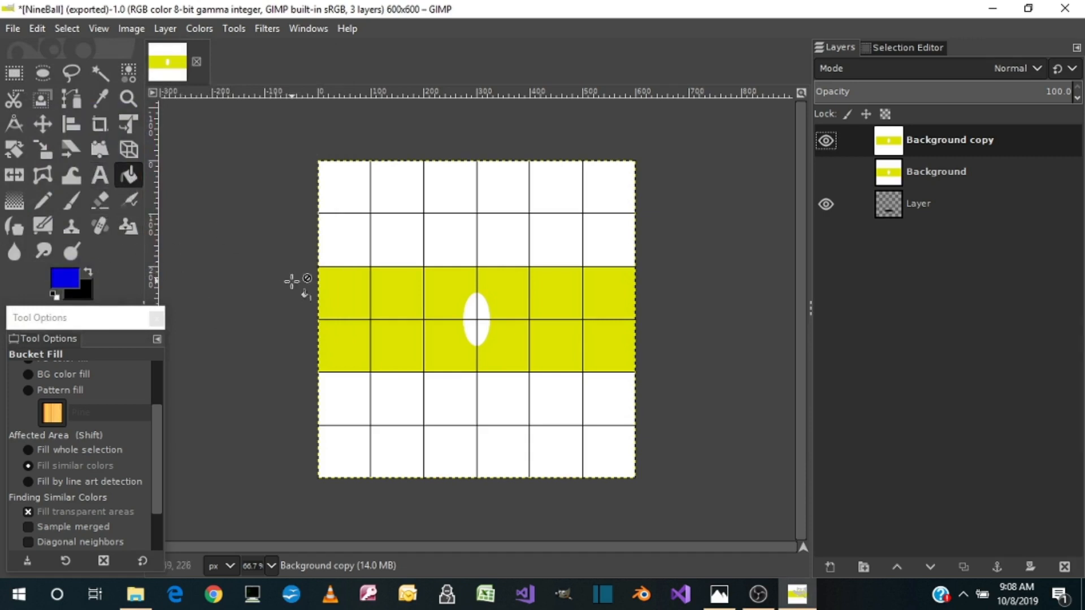
{"action": "left_click", "coordinate": [350, 308]}
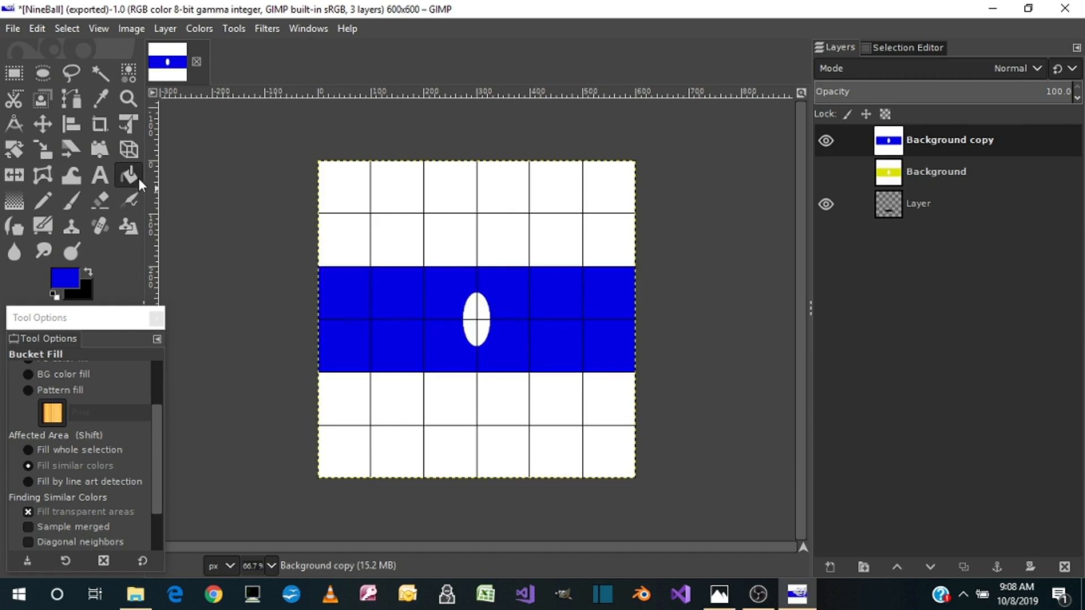
Add the text 10 in black Arial Bold, 90 px, over the white oval and crop its layer to content
{"action": "left_click", "coordinate": [92, 270]}
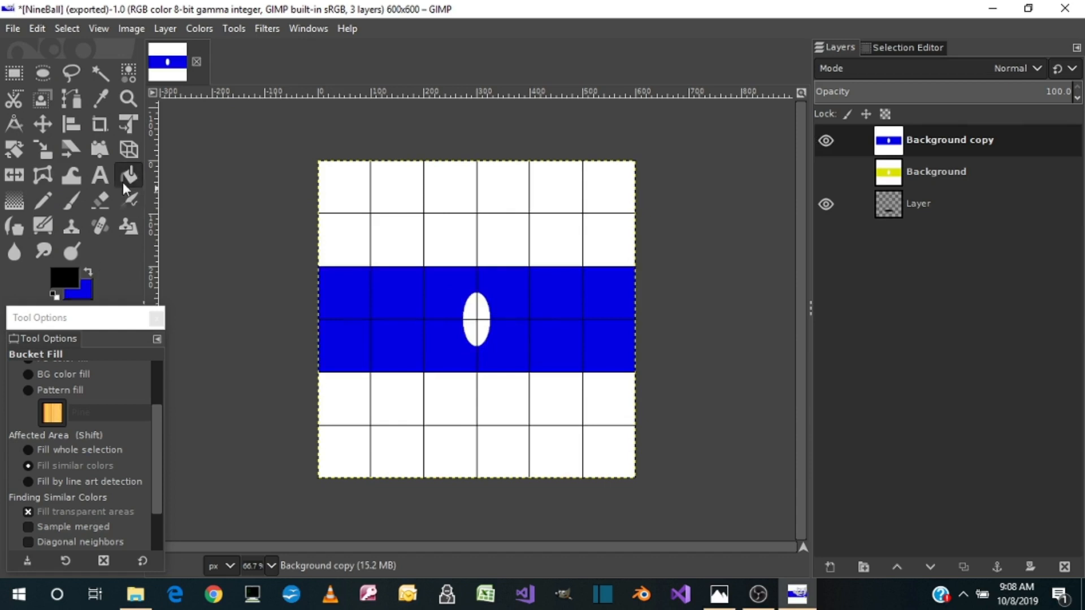
{"action": "left_click", "coordinate": [96, 178]}
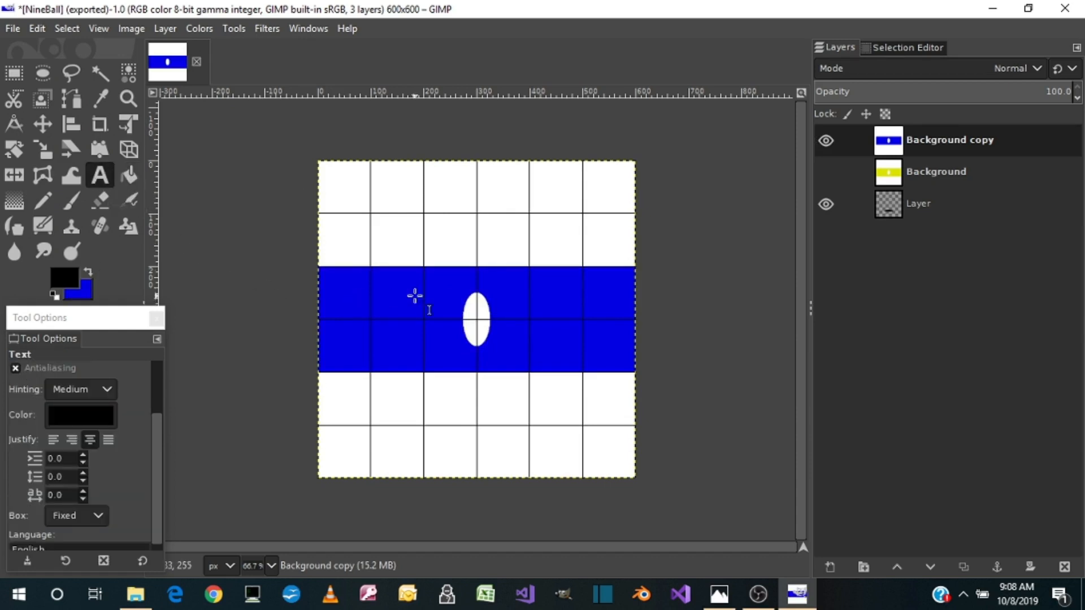
{"action": "left_click_drag", "start_coordinate": [445, 292], "coordinate": [517, 348]}
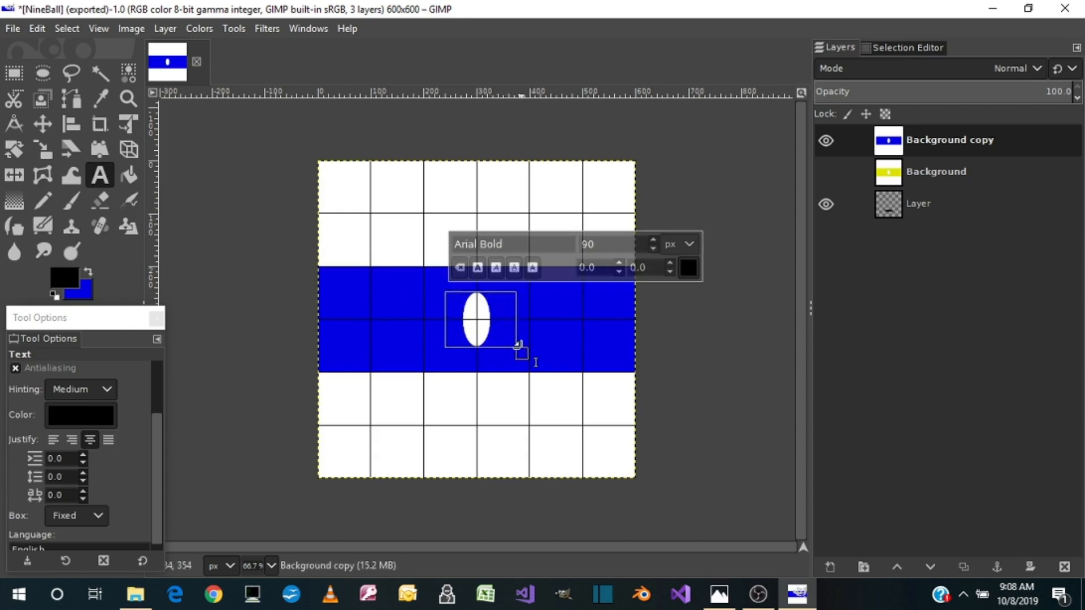
{"action": "type", "text": "10"}
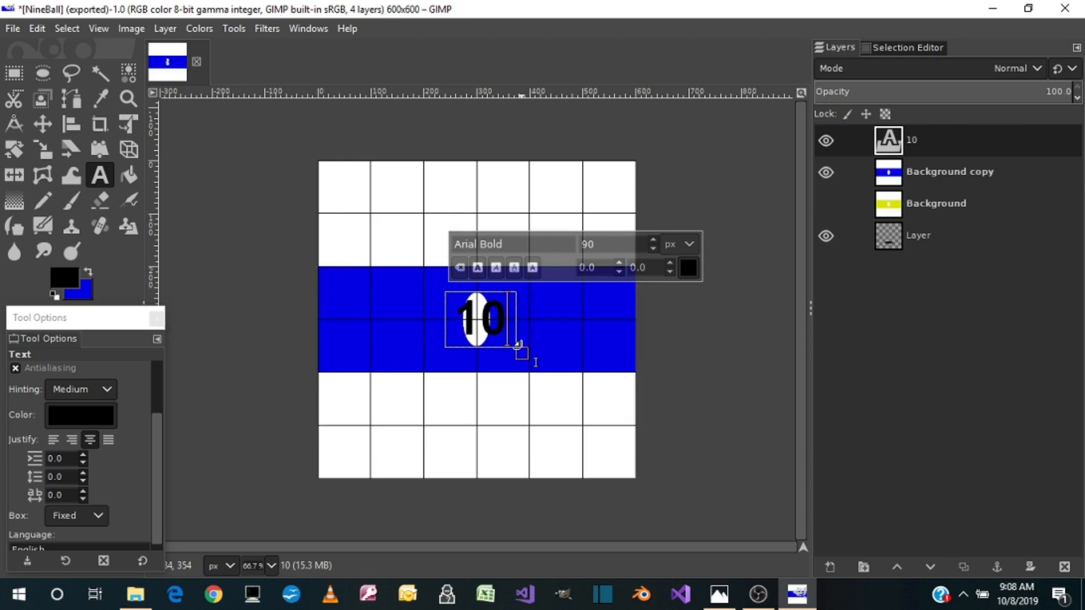
{"action": "left_click", "coordinate": [164, 29]}
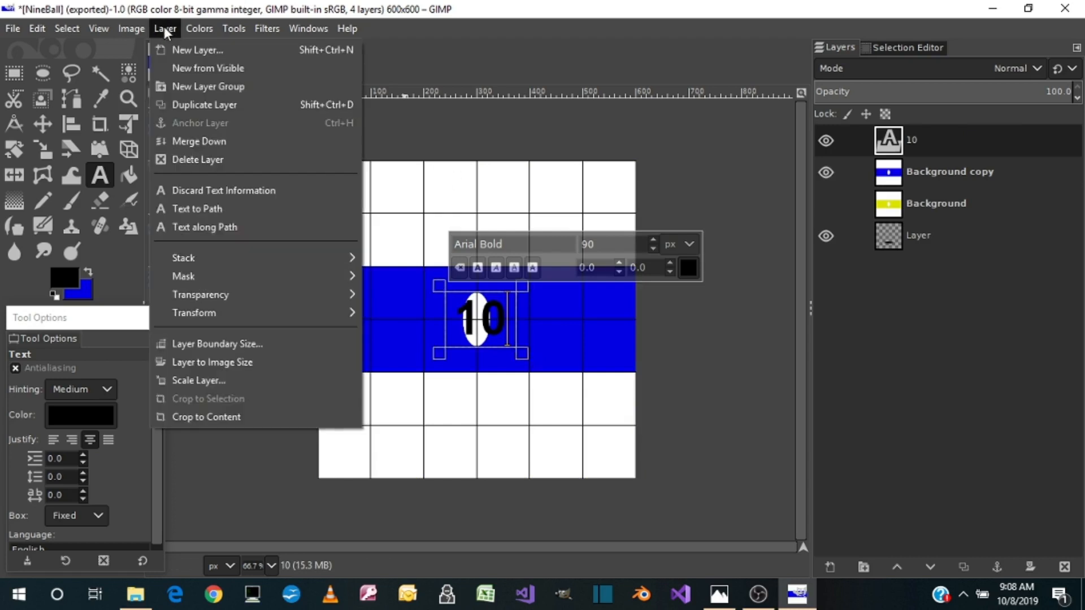
{"action": "left_click", "coordinate": [222, 419]}
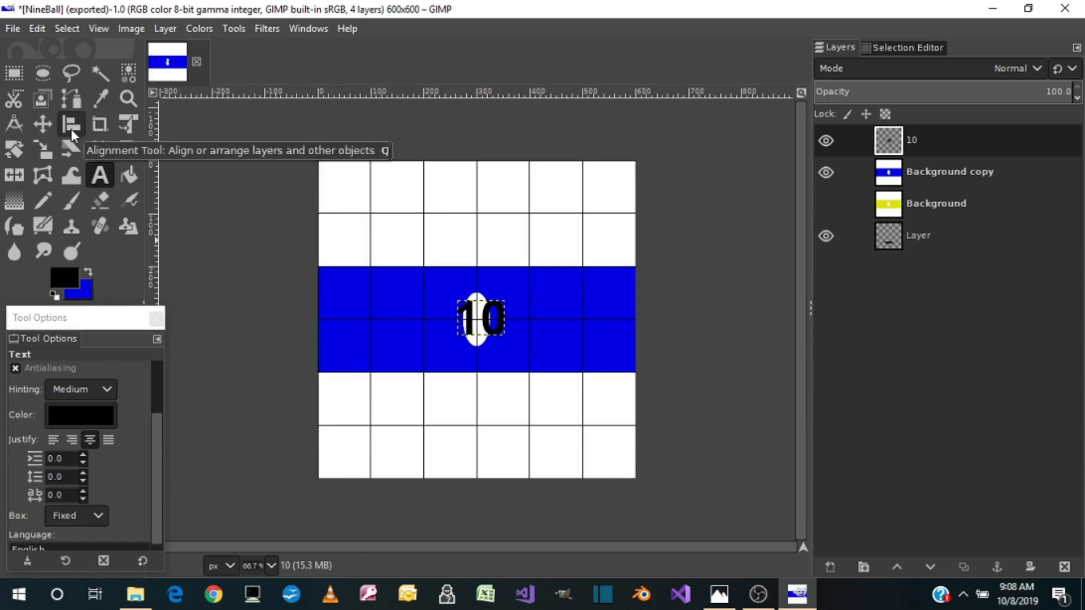
Scale the 10 layer to 44 × 90 px so the number suits the narrow oval
{"action": "left_click", "coordinate": [48, 153]}
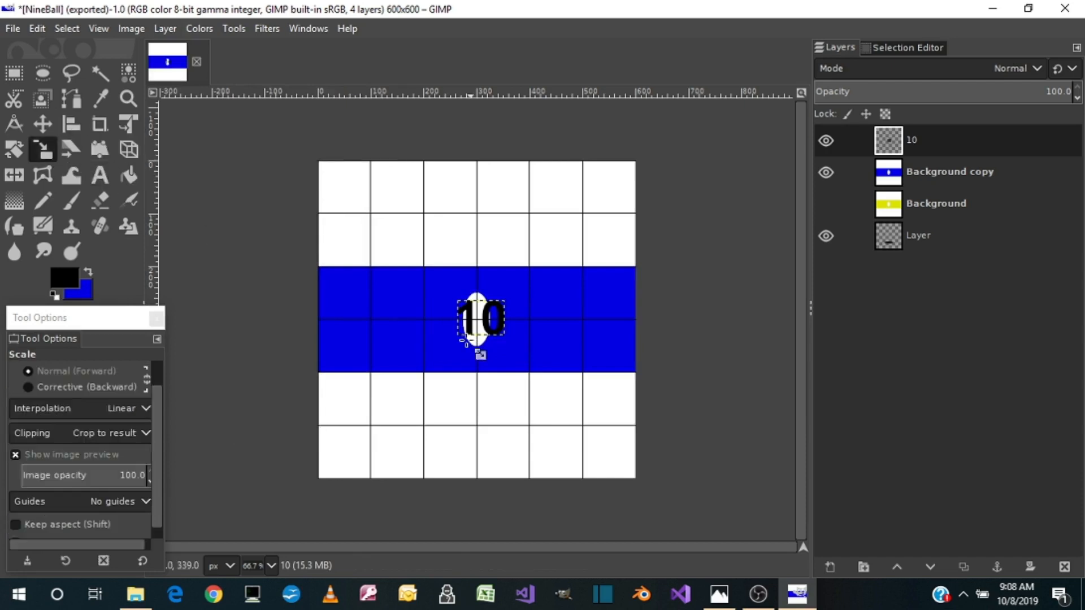
{"action": "left_click", "coordinate": [492, 339]}
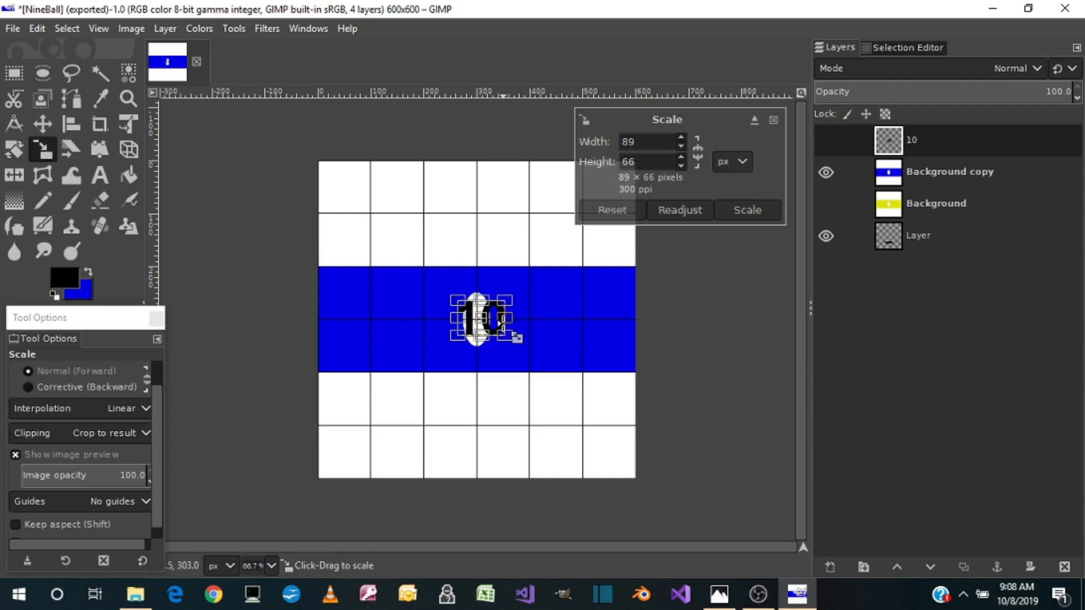
{"action": "left_click_drag", "start_coordinate": [516, 338], "coordinate": [505, 340]}
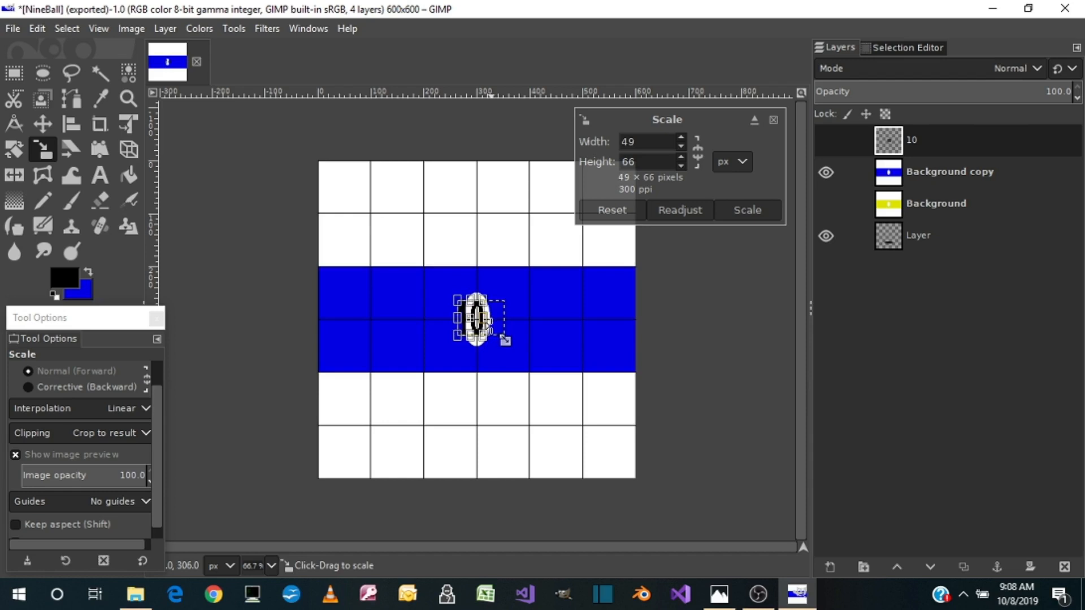
{"action": "left_click_drag", "start_coordinate": [485, 347], "coordinate": [487, 362]}
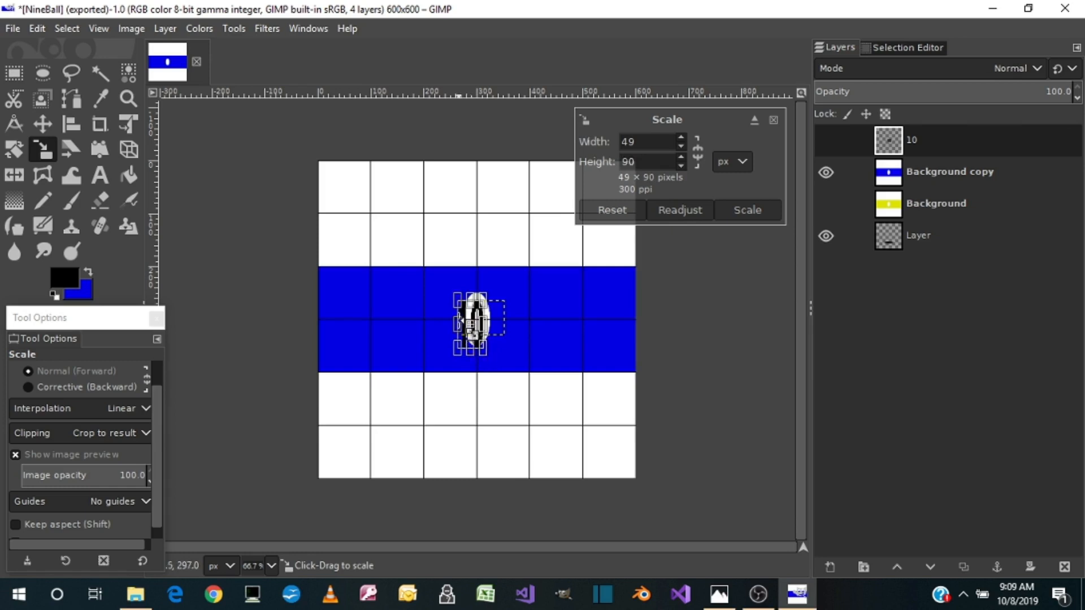
{"action": "left_click_drag", "start_coordinate": [456, 321], "coordinate": [460, 322]}
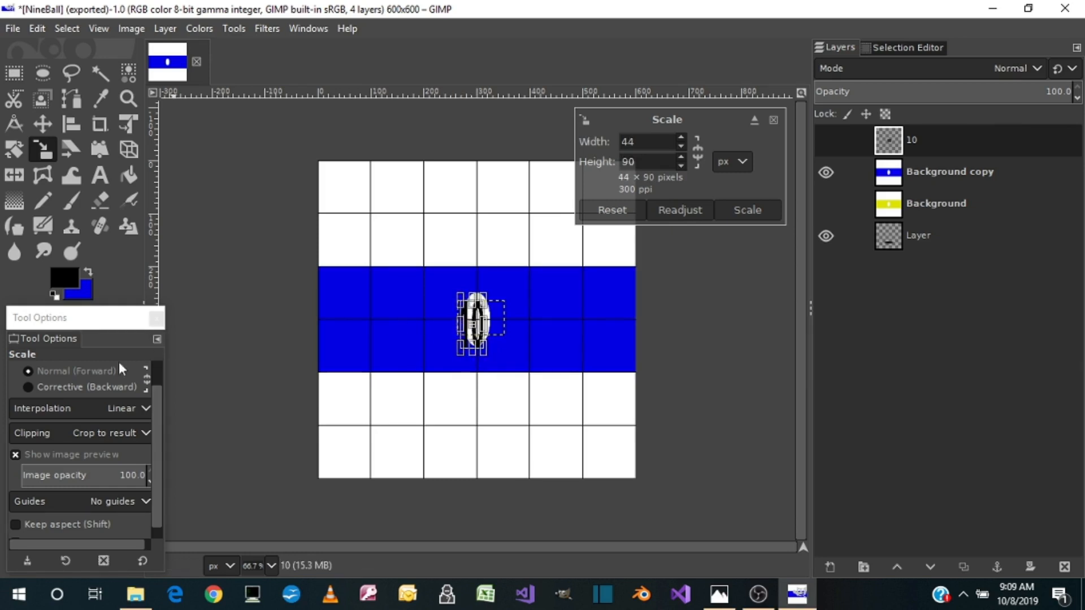
Align the resized 10 layer to the horizontal and vertical centre of the image
{"action": "left_click", "coordinate": [70, 128]}
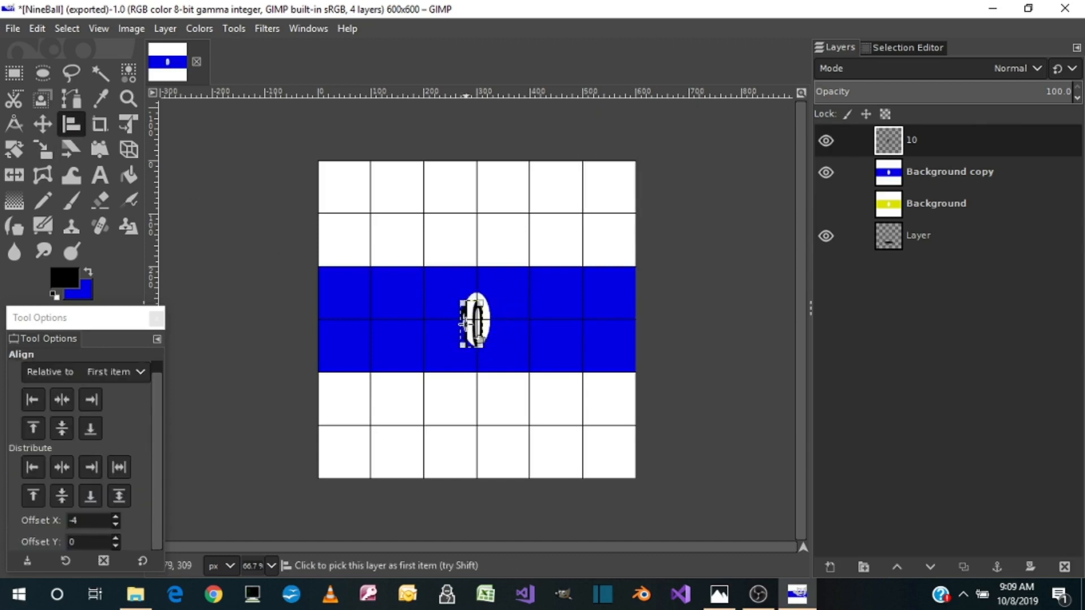
{"action": "left_click", "coordinate": [61, 400]}
{"action": "left_click", "coordinate": [63, 423]}
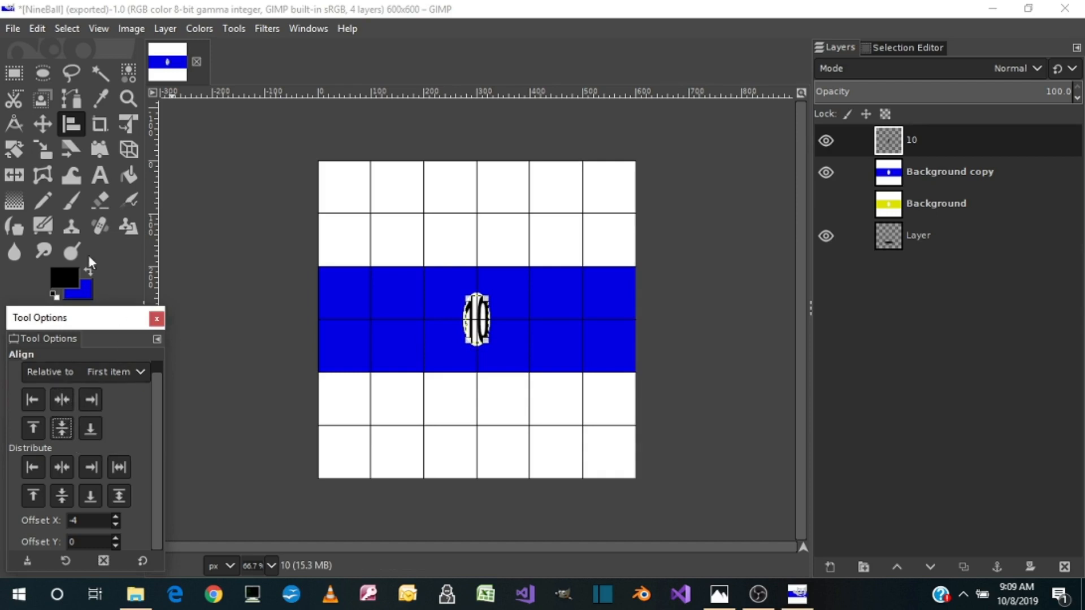
Narrow the 10 layer to 34 px wide, keeping its height at 90 px
{"action": "left_click", "coordinate": [46, 153]}
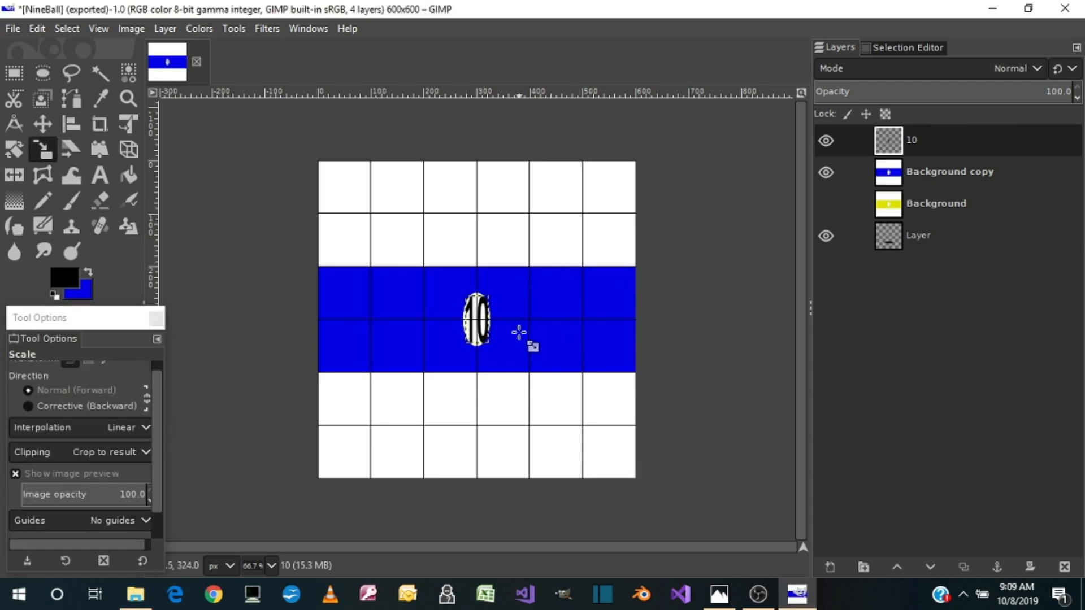
{"action": "left_click", "coordinate": [485, 331]}
{"action": "left_click_drag", "start_coordinate": [504, 335], "coordinate": [496, 334]}
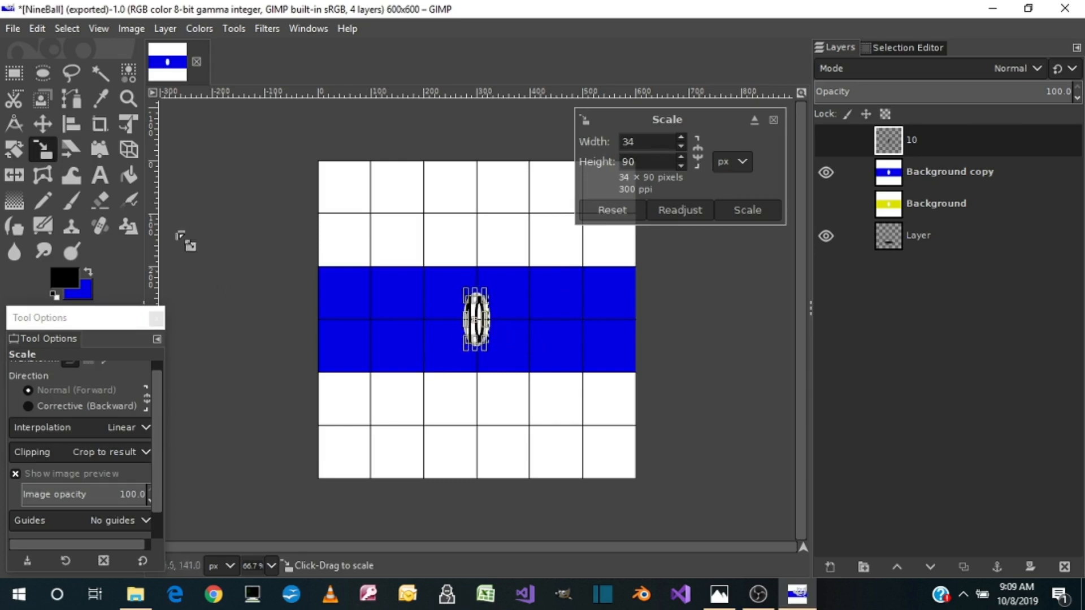
Re-centre the narrowed 10 layer on the oval and merge it down into the Background copy layer
{"action": "left_click", "coordinate": [70, 131]}
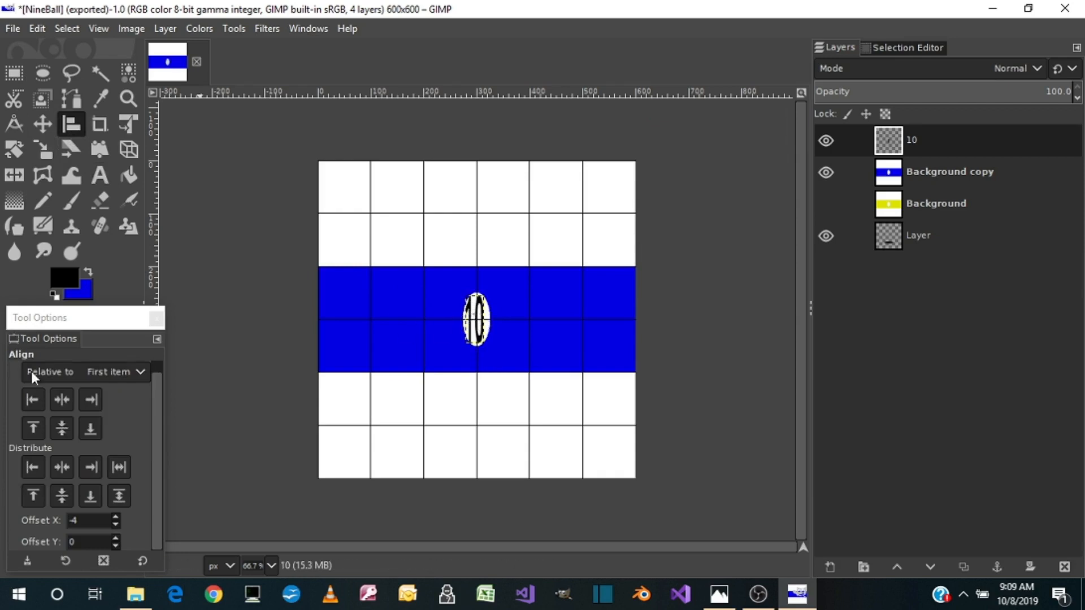
{"action": "left_click", "coordinate": [63, 399]}
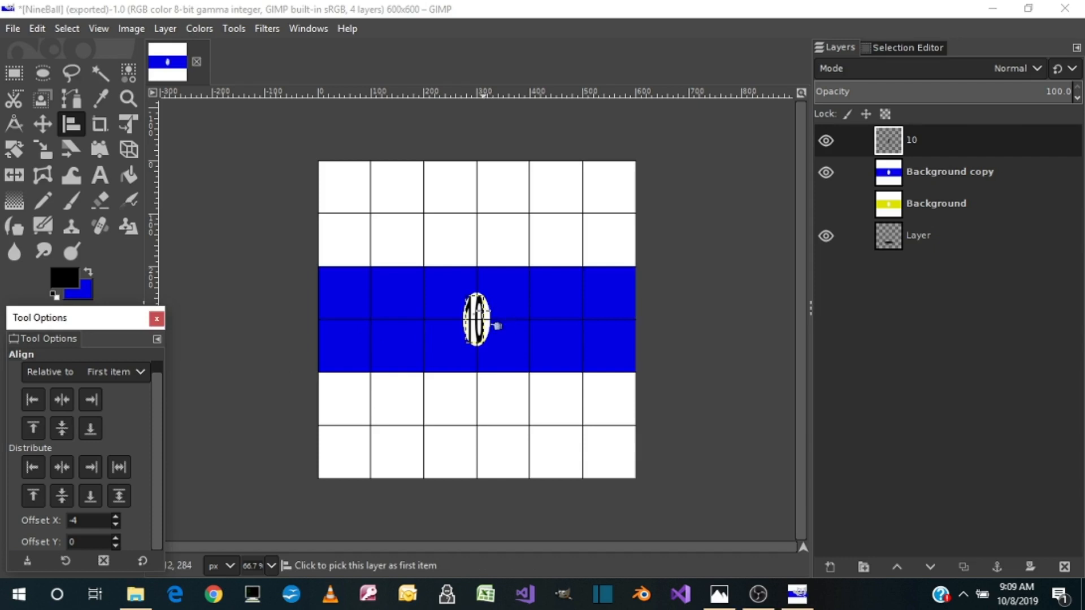
{"action": "left_click", "coordinate": [489, 325]}
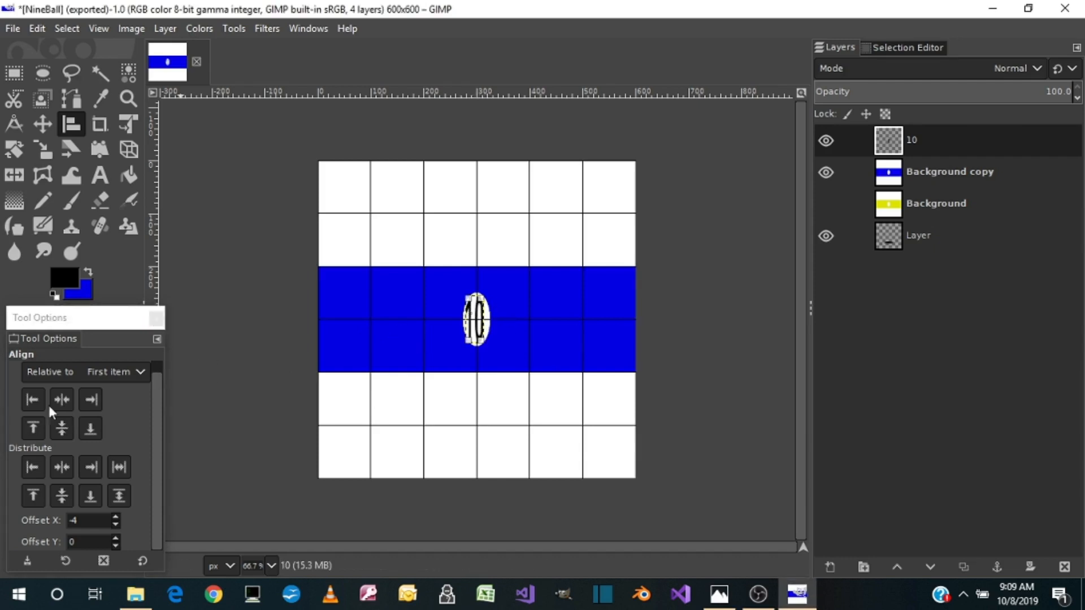
{"action": "left_click", "coordinate": [65, 399]}
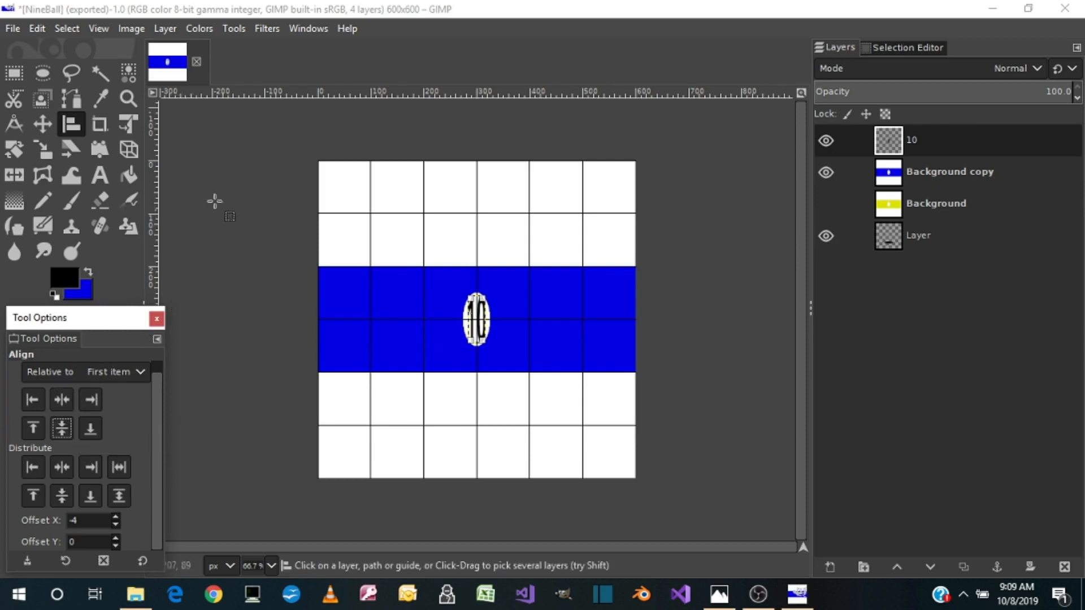
{"action": "right_click", "coordinate": [920, 143]}
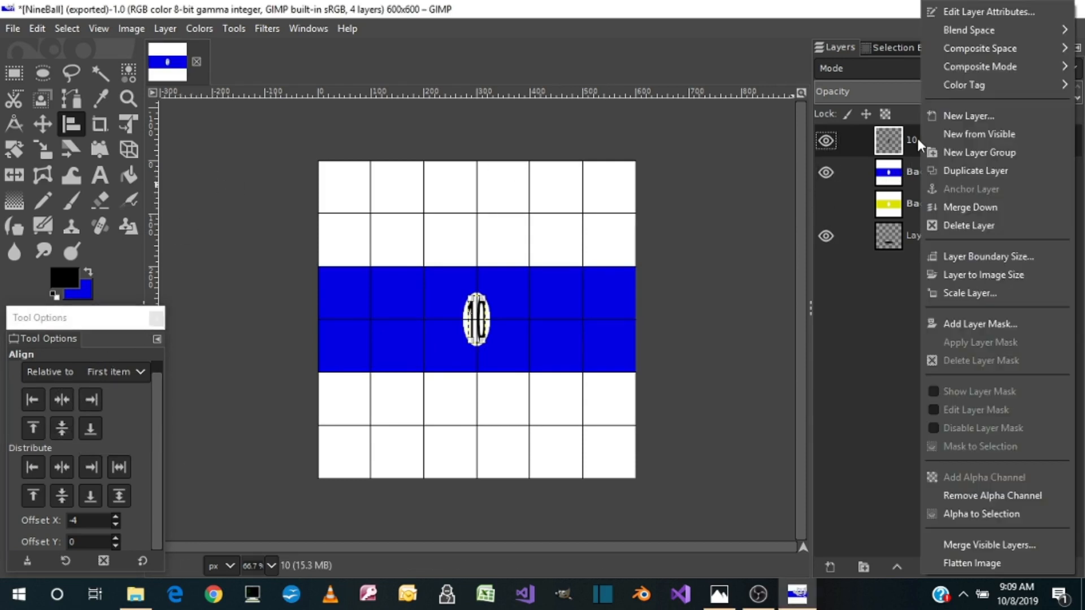
{"action": "left_click", "coordinate": [954, 209]}
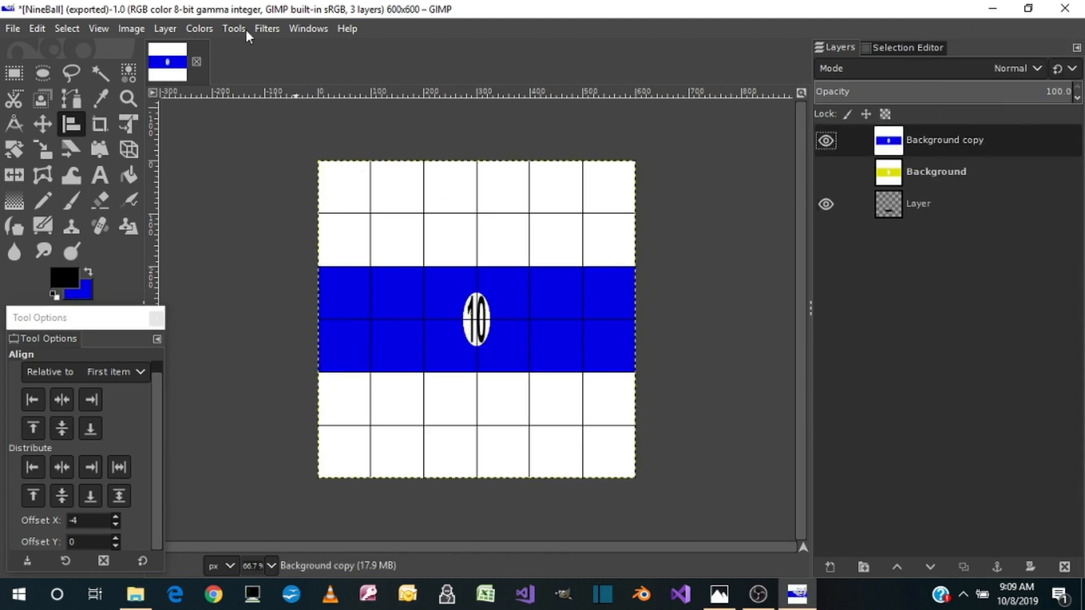
Render the Background copy texture as a sphere with Map Object, keeping the transparent background and the existing light and orientation settings
{"action": "left_click", "coordinate": [266, 29]}
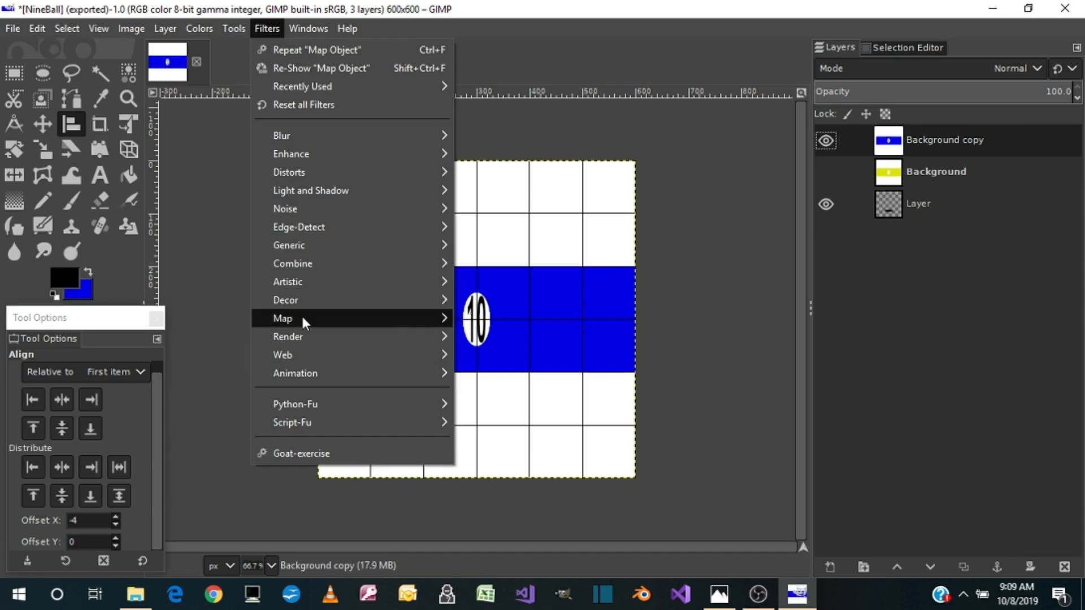
{"action": "mouse_move", "coordinate": [306, 320]}
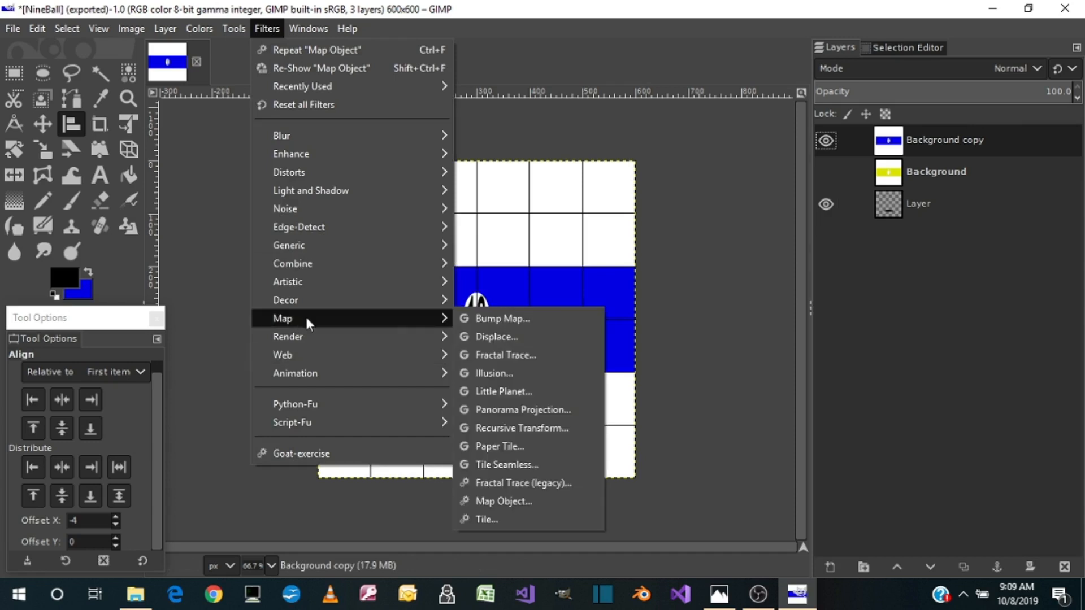
{"action": "left_click", "coordinate": [501, 502]}
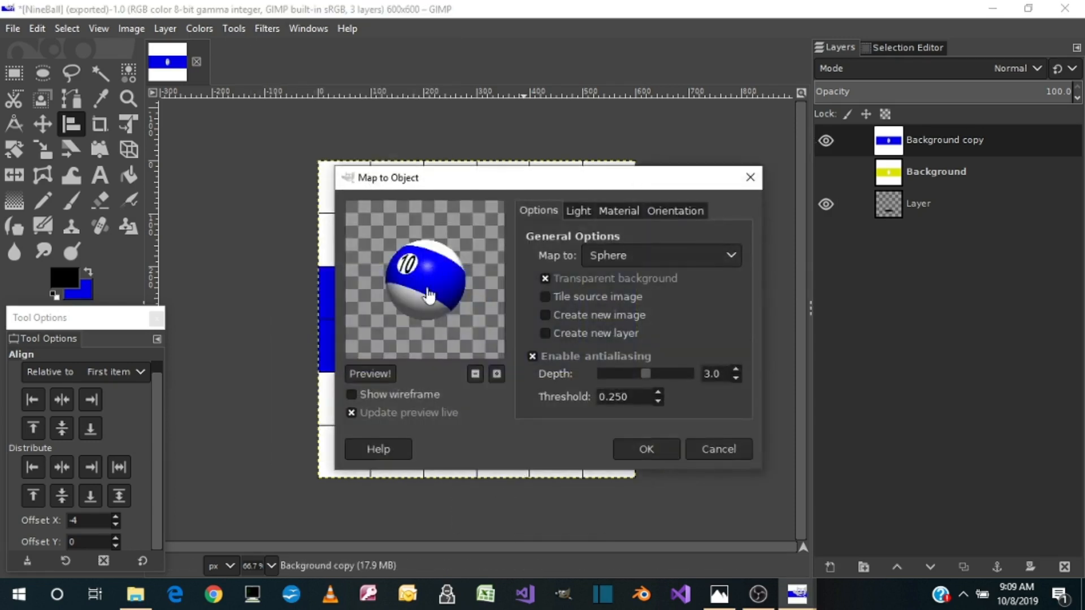
{"action": "left_click", "coordinate": [677, 209]}
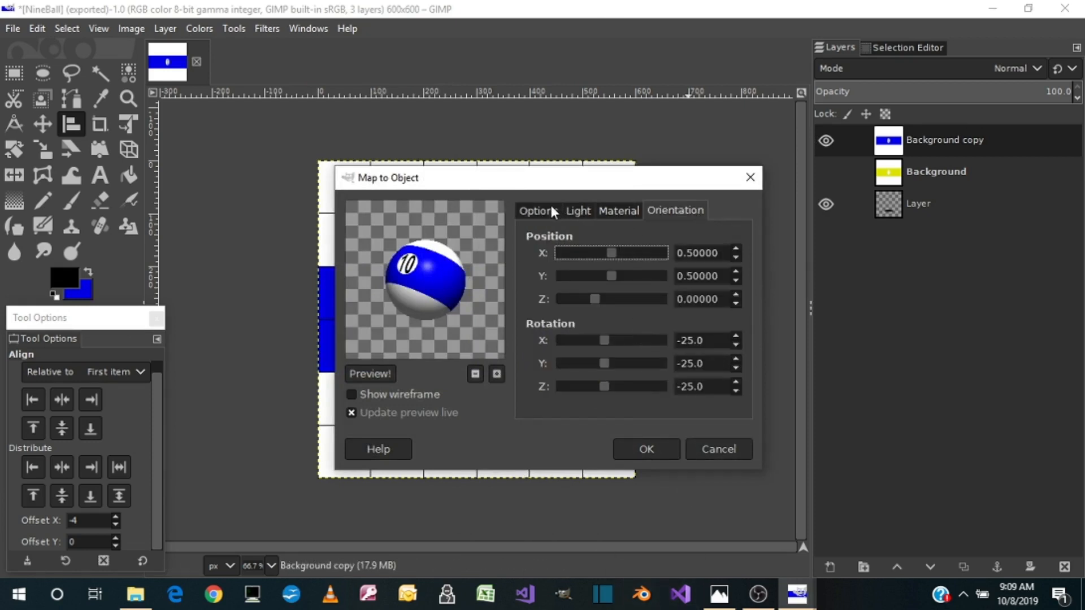
{"action": "left_click", "coordinate": [574, 209]}
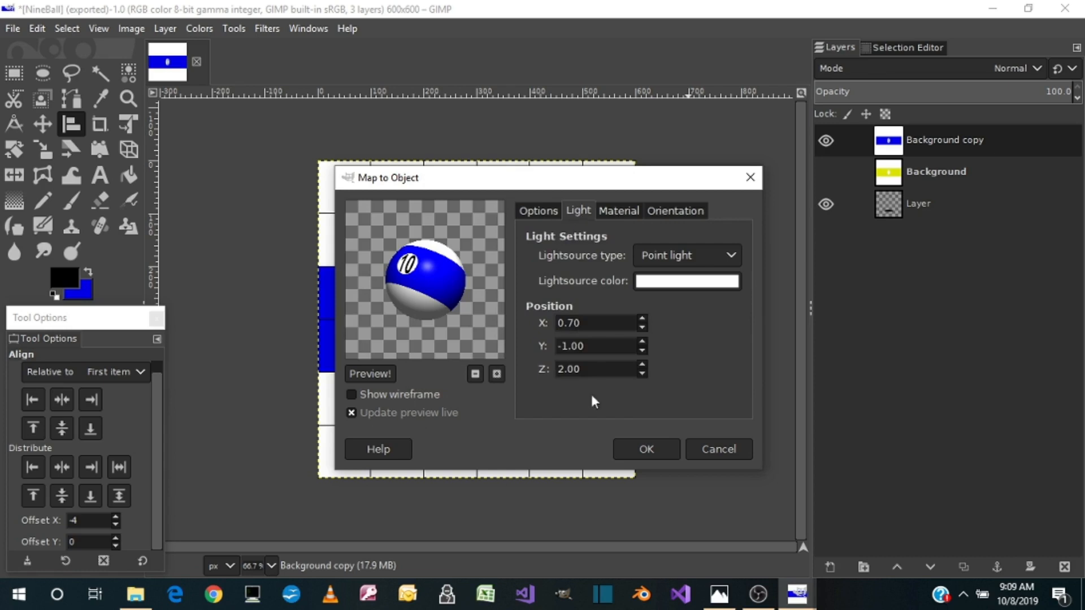
{"action": "left_click", "coordinate": [638, 447]}
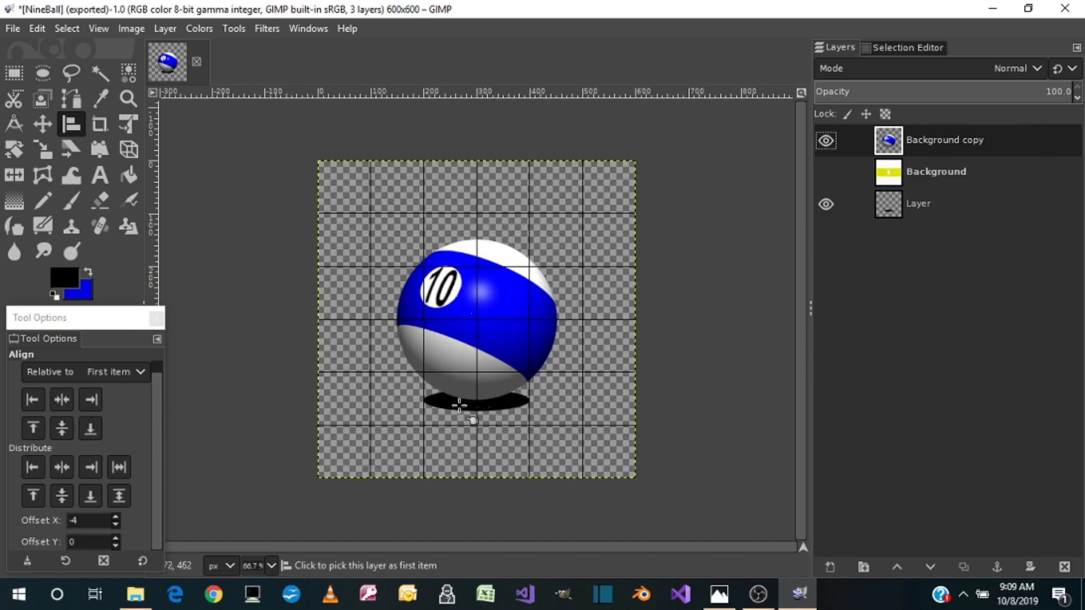
Export the blue ten-ball image as TenBall.png in the Pictures folder, keeping the existing PNG export options
{"action": "left_click", "coordinate": [11, 29]}
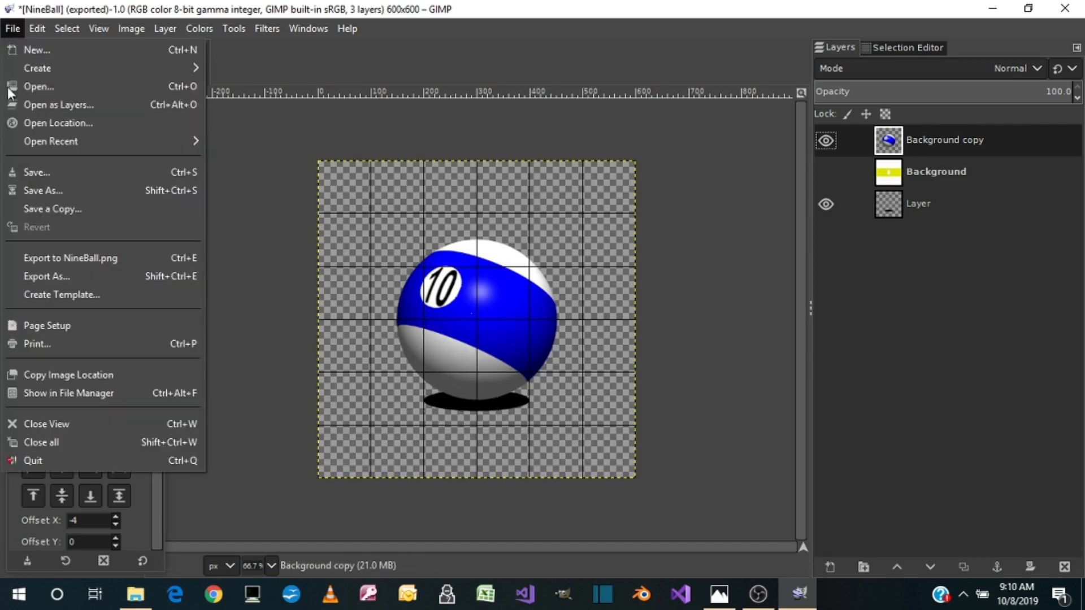
{"action": "left_click", "coordinate": [36, 272]}
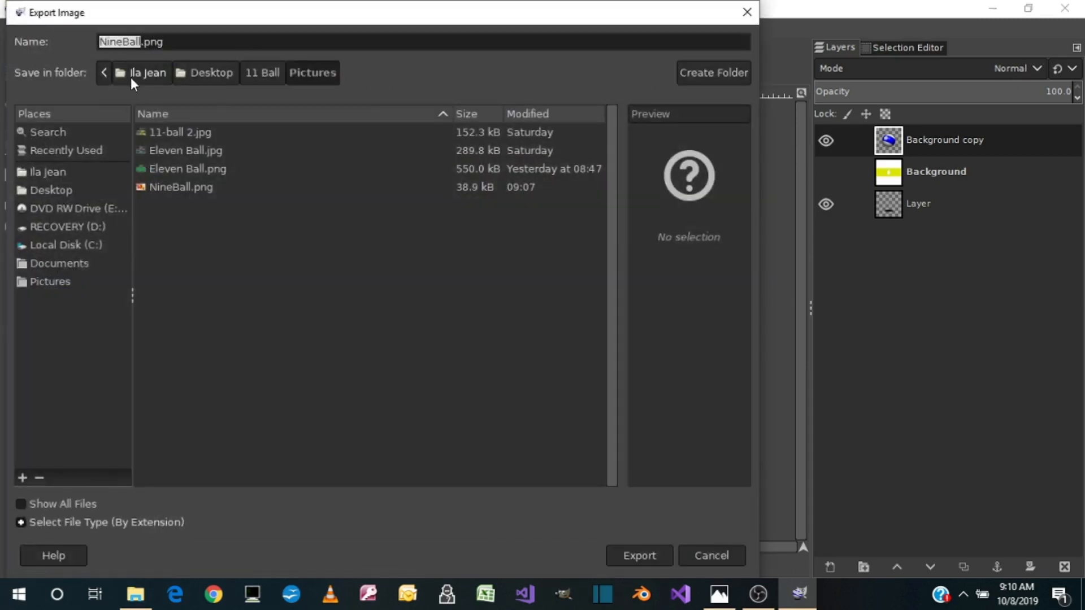
{"action": "type", "text": "Ten"}
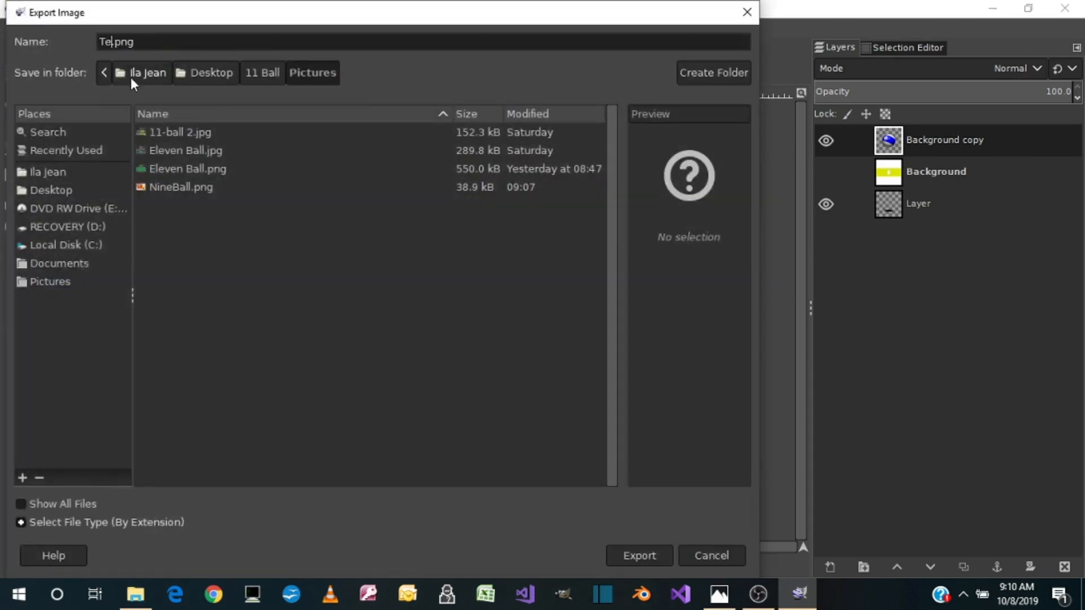
{"action": "type", "text": "Ball"}
{"action": "left_click", "coordinate": [653, 564]}
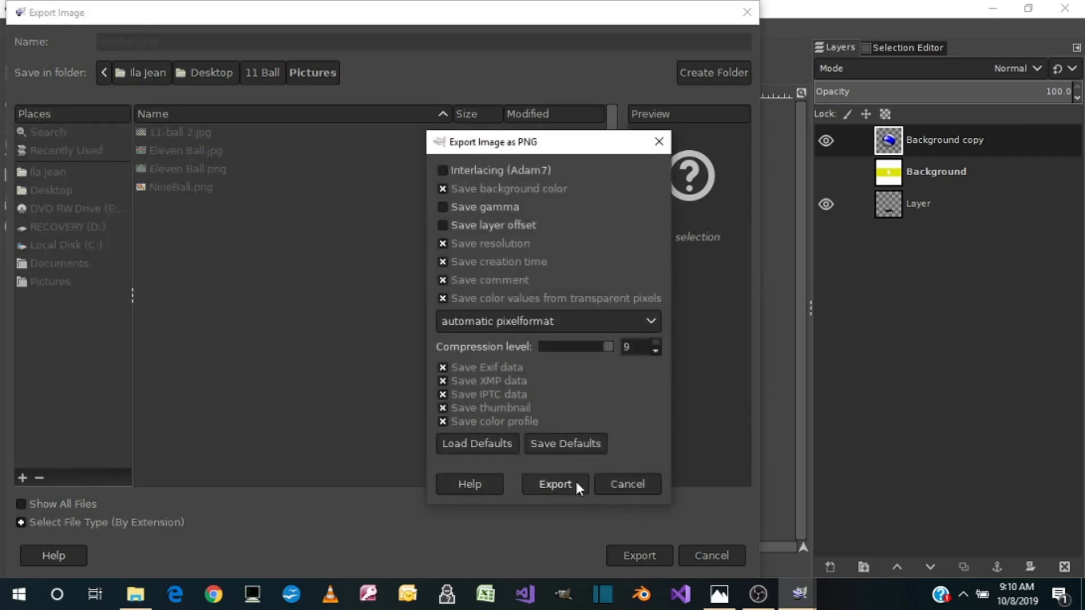
{"action": "left_click", "coordinate": [575, 481]}
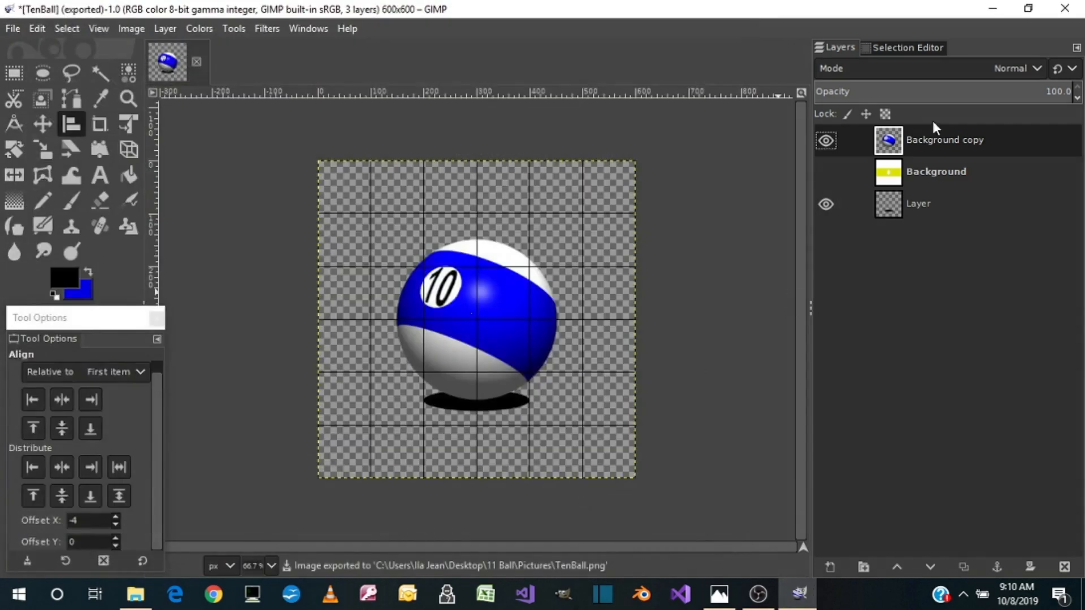
Delete the rendered ten-ball layer, then duplicate the hidden Background texture layer and make the copy visible
{"action": "right_click", "coordinate": [941, 137]}
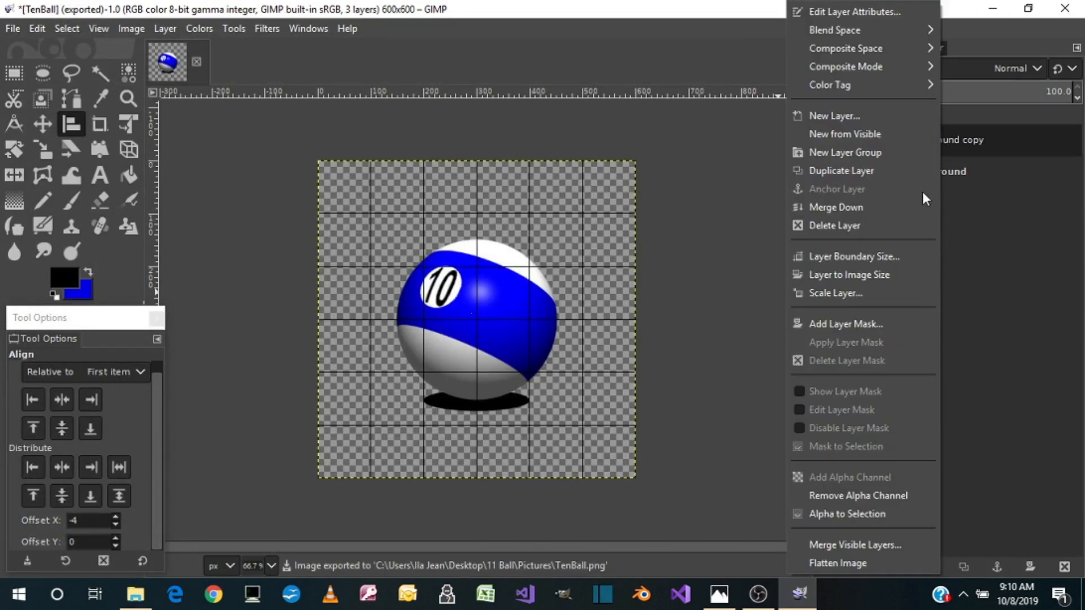
{"action": "left_click", "coordinate": [860, 225]}
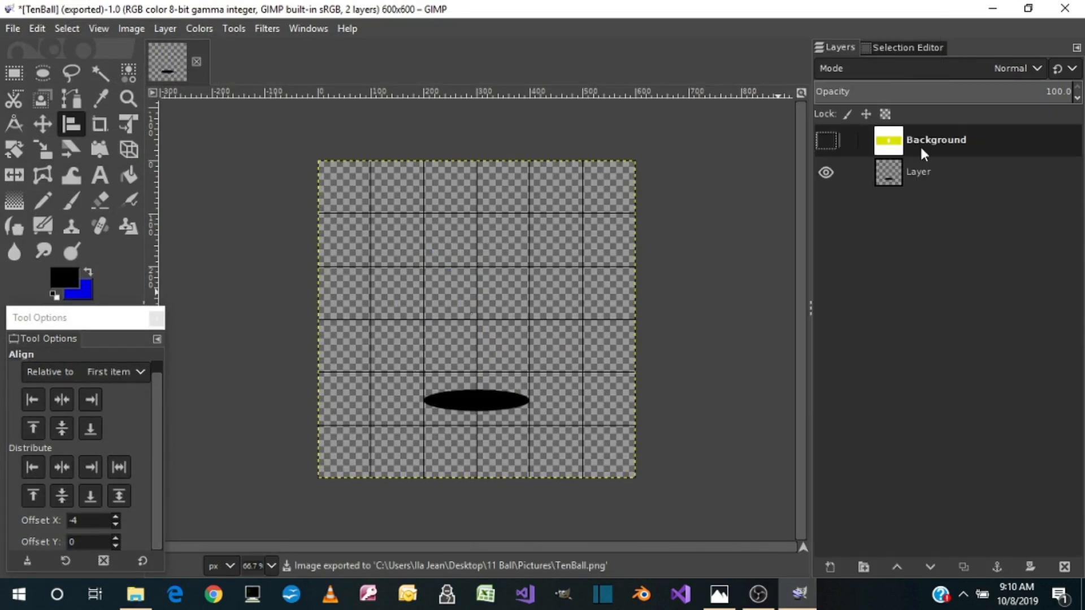
{"action": "right_click", "coordinate": [922, 142]}
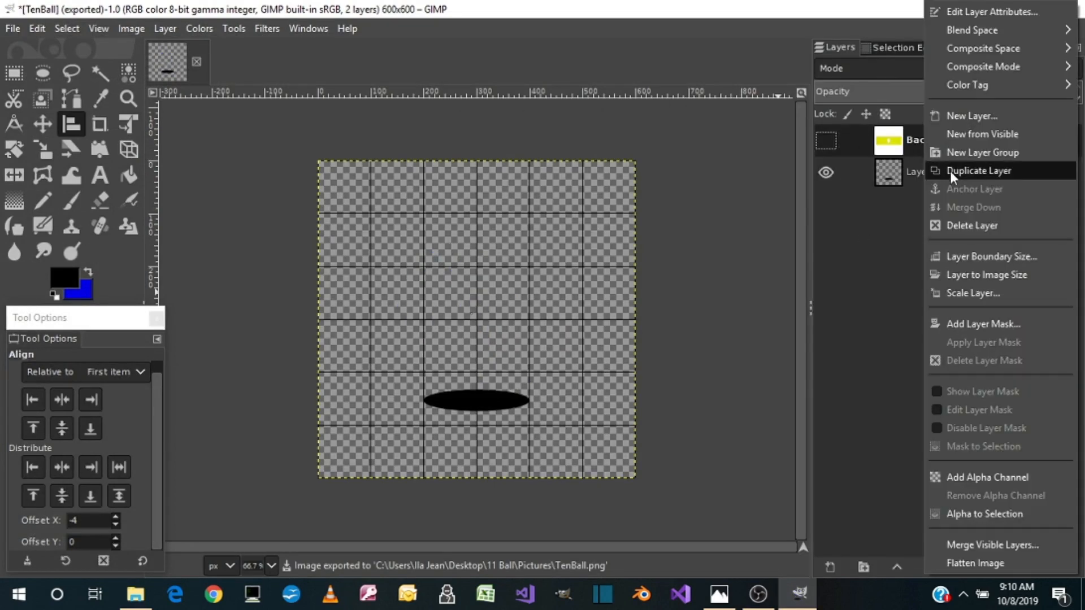
{"action": "left_click", "coordinate": [950, 171]}
{"action": "left_click", "coordinate": [826, 140]}
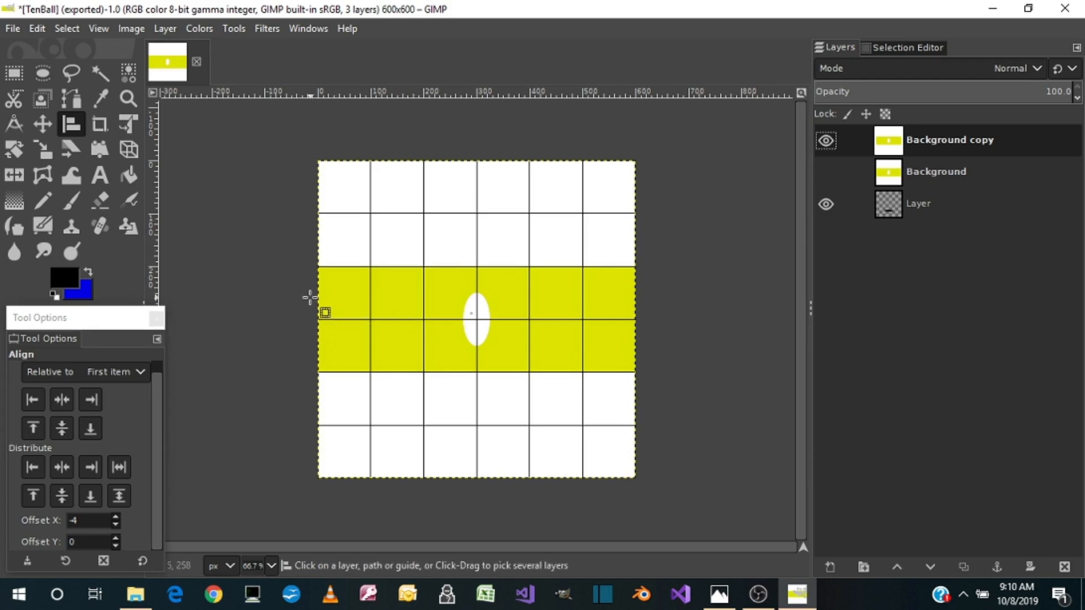
Set the foreground colour to yellow dde300 and bucket-fill the white areas above and below the band on the Background copy layer
{"action": "left_click", "coordinate": [87, 273]}
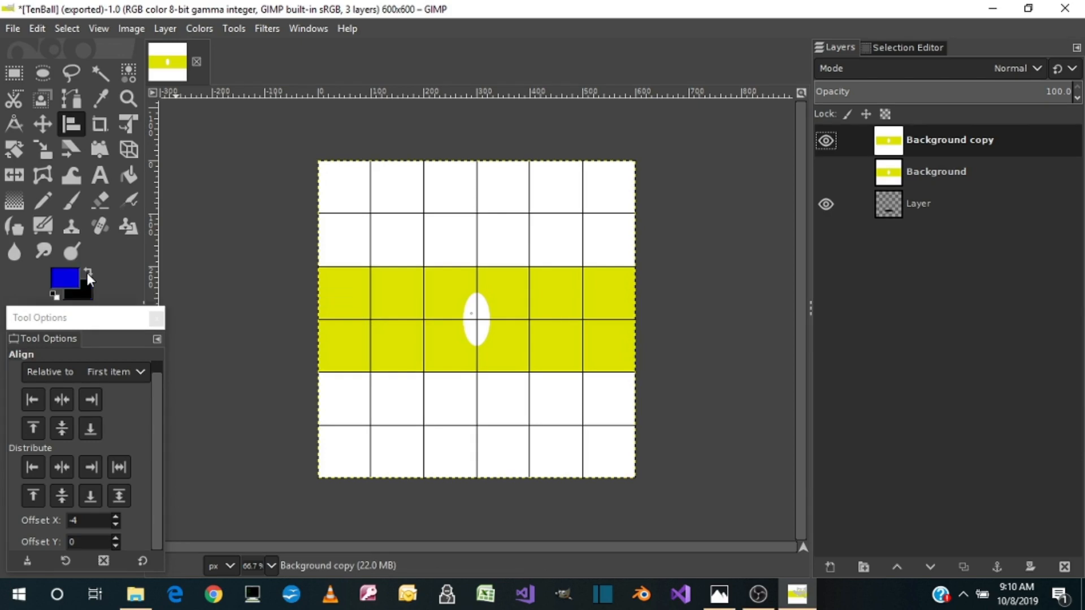
{"action": "left_click", "coordinate": [73, 283]}
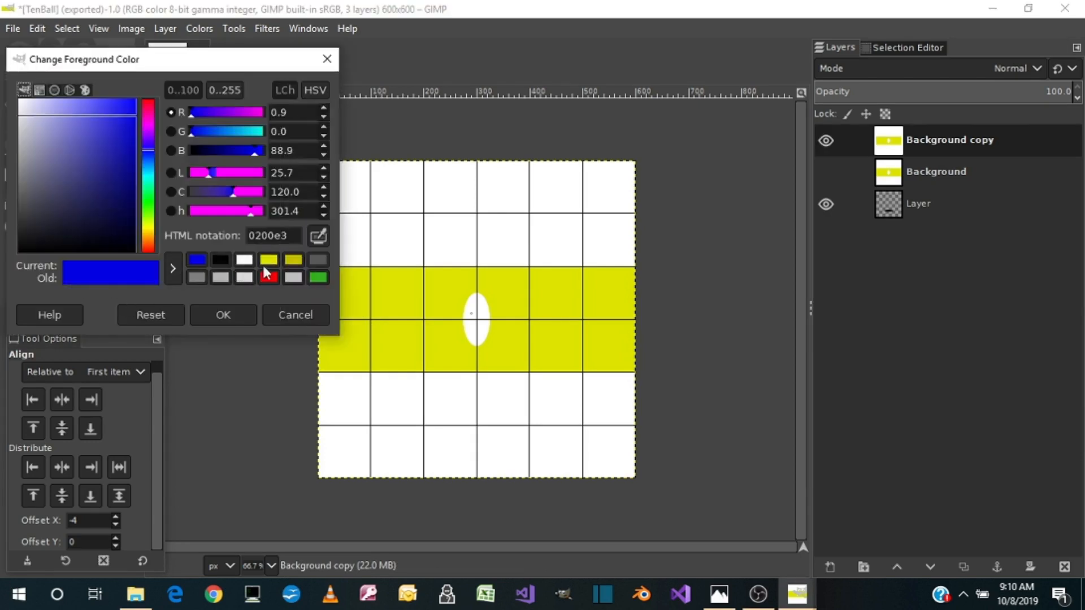
{"action": "left_click", "coordinate": [274, 262]}
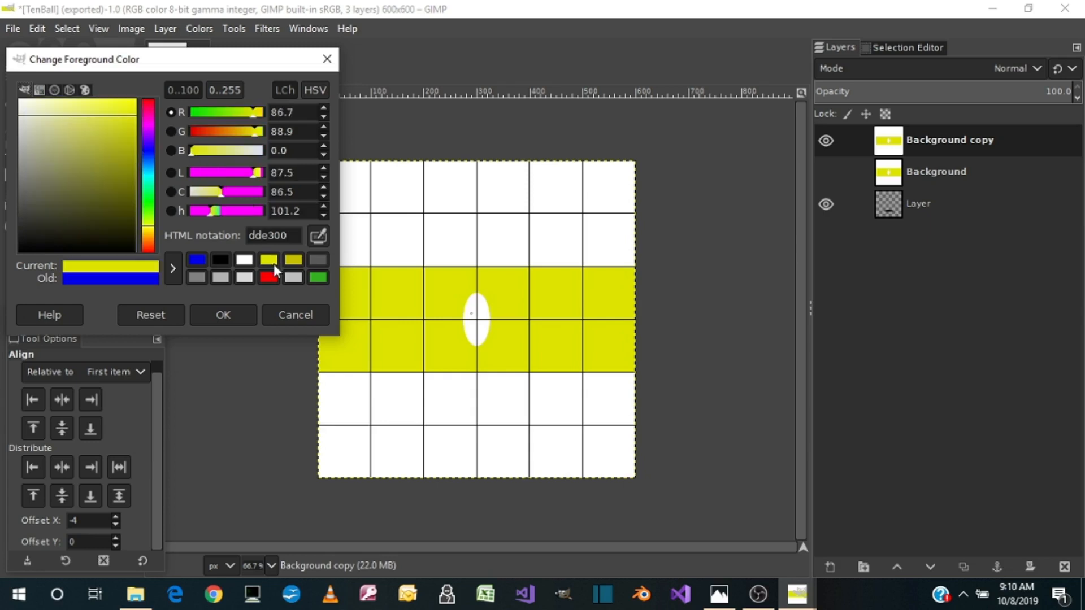
{"action": "left_click", "coordinate": [229, 312]}
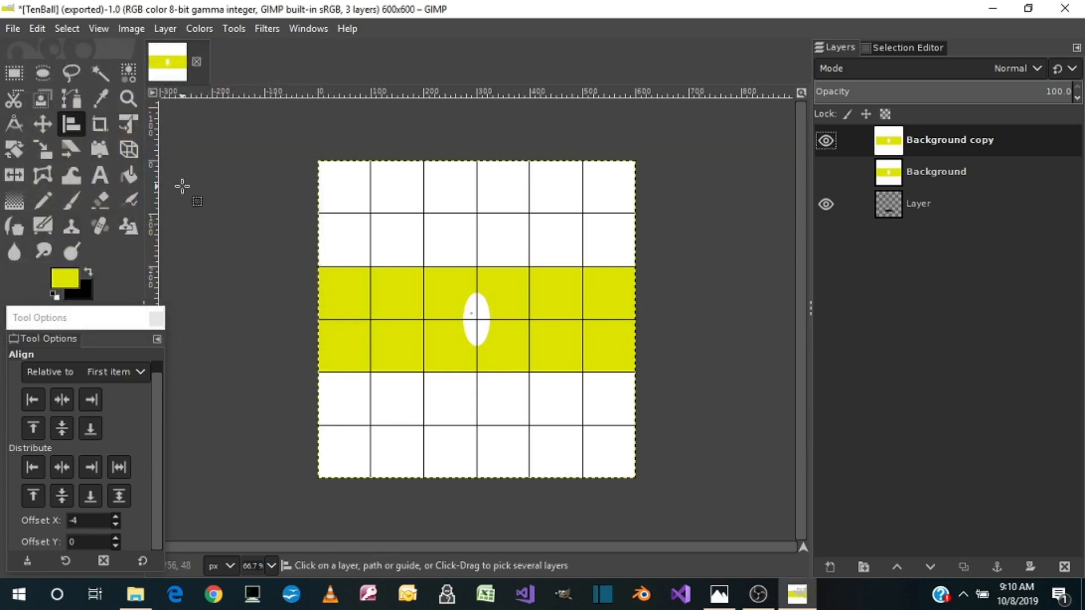
{"action": "left_click", "coordinate": [128, 177]}
{"action": "left_click", "coordinate": [388, 237]}
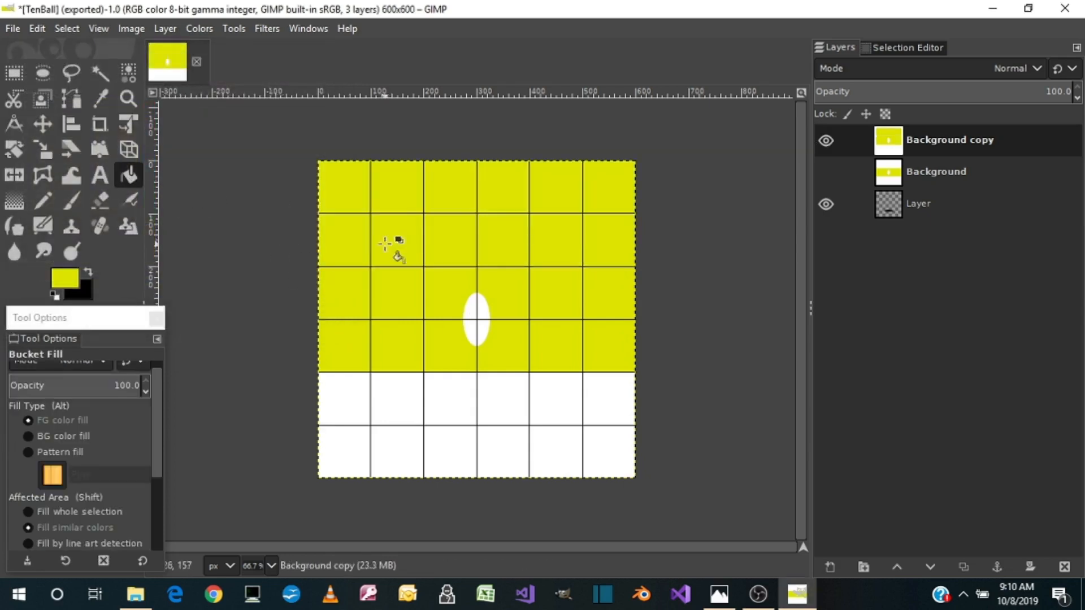
{"action": "left_click", "coordinate": [386, 405]}
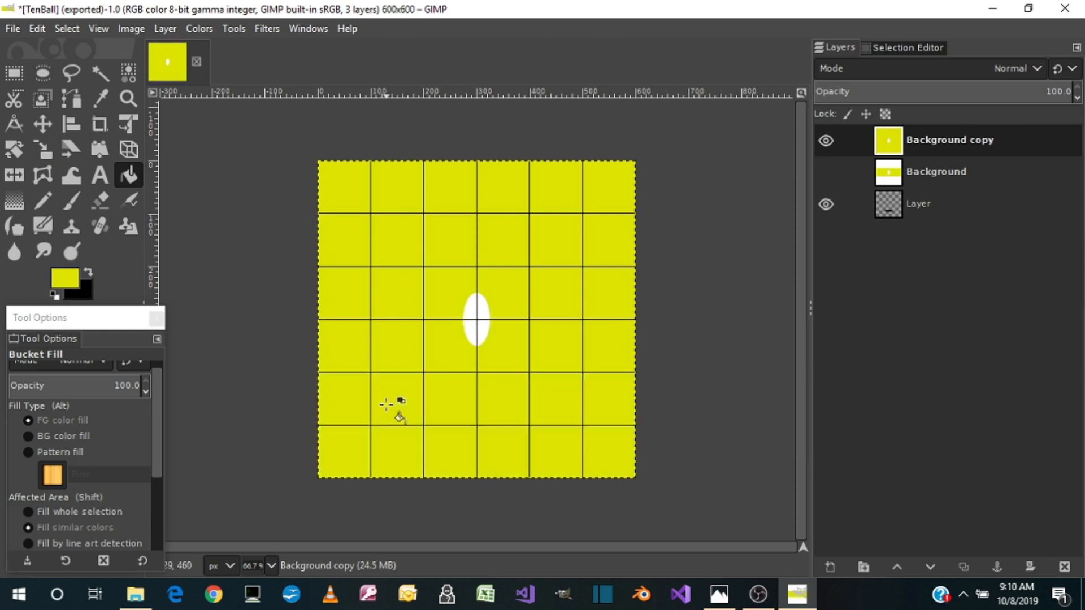
Add a black "1" in Arial Bold at 90 px over the white oval and crop its layer to the digit
{"action": "left_click", "coordinate": [88, 270]}
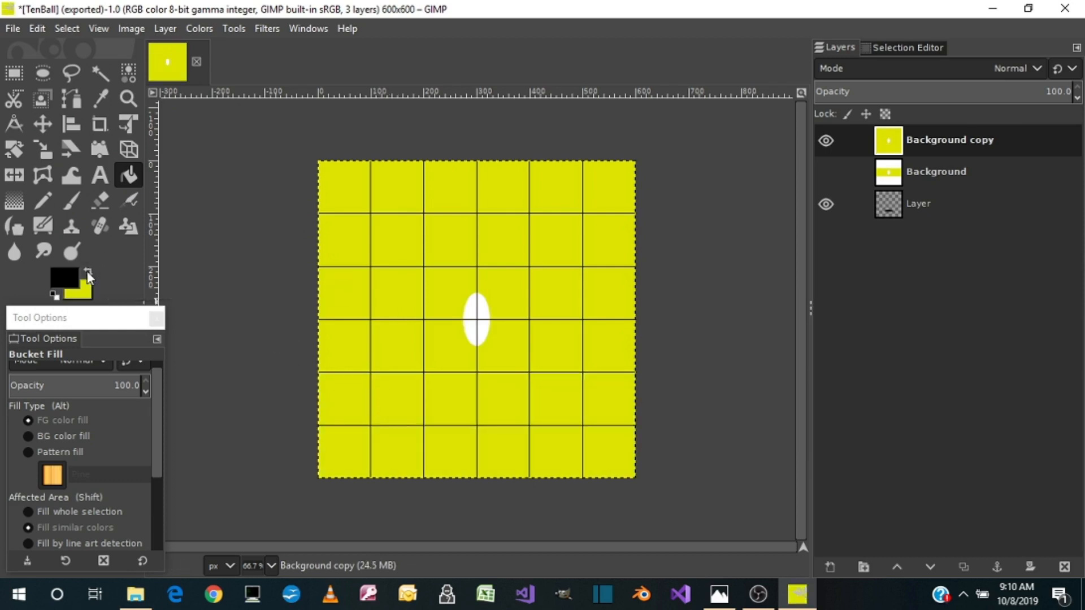
{"action": "left_click", "coordinate": [101, 175]}
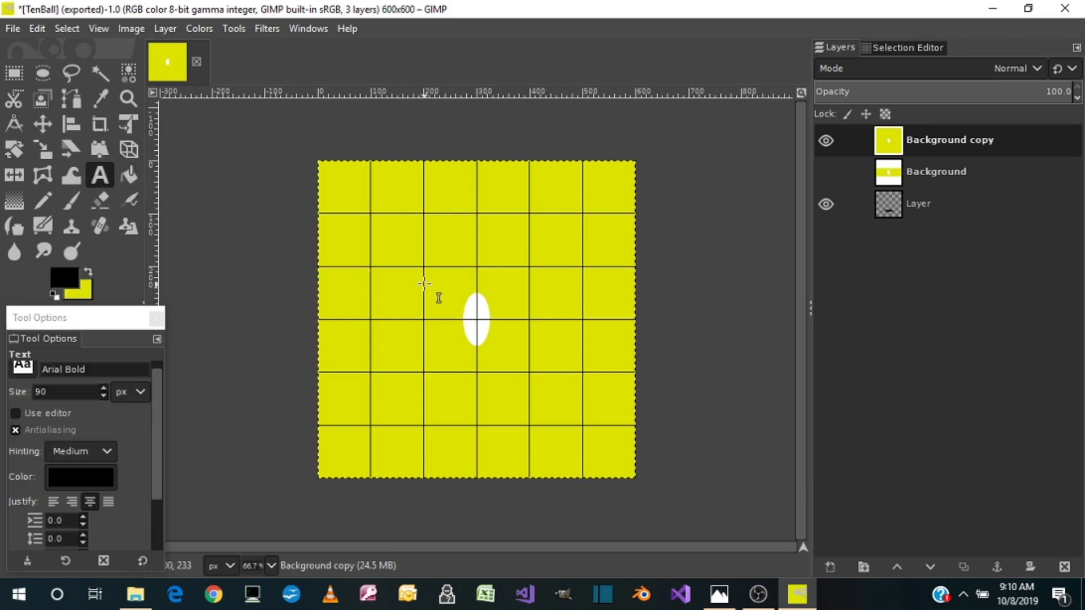
{"action": "left_click_drag", "start_coordinate": [456, 293], "coordinate": [503, 343]}
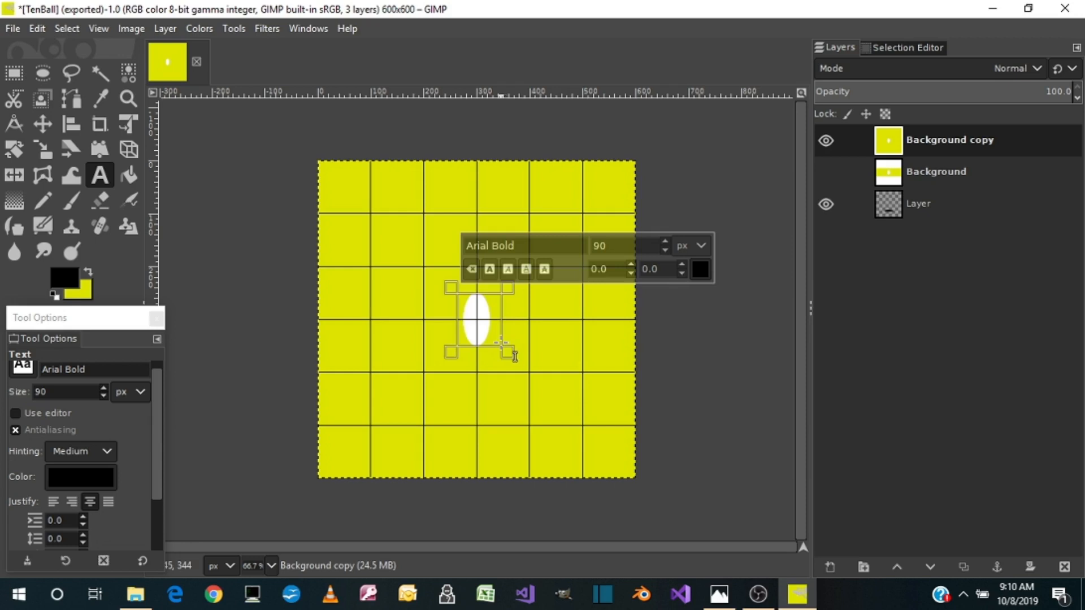
{"action": "type", "text": "1"}
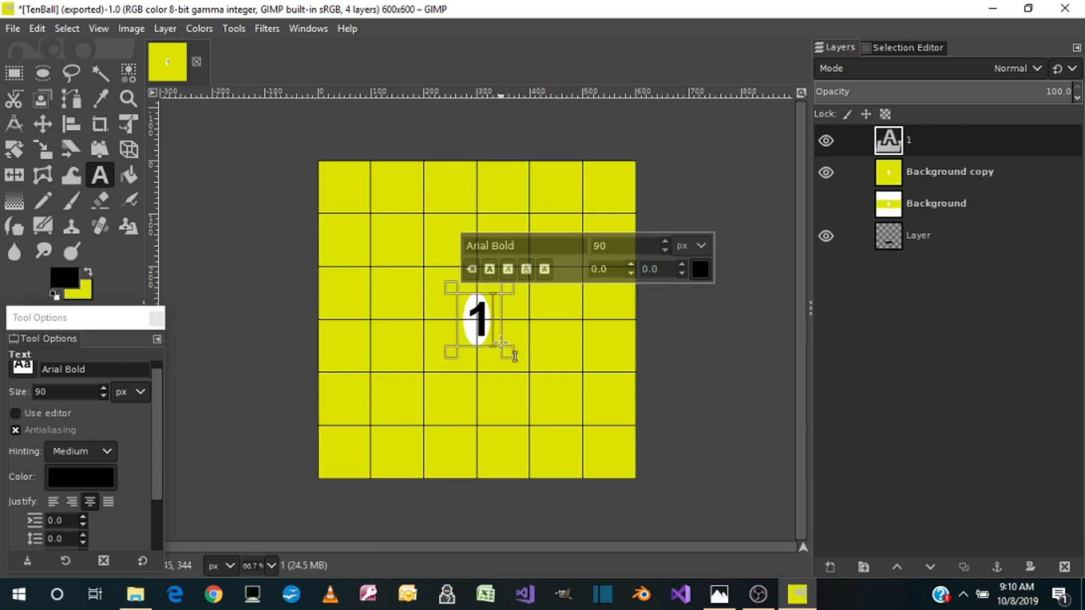
{"action": "left_click", "coordinate": [167, 29]}
{"action": "left_click", "coordinate": [215, 419]}
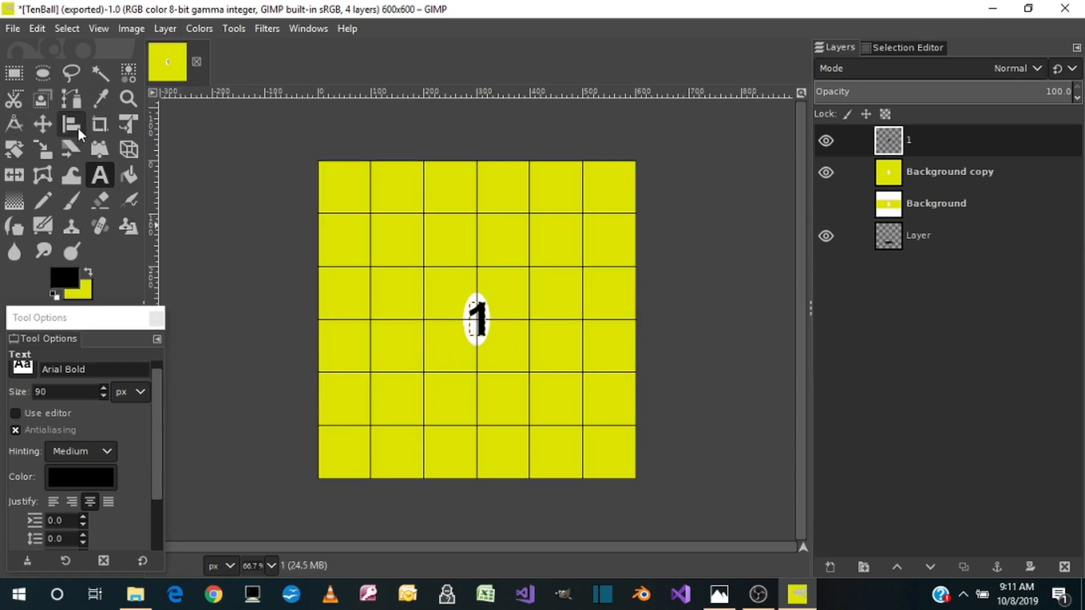
Scale the 1 layer to 14 px wide and 91 px high
{"action": "left_click", "coordinate": [47, 159]}
{"action": "left_click", "coordinate": [489, 336]}
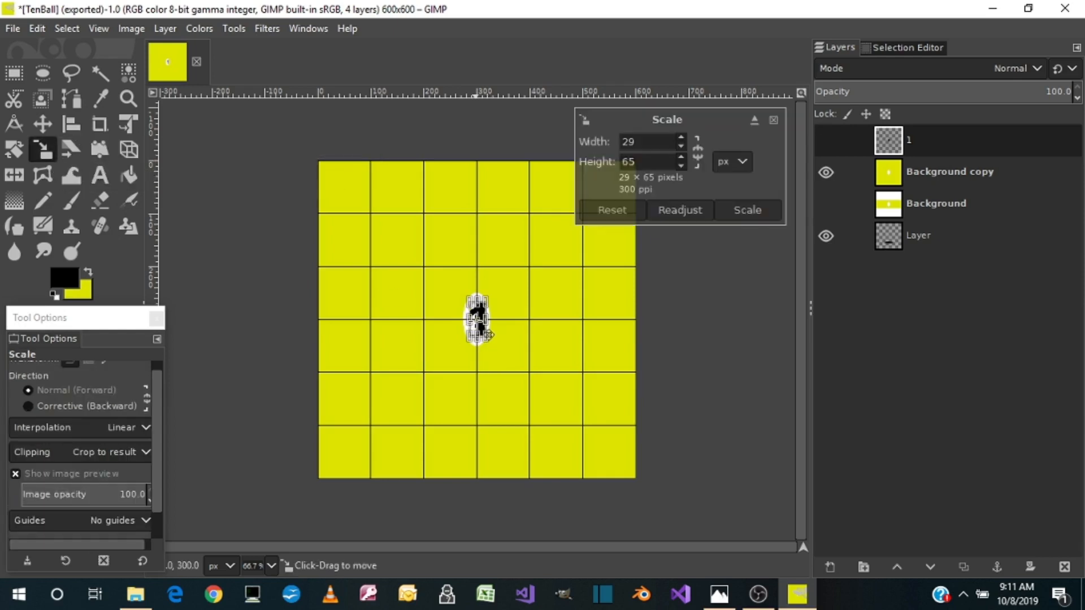
{"action": "left_click_drag", "start_coordinate": [479, 297], "coordinate": [479, 294]}
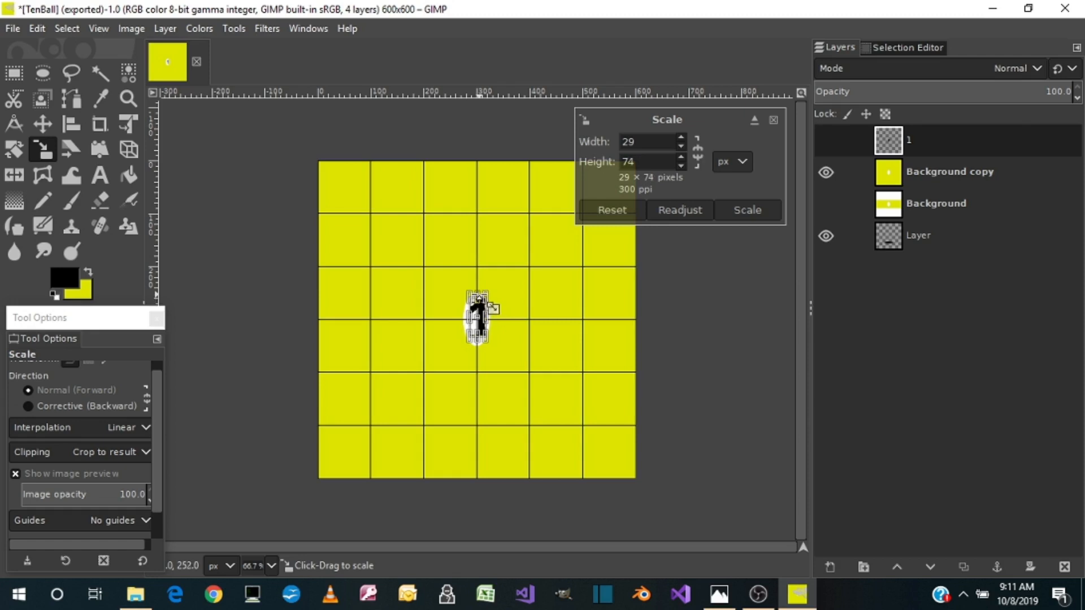
{"action": "left_click_drag", "start_coordinate": [495, 353], "coordinate": [480, 332]}
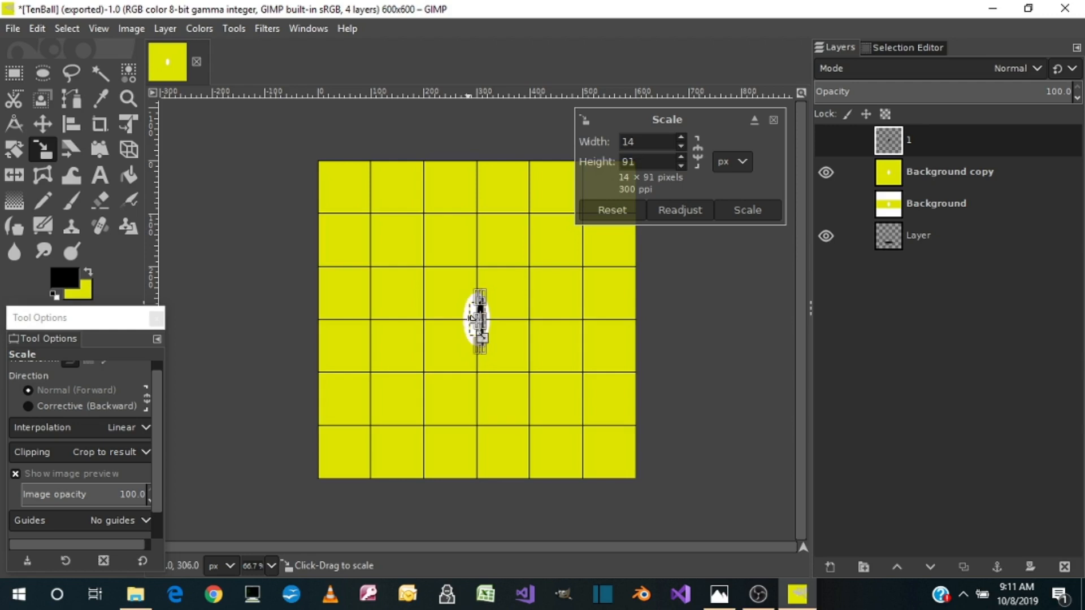
Align the narrowed 1 layer to the horizontal and vertical centre of the image
{"action": "left_click", "coordinate": [74, 132]}
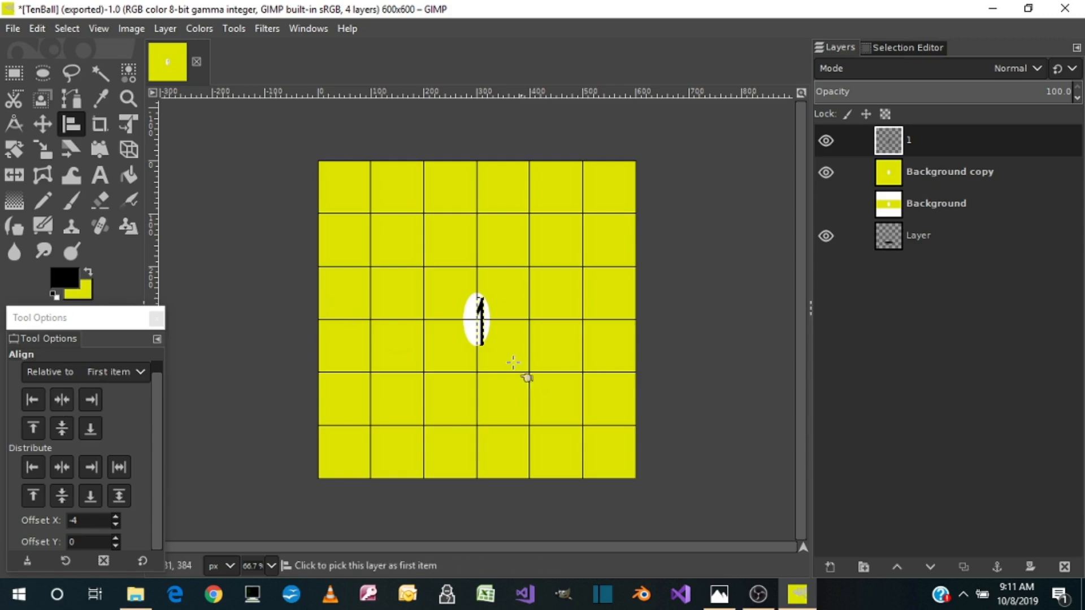
{"action": "left_click", "coordinate": [497, 338]}
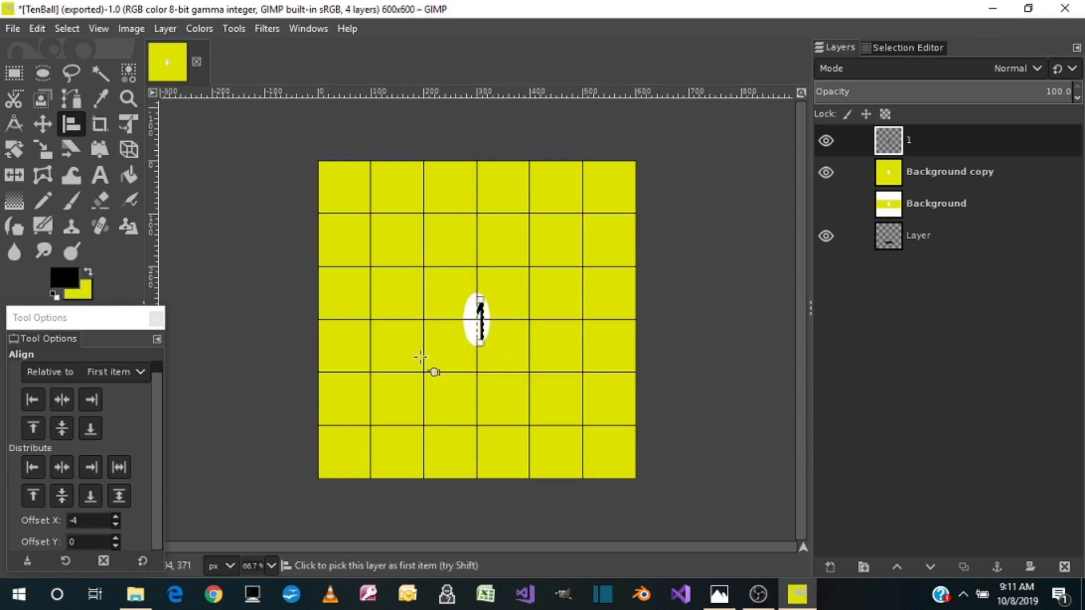
{"action": "left_click", "coordinate": [63, 399]}
{"action": "left_click", "coordinate": [67, 426]}
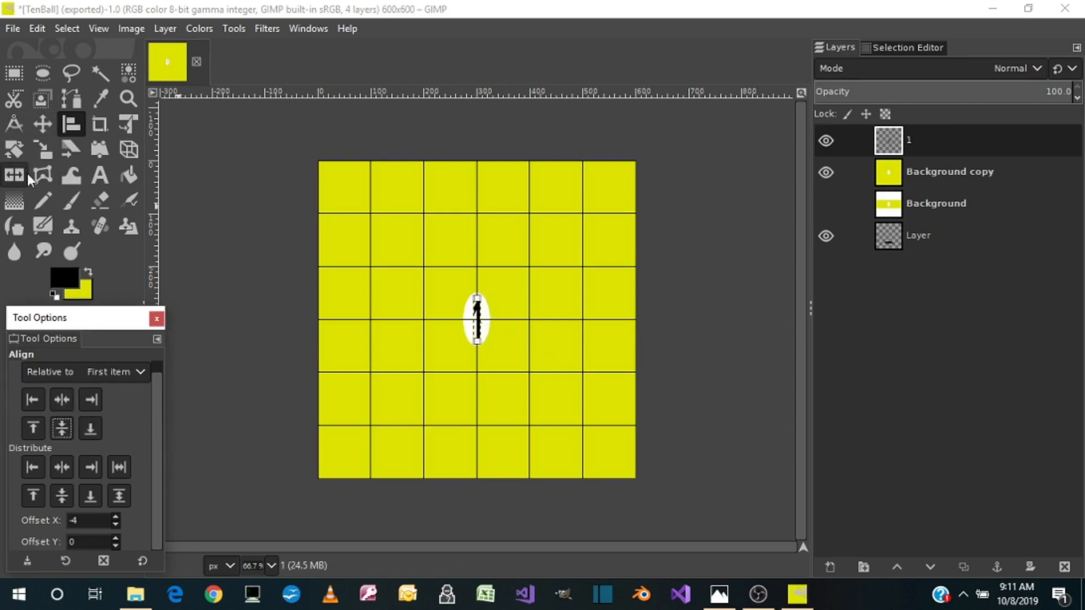
Rescale the 1 layer to 24 px wide and 89 px high
{"action": "left_click", "coordinate": [46, 151]}
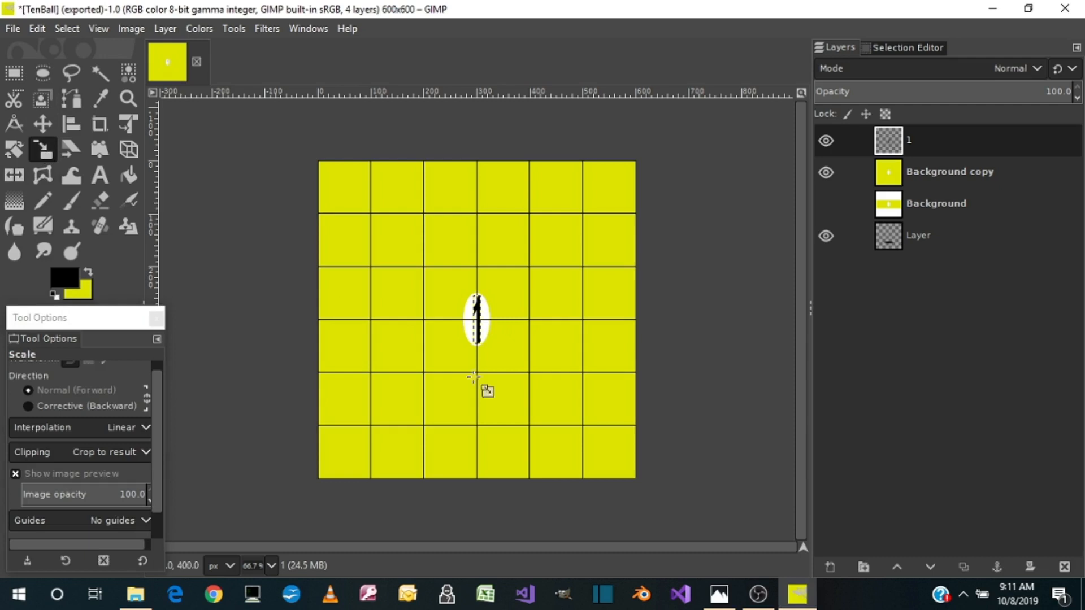
{"action": "left_click", "coordinate": [487, 329]}
{"action": "mouse_move", "coordinate": [492, 335]}
{"action": "left_mouse_down"}
{"action": "mouse_move", "coordinate": [480, 322]}
{"action": "mouse_move", "coordinate": [476, 334]}
{"action": "left_mouse_up"}
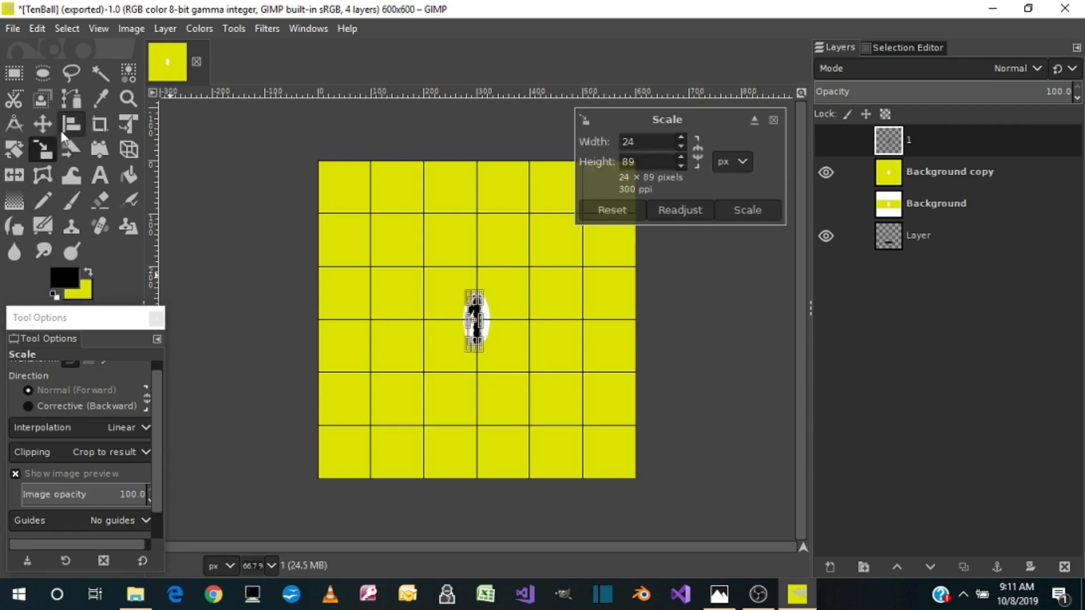
Re-centre the widened 1 layer horizontally and vertically on the white oval
{"action": "left_click", "coordinate": [73, 124]}
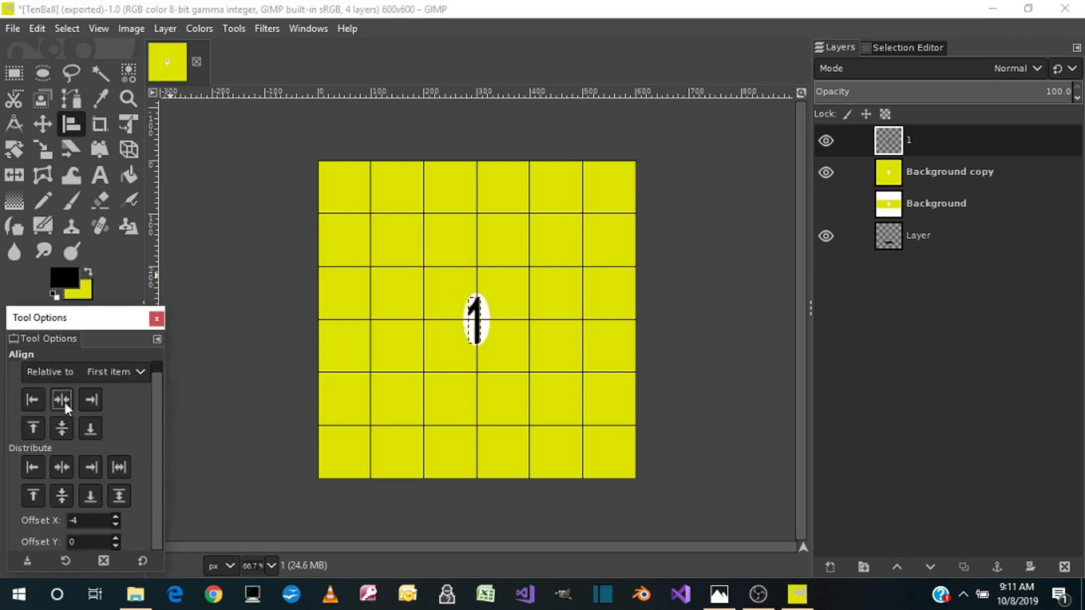
{"action": "left_click", "coordinate": [60, 433]}
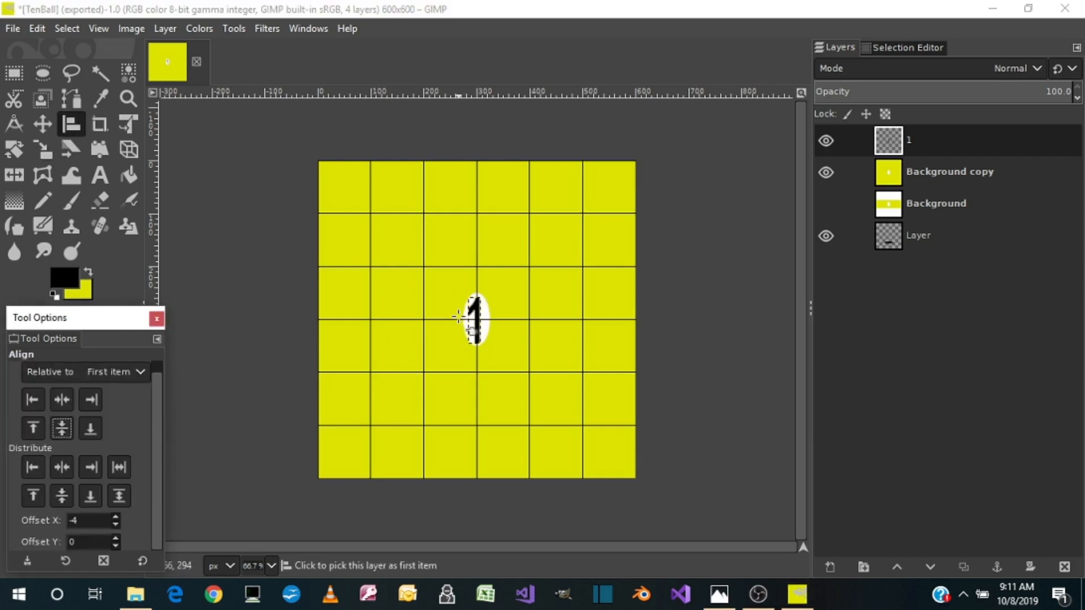
{"action": "left_click", "coordinate": [480, 326]}
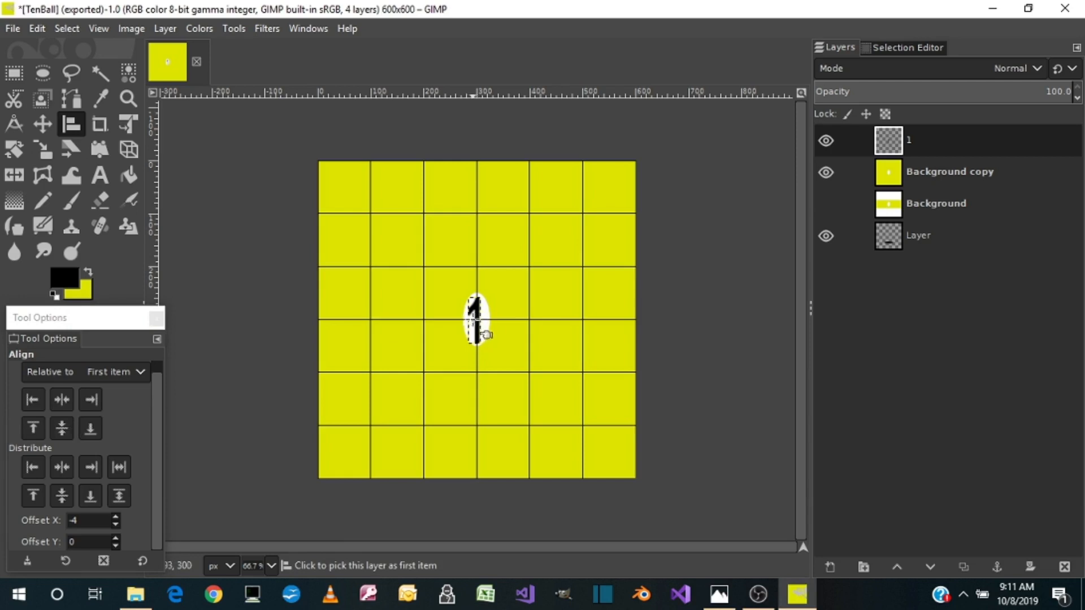
{"action": "left_click", "coordinate": [481, 333]}
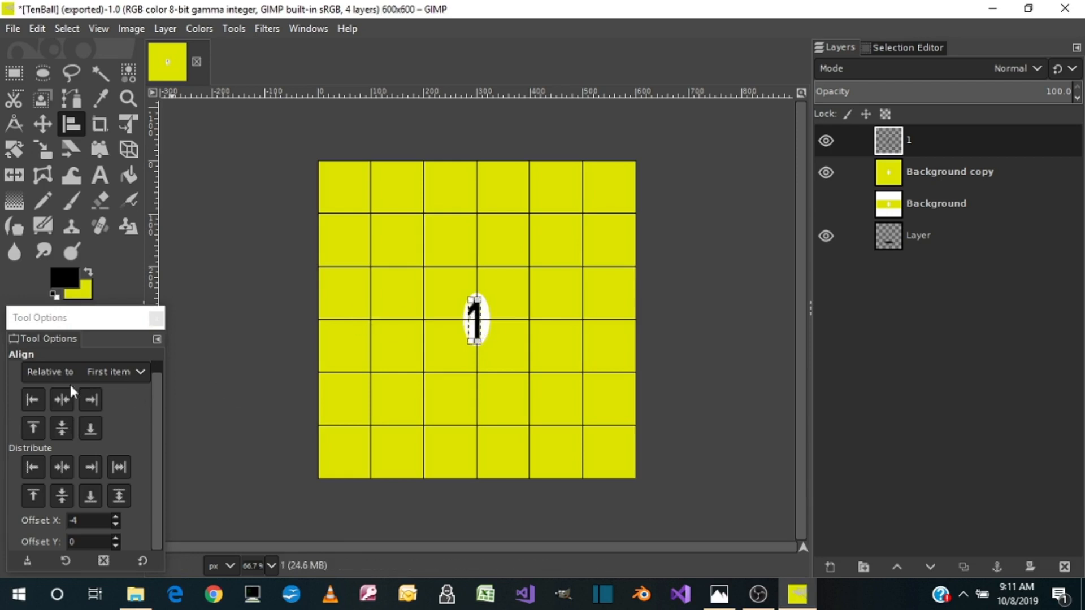
{"action": "left_click", "coordinate": [62, 428]}
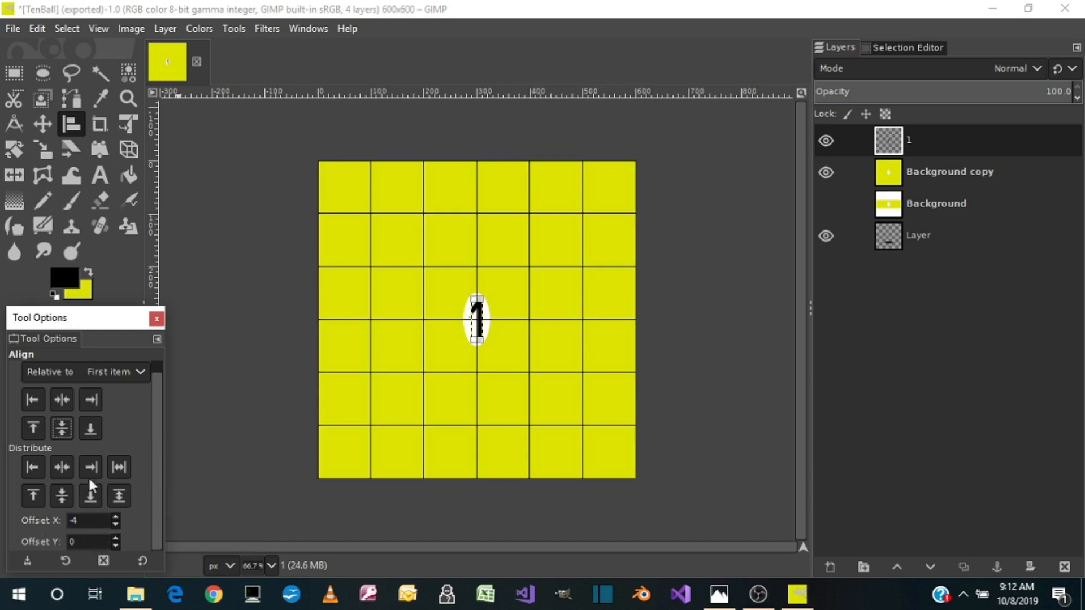
Try distributing the 1 layer about its horizontal centre with a different X offset, ending at -41
{"action": "left_click", "coordinate": [62, 468]}
{"action": "left_click", "coordinate": [117, 519]}
{"action": "left_click", "coordinate": [117, 519]}
{"action": "left_click", "coordinate": [117, 519]}
{"action": "left_click", "coordinate": [117, 519]}
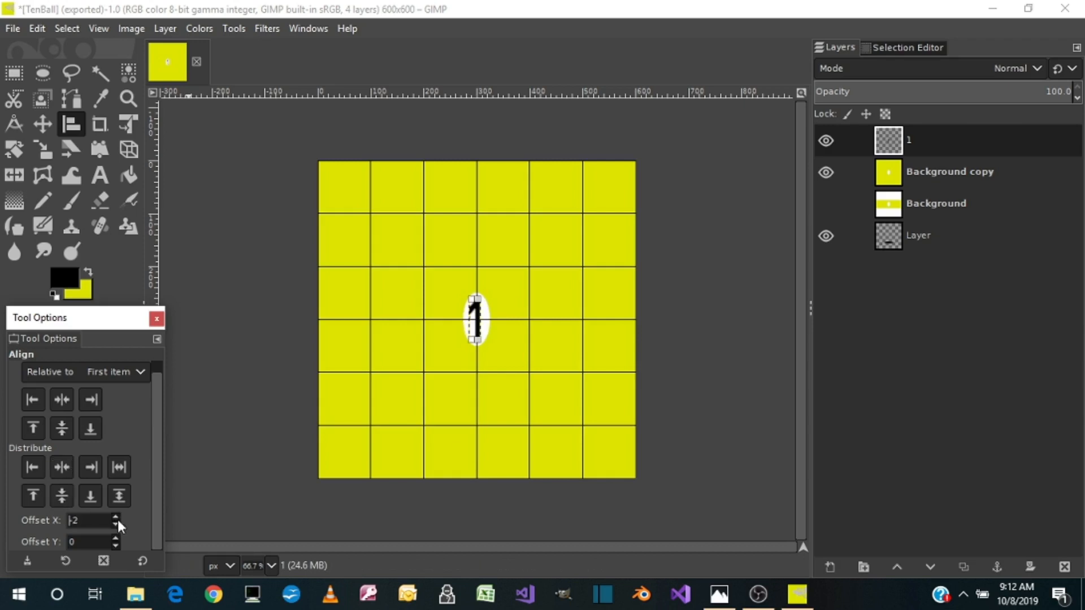
{"action": "left_click", "coordinate": [116, 526]}
{"action": "left_click", "coordinate": [117, 526]}
{"action": "left_click", "coordinate": [117, 525]}
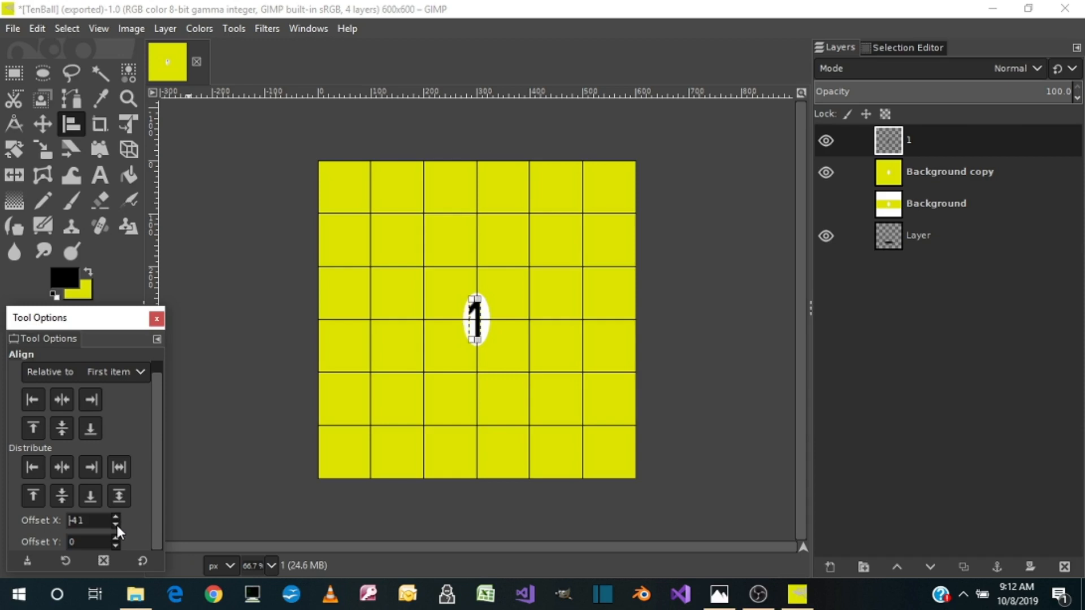
{"action": "left_click", "coordinate": [72, 471]}
Set the X offset to -4 and distribute the 1 layer about its horizontal centre on the white oval
{"action": "left_click_drag", "start_coordinate": [86, 520], "coordinate": [61, 521]}
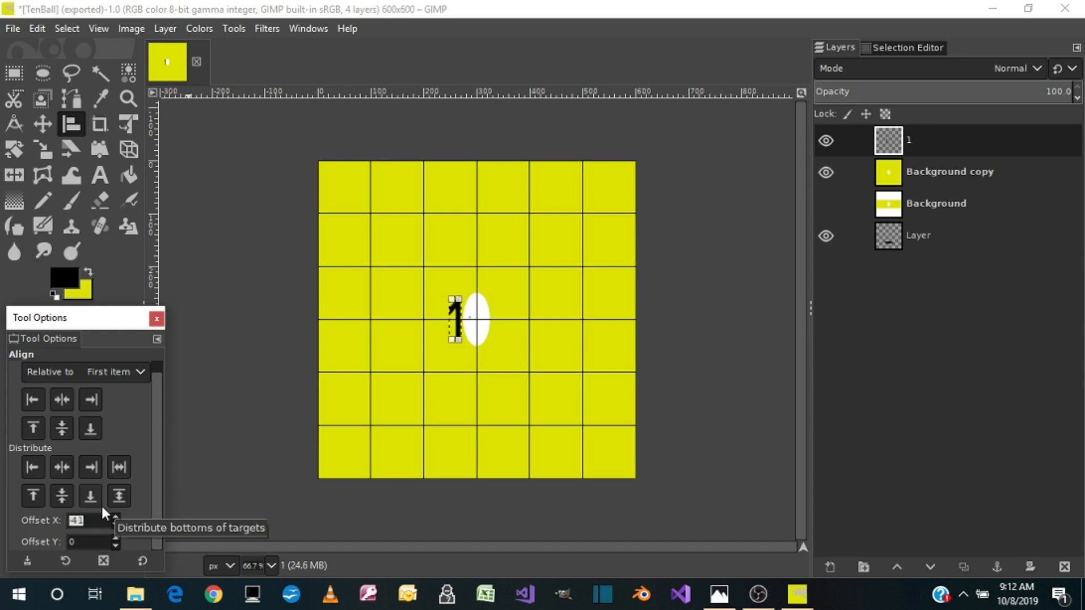
{"action": "type", "text": "-"}
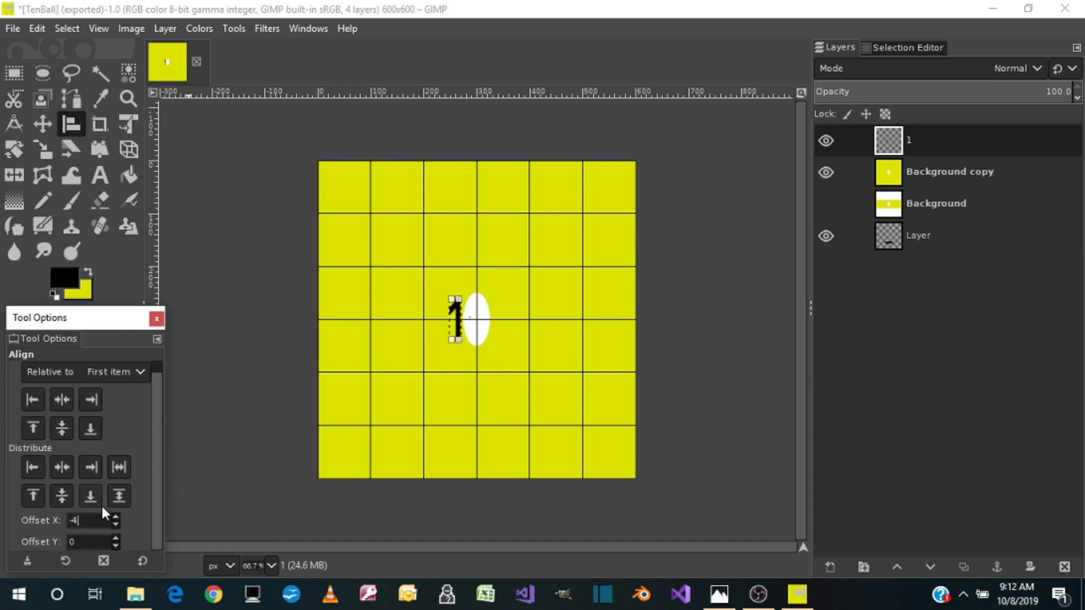
{"action": "key", "text": "Tab"}
{"action": "left_click", "coordinate": [63, 469]}
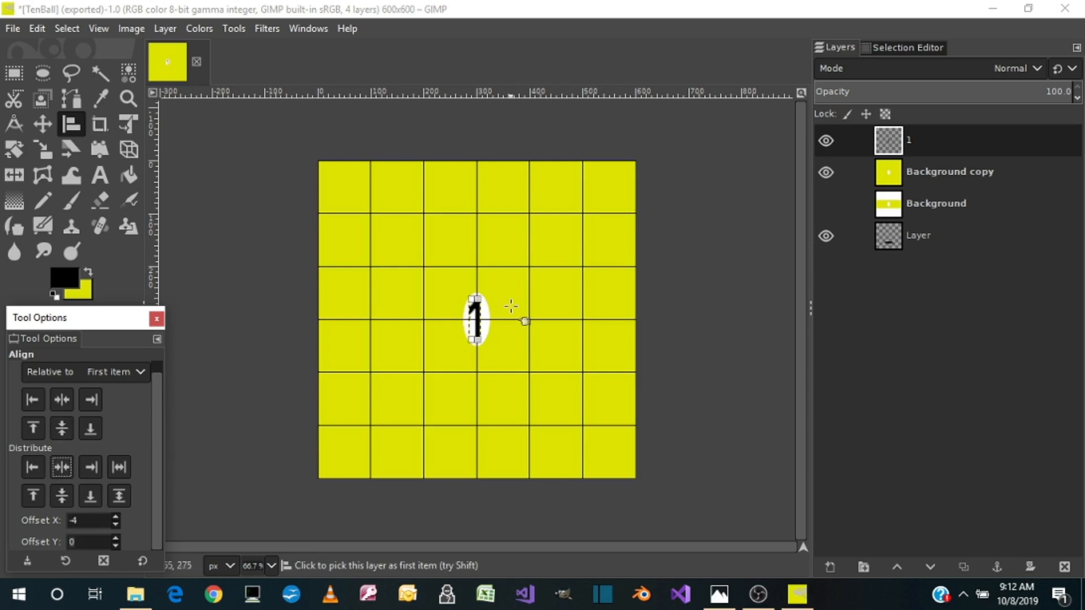
Merge the 1 layer down into Background copy and map the result onto a sphere with Map Object
{"action": "right_click", "coordinate": [919, 141]}
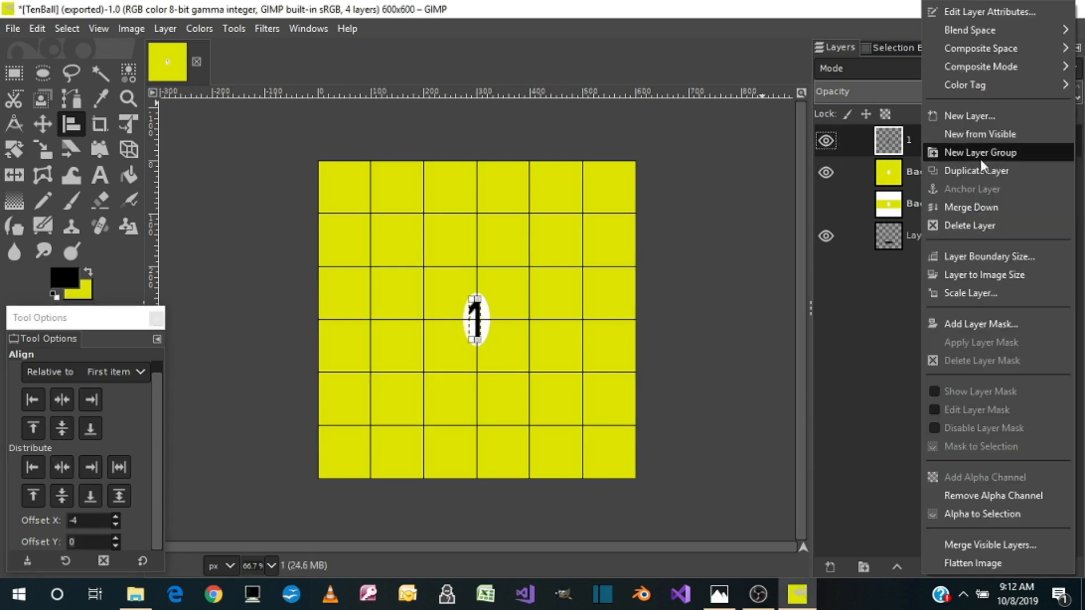
{"action": "left_click", "coordinate": [959, 210]}
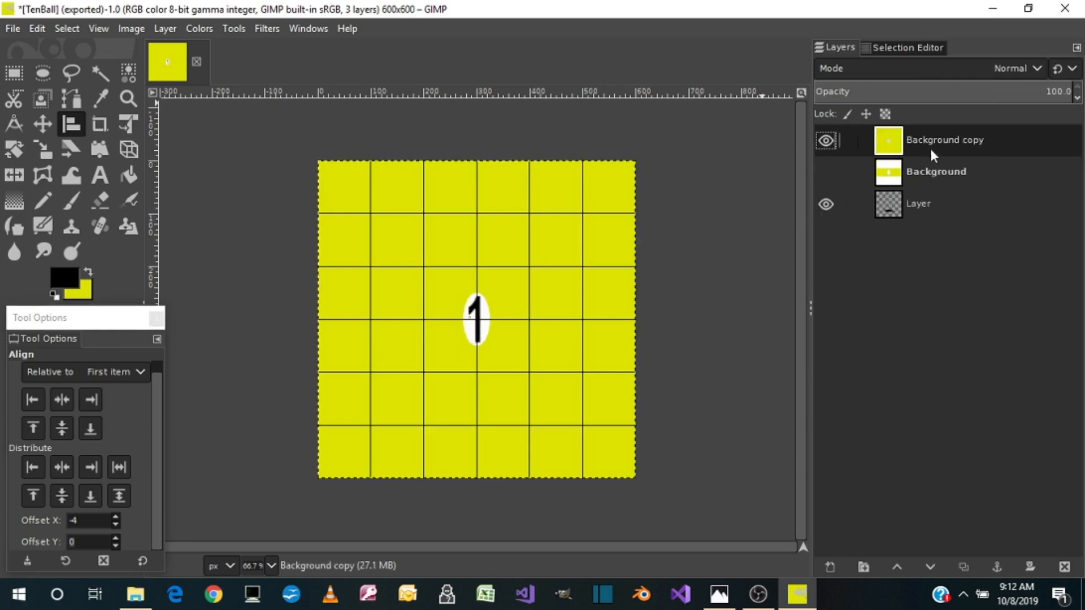
{"action": "left_click", "coordinate": [230, 26]}
{"action": "mouse_move", "coordinate": [208, 27]}
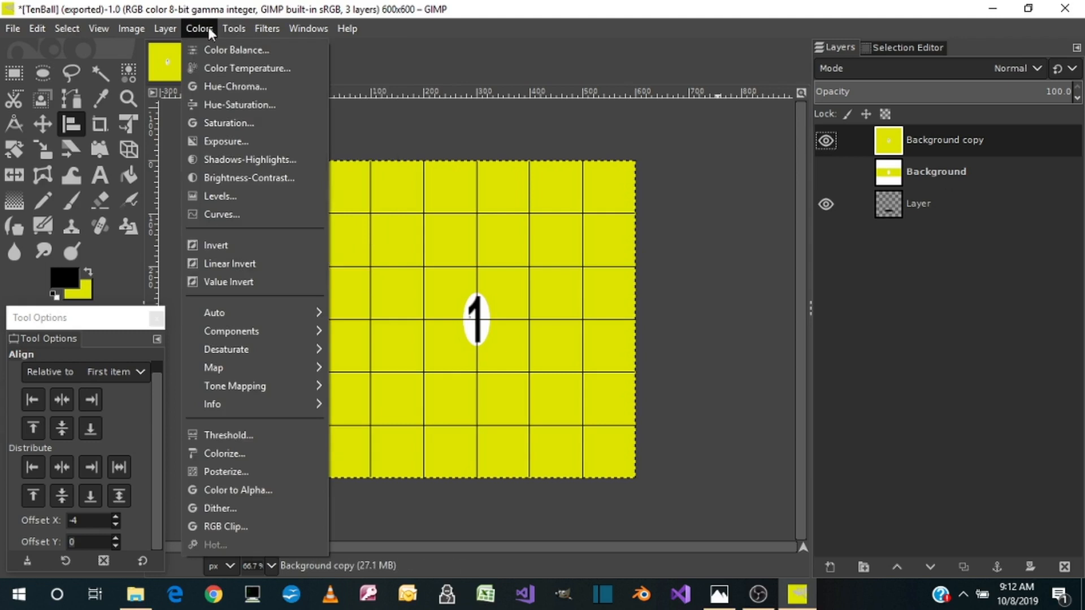
{"action": "mouse_move", "coordinate": [255, 29]}
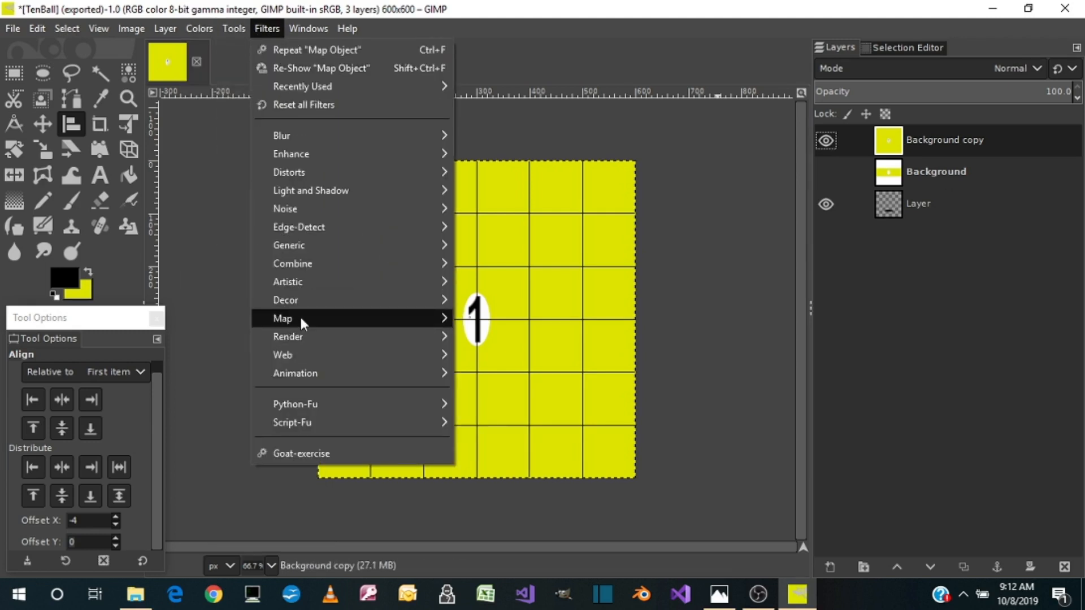
{"action": "mouse_move", "coordinate": [299, 317]}
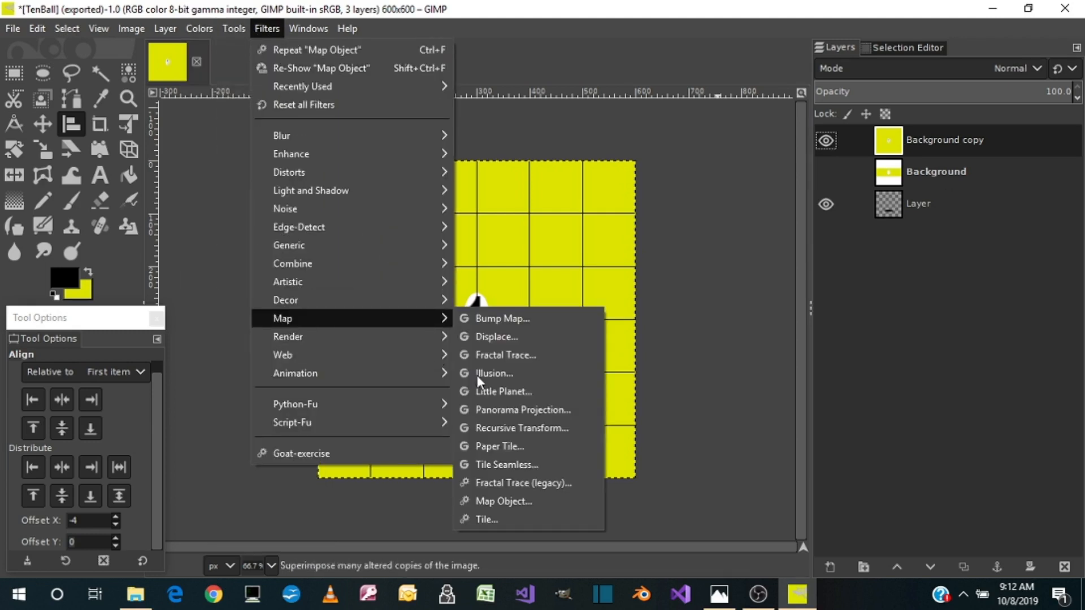
{"action": "left_click", "coordinate": [482, 506]}
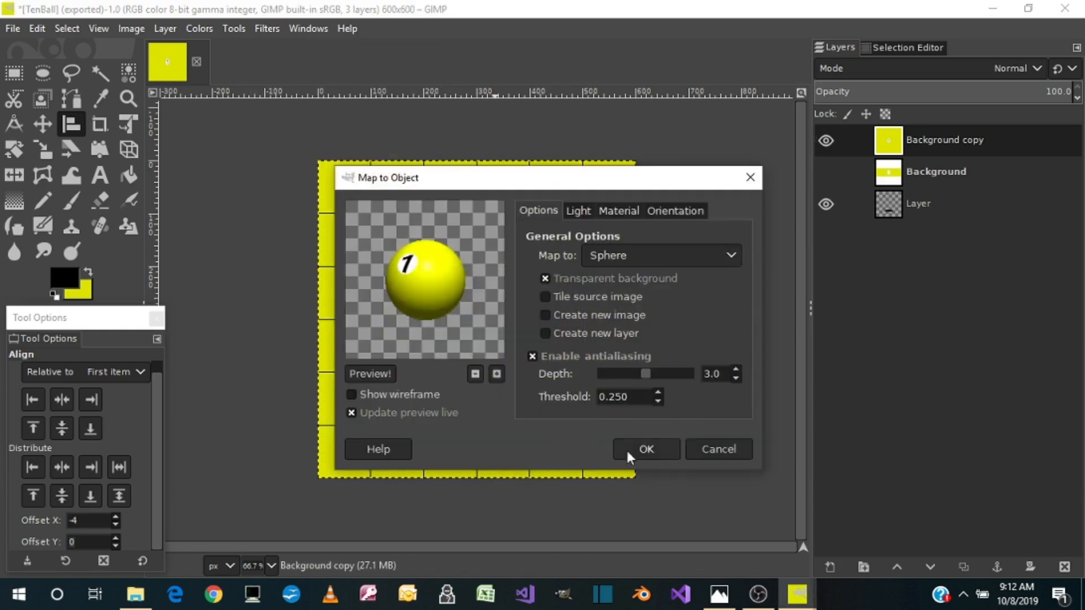
{"action": "left_click", "coordinate": [643, 450]}
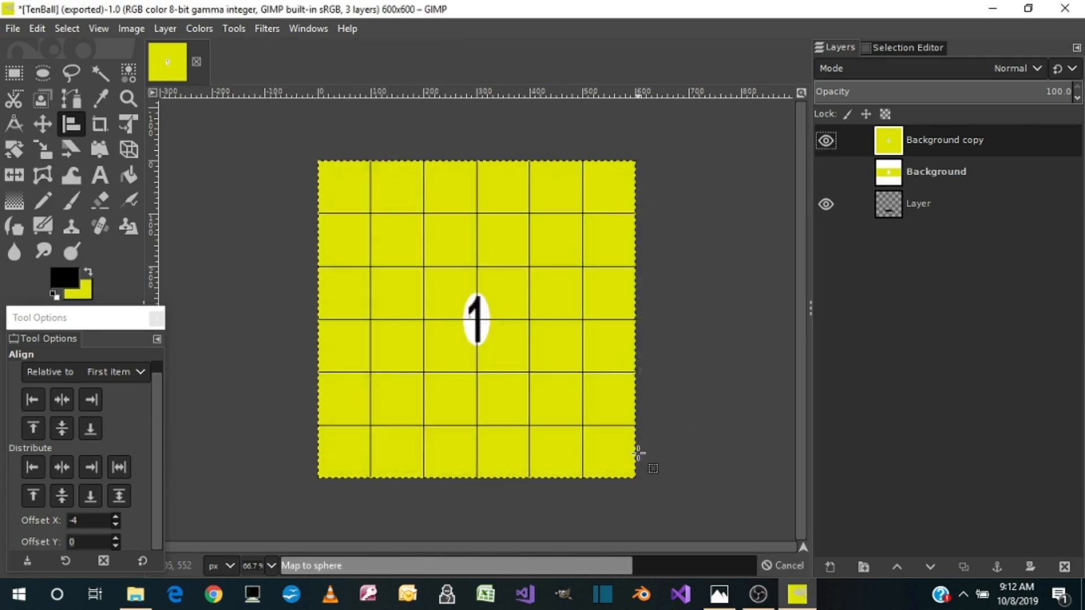
Export the yellow one ball with its shadow as OneBall.png in the Pictures folder
{"action": "left_click", "coordinate": [13, 30]}
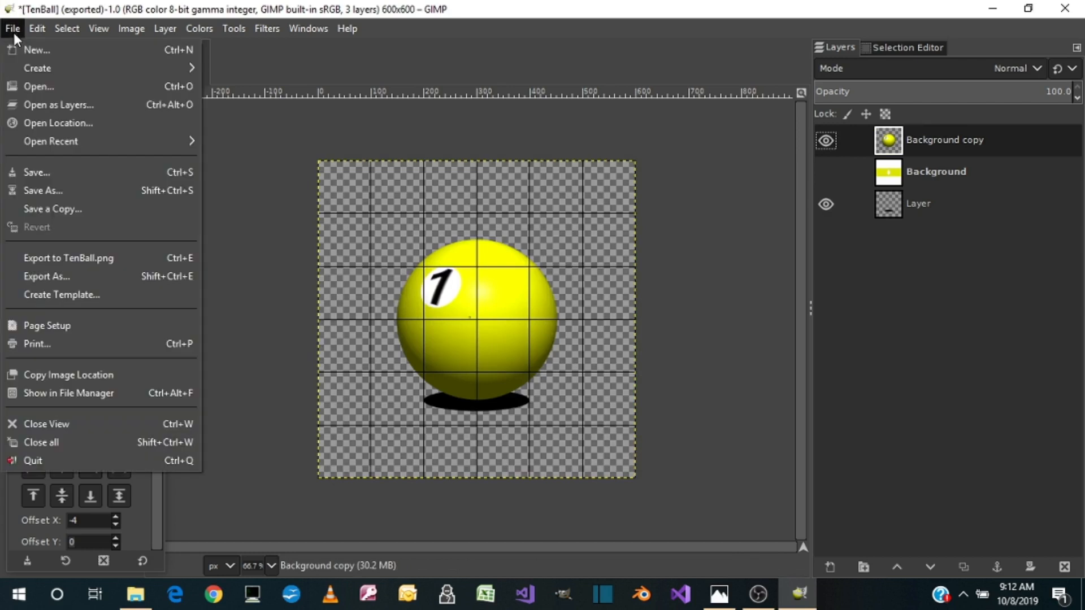
{"action": "left_click", "coordinate": [13, 278]}
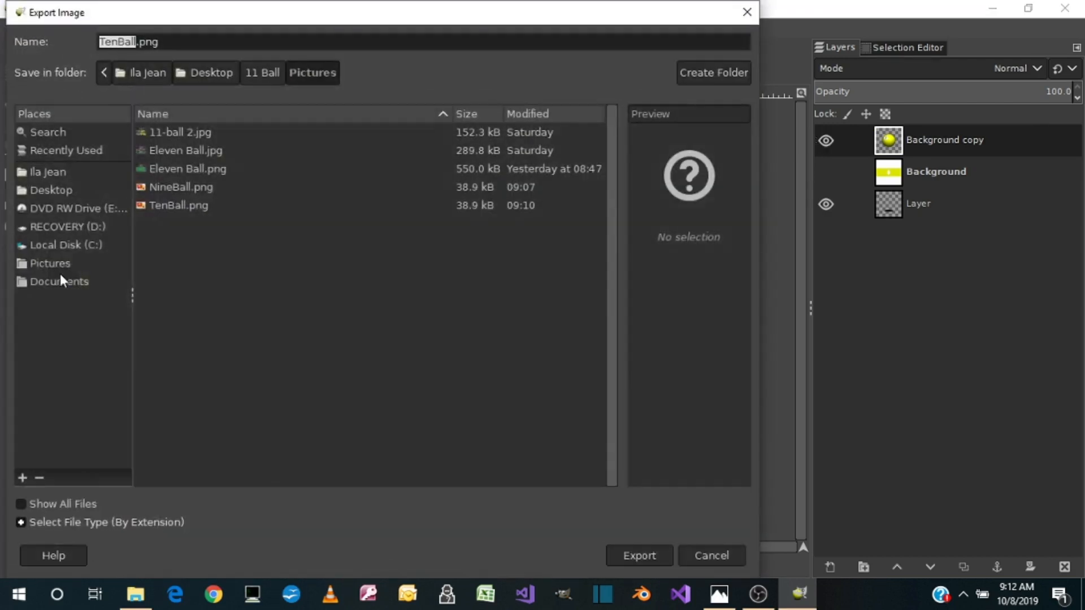
{"action": "type", "text": "On"}
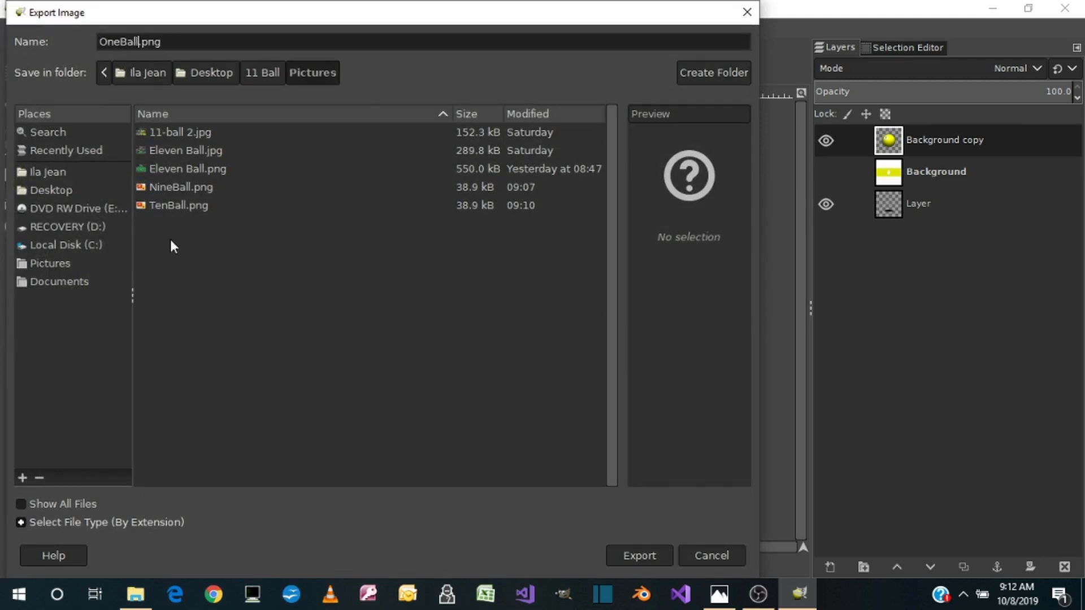
{"action": "left_click", "coordinate": [638, 555]}
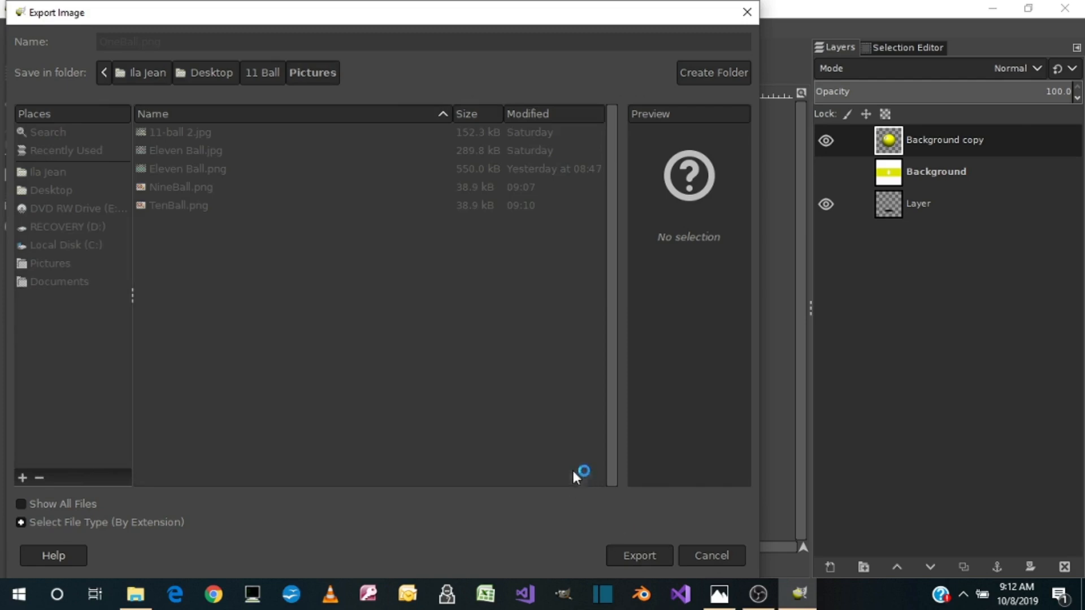
{"action": "left_click", "coordinate": [552, 483]}
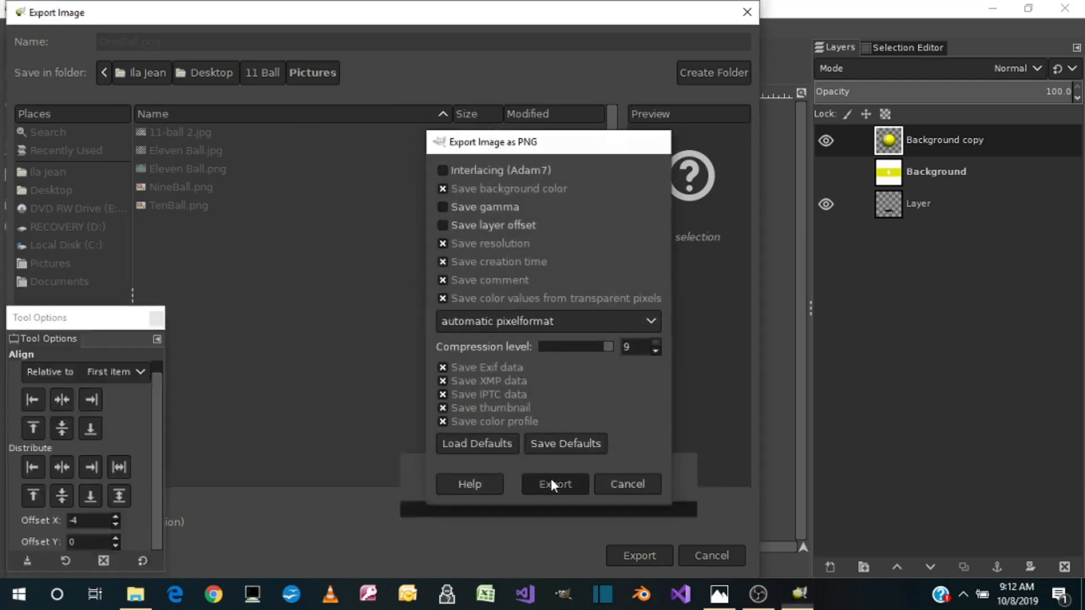
Replace the rendered one ball layer with a visible duplicate of the Background texture layer
{"action": "right_click", "coordinate": [933, 142]}
{"action": "left_click", "coordinate": [836, 226]}
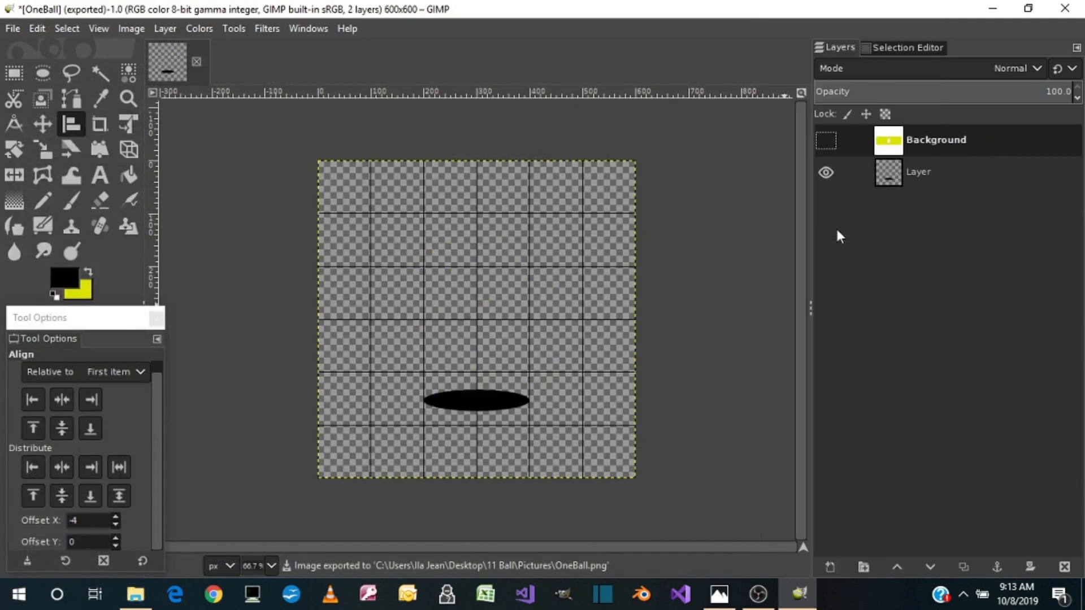
{"action": "right_click", "coordinate": [924, 138]}
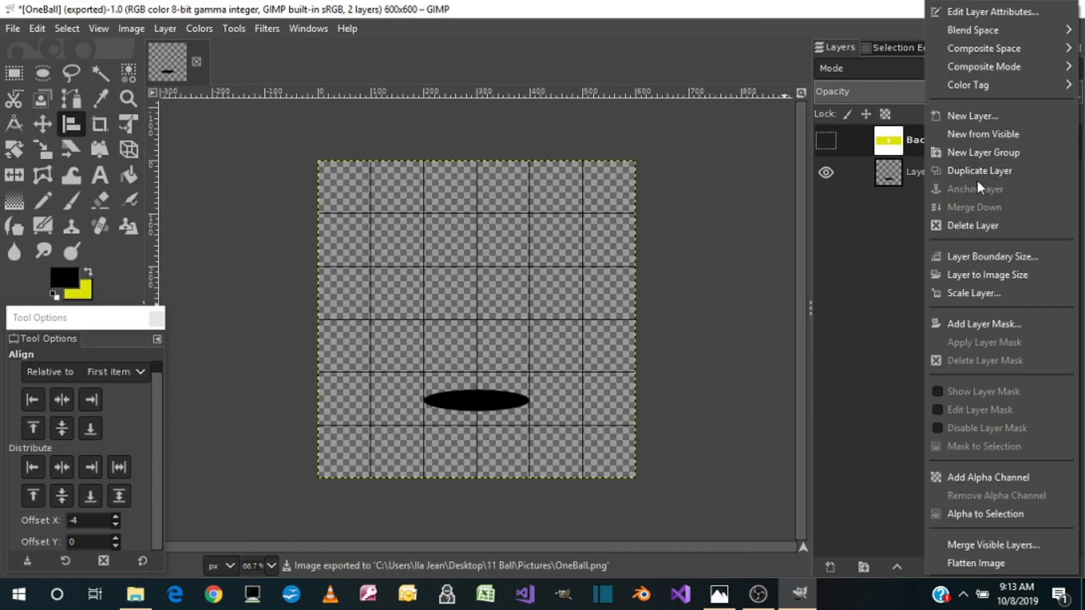
{"action": "left_click", "coordinate": [978, 171]}
{"action": "left_click", "coordinate": [826, 141]}
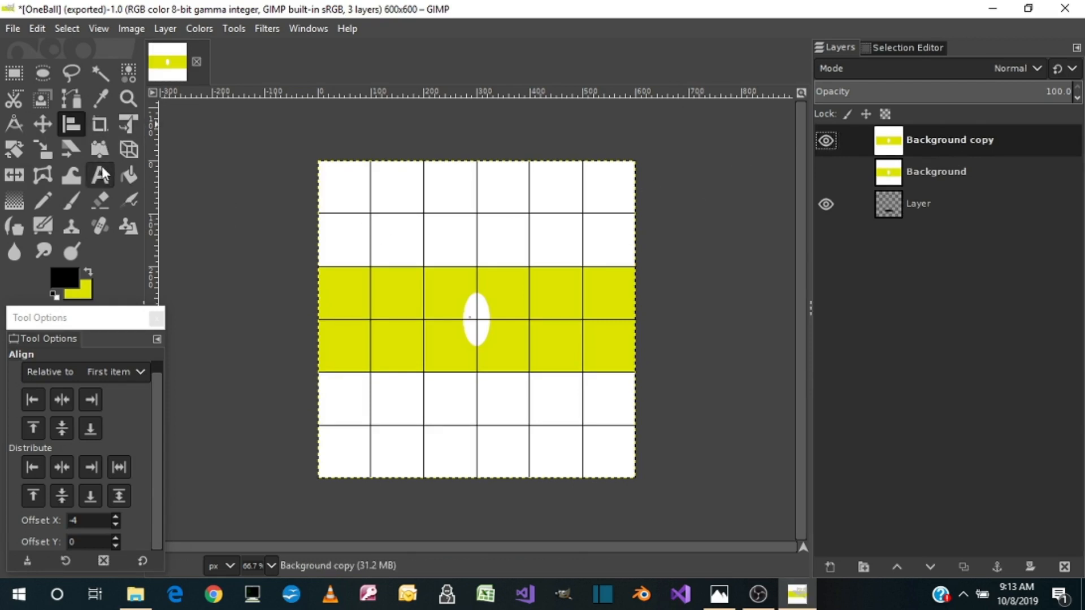
Set the foreground colour to the saved blue swatch, 0200e3
{"action": "left_click", "coordinate": [88, 271]}
{"action": "left_click", "coordinate": [78, 276]}
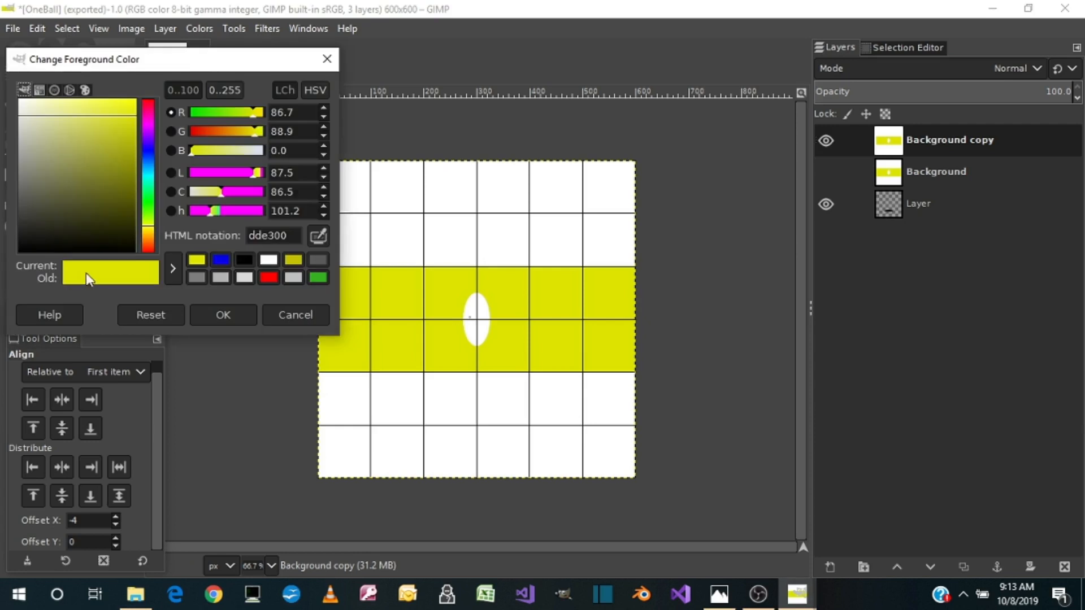
{"action": "left_click", "coordinate": [222, 259]}
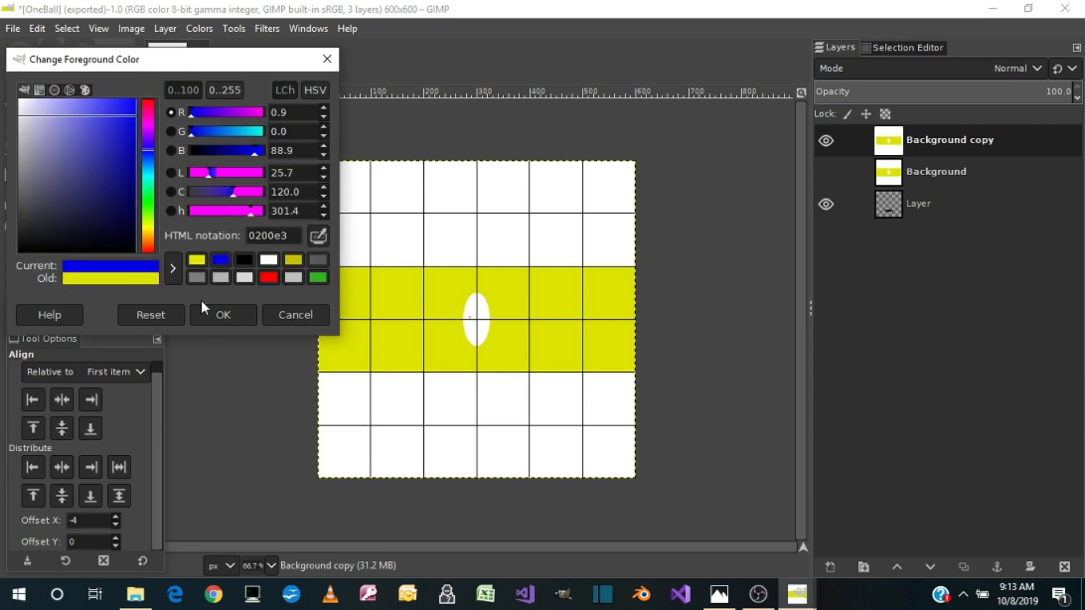
{"action": "left_click", "coordinate": [218, 309]}
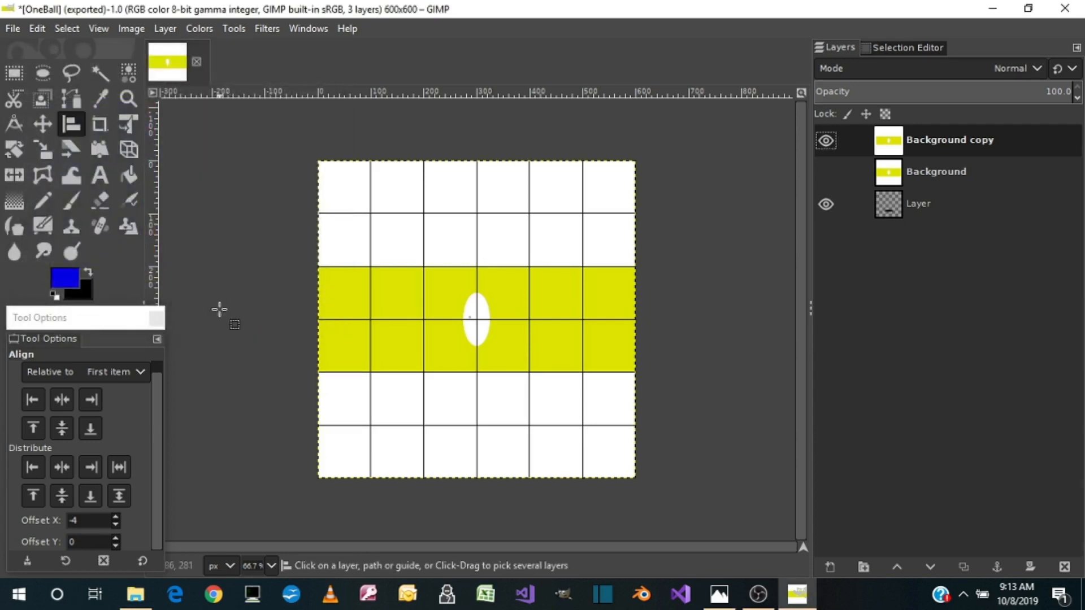
Bucket-fill the yellow stripe and both white bands of Background copy with blue, leaving the central oval white
{"action": "left_click", "coordinate": [130, 176]}
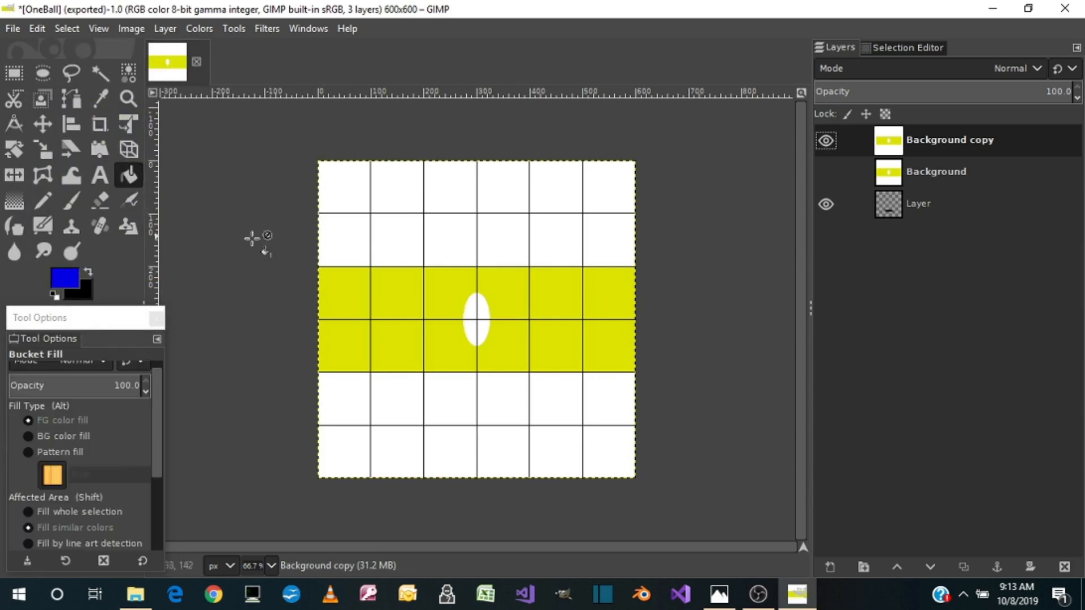
{"action": "left_click", "coordinate": [363, 222]}
{"action": "left_click", "coordinate": [362, 299]}
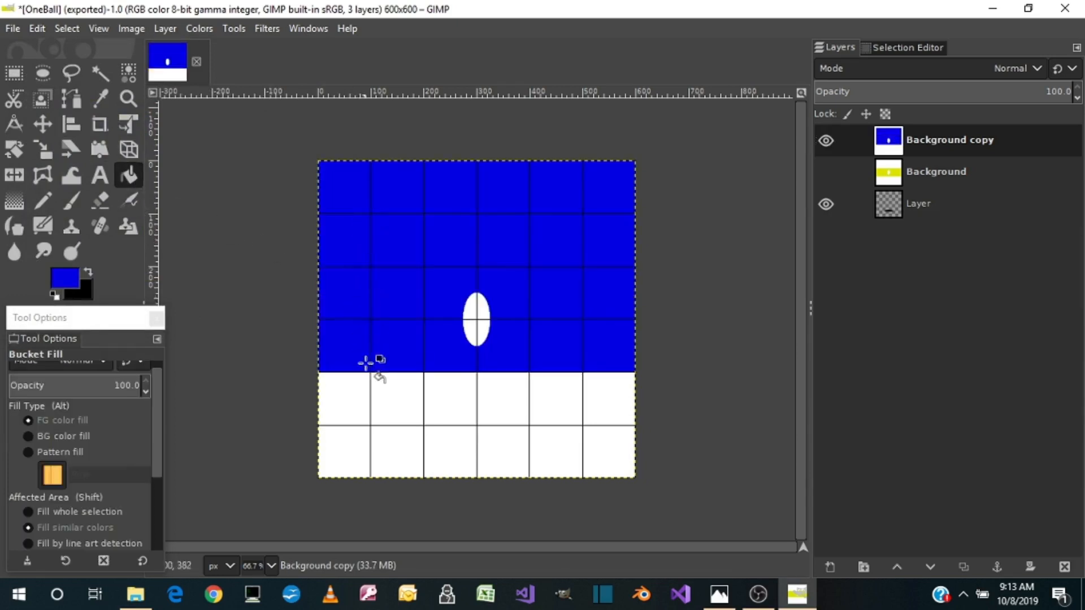
{"action": "left_click", "coordinate": [375, 412]}
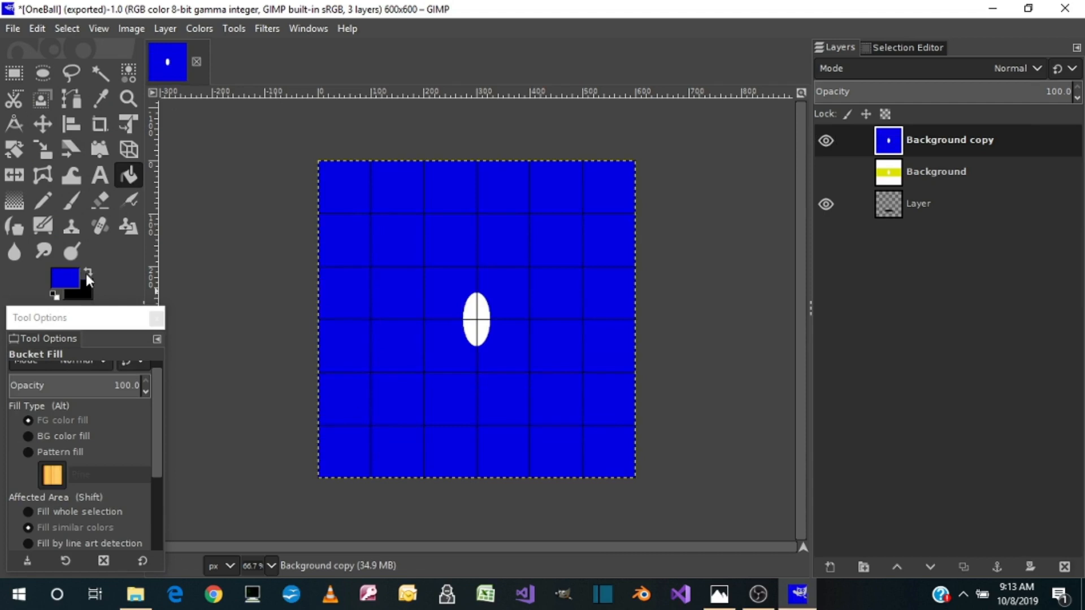
Add a black 2 in 90 px Arial Bold over the white oval and crop its layer to content
{"action": "left_click", "coordinate": [100, 176]}
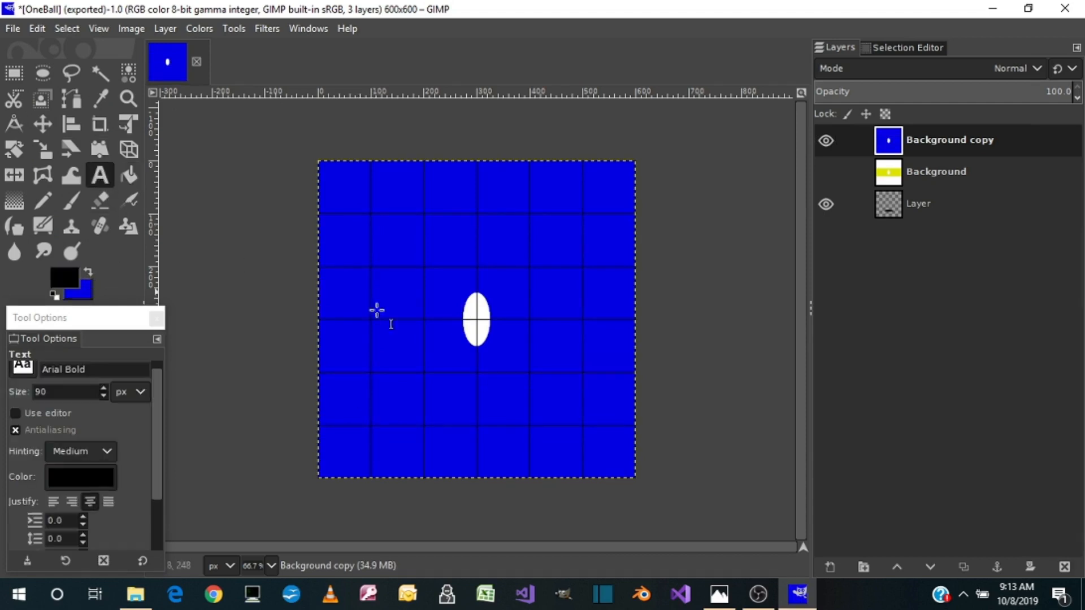
{"action": "left_click_drag", "start_coordinate": [460, 296], "coordinate": [497, 343]}
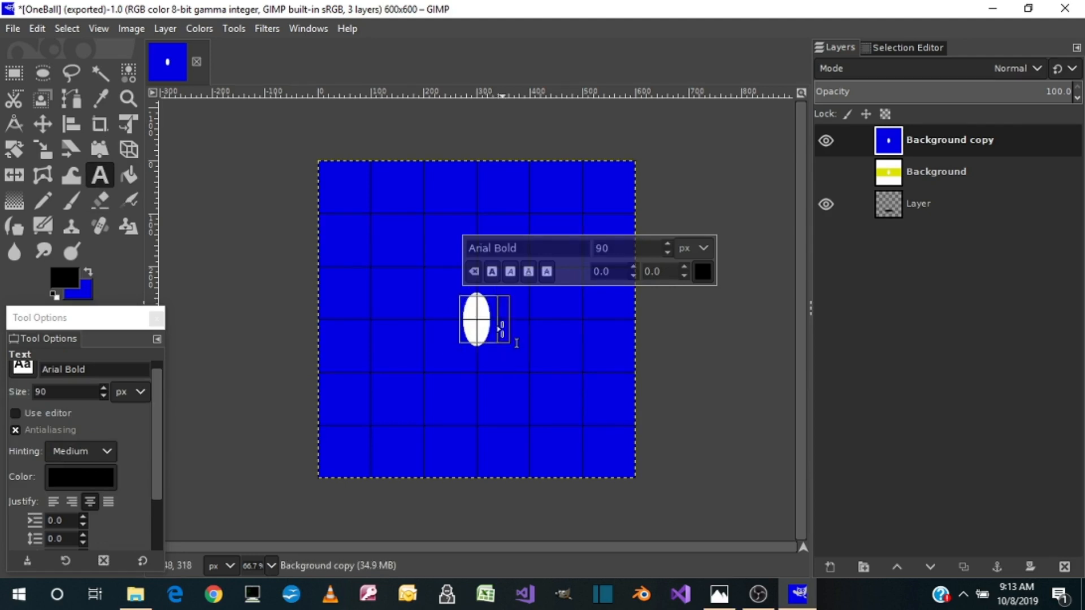
{"action": "type", "text": "2"}
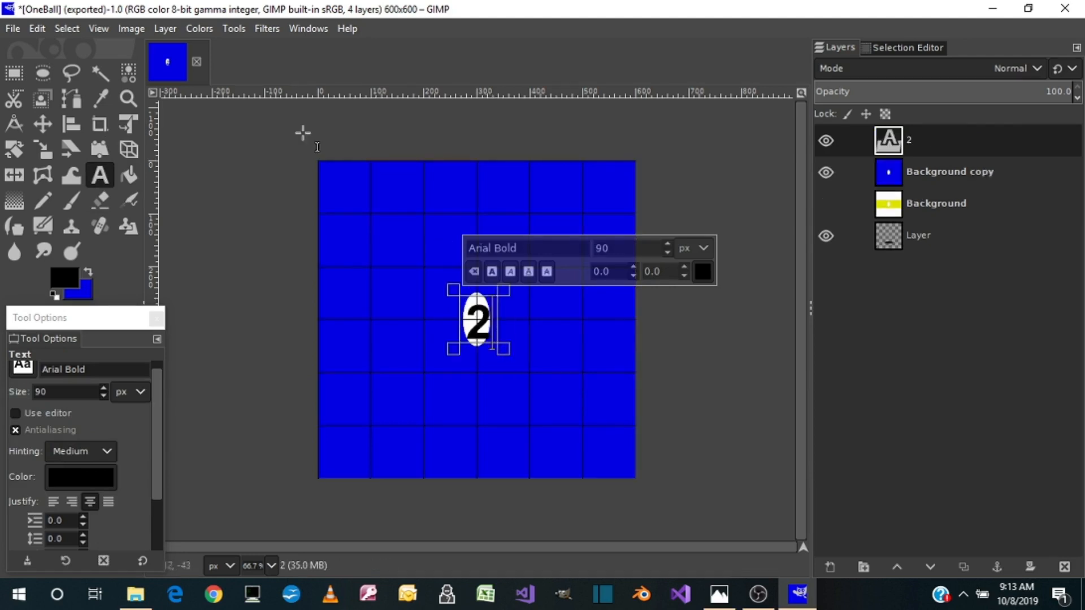
{"action": "left_click", "coordinate": [165, 28]}
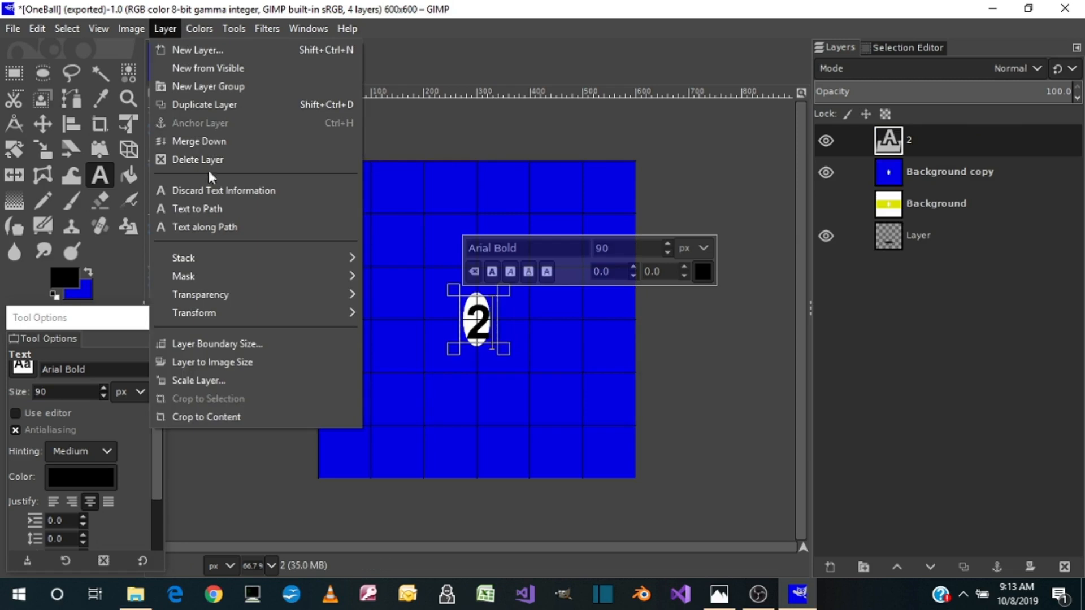
{"action": "left_click", "coordinate": [202, 417]}
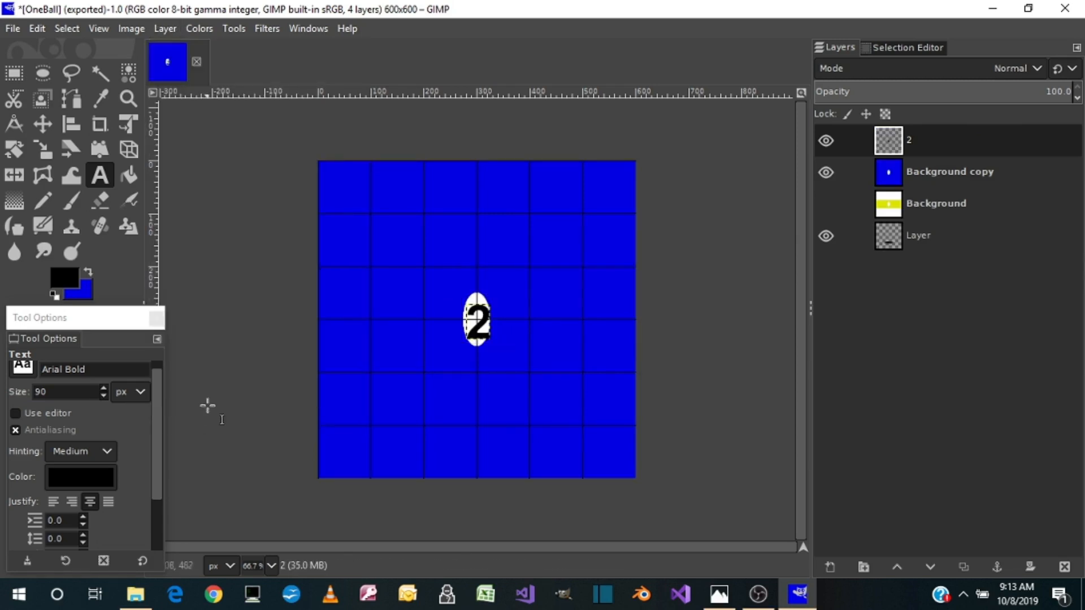
Scale the 2 layer to 19 px wide and 82 px high
{"action": "left_click", "coordinate": [44, 149]}
{"action": "left_click", "coordinate": [480, 327]}
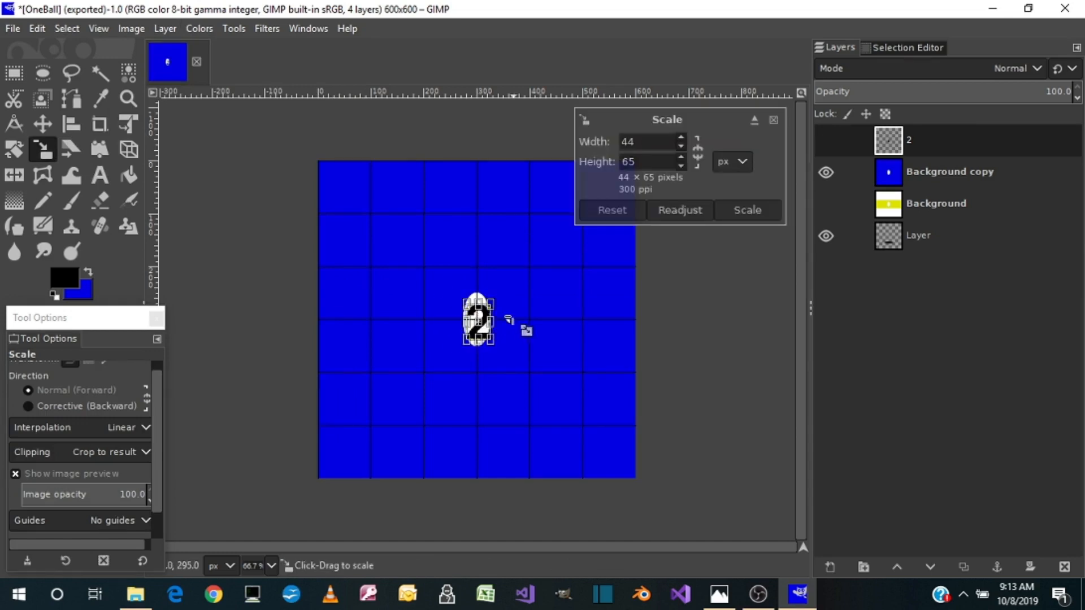
{"action": "mouse_move", "coordinate": [495, 312]}
{"action": "left_mouse_down"}
{"action": "mouse_move", "coordinate": [502, 330]}
{"action": "mouse_move", "coordinate": [486, 310]}
{"action": "left_mouse_up"}
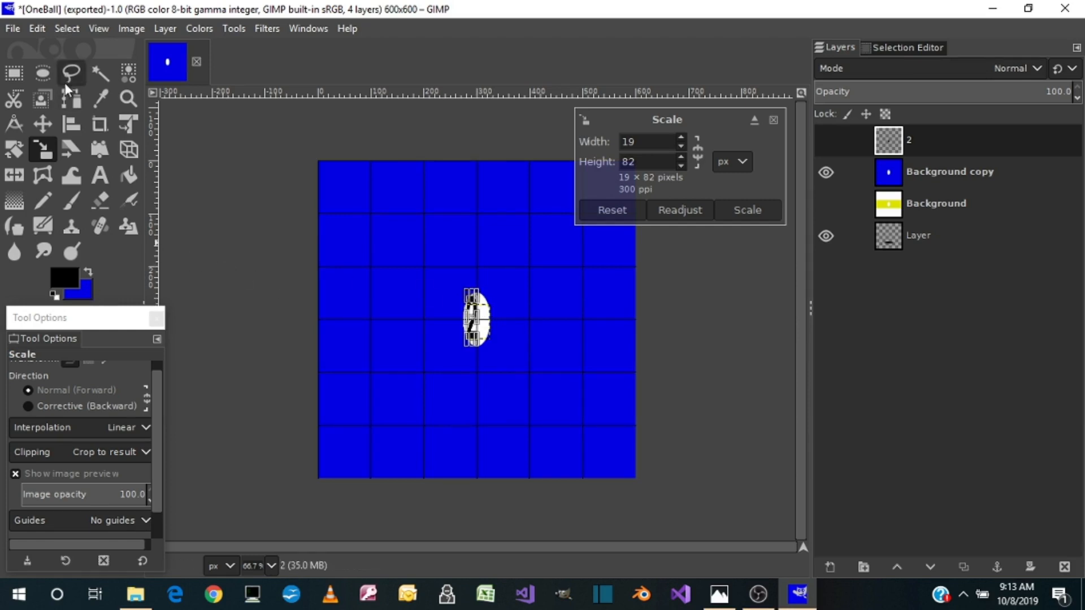
Align the narrowed 2 layer to the horizontal and vertical centre of the white oval
{"action": "left_click", "coordinate": [72, 128]}
{"action": "left_click", "coordinate": [485, 340]}
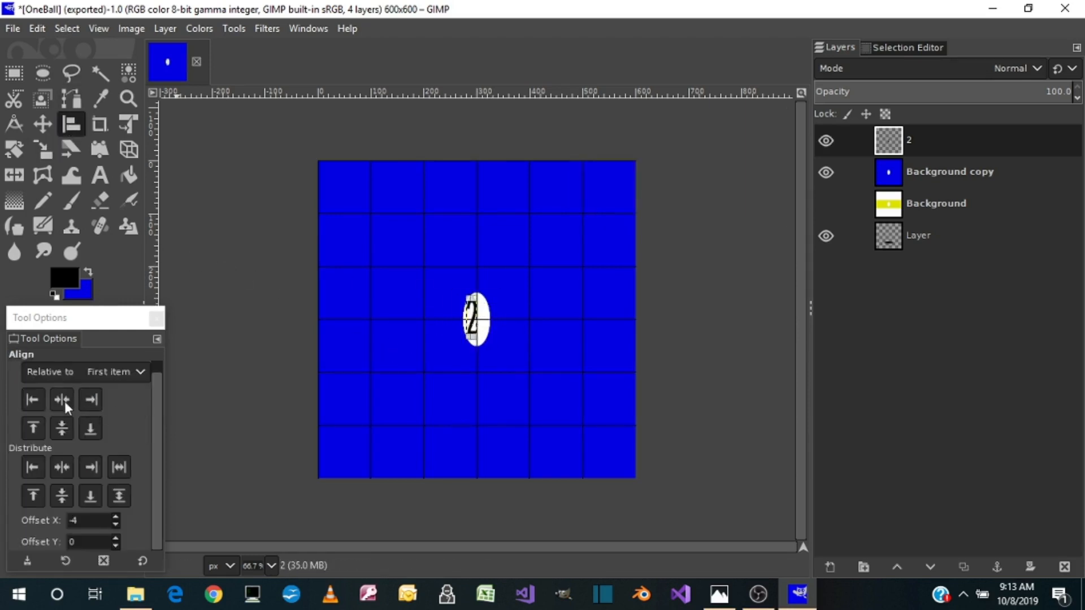
{"action": "left_click", "coordinate": [63, 401]}
{"action": "left_click", "coordinate": [61, 428]}
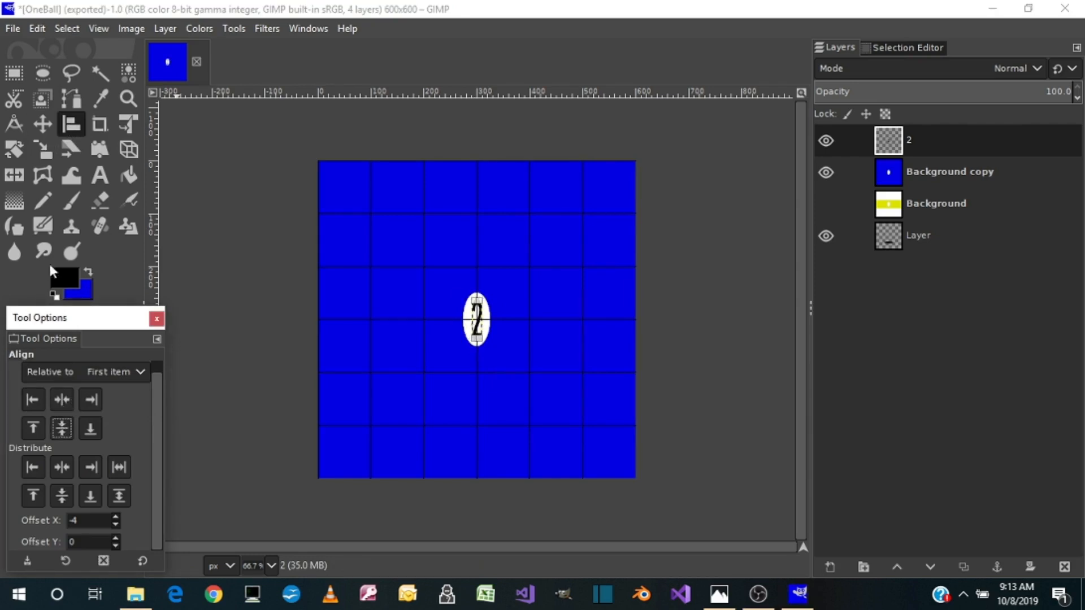
Merge the 2 layer down into Background copy and map the result onto a sphere with Map Object
{"action": "left_click", "coordinate": [41, 148]}
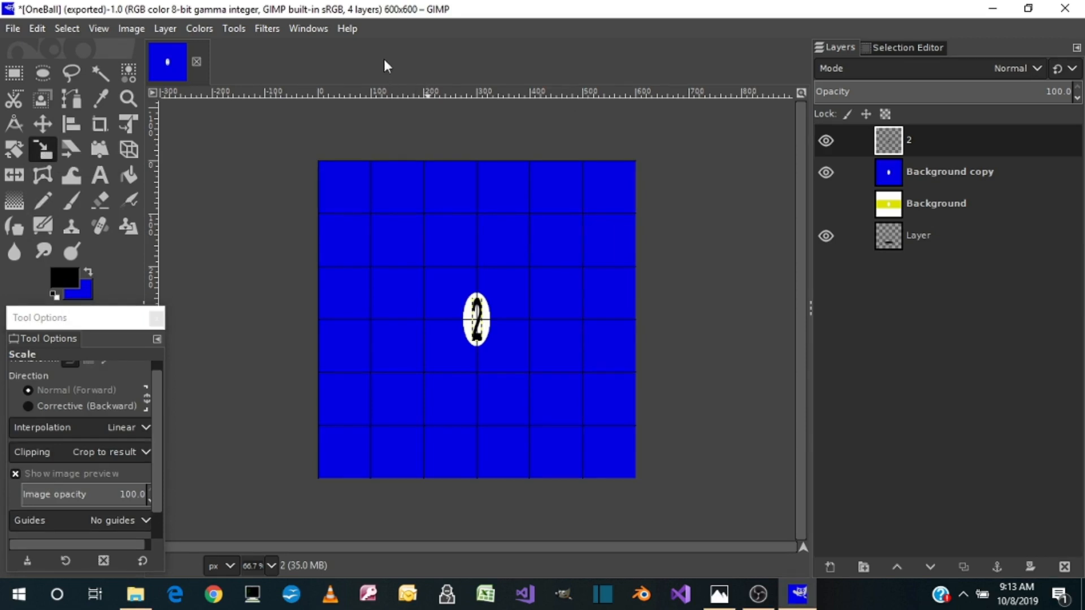
{"action": "right_click", "coordinate": [920, 137]}
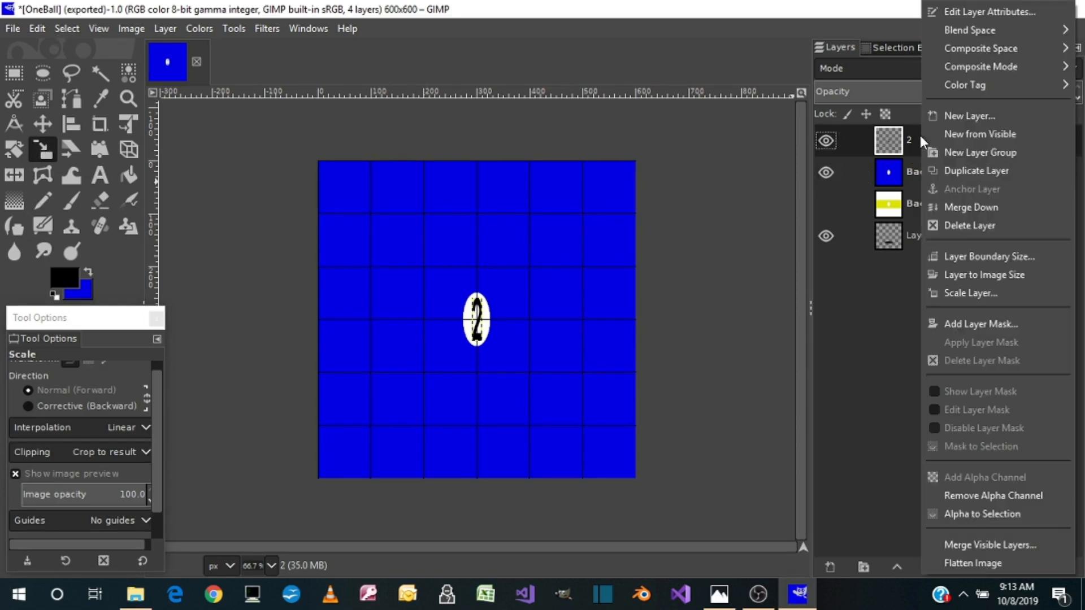
{"action": "left_click", "coordinate": [971, 212]}
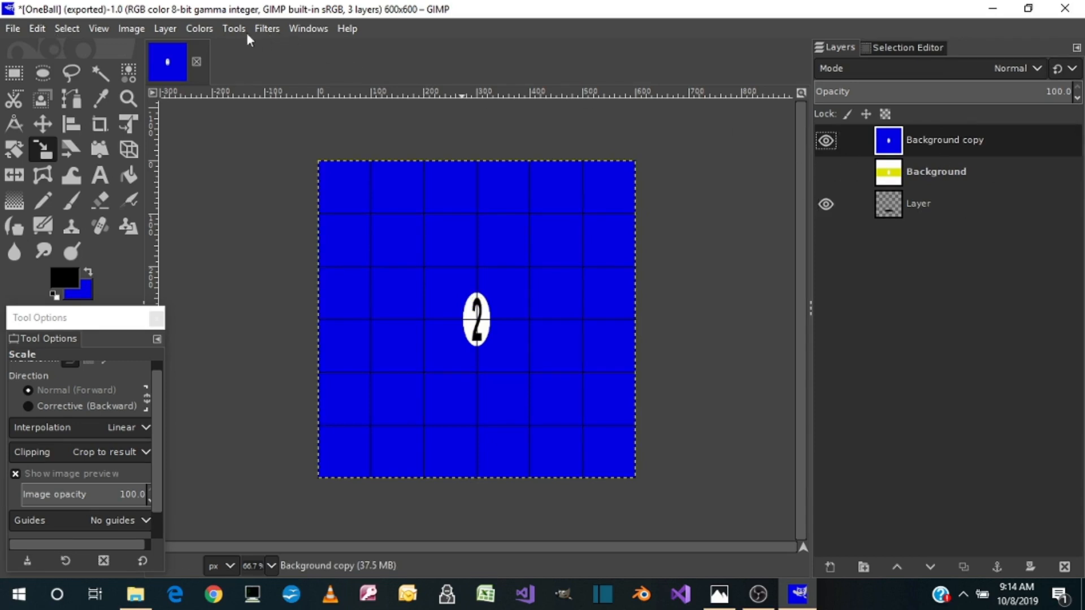
{"action": "left_click", "coordinate": [266, 29]}
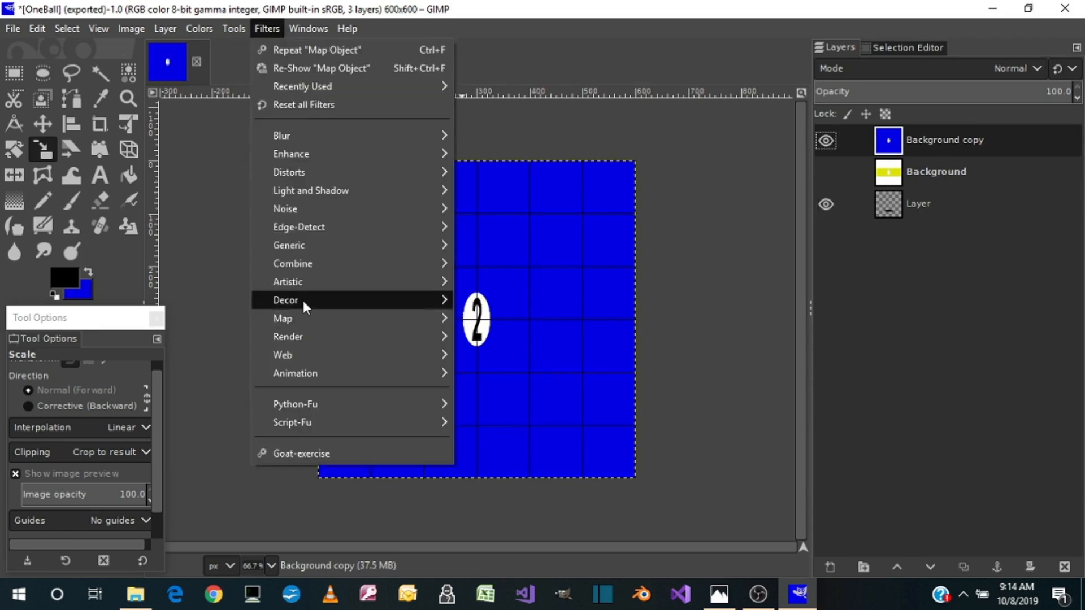
{"action": "mouse_move", "coordinate": [297, 315]}
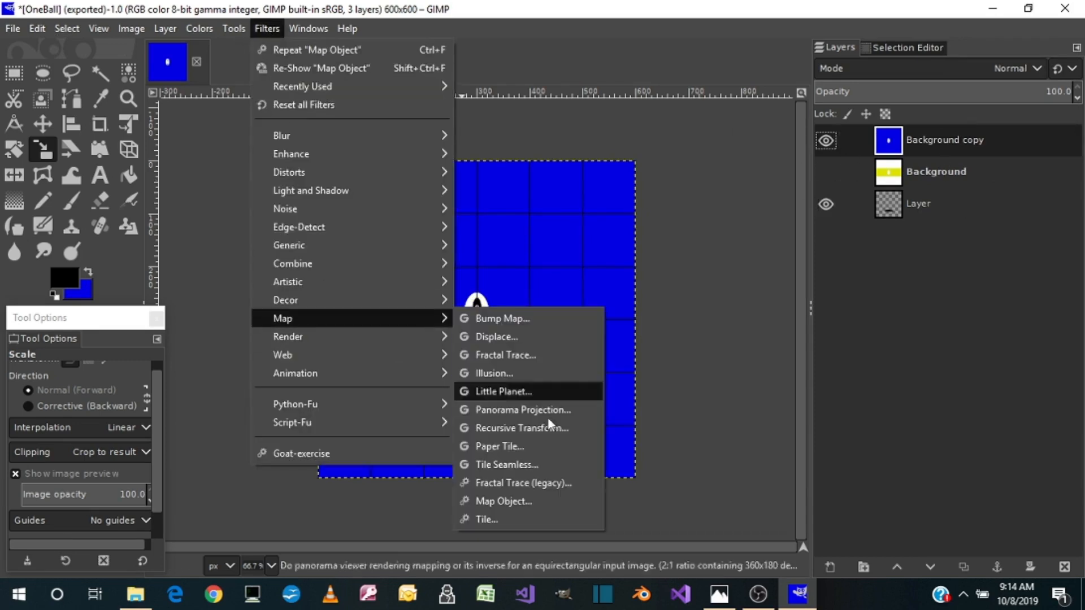
{"action": "left_click", "coordinate": [522, 502]}
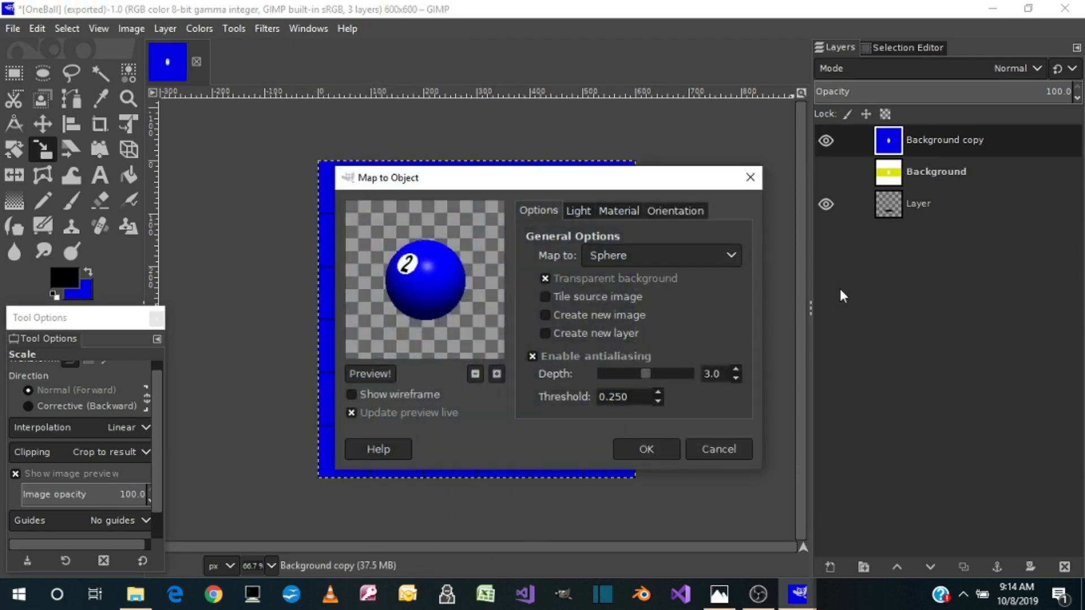
{"action": "left_click", "coordinate": [647, 448]}
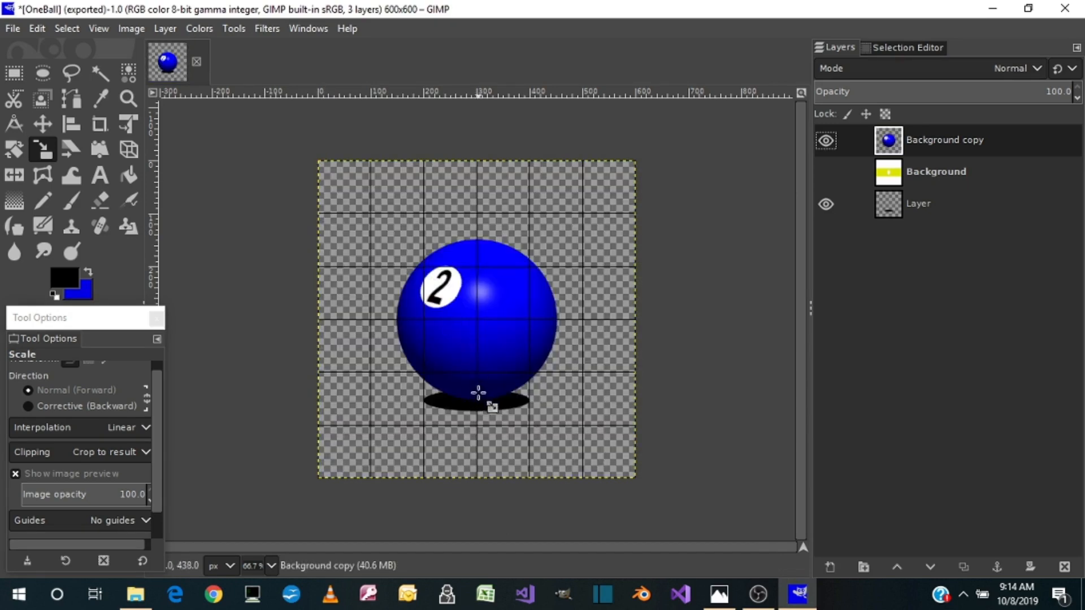
Export the blue two ball as TwoBall.png in the Pictures folder, keeping the PNG options
{"action": "left_click", "coordinate": [12, 28]}
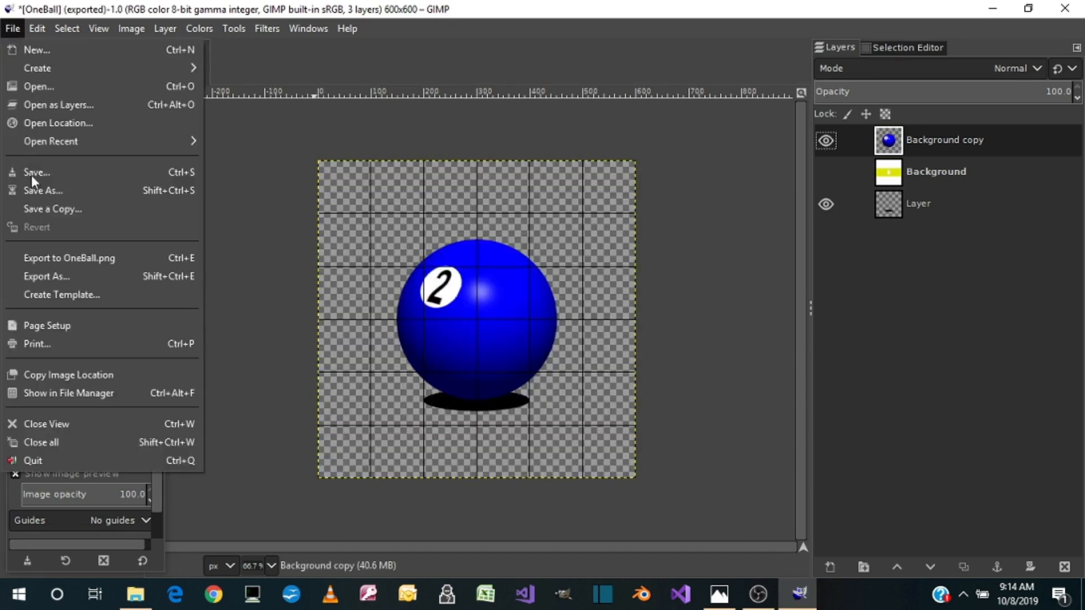
{"action": "left_click", "coordinate": [49, 270]}
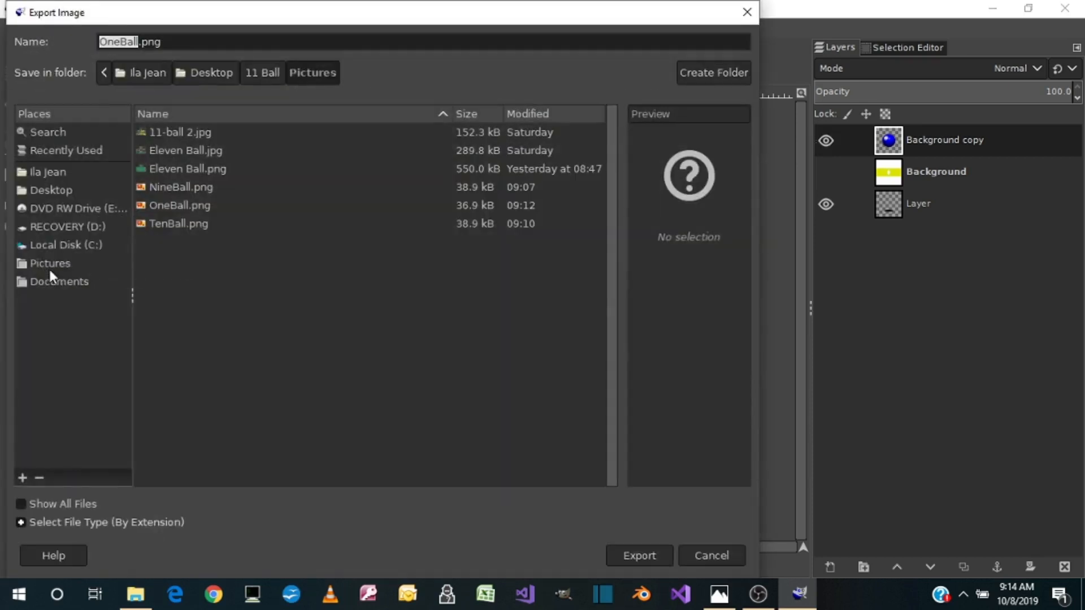
{"action": "type", "text": "Two"}
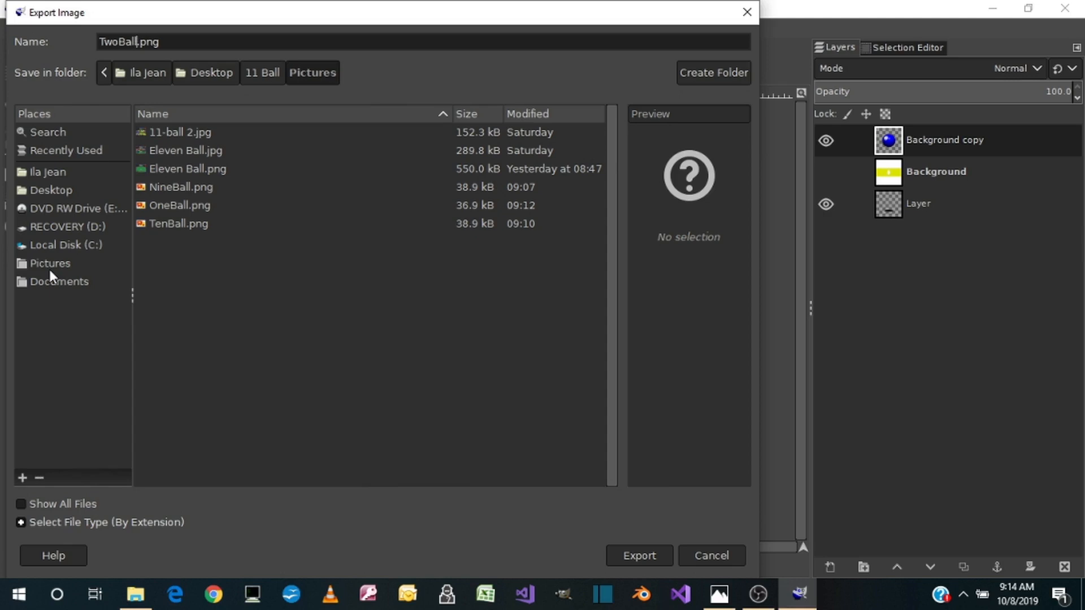
{"action": "left_click", "coordinate": [646, 558]}
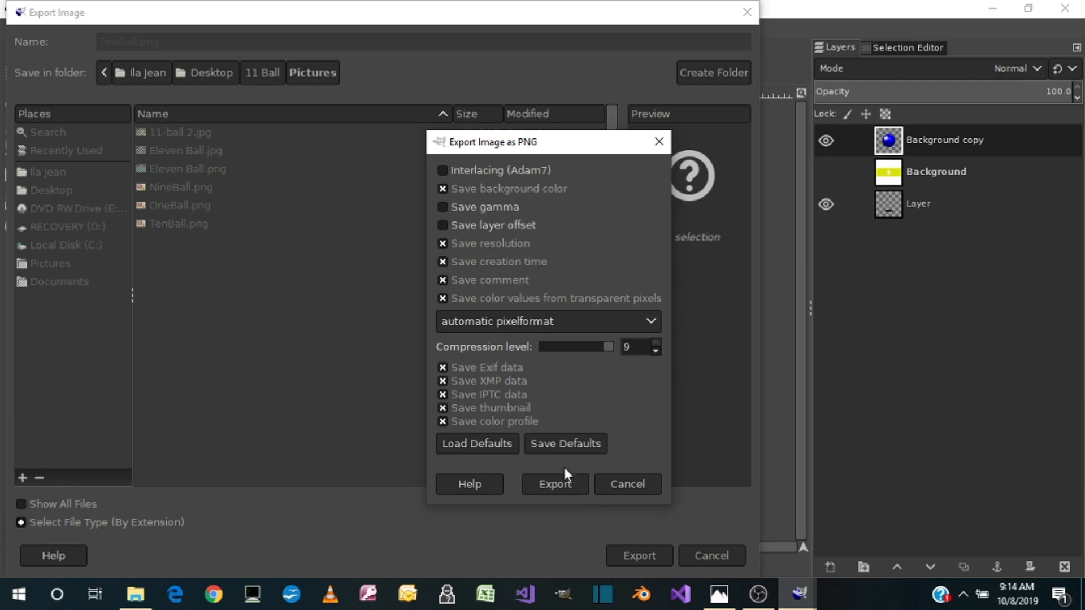
{"action": "left_click", "coordinate": [561, 485]}
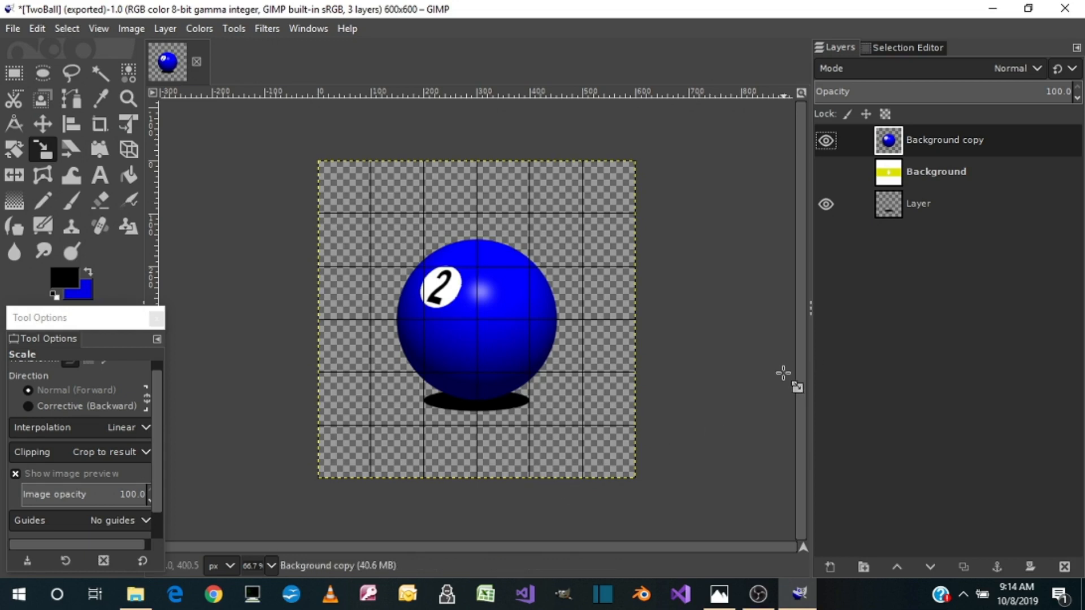
Replace the blue ball layer with a visible duplicate of Background and bucket-fill its stripe and bands with red, leaving the oval white
{"action": "right_click", "coordinate": [937, 142]}
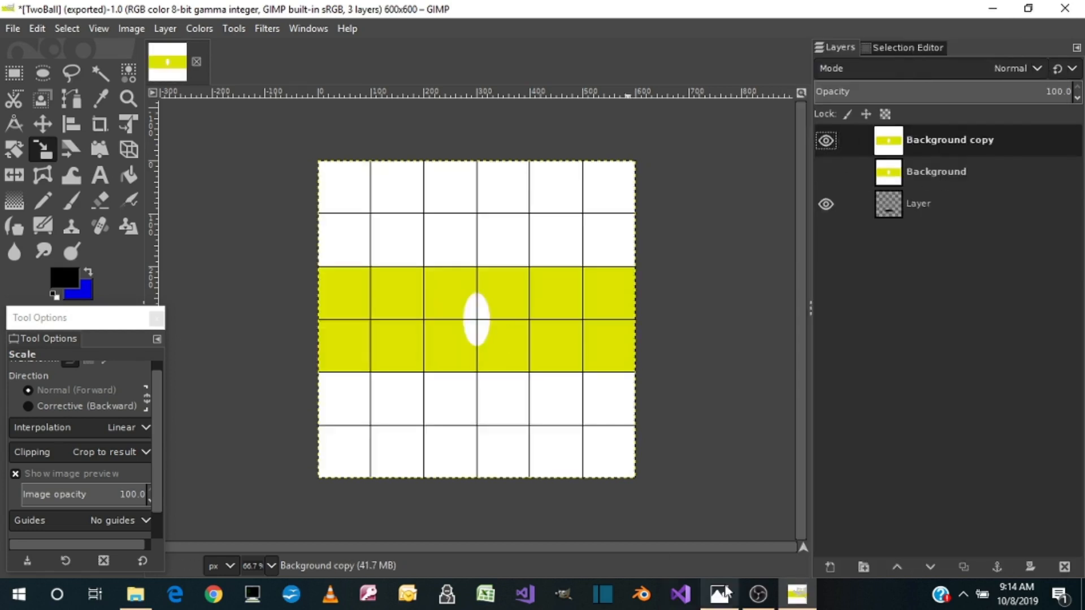
{"action": "left_click", "coordinate": [88, 271]}
{"action": "left_click", "coordinate": [64, 278]}
{"action": "left_click_drag", "start_coordinate": [255, 152], "coordinate": [190, 152]}
{"action": "left_click_drag", "start_coordinate": [191, 114], "coordinate": [255, 116]}
{"action": "left_click", "coordinate": [224, 317]}
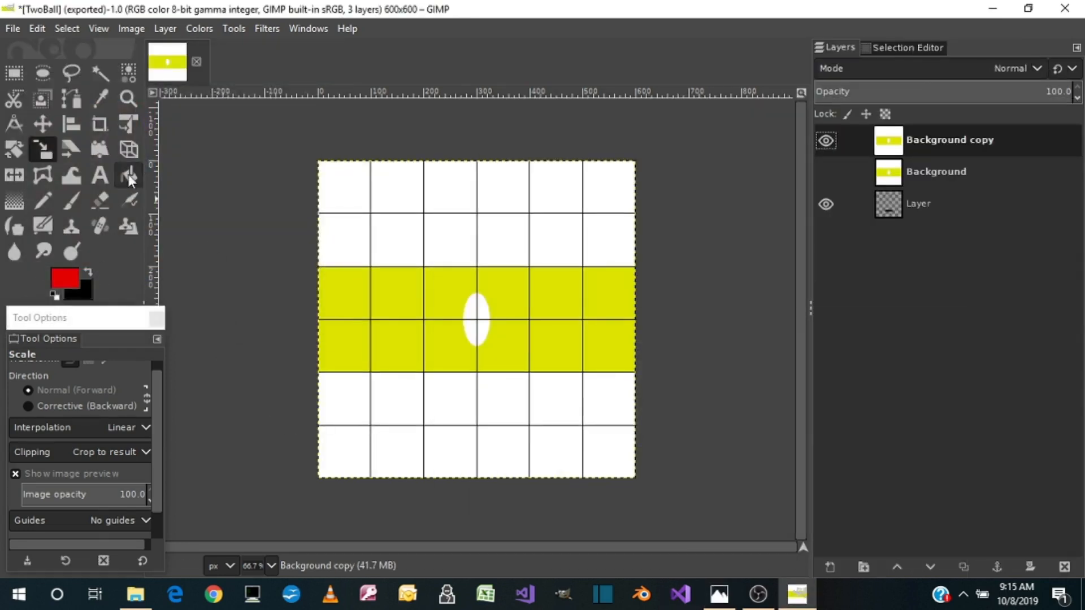
{"action": "left_click", "coordinate": [128, 175]}
{"action": "left_click", "coordinate": [398, 320]}
Add a black 3 over the white oval on the red texture and crop its layer to content
{"action": "left_click", "coordinate": [88, 271]}
{"action": "left_click", "coordinate": [100, 176]}
{"action": "mouse_move", "coordinate": [452, 292]}
{"action": "left_mouse_down"}
{"action": "mouse_move", "coordinate": [498, 346]}
{"action": "mouse_move", "coordinate": [475, 340]}
{"action": "left_mouse_up"}
{"action": "type", "text": "3"}
{"action": "left_click", "coordinate": [165, 28]}
{"action": "left_click", "coordinate": [195, 419]}
Scale the 3 layer narrower and taller so it fits inside the white oval
{"action": "left_click", "coordinate": [43, 150]}
{"action": "left_click", "coordinate": [474, 334]}
{"action": "left_click_drag", "start_coordinate": [462, 319], "coordinate": [468, 320]}
{"action": "left_click_drag", "start_coordinate": [493, 324], "coordinate": [480, 297]}
Align the 3 layer to the horizontal and vertical centre of the white oval
{"action": "left_click", "coordinate": [72, 124]}
{"action": "left_click", "coordinate": [477, 317]}
{"action": "left_click", "coordinate": [62, 400]}
{"action": "left_click", "coordinate": [62, 428]}
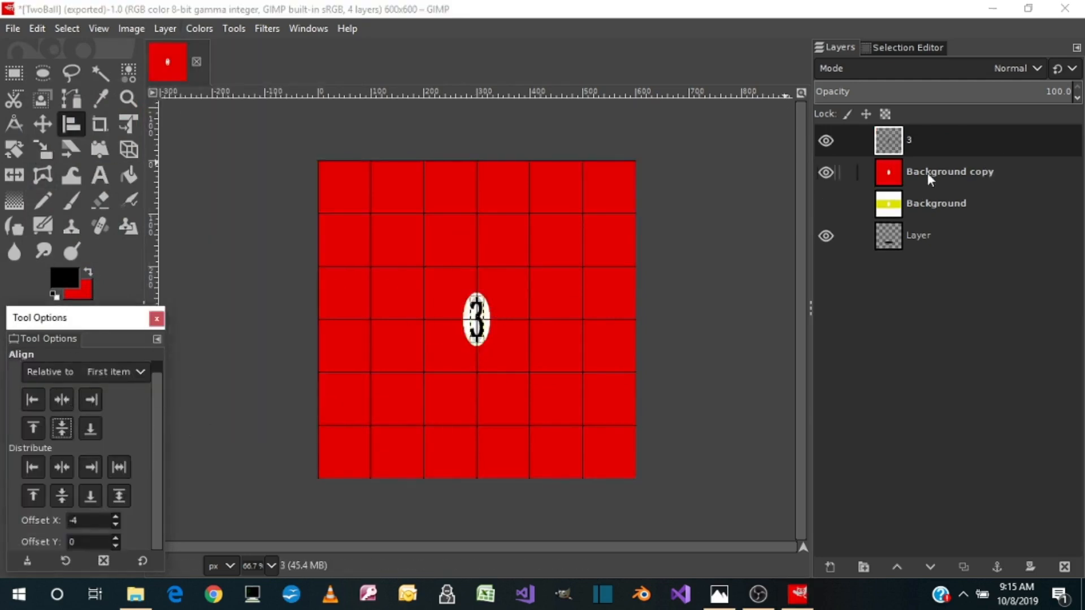
{"action": "right_click", "coordinate": [926, 173]}
{"action": "left_click", "coordinate": [971, 207]}
{"action": "left_click", "coordinate": [267, 28]}
{"action": "left_click", "coordinate": [500, 499]}
{"action": "right_click", "coordinate": [908, 140]}
{"action": "left_click", "coordinate": [880, 226]}
{"action": "key", "text": "ctrl+z"}
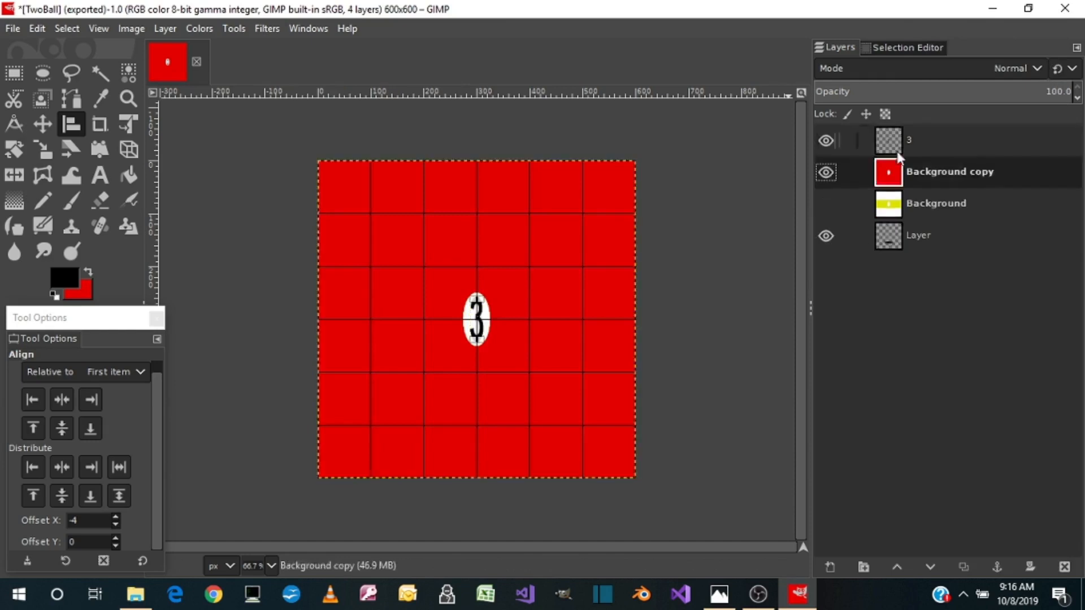
Merge the 3 layer down into Background copy and map the red texture onto a sphere with Map Object
{"action": "right_click", "coordinate": [923, 141]}
{"action": "left_click", "coordinate": [974, 207]}
{"action": "left_click", "coordinate": [267, 28]}
{"action": "mouse_move", "coordinate": [280, 321]}
{"action": "left_click", "coordinate": [497, 500]}
Export the red three ball as ThreeBall.png, keeping the PNG options
{"action": "left_click", "coordinate": [12, 28]}
{"action": "left_click", "coordinate": [43, 272]}
{"action": "type", "text": "ThreeBall"}
{"action": "left_click", "coordinate": [643, 553]}
{"action": "left_click", "coordinate": [554, 484]}
Replace the red ball layer with a visible duplicate of the Background layer
{"action": "right_click", "coordinate": [930, 138]}
{"action": "left_click", "coordinate": [980, 226]}
{"action": "right_click", "coordinate": [932, 141]}
{"action": "left_click", "coordinate": [950, 172]}
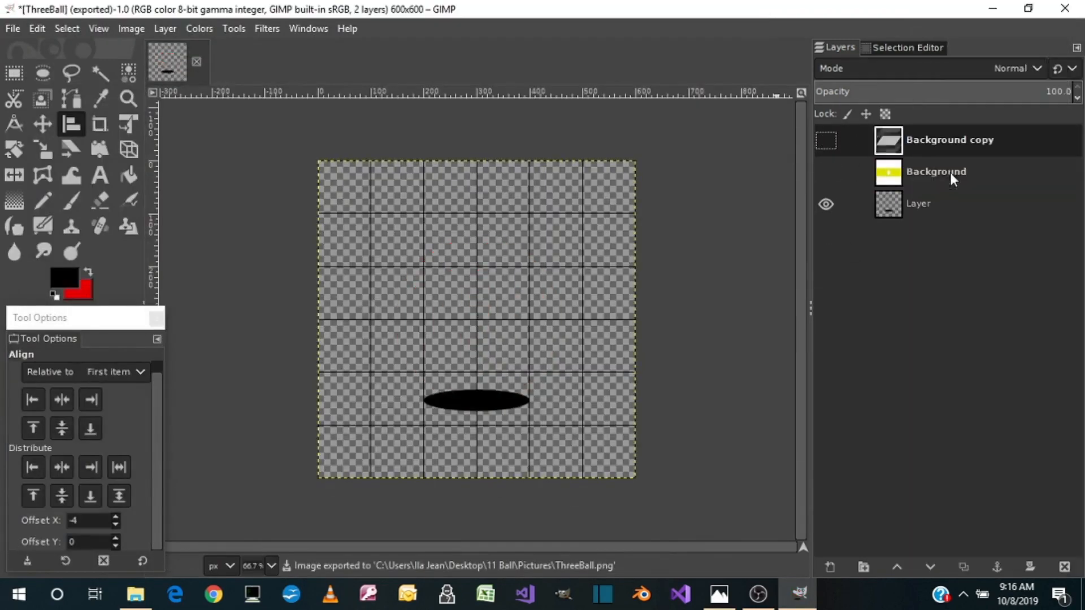
{"action": "left_click", "coordinate": [825, 140]}
Set the foreground colour to purple 6605ae, sampling it from the reference picture
{"action": "left_click", "coordinate": [88, 272]}
{"action": "left_click", "coordinate": [67, 279]}
{"action": "left_click", "coordinate": [717, 597]}
{"action": "left_click", "coordinate": [318, 236]}
{"action": "left_click", "coordinate": [678, 320]}
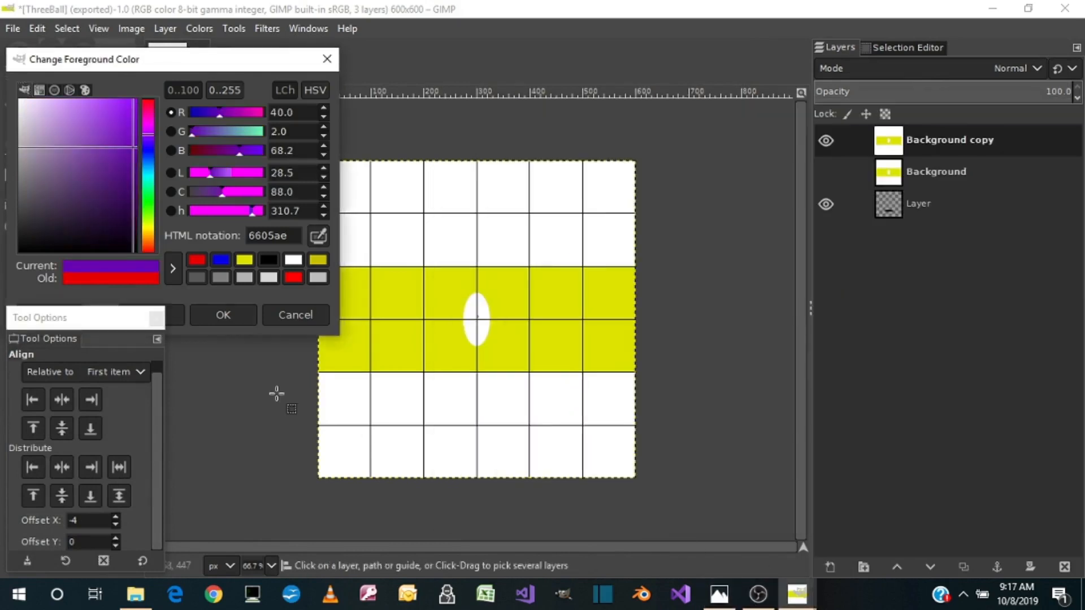
{"action": "left_click", "coordinate": [223, 315]}
Bucket-fill the stripe and both white bands of Background copy with purple, leaving the central oval white
{"action": "left_click", "coordinate": [128, 175]}
{"action": "left_click", "coordinate": [399, 240]}
{"action": "left_click", "coordinate": [399, 319]}
Add a black 4 over the white oval on the purple texture and crop its layer to content
{"action": "left_click", "coordinate": [88, 272]}
{"action": "left_click", "coordinate": [100, 175]}
{"action": "left_click_drag", "start_coordinate": [449, 292], "coordinate": [478, 346]}
{"action": "type", "text": "4"}
{"action": "left_click", "coordinate": [165, 28]}
{"action": "left_click", "coordinate": [207, 417]}
Scale the 4 layer to fit the white oval and align it to the horizontal and vertical centre
{"action": "left_click", "coordinate": [43, 150]}
{"action": "left_click", "coordinate": [477, 320]}
{"action": "left_click_drag", "start_coordinate": [478, 297], "coordinate": [480, 343]}
{"action": "left_click", "coordinate": [71, 125]}
{"action": "left_click", "coordinate": [480, 323]}
{"action": "left_click", "coordinate": [61, 402]}
{"action": "left_click", "coordinate": [61, 429]}
Rescale the 4 layer and realign it horizontally and vertically to the centre of the white oval
{"action": "left_click", "coordinate": [43, 149]}
{"action": "left_click", "coordinate": [477, 319]}
{"action": "left_click", "coordinate": [71, 124]}
{"action": "left_click", "coordinate": [478, 321]}
{"action": "left_click", "coordinate": [61, 402]}
{"action": "left_click", "coordinate": [61, 428]}
Merge the 4 layer down into Background copy and map the purple texture onto a sphere with Map Object
{"action": "left_click", "coordinate": [42, 150]}
{"action": "right_click", "coordinate": [949, 141]}
{"action": "left_click", "coordinate": [973, 211]}
{"action": "left_click", "coordinate": [267, 28]}
{"action": "mouse_move", "coordinate": [291, 318]}
{"action": "left_click", "coordinate": [526, 502]}
{"action": "left_click", "coordinate": [648, 449]}
Export the purple four ball as FourBall.png, keeping the PNG options
{"action": "left_click", "coordinate": [12, 28]}
{"action": "left_click", "coordinate": [40, 273]}
{"action": "type", "text": "FourBall"}
{"action": "left_click", "coordinate": [639, 557]}
{"action": "left_click", "coordinate": [582, 495]}
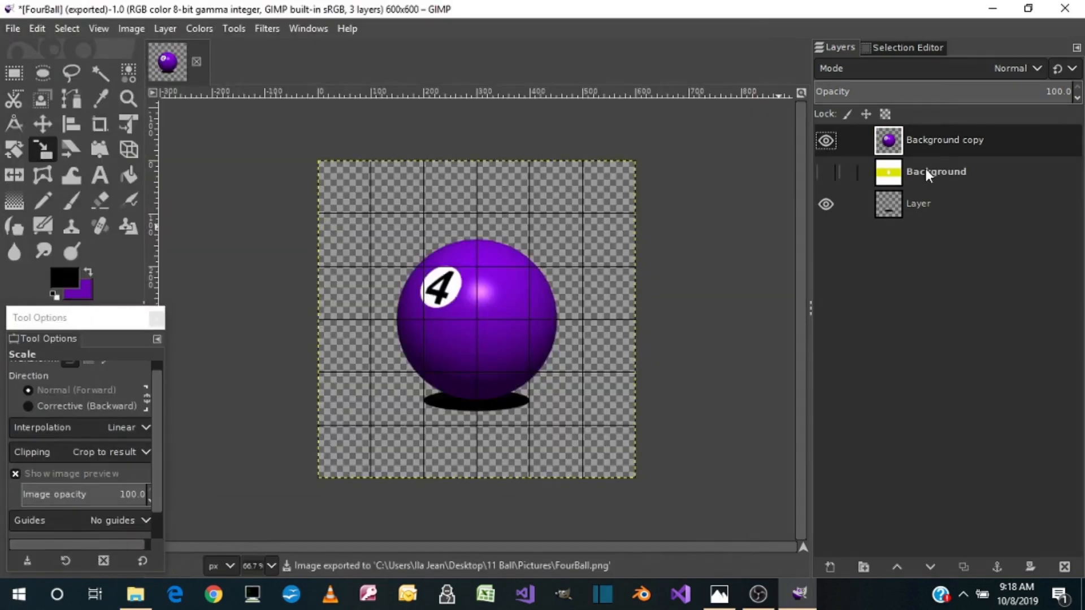
Replace the purple ball layer with a visible duplicate of the Background layer
{"action": "right_click", "coordinate": [938, 142]}
{"action": "left_click", "coordinate": [859, 228]}
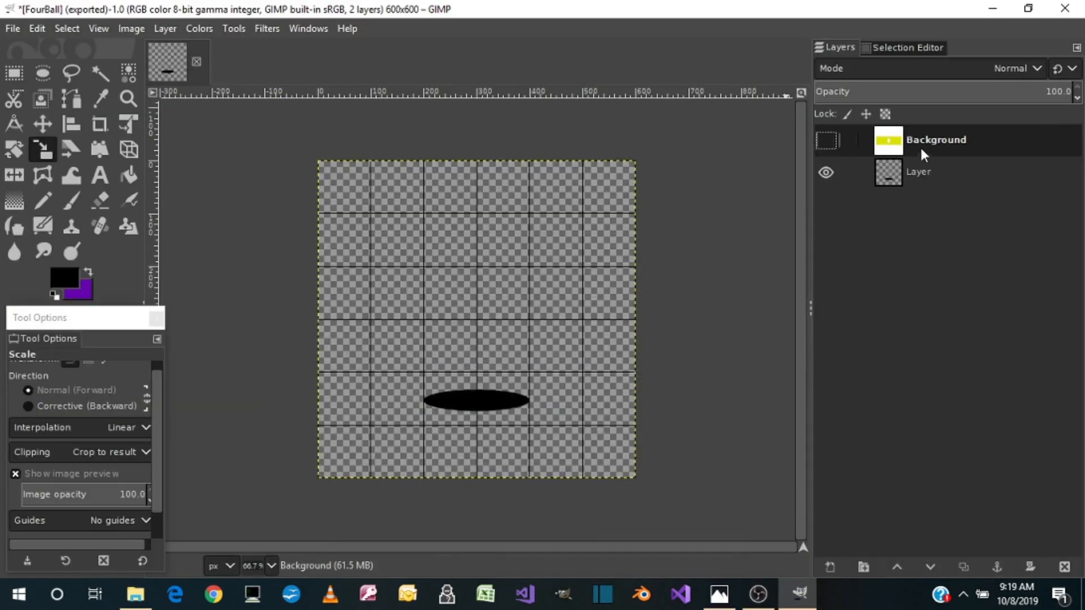
{"action": "right_click", "coordinate": [921, 144]}
{"action": "left_click", "coordinate": [972, 193]}
{"action": "left_click", "coordinate": [826, 141]}
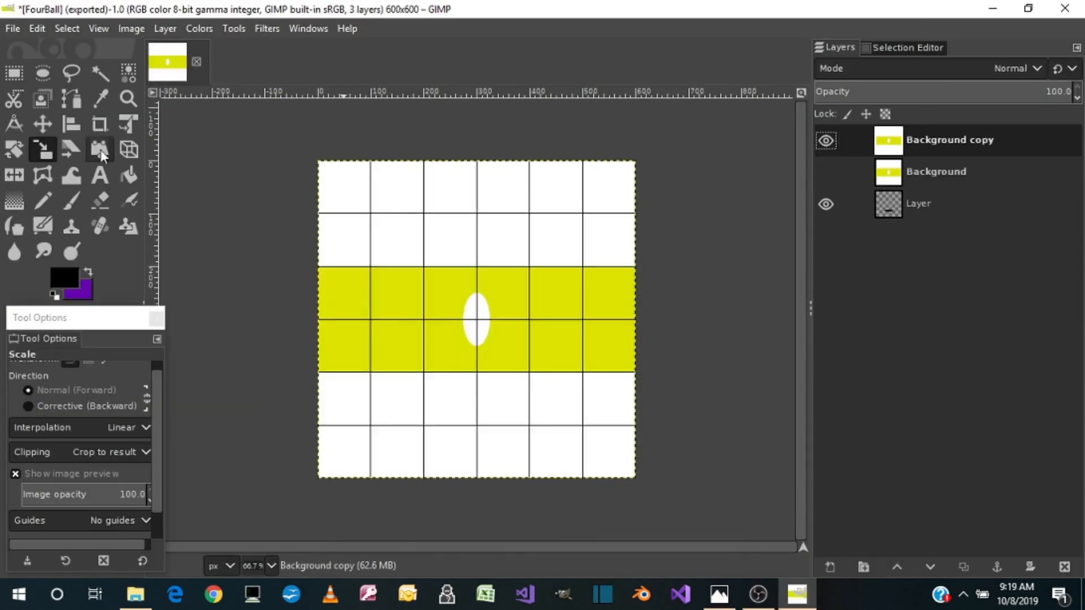
Set the foreground colour to an orange mixed with the hue and the red and green values, using the reference picture as guide
{"action": "left_click", "coordinate": [89, 272]}
{"action": "left_click", "coordinate": [64, 278]}
{"action": "left_click", "coordinate": [719, 594]}
{"action": "left_click", "coordinate": [148, 238]}
{"action": "left_click", "coordinate": [149, 238]}
{"action": "left_click_drag", "start_coordinate": [241, 114], "coordinate": [227, 133]}
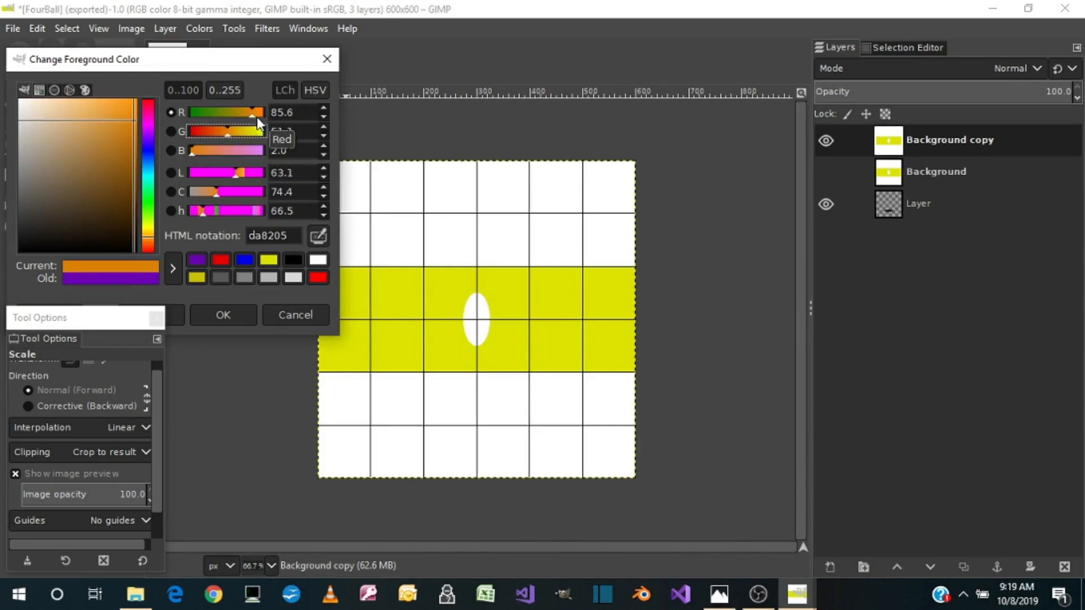
{"action": "left_click", "coordinate": [226, 315]}
Bucket-fill the stripe and white bands of Background copy with orange, leaving the oval white, and make black the foreground colour
{"action": "left_click", "coordinate": [129, 176]}
{"action": "left_click", "coordinate": [396, 237]}
{"action": "left_click", "coordinate": [396, 316]}
{"action": "left_click", "coordinate": [88, 272]}
{"action": "left_click", "coordinate": [100, 175]}
{"action": "left_click_drag", "start_coordinate": [449, 293], "coordinate": [503, 343]}
{"action": "type", "text": "5"}
{"action": "left_click", "coordinate": [165, 29]}
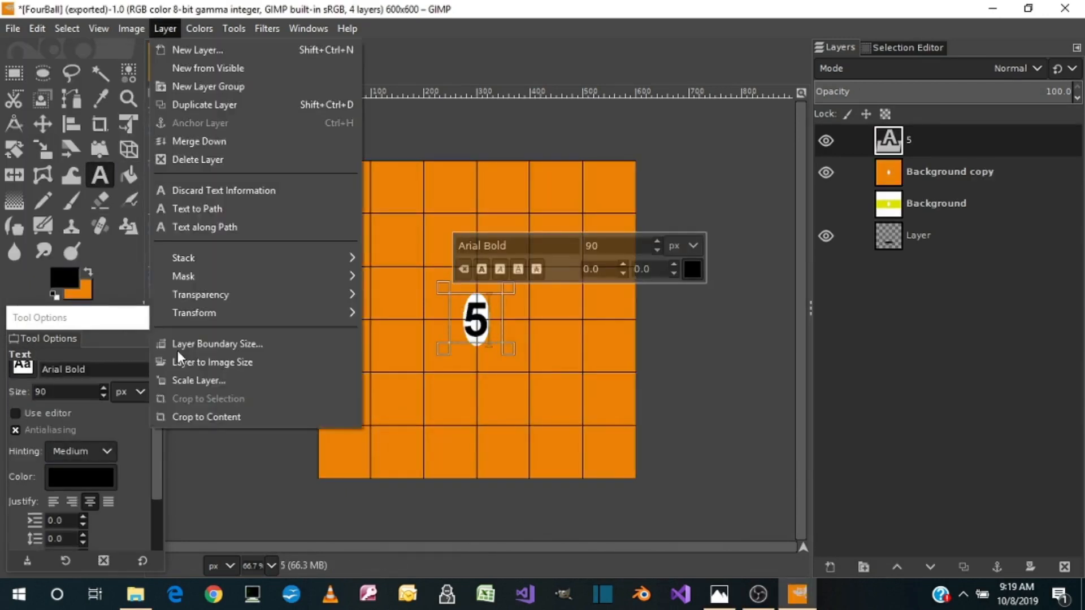
{"action": "left_click", "coordinate": [180, 361]}
{"action": "key", "text": "ctrl+z"}
{"action": "key", "text": "ctrl+z"}
Add a black 5 in 90 px Arial Bold over the white oval and crop its layer to content
{"action": "left_click_drag", "start_coordinate": [459, 294], "coordinate": [469, 319]}
{"action": "type", "text": "5"}
{"action": "left_click", "coordinate": [165, 28]}
{"action": "left_click", "coordinate": [206, 419]}
Scale the 5 layer to fit the white oval and align it to the oval's horizontal centre
{"action": "left_click", "coordinate": [43, 150]}
{"action": "left_click", "coordinate": [476, 320]}
{"action": "left_click", "coordinate": [71, 124]}
{"action": "left_click", "coordinate": [477, 320]}
{"action": "left_click", "coordinate": [63, 399]}
Merge the 5 layer down into Background copy and map the orange texture onto a sphere with Map Object
{"action": "left_click", "coordinate": [43, 149]}
{"action": "right_click", "coordinate": [927, 140]}
{"action": "left_click", "coordinate": [938, 231]}
{"action": "left_click", "coordinate": [267, 28]}
{"action": "left_click", "coordinate": [501, 499]}
{"action": "left_click", "coordinate": [655, 455]}
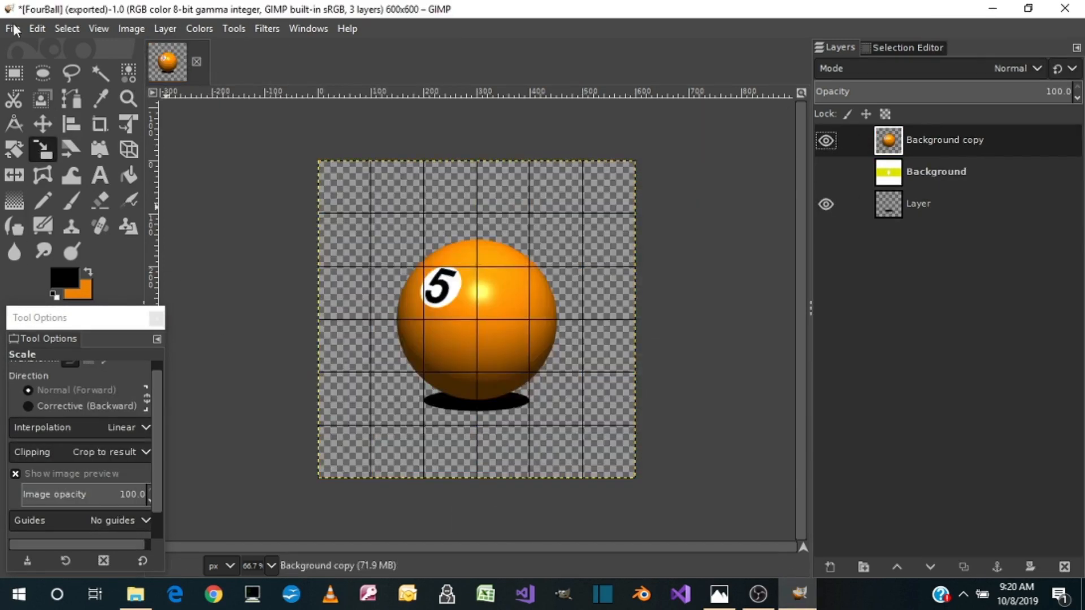
Export the orange five ball as FiveBall.png, keeping the PNG options
{"action": "left_click", "coordinate": [12, 30]}
{"action": "left_click", "coordinate": [42, 278]}
{"action": "type", "text": "FiveBall"}
{"action": "left_click", "coordinate": [639, 555]}
{"action": "left_click", "coordinate": [584, 399]}
Replace the orange ball layer with a visible duplicate of the Background layer
{"action": "left_click", "coordinate": [1064, 567]}
{"action": "left_click", "coordinate": [964, 566]}
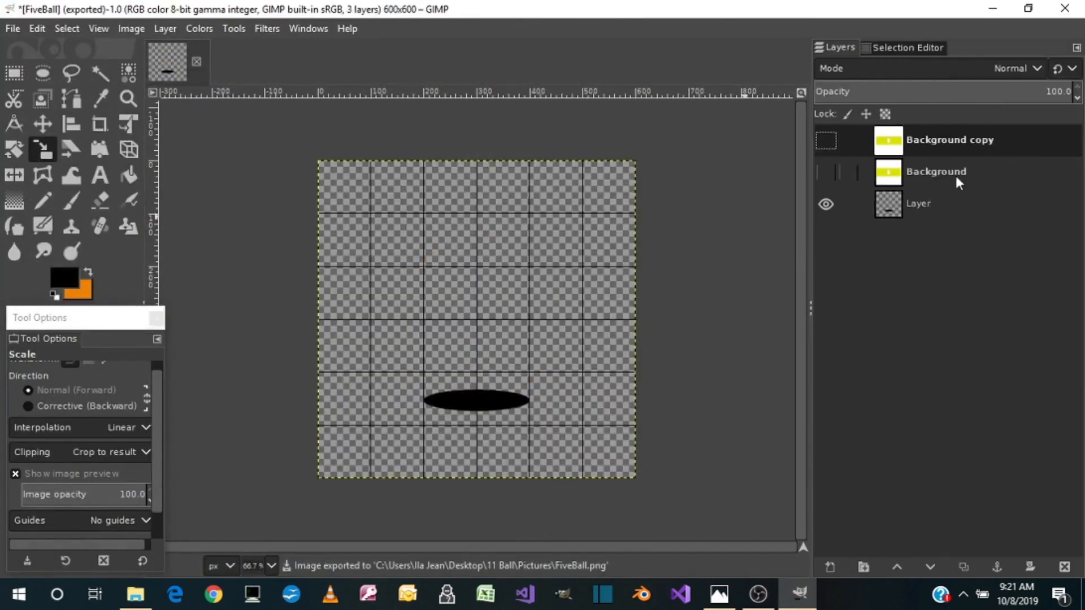
{"action": "left_click", "coordinate": [825, 140]}
Set the foreground colour to green 1dae0c, using the reference picture as guide
{"action": "left_click", "coordinate": [88, 271]}
{"action": "left_click", "coordinate": [66, 279]}
{"action": "left_click", "coordinate": [719, 594]}
{"action": "left_click", "coordinate": [155, 202]}
{"action": "left_click", "coordinate": [149, 204]}
{"action": "left_click", "coordinate": [128, 147]}
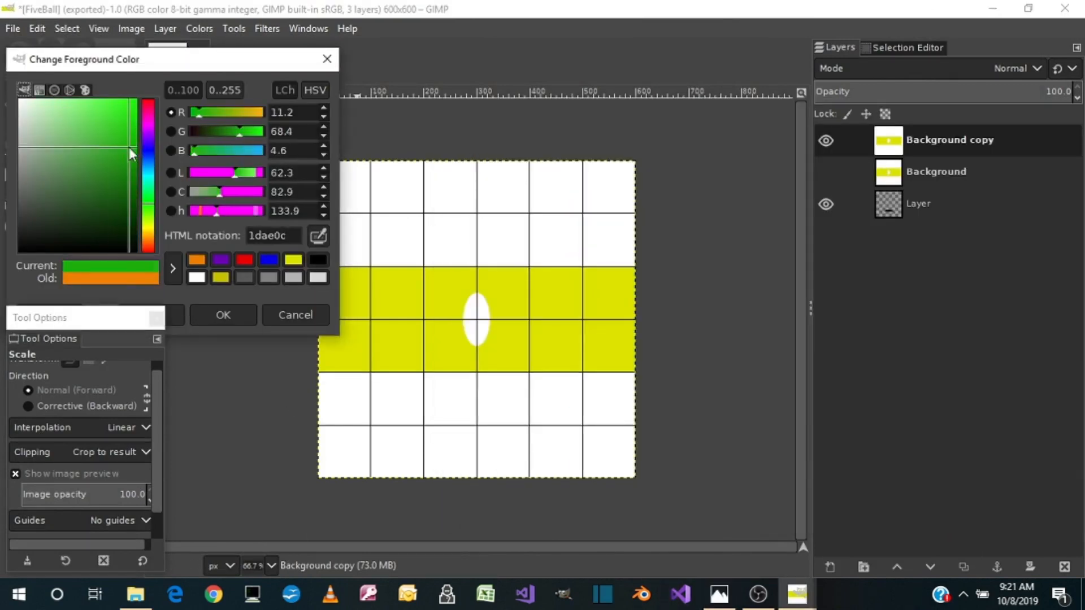
{"action": "left_click", "coordinate": [223, 316]}
Bucket-fill the stripe and both white bands of Background copy with green, leaving the central oval white
{"action": "left_click", "coordinate": [129, 174]}
{"action": "left_click", "coordinate": [396, 243]}
{"action": "left_click", "coordinate": [87, 272]}
{"action": "left_click", "coordinate": [100, 175]}
{"action": "left_click_drag", "start_coordinate": [455, 294], "coordinate": [495, 339]}
{"action": "left_click", "coordinate": [87, 272]}
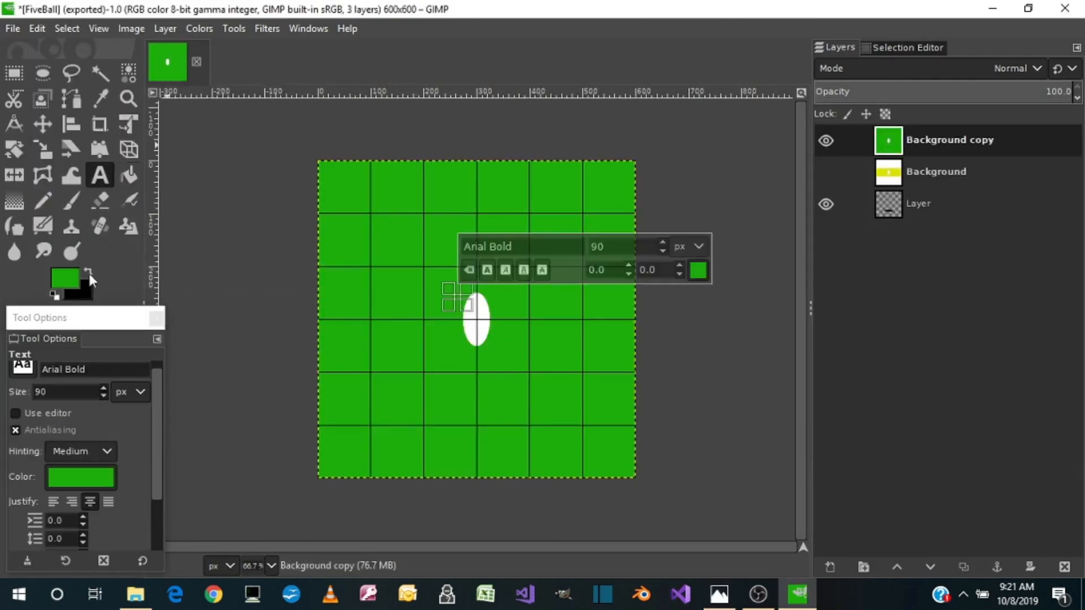
Set the foreground colour to darker green 17a108 and refill the green area of Background copy with it
{"action": "left_click", "coordinate": [129, 175]}
{"action": "left_click", "coordinate": [64, 278]}
{"action": "left_click", "coordinate": [221, 313]}
{"action": "left_click", "coordinate": [365, 243]}
Add a black Arial Bold 6 at 90 px on the white oval and tighten its layer bounds
{"action": "left_click", "coordinate": [88, 272]}
{"action": "left_click", "coordinate": [100, 176]}
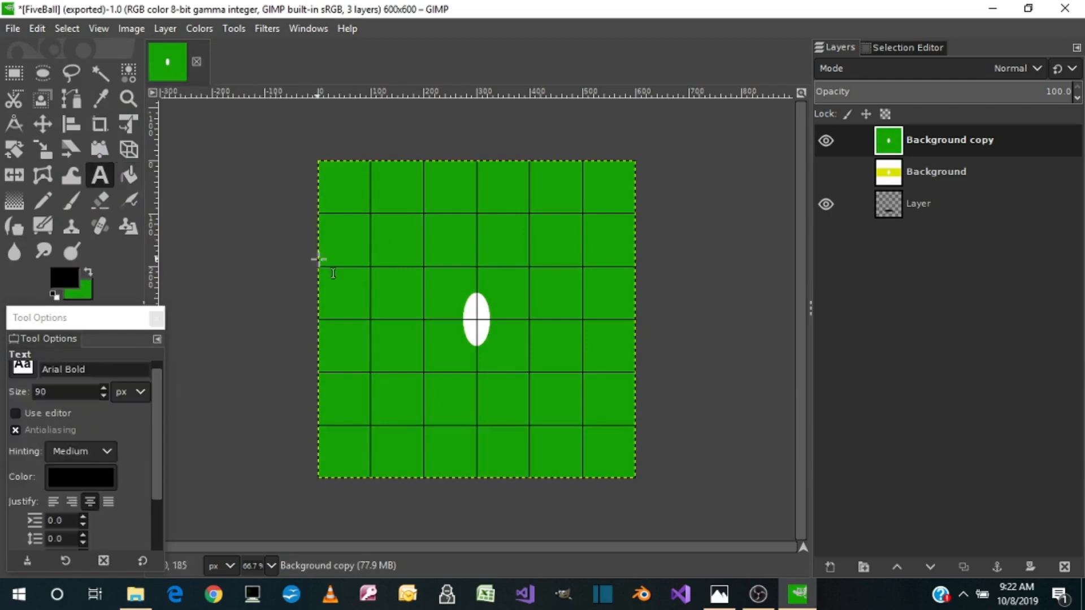
{"action": "left_click_drag", "start_coordinate": [459, 295], "coordinate": [501, 348]}
{"action": "type", "text": "6"}
{"action": "left_click", "coordinate": [165, 28]}
{"action": "left_click", "coordinate": [204, 414]}
Scale the 6 into a narrow digit that fits inside the white oval
{"action": "left_click", "coordinate": [42, 150]}
{"action": "left_click", "coordinate": [477, 304]}
{"action": "left_click_drag", "start_coordinate": [477, 303], "coordinate": [477, 295]}
{"action": "left_click_drag", "start_coordinate": [466, 320], "coordinate": [477, 318]}
{"action": "left_click_drag", "start_coordinate": [483, 295], "coordinate": [491, 316]}
Centre the 6 layer horizontally and vertically with the Align tool
{"action": "left_click", "coordinate": [72, 124]}
{"action": "left_click", "coordinate": [486, 320]}
{"action": "left_click", "coordinate": [61, 400]}
{"action": "left_click", "coordinate": [62, 428]}
Merge the 6 down into Background copy and map the green texture onto a sphere with Map to Object
{"action": "left_click", "coordinate": [42, 150]}
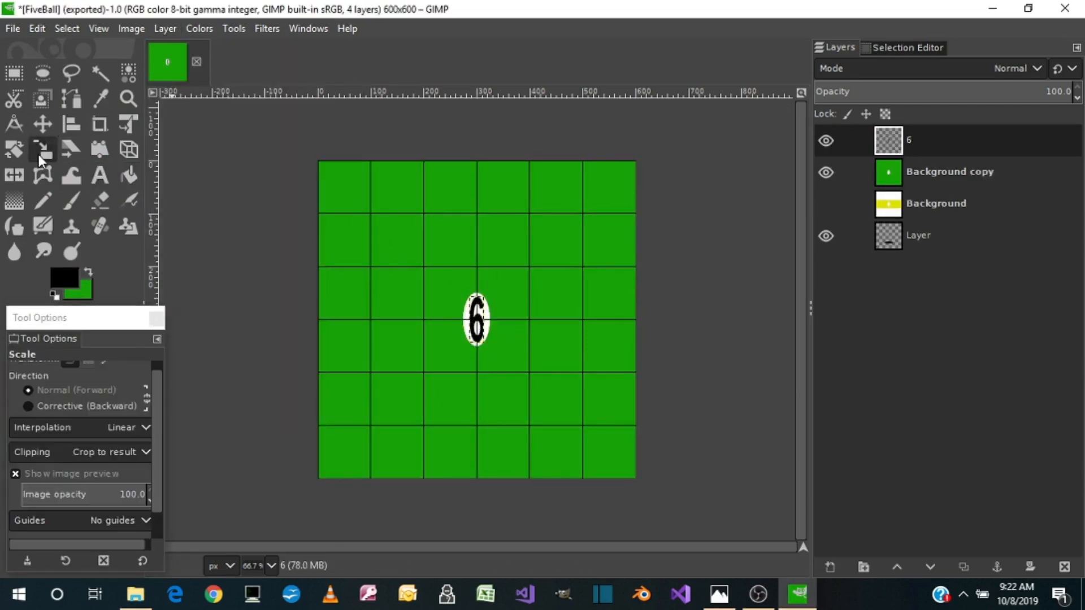
{"action": "right_click", "coordinate": [953, 136]}
{"action": "left_click", "coordinate": [983, 351]}
{"action": "left_click", "coordinate": [266, 28]}
{"action": "left_click", "coordinate": [499, 502]}
Export the green six ball as SixBall.png
{"action": "left_click", "coordinate": [14, 29]}
{"action": "left_click", "coordinate": [42, 280]}
{"action": "type", "text": "SixBall"}
{"action": "left_click", "coordinate": [574, 426]}
Replace the green ball layer with a visible duplicate of the Background layer
{"action": "right_click", "coordinate": [955, 141]}
{"action": "left_click", "coordinate": [972, 225]}
{"action": "left_click", "coordinate": [972, 171]}
{"action": "left_click", "coordinate": [828, 141]}
Set the foreground colour to dark red 5a0c0b, sampling the reference picture as guide
{"action": "left_click", "coordinate": [88, 271]}
{"action": "left_click", "coordinate": [64, 277]}
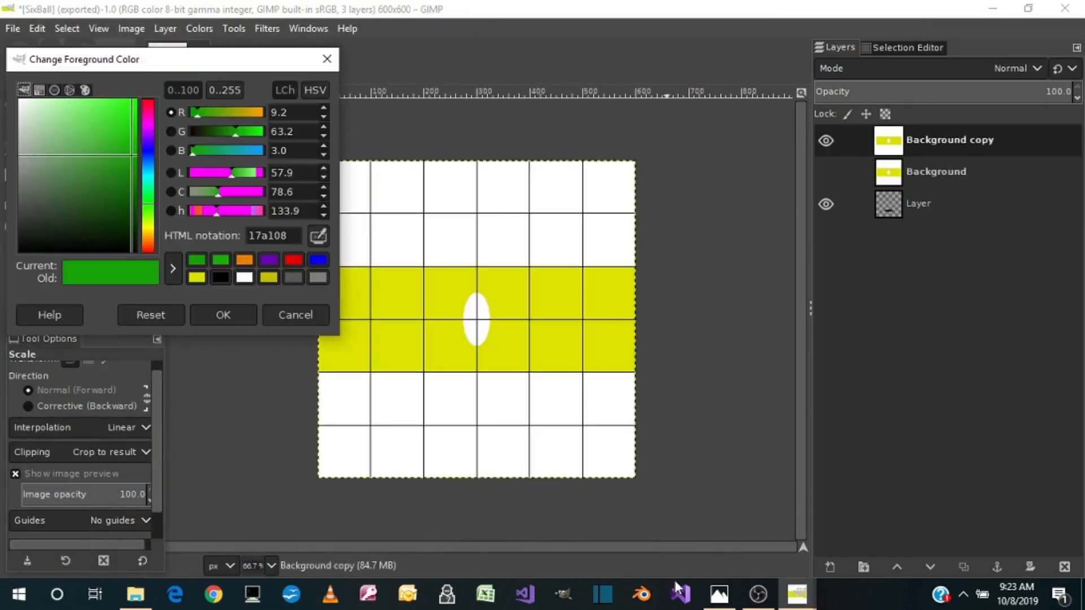
{"action": "left_click", "coordinate": [719, 594]}
{"action": "left_click", "coordinate": [318, 236]}
{"action": "left_click", "coordinate": [859, 367]}
{"action": "left_click", "coordinate": [719, 594]}
{"action": "left_click_drag", "start_coordinate": [117, 212], "coordinate": [123, 198]}
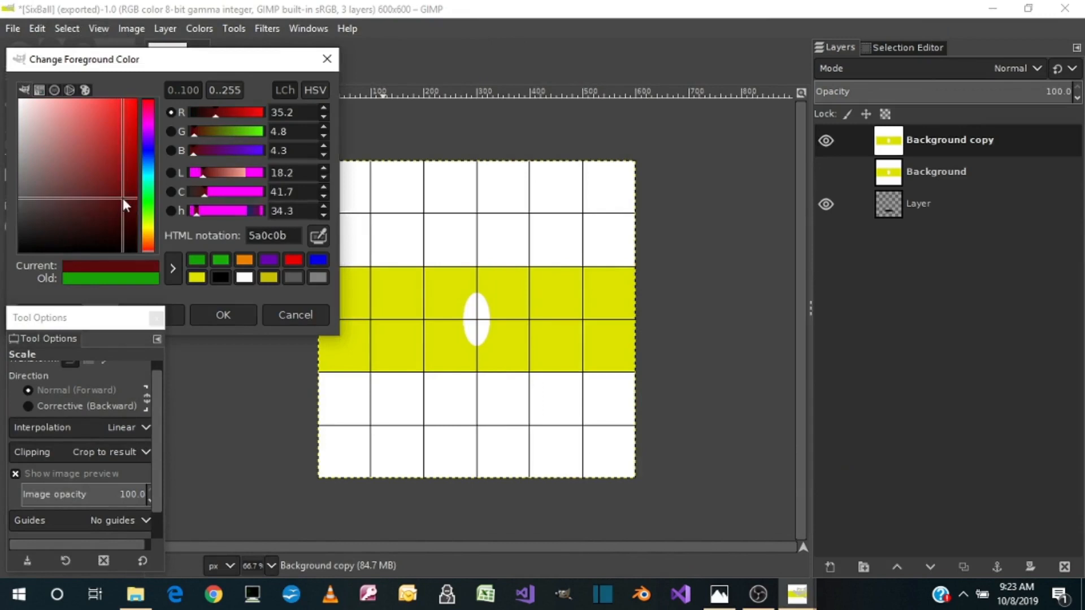
{"action": "left_click", "coordinate": [223, 315]}
Bucket-fill the stripe and both white bands of Background copy with dark red, leaving the central oval white
{"action": "left_click", "coordinate": [129, 175]}
{"action": "left_click", "coordinate": [399, 226]}
{"action": "left_click", "coordinate": [399, 317]}
{"action": "left_click", "coordinate": [398, 406]}
Add a black 7 on the white oval and scale it narrower to fit the oval
{"action": "type", "text": "7"}
{"action": "left_click", "coordinate": [165, 29]}
{"action": "left_click", "coordinate": [212, 379]}
{"action": "left_click", "coordinate": [42, 150]}
{"action": "left_click_drag", "start_coordinate": [473, 321], "coordinate": [471, 343]}
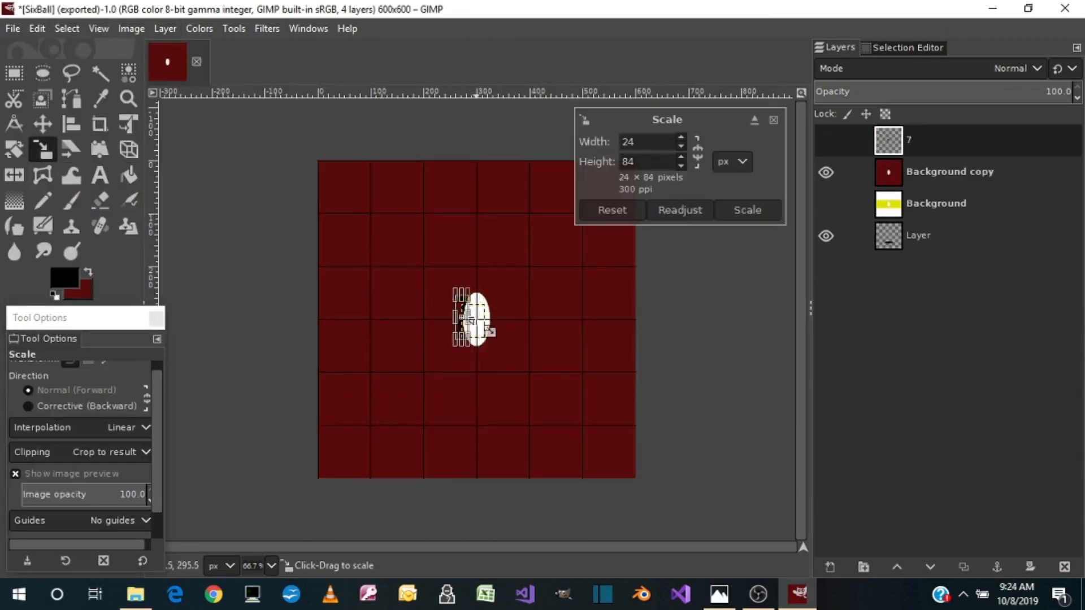
{"action": "left_click", "coordinate": [747, 210]}
Centre the 7 layer horizontally and vertically with the Align tool
{"action": "left_click", "coordinate": [72, 125]}
{"action": "left_click", "coordinate": [463, 312]}
{"action": "left_click", "coordinate": [63, 401]}
{"action": "left_click", "coordinate": [64, 429]}
Merge the 7 down into Background copy and map the dark red texture onto a sphere with a transparent background
{"action": "left_click", "coordinate": [42, 149]}
{"action": "right_click", "coordinate": [919, 140]}
{"action": "left_click", "coordinate": [267, 28]}
{"action": "left_click", "coordinate": [506, 473]}
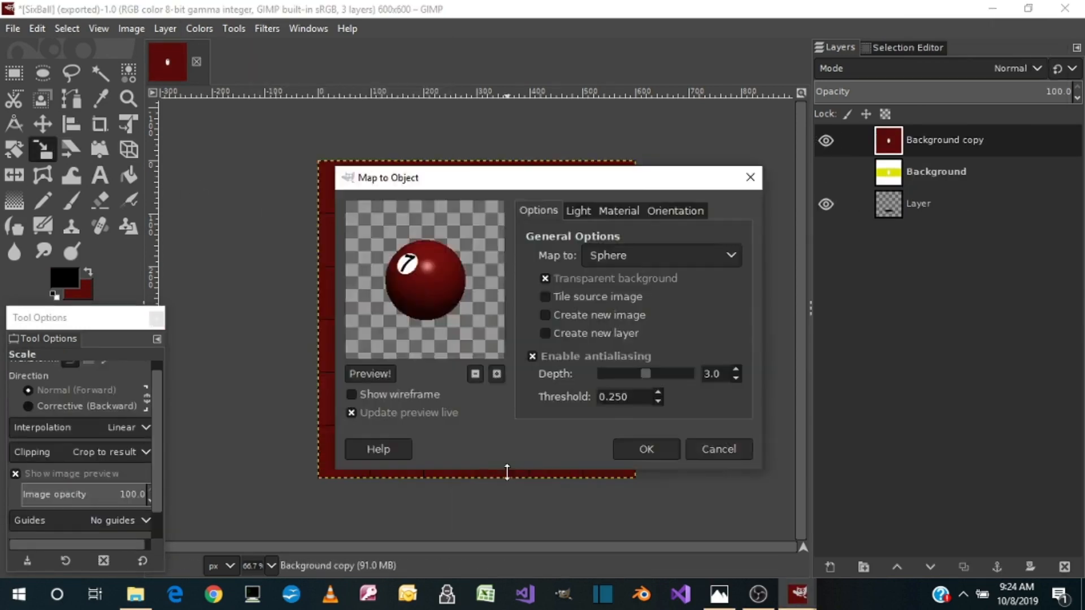
{"action": "left_click", "coordinate": [646, 448]}
Export the dark red seven ball as SevenBall.png, keeping the PNG options
{"action": "left_click", "coordinate": [12, 29]}
{"action": "left_click", "coordinate": [52, 280]}
{"action": "type", "text": "SevenBall"}
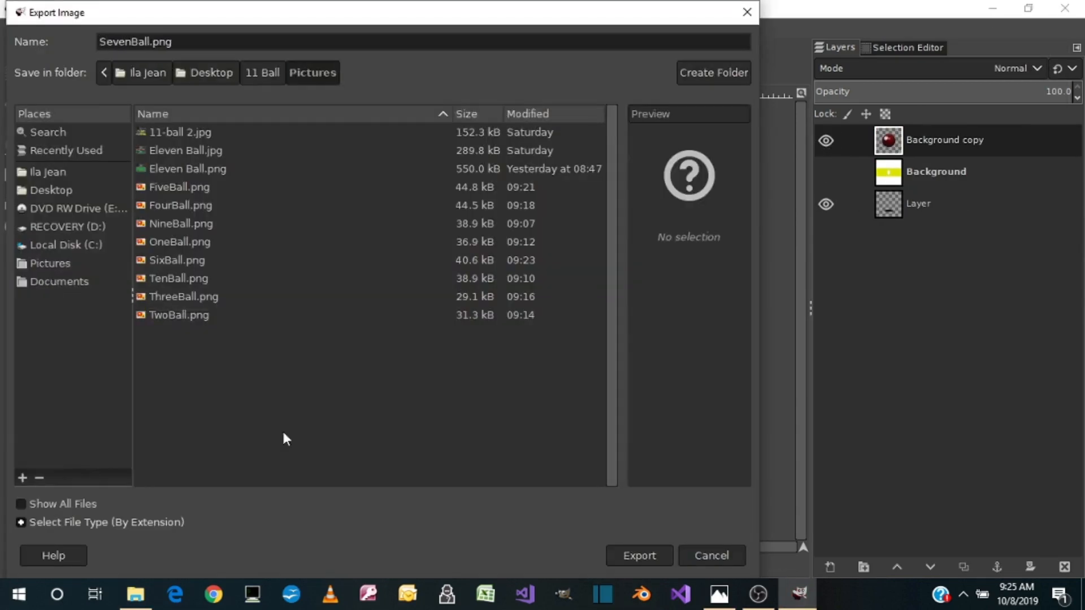
{"action": "left_click", "coordinate": [640, 556]}
{"action": "left_click", "coordinate": [559, 497]}
Replace the dark red ball layer with a visible duplicate of the Background layer
{"action": "right_click", "coordinate": [945, 143]}
{"action": "left_click", "coordinate": [904, 225]}
{"action": "right_click", "coordinate": [967, 141]}
{"action": "left_click", "coordinate": [960, 172]}
{"action": "left_click", "coordinate": [825, 141]}
Change the foreground colour from dark red to black
{"action": "left_click", "coordinate": [89, 276]}
{"action": "left_click", "coordinate": [65, 277]}
{"action": "left_click_drag", "start_coordinate": [217, 113], "coordinate": [195, 114]}
{"action": "left_click_drag", "start_coordinate": [193, 152], "coordinate": [195, 152]}
{"action": "left_click", "coordinate": [230, 317]}
{"action": "left_click", "coordinate": [65, 277]}
{"action": "left_click_drag", "start_coordinate": [63, 239], "coordinate": [59, 248]}
{"action": "left_click", "coordinate": [224, 315]}
Bucket-fill the stripe and both white bands of Background copy with black, leaving the central oval white
{"action": "left_click", "coordinate": [129, 175]}
{"action": "left_click", "coordinate": [402, 238]}
{"action": "left_click", "coordinate": [405, 286]}
{"action": "left_click", "coordinate": [405, 395]}
Keep the foreground colour at 000000 and add the number 8 as text on the white oval
{"action": "left_click", "coordinate": [65, 278]}
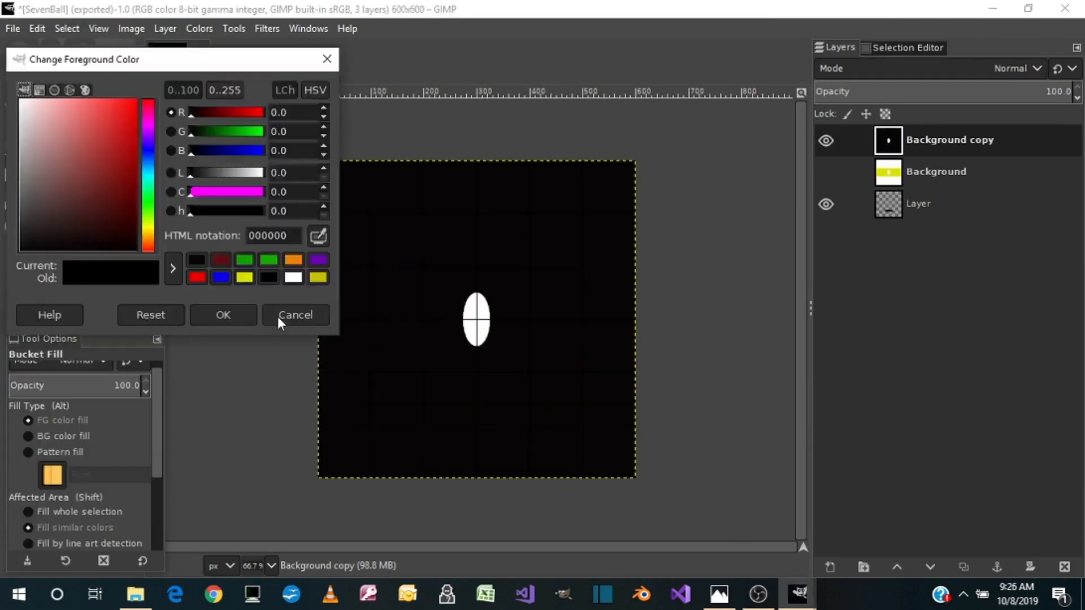
{"action": "left_click", "coordinate": [295, 315]}
{"action": "key", "text": "t"}
{"action": "left_click", "coordinate": [463, 295]}
{"action": "type", "text": "8"}
Scale the 8 to a narrow, slightly taller digit that fits the white oval
{"action": "key", "text": "shift+s"}
{"action": "left_click", "coordinate": [488, 306]}
{"action": "left_click_drag", "start_coordinate": [502, 321], "coordinate": [457, 323]}
{"action": "left_click_drag", "start_coordinate": [477, 292], "coordinate": [477, 286]}
{"action": "left_click_drag", "start_coordinate": [479, 351], "coordinate": [479, 359]}
{"action": "left_click_drag", "start_coordinate": [497, 323], "coordinate": [493, 323]}
Centre the 8 layer horizontally and vertically with the Align tool
{"action": "left_click", "coordinate": [71, 124]}
{"action": "left_click", "coordinate": [471, 326]}
{"action": "left_click", "coordinate": [61, 399]}
{"action": "left_click", "coordinate": [61, 428]}
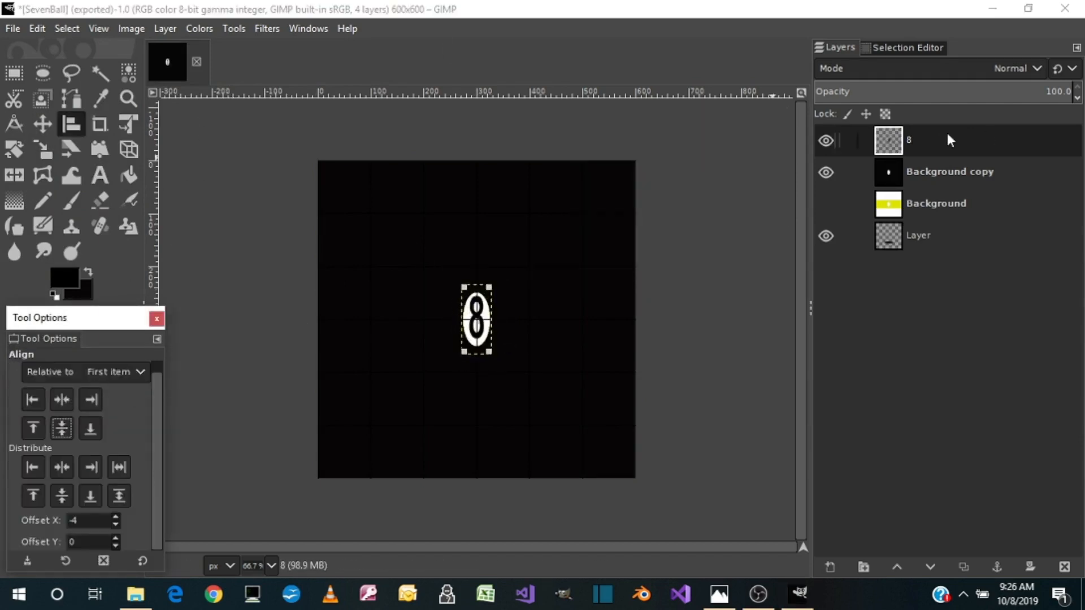
Merge the 8 down into Background copy and map the black texture onto a sphere with Map to Object
{"action": "right_click", "coordinate": [947, 139]}
{"action": "left_click", "coordinate": [966, 271]}
{"action": "left_click", "coordinate": [267, 28]}
{"action": "mouse_move", "coordinate": [283, 318]}
{"action": "left_click", "coordinate": [511, 501]}
{"action": "left_click", "coordinate": [647, 449]}
Export the black eight ball as EightBall.png, keeping the PNG options
{"action": "left_click", "coordinate": [14, 29]}
{"action": "left_click", "coordinate": [36, 269]}
{"action": "type", "text": "EightBall"}
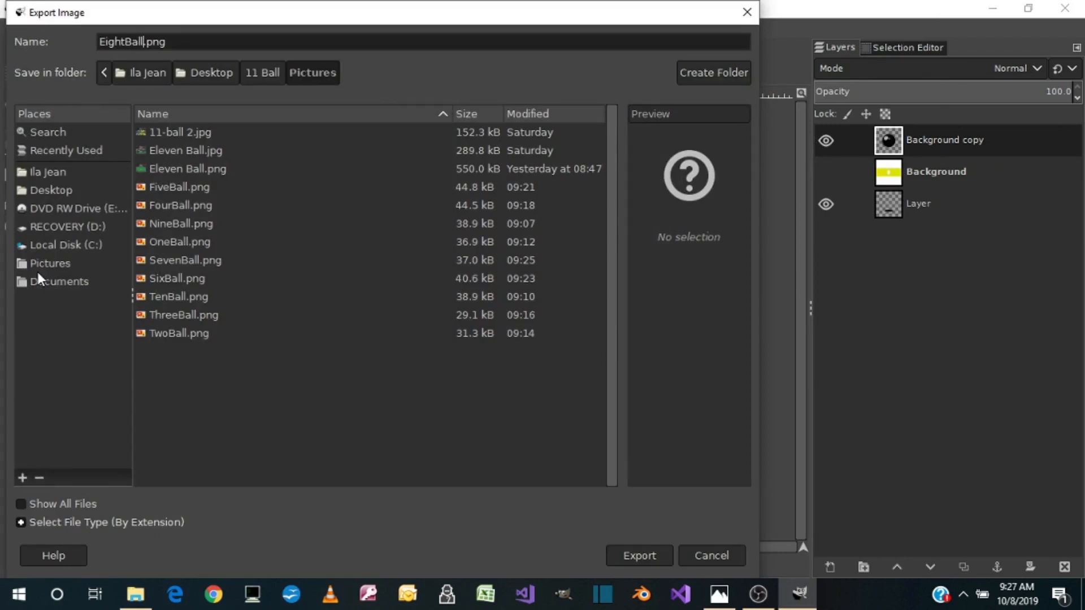
{"action": "left_click", "coordinate": [631, 563]}
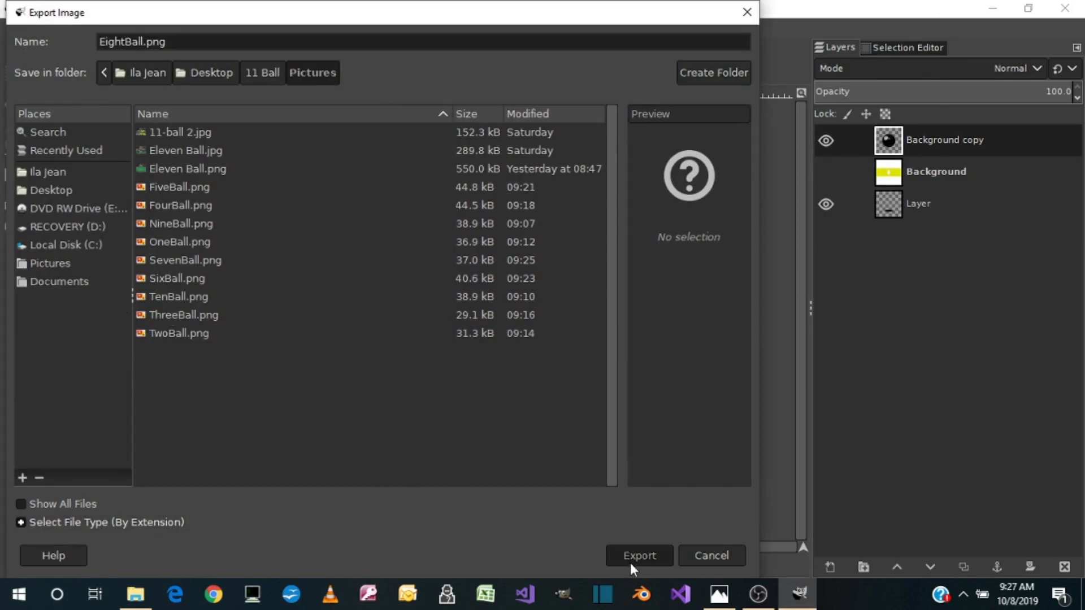
{"action": "left_click", "coordinate": [568, 485]}
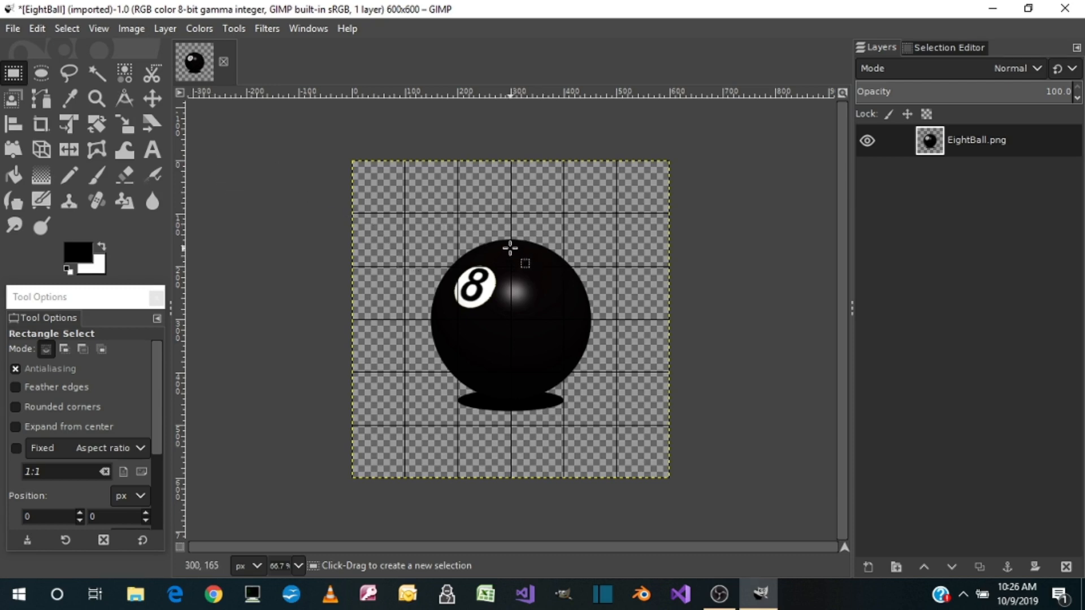
Open FiveBall.png and FourBall.png as new layers in the EightBall image
{"action": "left_click", "coordinate": [12, 28]}
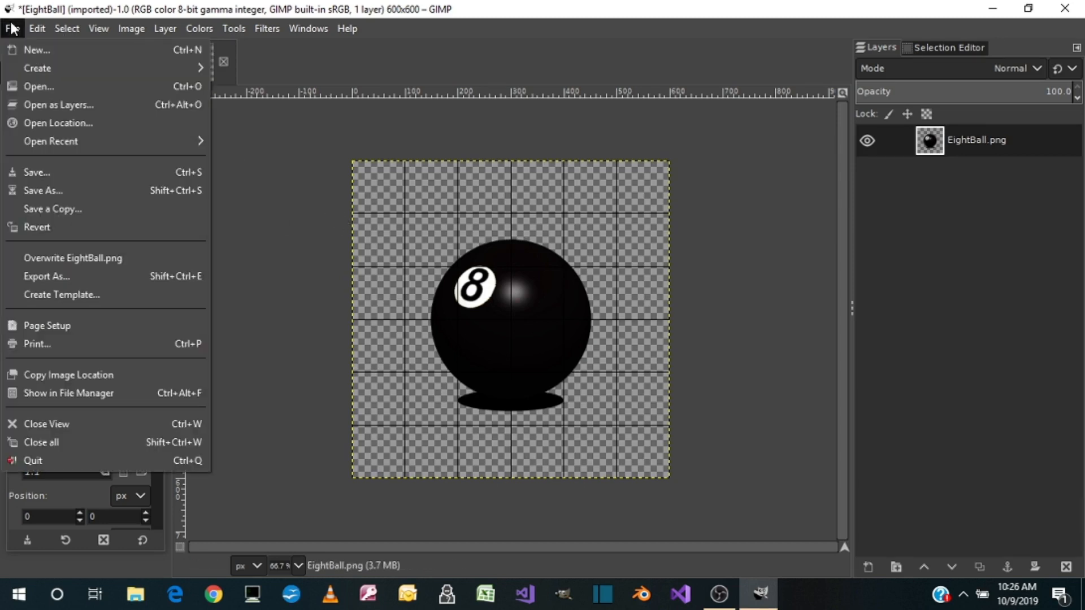
{"action": "left_click", "coordinate": [40, 103]}
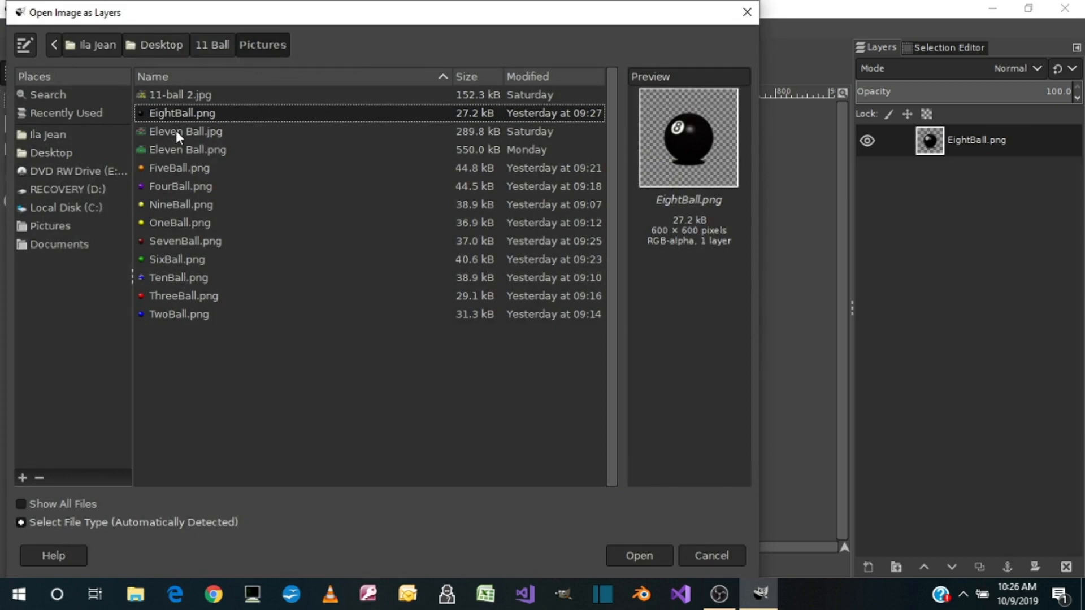
{"action": "left_click", "coordinate": [167, 168]}
{"action": "double_click", "coordinate": [167, 168]}
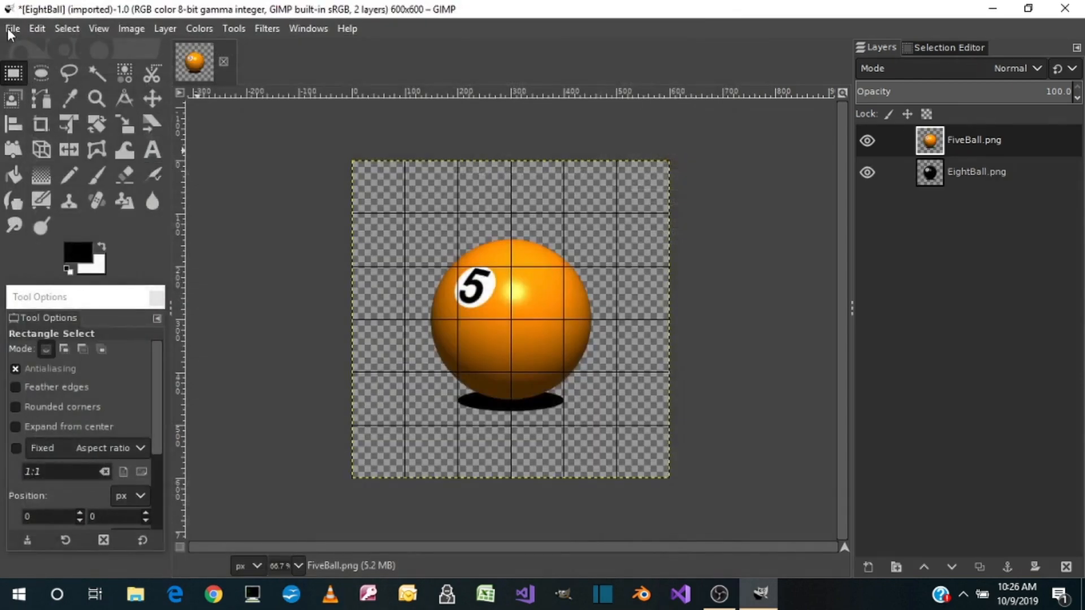
{"action": "left_click", "coordinate": [11, 30]}
{"action": "left_click", "coordinate": [39, 106]}
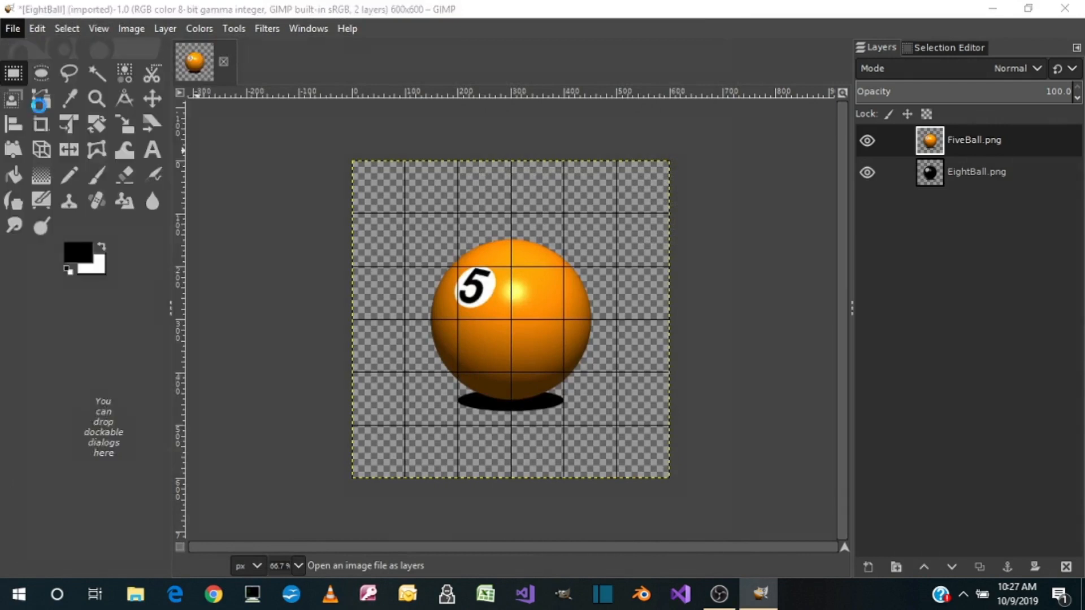
{"action": "double_click", "coordinate": [166, 186]}
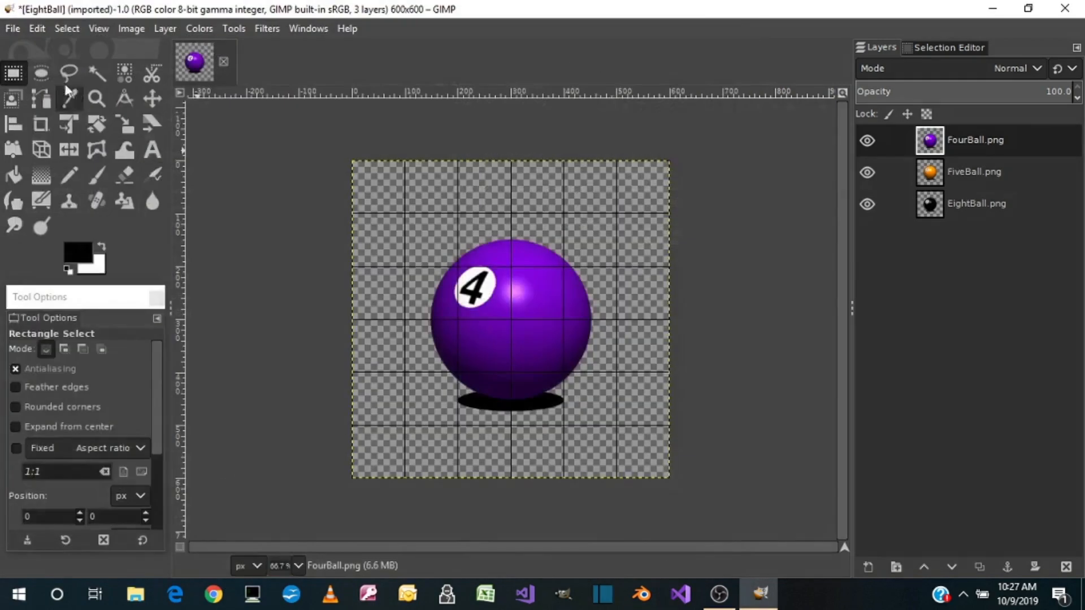
Add NineBall.png and OneBall.png as layers above FourBall.png
{"action": "left_click", "coordinate": [14, 28]}
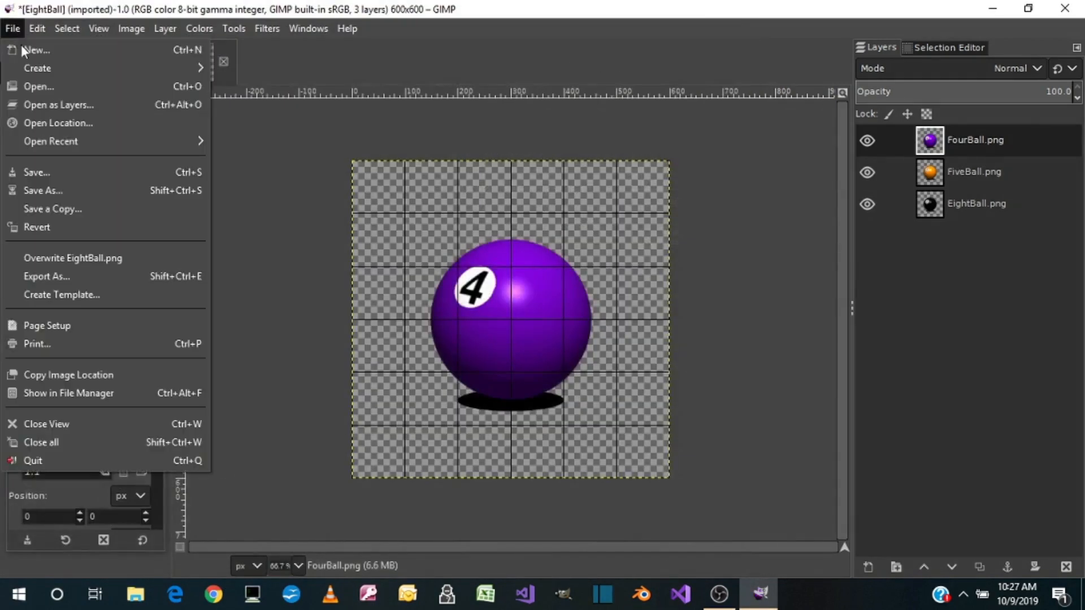
{"action": "left_click", "coordinate": [36, 105]}
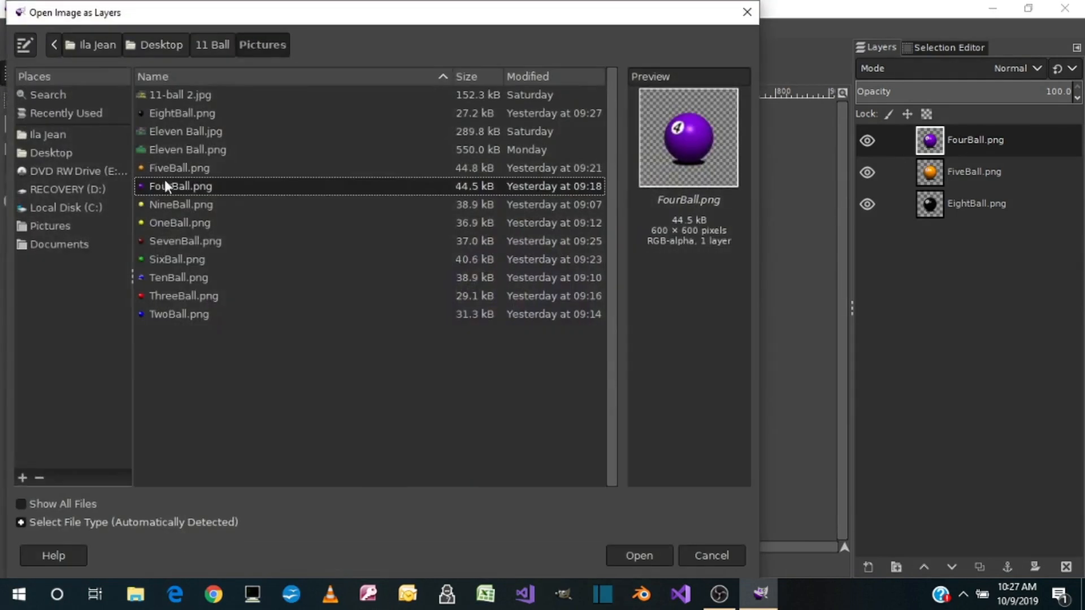
{"action": "double_click", "coordinate": [165, 202]}
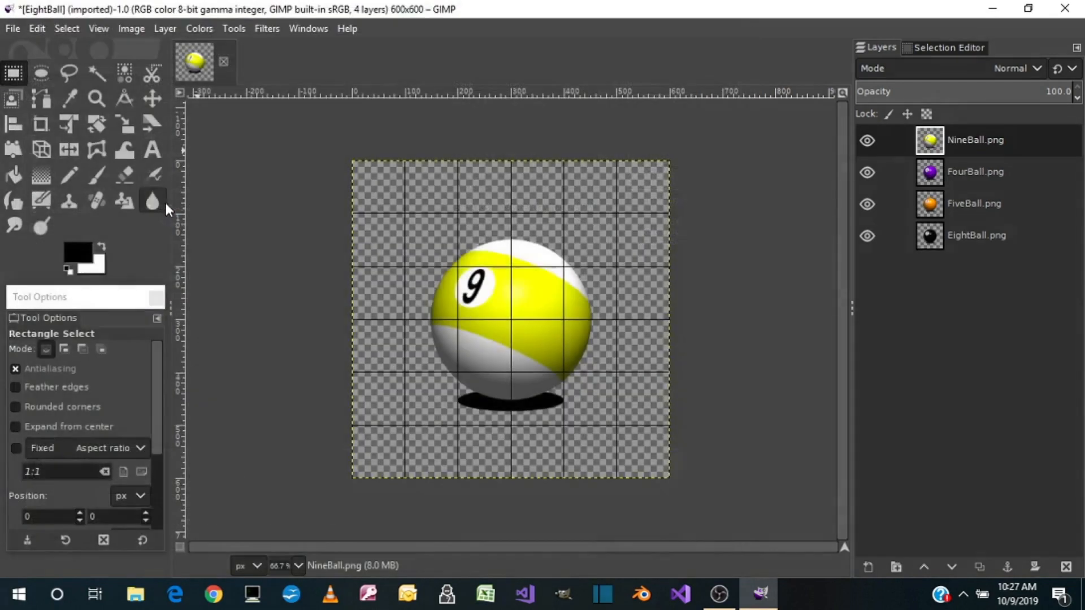
{"action": "left_click", "coordinate": [14, 28]}
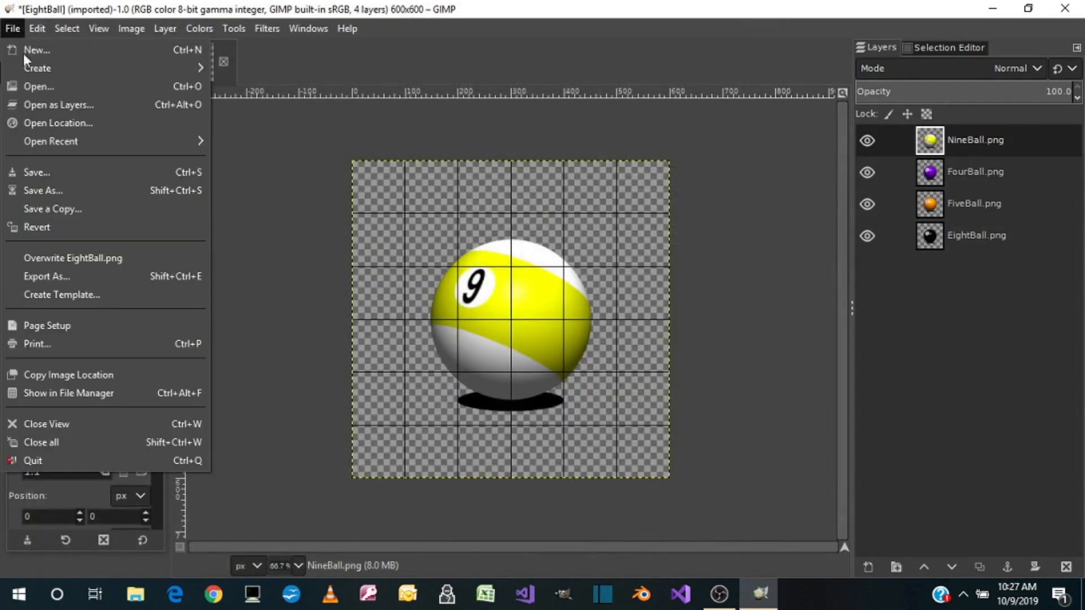
{"action": "left_click", "coordinate": [36, 106]}
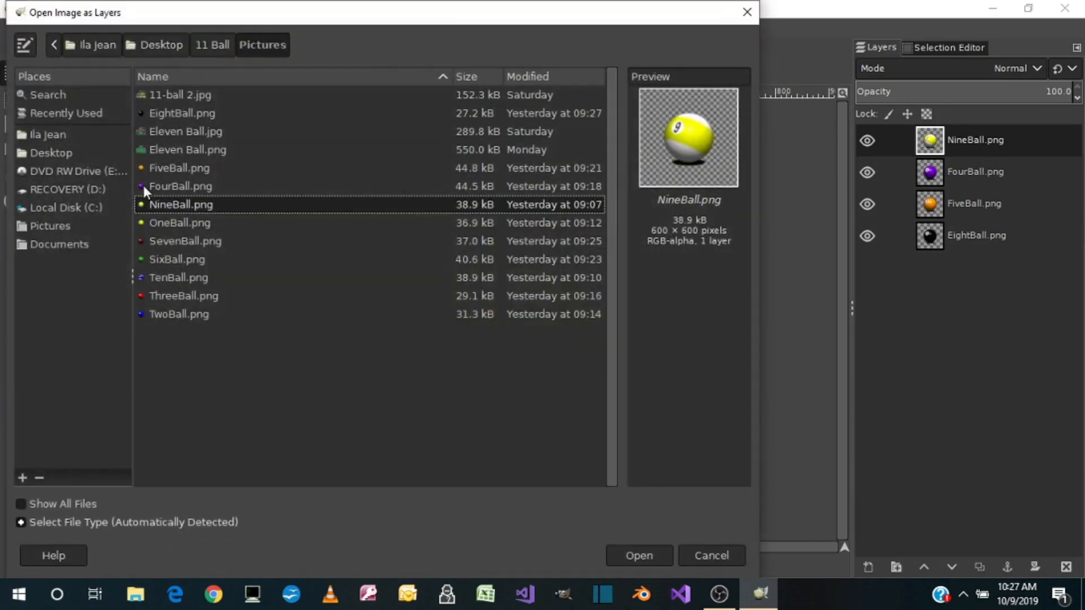
{"action": "double_click", "coordinate": [164, 222]}
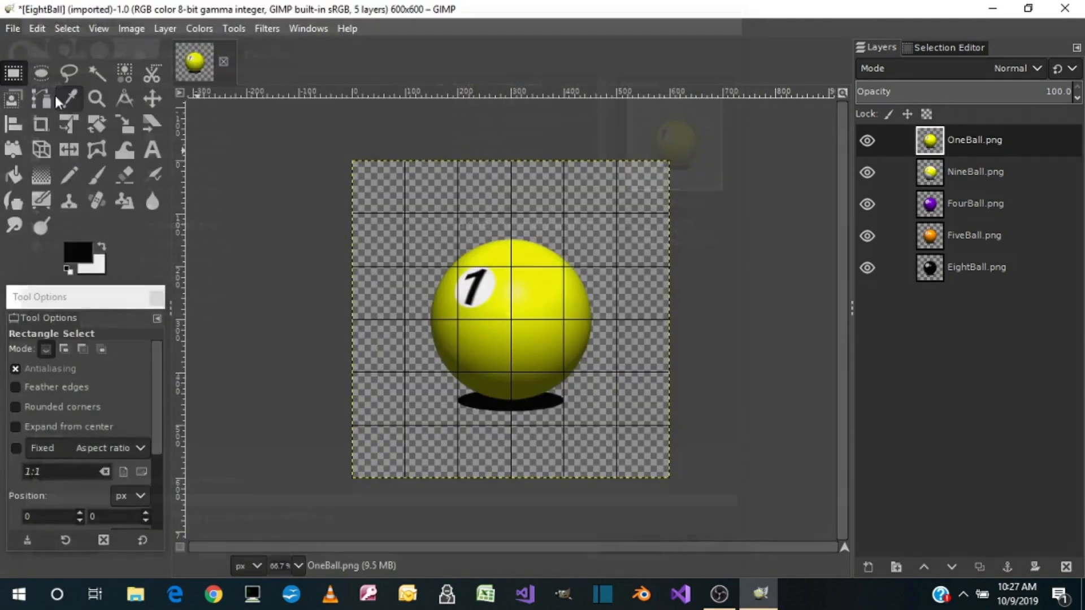
Add SevenBall.png and SixBall.png as layers above OneBall.png
{"action": "left_click", "coordinate": [12, 29]}
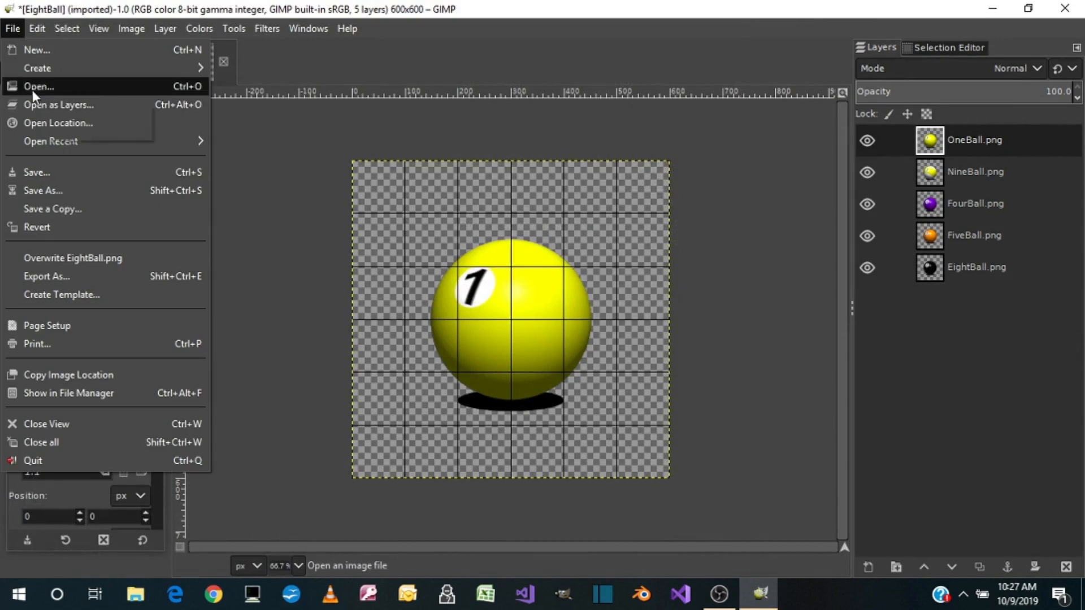
{"action": "left_click", "coordinate": [40, 104]}
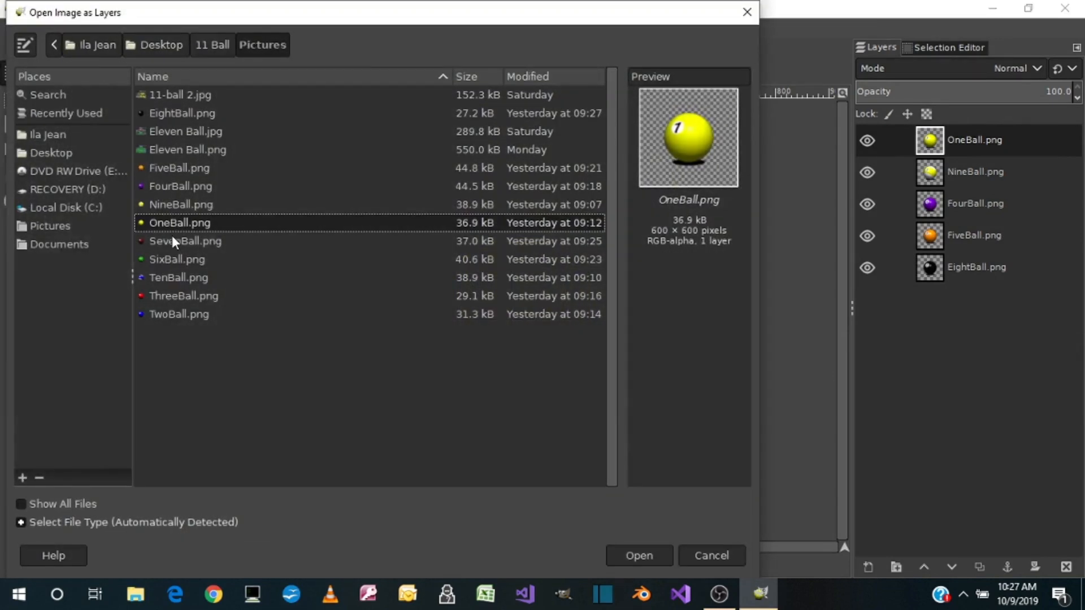
{"action": "left_click", "coordinate": [172, 240]}
{"action": "double_click", "coordinate": [172, 240]}
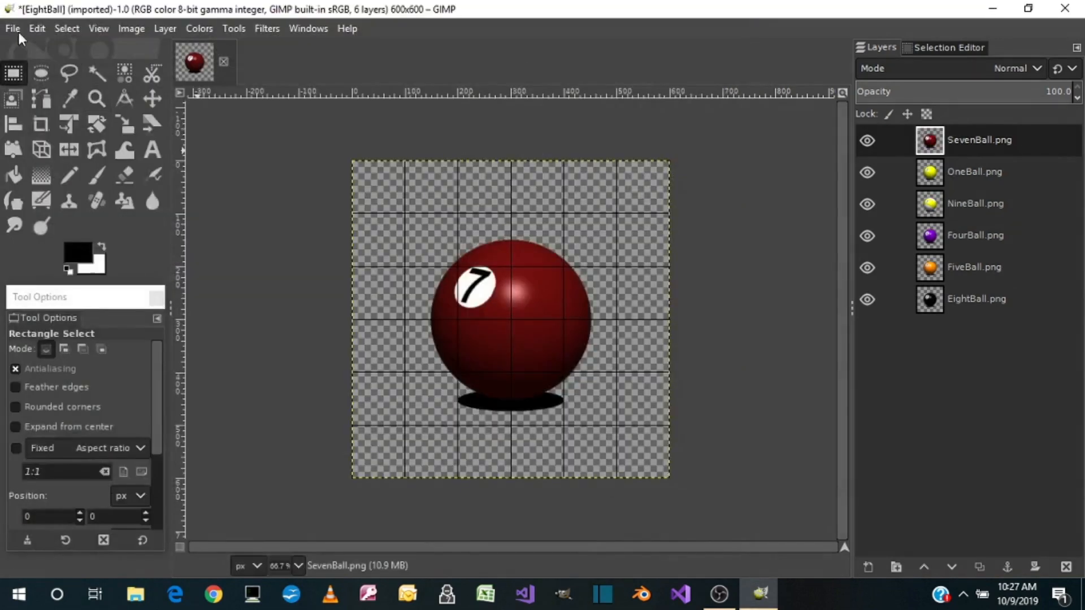
{"action": "left_click", "coordinate": [10, 29]}
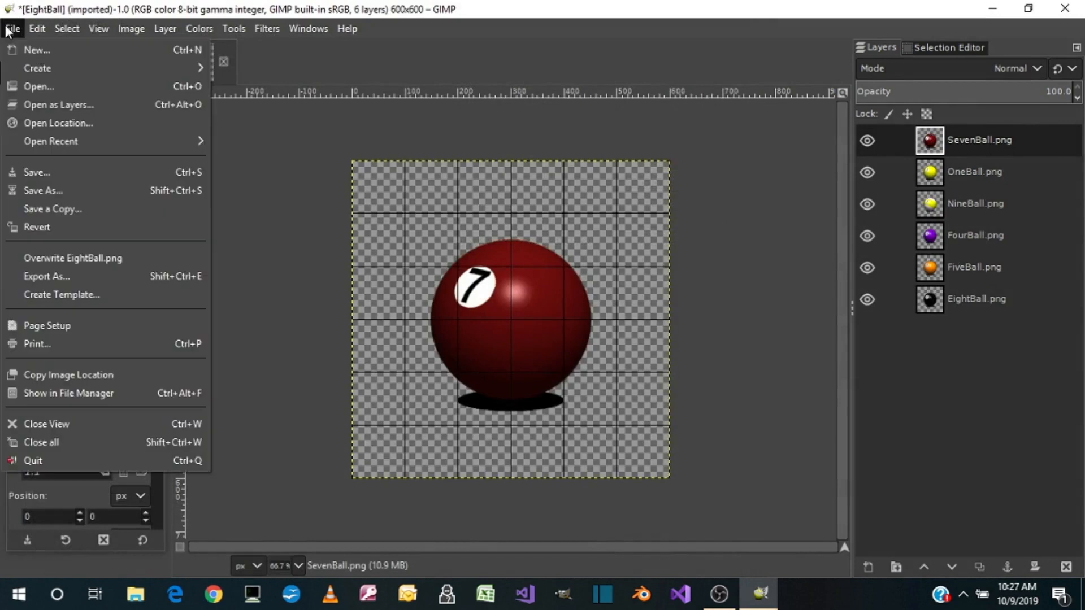
{"action": "left_click", "coordinate": [39, 106]}
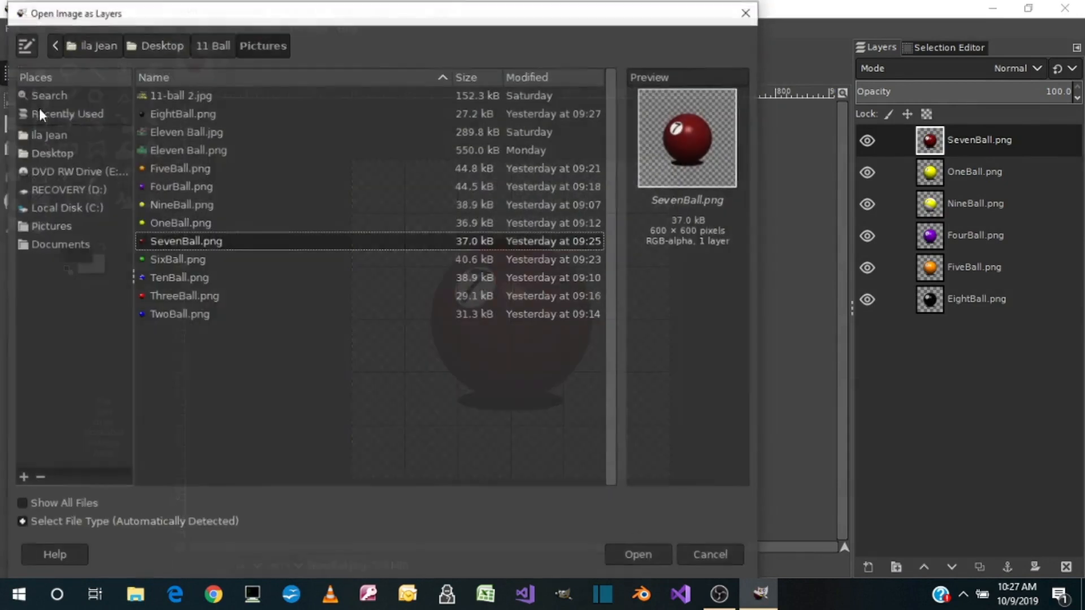
{"action": "double_click", "coordinate": [167, 258]}
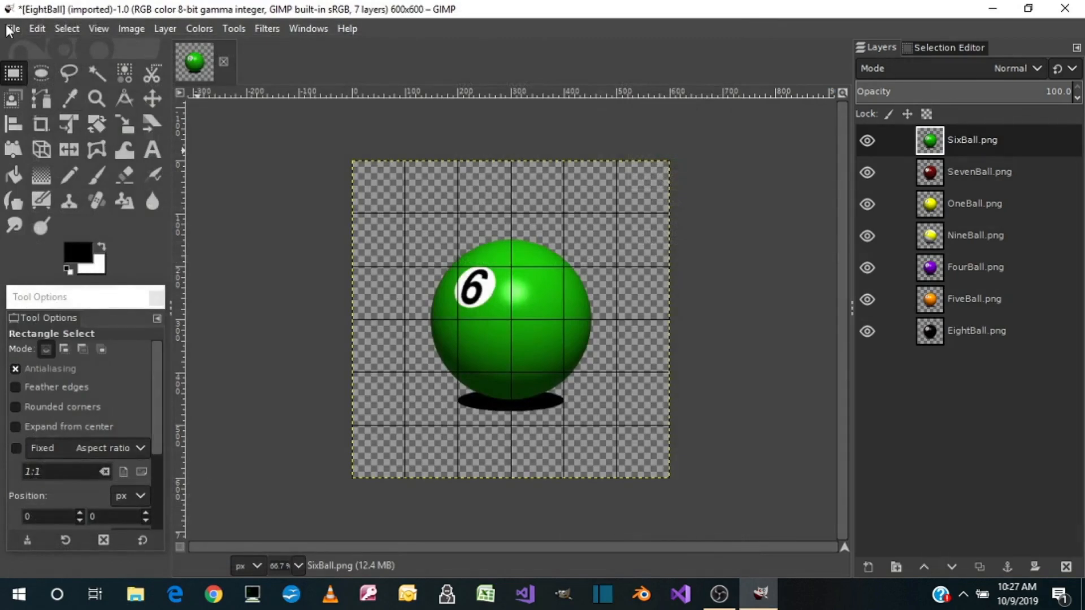
Add TenBall.png and ThreeBall.png as layers above SixBall.png
{"action": "left_click", "coordinate": [11, 29]}
{"action": "left_click", "coordinate": [36, 104]}
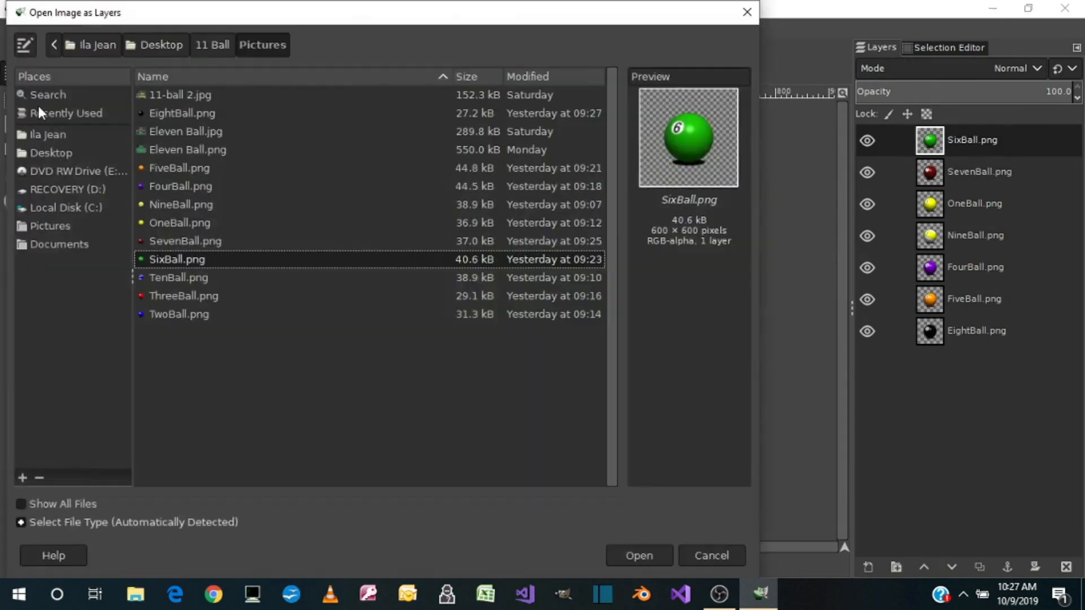
{"action": "double_click", "coordinate": [176, 277]}
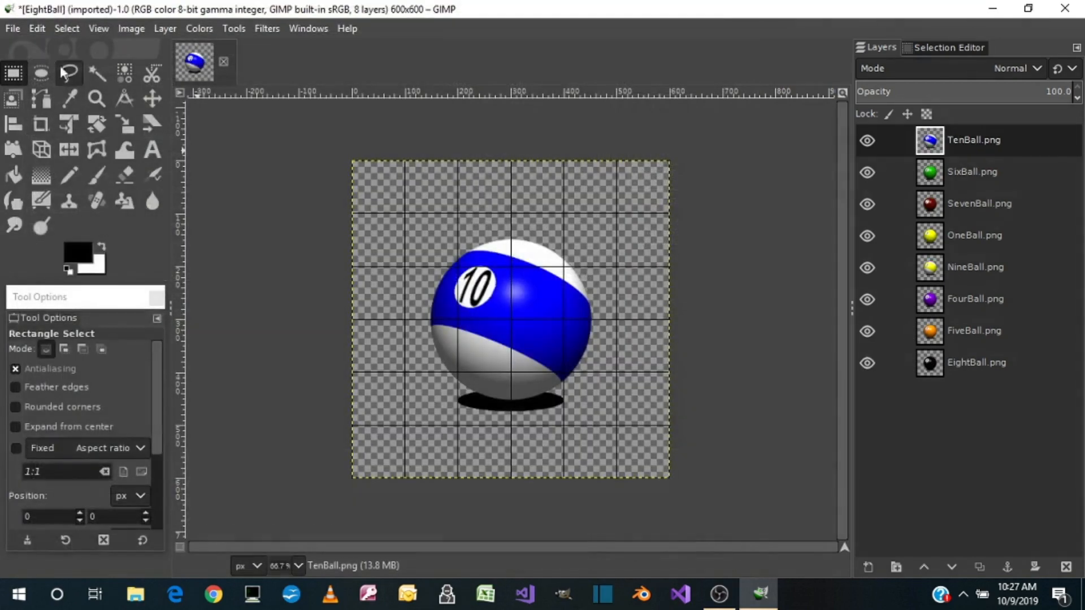
{"action": "left_click", "coordinate": [7, 29]}
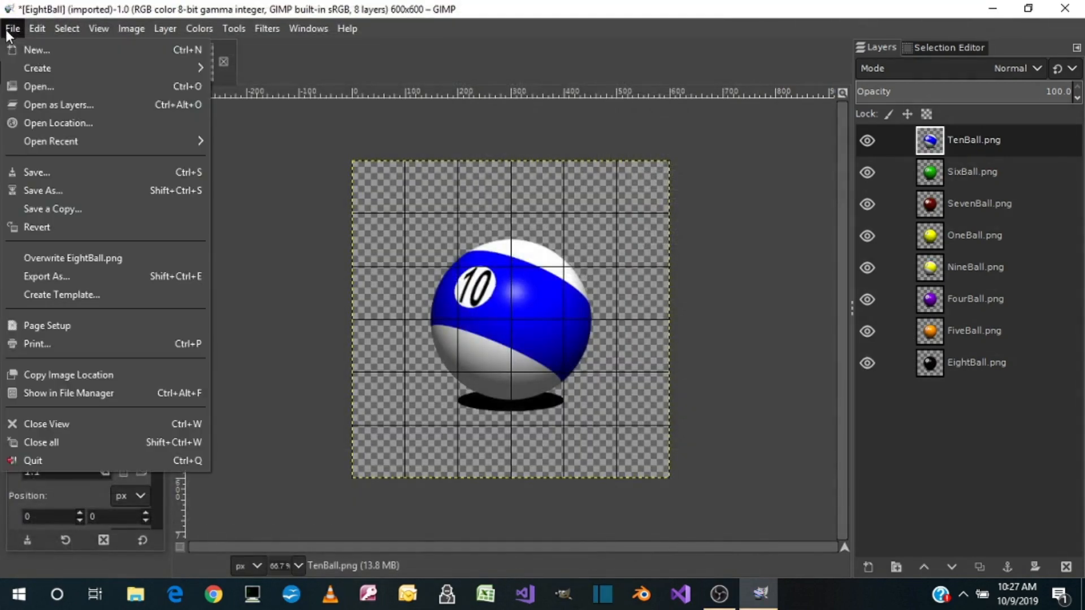
{"action": "left_click", "coordinate": [44, 104]}
{"action": "double_click", "coordinate": [175, 290]}
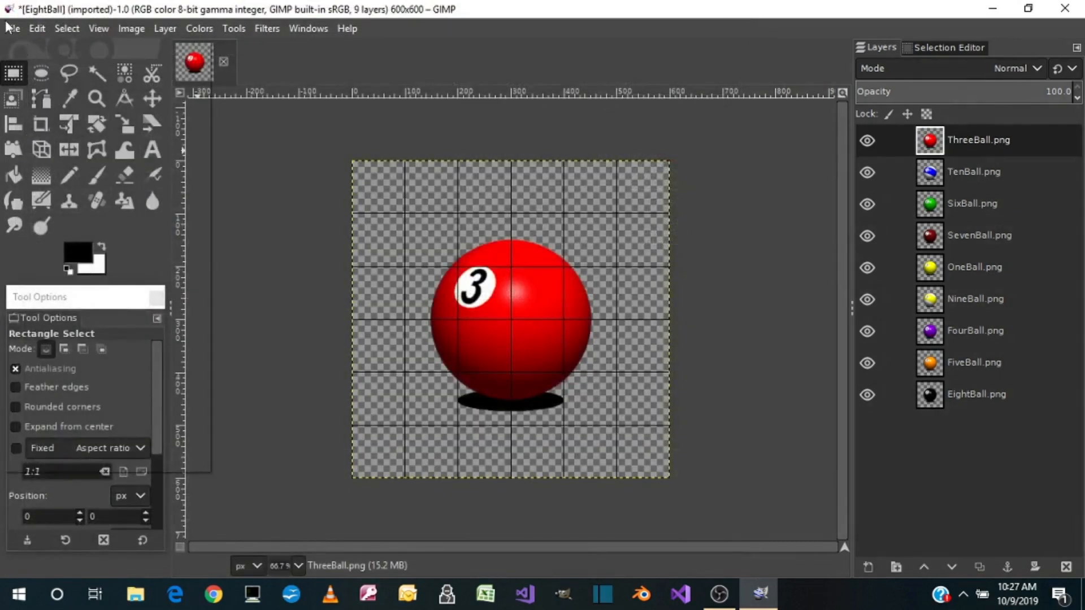
Open TwoBall.png as a new layer above ThreeBall.png in the EightBall image
{"action": "left_click", "coordinate": [13, 28]}
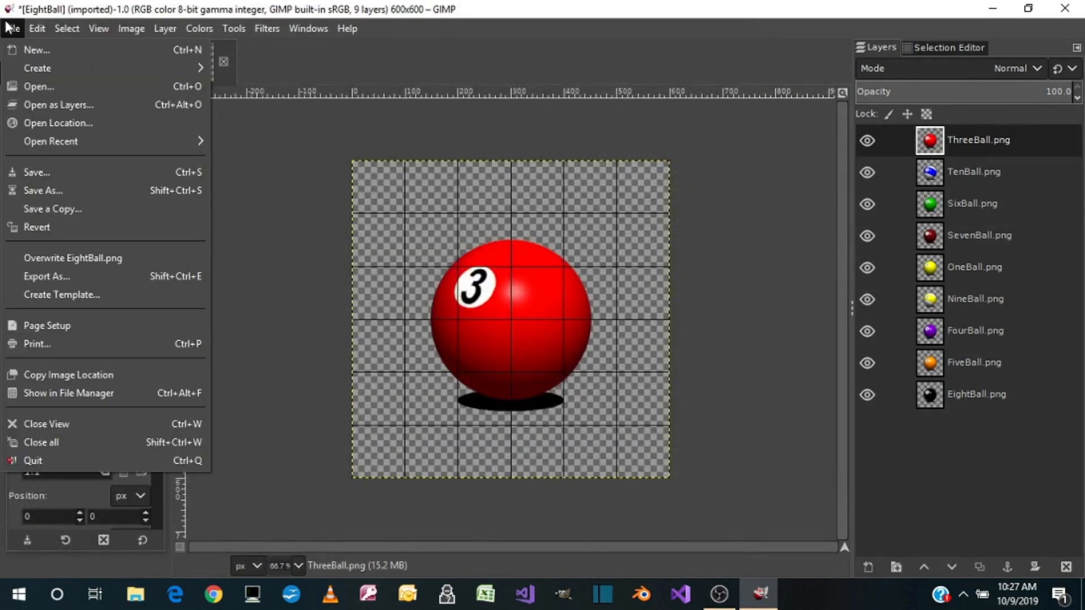
{"action": "left_click", "coordinate": [42, 102]}
{"action": "double_click", "coordinate": [177, 314]}
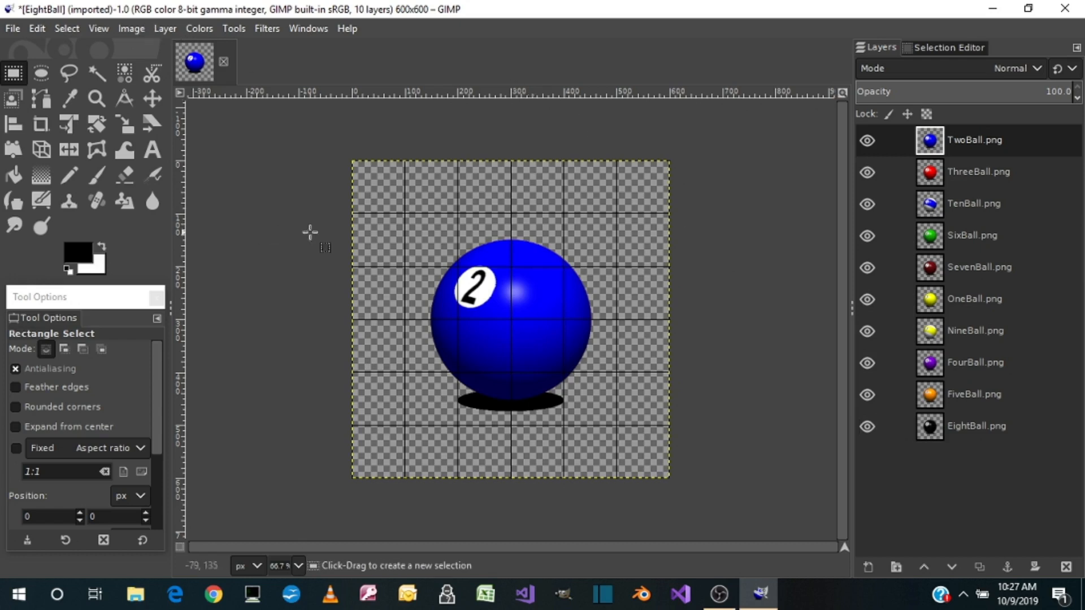
Configure the image grid with 20-pixel horizontal and vertical spacing
{"action": "left_click", "coordinate": [95, 29]}
{"action": "mouse_move", "coordinate": [143, 35]}
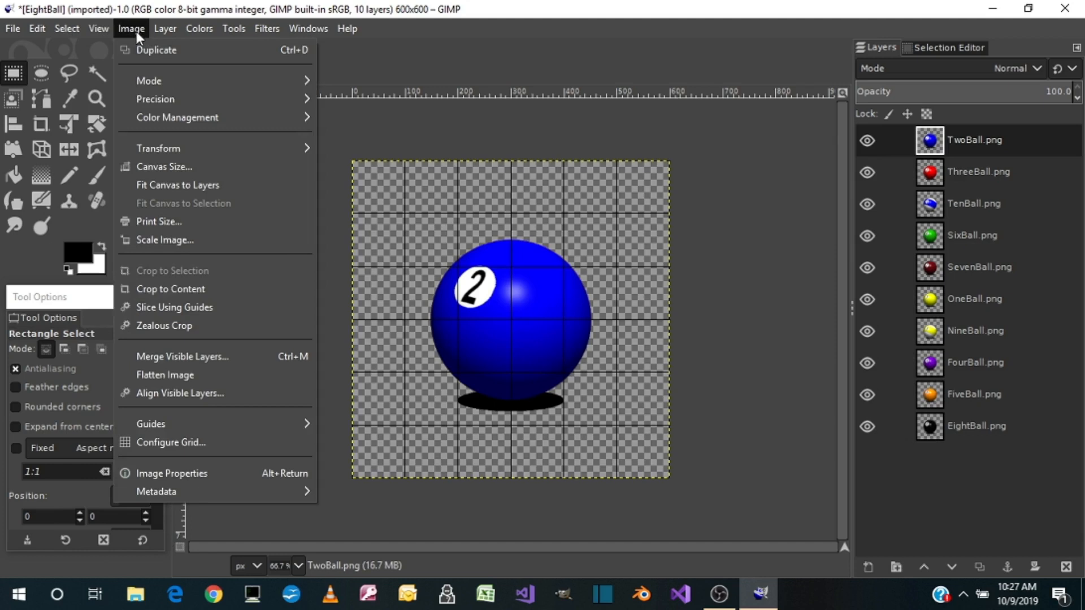
{"action": "left_click", "coordinate": [141, 436]}
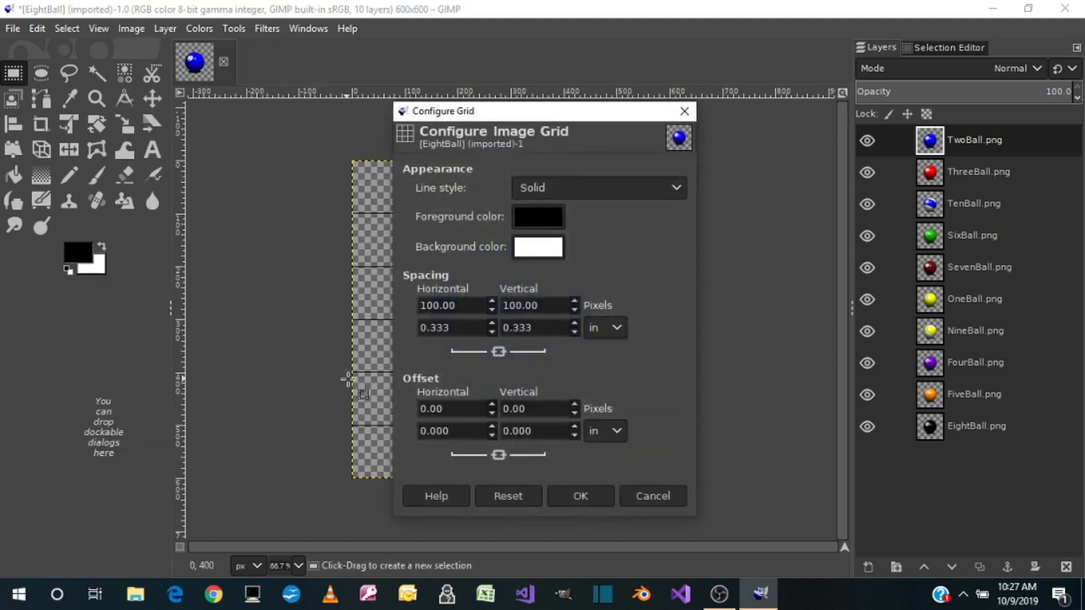
{"action": "left_click_drag", "start_coordinate": [456, 305], "coordinate": [411, 304]}
{"action": "type", "text": "20"}
{"action": "key", "text": "Tab"}
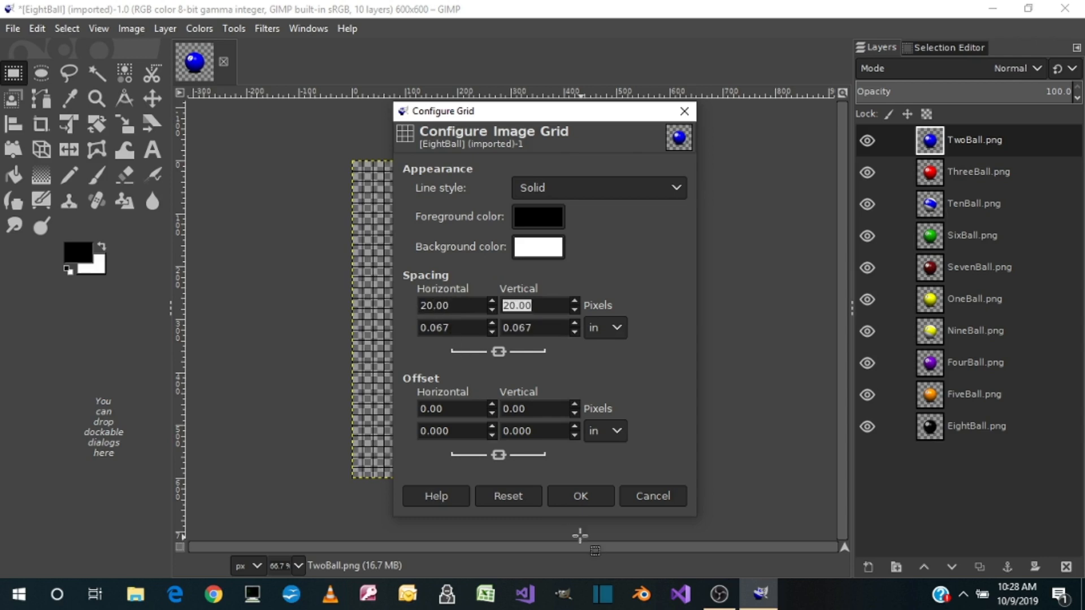
{"action": "left_click", "coordinate": [578, 501]}
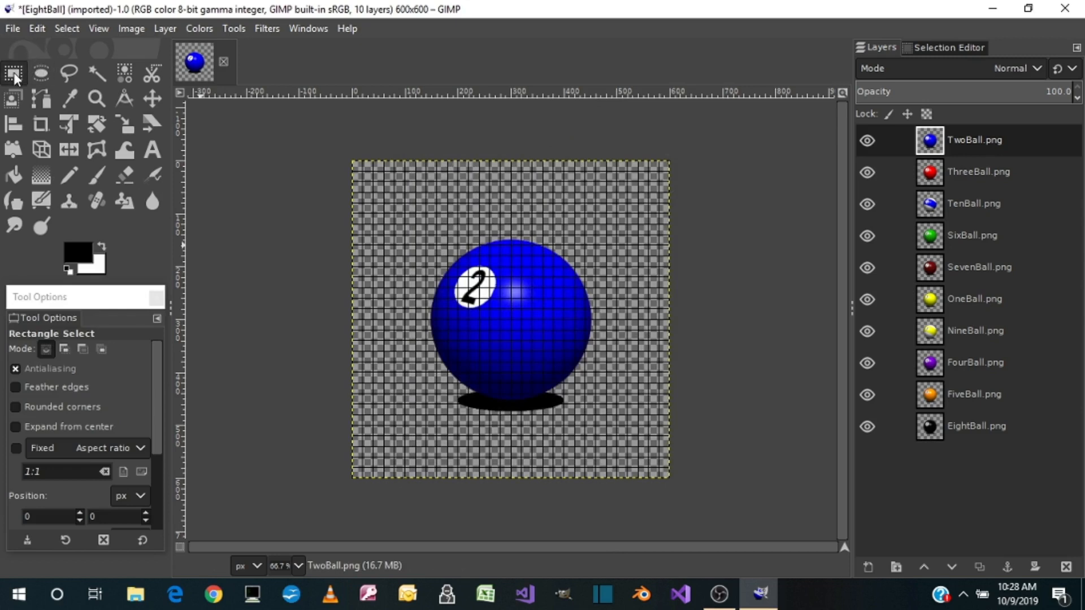
Draw a rectangular selection around the ball and its shadow from 140, 140, then widen it to about 340 × 340 px
{"action": "left_click", "coordinate": [35, 429]}
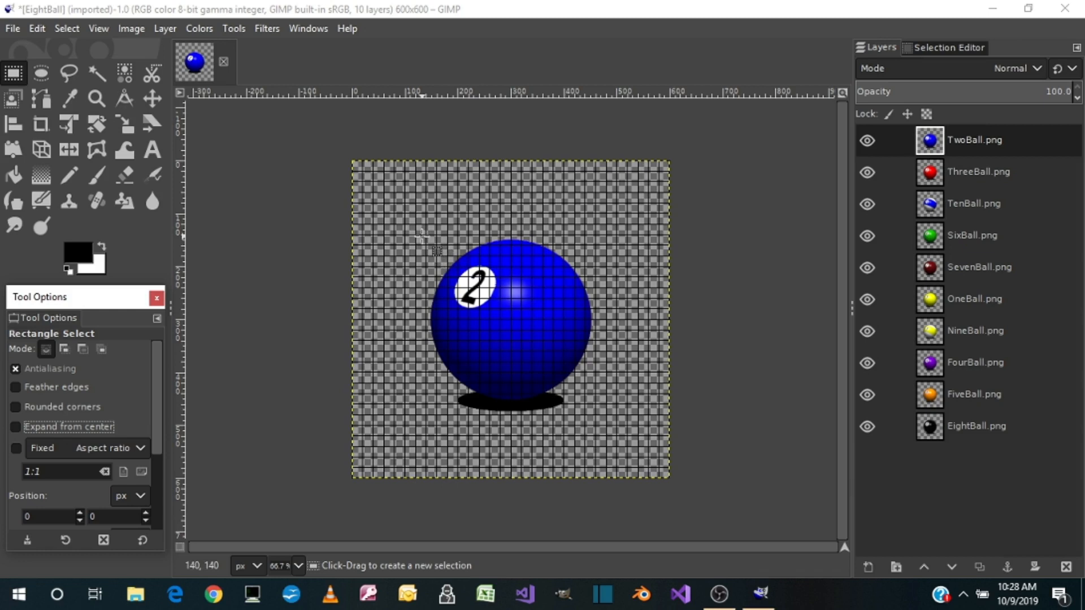
{"action": "left_click_drag", "start_coordinate": [424, 235], "coordinate": [595, 417]}
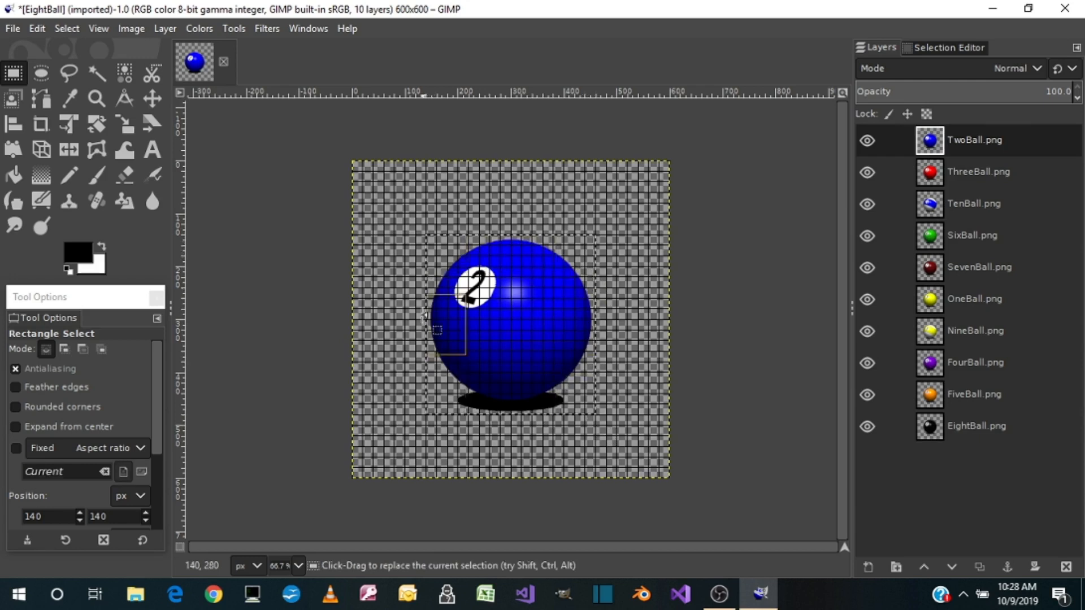
{"action": "left_click_drag", "start_coordinate": [573, 393], "coordinate": [572, 393]}
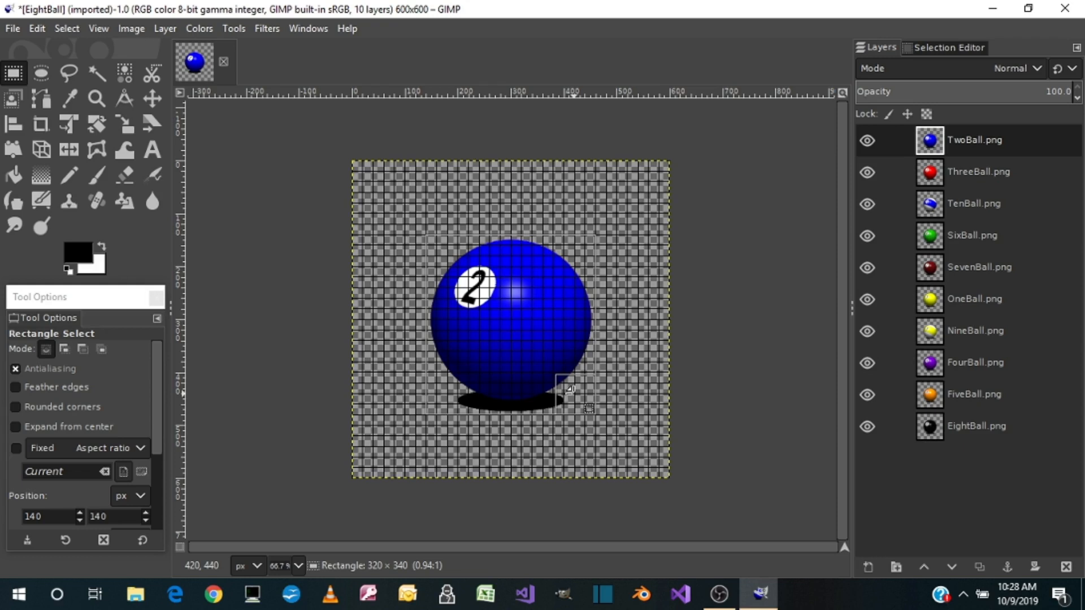
{"action": "left_click_drag", "start_coordinate": [570, 389], "coordinate": [583, 390]}
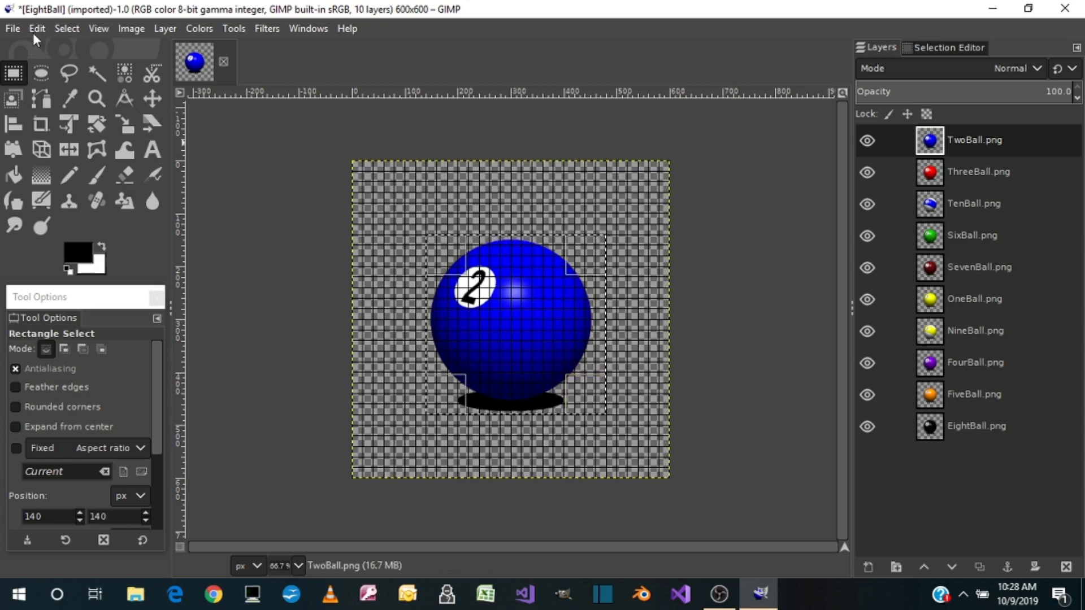
Create a new image 340 px wide and 340 px high
{"action": "left_click", "coordinate": [13, 30]}
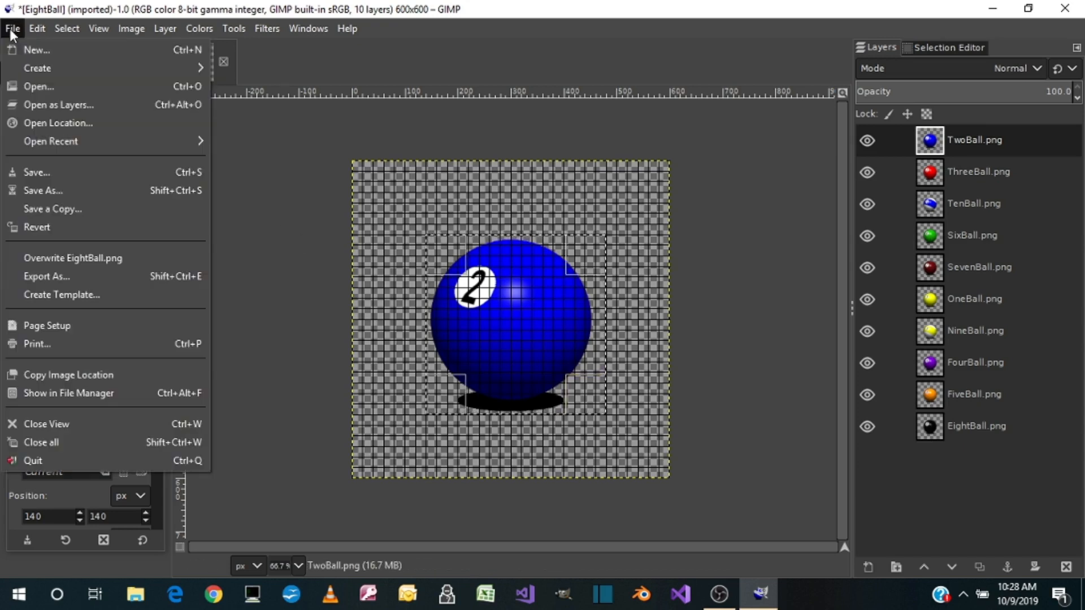
{"action": "left_click", "coordinate": [33, 49]}
{"action": "double_click", "coordinate": [114, 84]}
{"action": "type", "text": "340"}
{"action": "key", "text": "Tab"}
{"action": "type", "text": "340"}
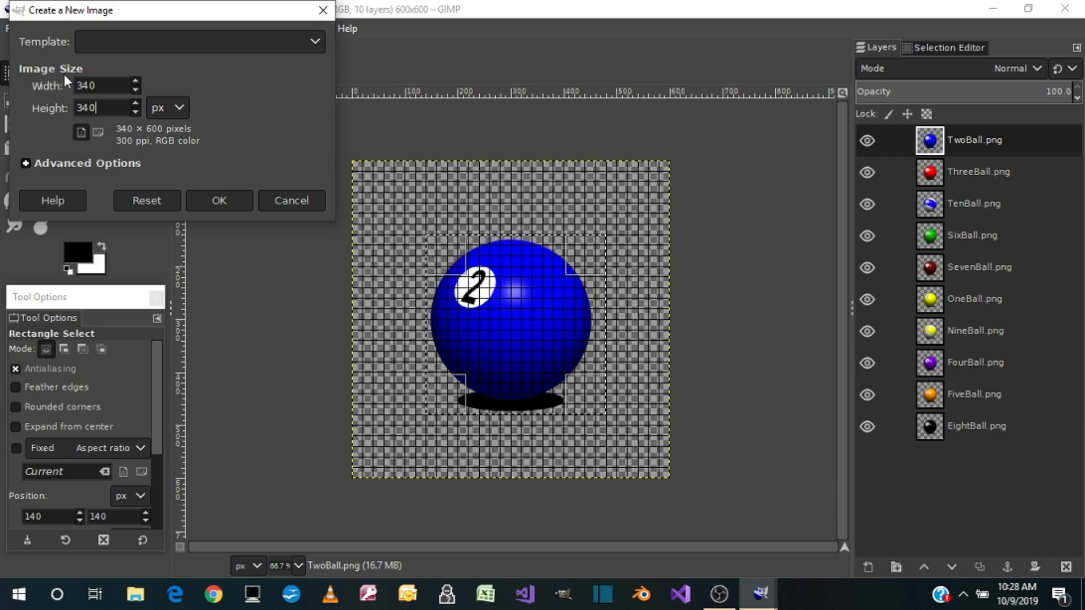
{"action": "left_click", "coordinate": [217, 197]}
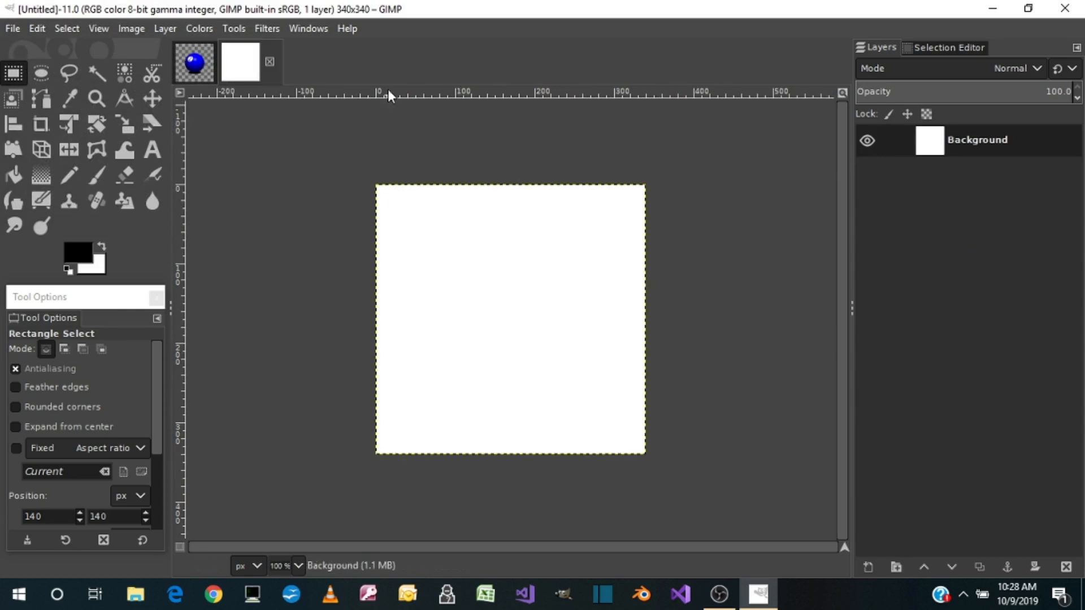
Add a transparent 340 × 340 px layer to the new image and delete its white Background layer
{"action": "left_click", "coordinate": [165, 28]}
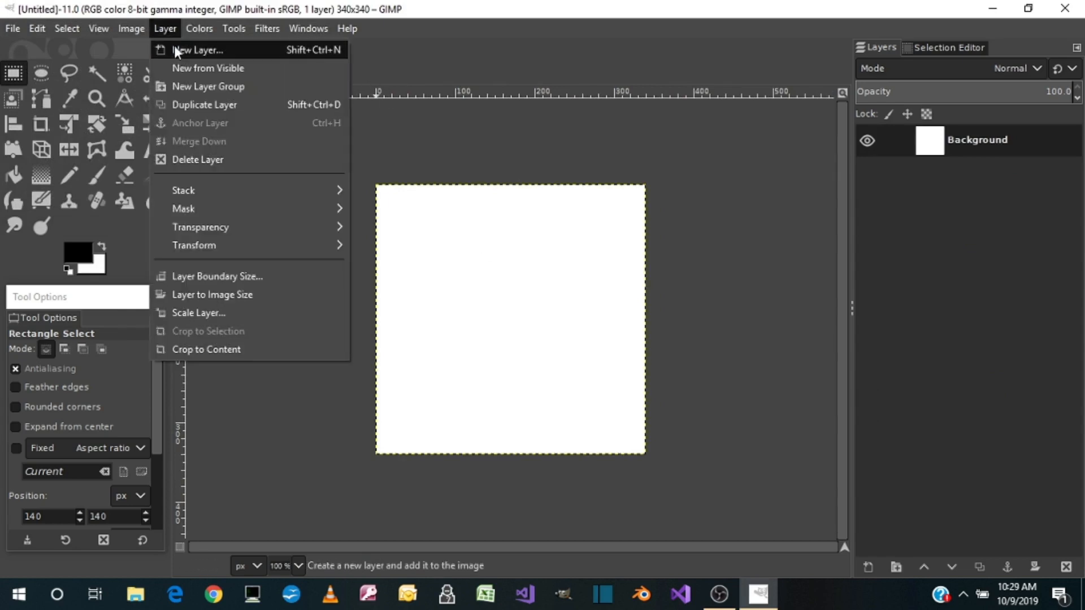
{"action": "left_click", "coordinate": [175, 48]}
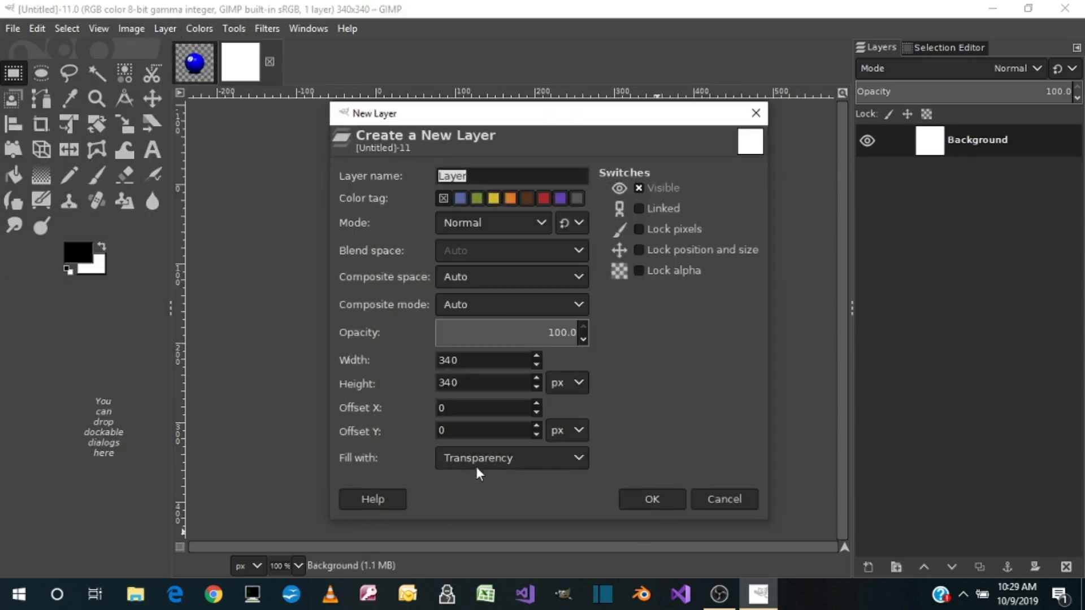
{"action": "left_click", "coordinate": [652, 500]}
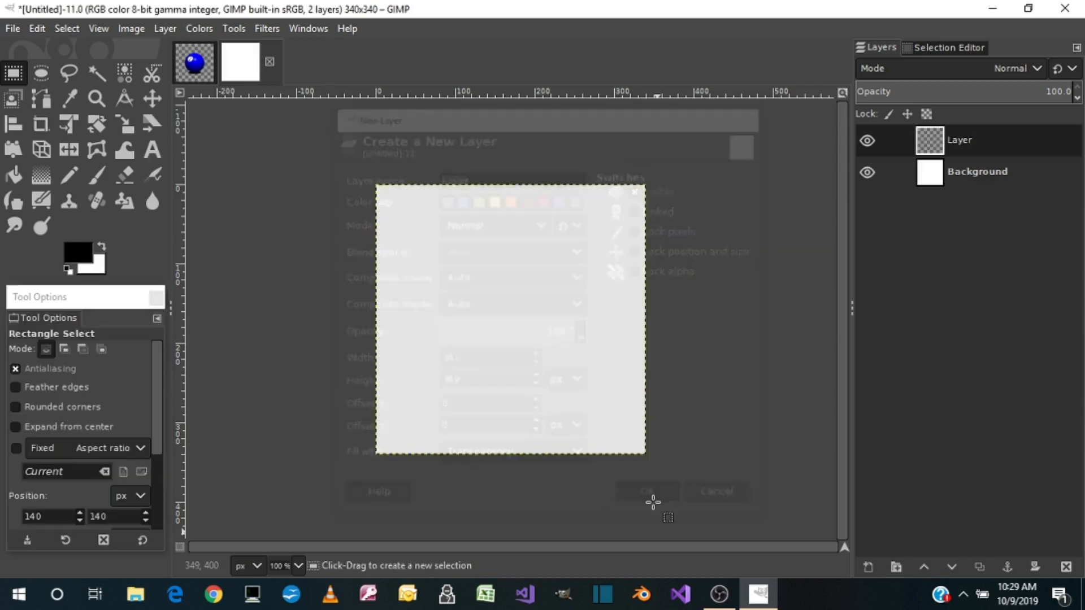
{"action": "right_click", "coordinate": [1004, 172]}
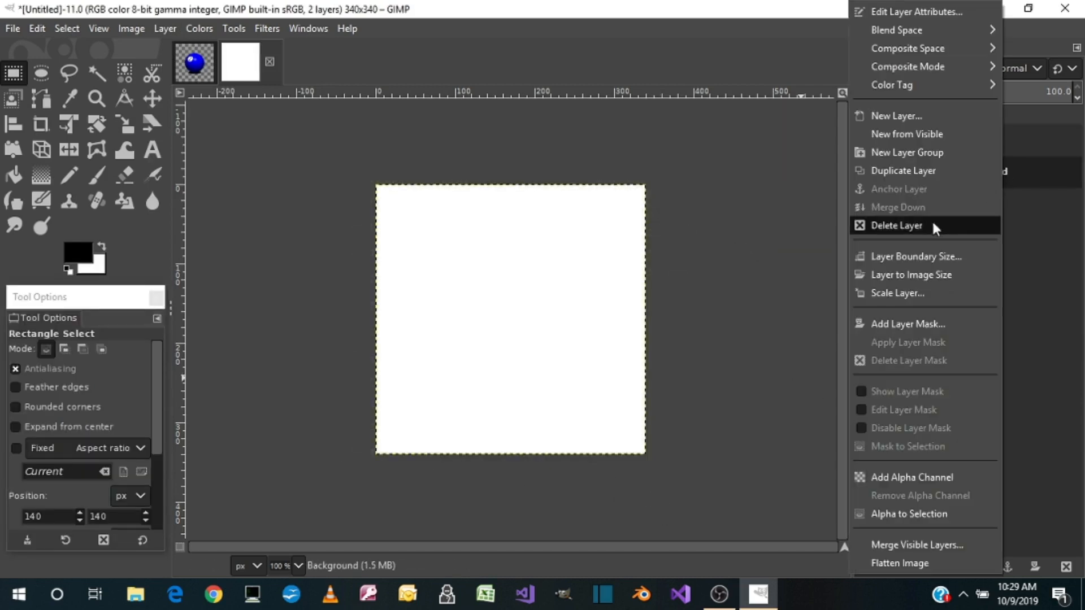
{"action": "left_click", "coordinate": [894, 225]}
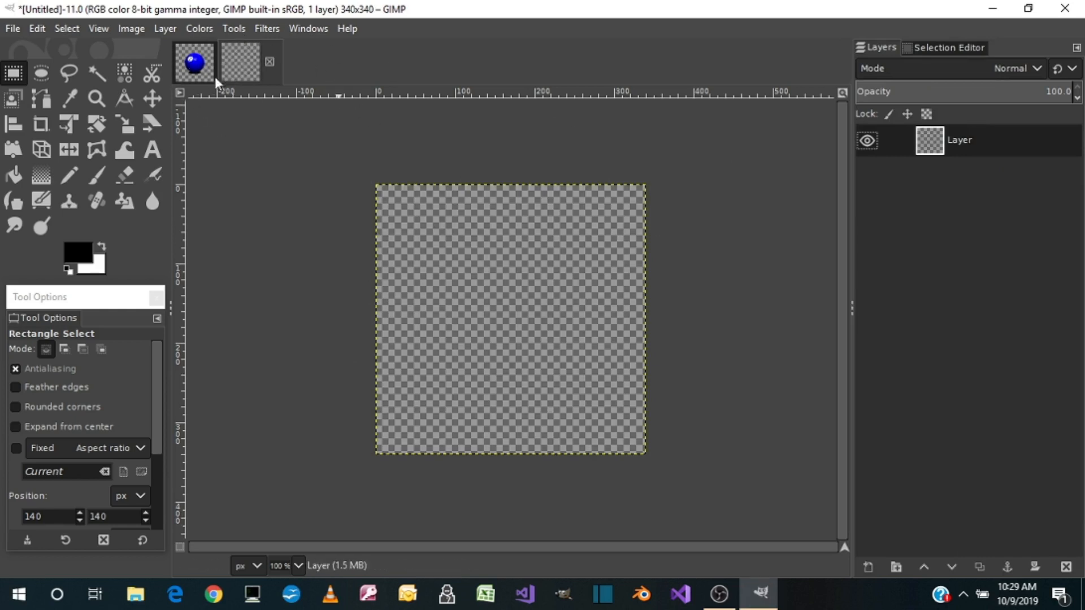
Try to paste the TwoBall.png layer from the EightBall image into the new 340 × 340 px image
{"action": "left_click", "coordinate": [195, 67]}
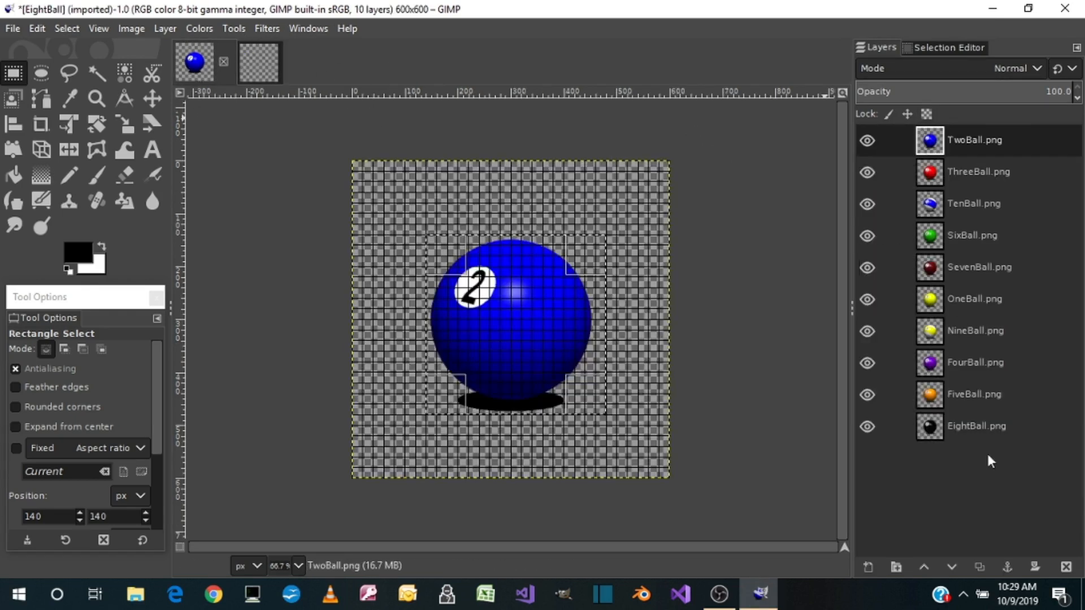
{"action": "left_click", "coordinate": [255, 62]}
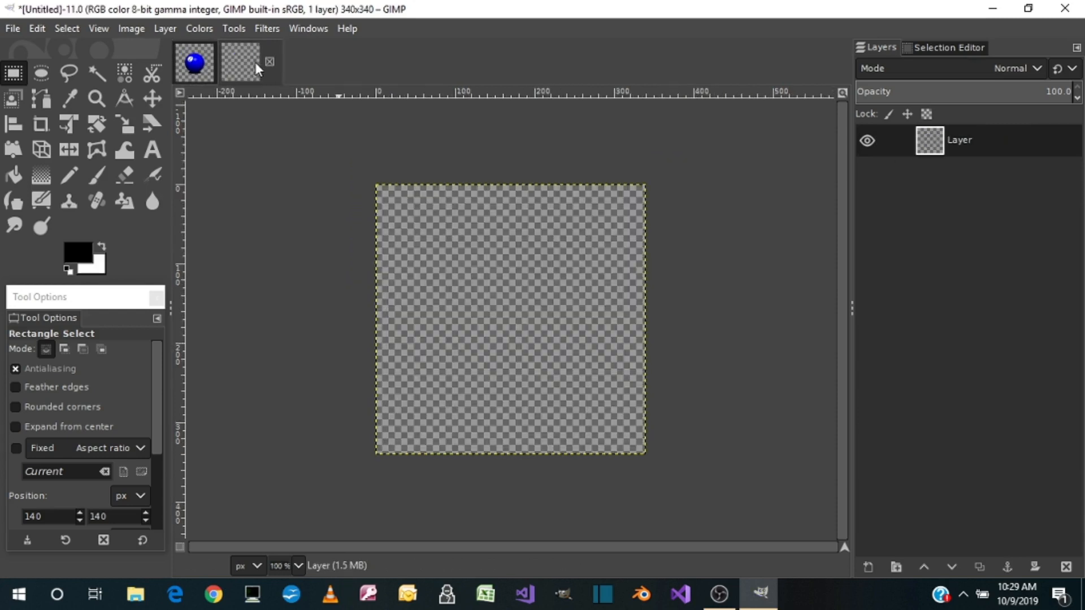
{"action": "left_click", "coordinate": [196, 65]}
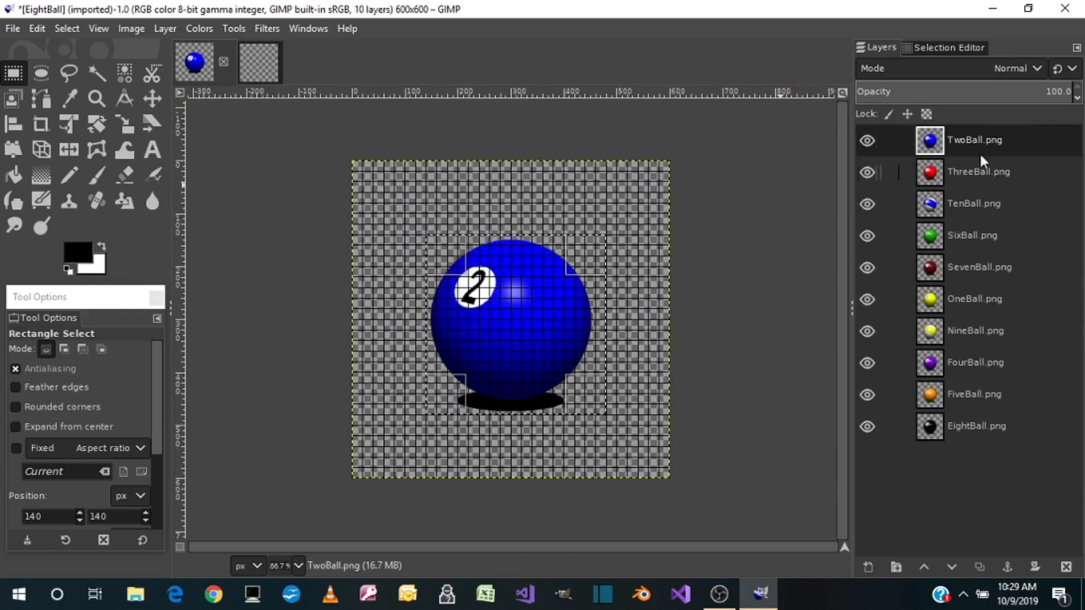
{"action": "double_click", "coordinate": [971, 139]}
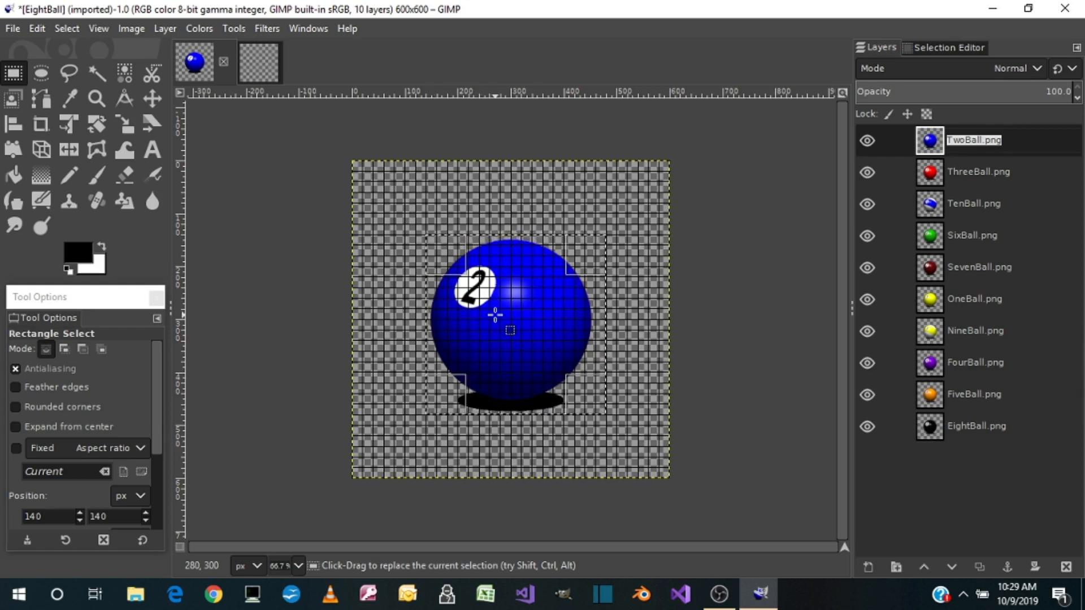
{"action": "left_click", "coordinate": [252, 73]}
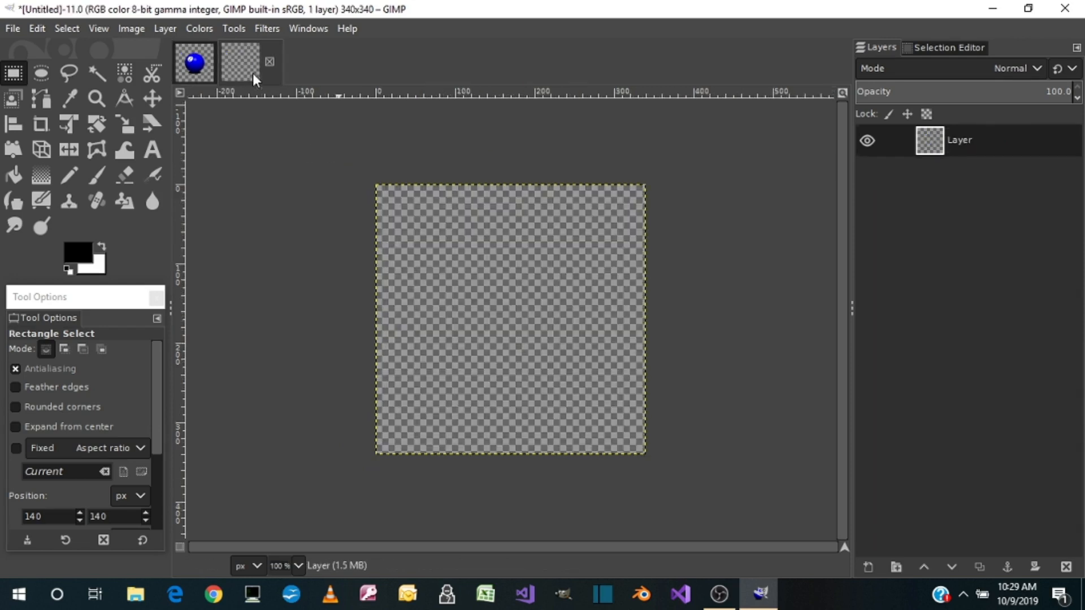
{"action": "key", "text": "ctrl+v"}
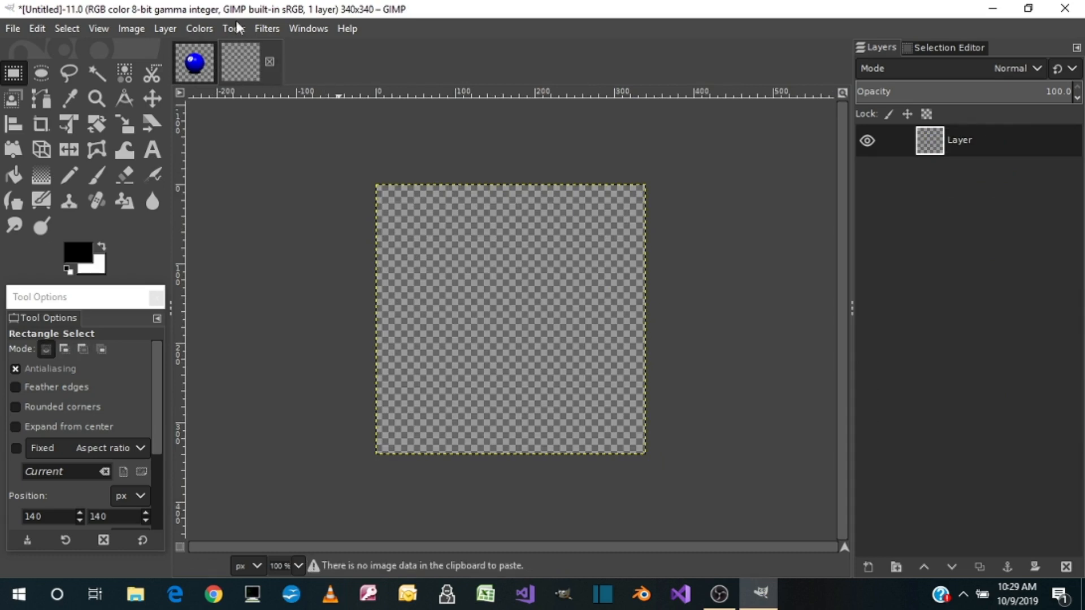
Clear the selection in the EightBall image and draw a new one, about 340 × 340 px from 140, 140, around the ball and shadow
{"action": "left_click", "coordinate": [199, 63]}
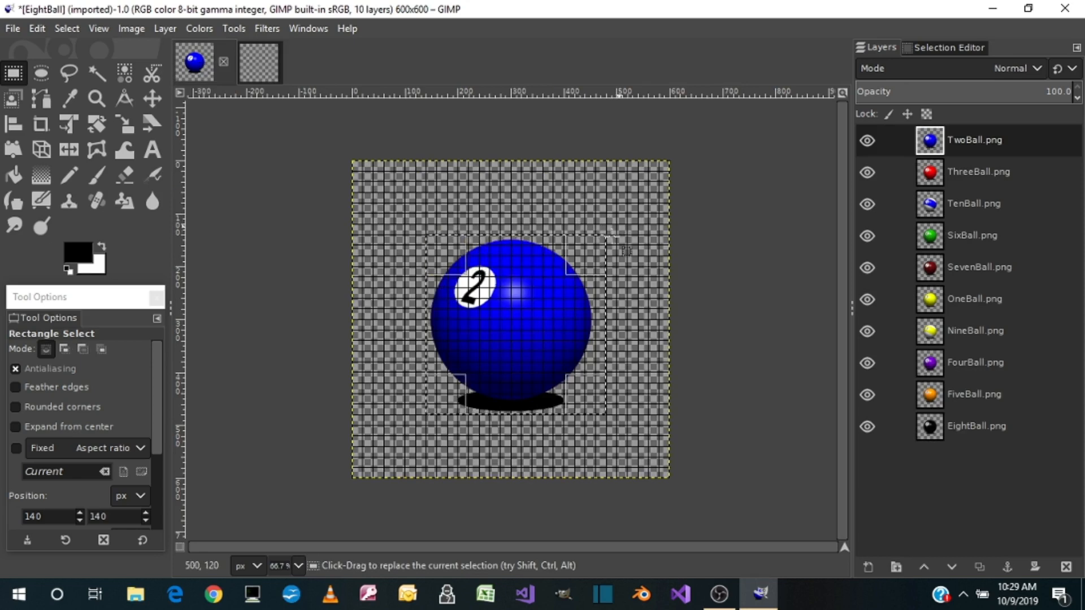
{"action": "left_click", "coordinate": [78, 29]}
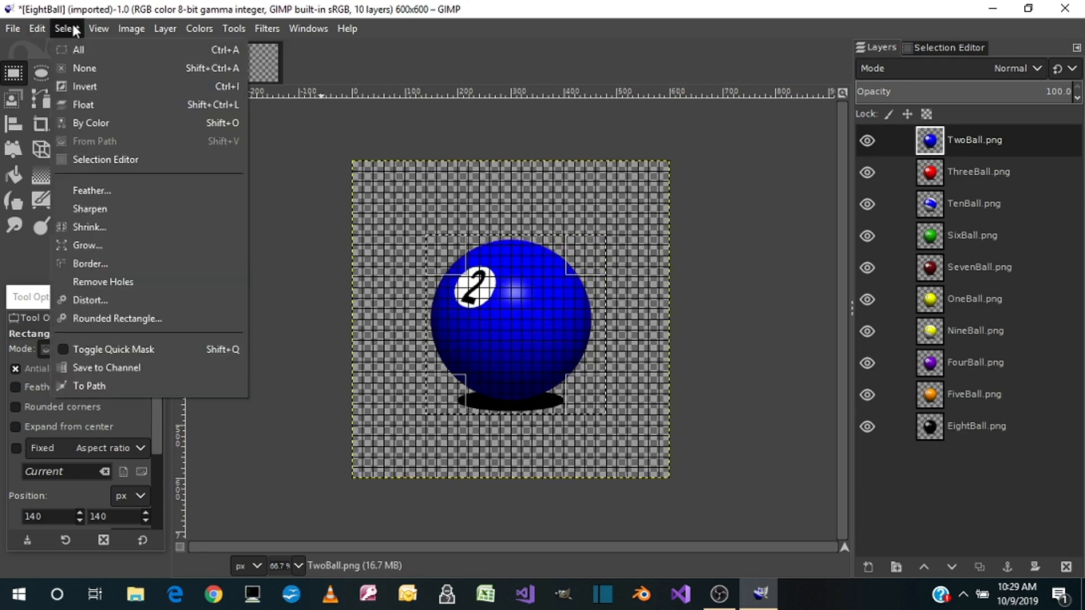
{"action": "left_click", "coordinate": [87, 63]}
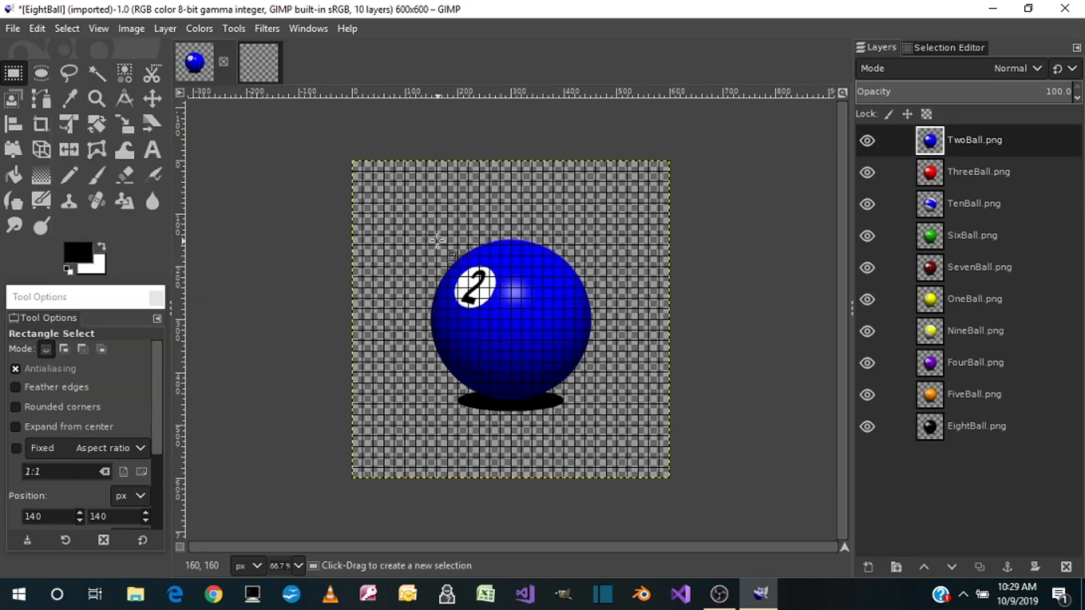
{"action": "left_click_drag", "start_coordinate": [426, 235], "coordinate": [604, 415]}
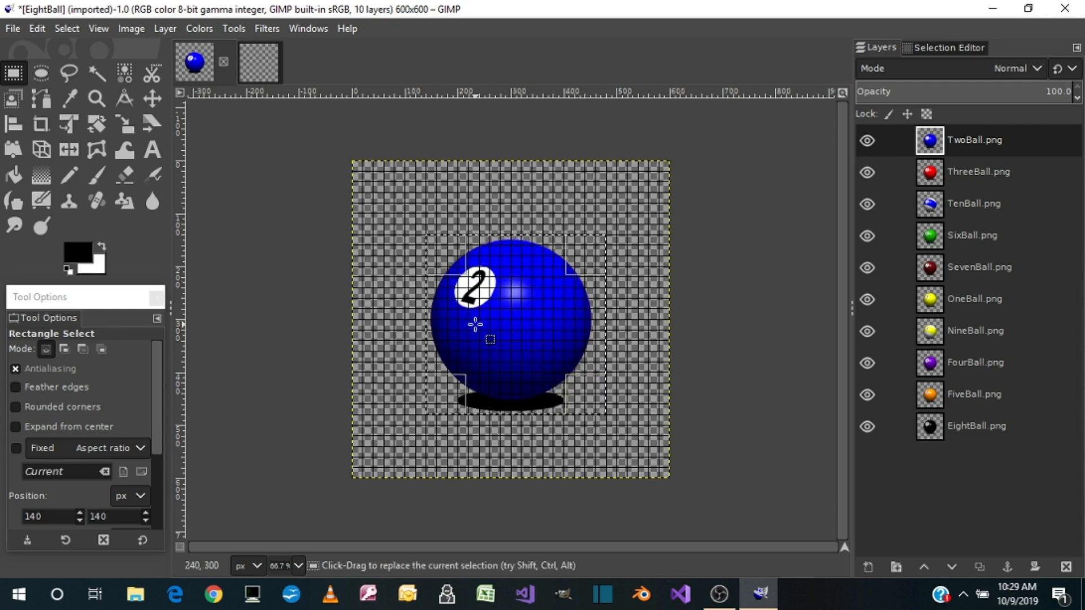
Copy the selected 2 ball with its shadow and paste it into the empty 340 × 340 px image
{"action": "key", "text": "ctrl+c"}
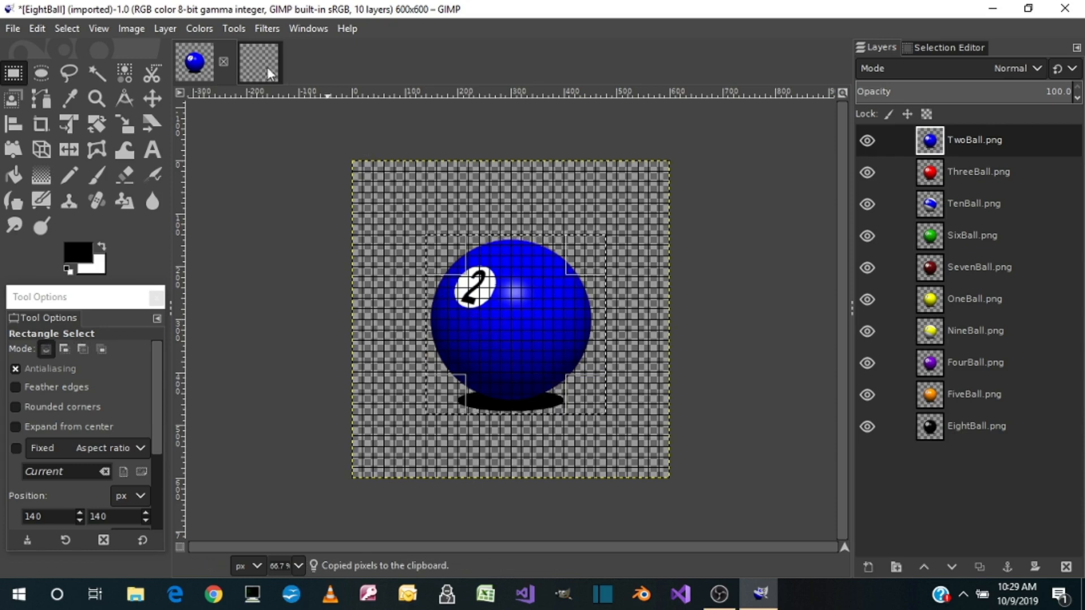
{"action": "key", "text": "ctrl+shift+v"}
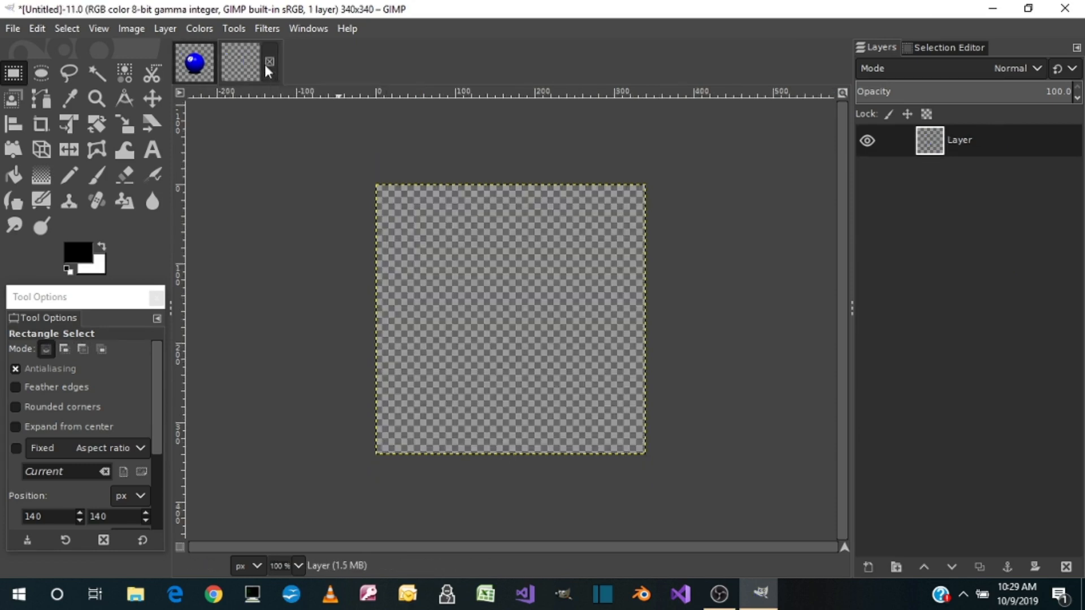
{"action": "key", "text": "ctrl+v"}
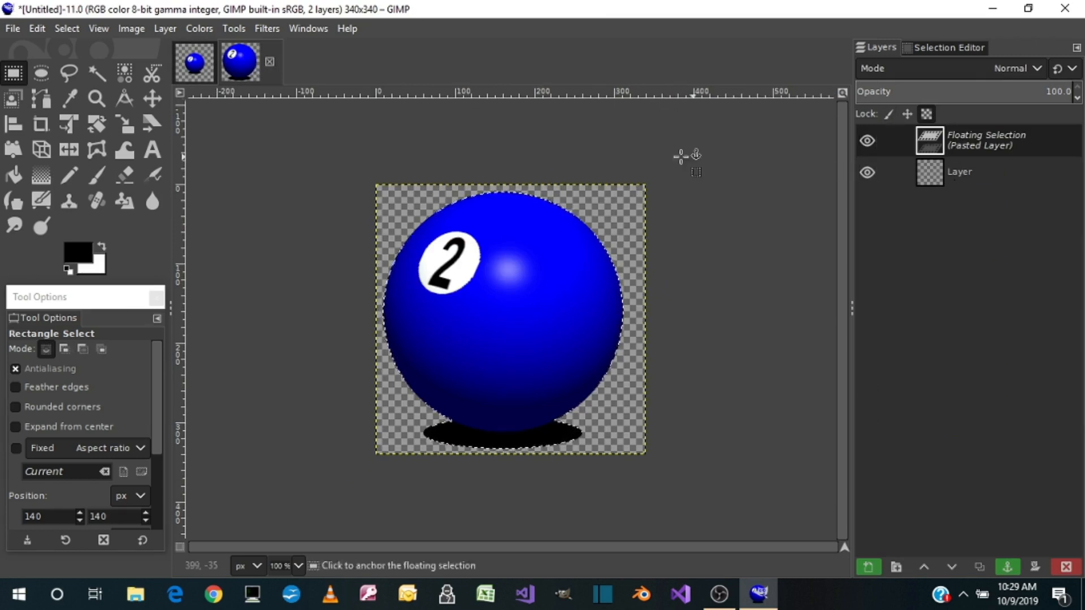
Export the 2 ball image as a PNG to Desktop > 11 Ball > Pictures, replacing the existing TwoBall.png with the default PNG options
{"action": "left_click", "coordinate": [13, 27]}
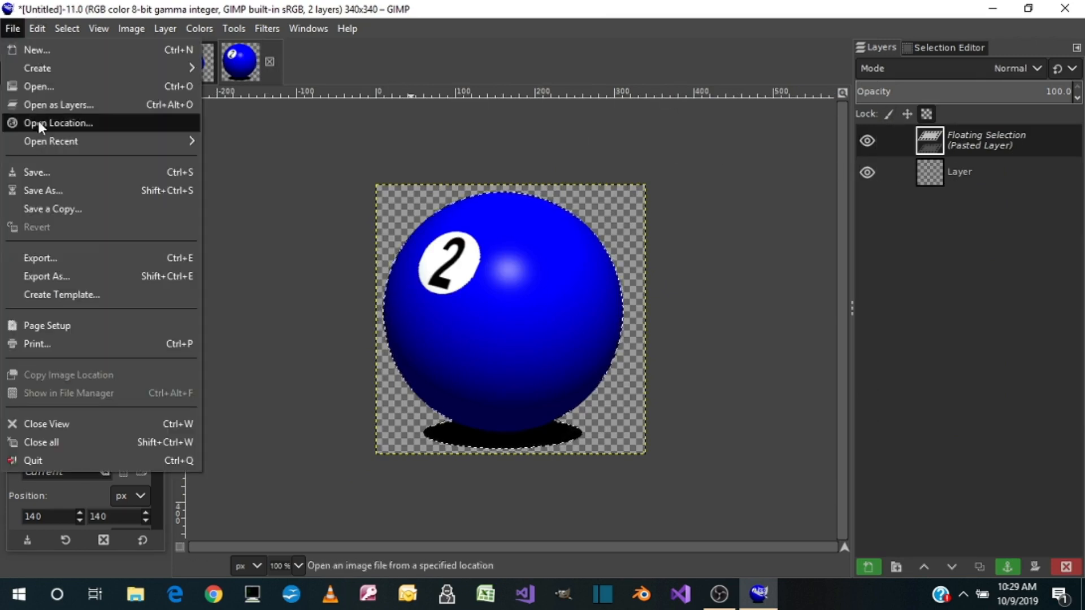
{"action": "left_click", "coordinate": [39, 270]}
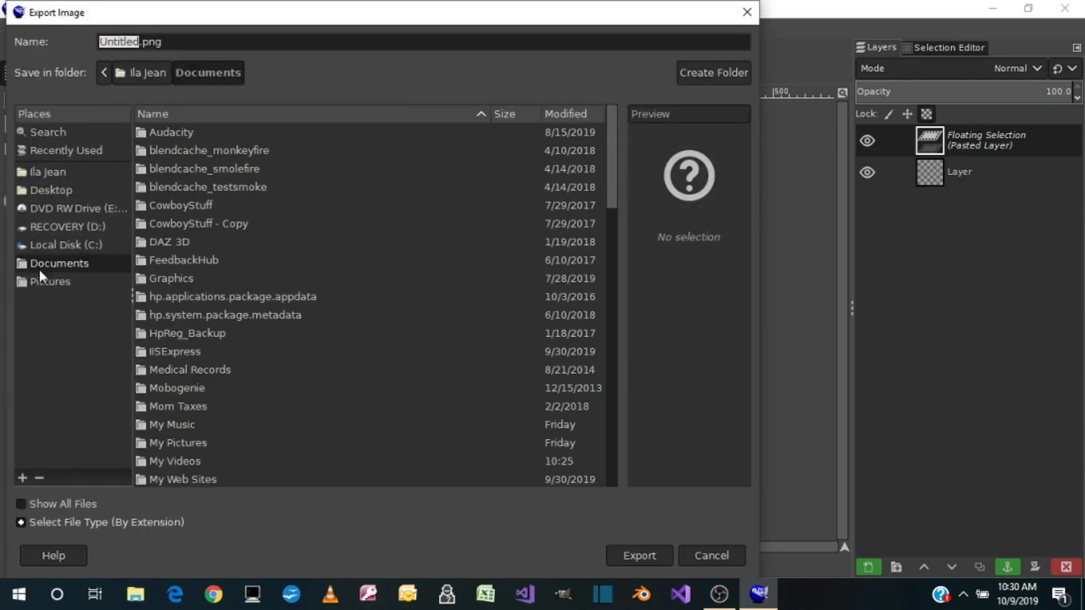
{"action": "left_click", "coordinate": [43, 196]}
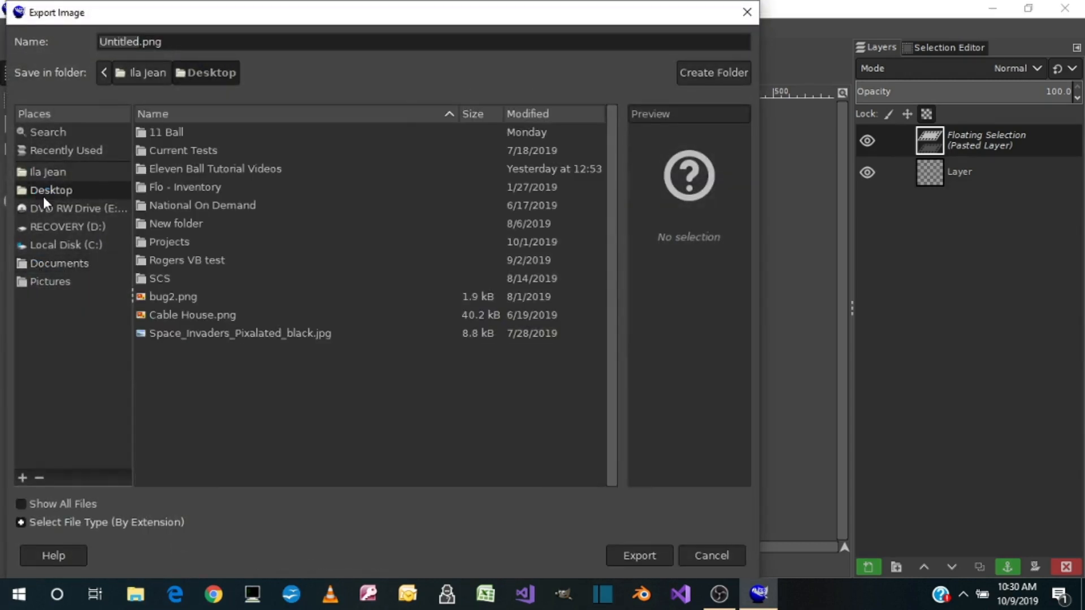
{"action": "left_click", "coordinate": [162, 132]}
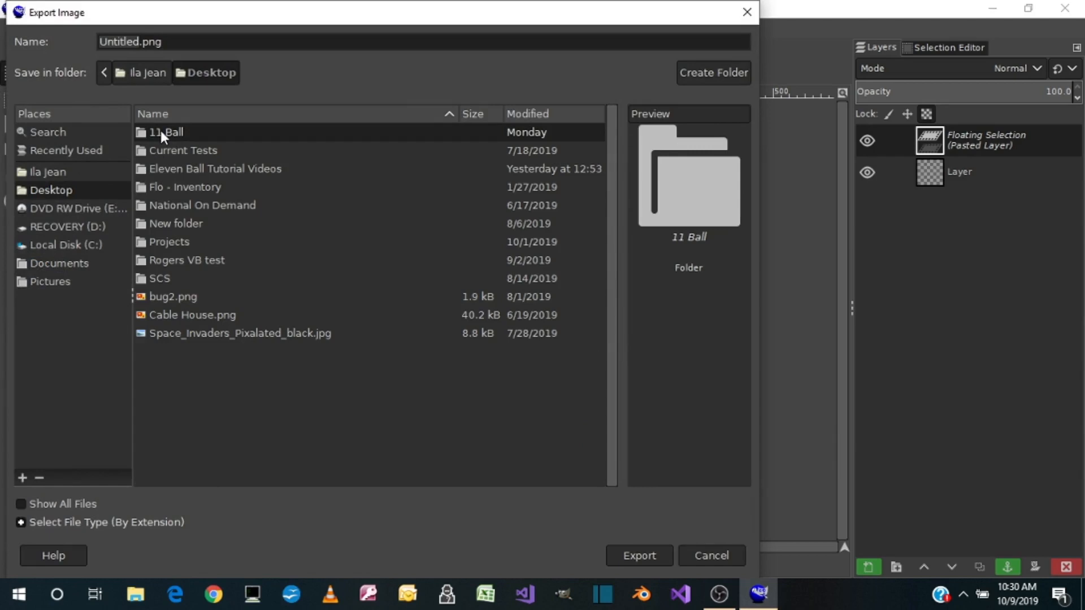
{"action": "double_click", "coordinate": [160, 130]}
{"action": "left_click", "coordinate": [172, 148]}
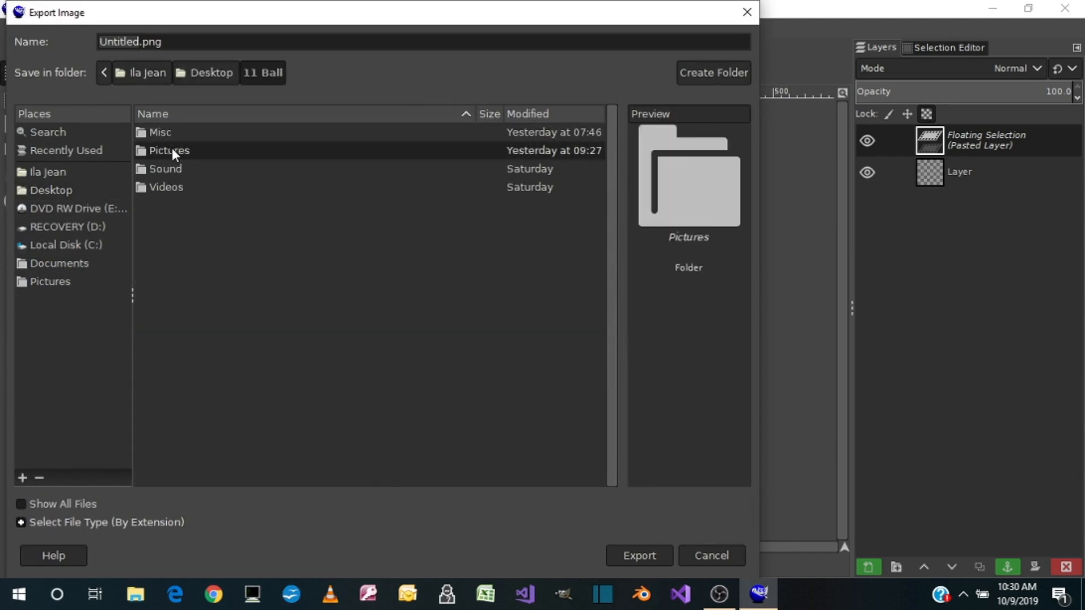
{"action": "double_click", "coordinate": [172, 148]}
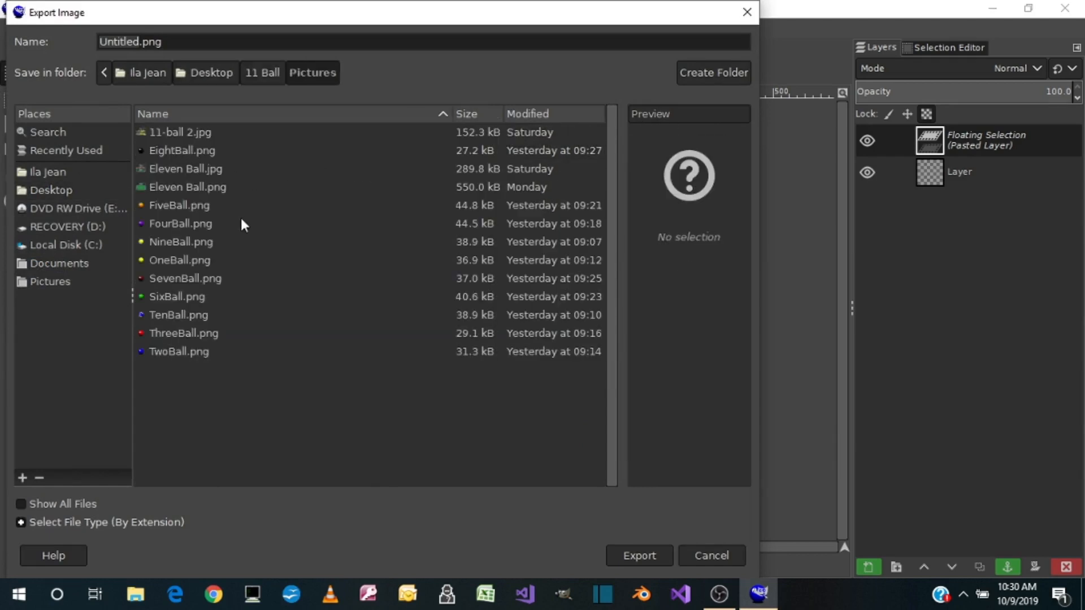
{"action": "double_click", "coordinate": [182, 350]}
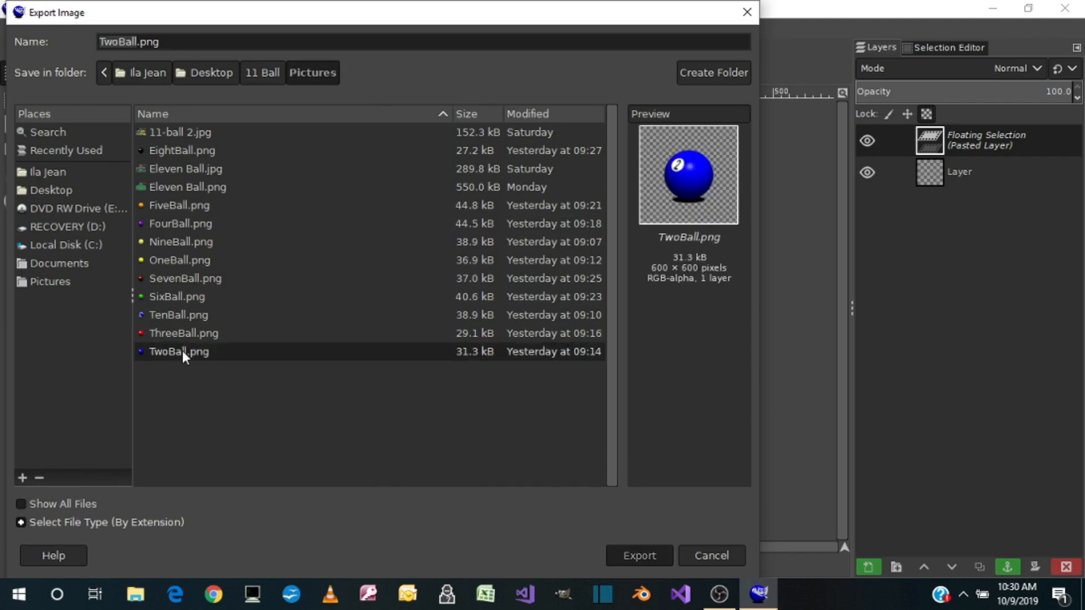
{"action": "left_click", "coordinate": [446, 364]}
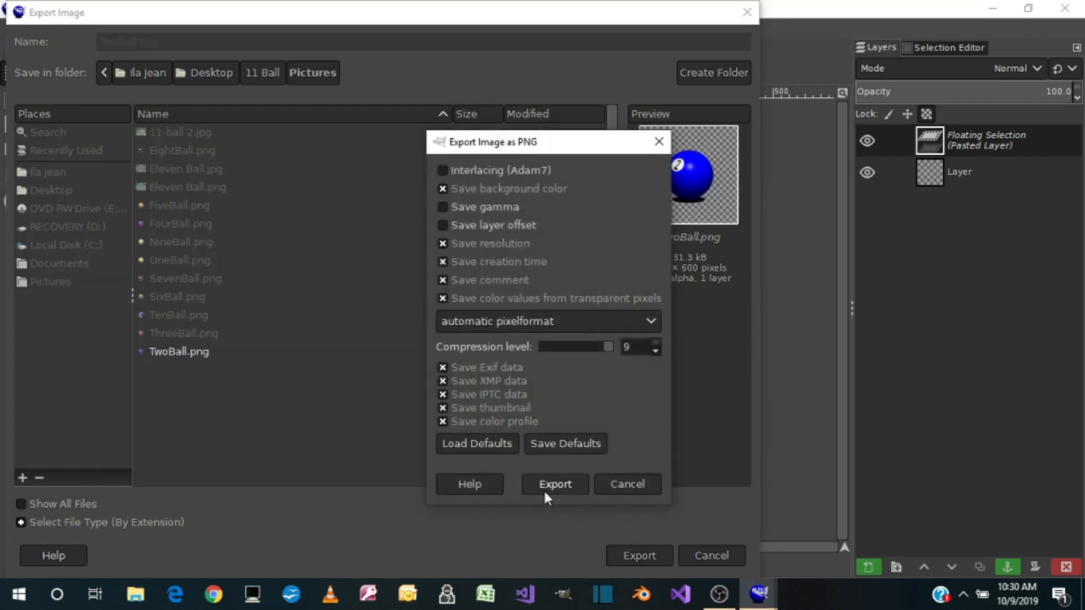
{"action": "left_click", "coordinate": [544, 490]}
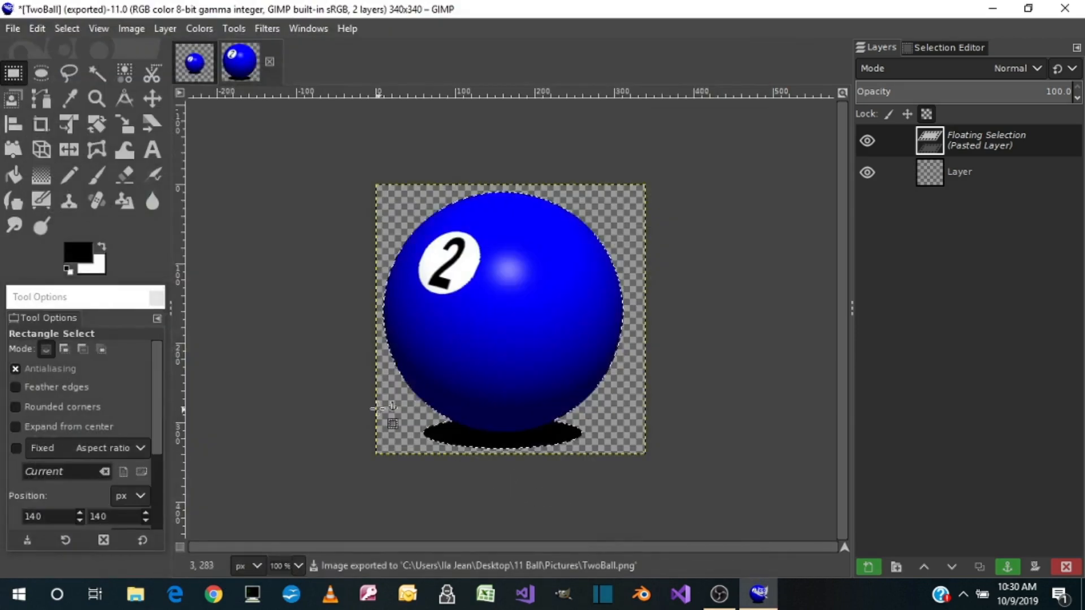
Delete the pasted 2 ball from the 340 × 340 px image and the TwoBall.png layer from the EightBall image
{"action": "right_click", "coordinate": [954, 137]}
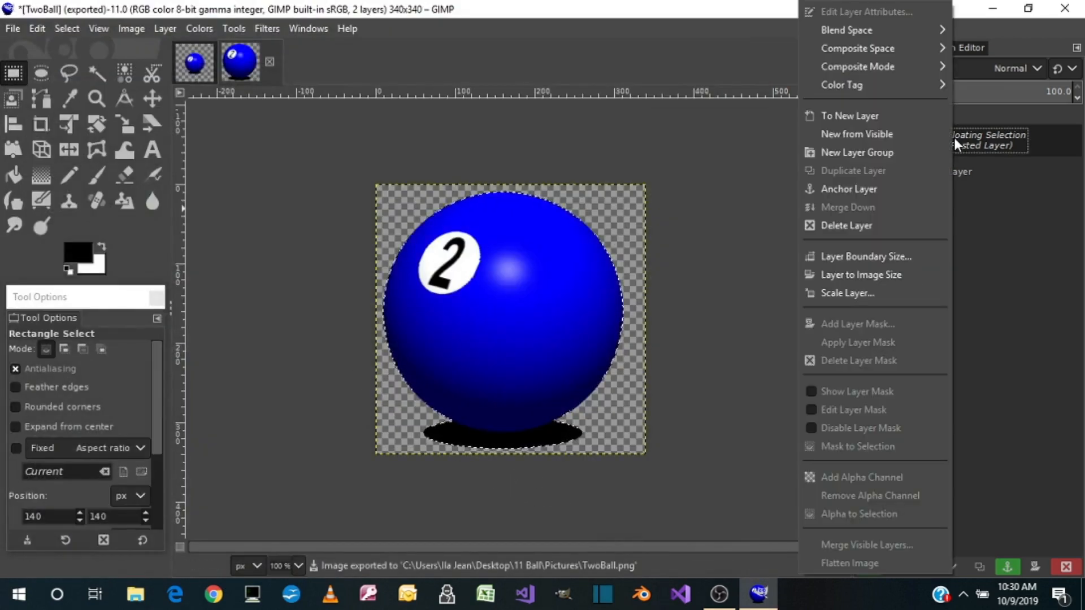
{"action": "left_click", "coordinate": [851, 225]}
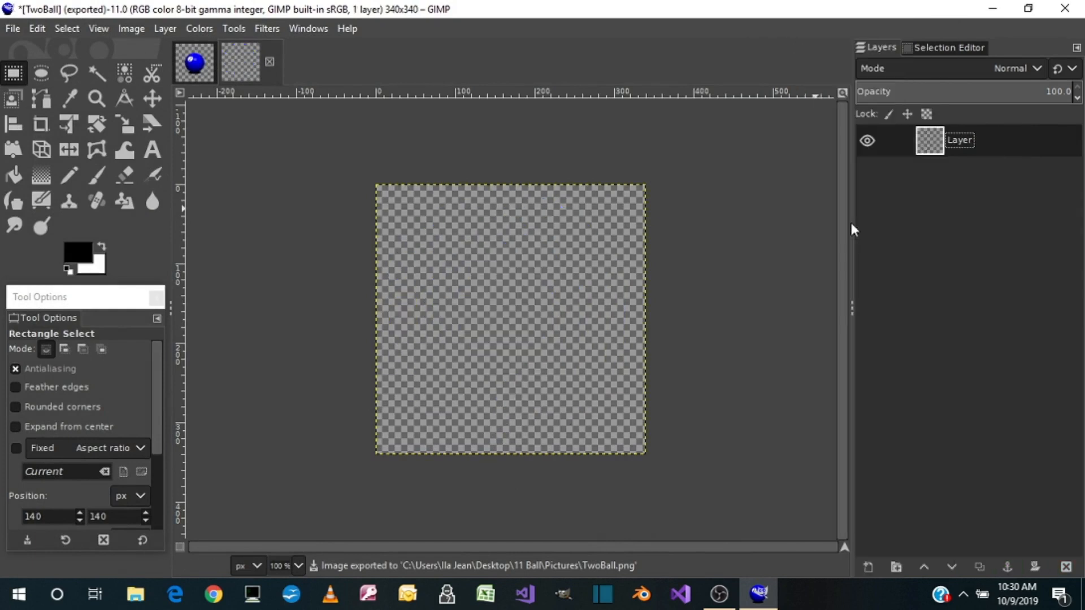
{"action": "left_click", "coordinate": [195, 63]}
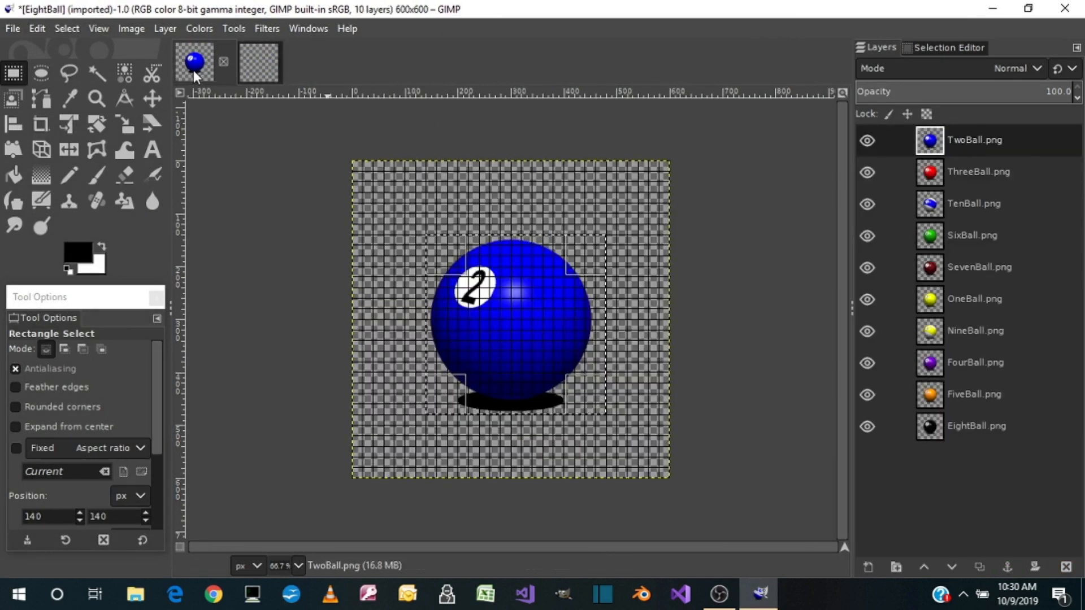
{"action": "right_click", "coordinate": [961, 142]}
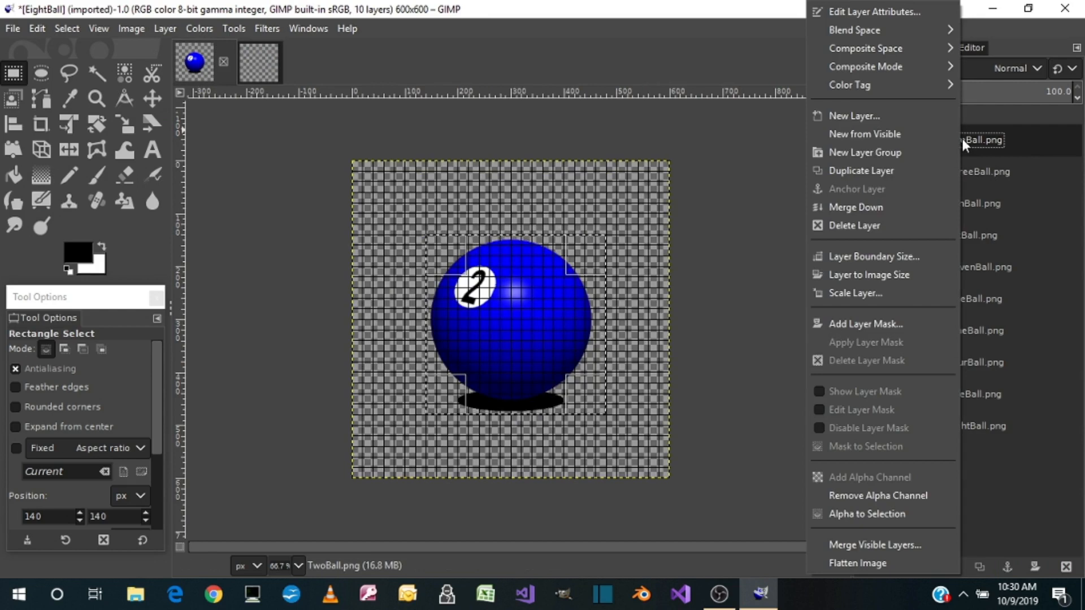
{"action": "left_click", "coordinate": [860, 224]}
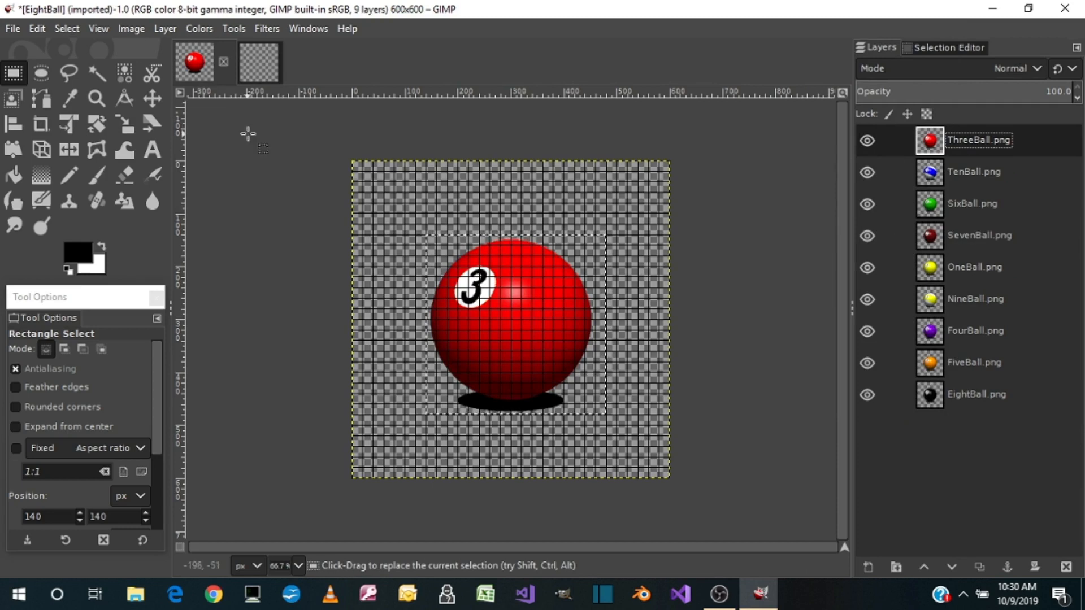
Clear the selection in the EightBall image and draw one about 340 × 340 px from 140, 140 around the 3 ball and shadow
{"action": "left_click", "coordinate": [74, 27]}
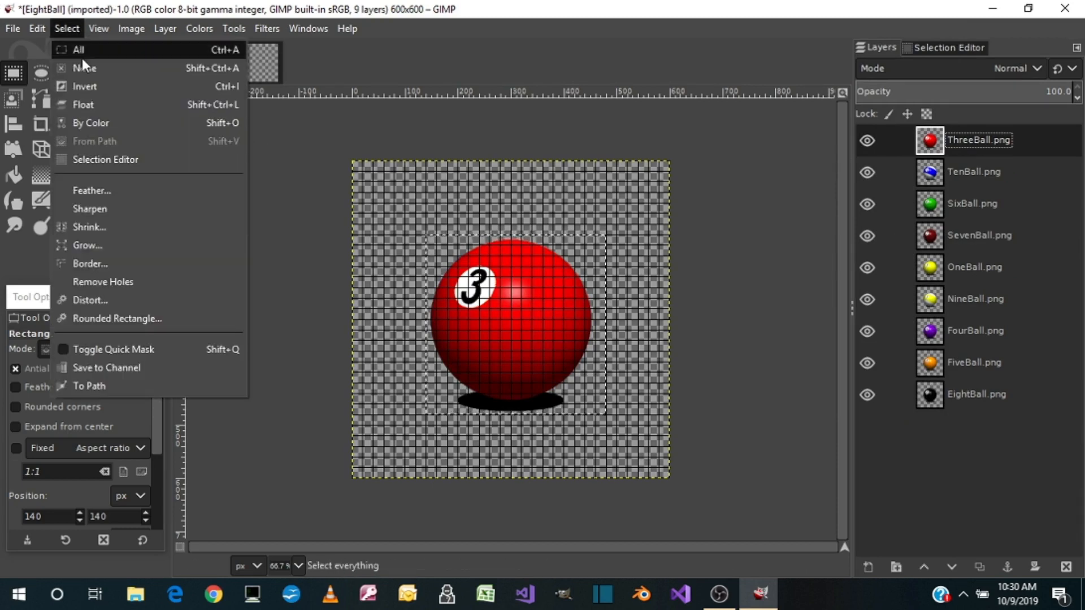
{"action": "left_click", "coordinate": [83, 66]}
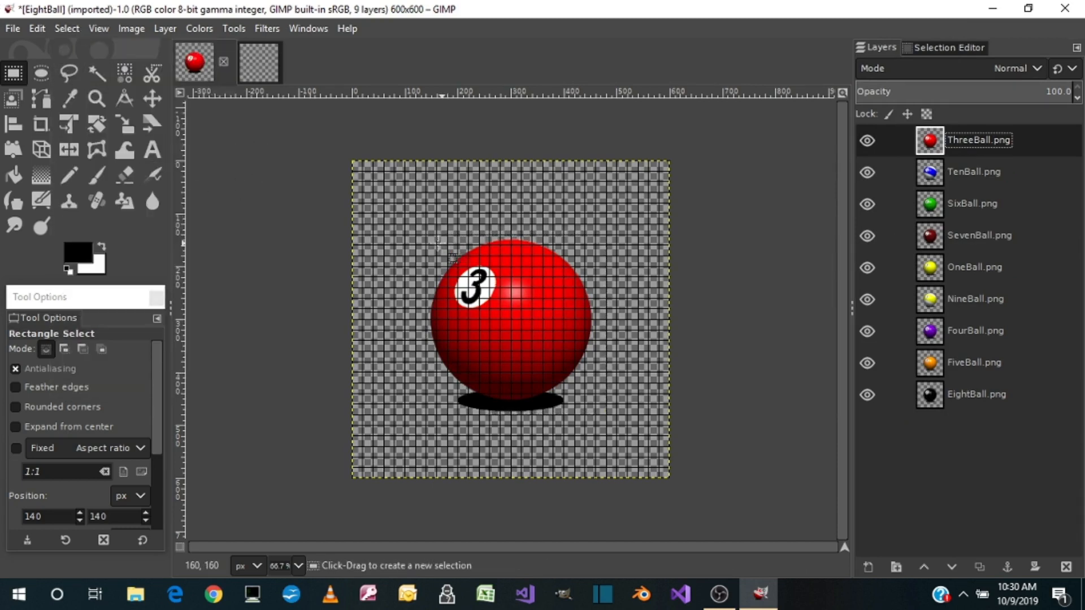
{"action": "left_click_drag", "start_coordinate": [425, 234], "coordinate": [605, 415]}
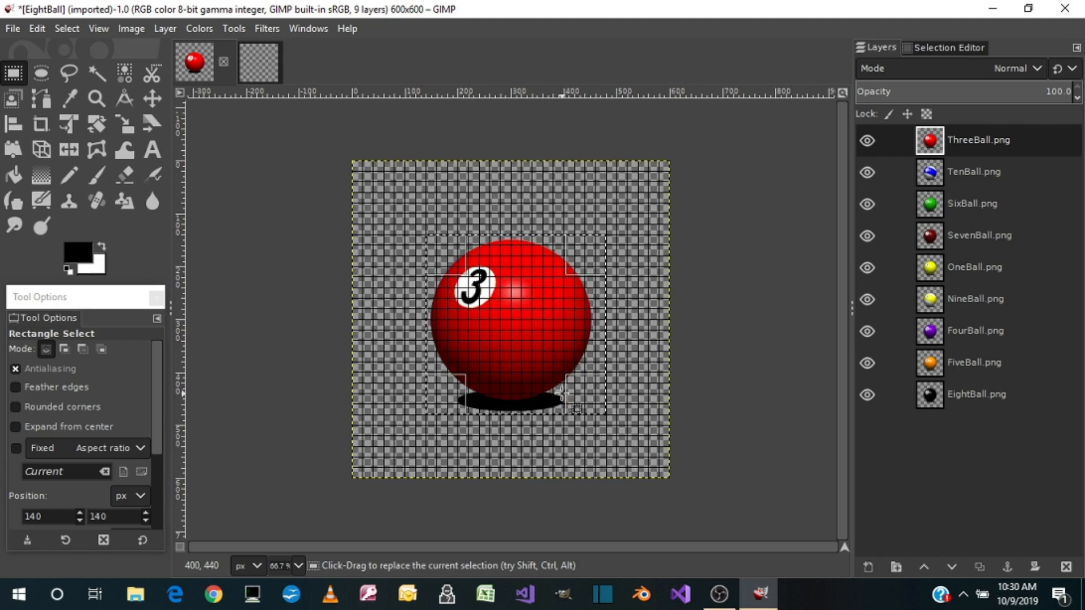
Copy the selected 3 ball with its shadow and paste it into the empty 340 × 340 px image
{"action": "key", "text": "ctrl+c"}
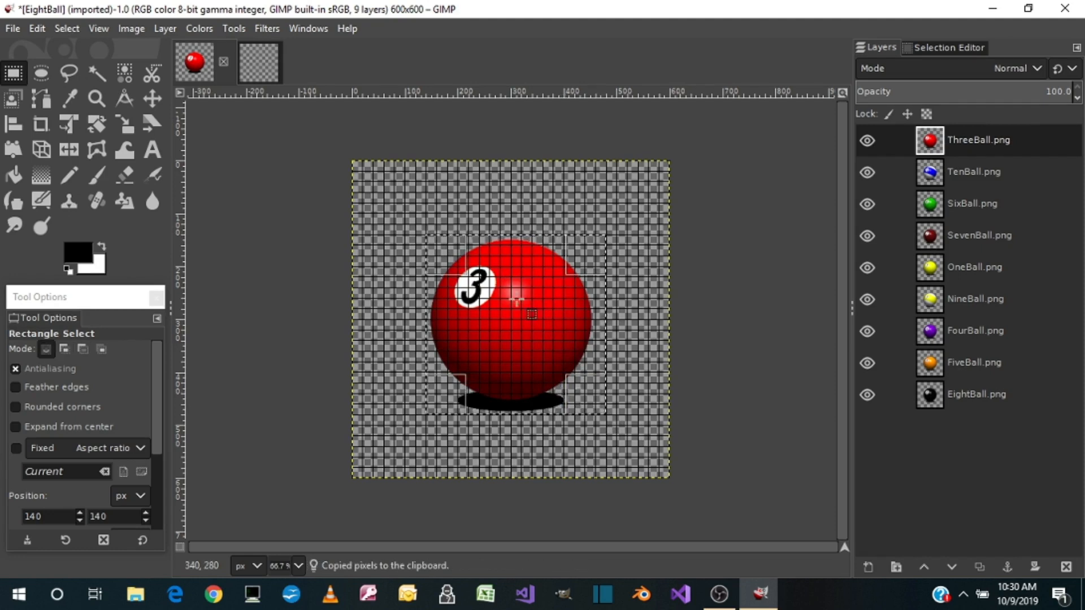
{"action": "left_click", "coordinate": [247, 61]}
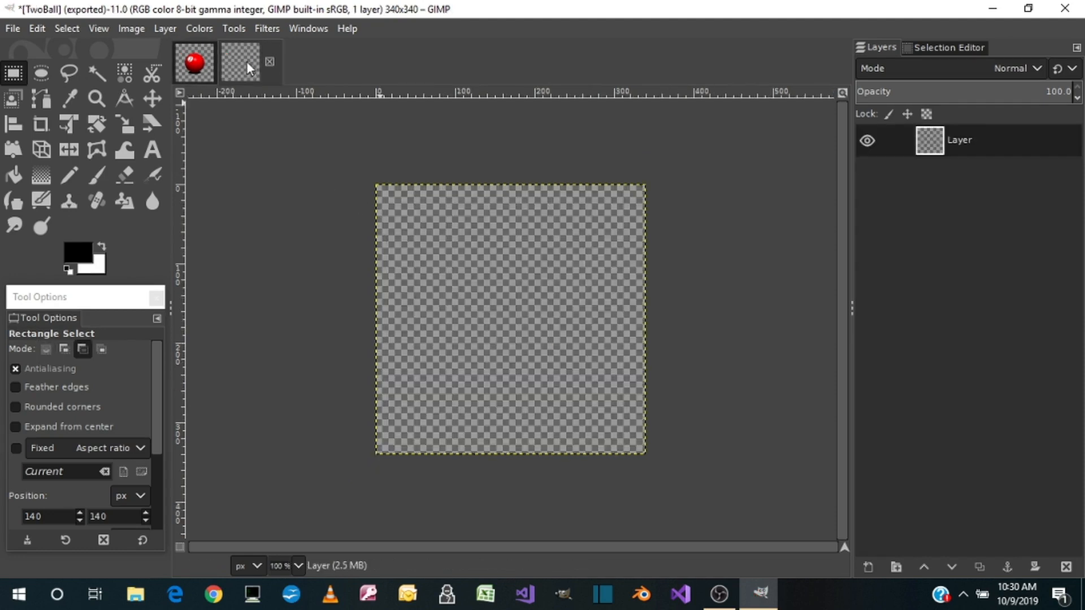
{"action": "key", "text": "ctrl+v"}
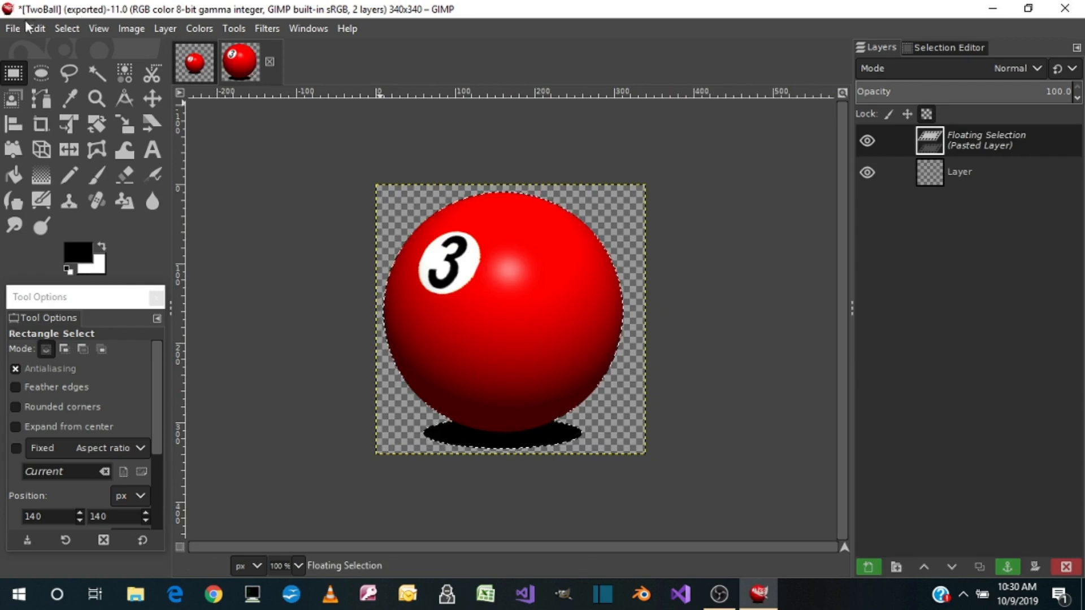
Export the 3 ball image under a different name, replacing ThreeBall.png in the Pictures folder with the default PNG options
{"action": "left_click", "coordinate": [13, 25]}
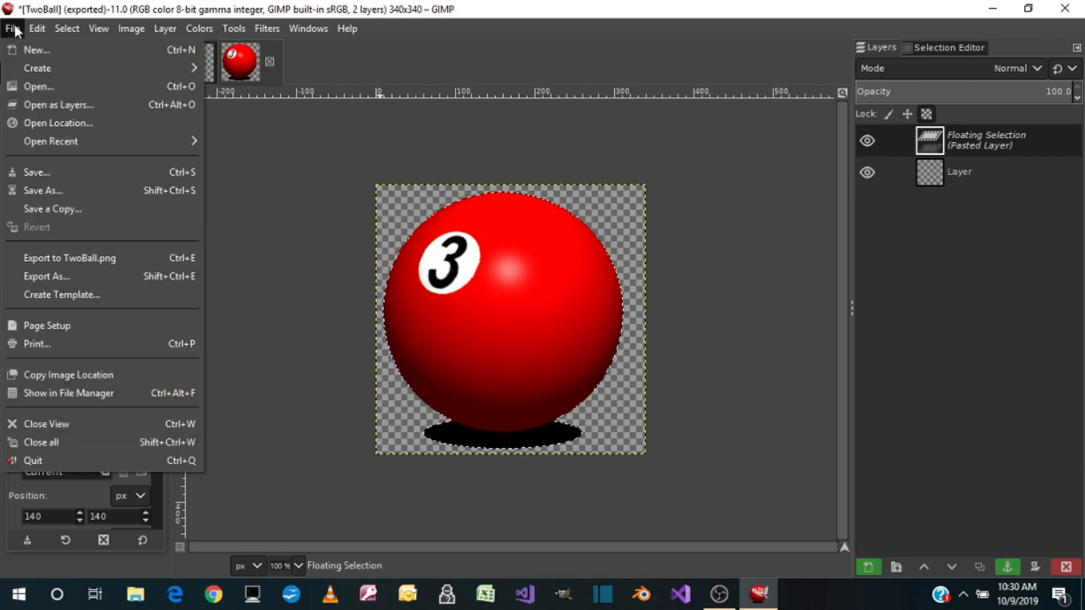
{"action": "left_click", "coordinate": [46, 277]}
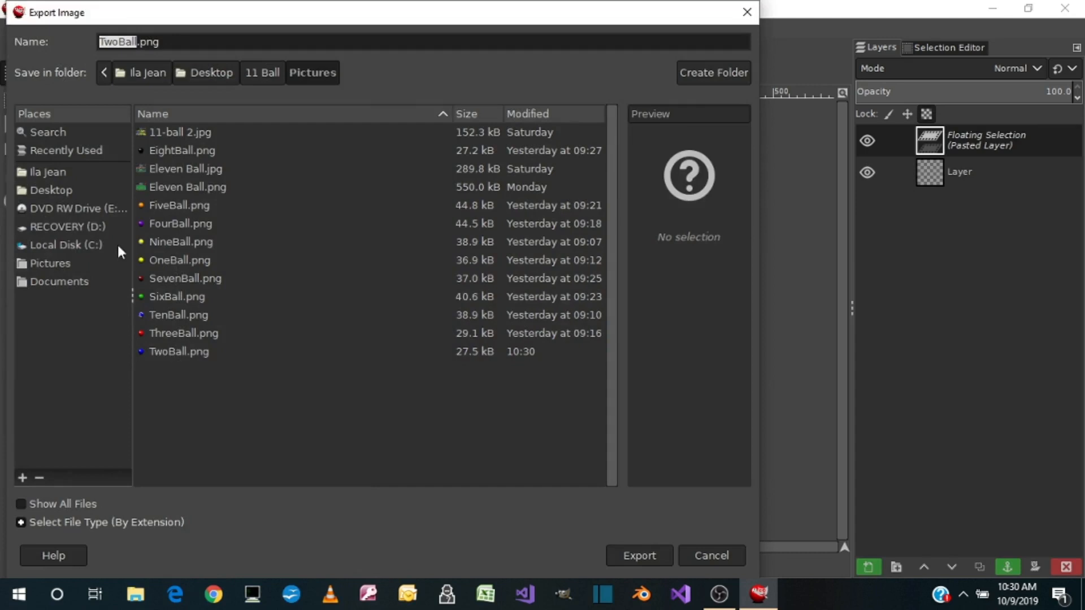
{"action": "double_click", "coordinate": [164, 334]}
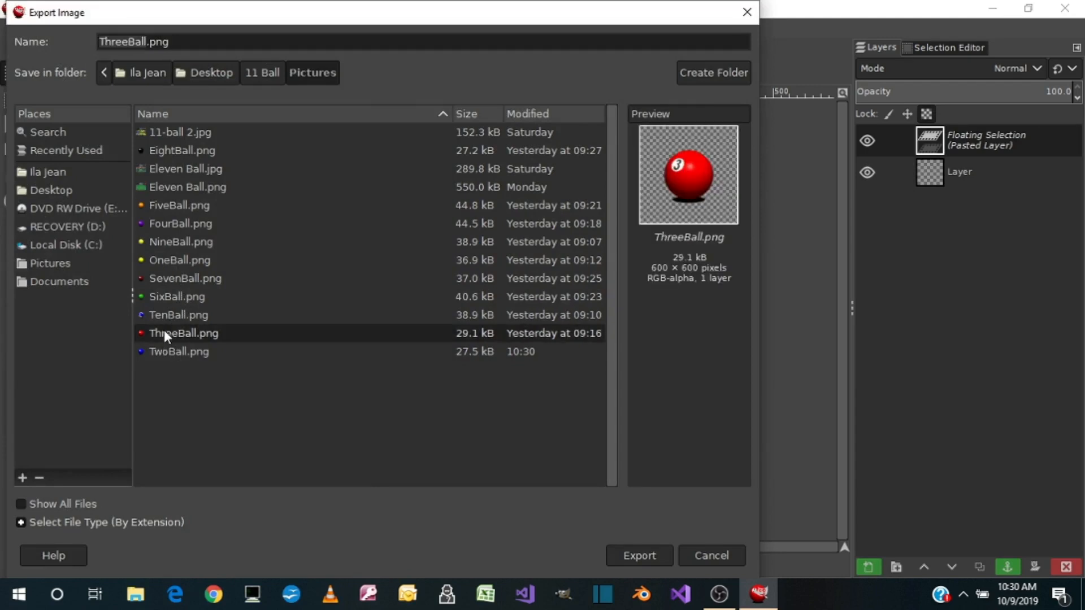
{"action": "left_click", "coordinate": [406, 358]}
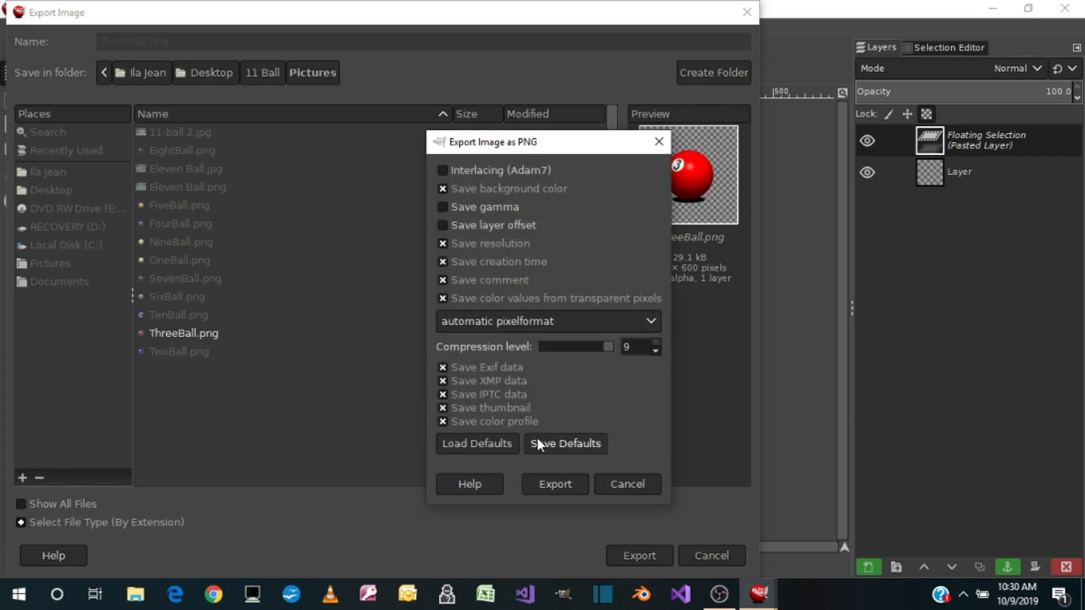
{"action": "left_click", "coordinate": [540, 485]}
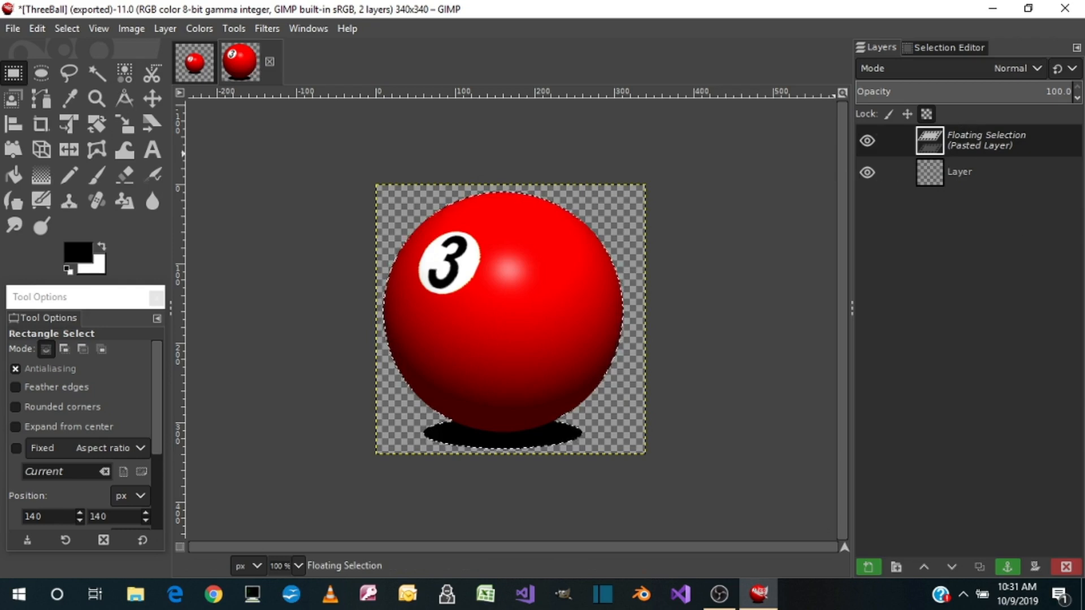
Delete the pasted 3 ball from the 340 × 340 px image and the ThreeBall.png layer from the EightBall image
{"action": "left_click", "coordinate": [1067, 569]}
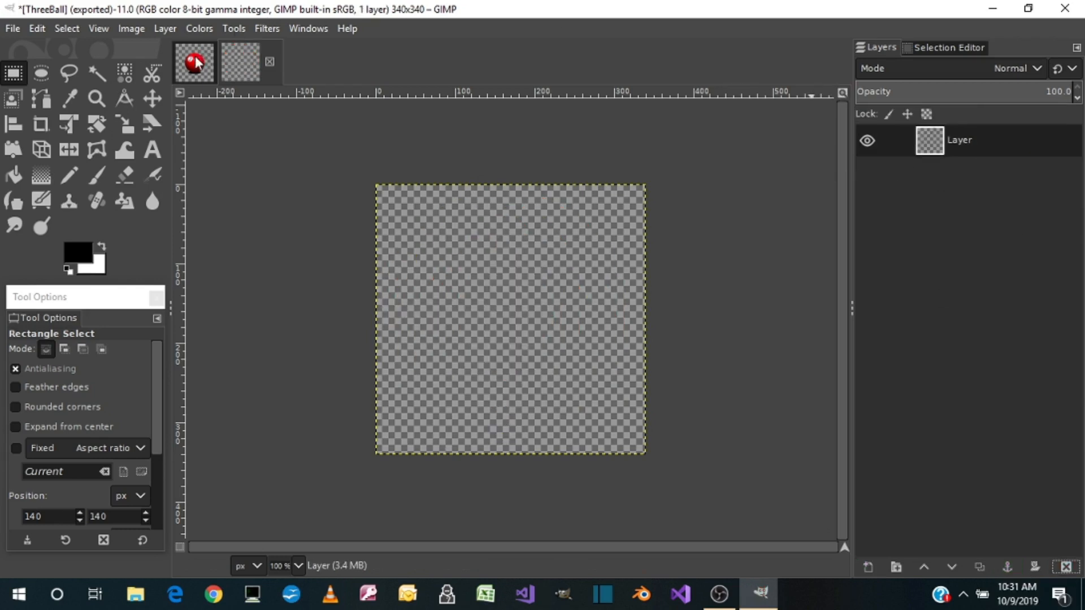
{"action": "left_click", "coordinate": [195, 62]}
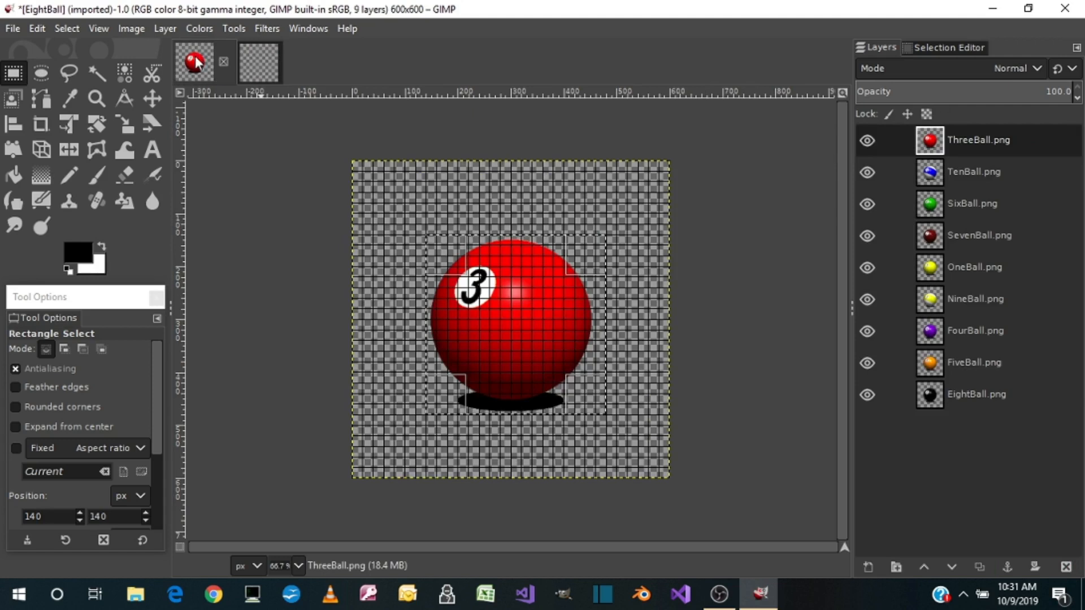
{"action": "right_click", "coordinate": [988, 141]}
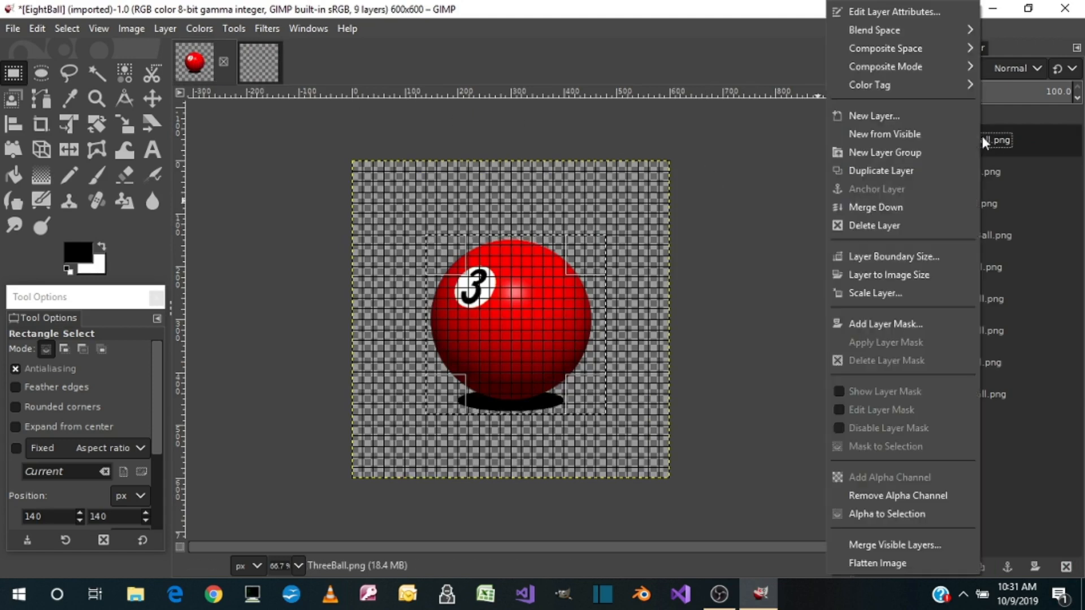
{"action": "left_click", "coordinate": [877, 225]}
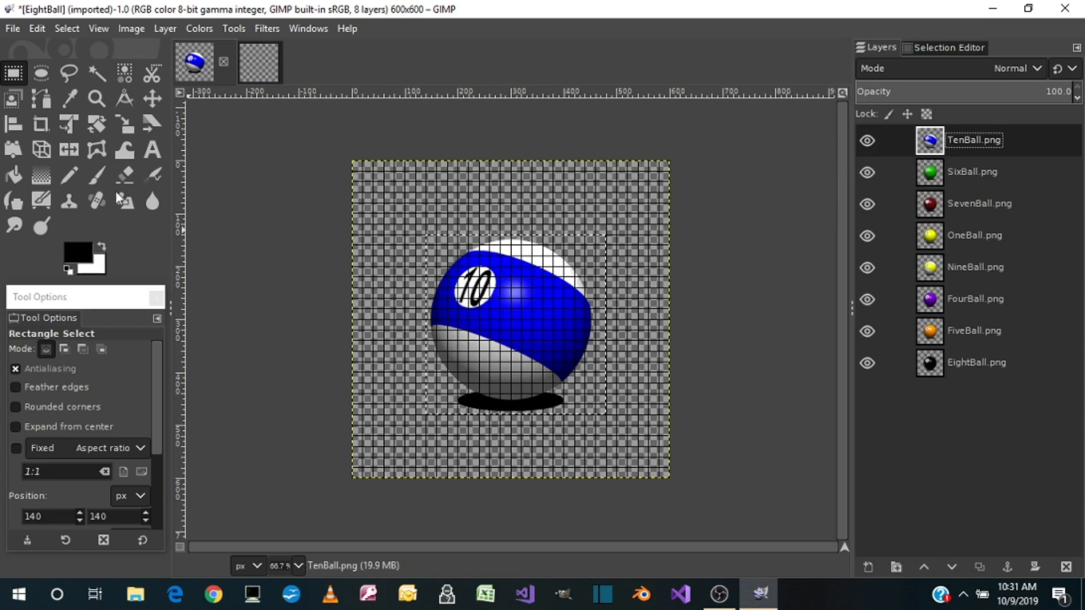
Clear the selection in the EightBall image and draw a 340 × 340 px one from 140, 140 around the 10 ball and shadow
{"action": "left_click", "coordinate": [66, 29]}
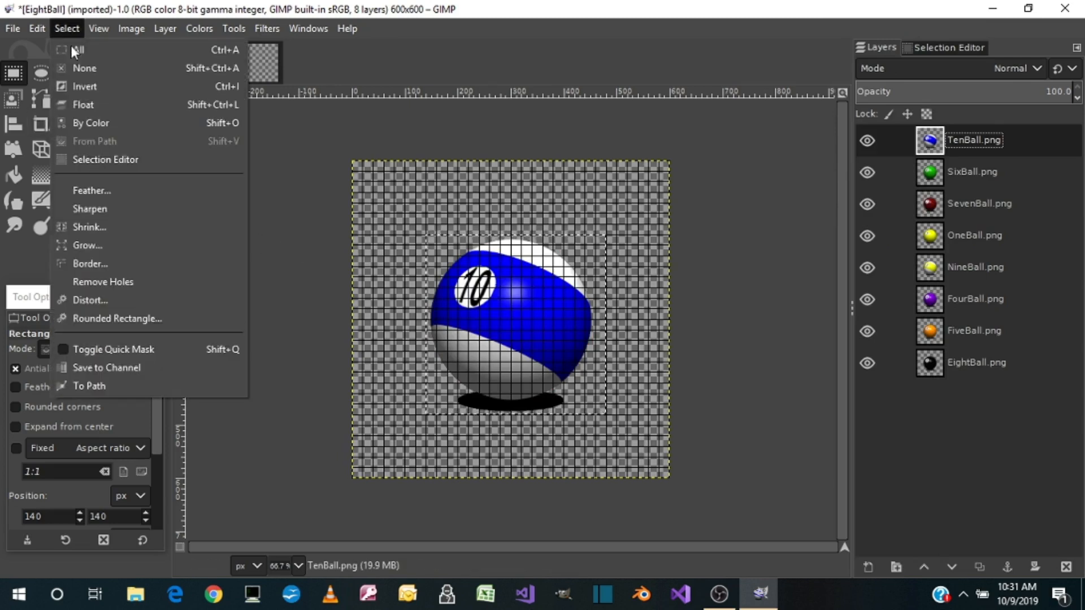
{"action": "left_click", "coordinate": [90, 68]}
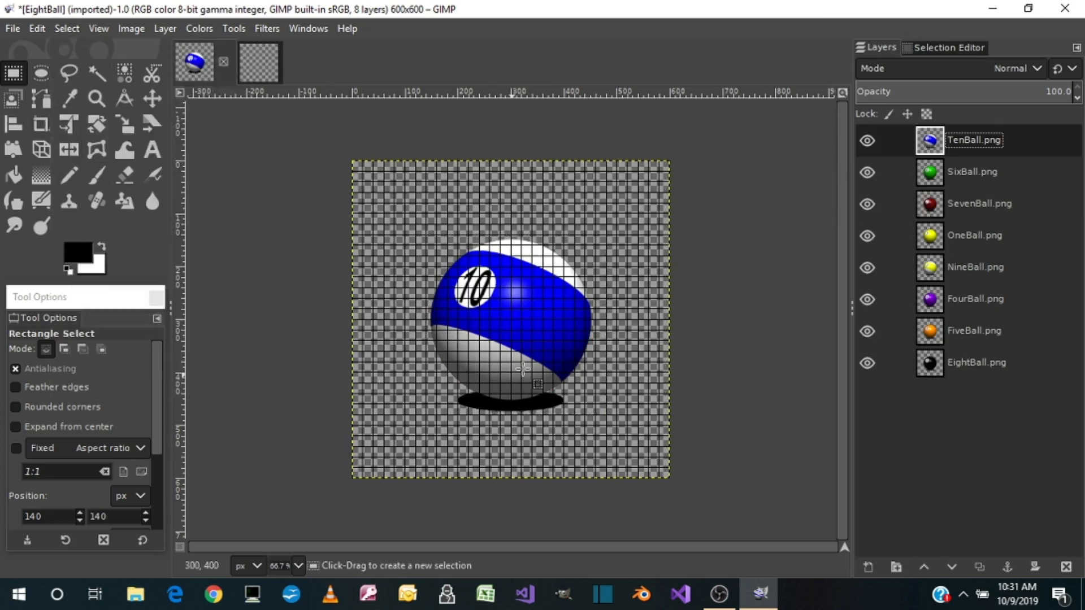
{"action": "left_click_drag", "start_coordinate": [428, 235], "coordinate": [558, 327]}
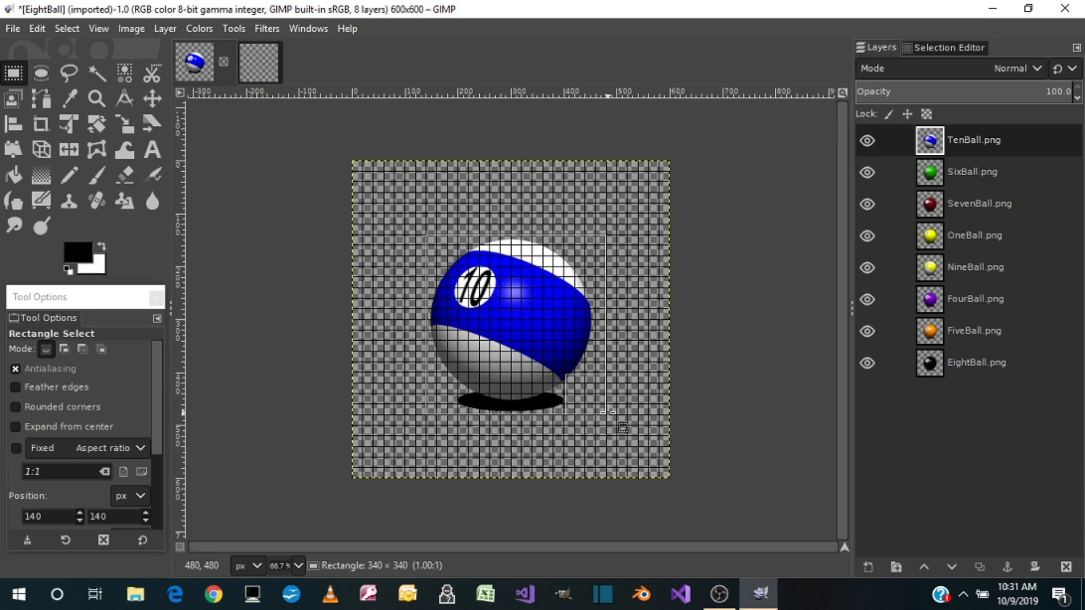
{"action": "left_click_drag", "start_coordinate": [622, 427], "coordinate": [621, 428]}
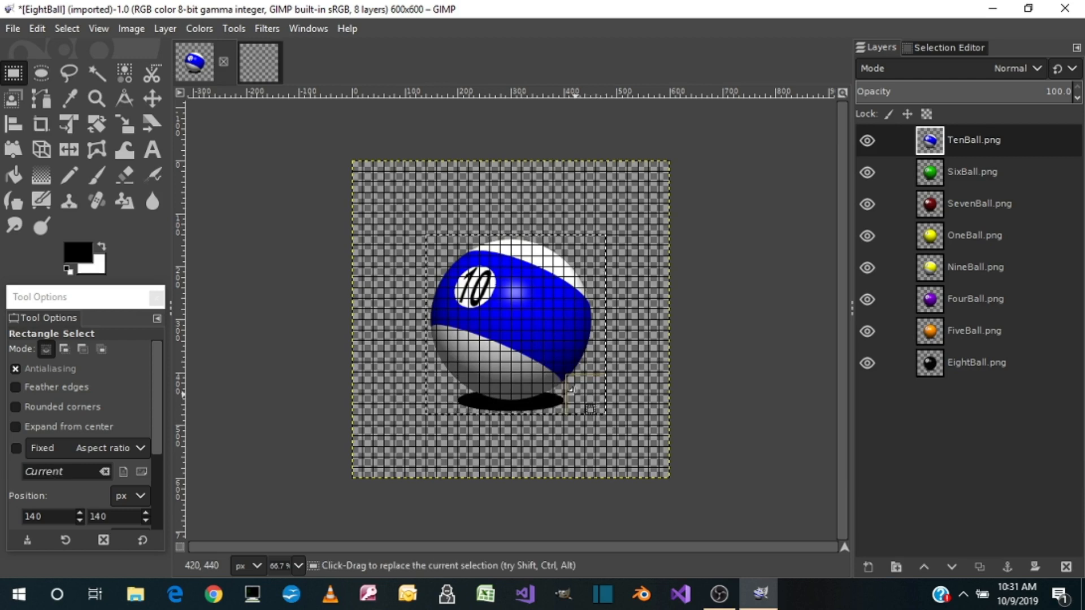
Copy the selected 10 ball with its shadow and paste it into the empty 340 × 340 px image
{"action": "key", "text": "ctrl+c"}
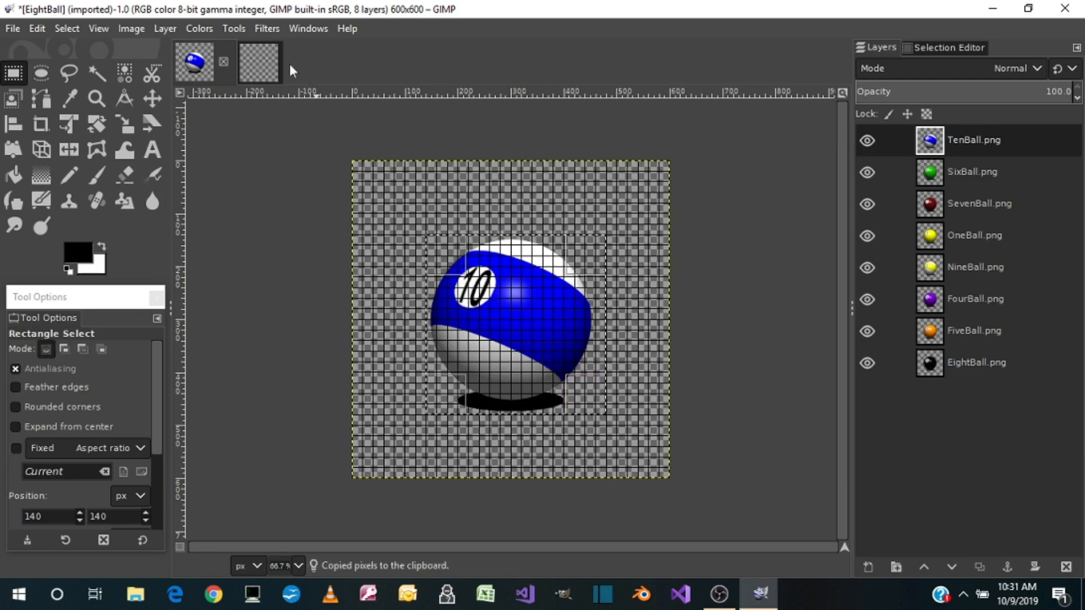
{"action": "left_click", "coordinate": [270, 59]}
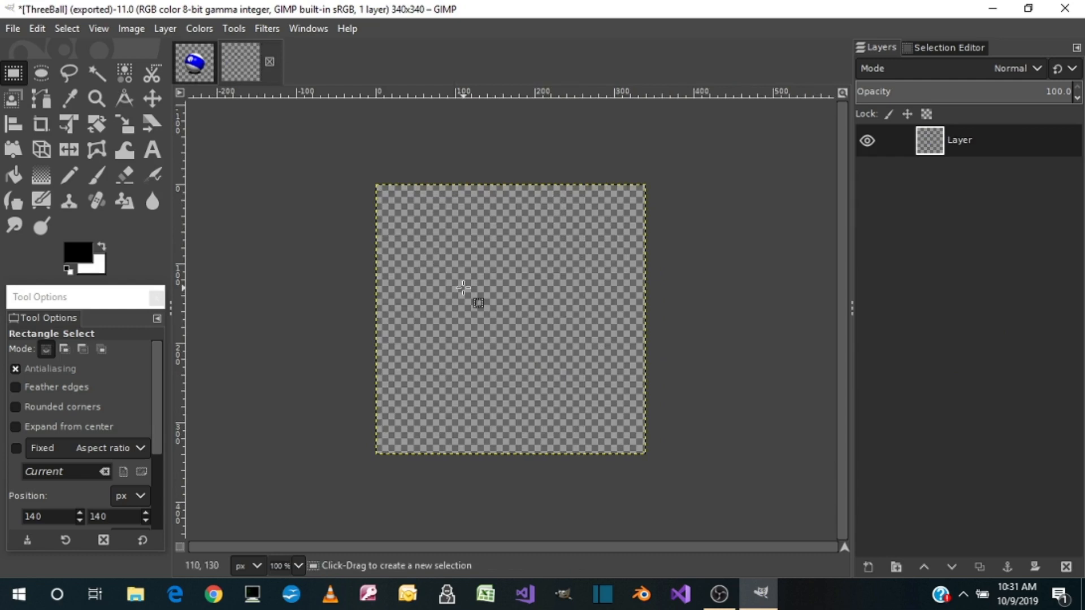
{"action": "key", "text": "ctrl+v"}
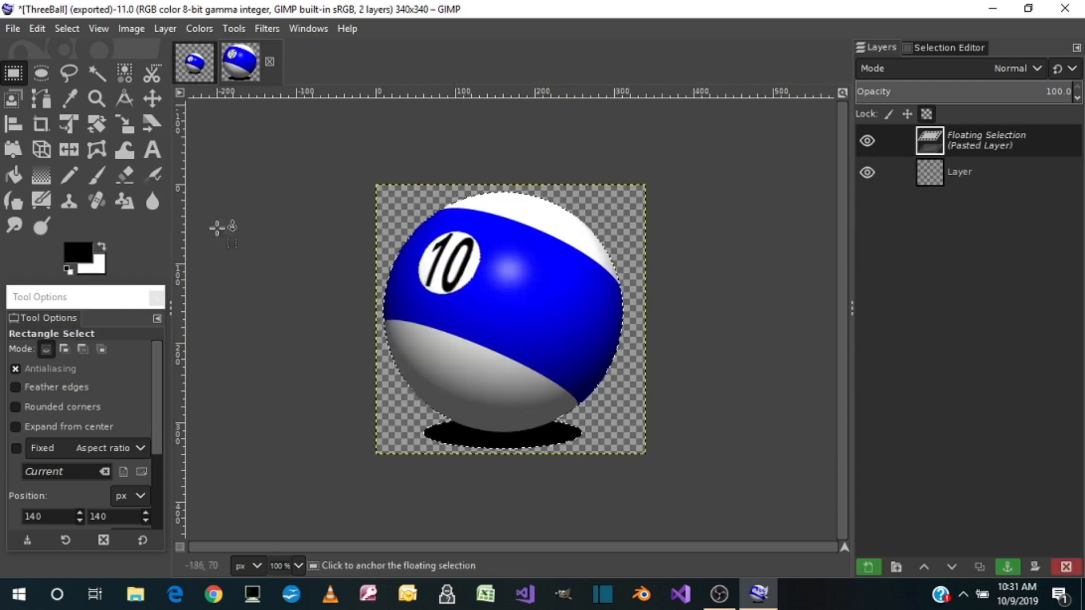
{"action": "left_click", "coordinate": [12, 29]}
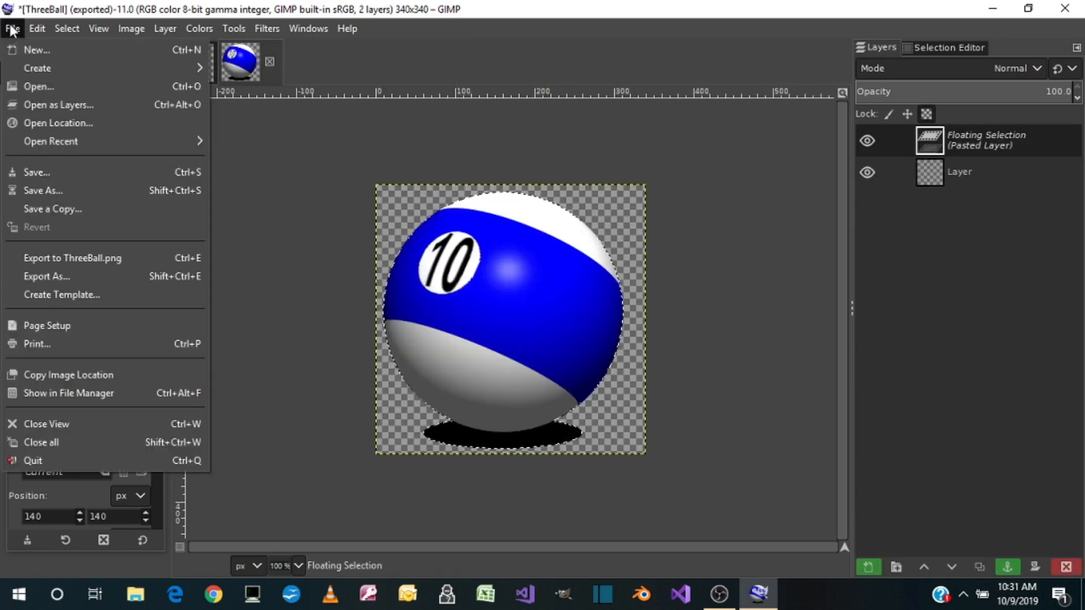
{"action": "left_click", "coordinate": [42, 273]}
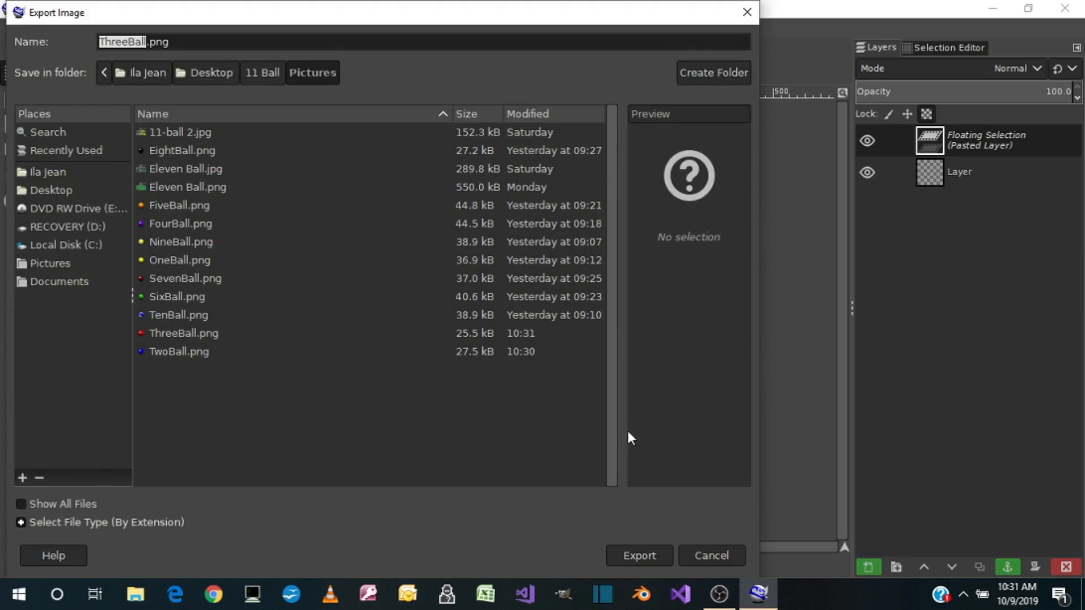
{"action": "left_click", "coordinate": [711, 556]}
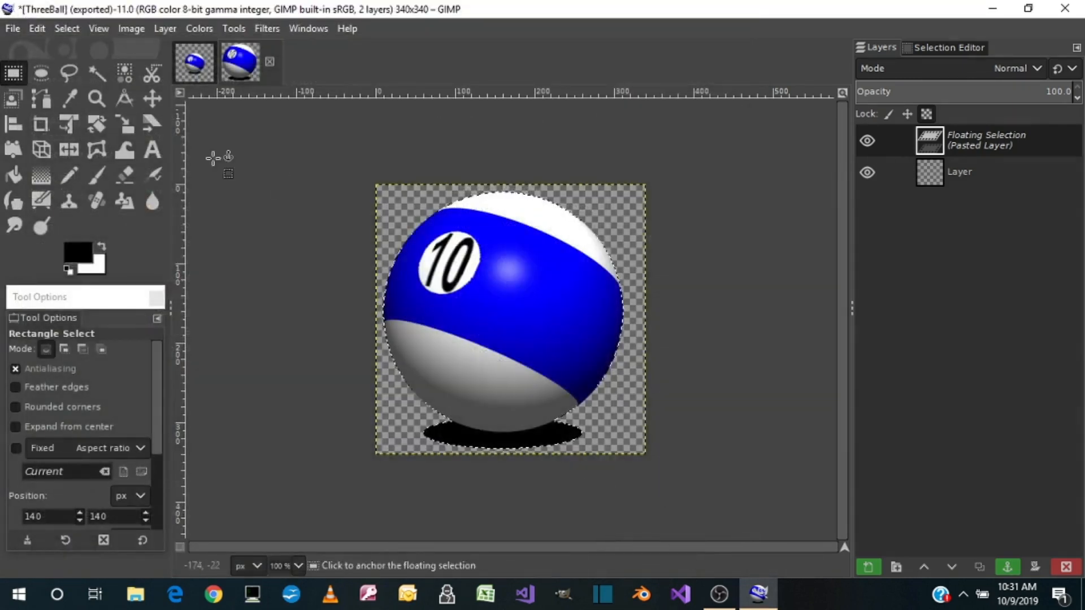
Export the 10 ball image as a PNG, replacing TenBall.png in the Pictures folder with the default PNG options
{"action": "left_click", "coordinate": [20, 29]}
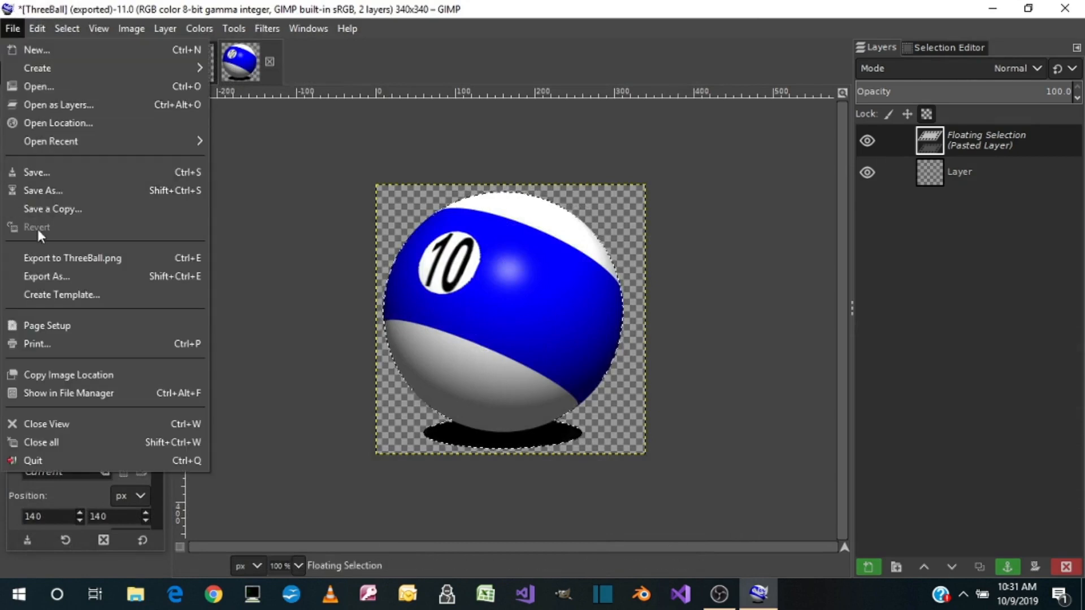
{"action": "left_click", "coordinate": [33, 276]}
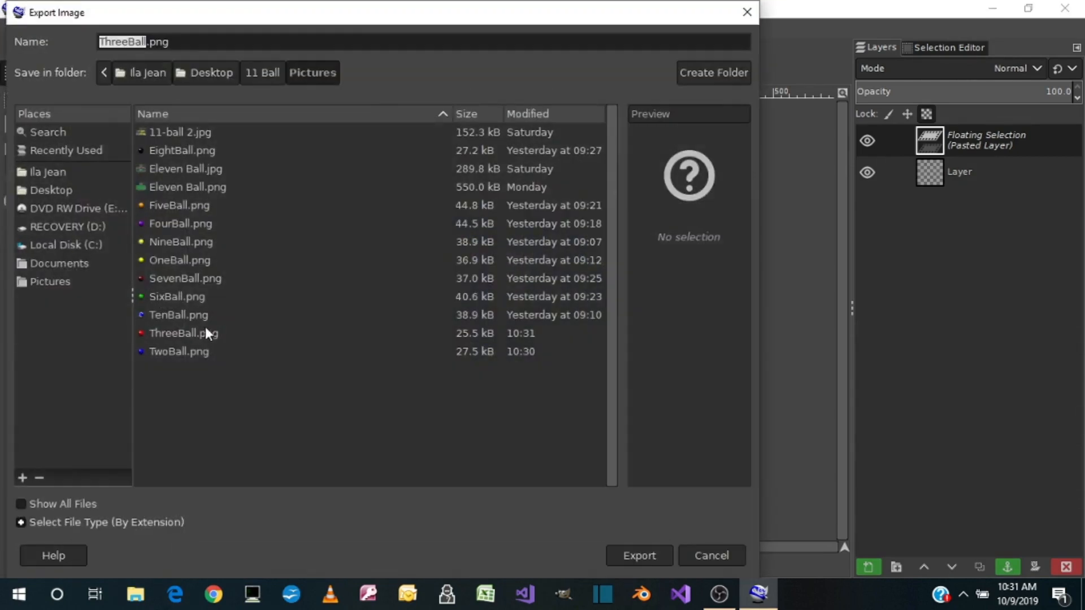
{"action": "left_click", "coordinate": [185, 314]}
{"action": "double_click", "coordinate": [185, 316]}
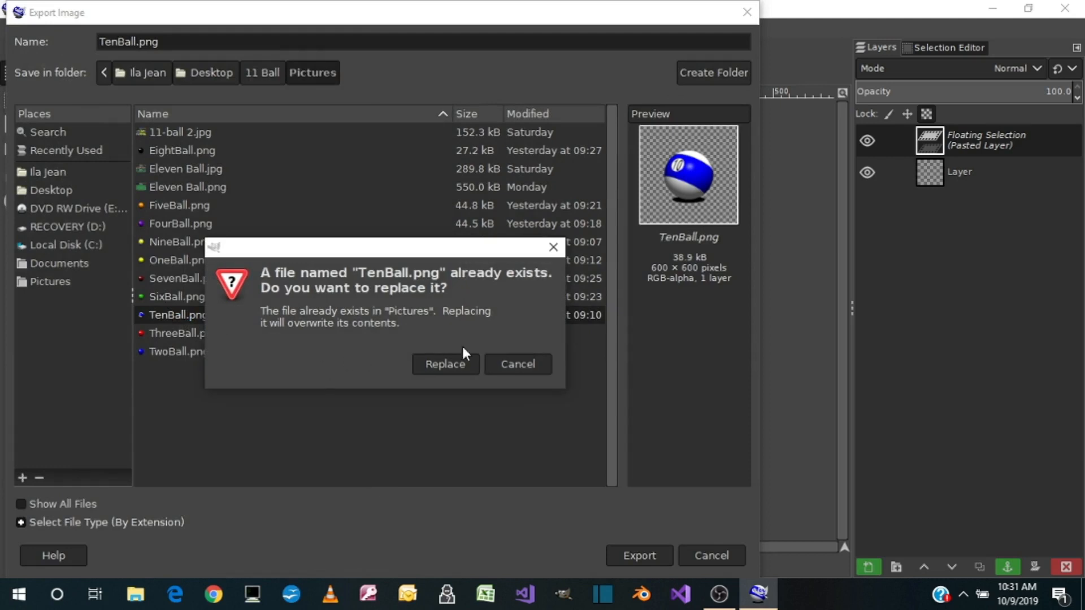
{"action": "left_click", "coordinate": [446, 363]}
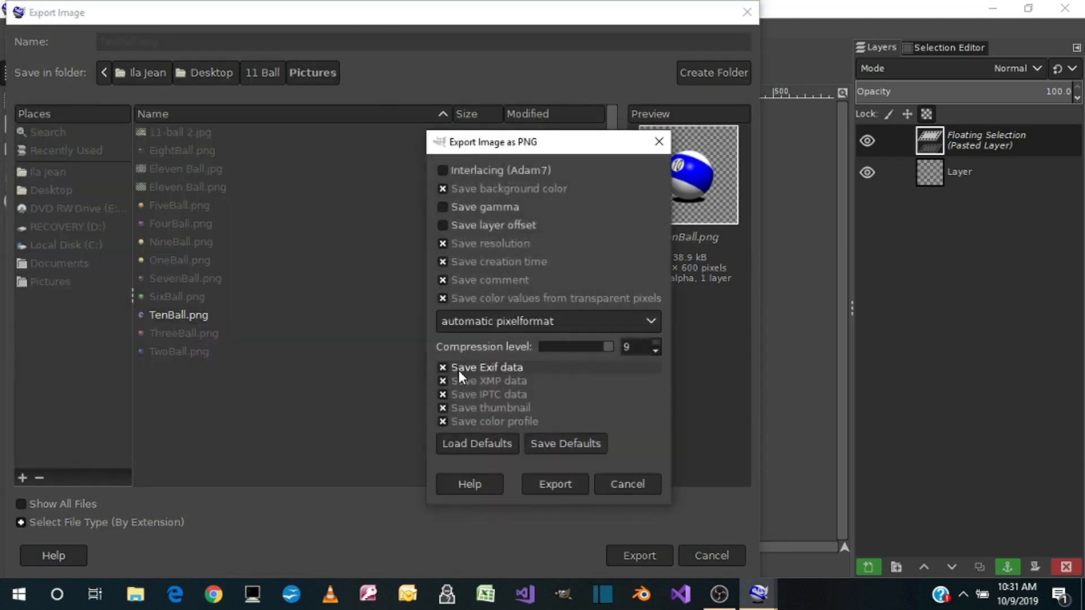
{"action": "left_click", "coordinate": [565, 489]}
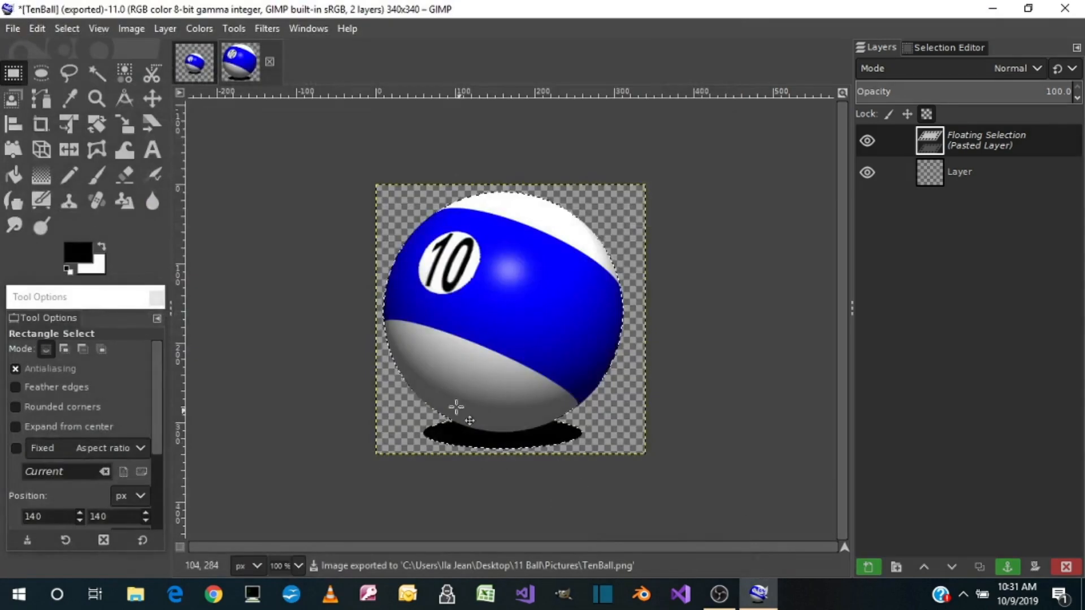
Delete the pasted 10 ball from the 340 × 340 px image and the TenBall.png layer from the EightBall image
{"action": "left_click", "coordinate": [1066, 567]}
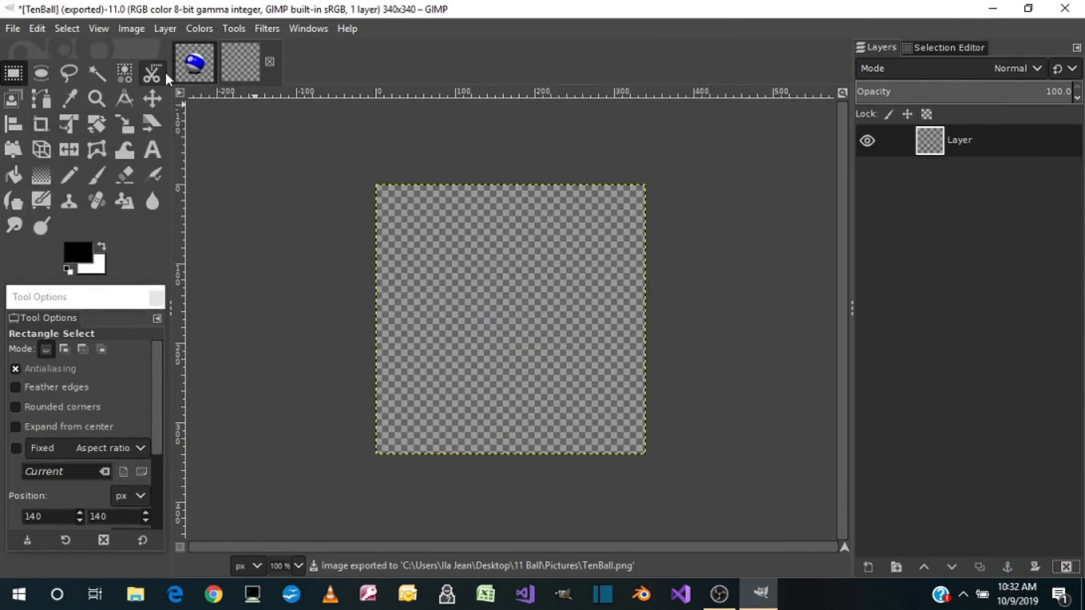
{"action": "left_click", "coordinate": [195, 62]}
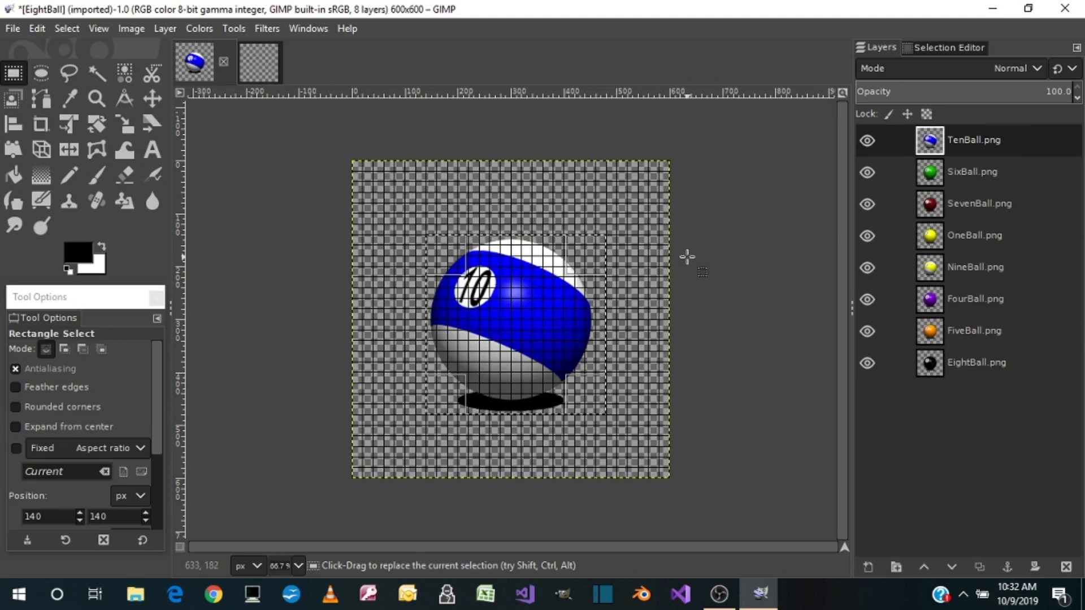
{"action": "right_click", "coordinate": [986, 134]}
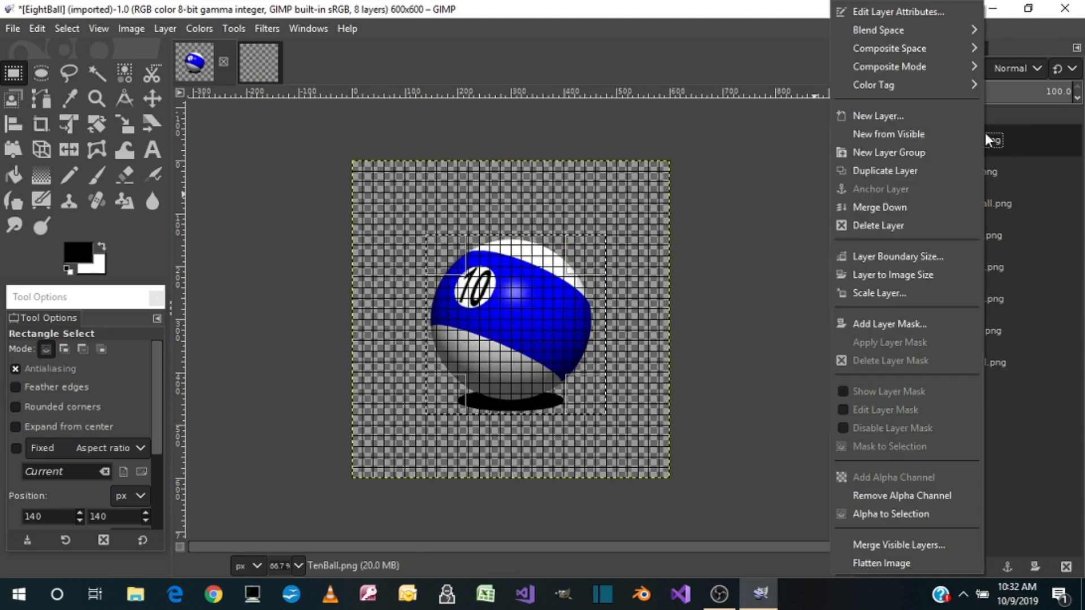
{"action": "left_click", "coordinate": [890, 224]}
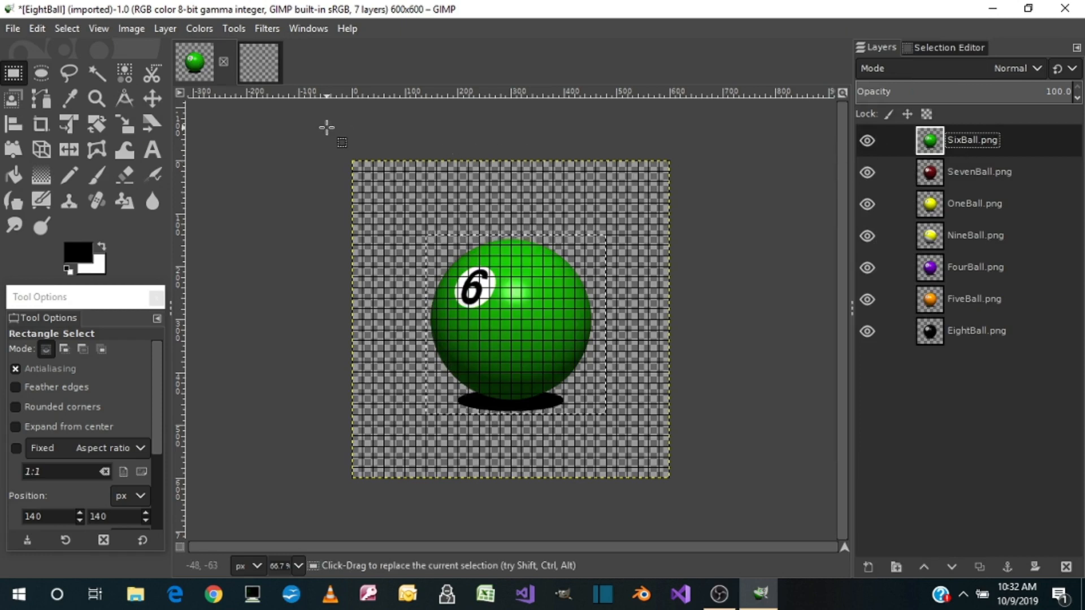
Clear the selection in the EightBall image and draw a 340 × 340 px one from 140, 140 around the 6 ball and shadow
{"action": "left_click", "coordinate": [63, 28]}
{"action": "left_click", "coordinate": [79, 68]}
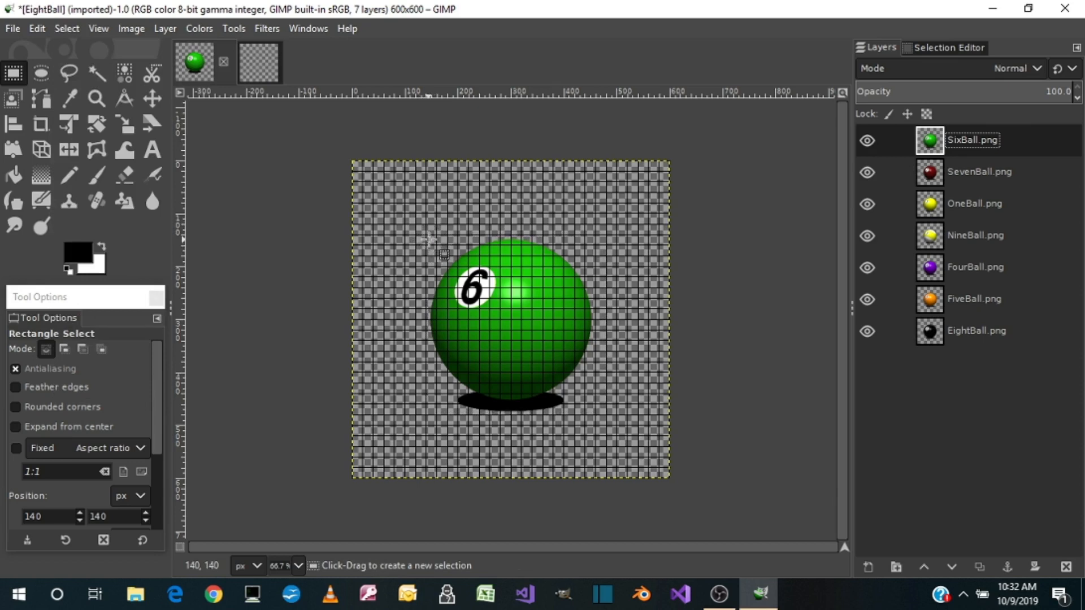
{"action": "left_click_drag", "start_coordinate": [428, 235], "coordinate": [531, 278]}
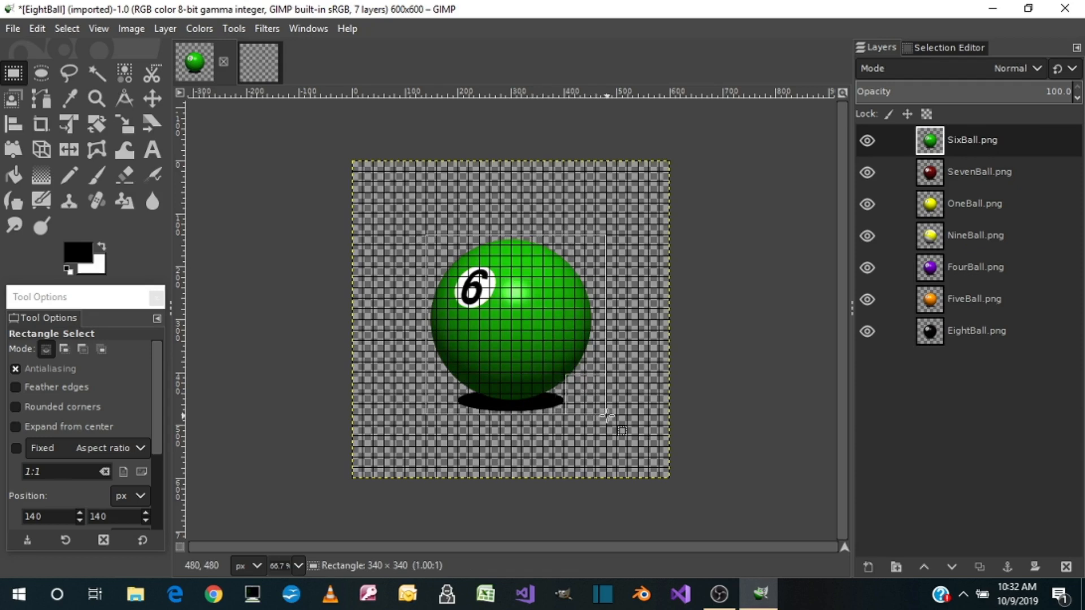
{"action": "left_click_drag", "start_coordinate": [606, 415], "coordinate": [606, 415]}
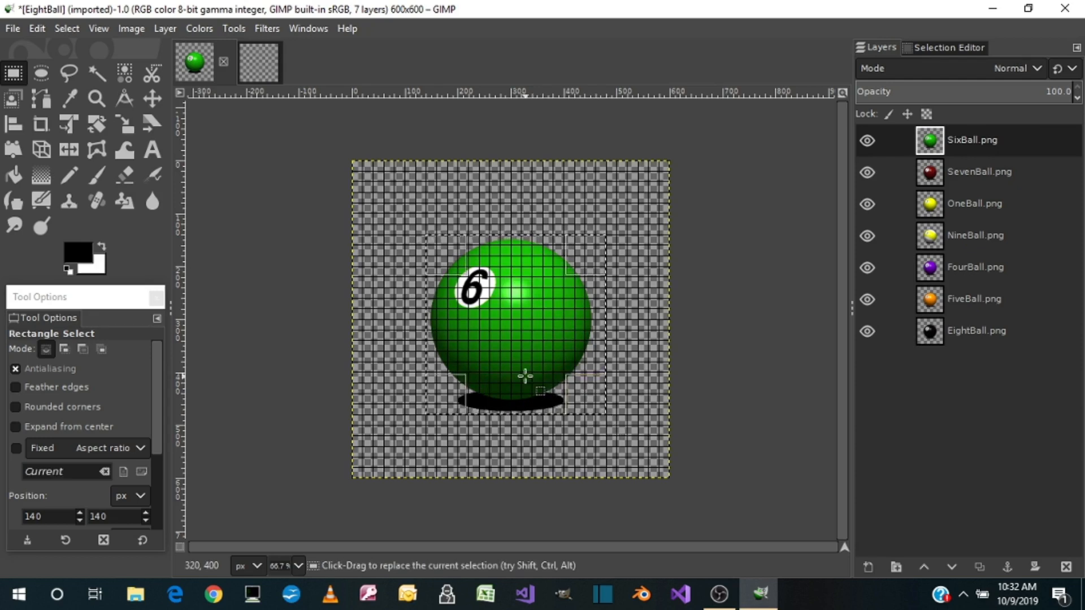
Copy the selected 6 ball with its shadow and paste it into the empty 340 × 340 px image
{"action": "key", "text": "ctrl"}
{"action": "key", "text": "ctrl+c"}
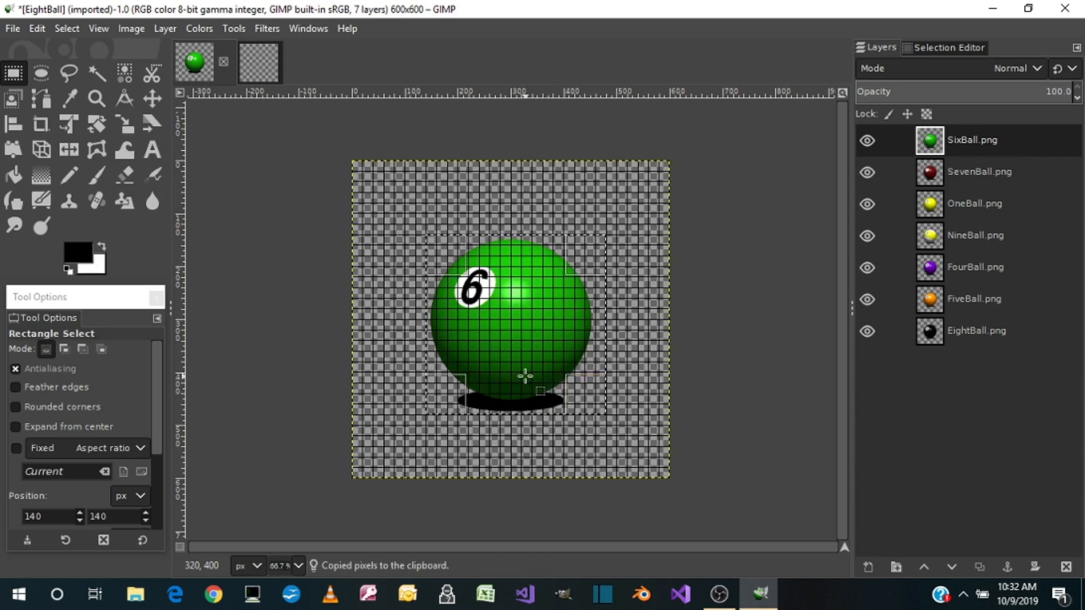
{"action": "left_click", "coordinate": [259, 63]}
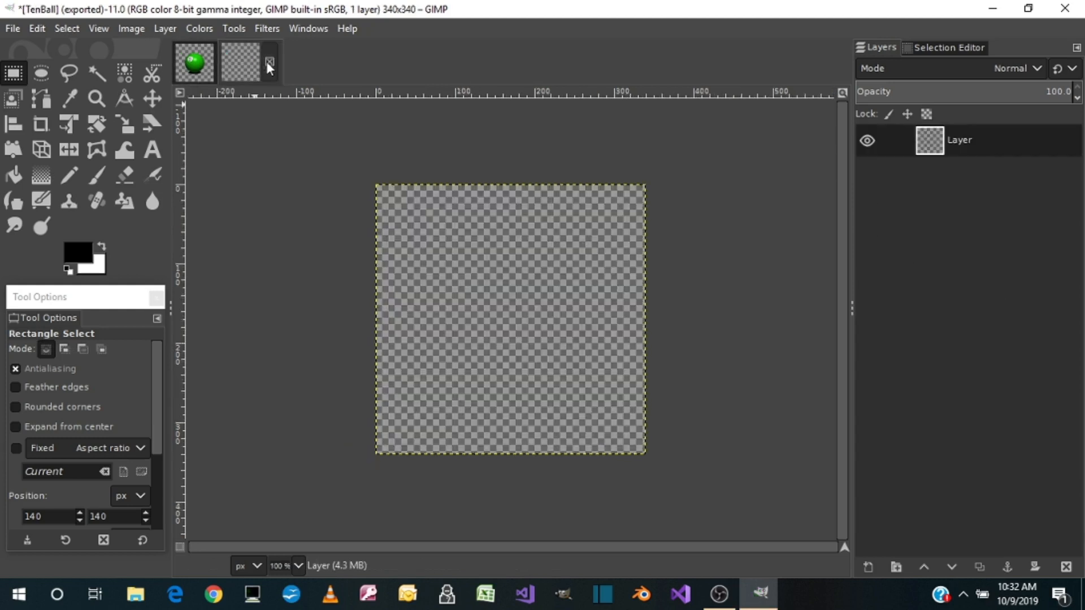
{"action": "key", "text": "ctrl"}
{"action": "key", "text": "ctrl+v"}
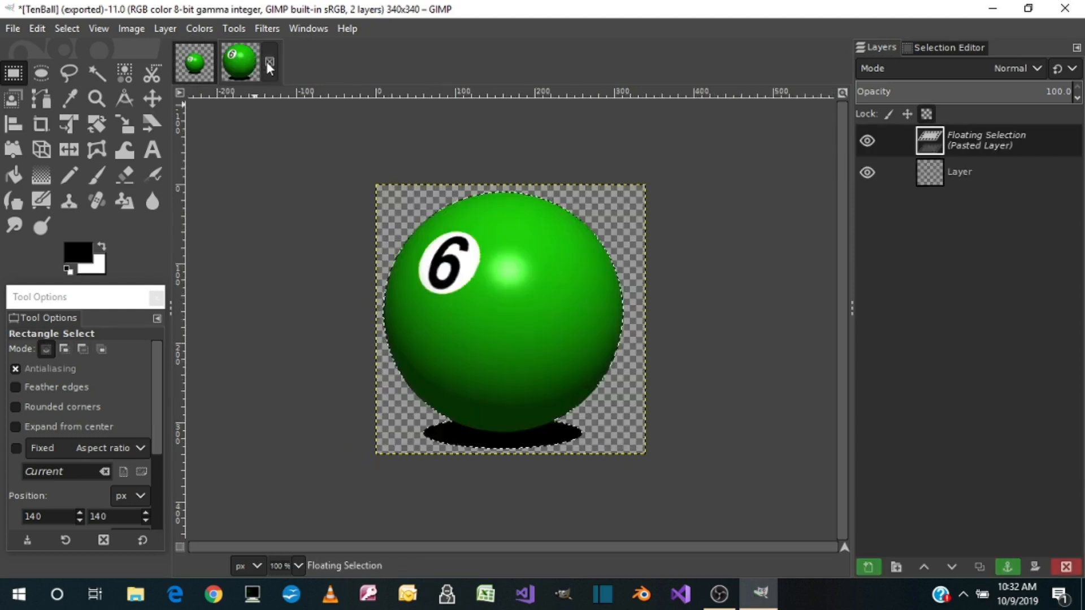
Export the 6 ball image as a PNG, replacing SixBall.png in the Pictures folder with the default PNG options
{"action": "left_click", "coordinate": [13, 28]}
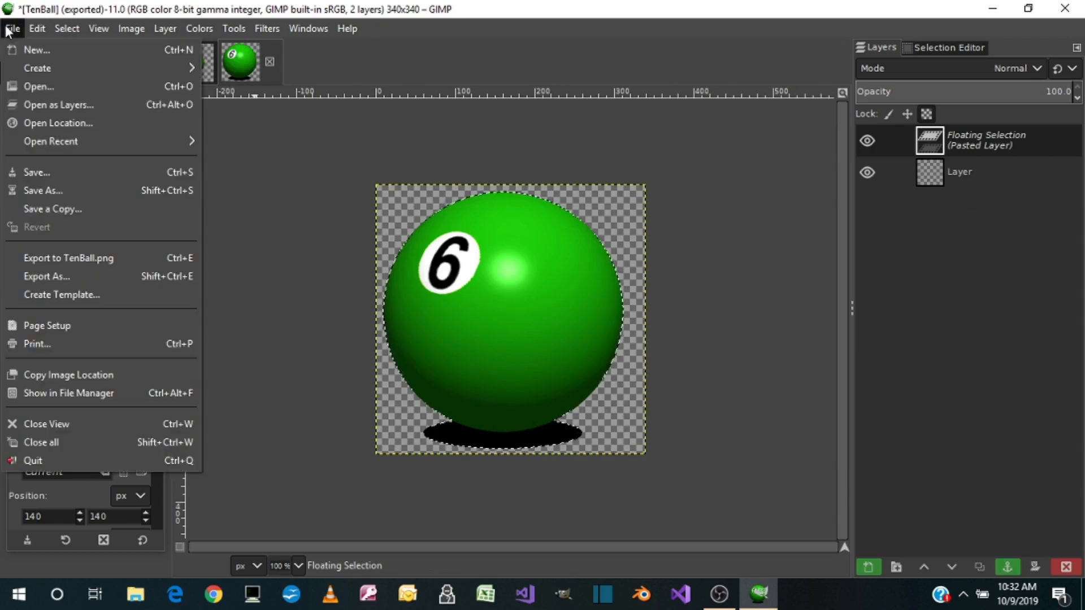
{"action": "left_click", "coordinate": [47, 274]}
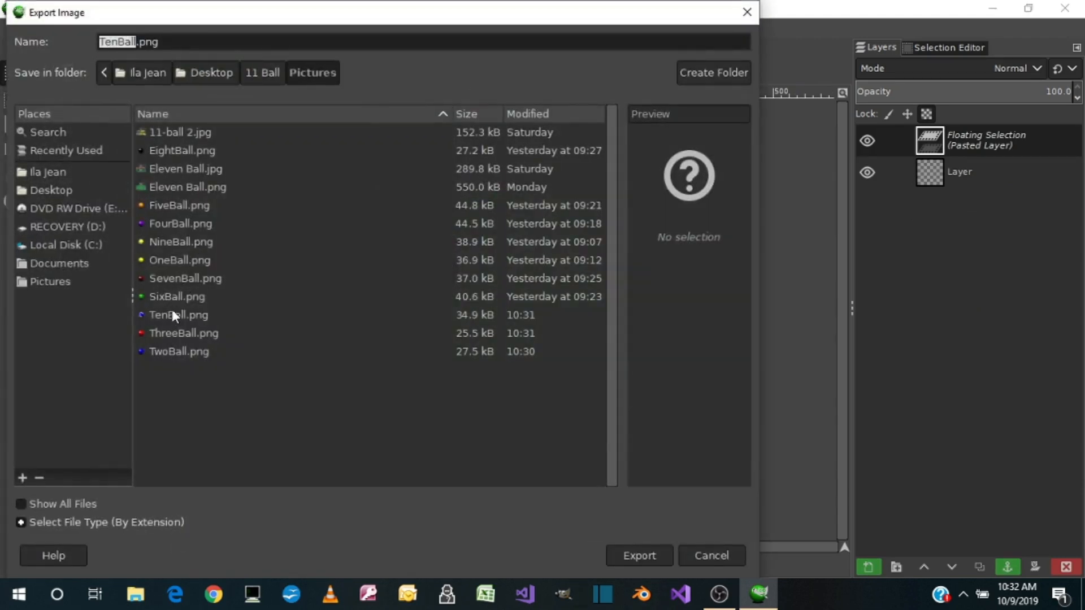
{"action": "double_click", "coordinate": [183, 303]}
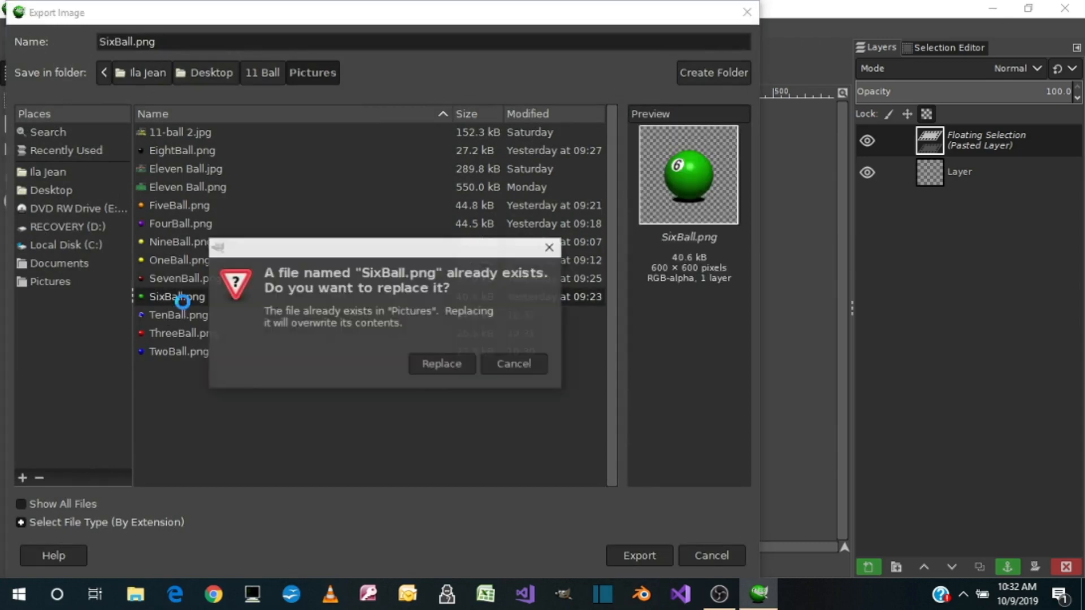
{"action": "left_click", "coordinate": [438, 363]}
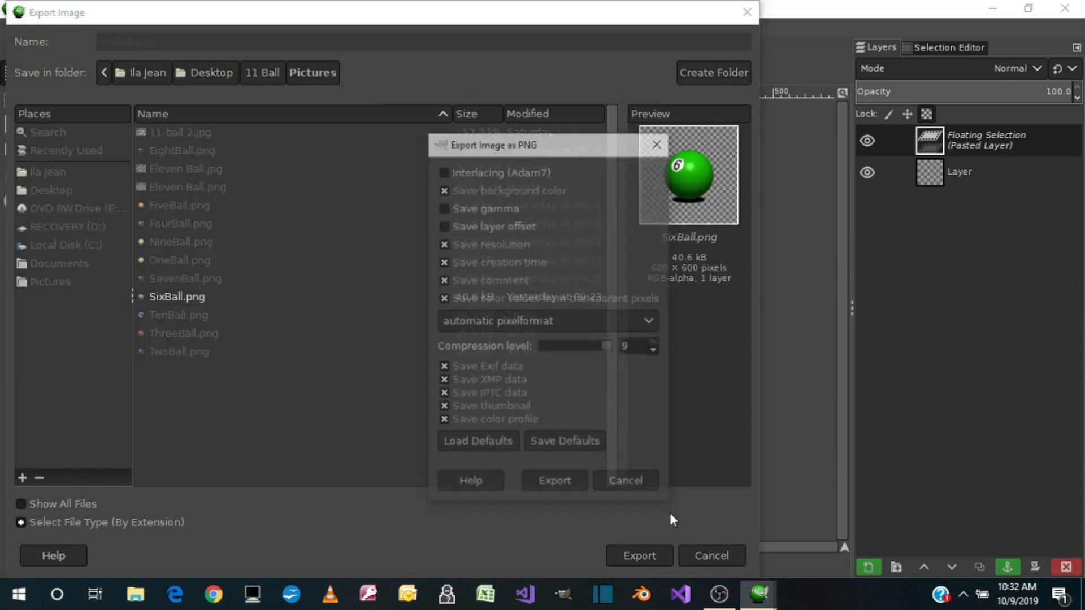
{"action": "left_click", "coordinate": [568, 484]}
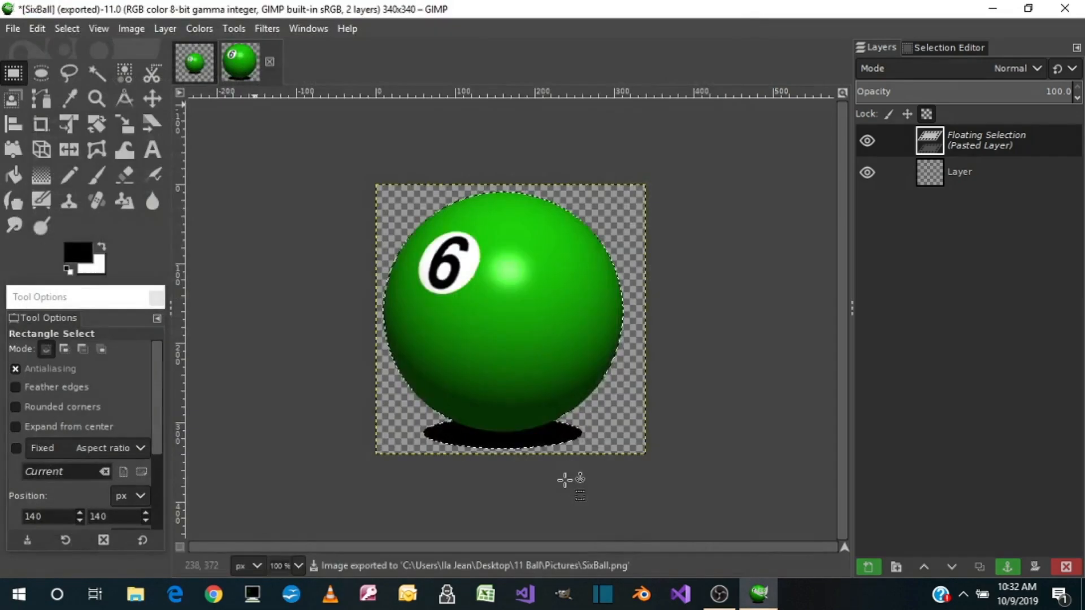
Delete the pasted 6 ball from the 340 × 340 px image and return to the EightBall image
{"action": "left_click", "coordinate": [1077, 571]}
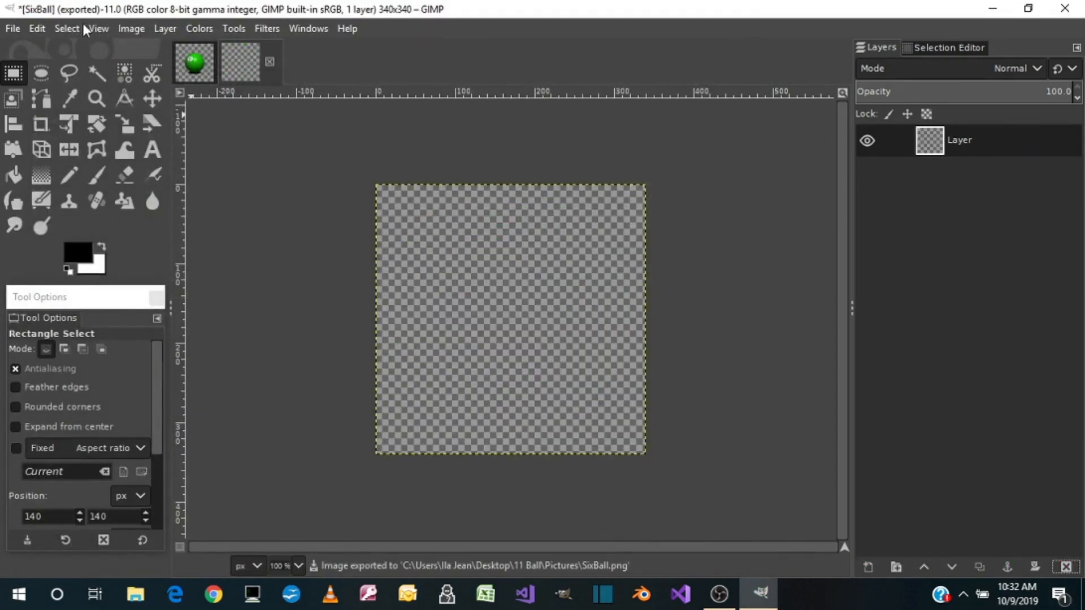
{"action": "left_click", "coordinate": [68, 28]}
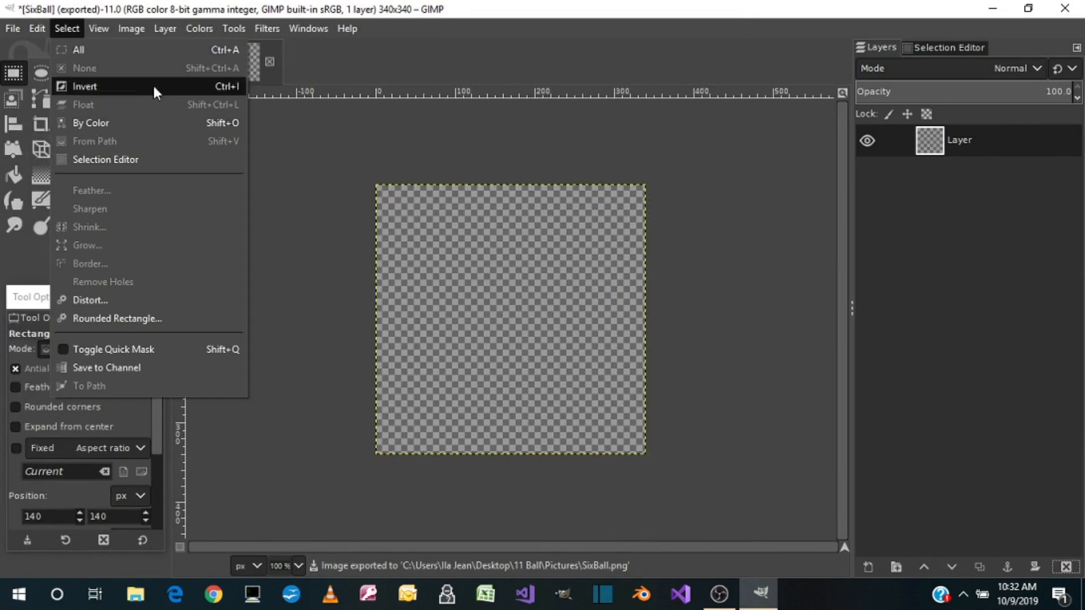
{"action": "left_click", "coordinate": [348, 72]}
{"action": "left_click", "coordinate": [195, 63]}
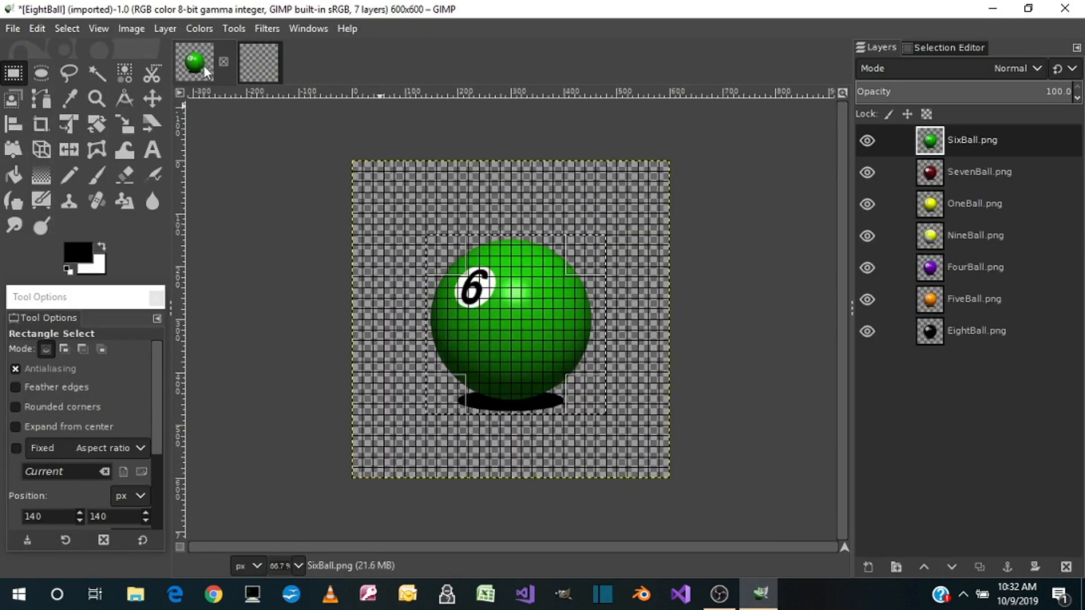
Clear the selection in the EightBall image and delete its SixBall.png layer
{"action": "left_click", "coordinate": [75, 28]}
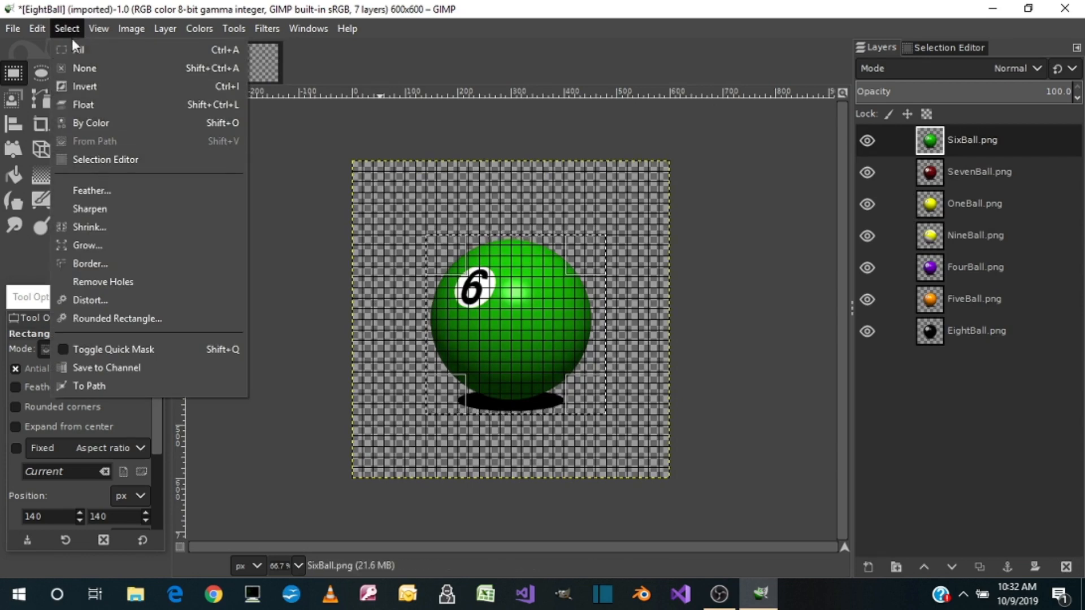
{"action": "left_click", "coordinate": [85, 70]}
{"action": "right_click", "coordinate": [946, 135]}
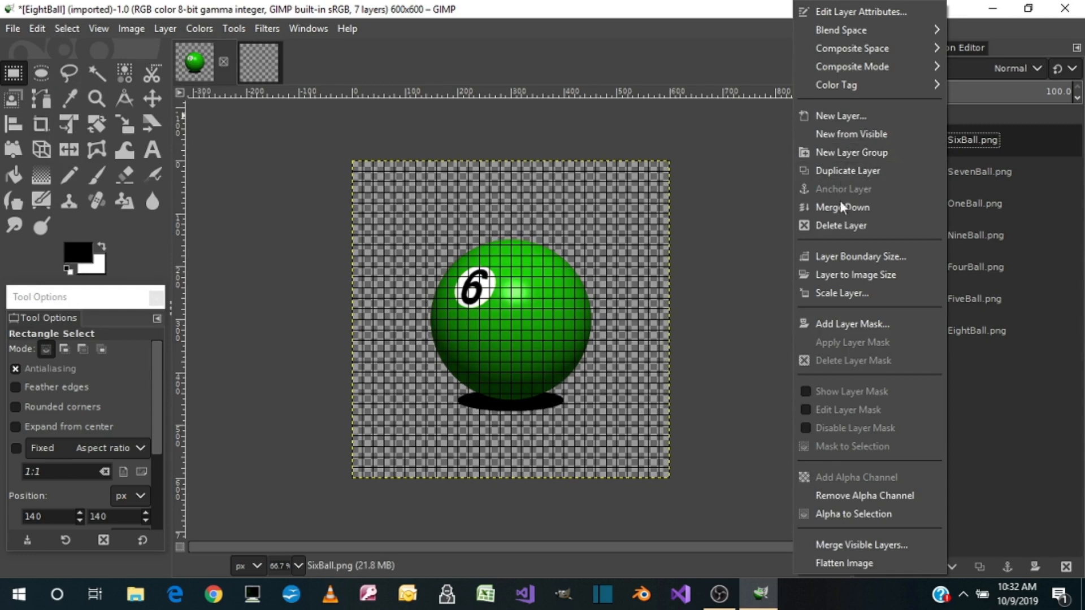
{"action": "left_click", "coordinate": [841, 226]}
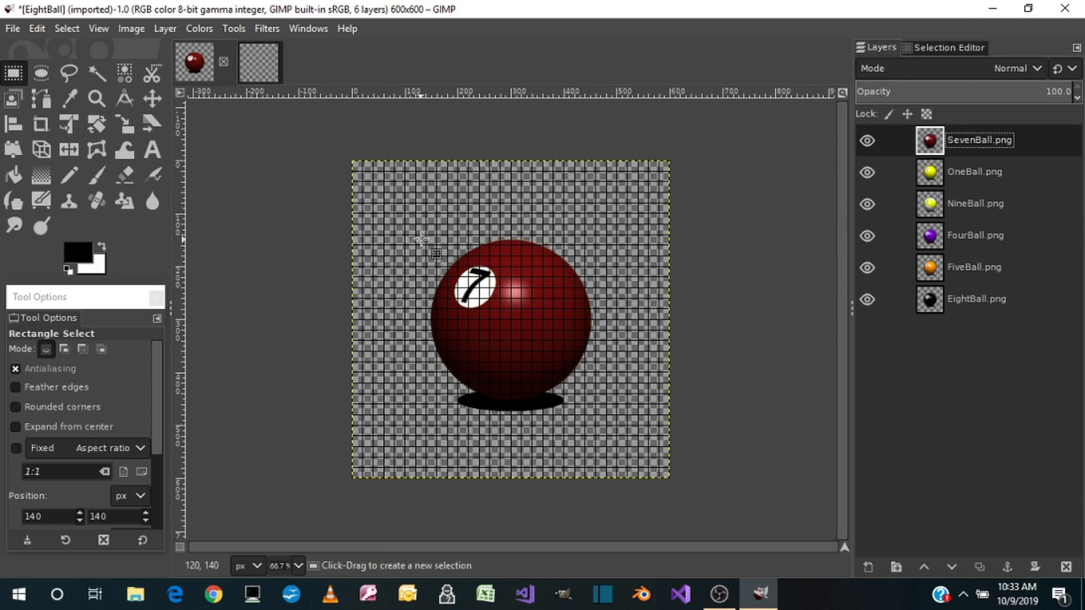
Select the 7 ball with its shadow, then copy and paste it into the empty 340 × 340 px image
{"action": "left_click_drag", "start_coordinate": [426, 237], "coordinate": [606, 414]}
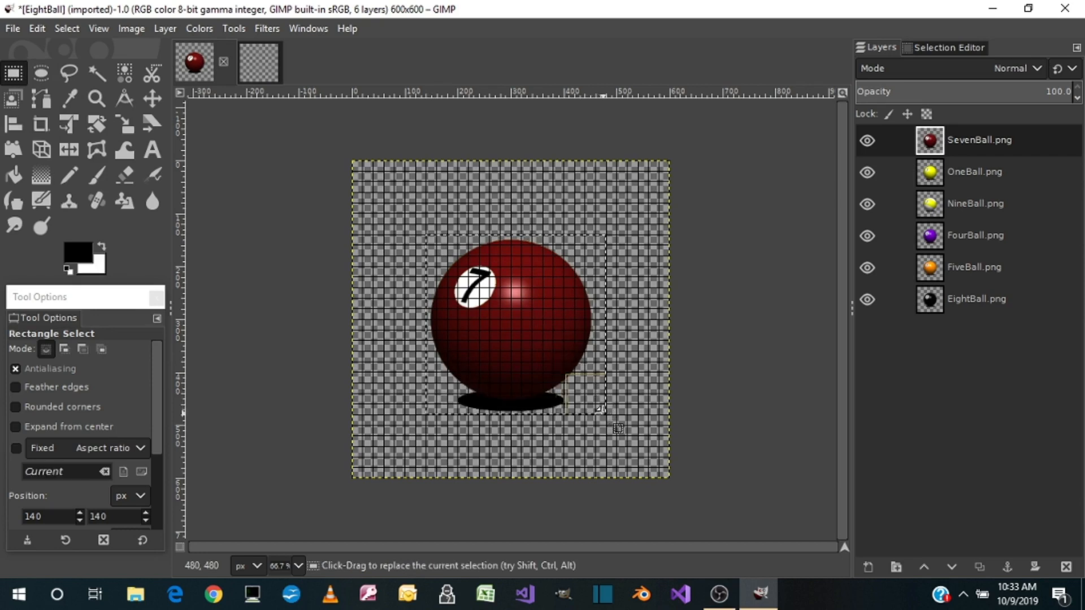
{"action": "key", "text": "ctrl+c"}
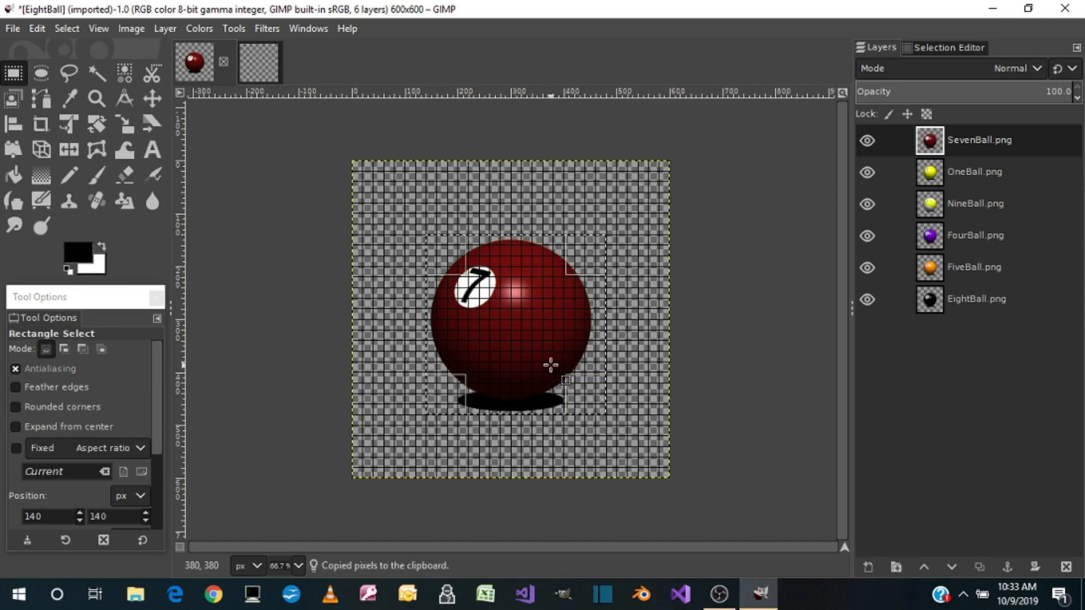
{"action": "left_click", "coordinate": [249, 63]}
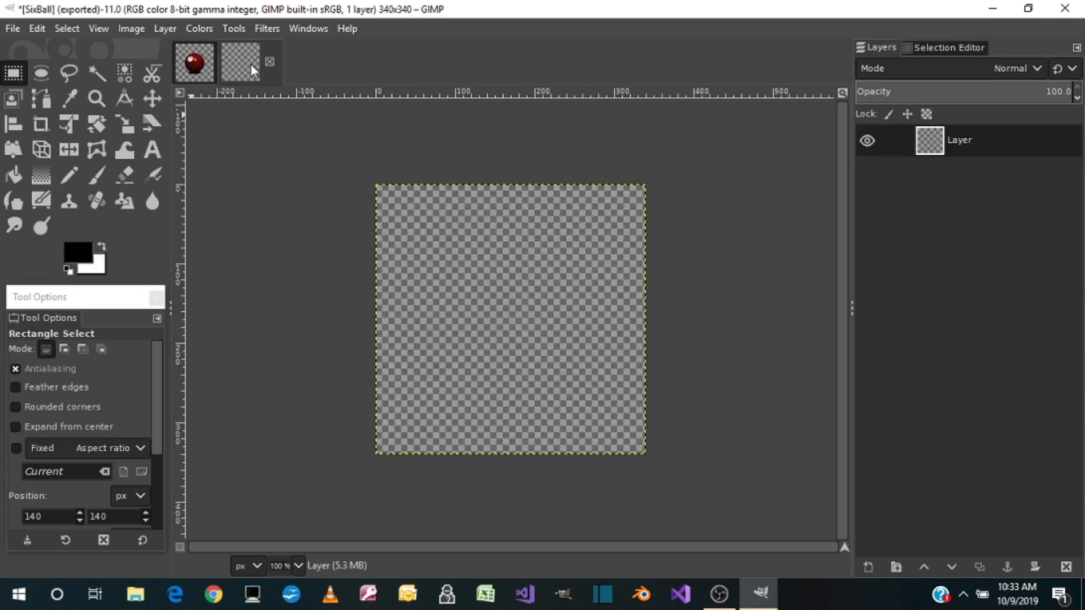
{"action": "key", "text": "ctrl+v"}
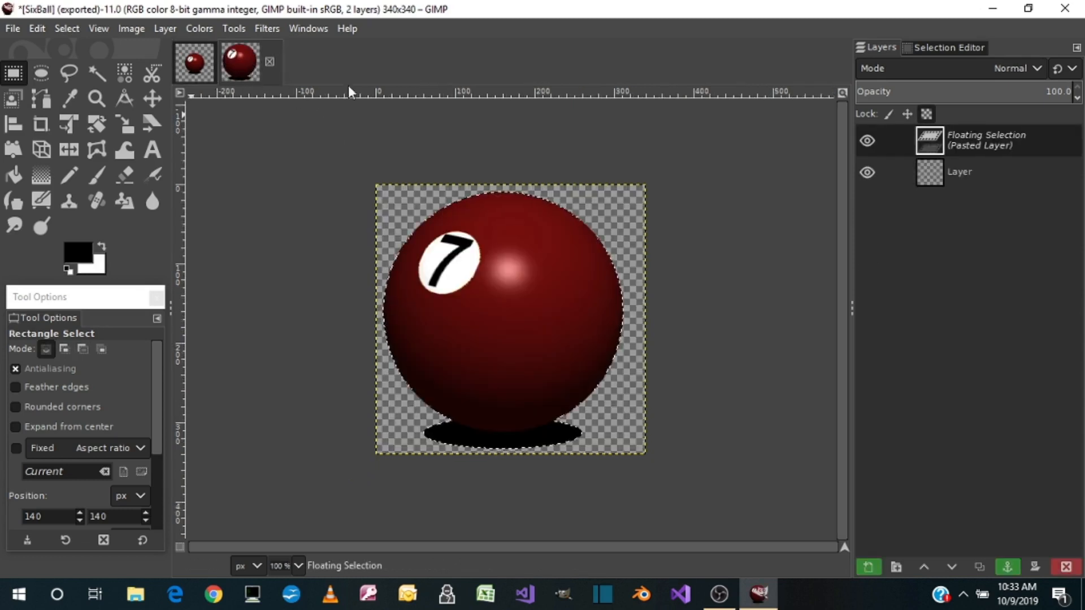
{"action": "left_click", "coordinate": [12, 26]}
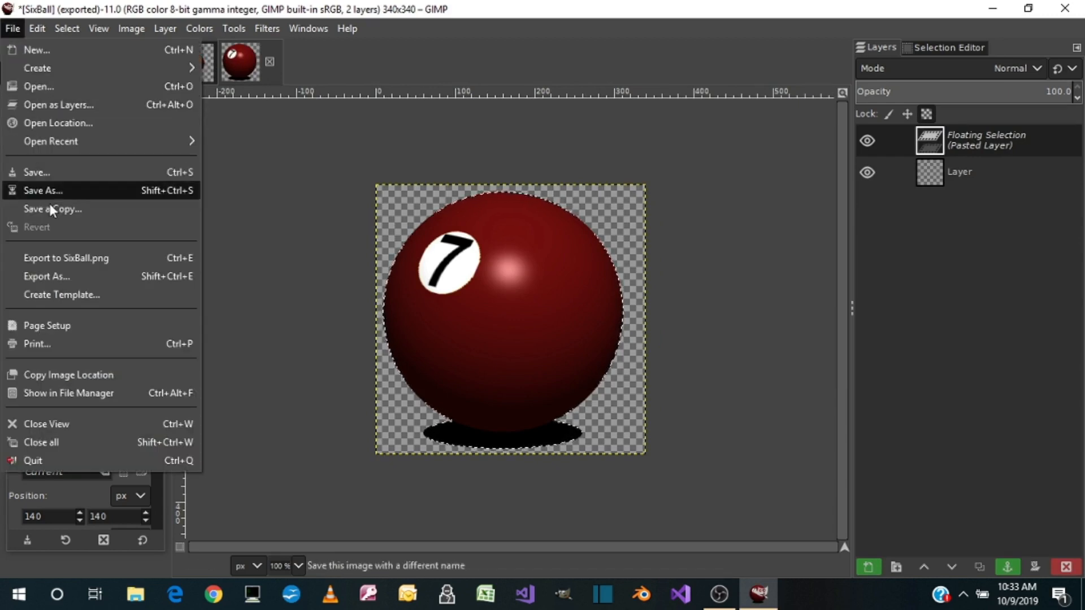
{"action": "left_click", "coordinate": [33, 277]}
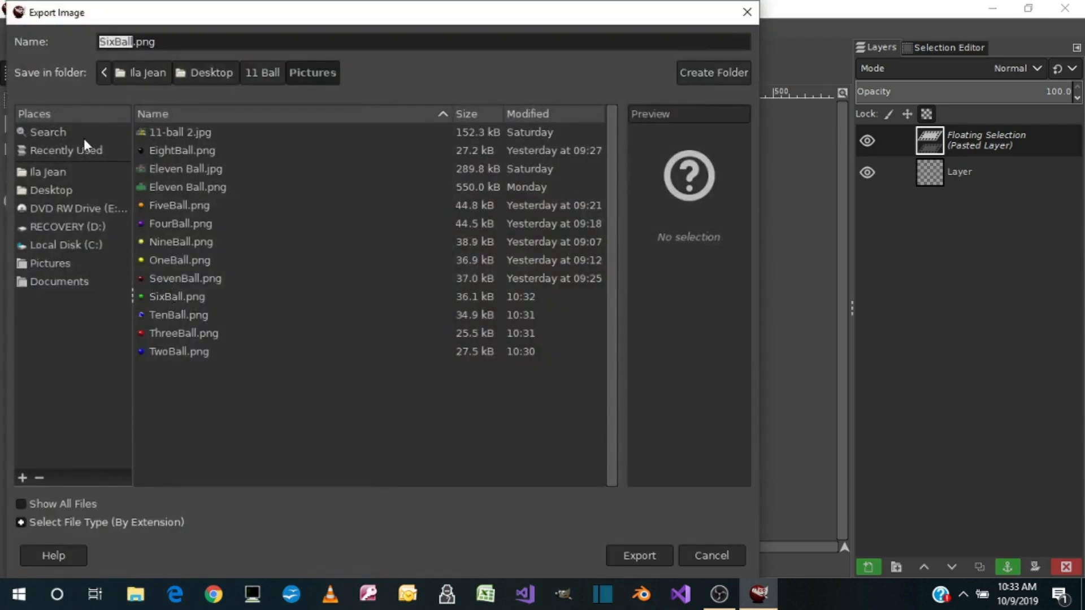
{"action": "left_click", "coordinate": [724, 552]}
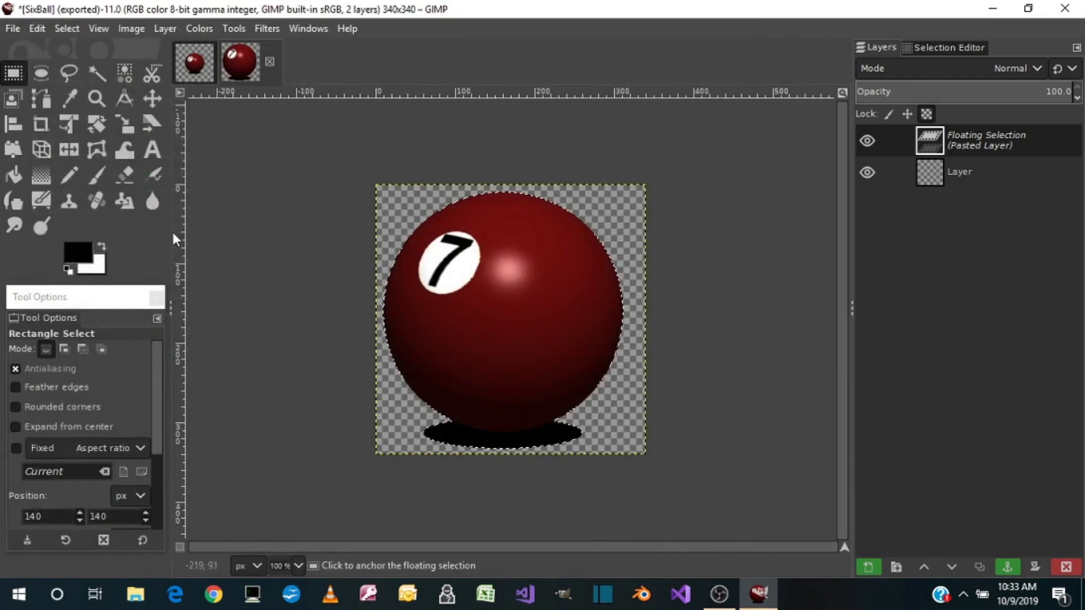
Export the 7 ball over SevenBall.png in the Pictures folder with the default PNG options, and delete the pasted ball
{"action": "left_click", "coordinate": [13, 29]}
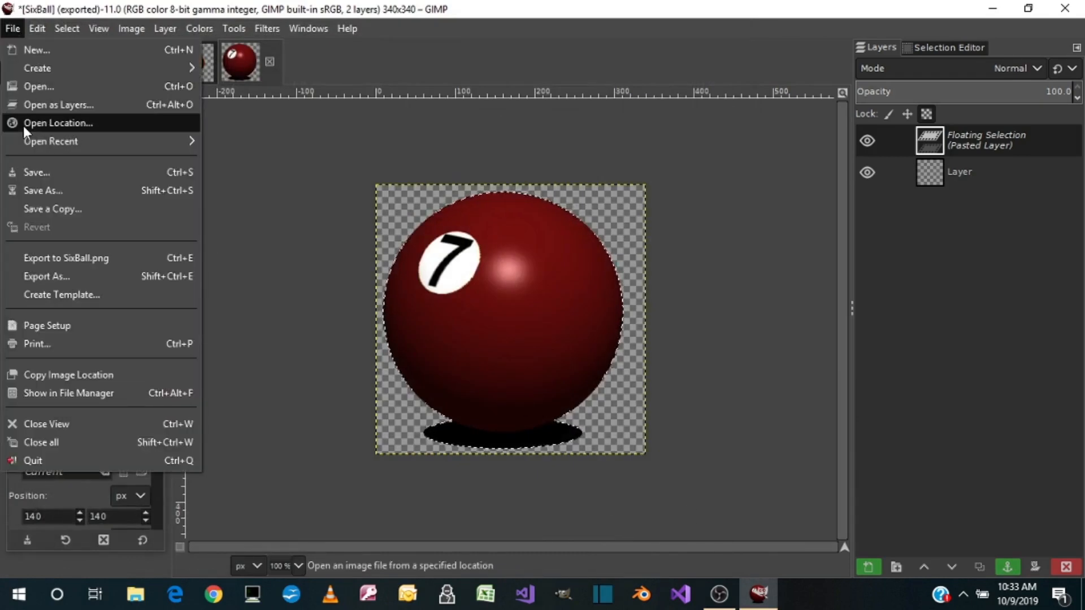
{"action": "left_click", "coordinate": [25, 276]}
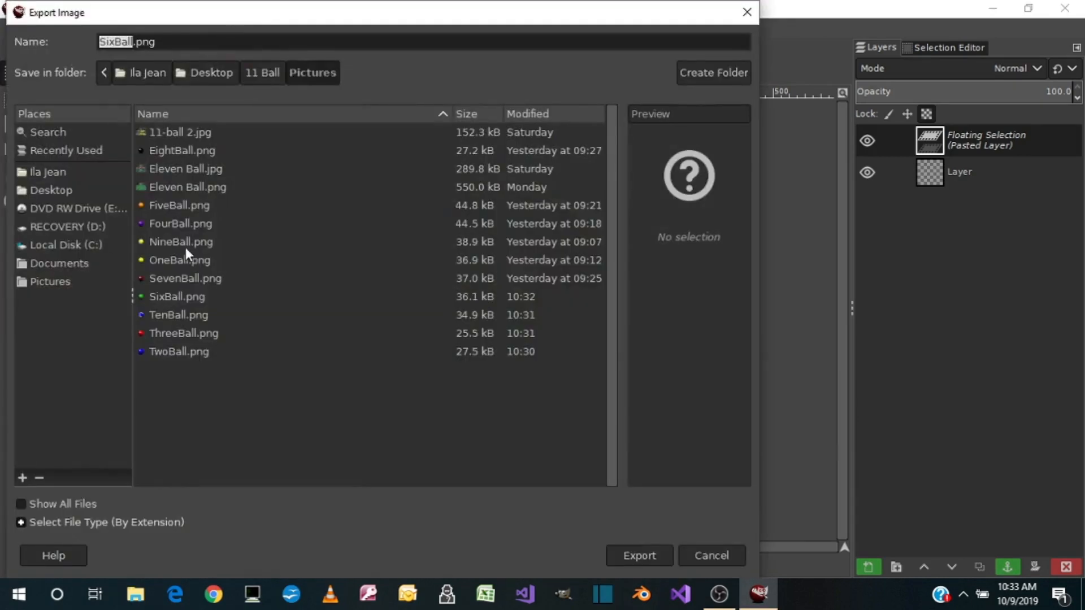
{"action": "left_click", "coordinate": [178, 278]}
{"action": "double_click", "coordinate": [179, 279]}
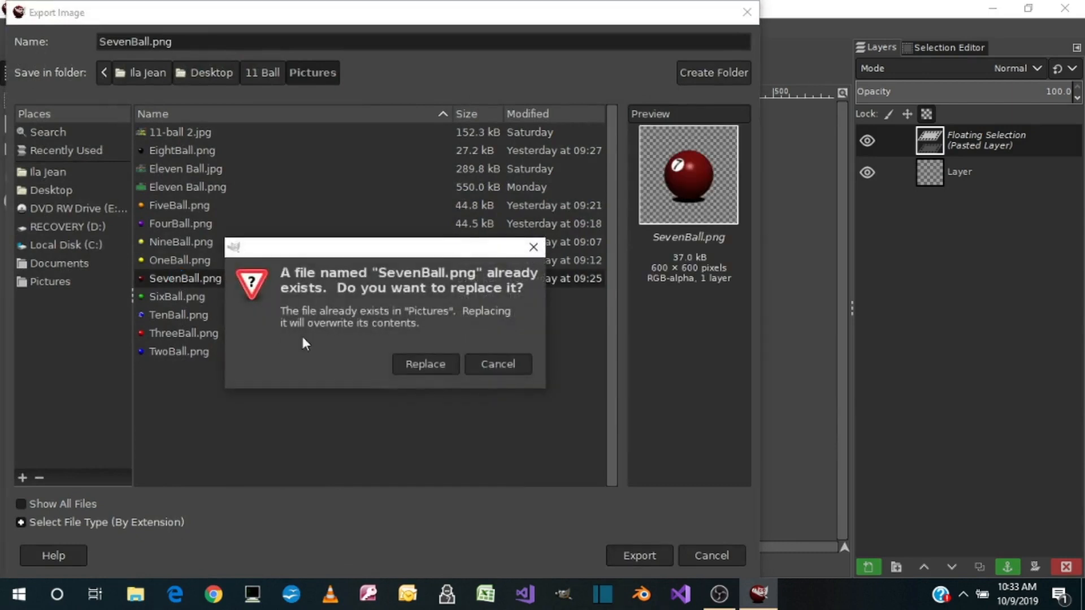
{"action": "left_click", "coordinate": [405, 355]}
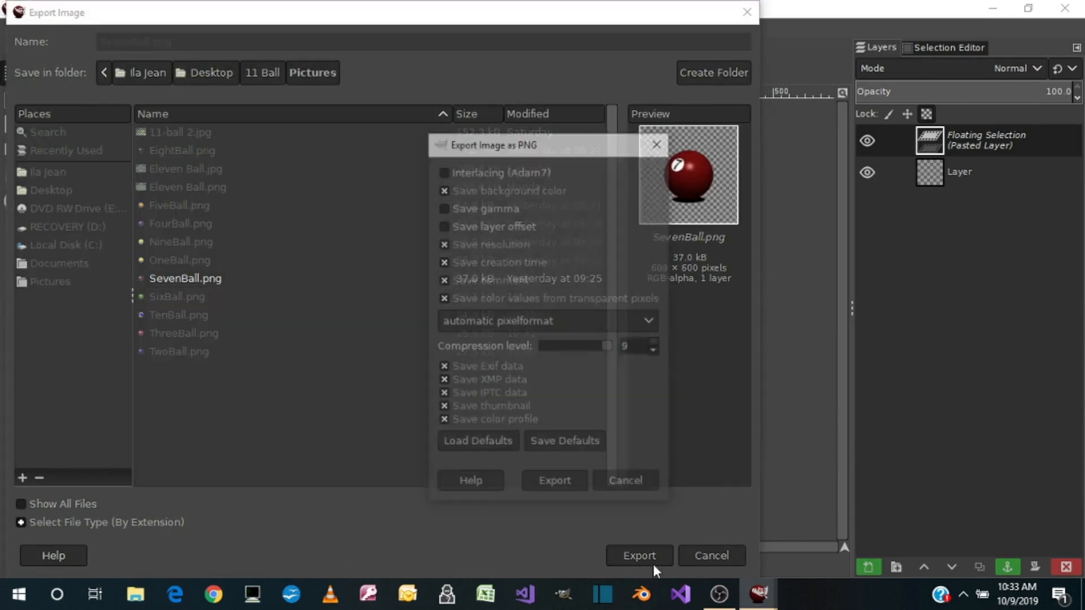
{"action": "left_click", "coordinate": [561, 486]}
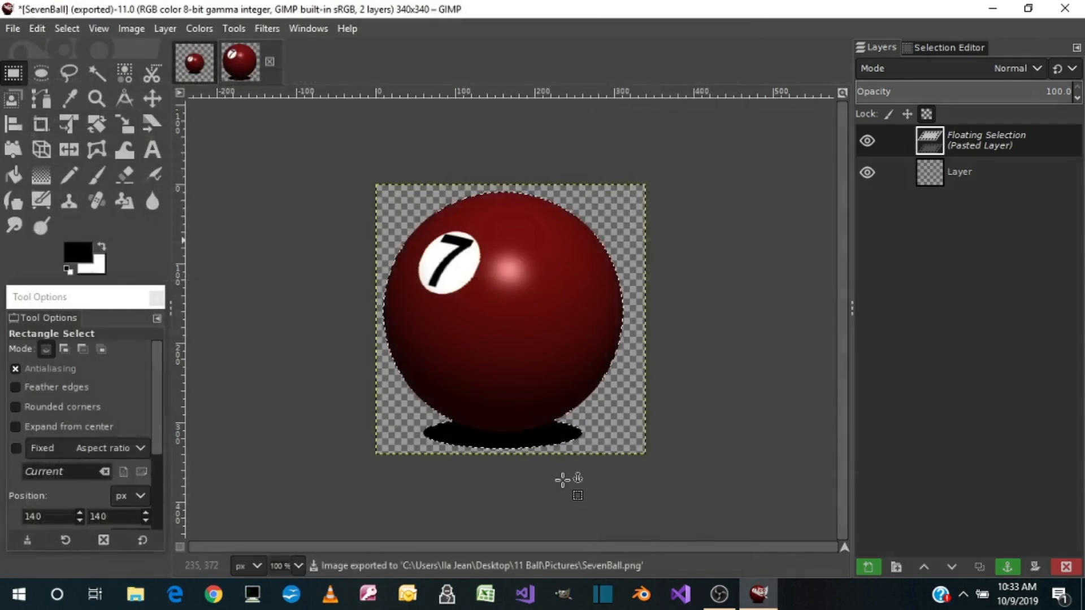
{"action": "left_click", "coordinate": [1065, 567]}
{"action": "left_click", "coordinate": [194, 62]}
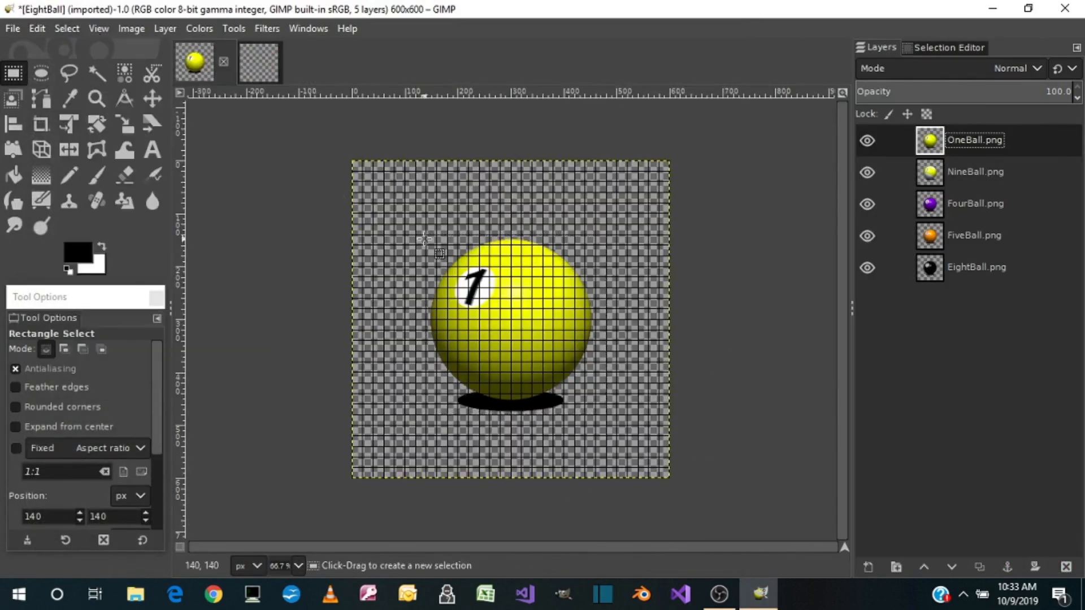
Copy the 1 ball with its shadow and paste it into the empty 340 × 340 px image
{"action": "key", "text": "ctrl+c"}
{"action": "left_click", "coordinate": [255, 65]}
{"action": "key", "text": "ctrl+v"}
Export the 1 ball image as a PNG, replacing OneBall.png in the Pictures folder with the default PNG options
{"action": "left_click", "coordinate": [13, 29]}
{"action": "left_click", "coordinate": [49, 243]}
{"action": "double_click", "coordinate": [163, 259]}
{"action": "left_click", "coordinate": [440, 362]}
{"action": "left_click", "coordinate": [561, 486]}
Delete the pasted 1 ball from the 340 × 340 px image and the OneBall.png layer from the EightBall image
{"action": "left_click", "coordinate": [1065, 567]}
{"action": "left_click", "coordinate": [195, 62]}
{"action": "right_click", "coordinate": [976, 143]}
{"action": "left_click", "coordinate": [867, 225]}
Select the 9 ball with its shadow and export the 600 × 600 px image
{"action": "left_click_drag", "start_coordinate": [427, 234], "coordinate": [607, 417]}
{"action": "left_click", "coordinate": [12, 28]}
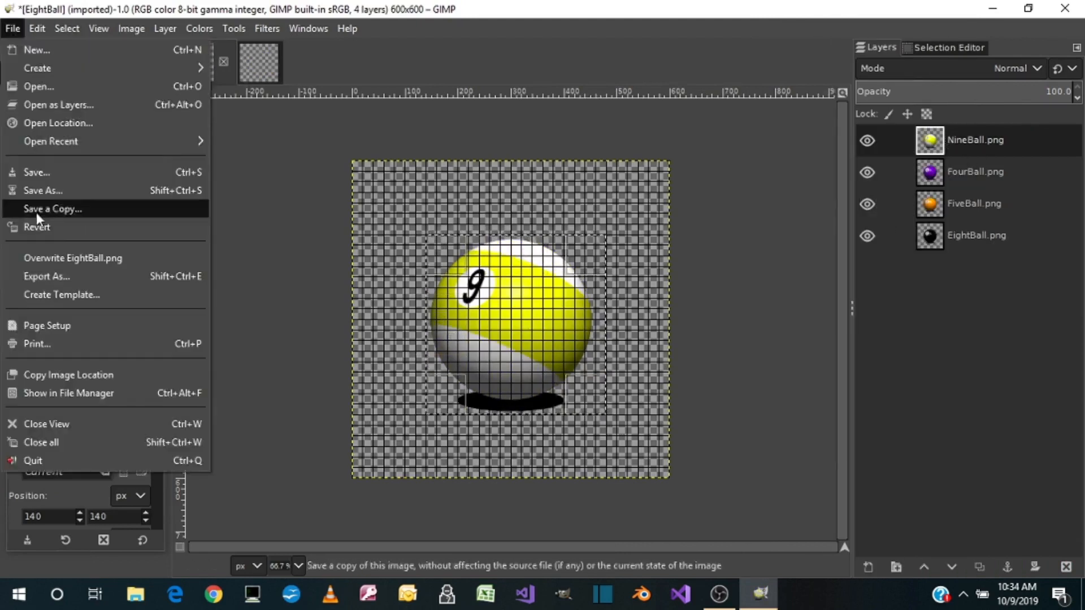
{"action": "left_click", "coordinate": [34, 260]}
Paste the copied ball into the empty 340 × 340 px image and export it over NineBall.png in the Pictures folder
{"action": "left_click", "coordinate": [263, 63]}
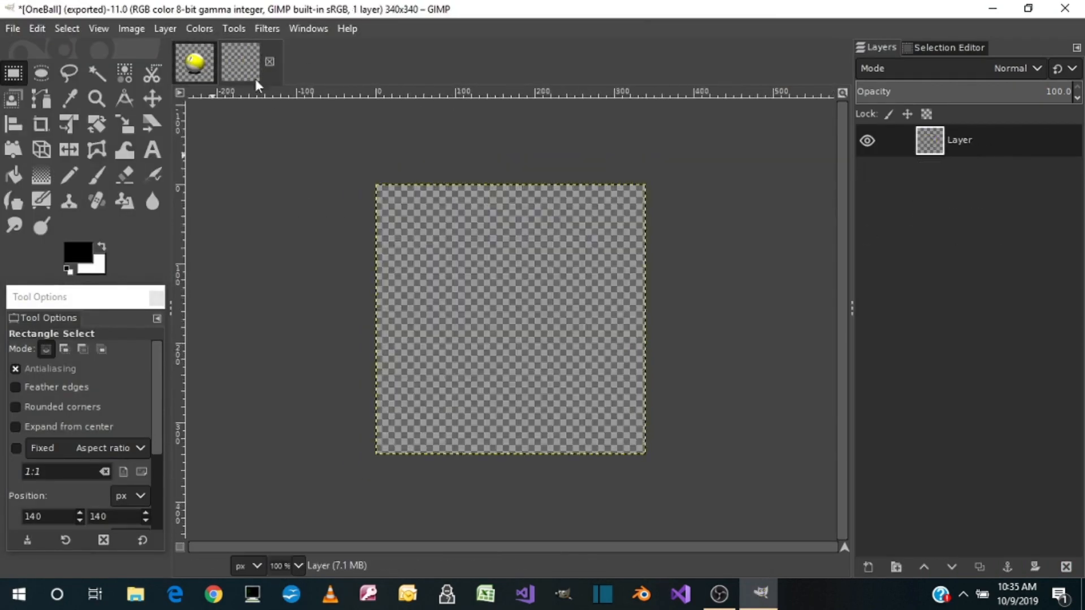
{"action": "key", "text": "ctrl+v"}
{"action": "left_click", "coordinate": [13, 29]}
{"action": "left_click", "coordinate": [46, 276]}
{"action": "double_click", "coordinate": [181, 242]}
{"action": "left_click", "coordinate": [444, 357]}
Delete the pasted ball from the 340 × 340 px image, and remove the NineBall.png layer and the selection from the 600 × 600 px image
{"action": "right_click", "coordinate": [959, 136]}
{"action": "left_click", "coordinate": [867, 225]}
{"action": "left_click", "coordinate": [194, 62]}
{"action": "right_click", "coordinate": [971, 146]}
{"action": "left_click", "coordinate": [870, 225]}
{"action": "left_click", "coordinate": [66, 29]}
{"action": "left_click", "coordinate": [85, 67]}
Select the 4 ball with its shadow, then copy and paste it into the empty 340 × 340 px image
{"action": "left_click_drag", "start_coordinate": [416, 234], "coordinate": [596, 415]}
{"action": "left_click_drag", "start_coordinate": [425, 325], "coordinate": [436, 325]}
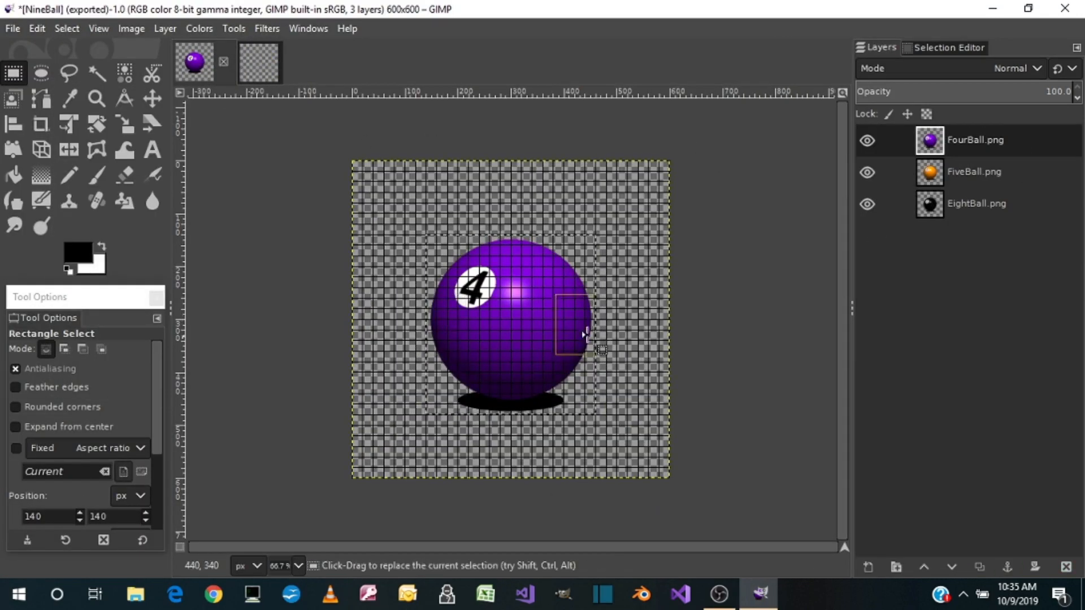
{"action": "key", "text": "ctrl+c"}
{"action": "left_click", "coordinate": [258, 62]}
{"action": "key", "text": "ctrl+v"}
Export the 4 ball image as a PNG, replacing FourBall.png in the Pictures folder with the default PNG options
{"action": "left_click", "coordinate": [13, 28]}
{"action": "left_click", "coordinate": [46, 276]}
{"action": "double_click", "coordinate": [186, 226]}
{"action": "left_click", "coordinate": [444, 357]}
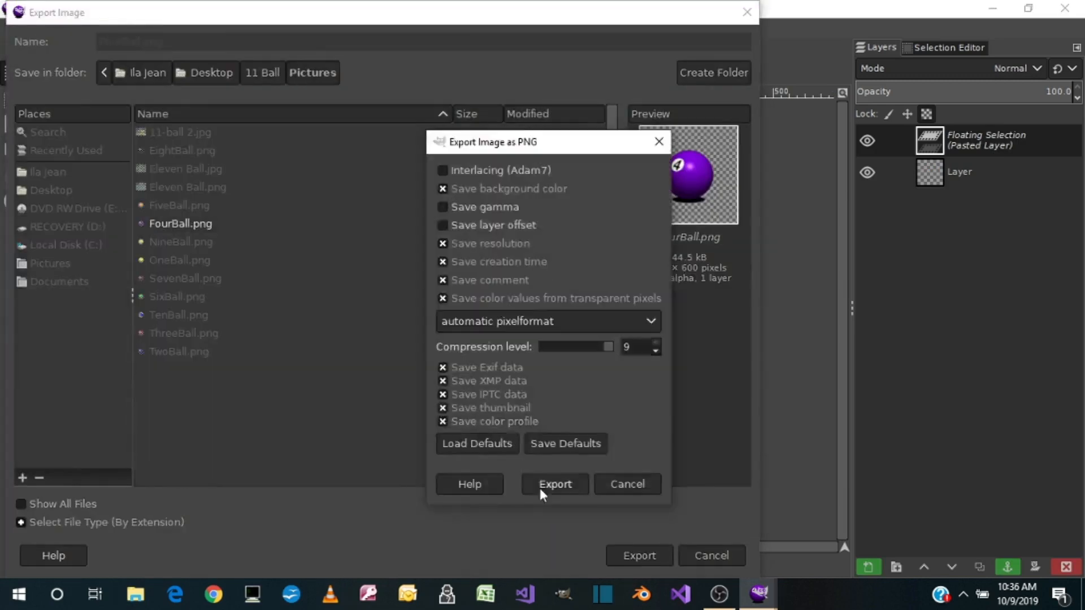
{"action": "left_click", "coordinate": [541, 489]}
Delete the pasted 4 ball from the 340 × 340 px image, and remove the FourBall.png layer and the selection from the 600 × 600 px image
{"action": "right_click", "coordinate": [967, 141]}
{"action": "left_click", "coordinate": [868, 226]}
{"action": "left_click", "coordinate": [208, 61]}
{"action": "right_click", "coordinate": [960, 143]}
{"action": "left_click", "coordinate": [868, 225]}
{"action": "left_click", "coordinate": [87, 67]}
Select the 5 ball with its shadow, then copy and paste it into the empty 340 × 340 px image
{"action": "mouse_move", "coordinate": [425, 233]}
{"action": "left_mouse_down"}
{"action": "mouse_move", "coordinate": [503, 277]}
{"action": "mouse_move", "coordinate": [603, 413]}
{"action": "left_mouse_up"}
{"action": "key", "text": "ctrl+c"}
{"action": "left_click", "coordinate": [259, 63]}
{"action": "key", "text": "ctrl+v"}
Export the 5 ball image as a PNG, replacing FiveBall.png in the Pictures folder
{"action": "left_click", "coordinate": [12, 28]}
{"action": "left_click", "coordinate": [46, 276]}
{"action": "double_click", "coordinate": [186, 208]}
{"action": "left_click", "coordinate": [541, 489]}
Delete the pasted 5 ball from the 340 × 340 px image, and remove the FiveBall.png layer and the selection from the 600 × 600 px image
{"action": "right_click", "coordinate": [967, 141]}
{"action": "left_click", "coordinate": [868, 226]}
{"action": "left_click", "coordinate": [208, 61]}
{"action": "right_click", "coordinate": [961, 144]}
{"action": "left_click", "coordinate": [868, 226]}
{"action": "left_click", "coordinate": [63, 31]}
{"action": "left_click", "coordinate": [87, 67]}
Select the 8 ball with its shadow, then copy and paste it into the empty 340 × 340 px image
{"action": "left_click_drag", "start_coordinate": [433, 232], "coordinate": [599, 416]}
{"action": "key", "text": "ctrl+c"}
{"action": "left_click", "coordinate": [259, 62]}
{"action": "key", "text": "ctrl+v"}
Export the 8 ball image over EightBall.png in the Pictures folder and delete the pasted ball from the 340 × 340 px image
{"action": "left_click", "coordinate": [13, 28]}
{"action": "left_click", "coordinate": [46, 275]}
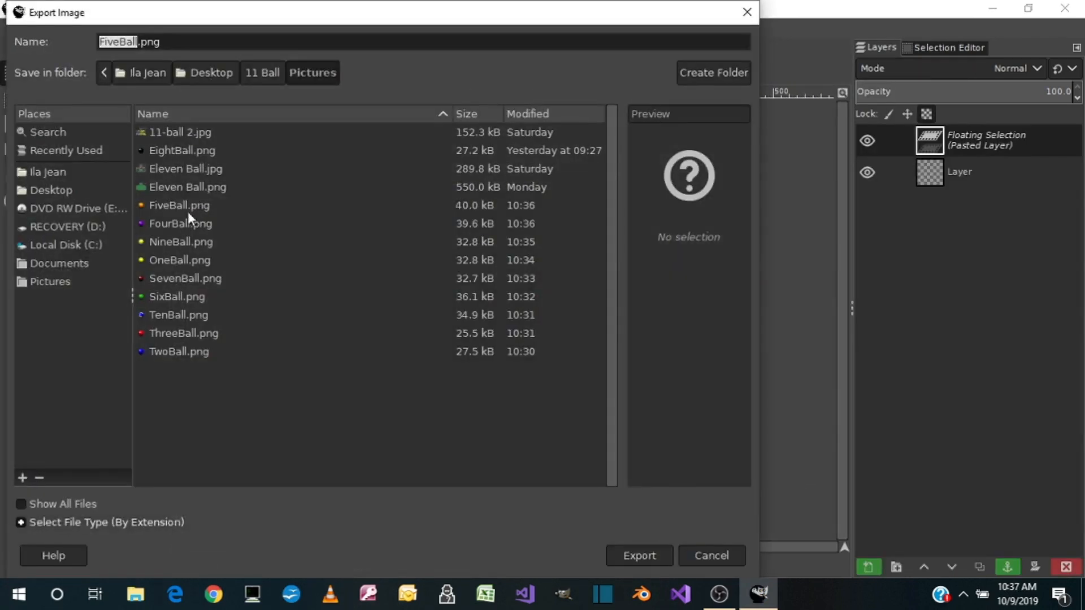
{"action": "double_click", "coordinate": [177, 150]}
{"action": "left_click", "coordinate": [407, 361]}
{"action": "right_click", "coordinate": [967, 141]}
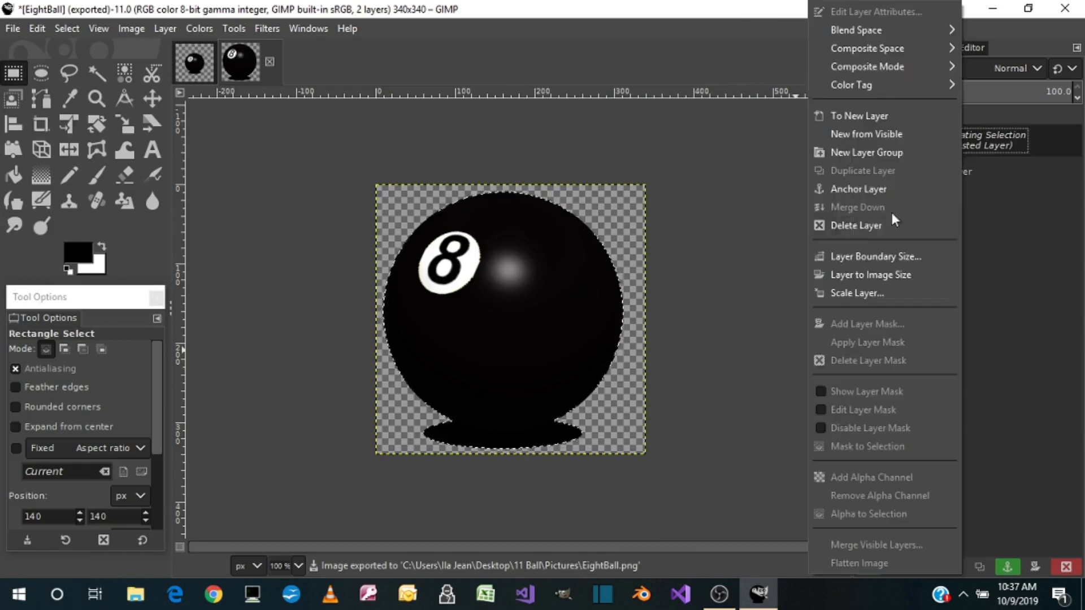
{"action": "left_click", "coordinate": [882, 225]}
{"action": "left_click", "coordinate": [17, 29]}
{"action": "left_click", "coordinate": [46, 276]}
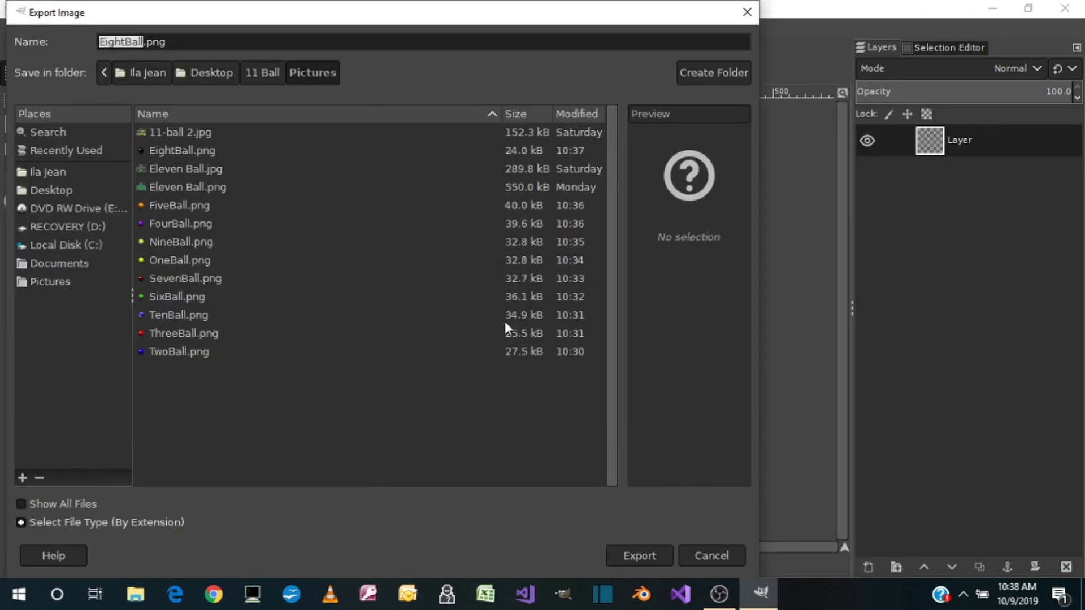
{"action": "double_click", "coordinate": [181, 242]}
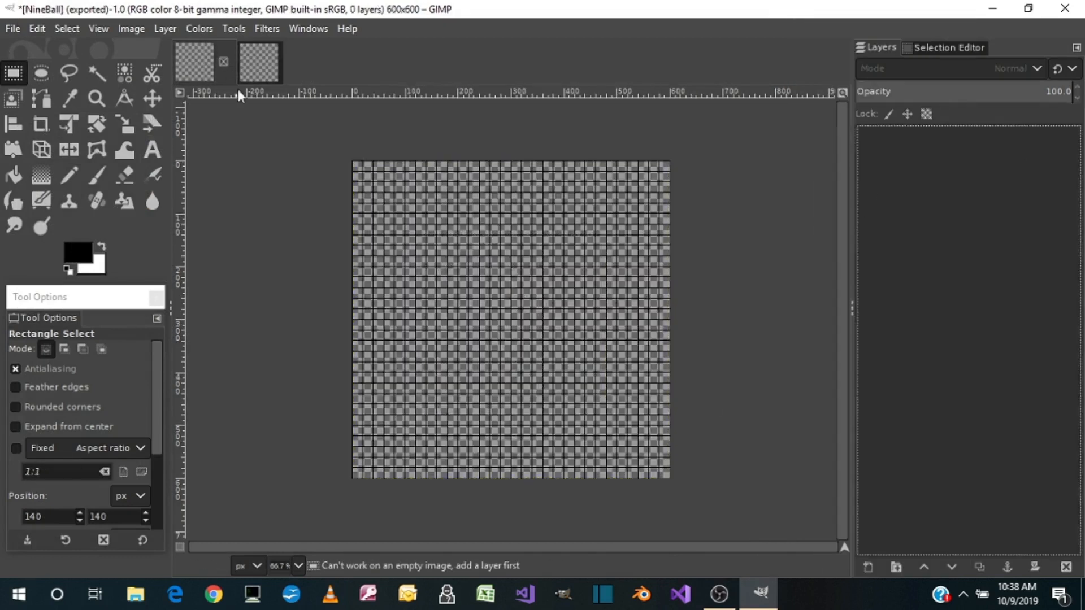
Check the preview and pixel size of each exported ball PNG in the Pictures folder without opening any file
{"action": "left_click", "coordinate": [258, 63]}
{"action": "left_click", "coordinate": [12, 29]}
{"action": "left_click", "coordinate": [42, 86]}
{"action": "left_click", "coordinate": [206, 114]}
{"action": "left_click", "coordinate": [206, 132]}
{"action": "left_click", "coordinate": [204, 169]}
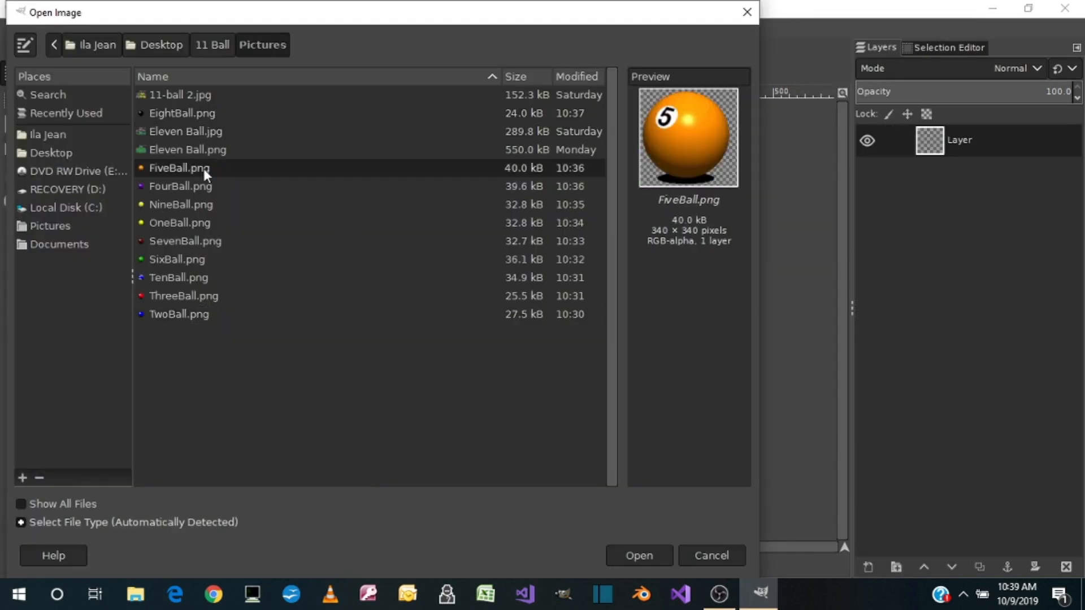
{"action": "left_click", "coordinate": [203, 185]}
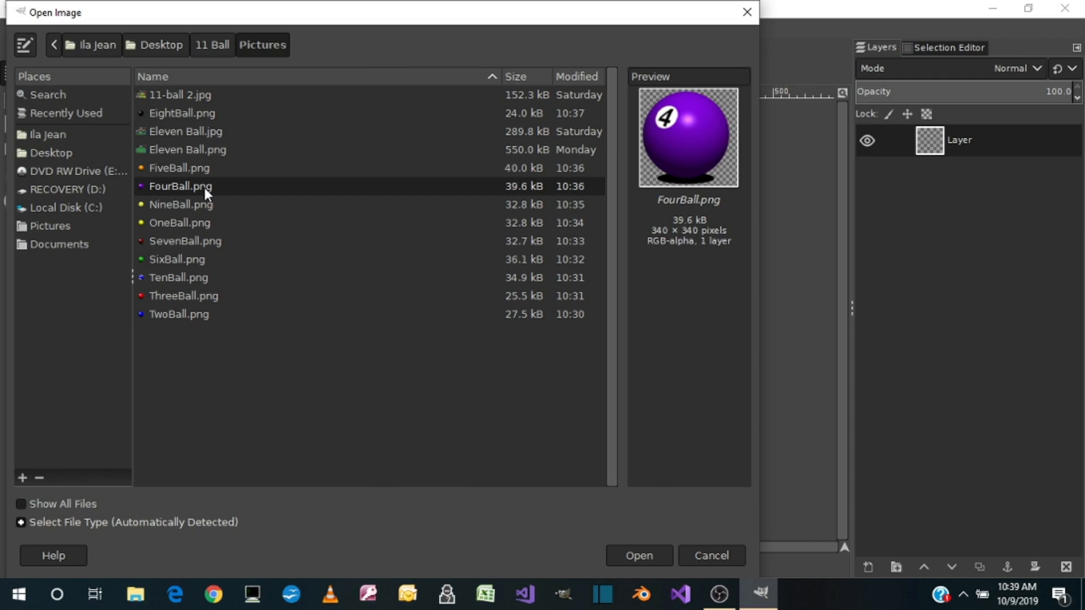
{"action": "left_click", "coordinate": [200, 208]}
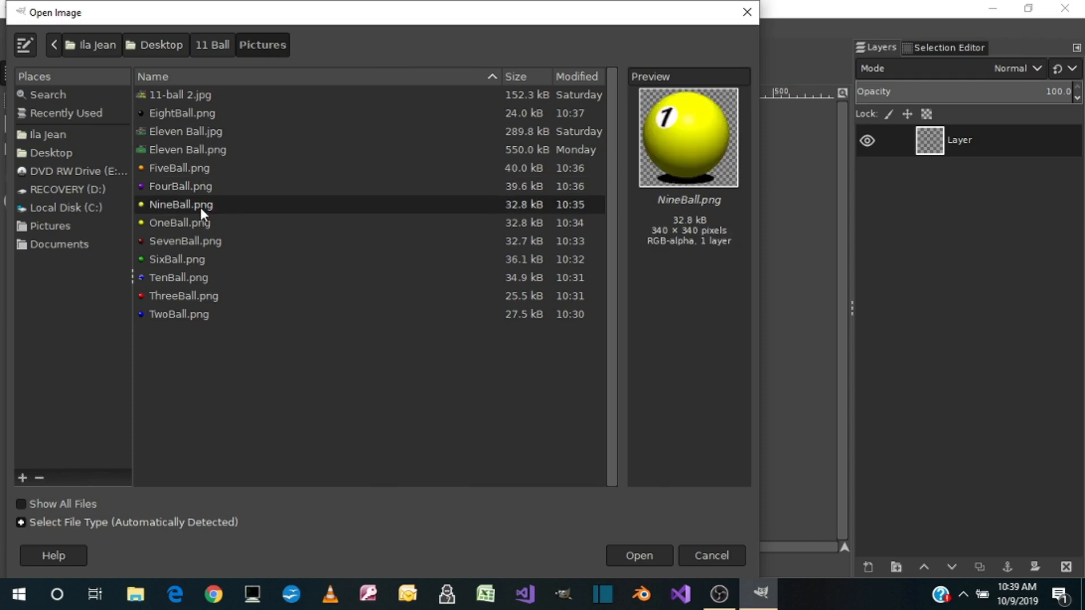
{"action": "left_click", "coordinate": [205, 219]}
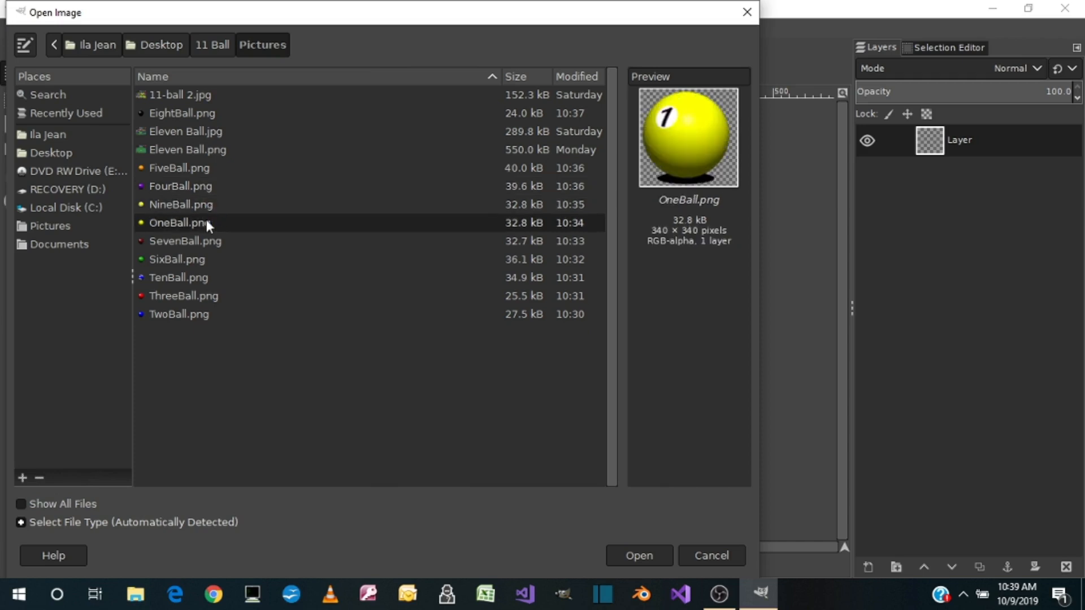
{"action": "left_click", "coordinate": [199, 243]}
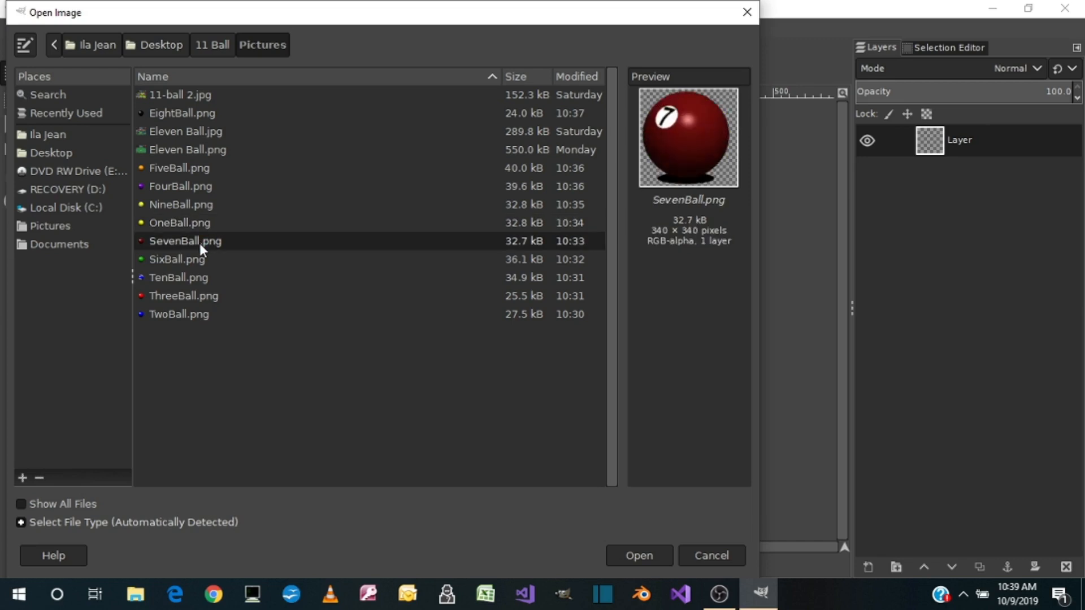
{"action": "left_click", "coordinate": [203, 259]}
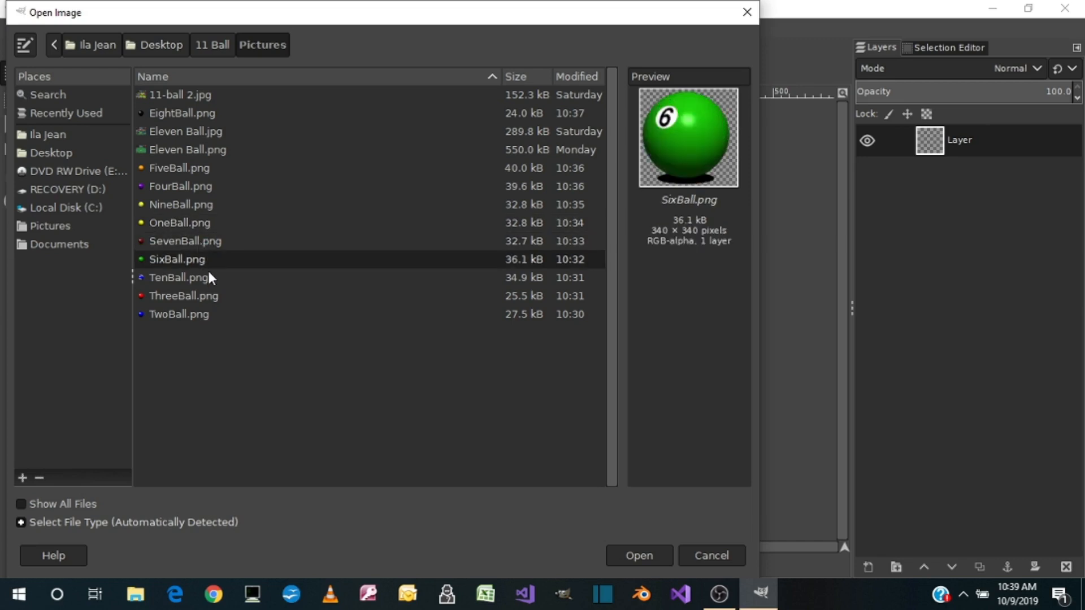
{"action": "left_click", "coordinate": [208, 274]}
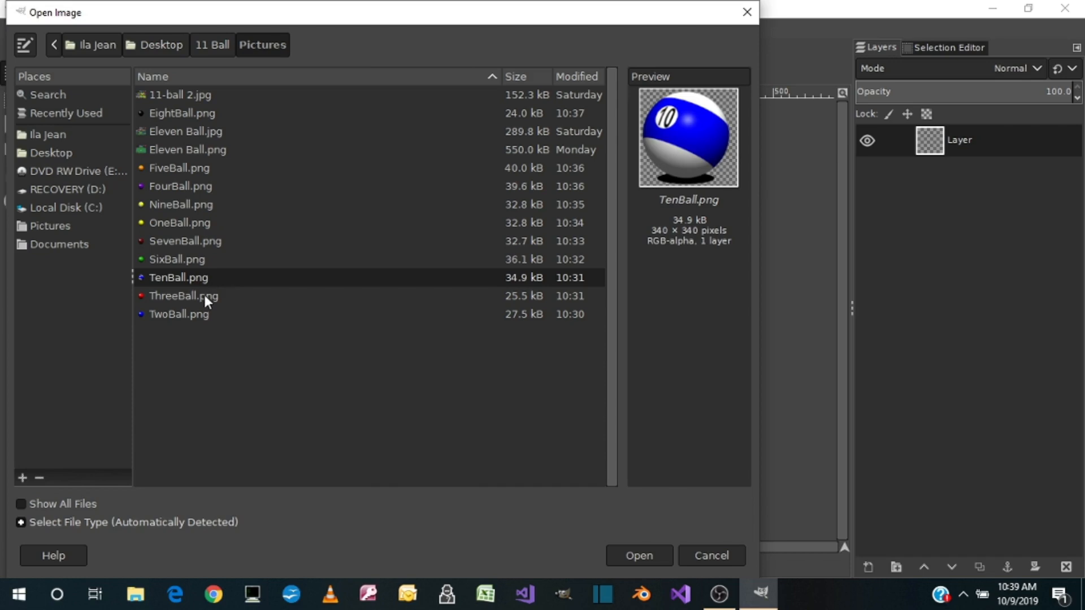
{"action": "left_click", "coordinate": [205, 298]}
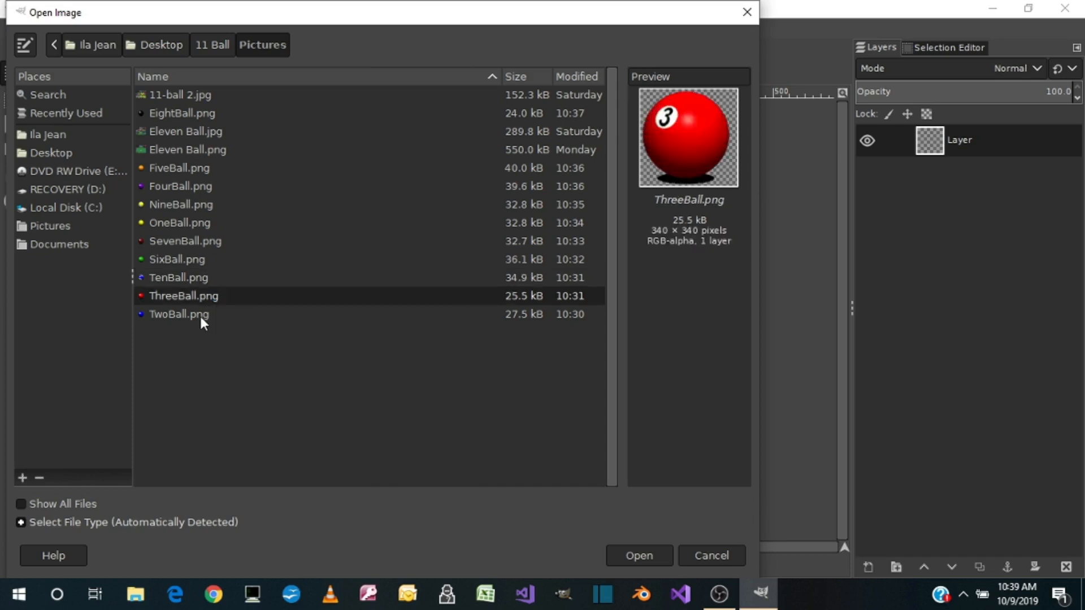
{"action": "left_click", "coordinate": [200, 315]}
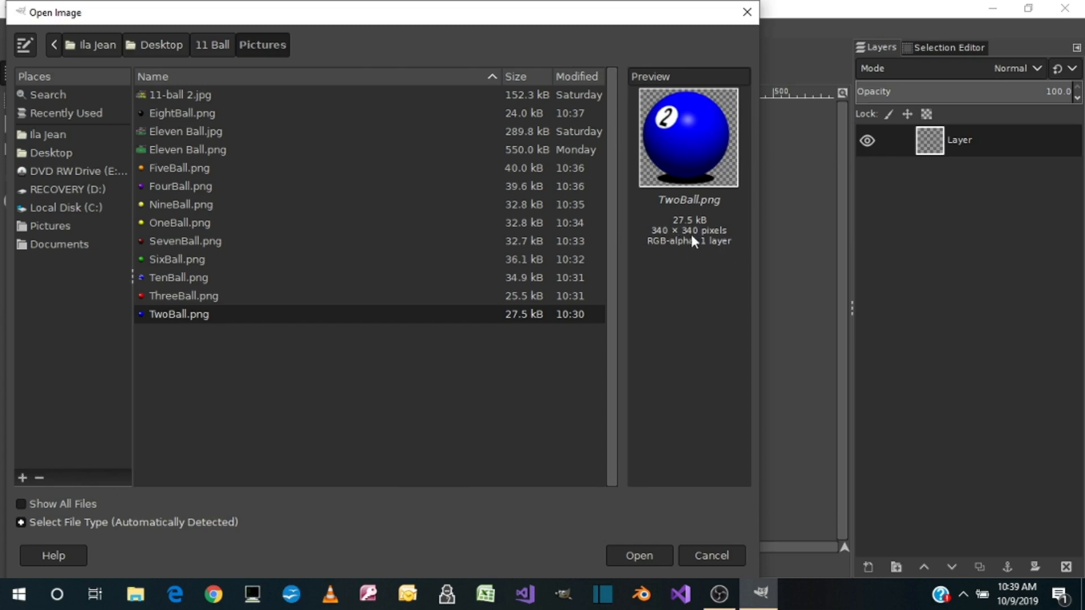
{"action": "left_click", "coordinate": [721, 548]}
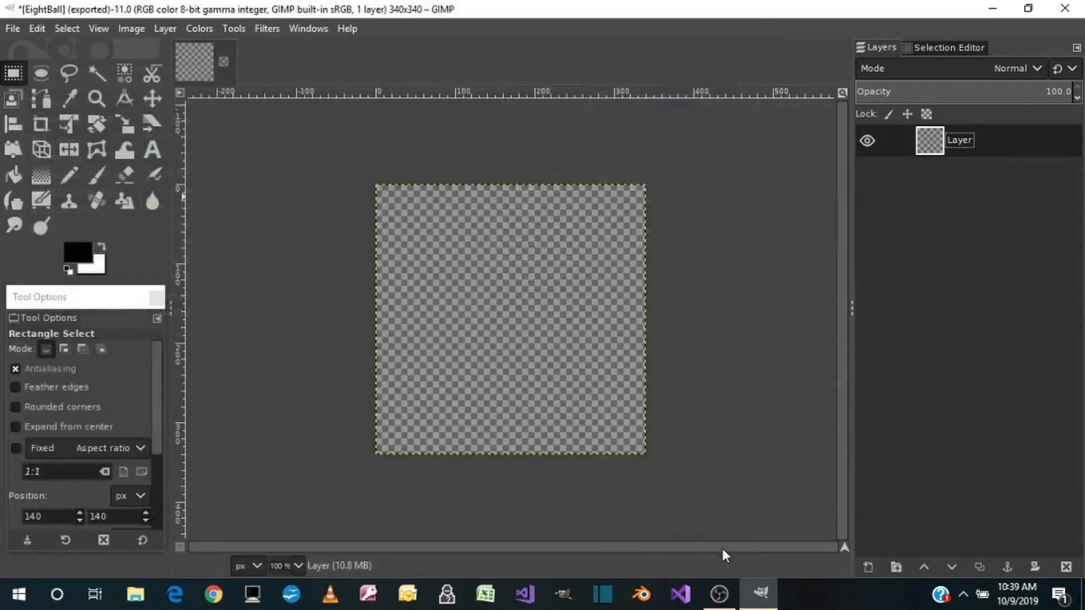
Delete the remaining empty layer and close the 340 × 340 px image, discarding its changes
{"action": "right_click", "coordinate": [939, 148]}
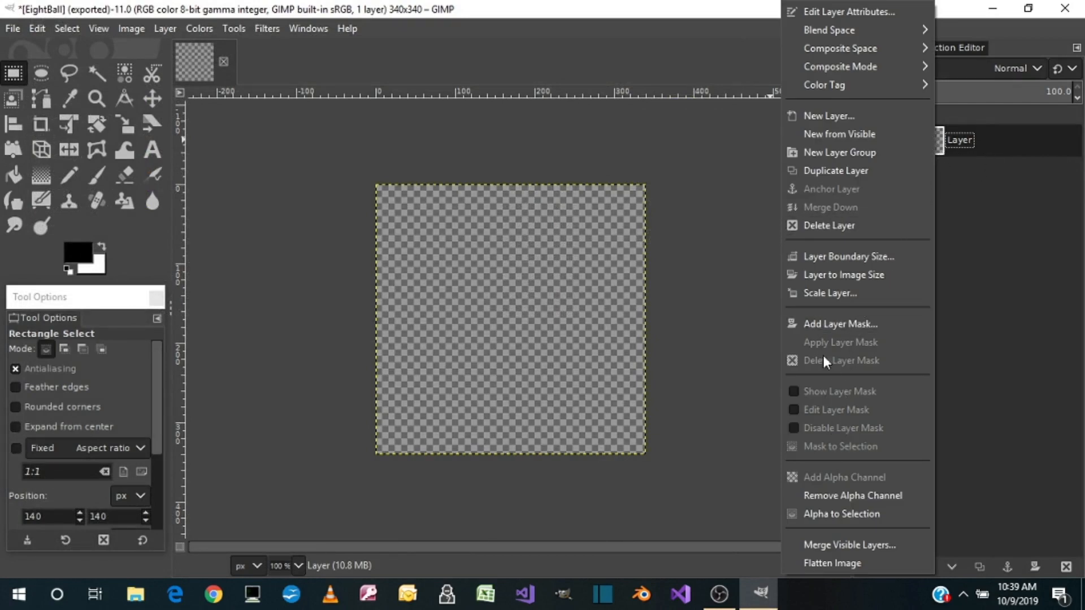
{"action": "left_click", "coordinate": [815, 225]}
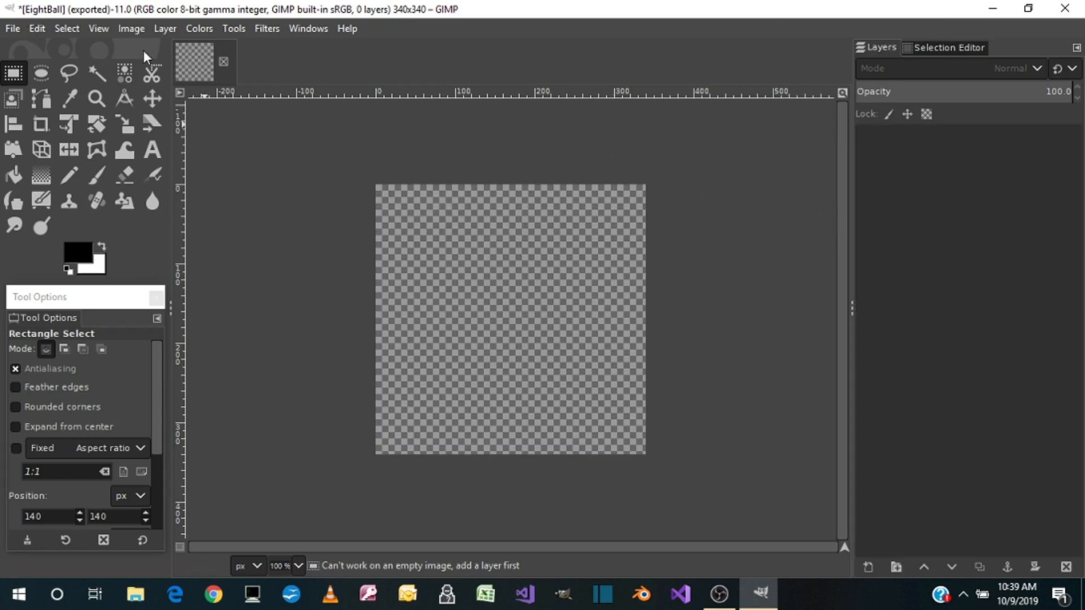
{"action": "left_click", "coordinate": [223, 63]}
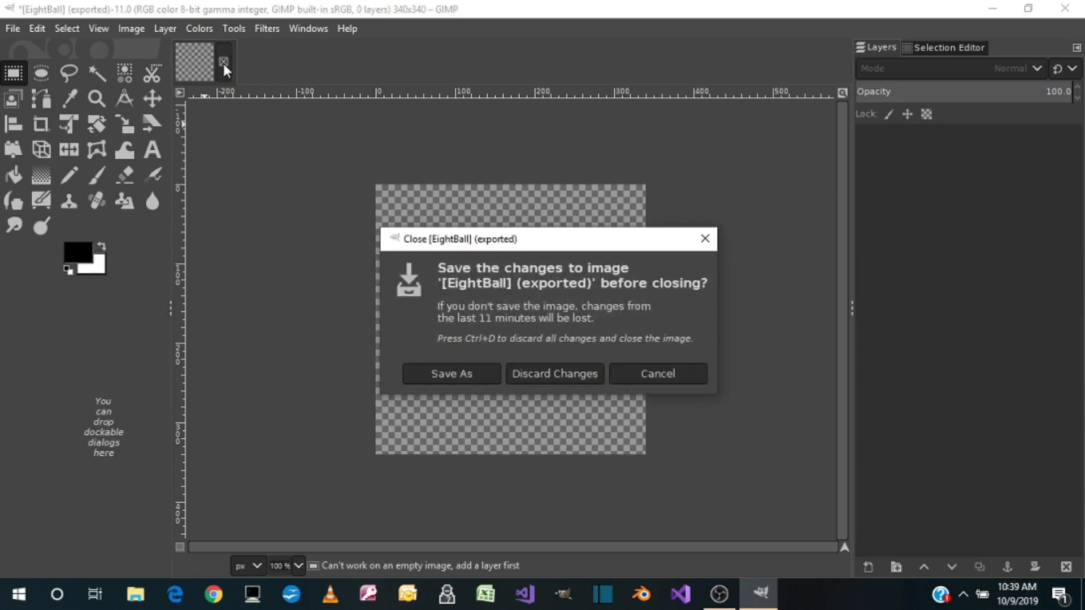
{"action": "left_click", "coordinate": [583, 372]}
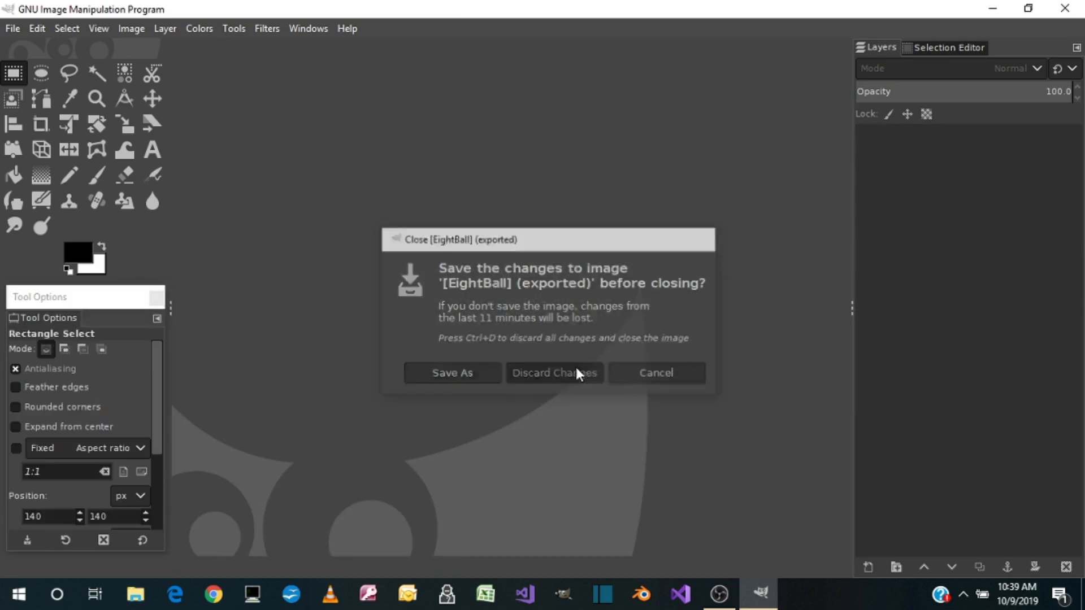
Reopen the exported FiveBall.png image from the recently used files
{"action": "left_click", "coordinate": [15, 29]}
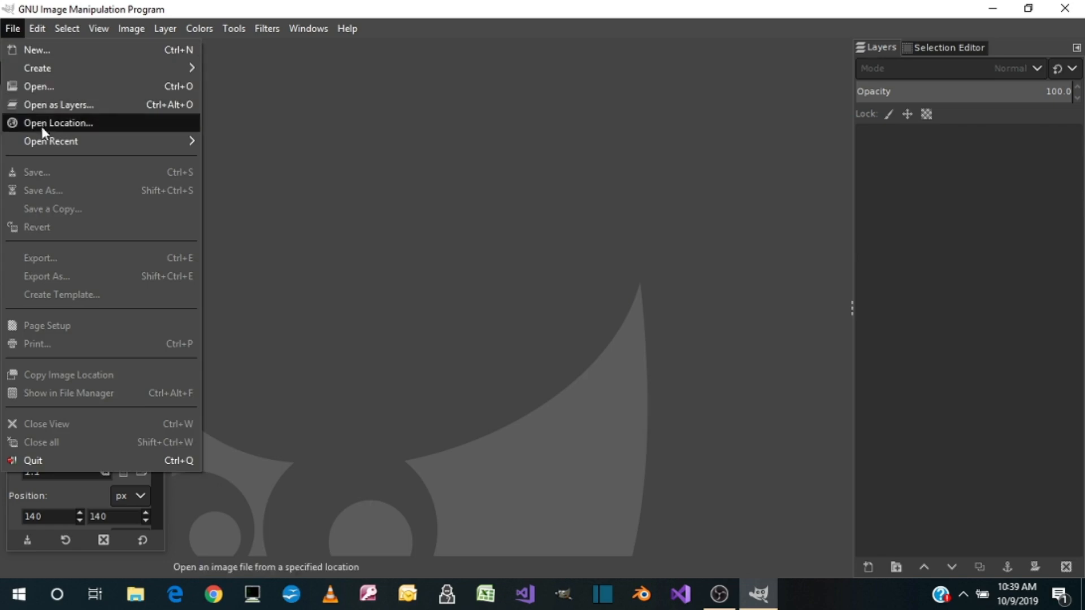
{"action": "mouse_move", "coordinate": [44, 141]}
{"action": "left_click", "coordinate": [256, 169]}
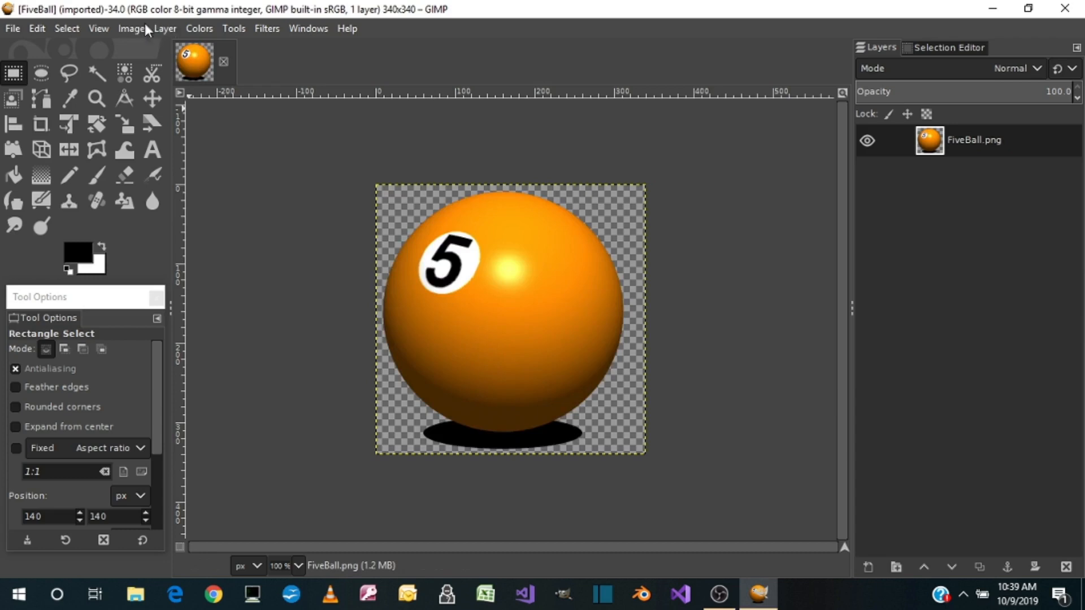
Show the grid over the 5 ball image and turn on snapping to the grid
{"action": "left_click", "coordinate": [99, 29]}
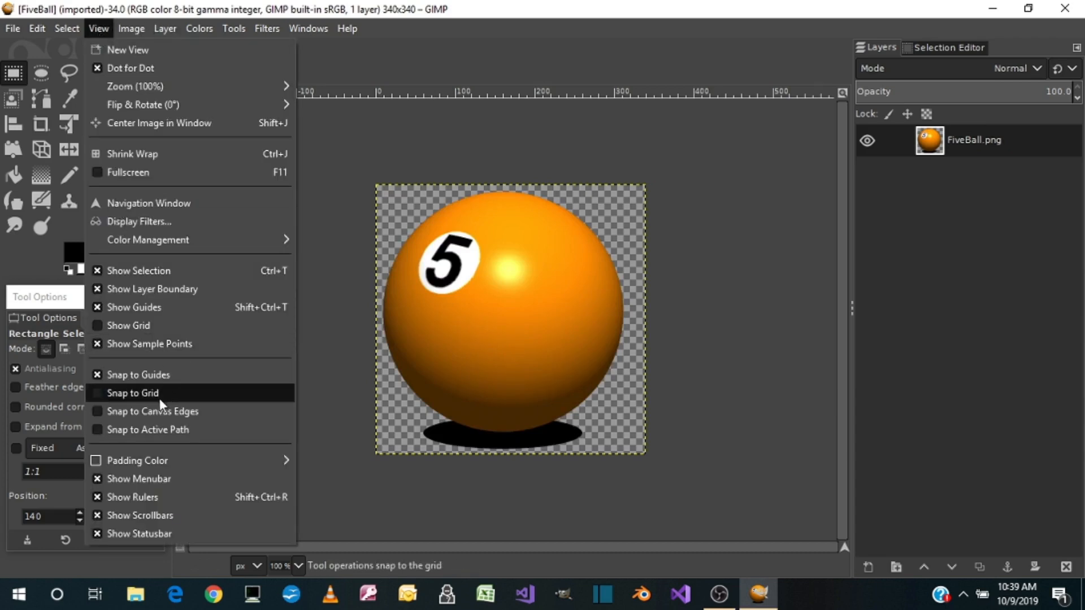
{"action": "left_click", "coordinate": [129, 327]}
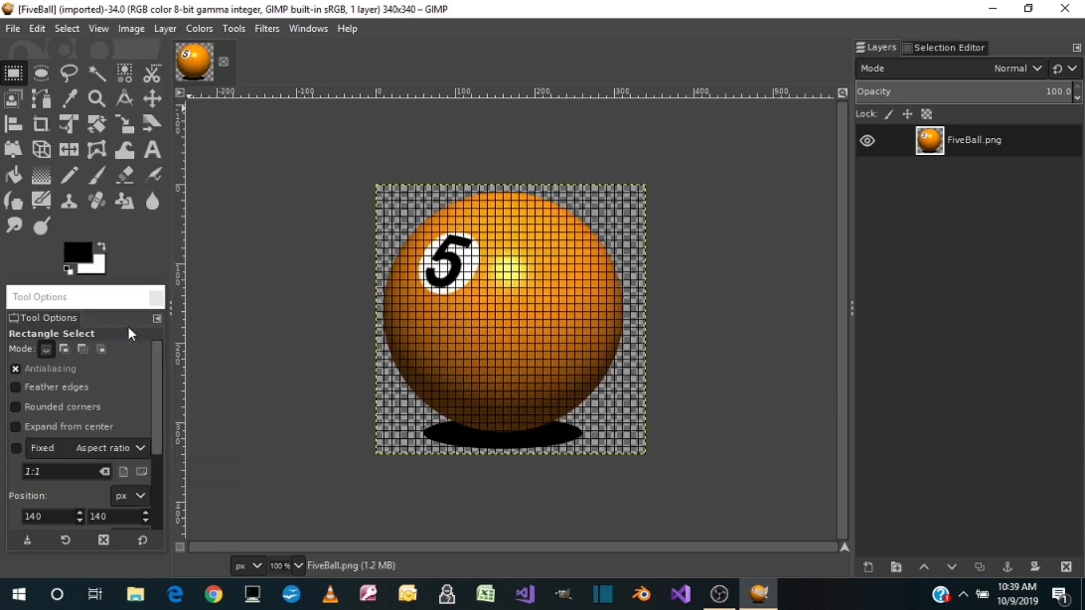
{"action": "left_click", "coordinate": [95, 29]}
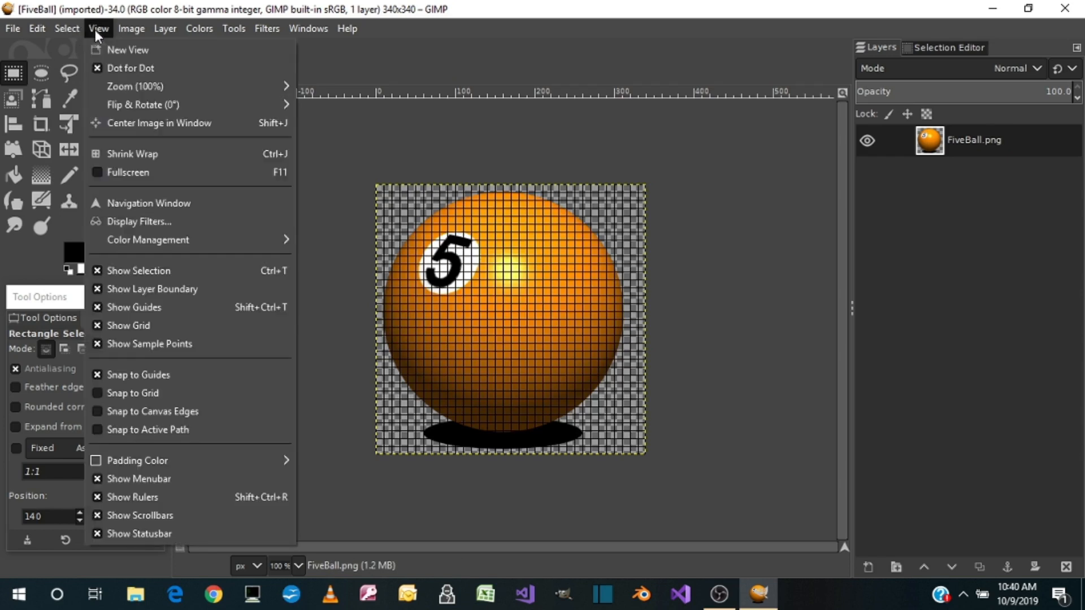
{"action": "left_click", "coordinate": [126, 392]}
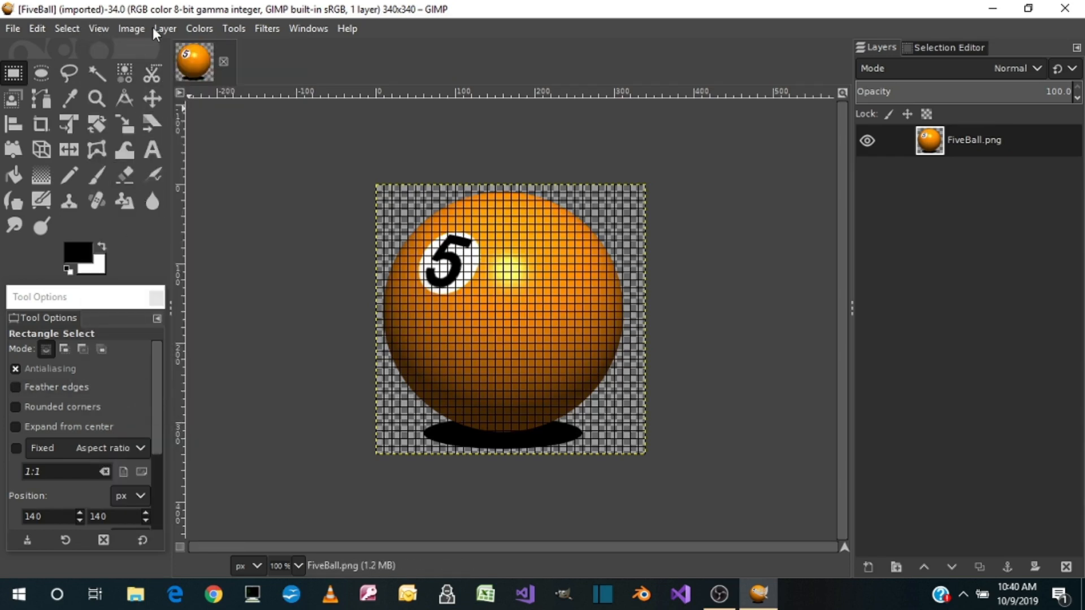
Configure the image grid with a horizontal and vertical spacing of 50 pixels
{"action": "left_click", "coordinate": [136, 29]}
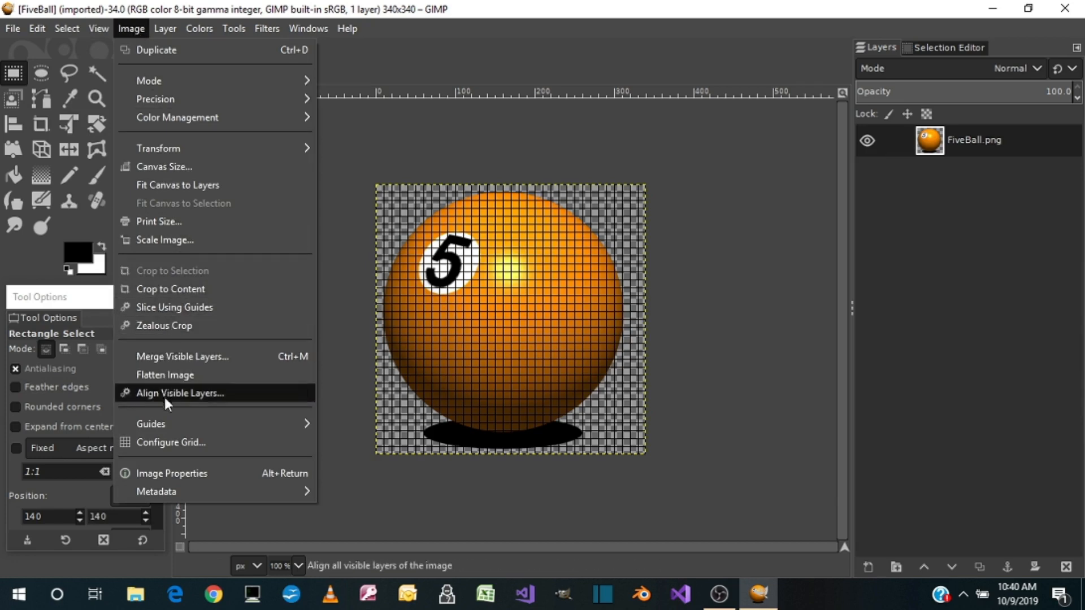
{"action": "left_click", "coordinate": [158, 444]}
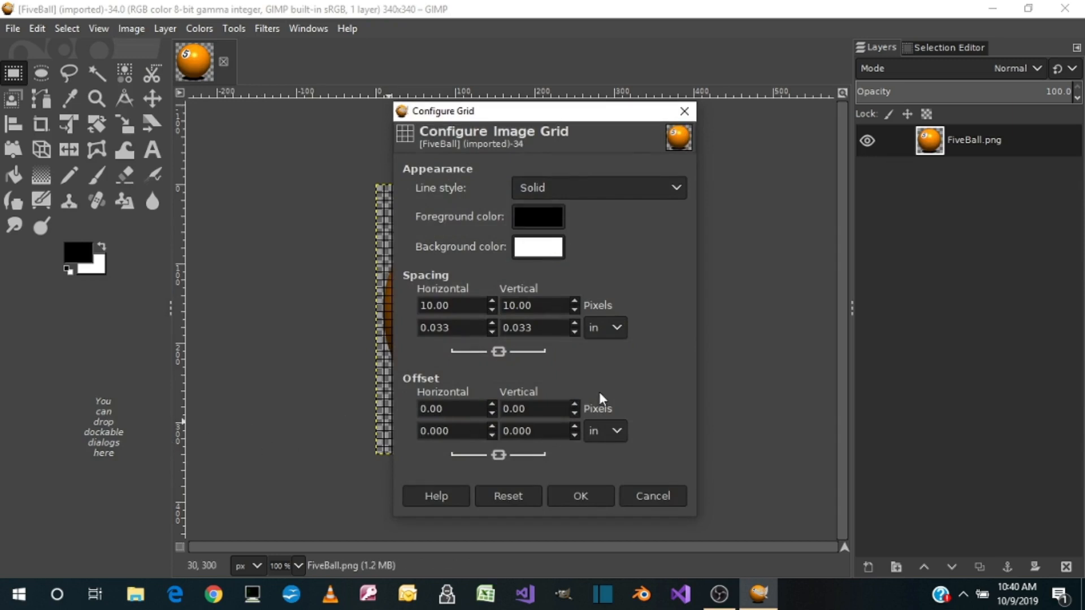
{"action": "left_click_drag", "start_coordinate": [460, 310], "coordinate": [412, 304]}
{"action": "type", "text": "50.00"}
{"action": "key", "text": "Tab"}
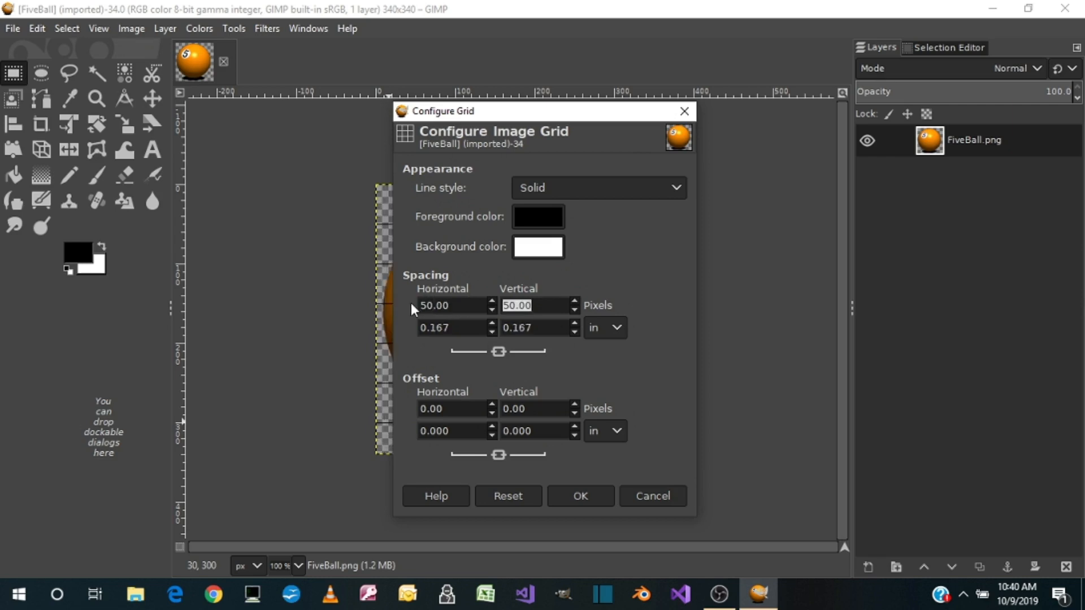
{"action": "left_click", "coordinate": [577, 497]}
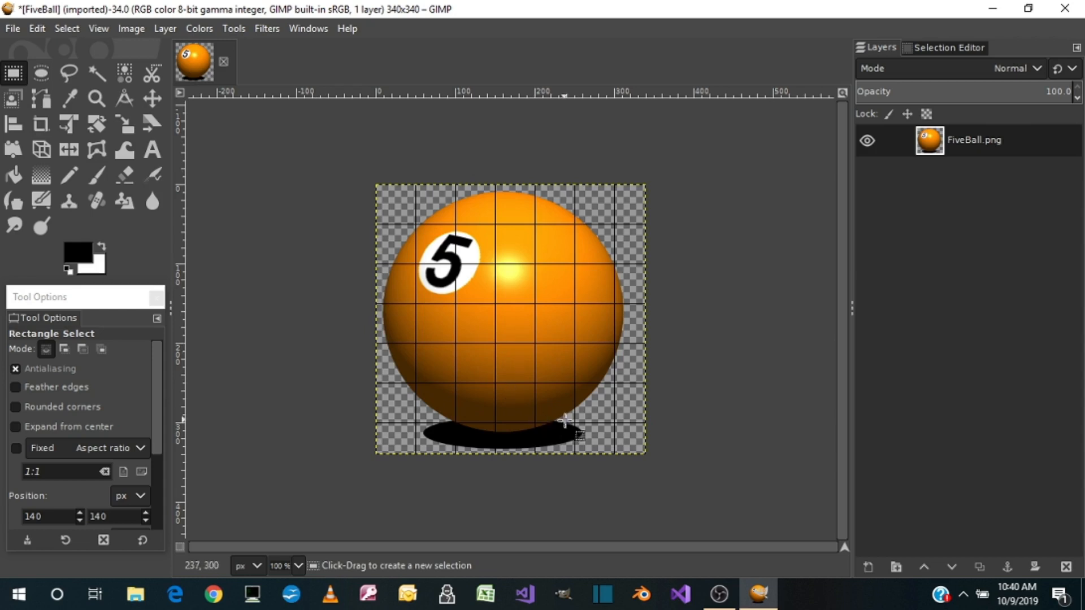
Add a new 340 × 340 px layer filled with transparency above the FiveBall.png layer
{"action": "left_click", "coordinate": [172, 27]}
{"action": "left_click", "coordinate": [185, 45]}
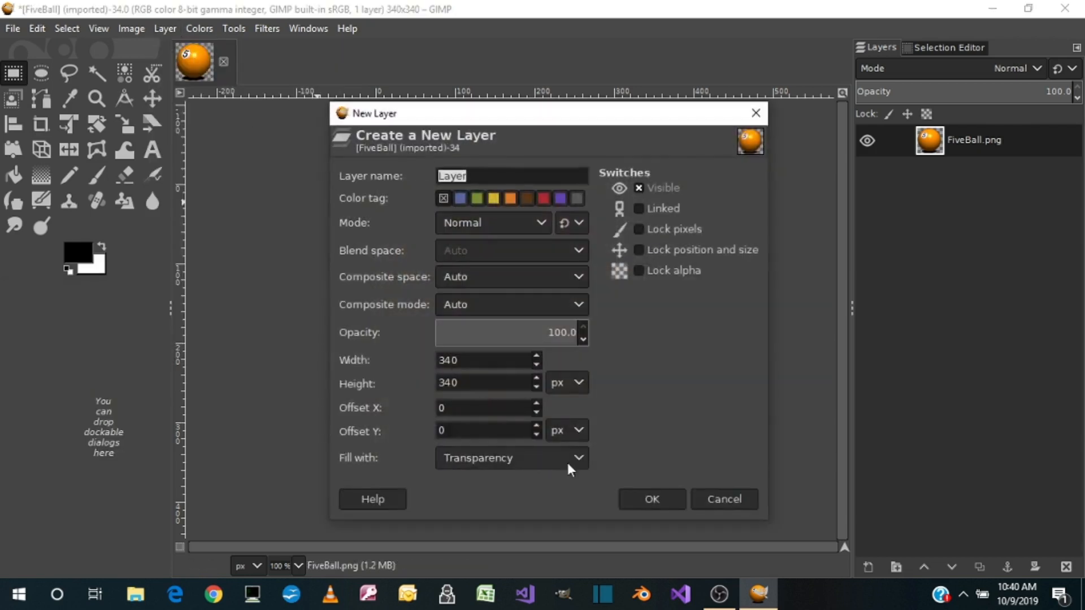
{"action": "left_click", "coordinate": [655, 499]}
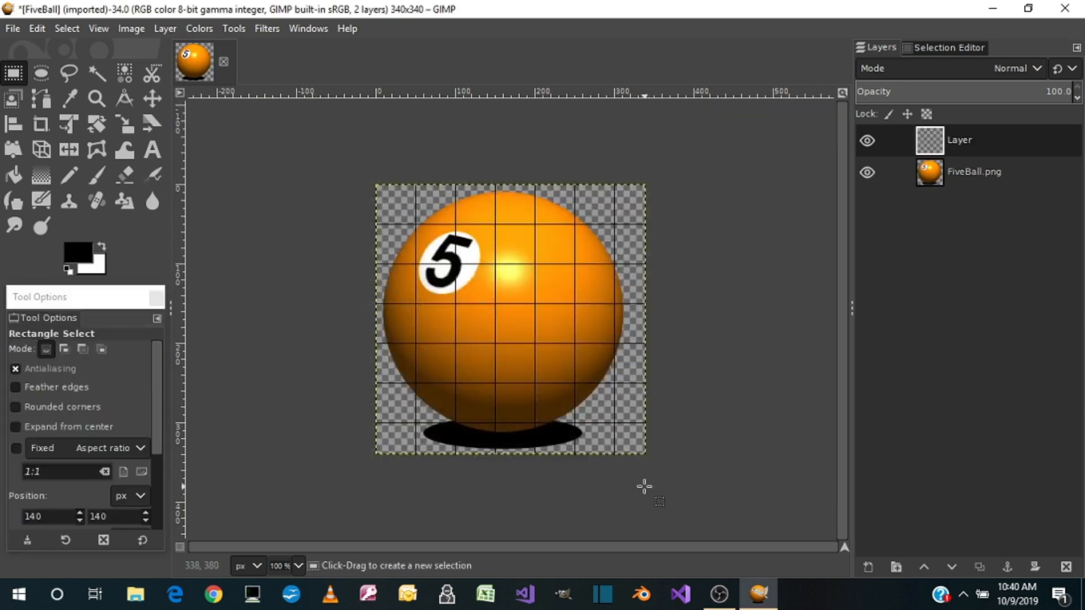
Make the new transparent layer active and switch to the Free Select tool
{"action": "left_click", "coordinate": [986, 142]}
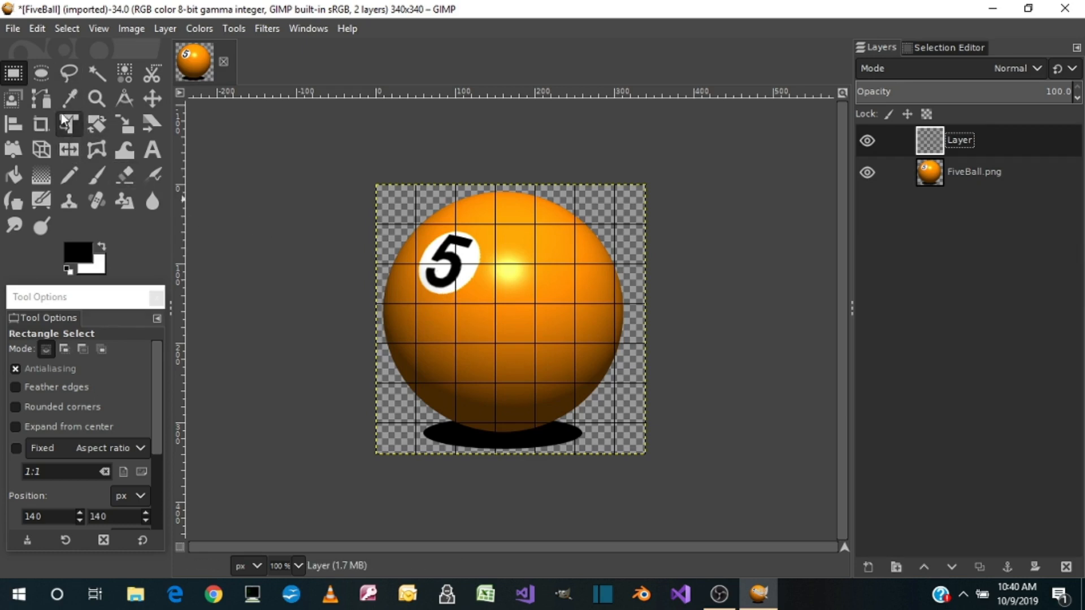
{"action": "left_click", "coordinate": [69, 72]}
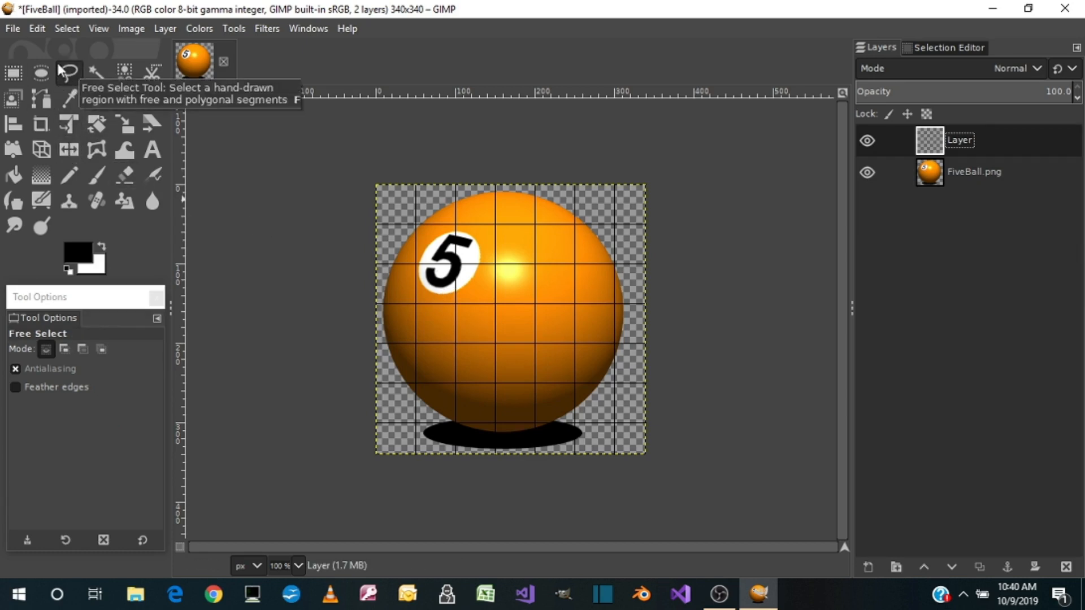
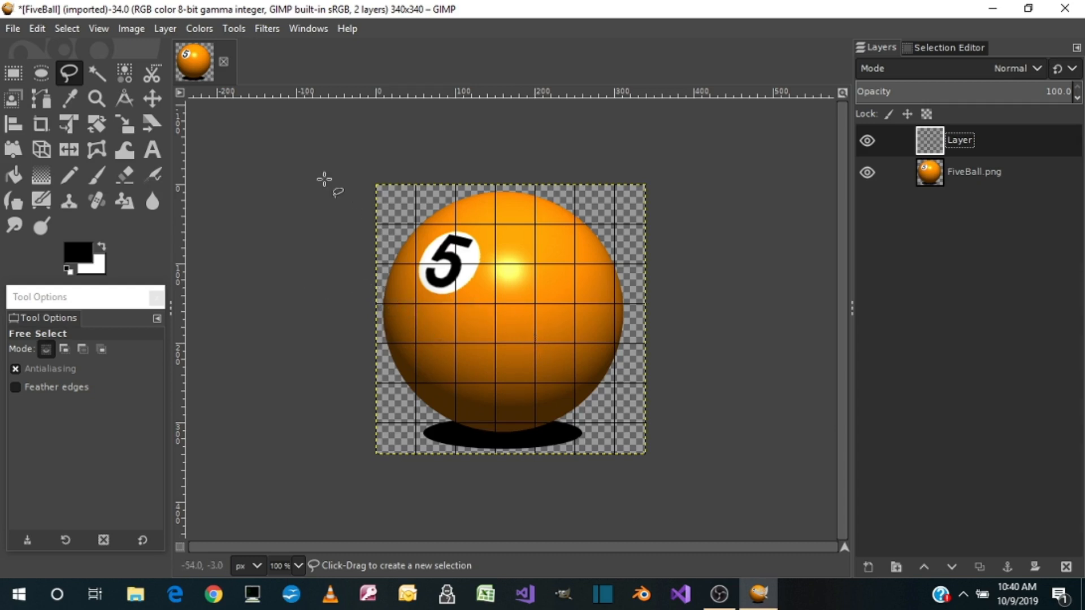
Configure the image grid with a horizontal and vertical spacing of 20 pixels
{"action": "left_click", "coordinate": [130, 27]}
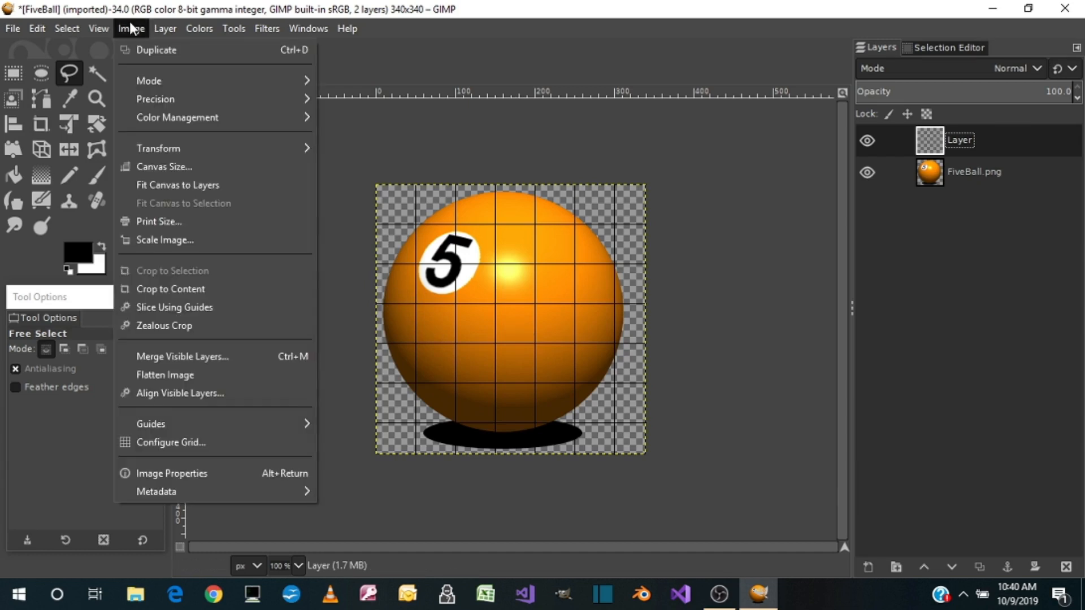
{"action": "left_click", "coordinate": [152, 440]}
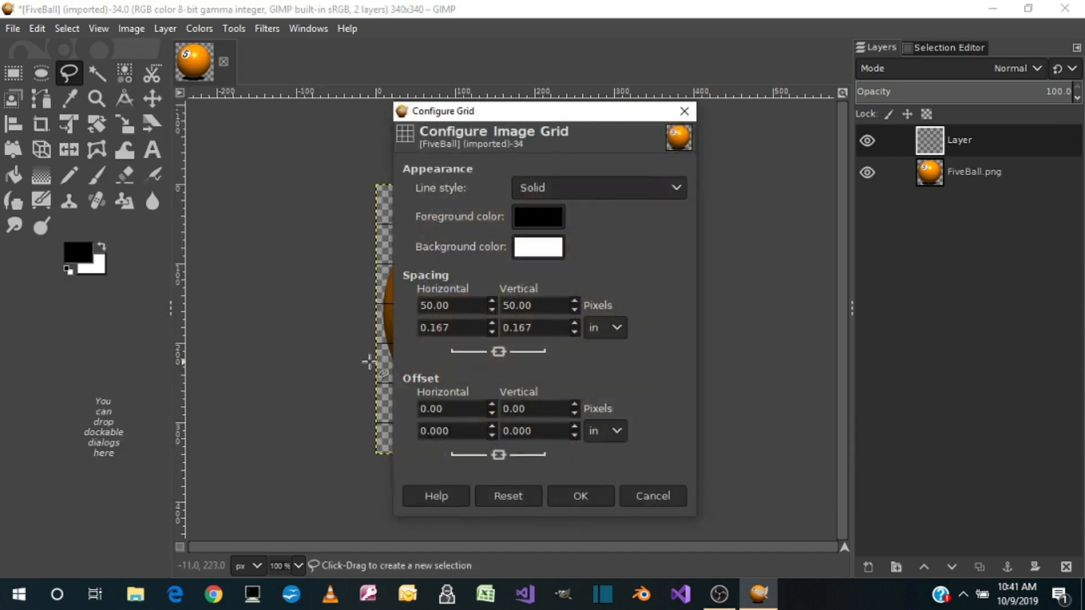
{"action": "left_click_drag", "start_coordinate": [459, 304], "coordinate": [408, 305]}
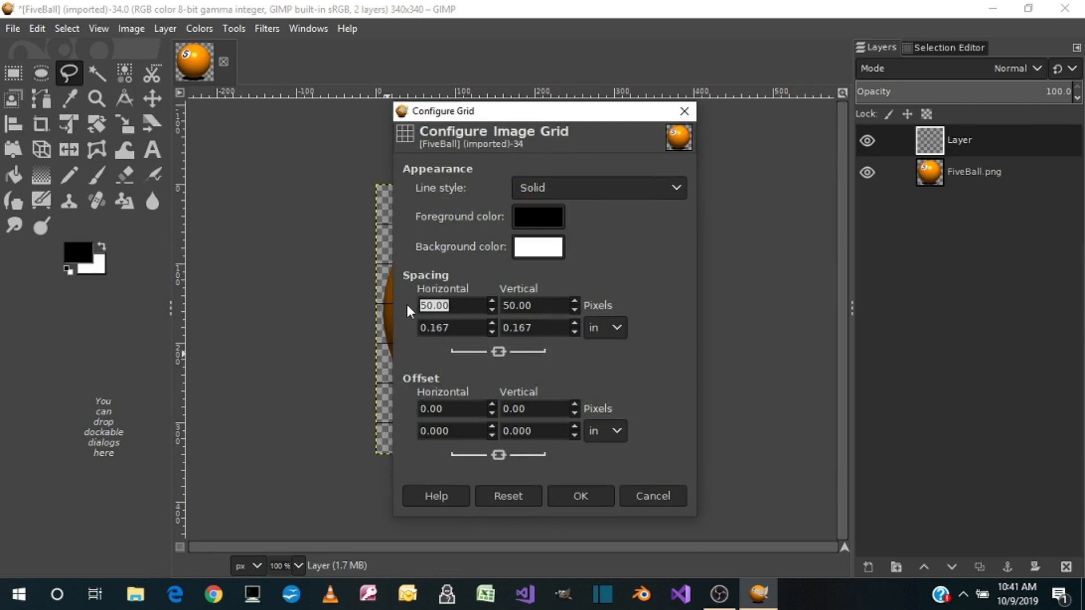
{"action": "type", "text": "20"}
{"action": "key", "text": "Tab"}
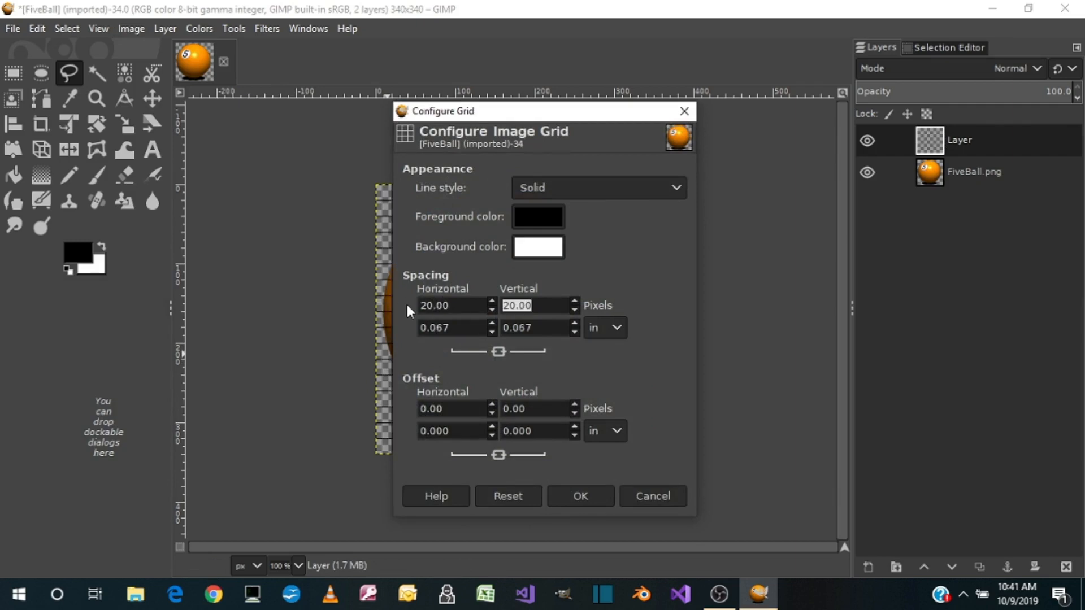
{"action": "left_click", "coordinate": [585, 490]}
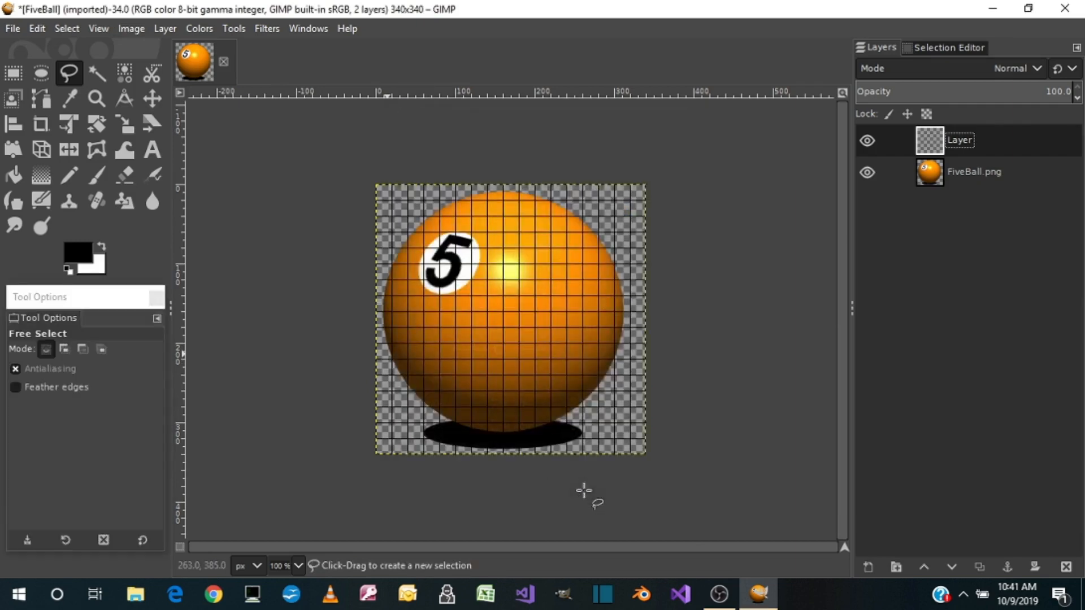
Create a triangular Free Select selection over the ball's lower-right part, from about (180, 180) to (220, 320) and (310, 250)
{"action": "left_click", "coordinate": [518, 326]}
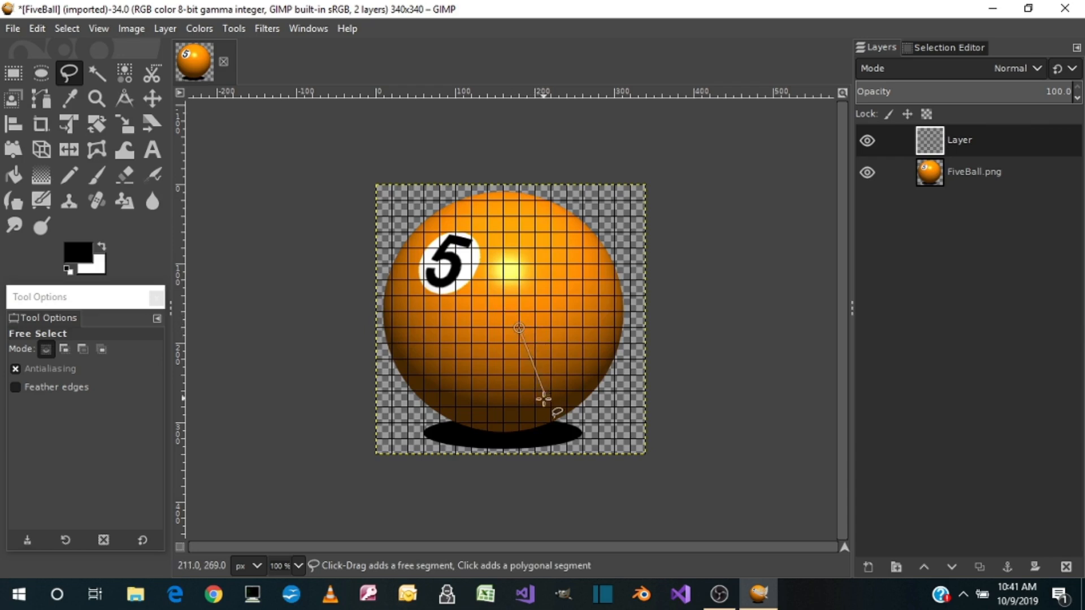
{"action": "left_click", "coordinate": [552, 438]}
{"action": "left_click", "coordinate": [615, 375]}
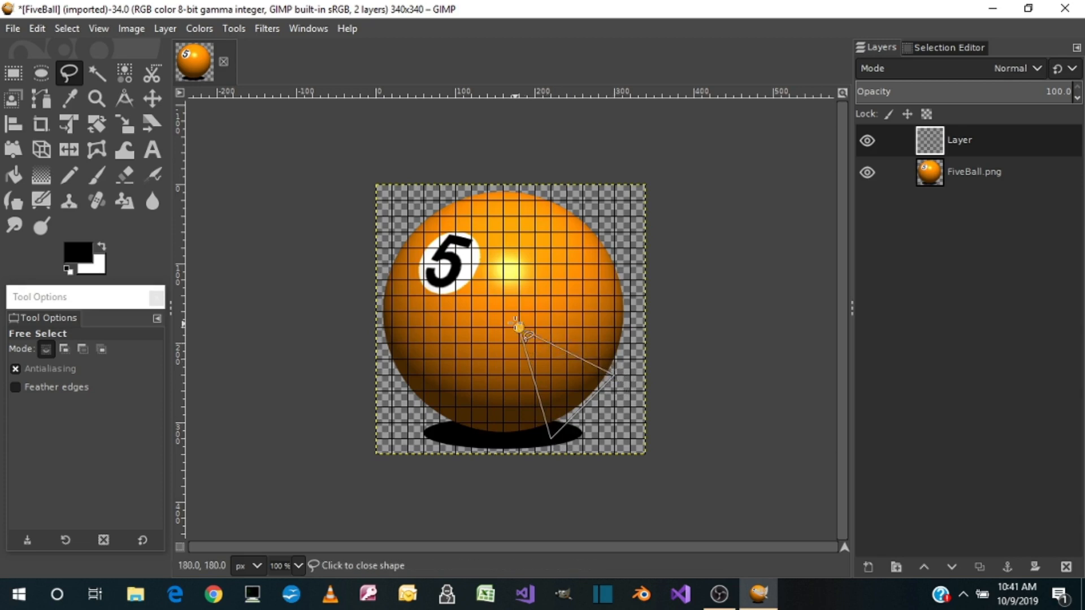
{"action": "left_click", "coordinate": [518, 326]}
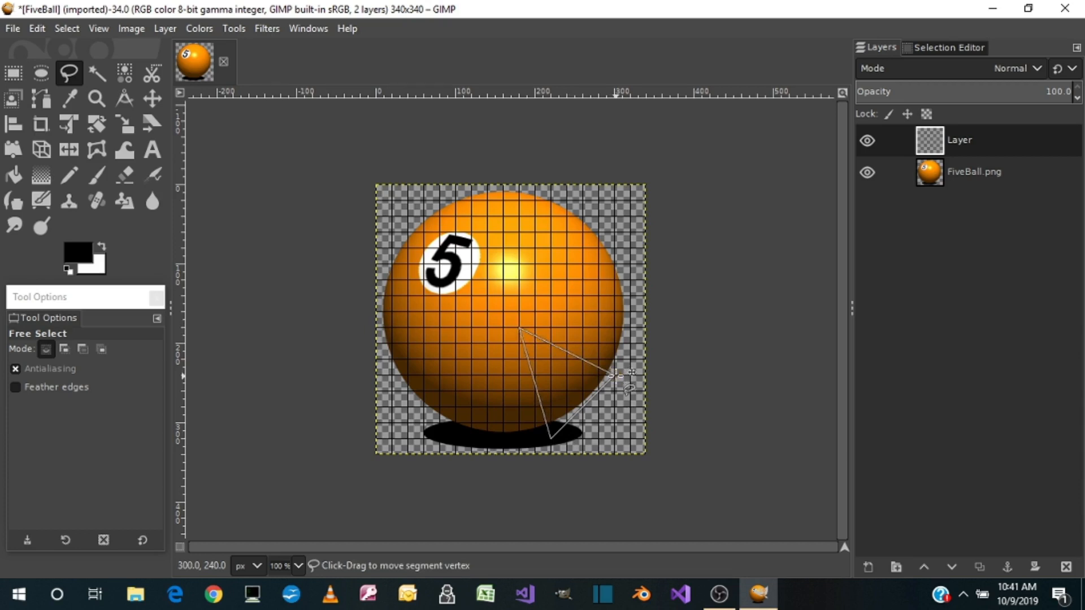
{"action": "left_click_drag", "start_coordinate": [616, 373], "coordinate": [623, 382]}
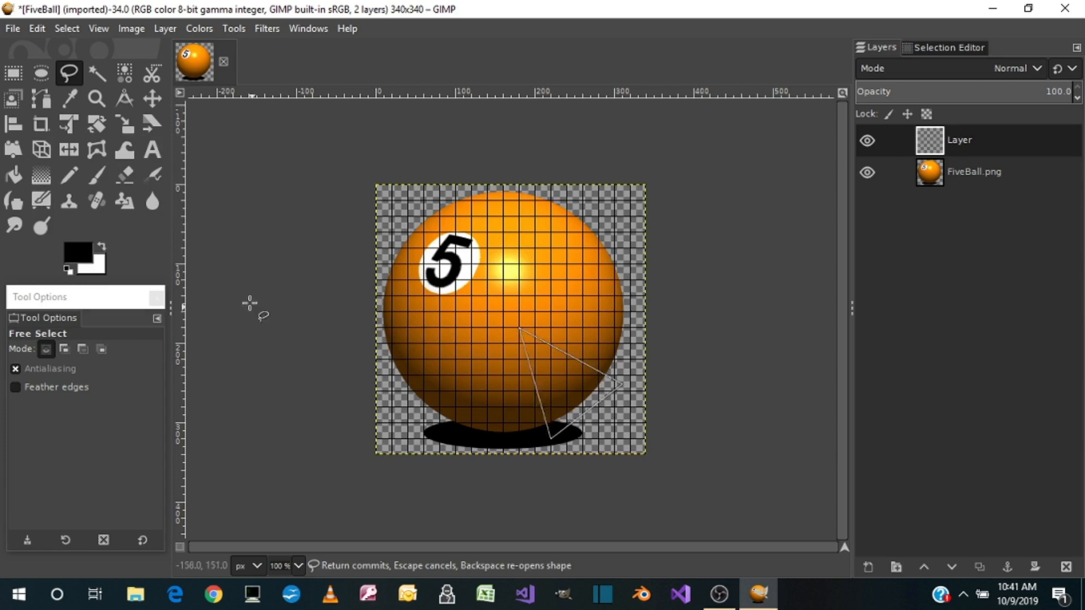
{"action": "key", "text": "Return"}
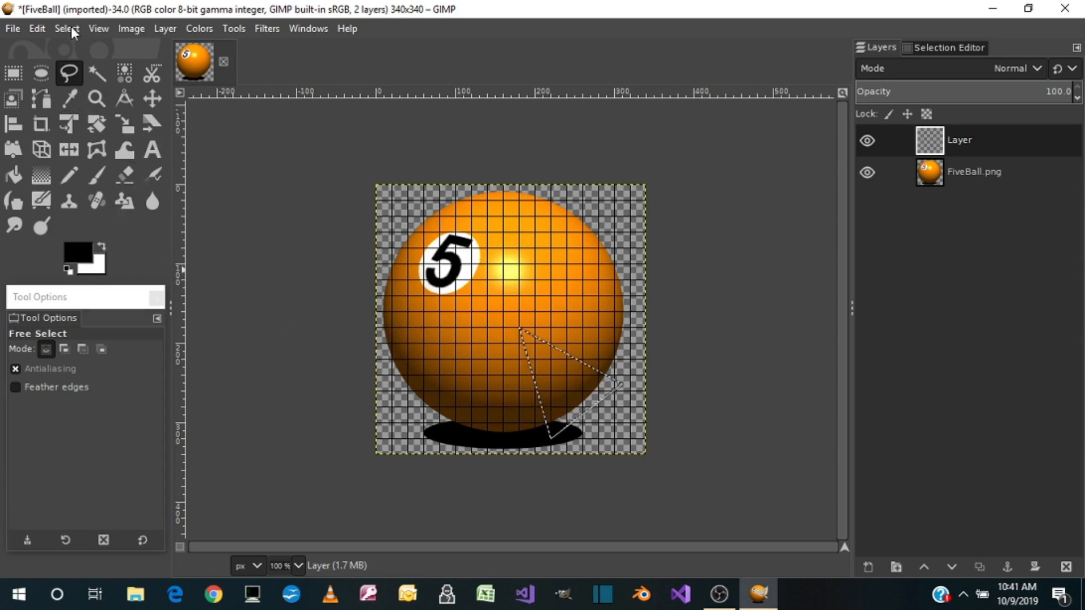
Stroke the triangular selection with a solid black line 3 px wide
{"action": "left_click", "coordinate": [40, 23]}
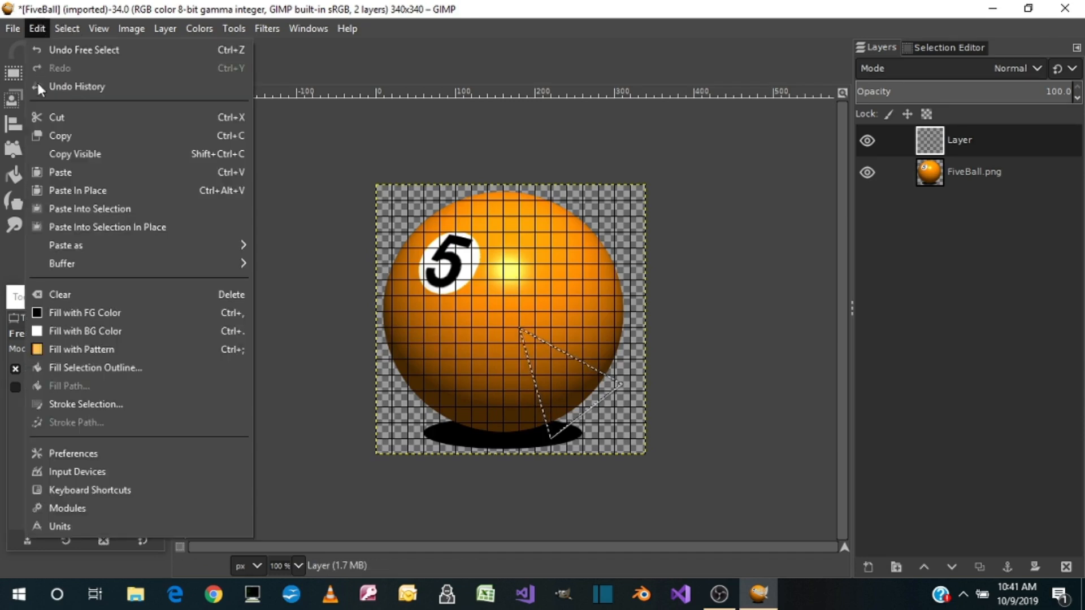
{"action": "left_click", "coordinate": [75, 406]}
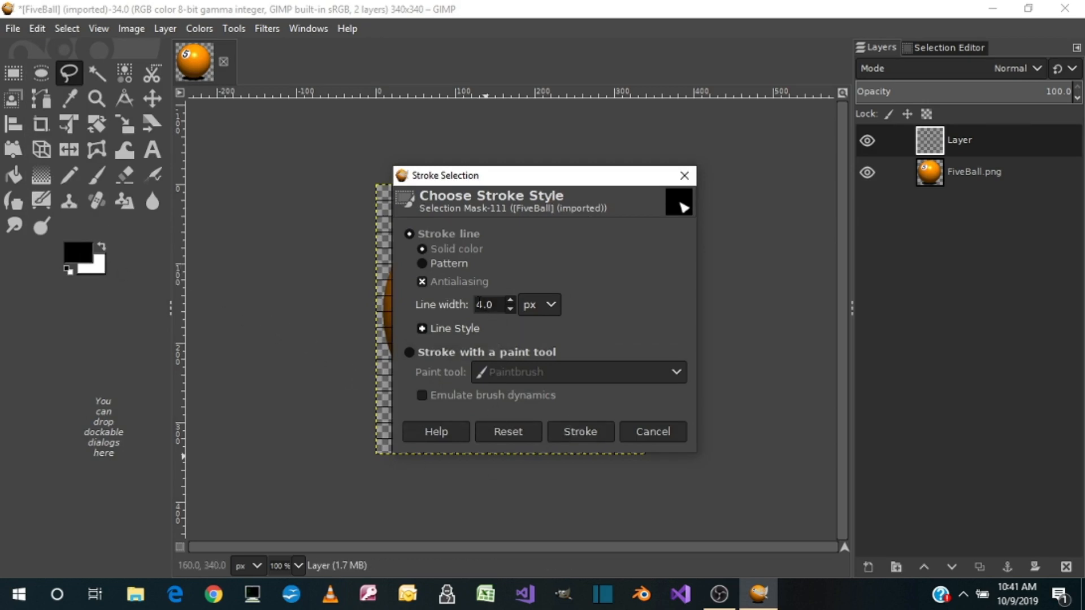
{"action": "left_click_drag", "start_coordinate": [475, 306], "coordinate": [481, 306]}
{"action": "type", "text": "3"}
{"action": "left_click", "coordinate": [577, 429]}
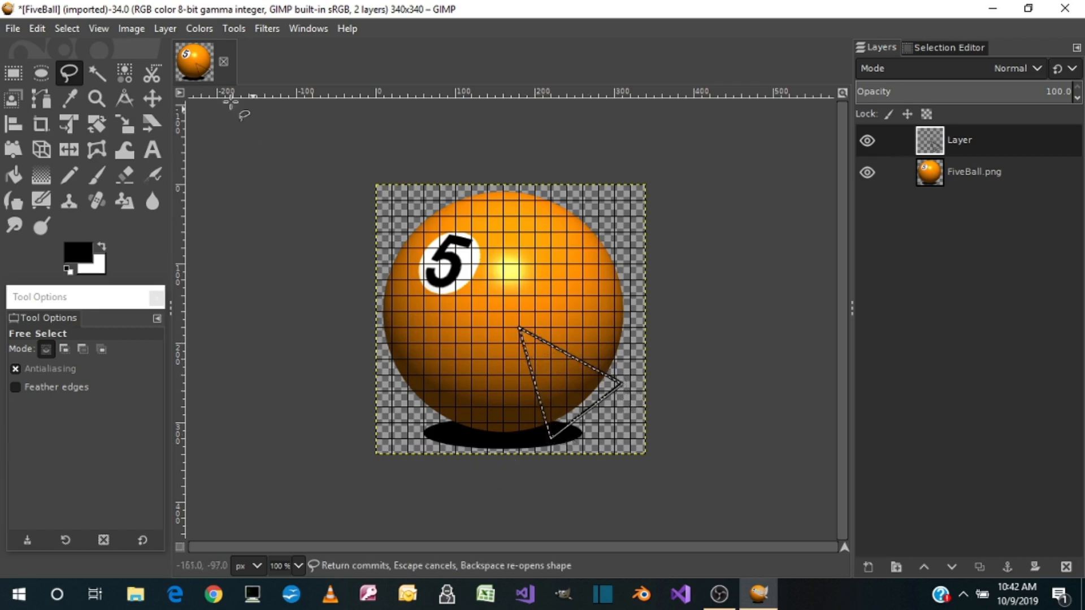
{"action": "left_click", "coordinate": [35, 27]}
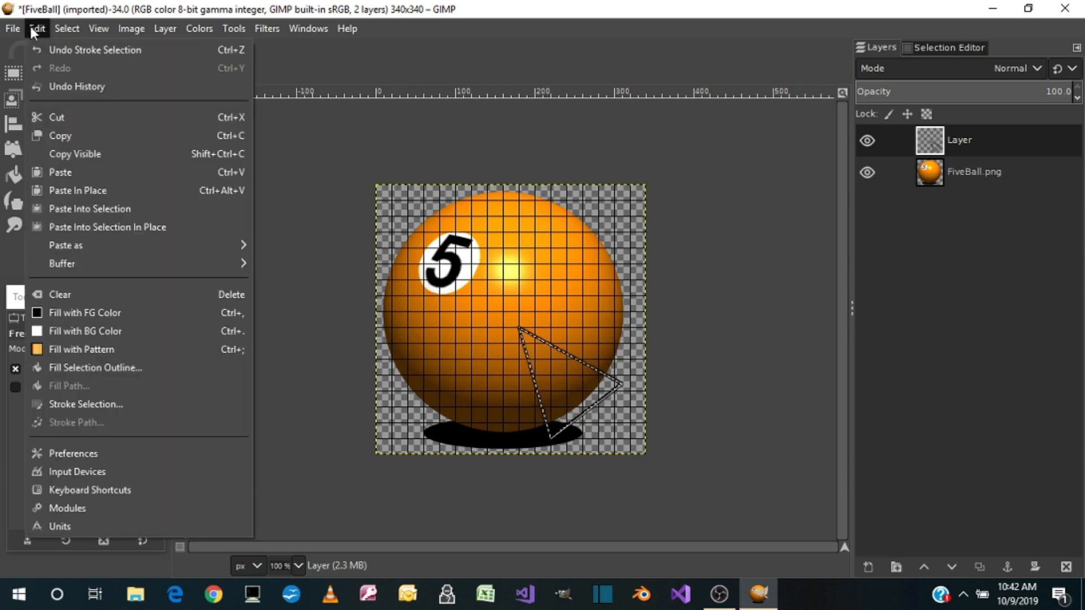
{"action": "mouse_move", "coordinate": [63, 28]}
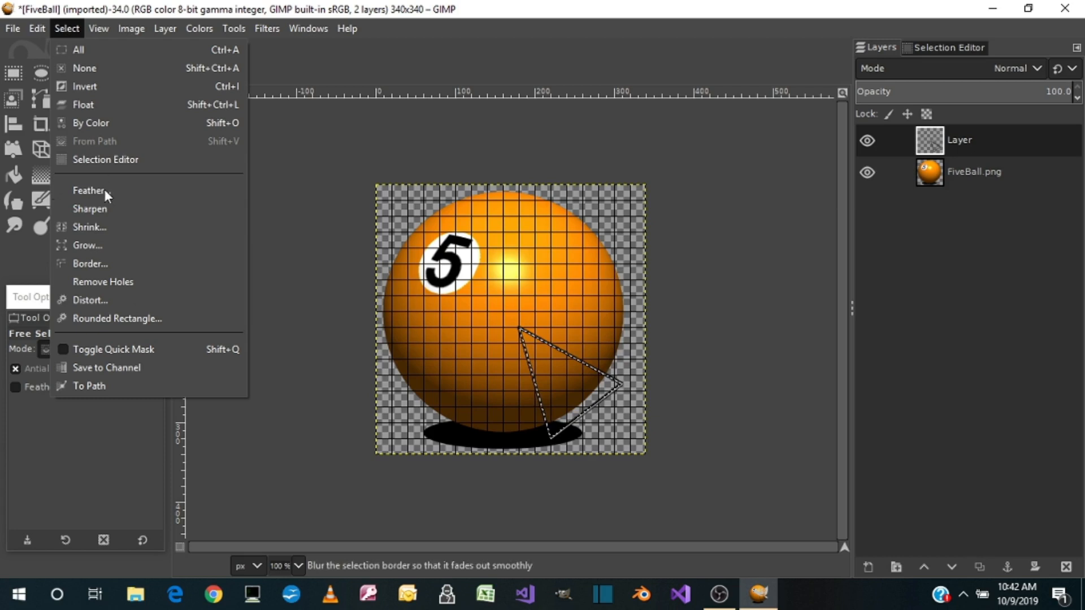
{"action": "left_click", "coordinate": [96, 228]}
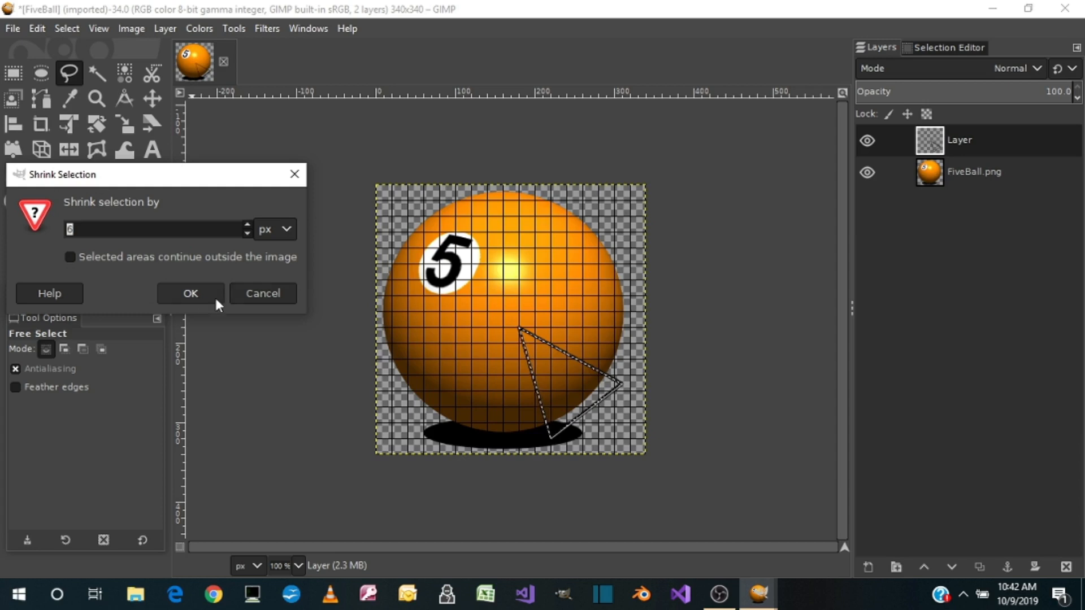
{"action": "left_click", "coordinate": [254, 294]}
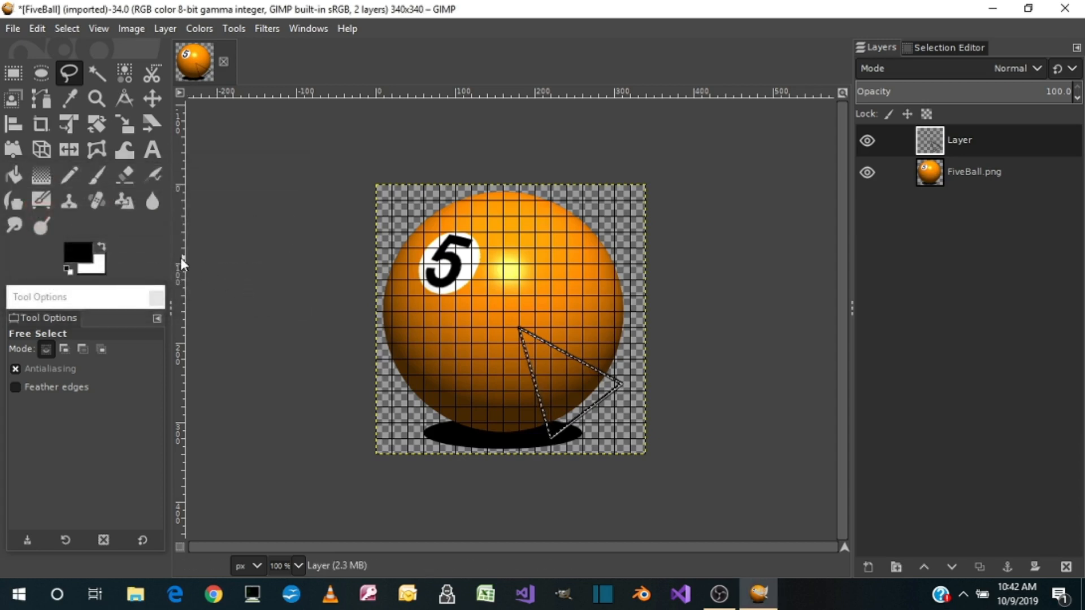
Set the foreground color to dark grey 5c5c5c and fill the triangular selection with it
{"action": "left_click", "coordinate": [89, 253]}
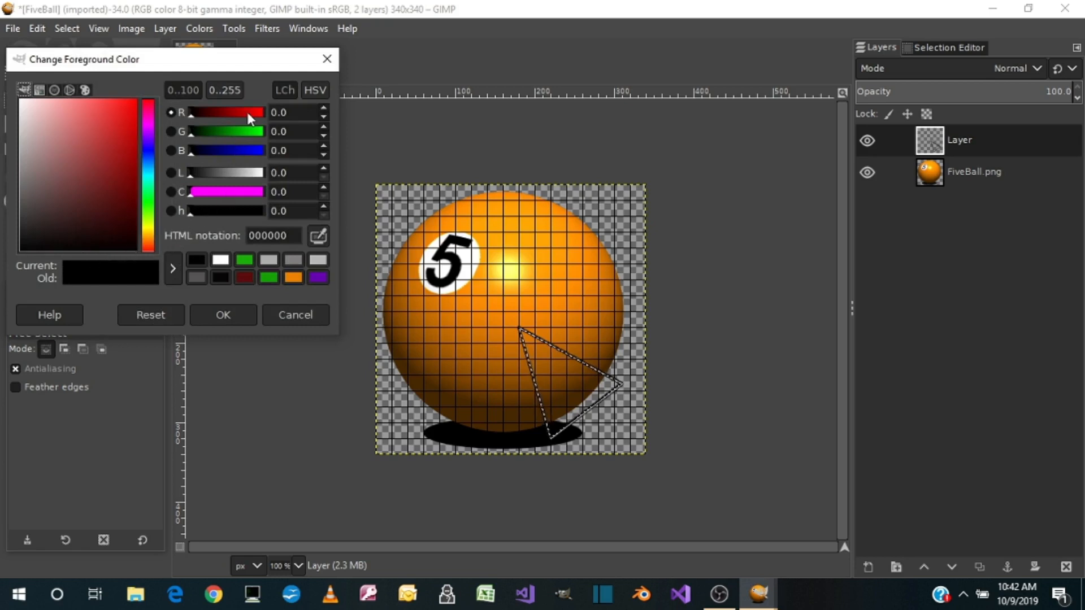
{"action": "left_click", "coordinate": [23, 192]}
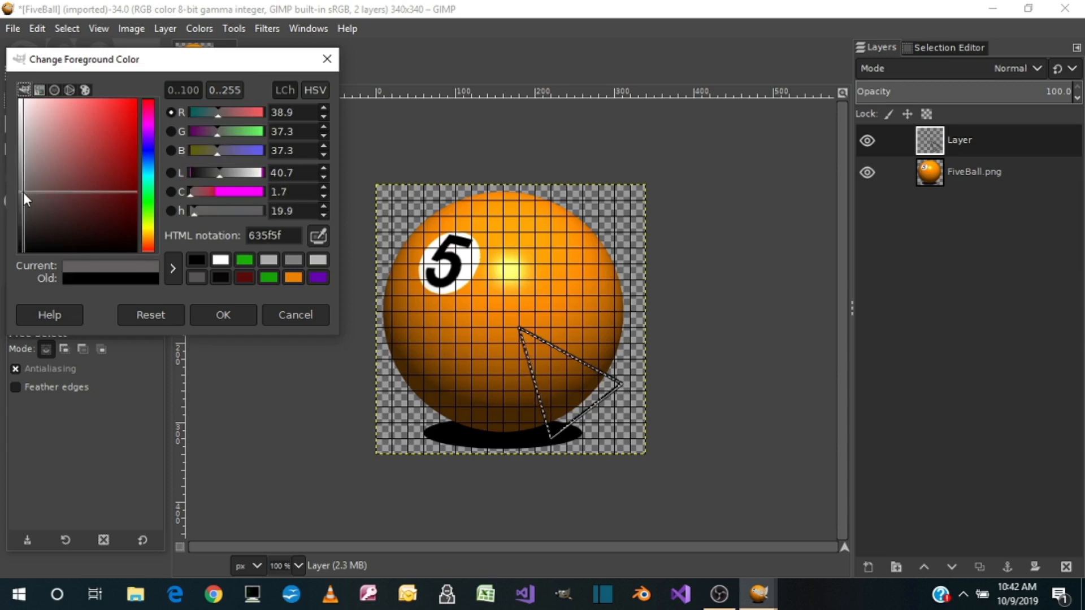
{"action": "left_click", "coordinate": [19, 195]}
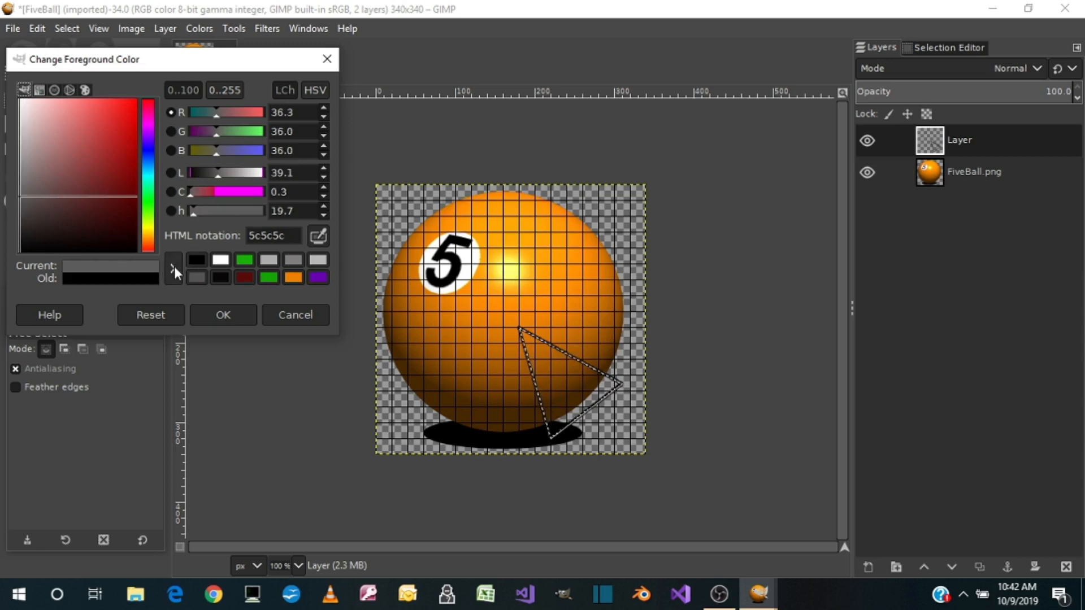
{"action": "left_click", "coordinate": [224, 317]}
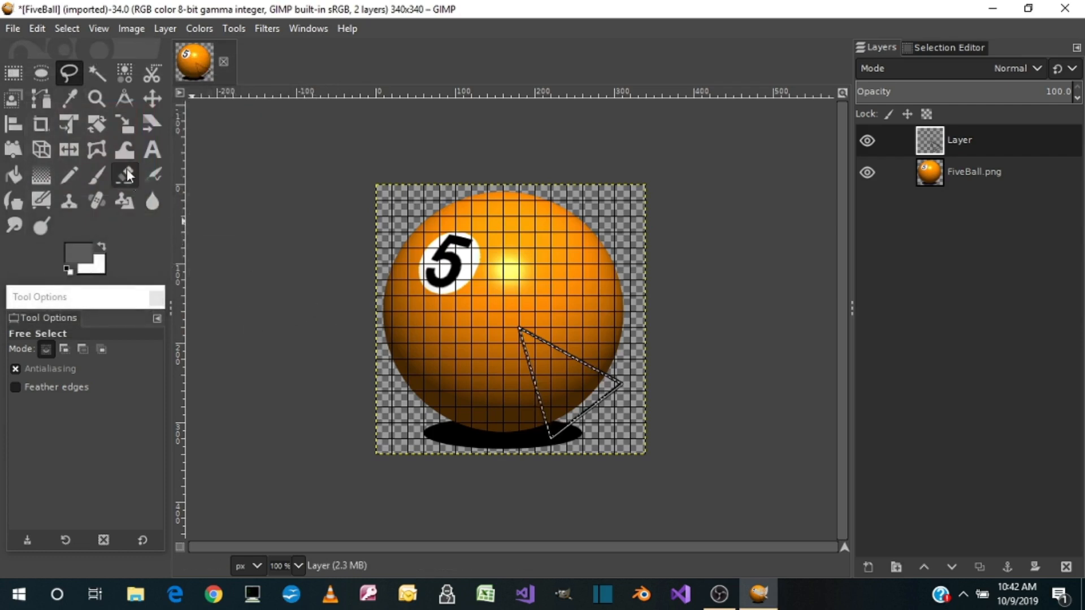
{"action": "left_click", "coordinate": [40, 31]}
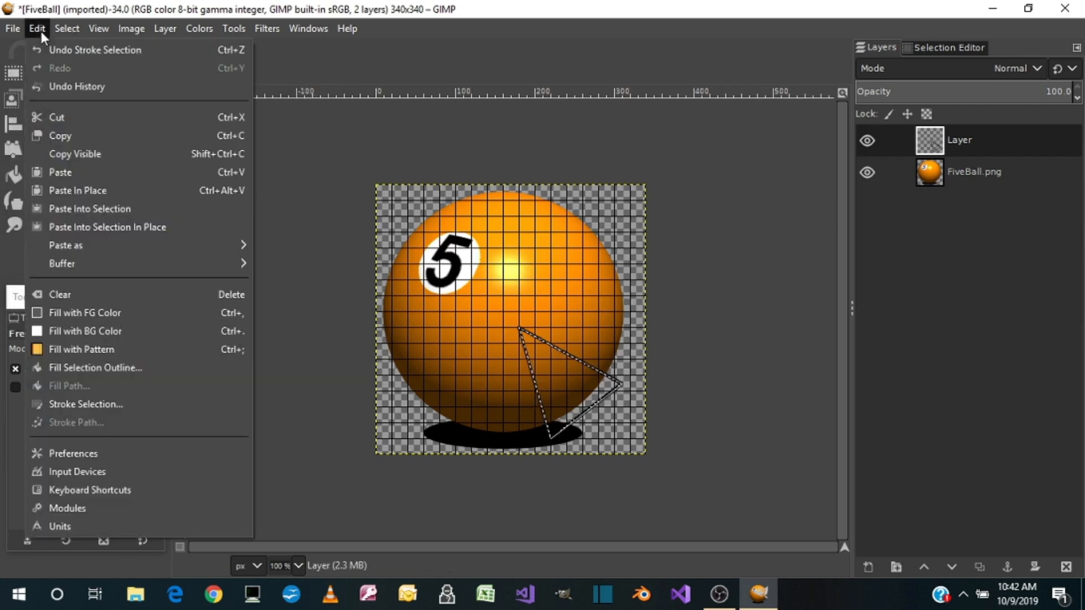
{"action": "left_click", "coordinate": [83, 315]}
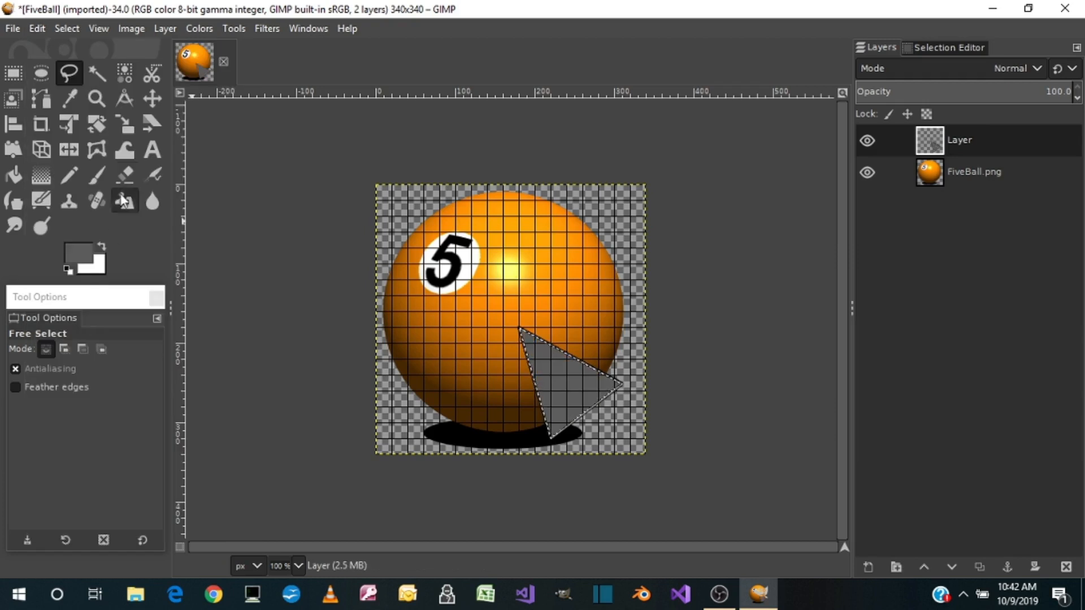
Shrink the triangular selection by 6 px
{"action": "left_click", "coordinate": [67, 29]}
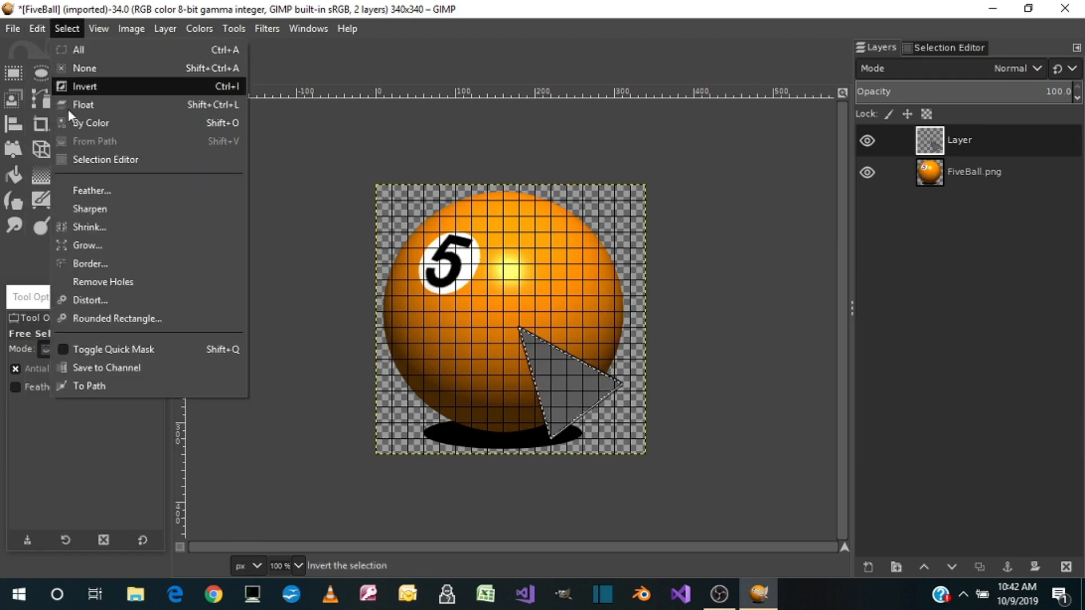
{"action": "left_click", "coordinate": [90, 226]}
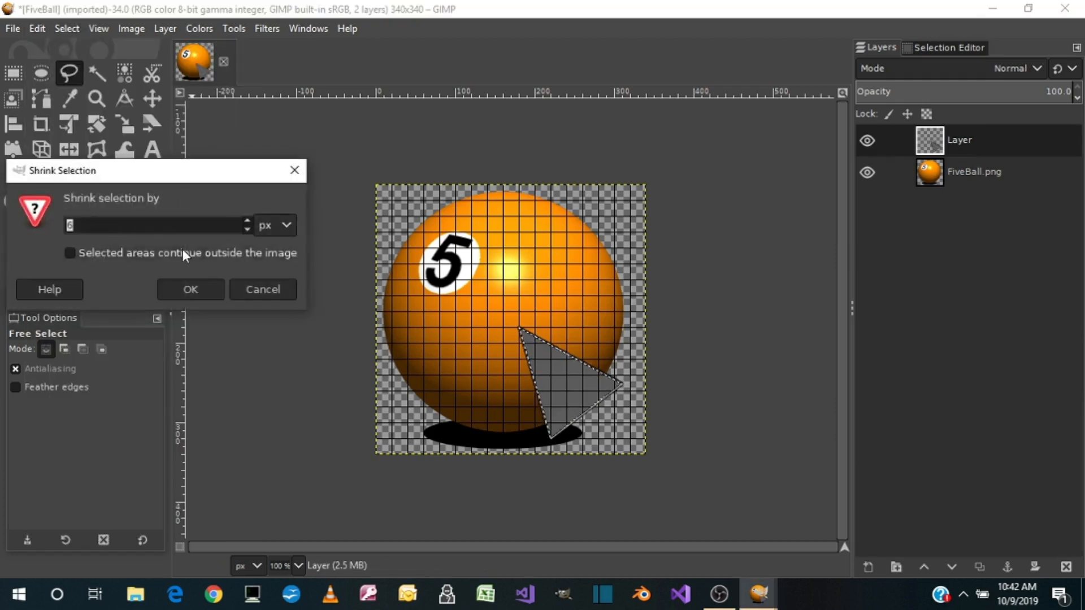
{"action": "left_click", "coordinate": [185, 294]}
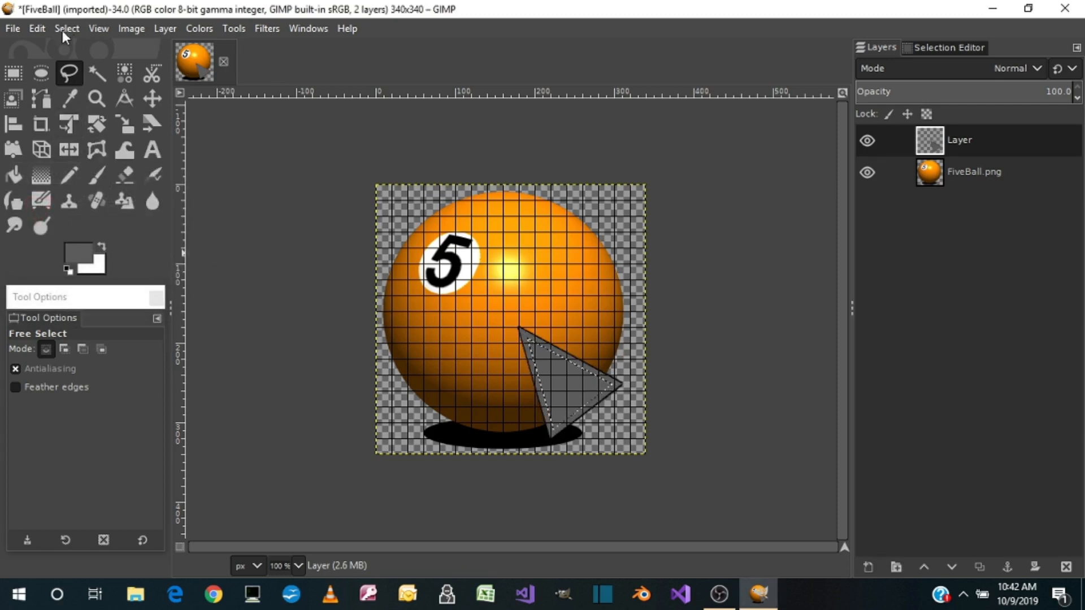
{"action": "left_click", "coordinate": [39, 28]}
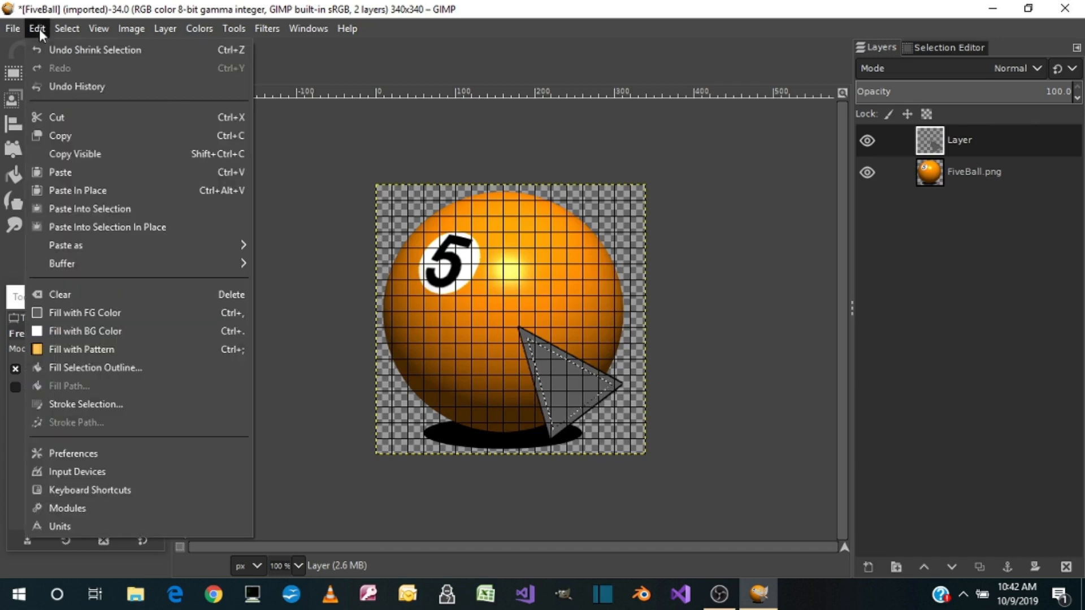
{"action": "mouse_move", "coordinate": [67, 28]}
{"action": "left_click", "coordinate": [104, 9]}
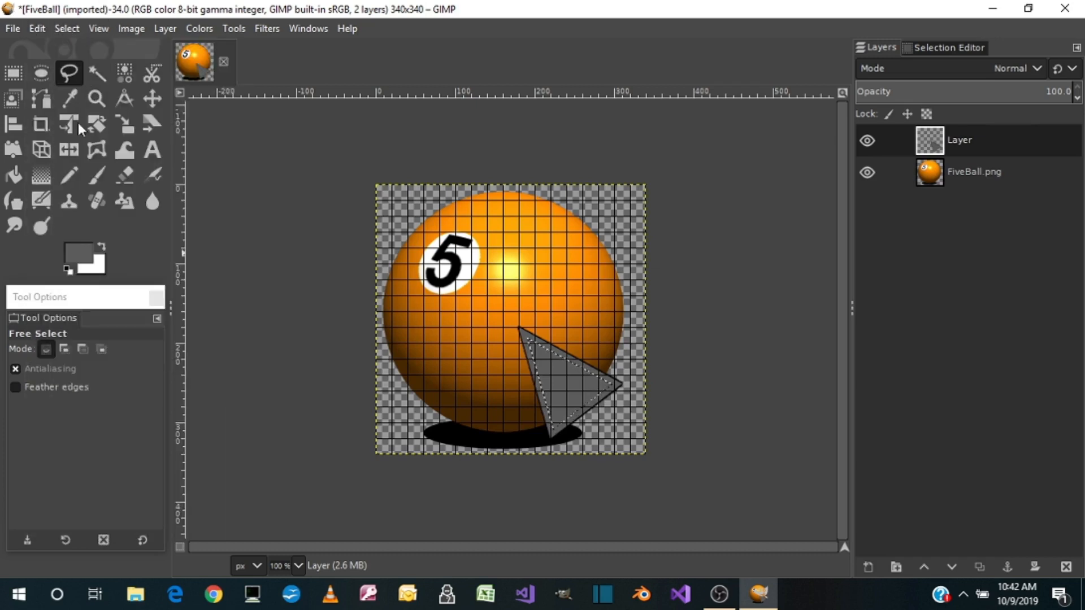
Set the foreground color to light grey b8b3b3 and fill the shrunken triangle selection with it
{"action": "left_click", "coordinate": [81, 255]}
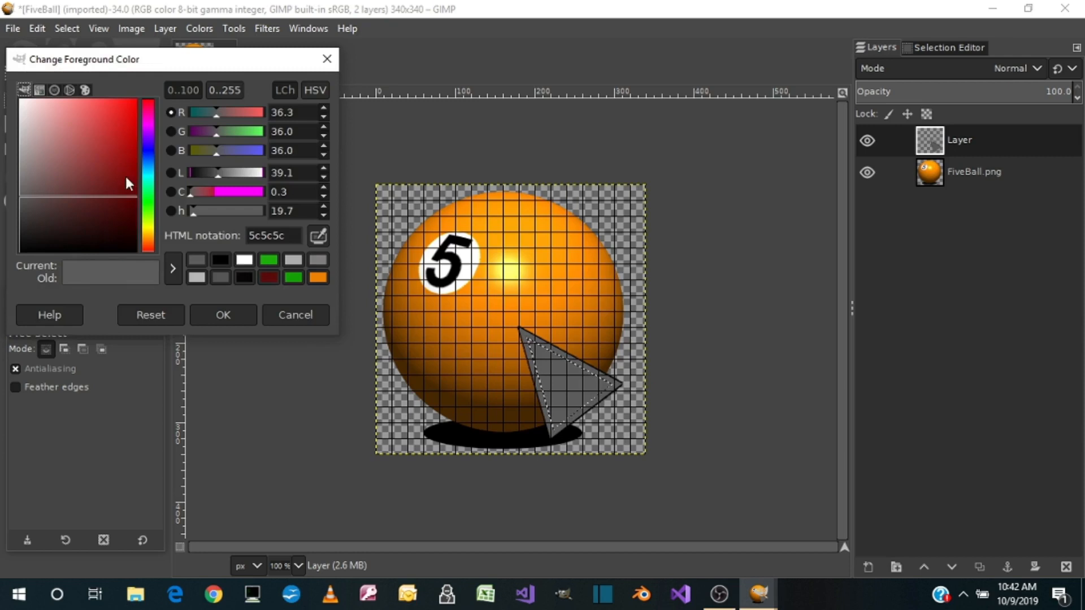
{"action": "left_click", "coordinate": [21, 142]}
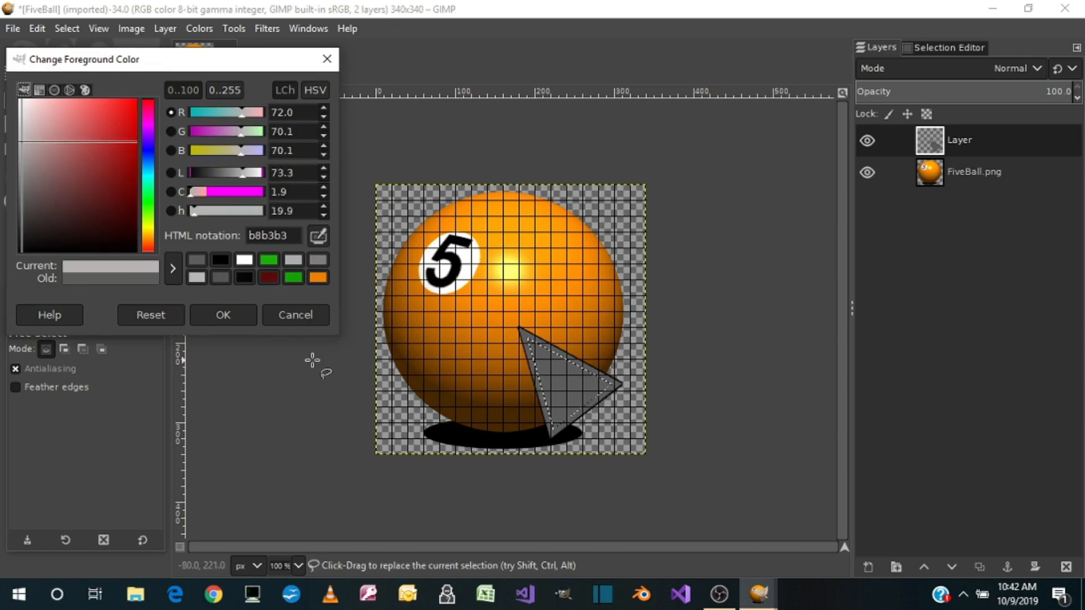
{"action": "left_click", "coordinate": [237, 311]}
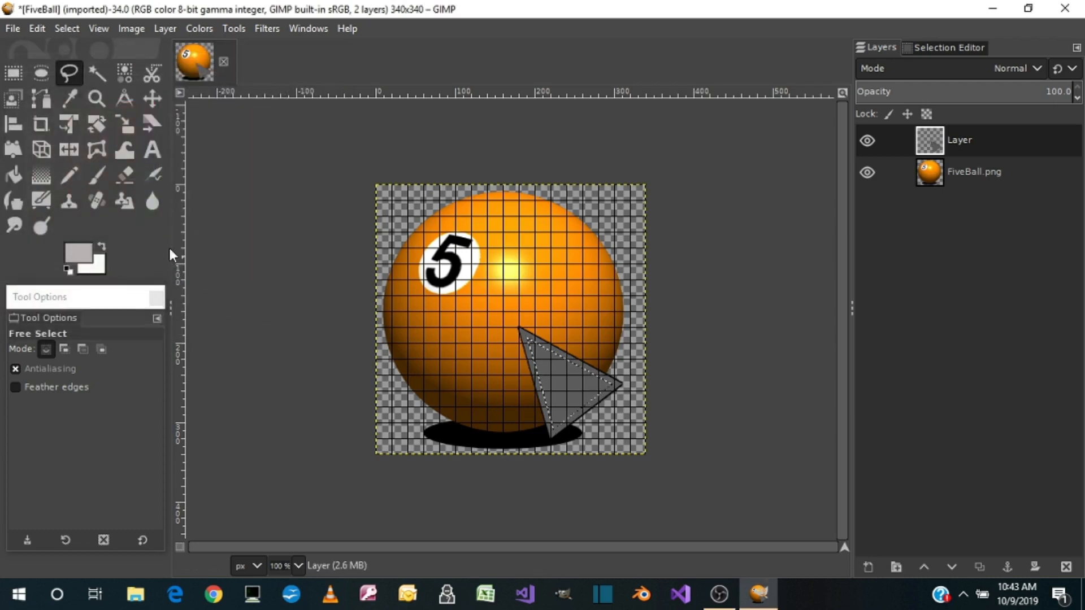
{"action": "left_click", "coordinate": [36, 29]}
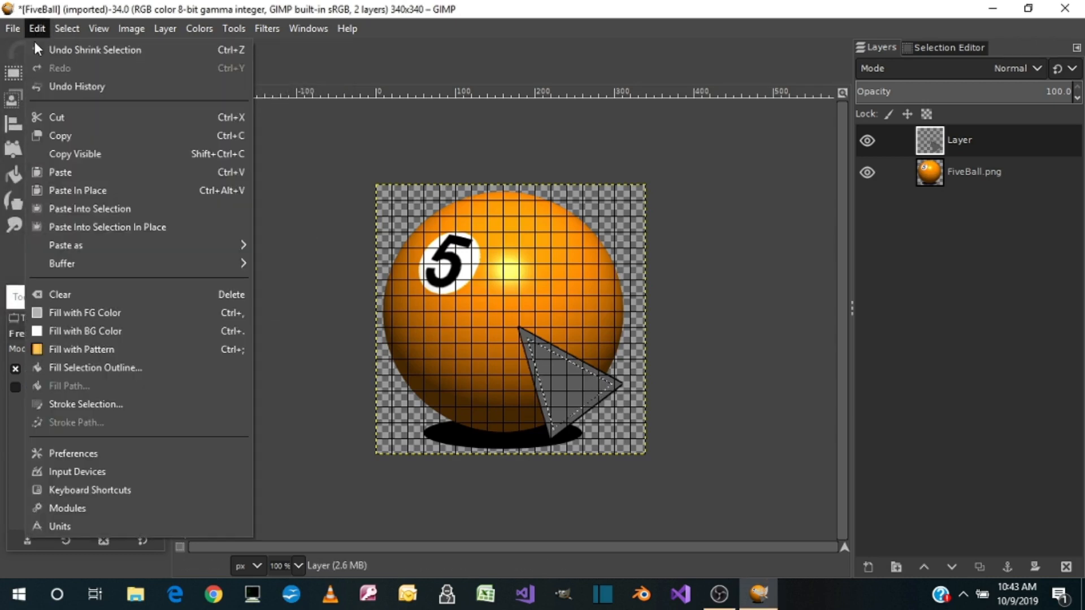
{"action": "left_click", "coordinate": [60, 313]}
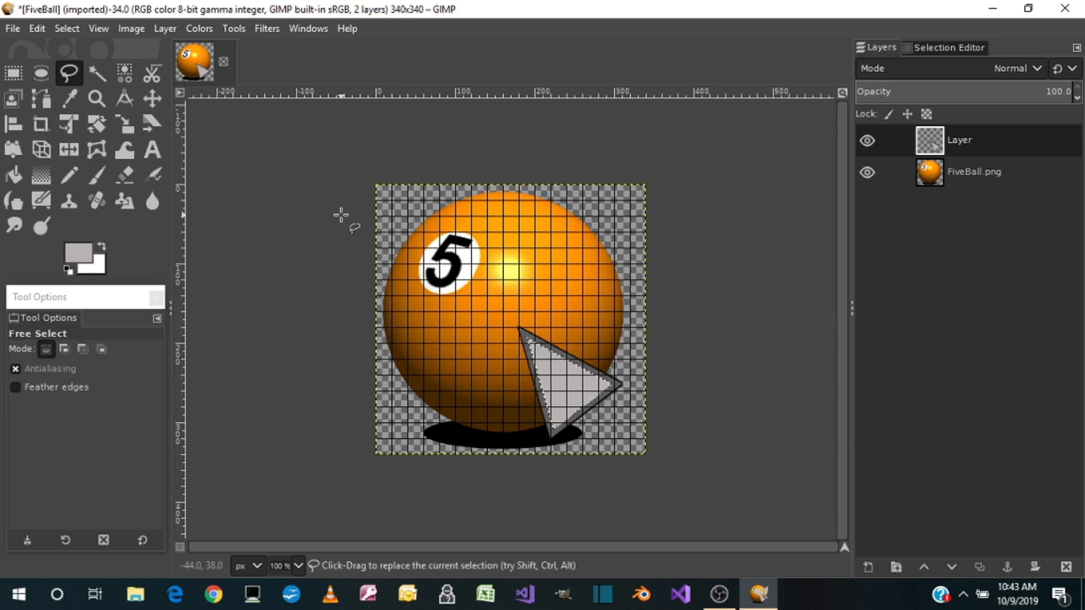
Zoom in to 800% on the triangle's upper corner and activate the Pencil tool
{"action": "key", "text": "4"}
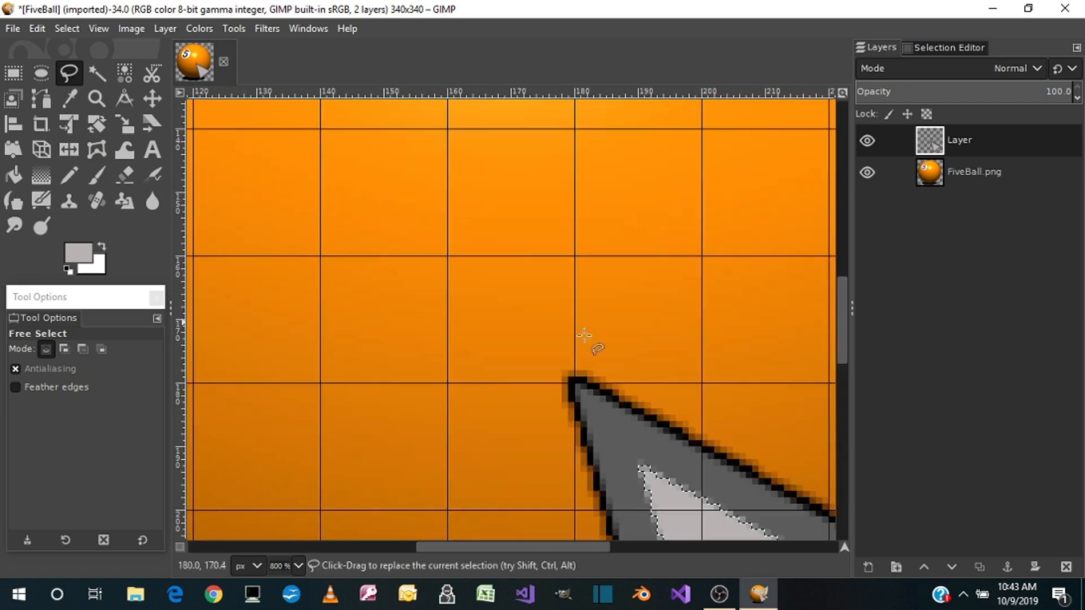
{"action": "left_click_drag", "start_coordinate": [567, 549], "coordinate": [654, 542]}
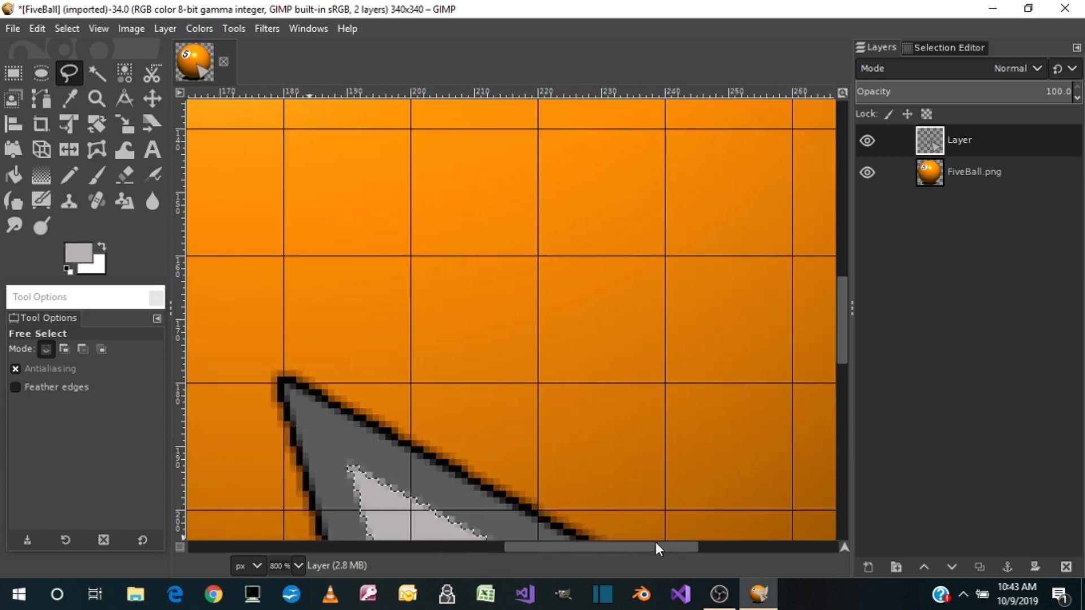
{"action": "scroll", "coordinate": [684, 397], "scroll_direction": "down", "scroll_amount": 3}
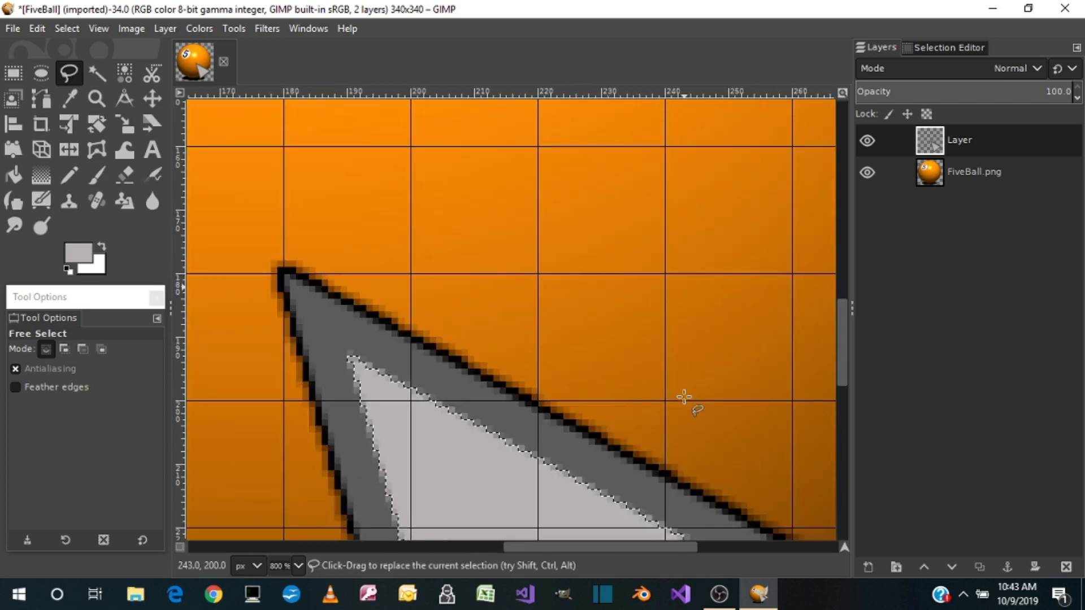
{"action": "left_click", "coordinate": [70, 172]}
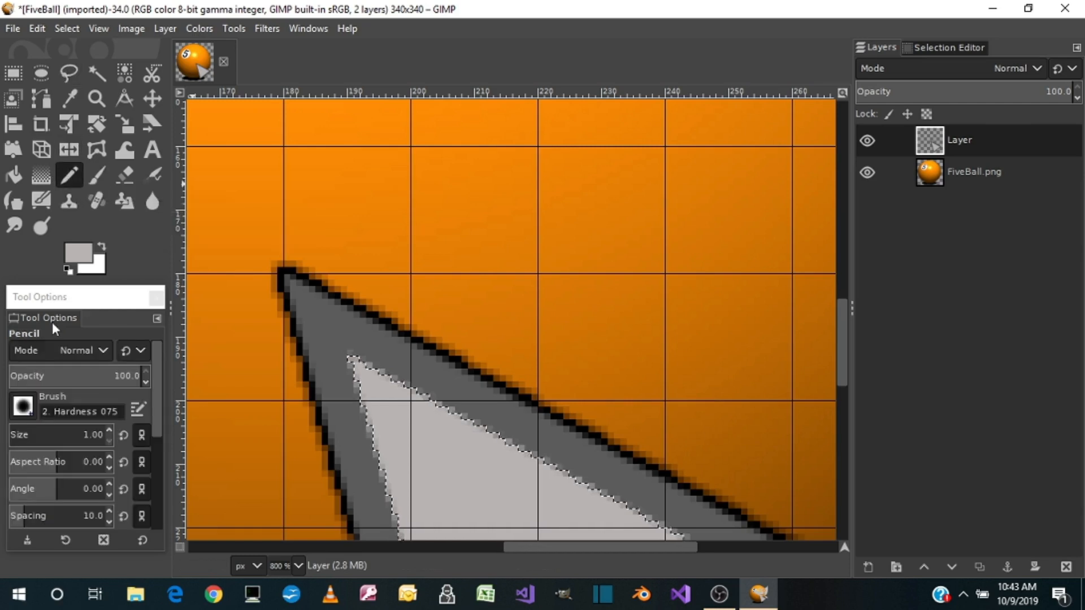
Set the foreground color to dark grey 5c5c5c and try to start a pencil line at the triangle's upper corner
{"action": "left_click", "coordinate": [82, 251]}
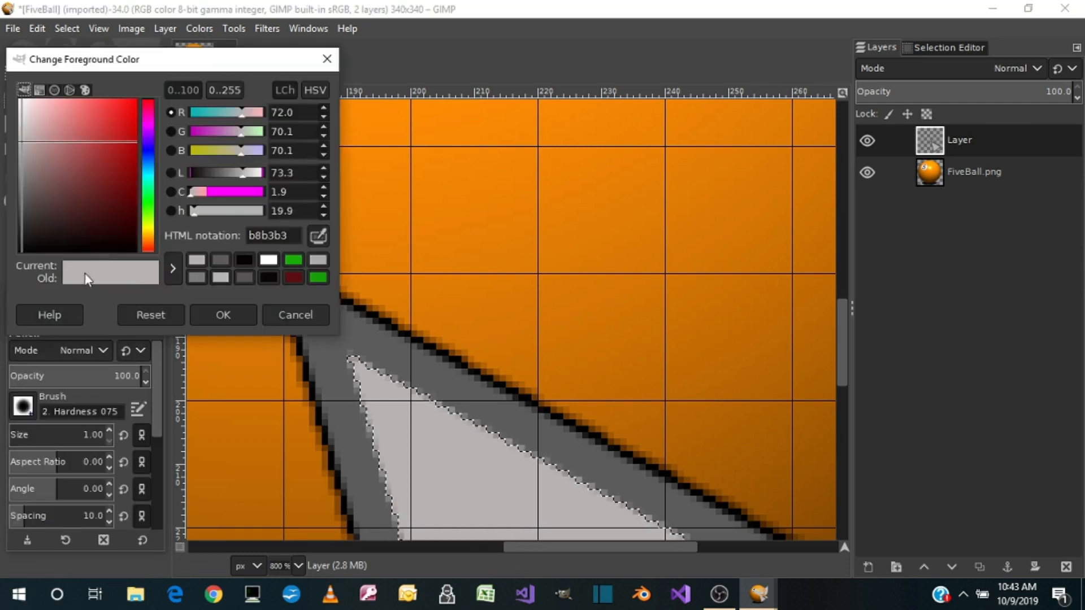
{"action": "left_click", "coordinate": [219, 262]}
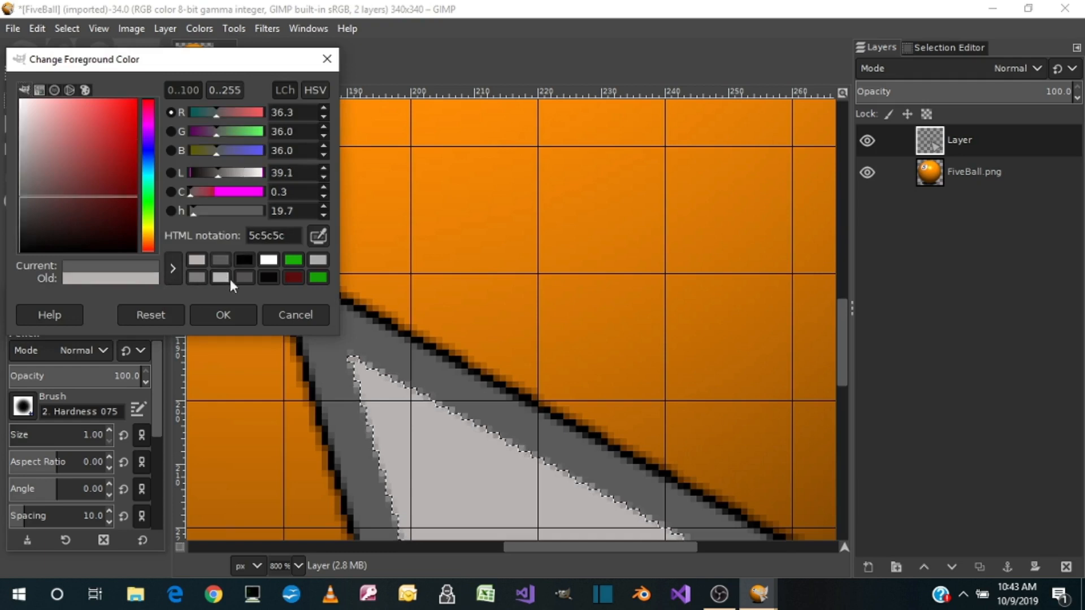
{"action": "left_click", "coordinate": [242, 317]}
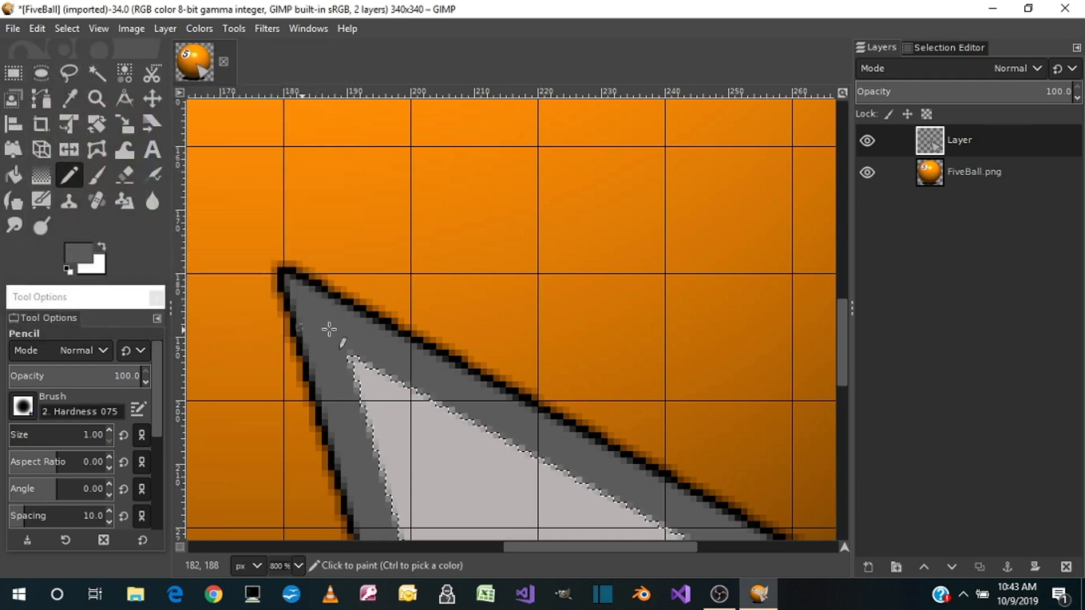
{"action": "left_click", "coordinate": [284, 273]}
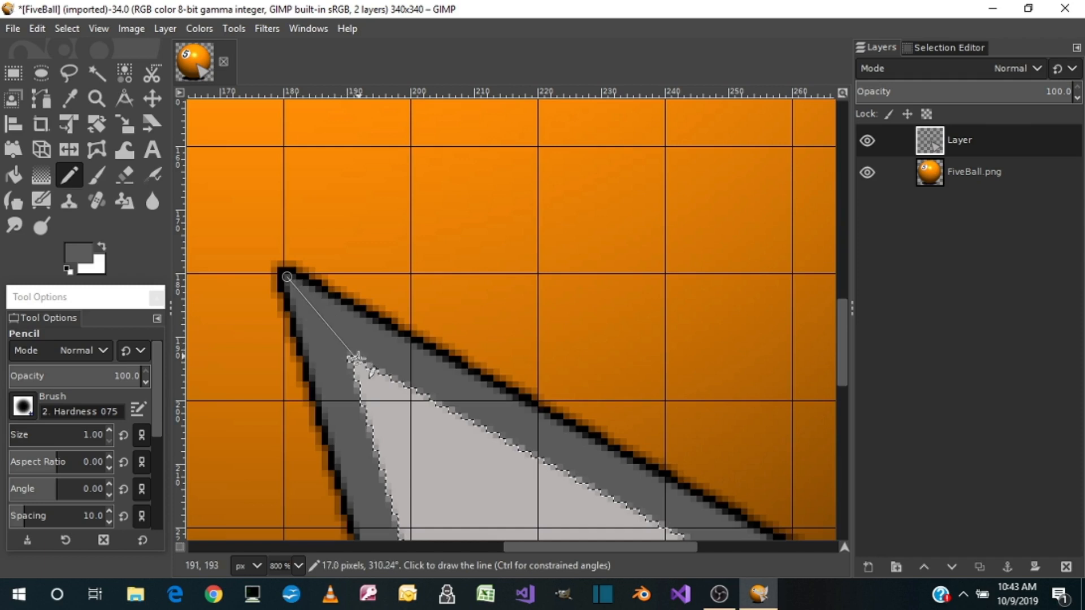
Set the foreground color to light grey b8b3b3 and try to pencil a straight line from the outer to the inner upper corner
{"action": "left_click", "coordinate": [89, 247]}
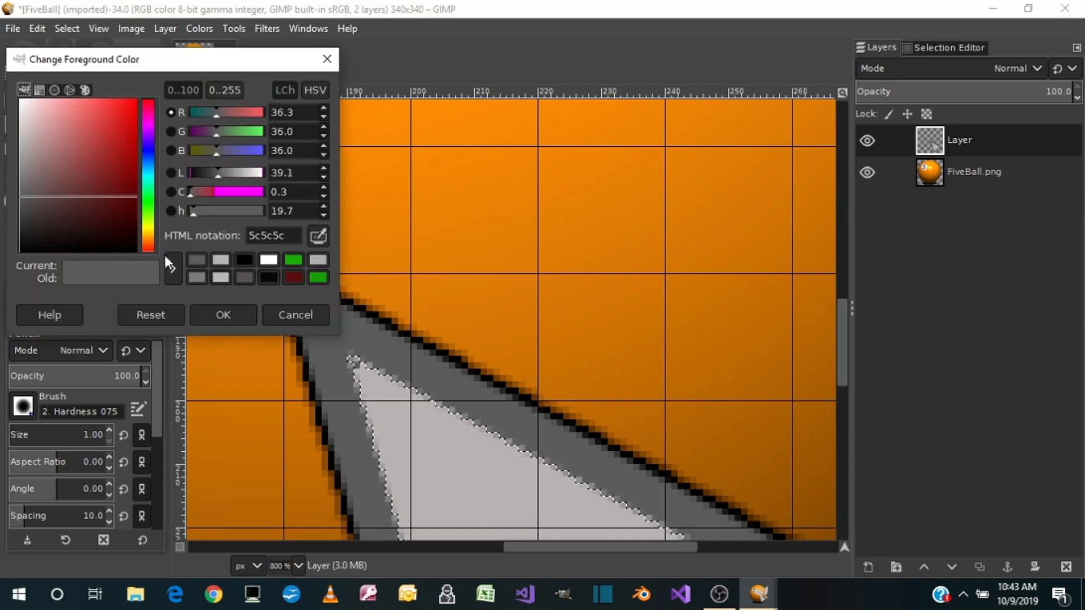
{"action": "left_click", "coordinate": [219, 262]}
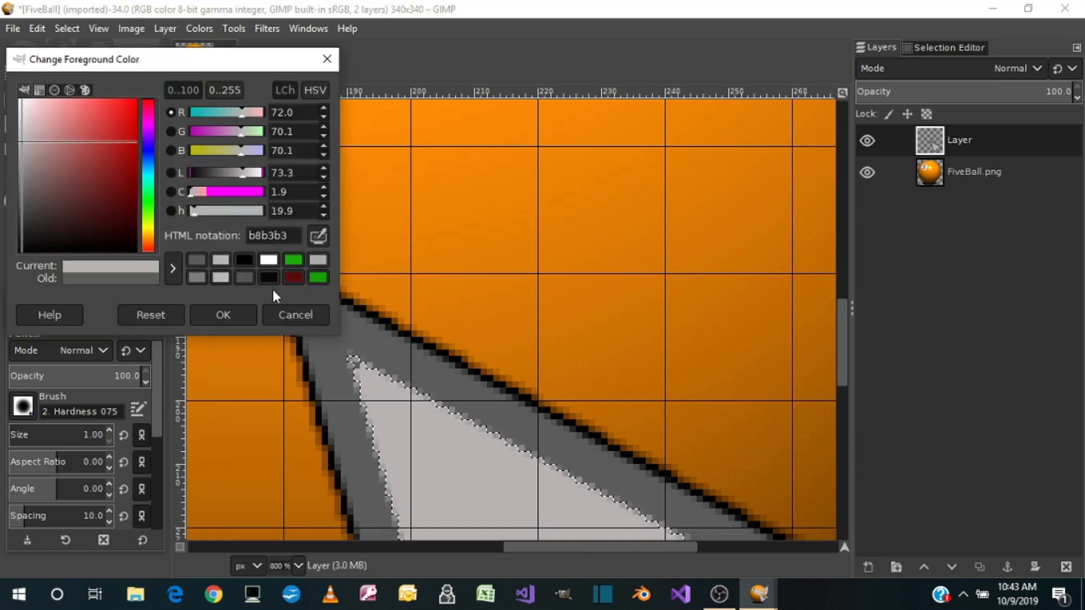
{"action": "left_click", "coordinate": [242, 314]}
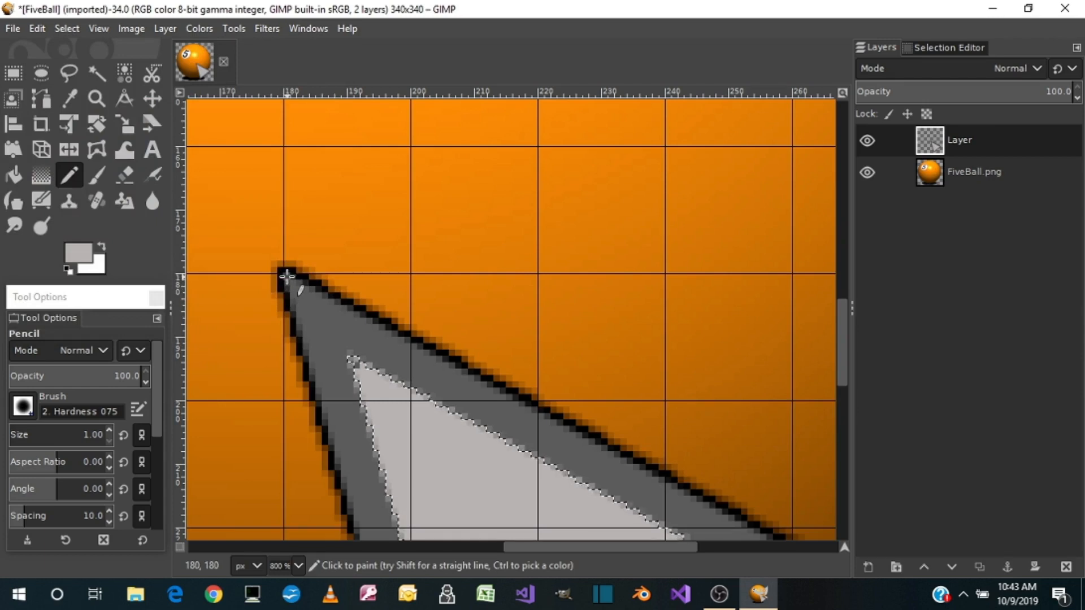
{"action": "left_click", "coordinate": [287, 277]}
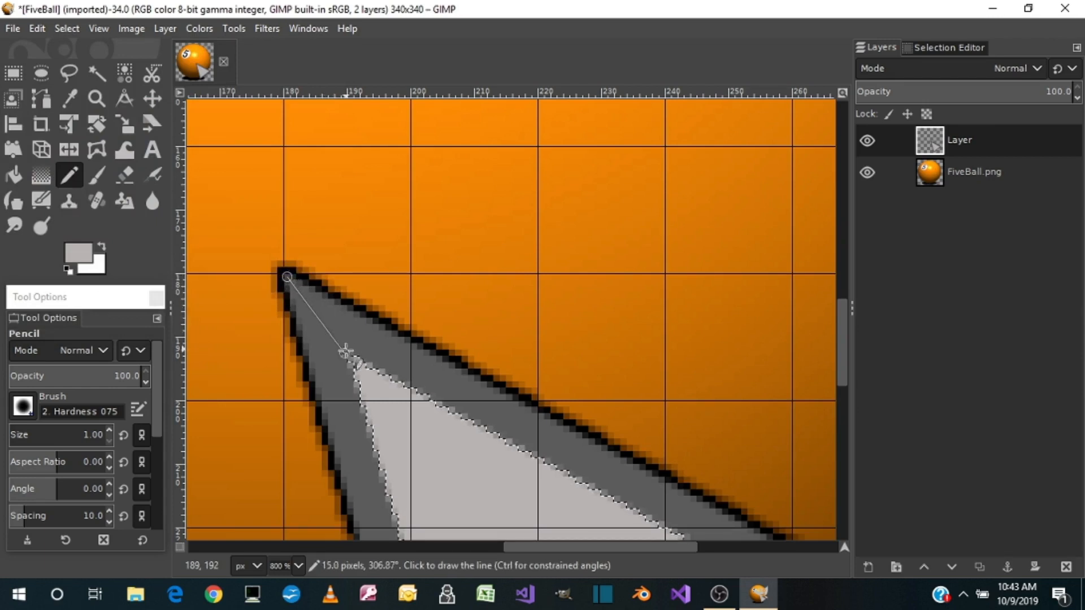
{"action": "left_click", "coordinate": [358, 365], "text": "shift"}
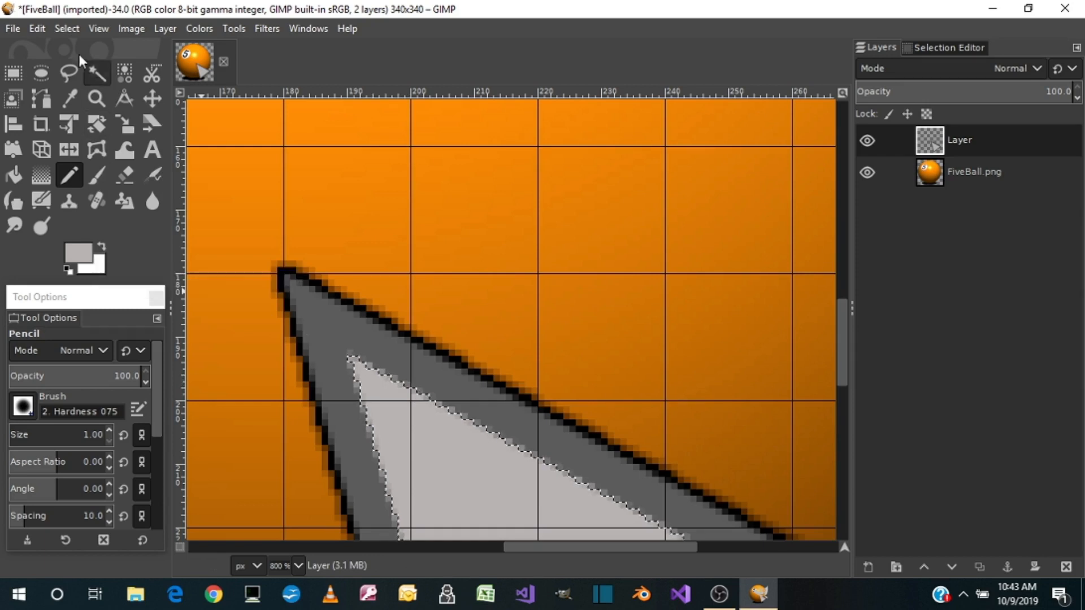
Clear the selection and pencil a straight 1 px line from the triangle's outer upper corner to its inner corner
{"action": "left_click", "coordinate": [67, 29]}
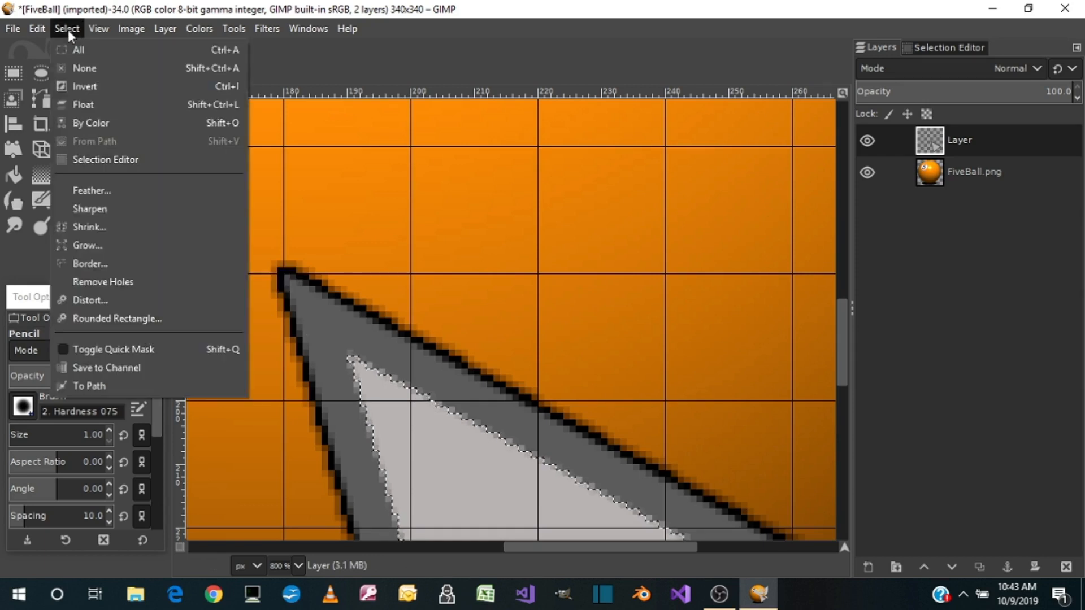
{"action": "left_click", "coordinate": [85, 68]}
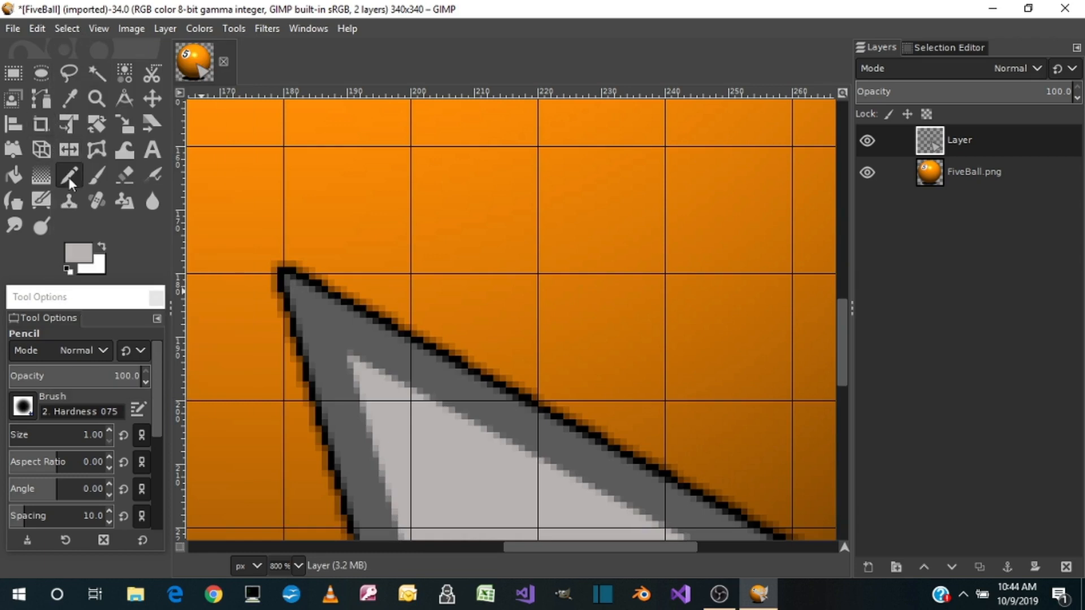
{"action": "left_click", "coordinate": [287, 275]}
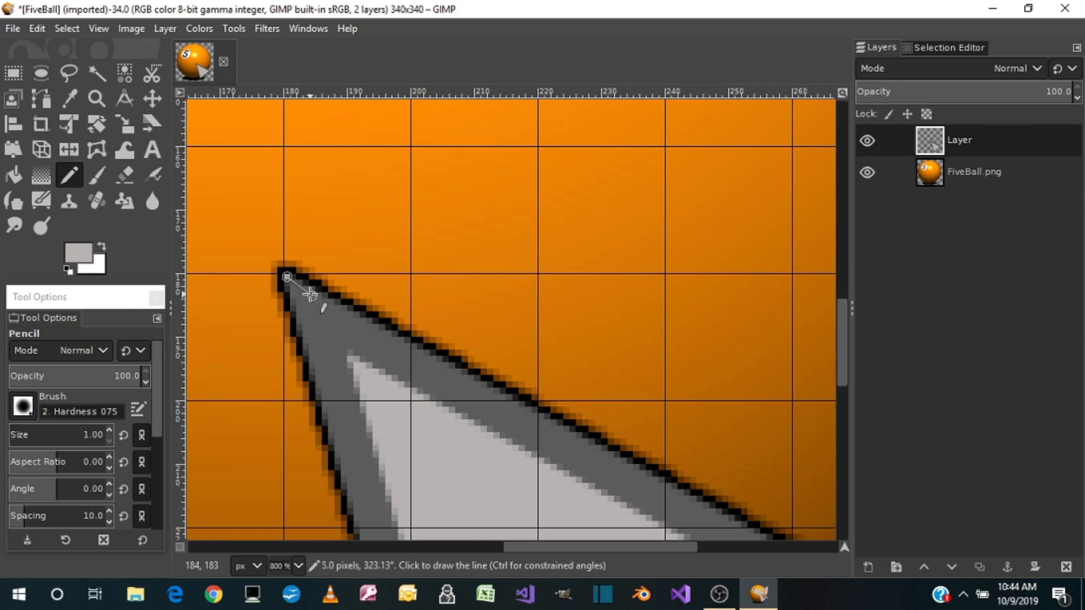
{"action": "left_click", "coordinate": [355, 362], "text": "shift"}
Pencil straight light grey lines joining the inner and outer triangles at the lower and right-hand corners
{"action": "scroll", "coordinate": [553, 395], "scroll_direction": "down", "scroll_amount": 10}
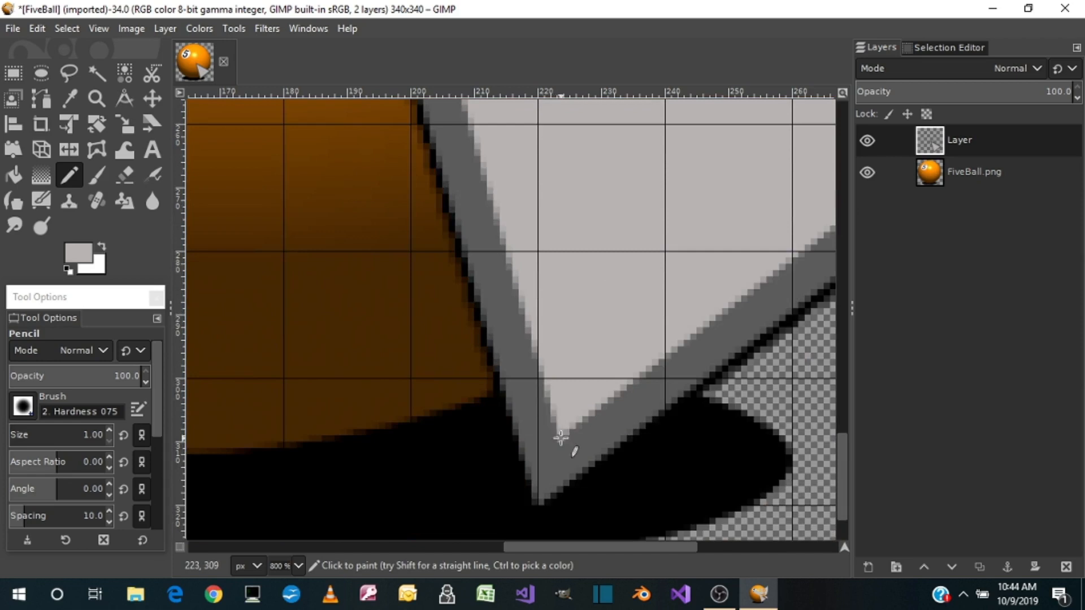
{"action": "left_click", "coordinate": [542, 502], "text": "shift"}
{"action": "left_click_drag", "start_coordinate": [551, 548], "coordinate": [694, 549]}
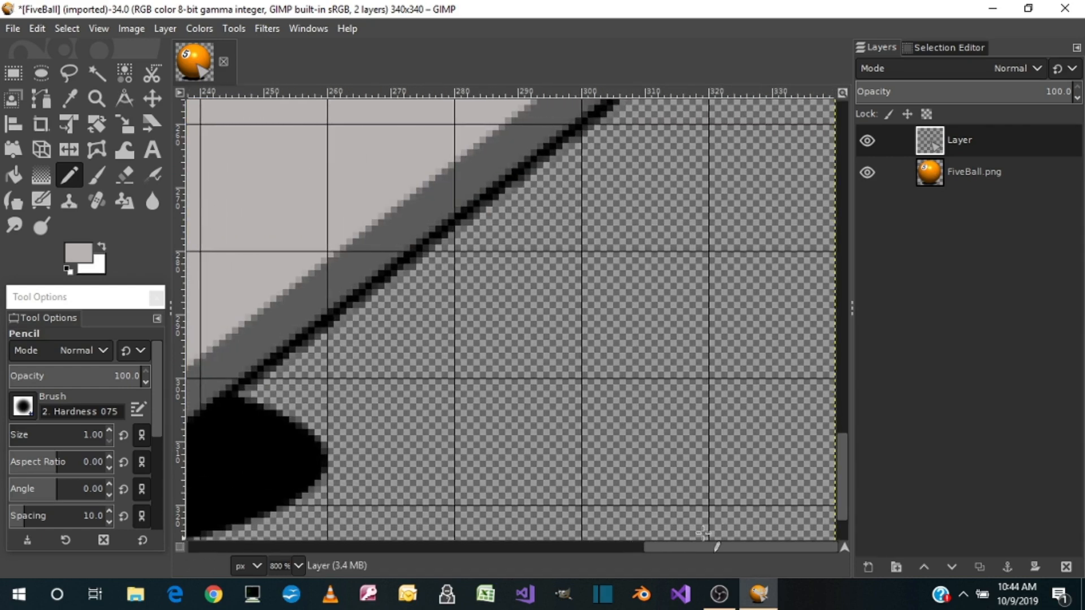
{"action": "scroll", "coordinate": [687, 482], "scroll_direction": "up", "scroll_amount": 5}
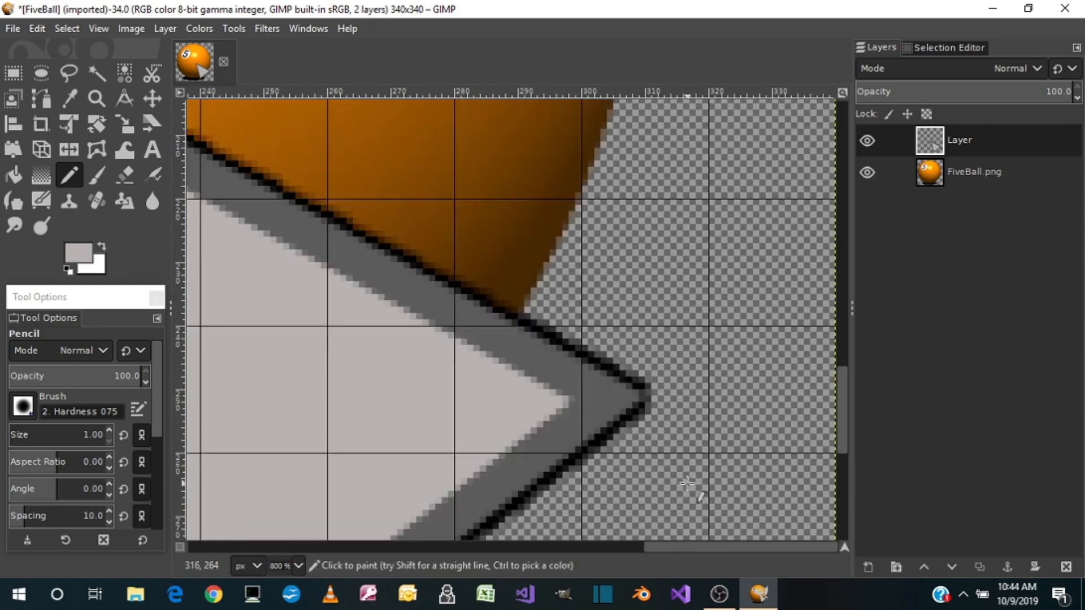
{"action": "left_click", "coordinate": [572, 399]}
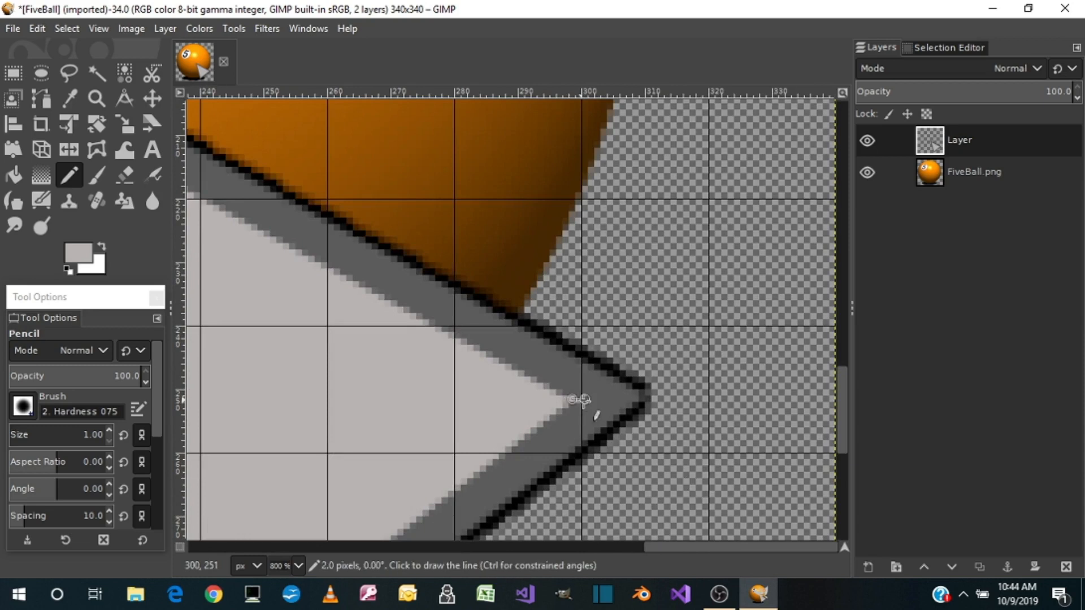
{"action": "left_click", "coordinate": [642, 399], "text": "shift"}
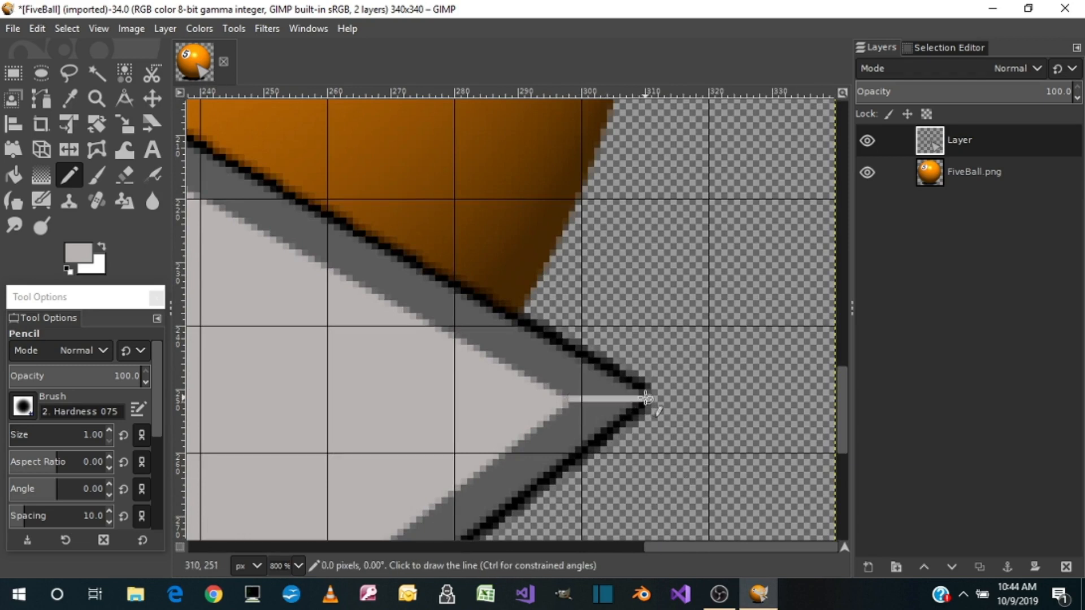
Try to bucket fill the triangle's left bevel face with light grey b8b3b3, and undo the fill
{"action": "scroll", "coordinate": [543, 317], "scroll_direction": "down", "scroll_amount": 5}
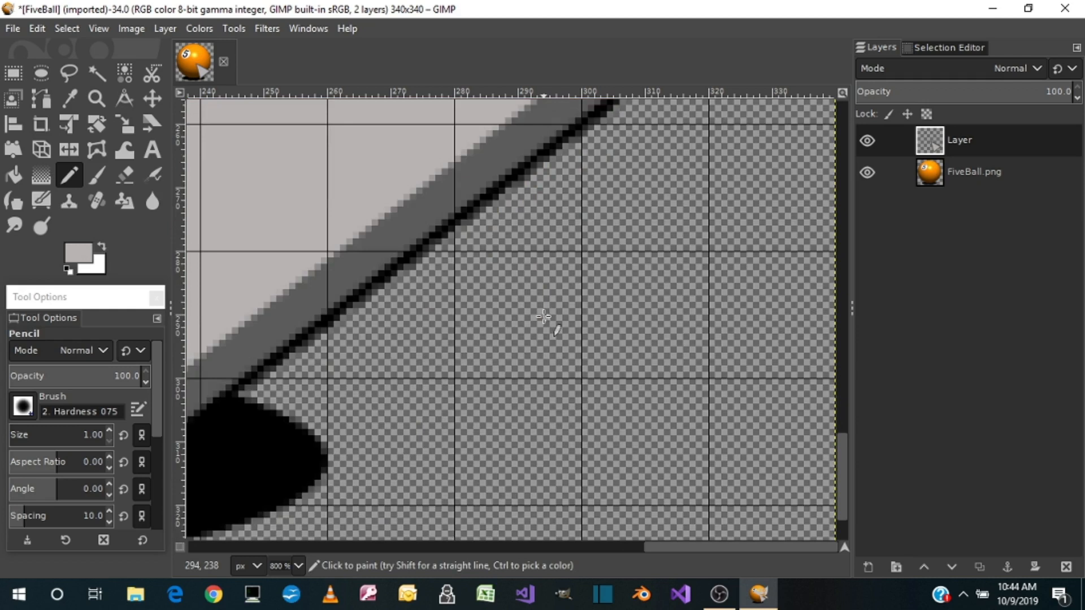
{"action": "key", "text": "2"}
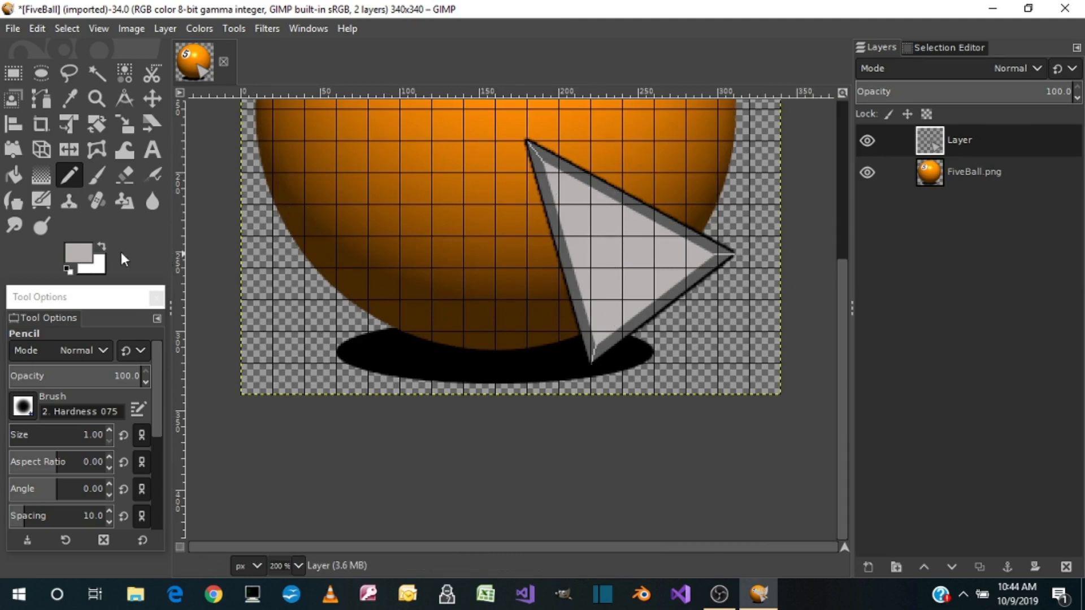
{"action": "left_click", "coordinate": [82, 252]}
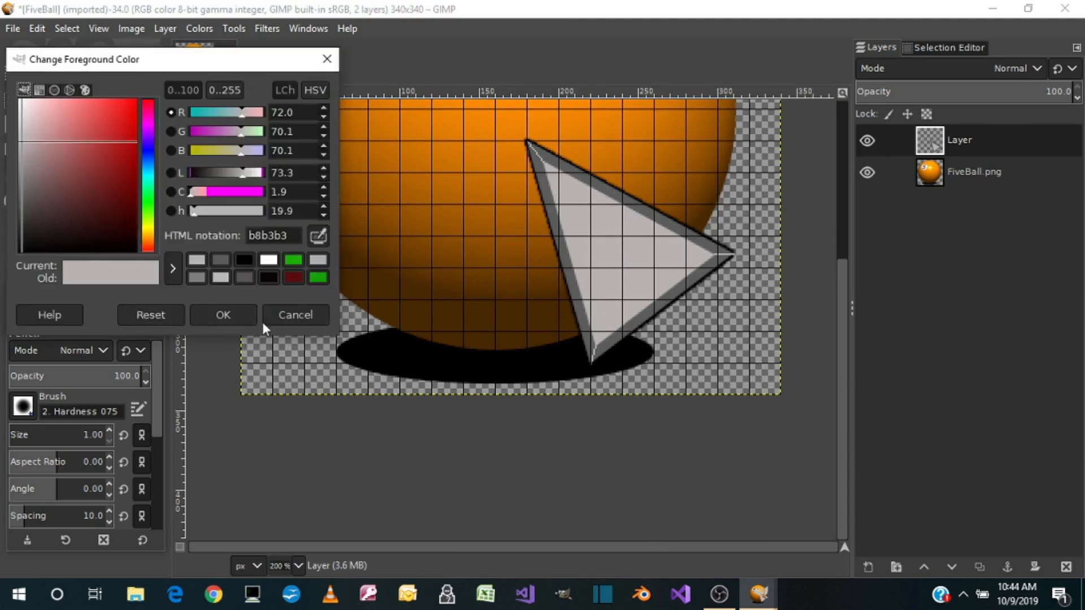
{"action": "left_click", "coordinate": [237, 310]}
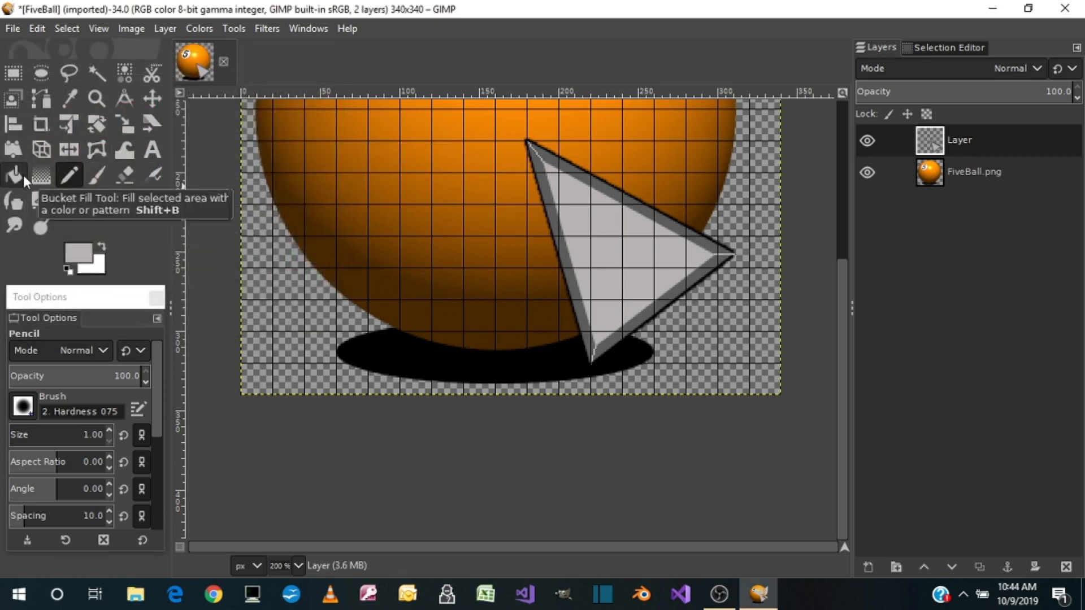
{"action": "left_click", "coordinate": [564, 263]}
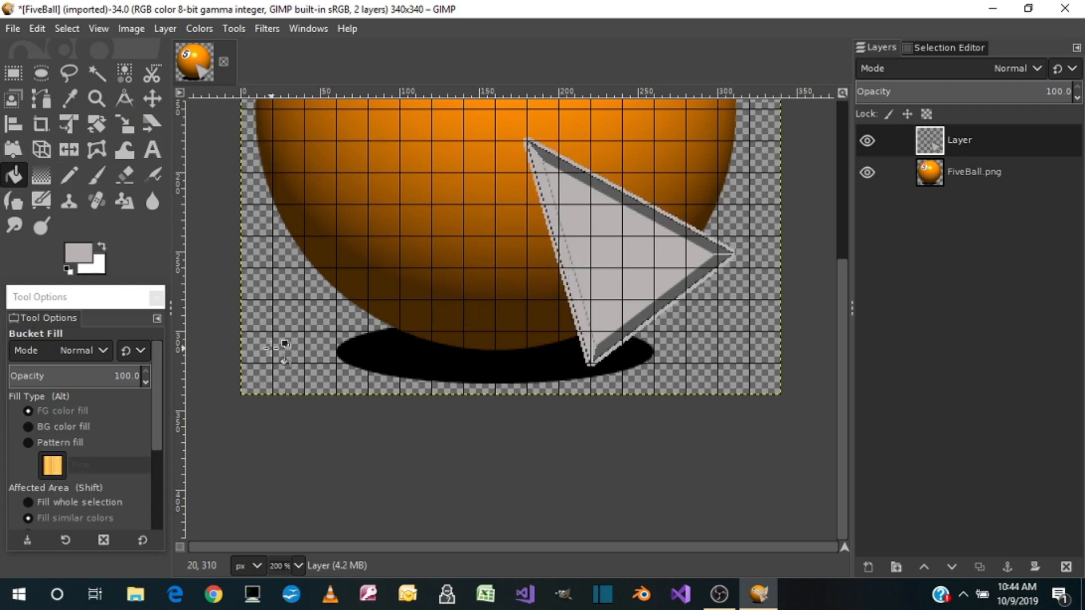
{"action": "key", "text": "ctrl+z"}
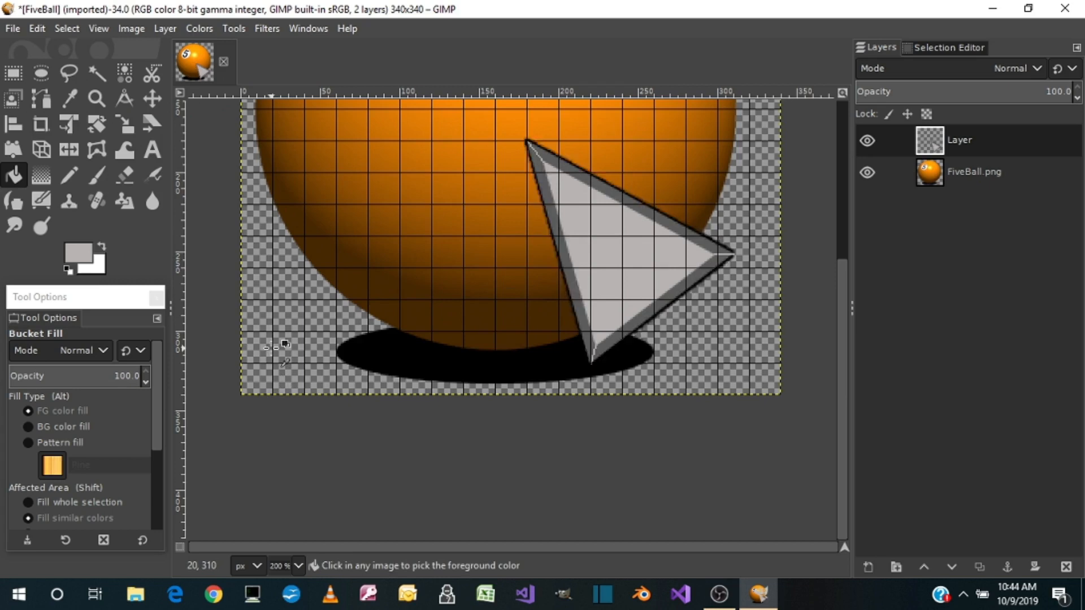
Set the foreground color to grey a8a4a4 and bucket fill the triangle's left bevel face with it
{"action": "left_click", "coordinate": [94, 256]}
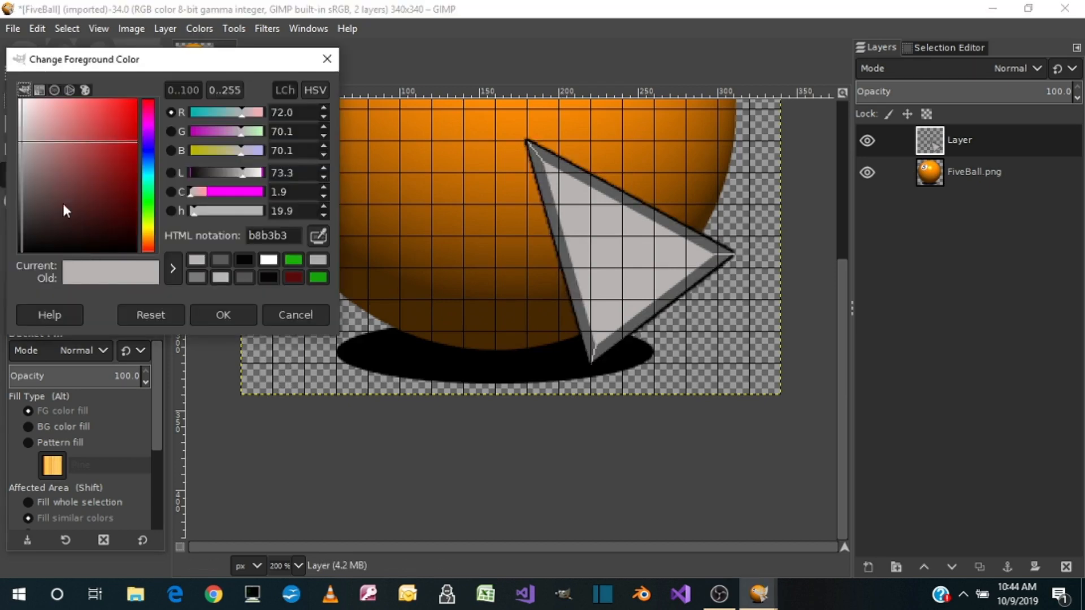
{"action": "left_click", "coordinate": [21, 151]}
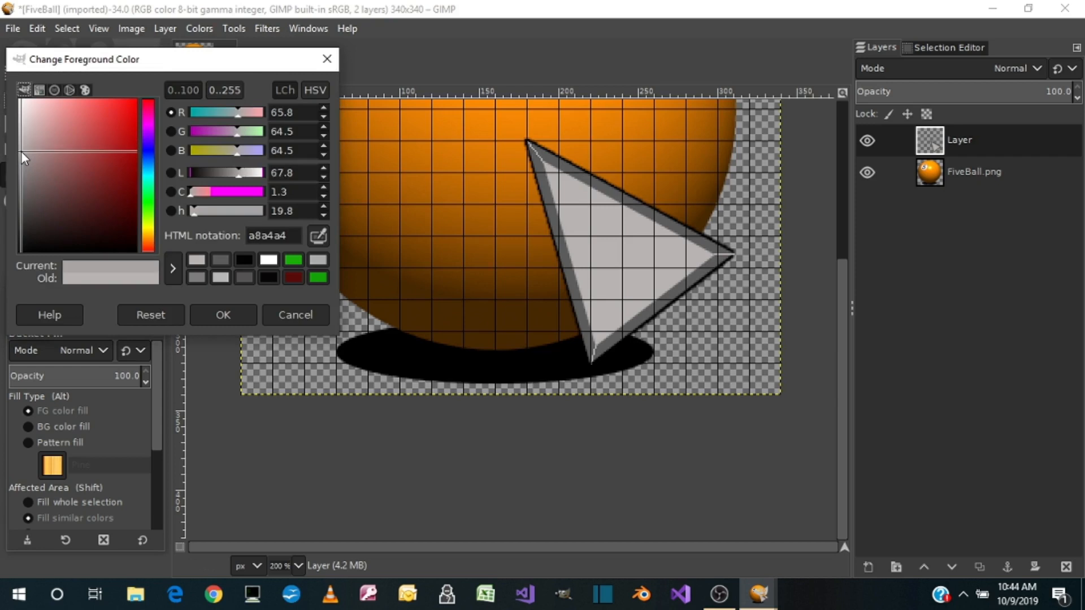
{"action": "left_click", "coordinate": [207, 316]}
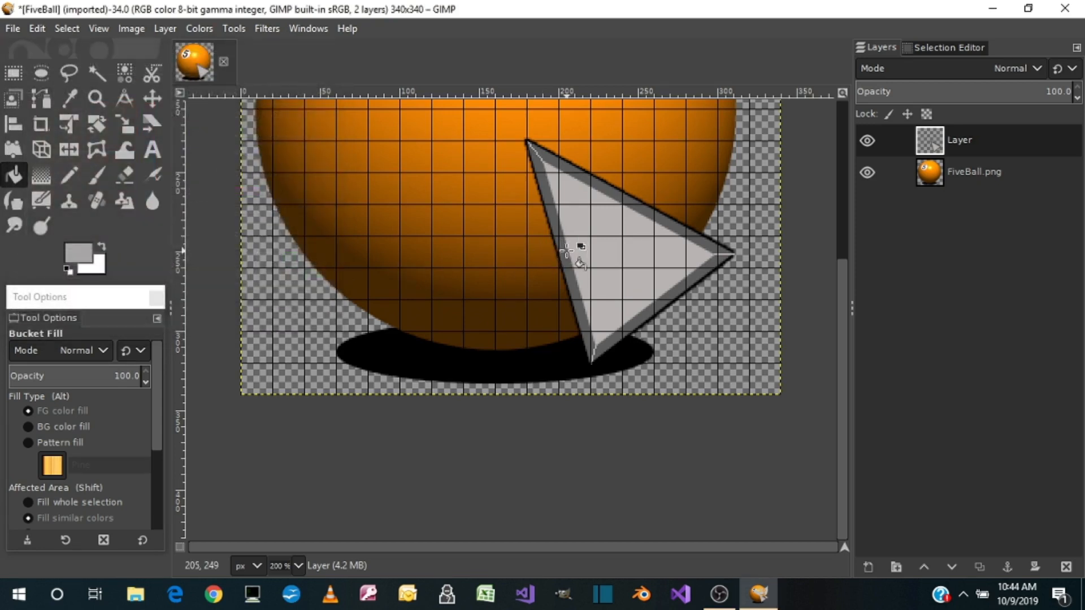
{"action": "left_click", "coordinate": [565, 251]}
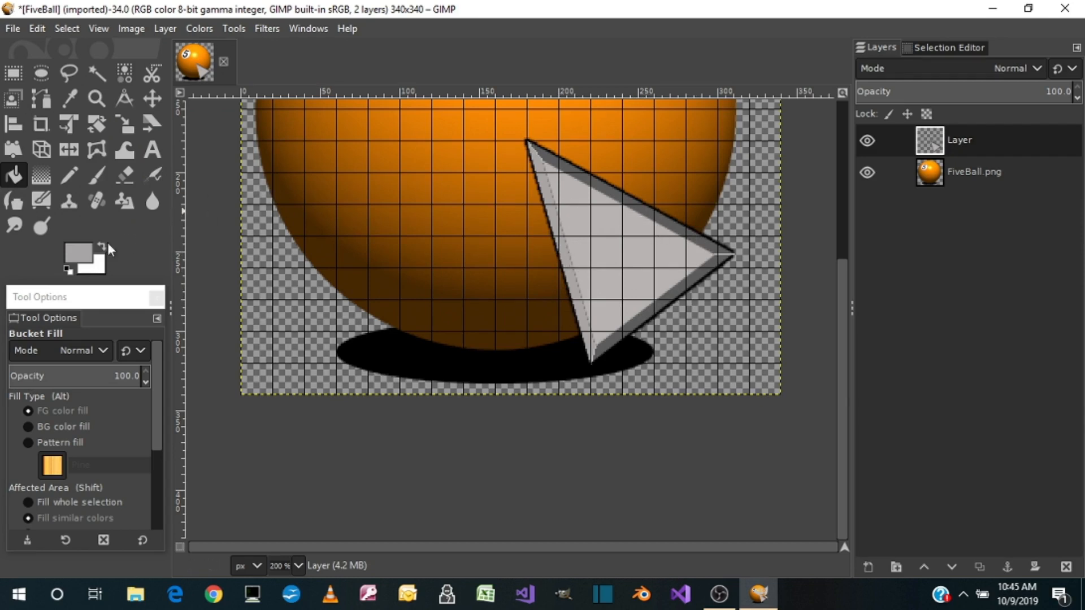
Set the foreground color to grey 878686 and bucket fill the triangle's lower right bevel face, undoing the stray fill of the black outline
{"action": "left_click", "coordinate": [82, 256]}
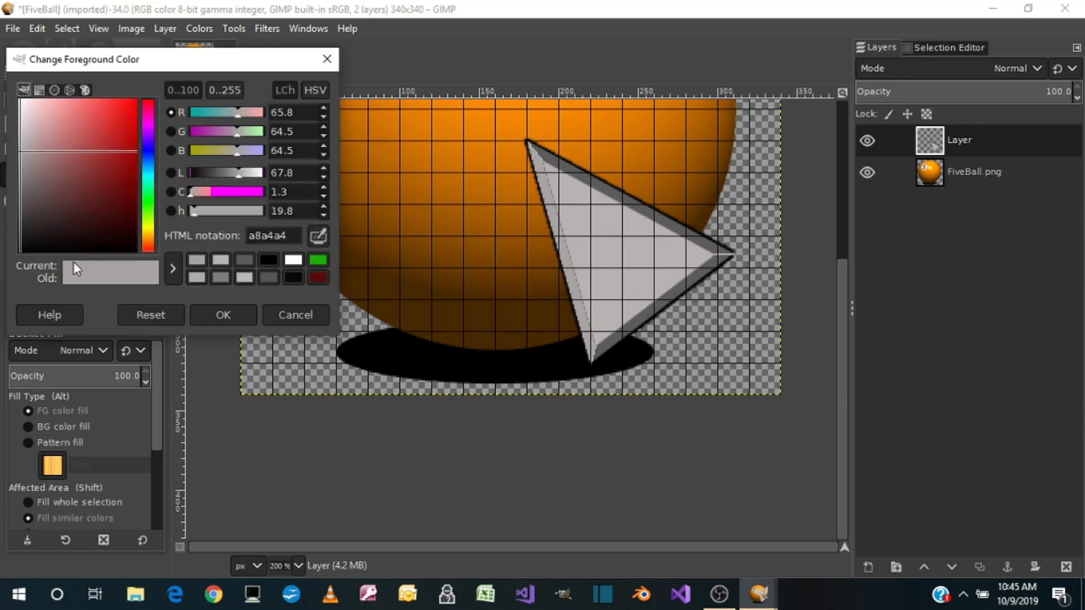
{"action": "left_click", "coordinate": [20, 178]}
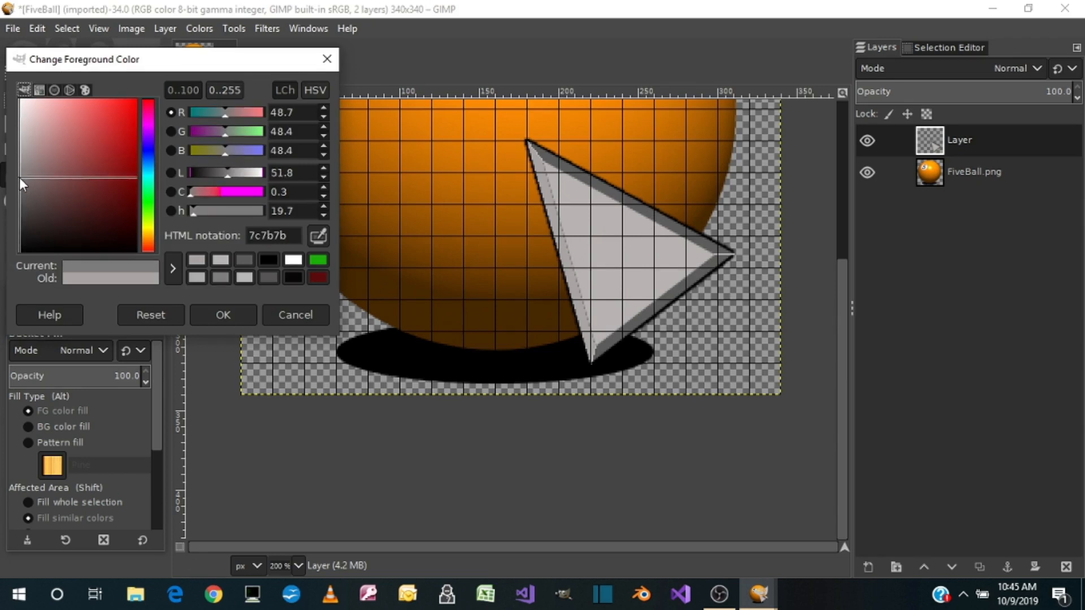
{"action": "left_click_drag", "start_coordinate": [19, 177], "coordinate": [19, 171]}
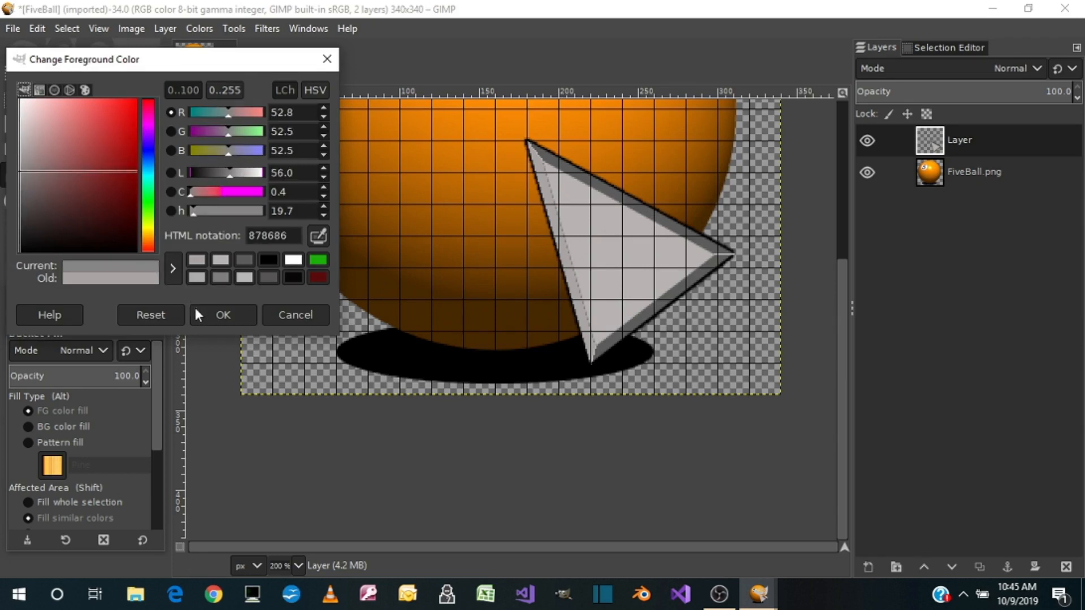
{"action": "left_click", "coordinate": [210, 313]}
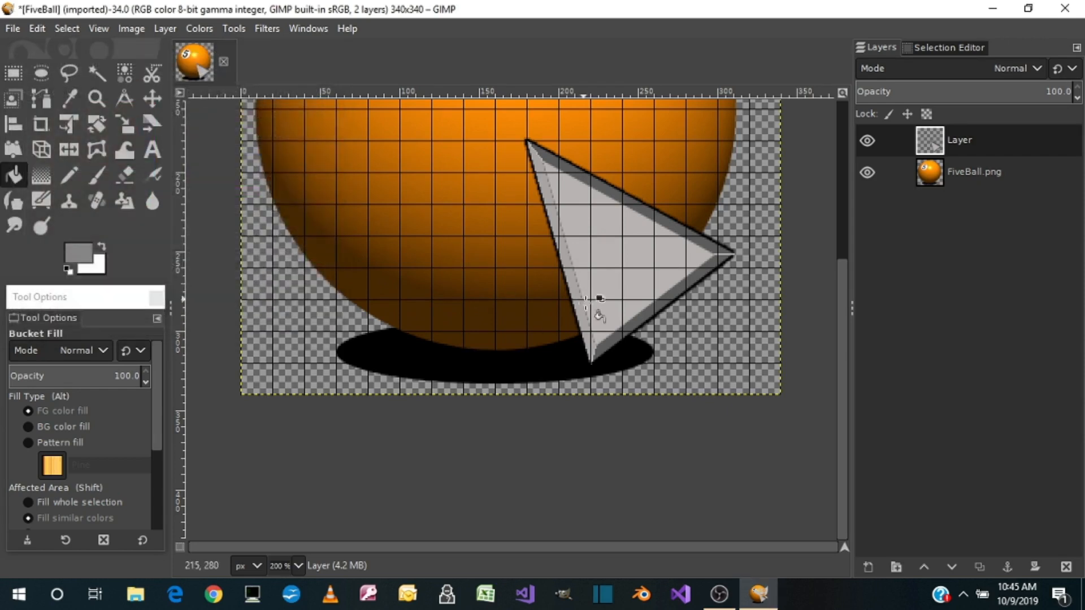
{"action": "left_click", "coordinate": [656, 314]}
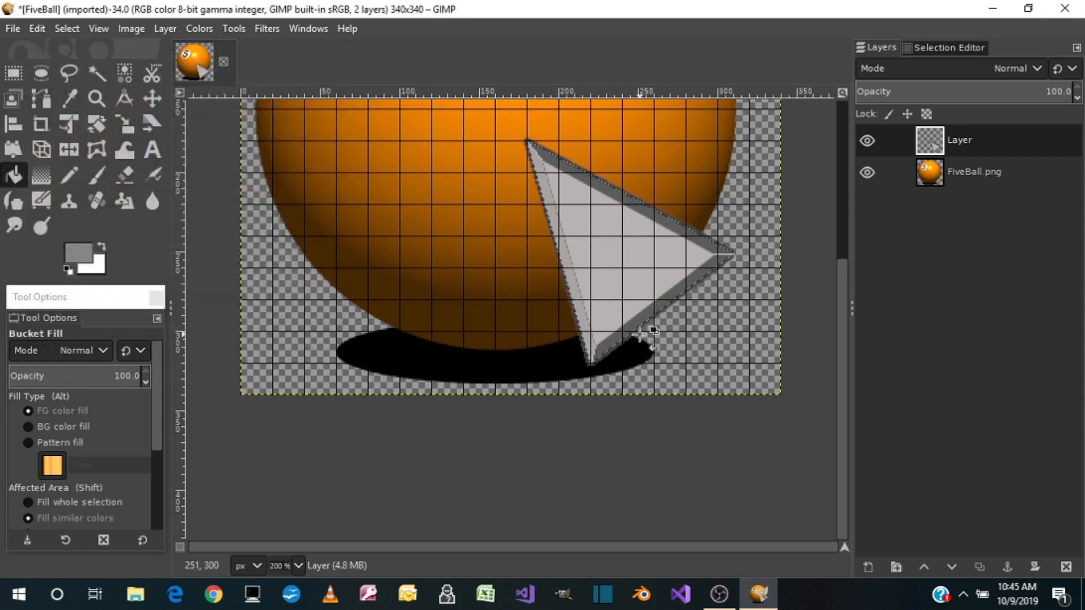
{"action": "key", "text": "ctrl+z"}
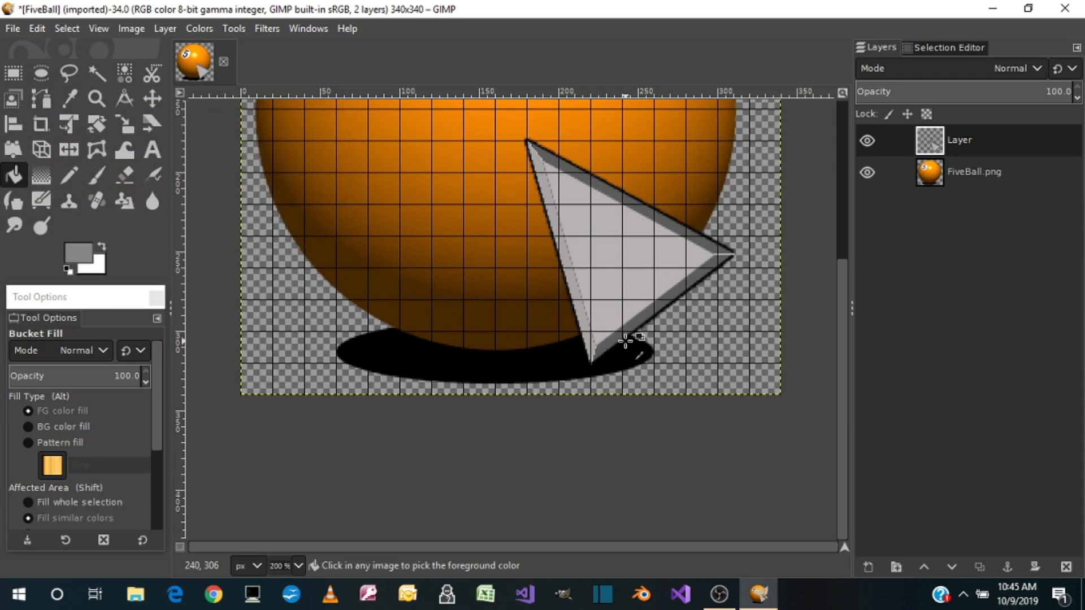
{"action": "left_click", "coordinate": [638, 320]}
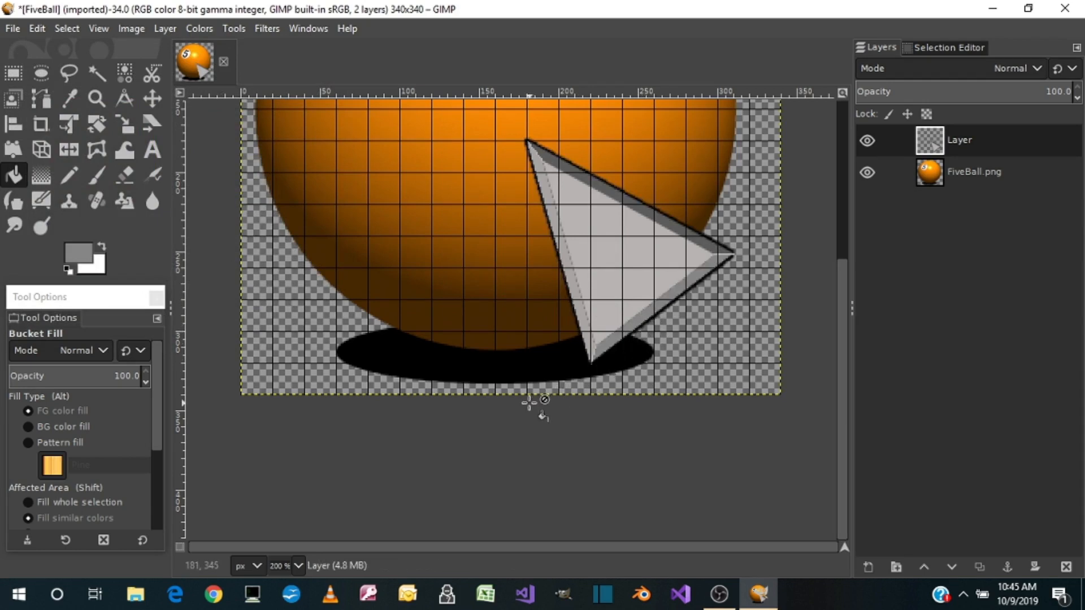
Set the foreground color to darker grey 7c7a7a and bucket fill the triangle's lower right bevel face again
{"action": "left_click", "coordinate": [79, 256]}
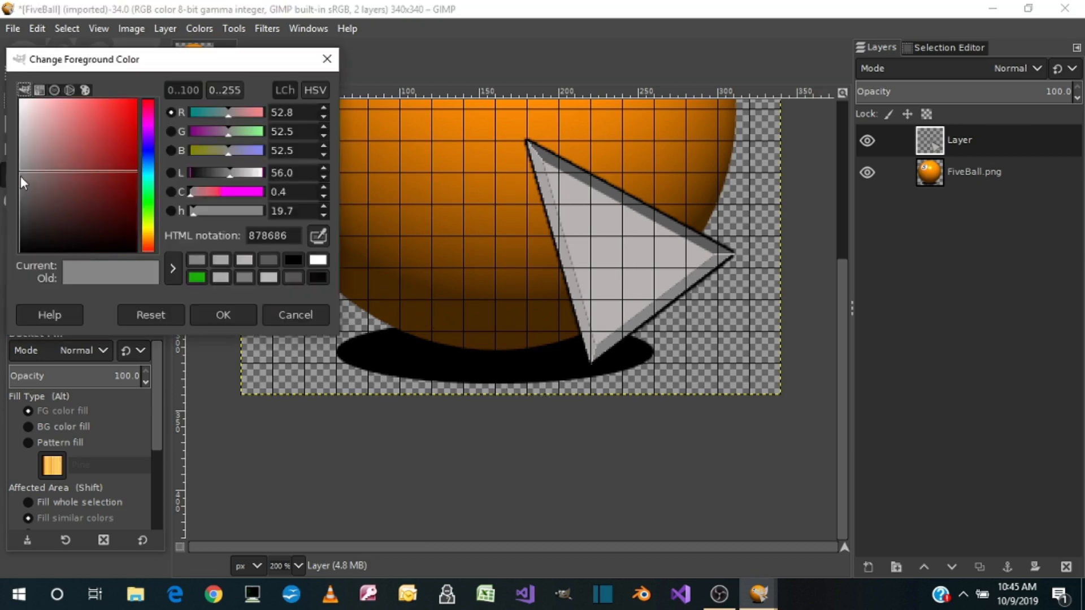
{"action": "left_click", "coordinate": [21, 177]}
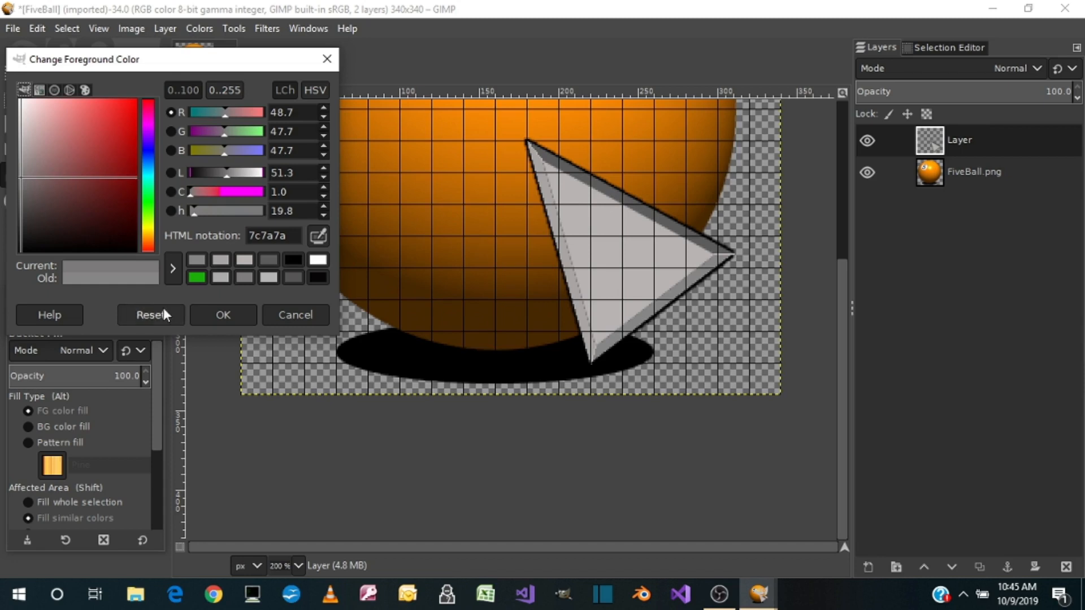
{"action": "left_click", "coordinate": [222, 315]}
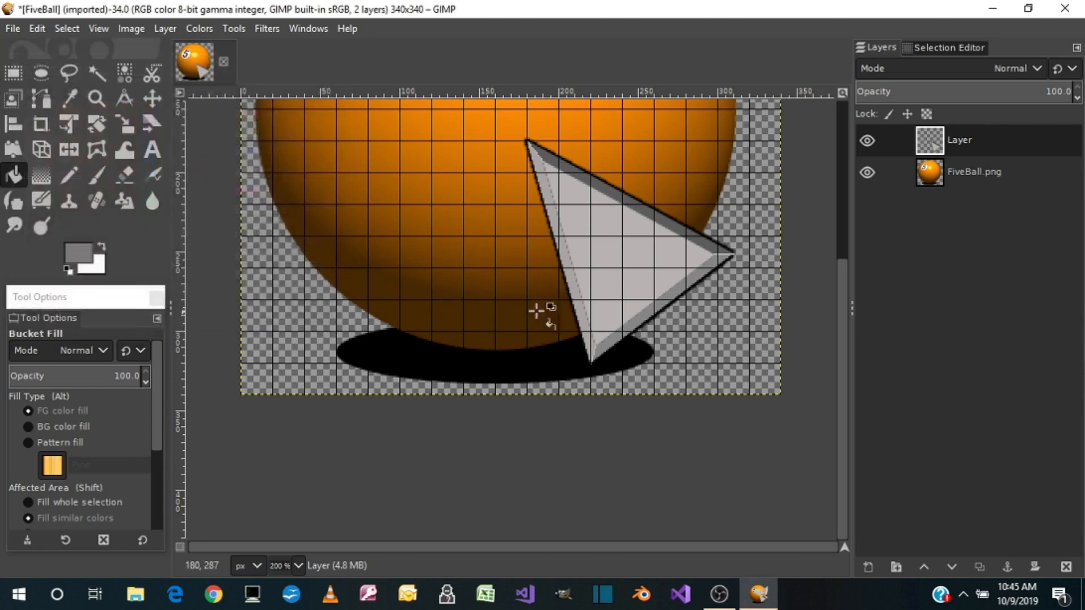
{"action": "left_click", "coordinate": [649, 313]}
{"action": "left_click", "coordinate": [602, 191]}
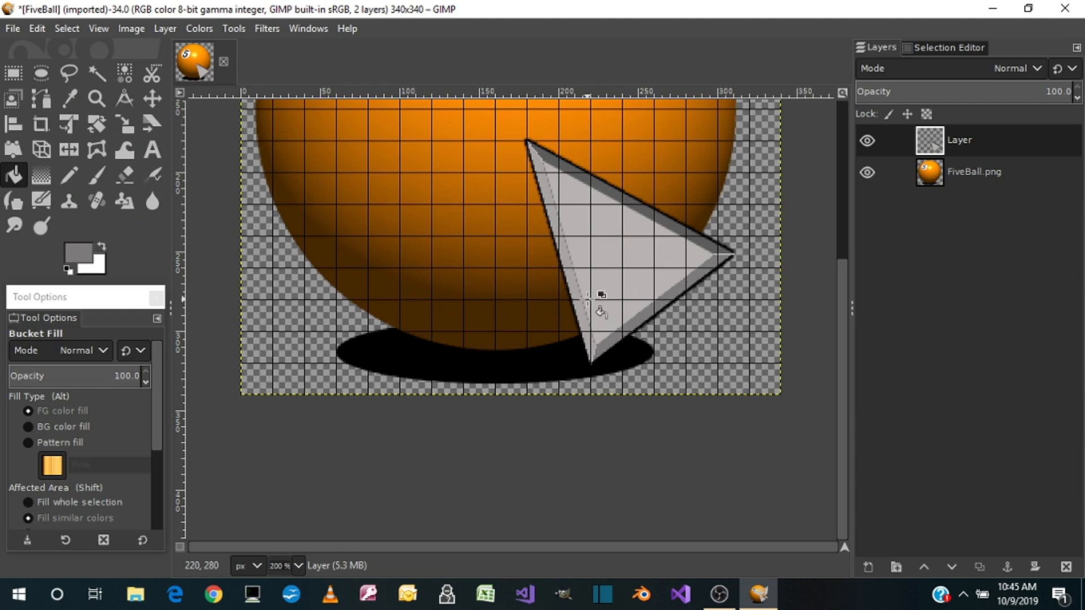
Check the triangle against the ball at 100% and hide the FiveBall.png layer
{"action": "key", "text": "1"}
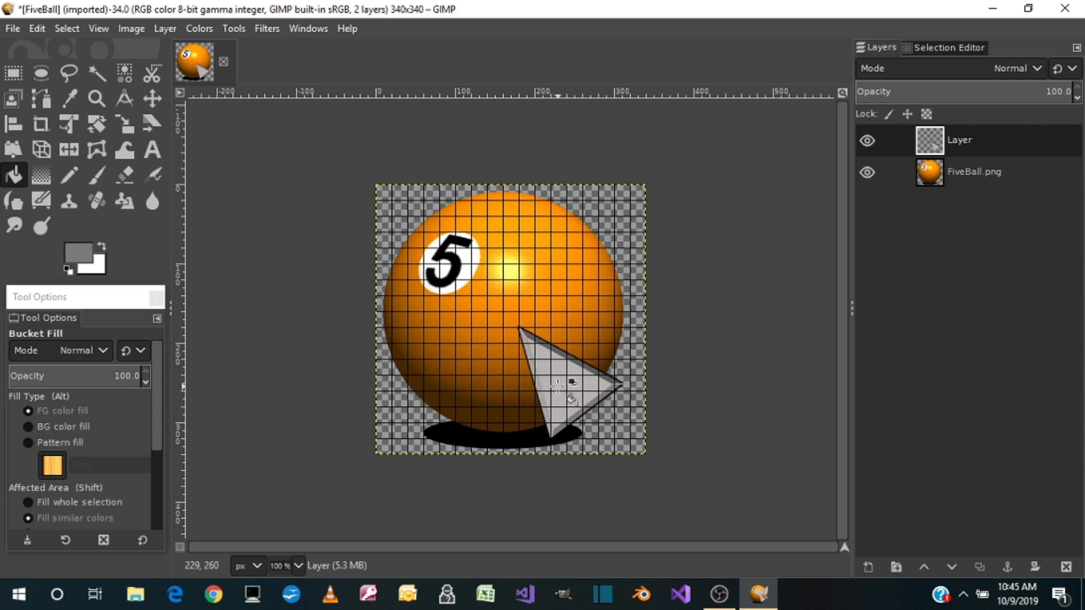
{"action": "left_click", "coordinate": [868, 172]}
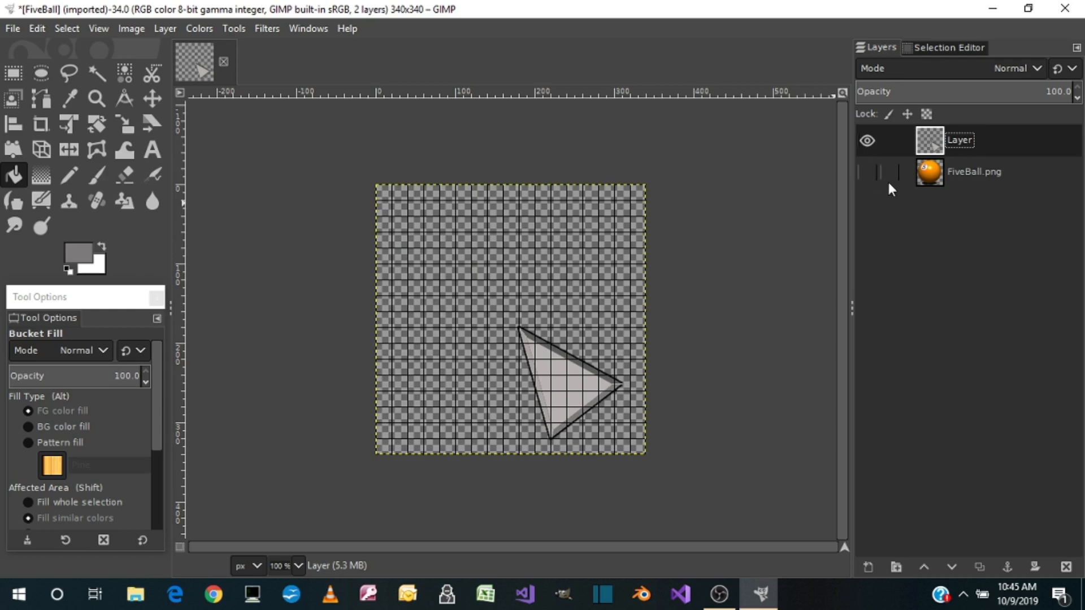
{"action": "left_click", "coordinate": [867, 172]}
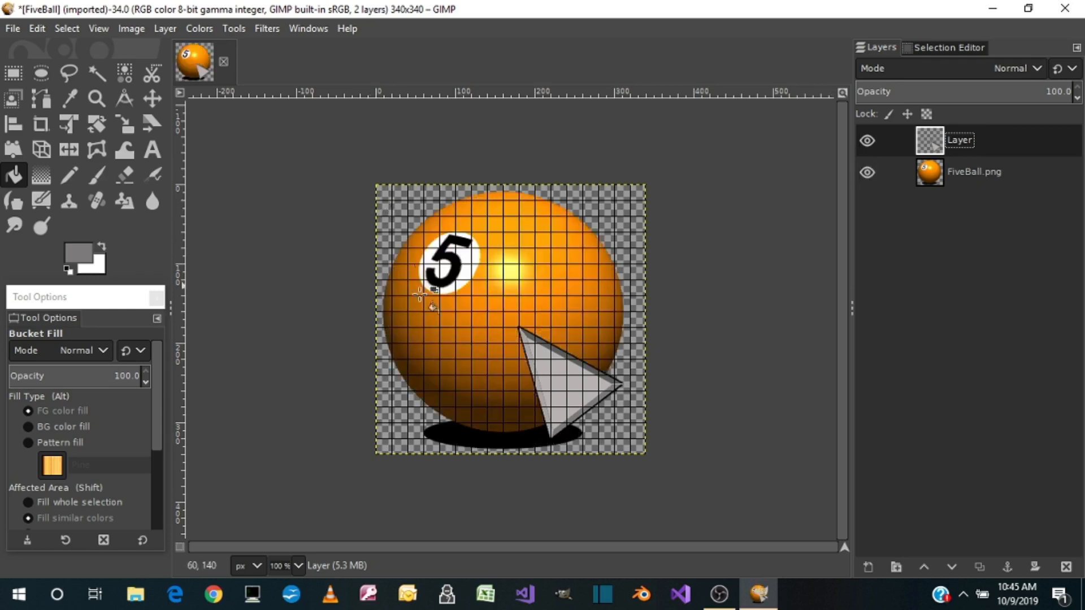
{"action": "left_click", "coordinate": [868, 172]}
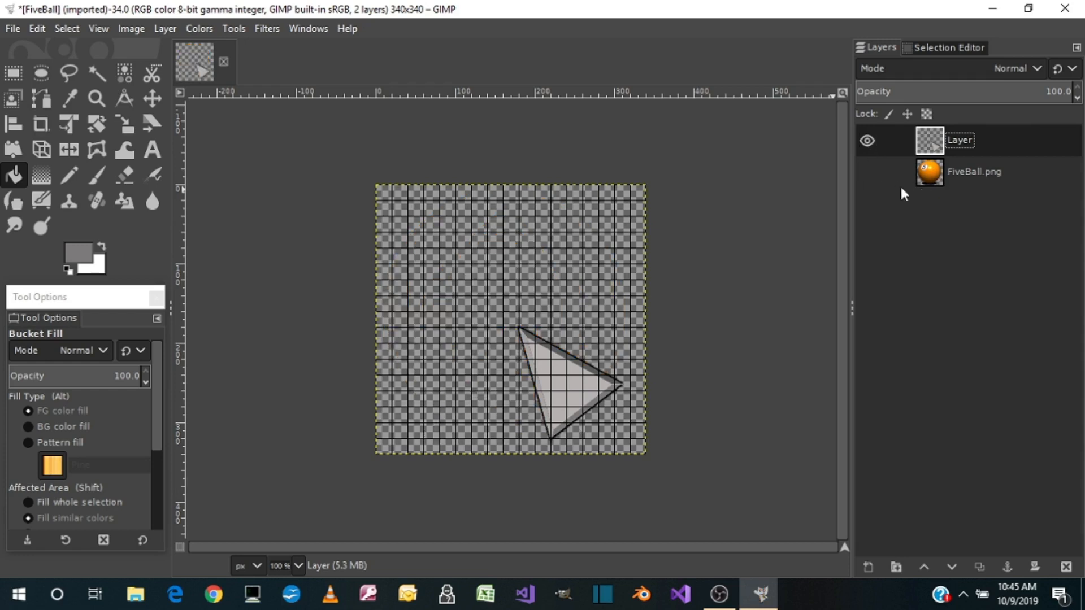
Export the triangle to the Pictures folder as Select.png with the default PNG options, and show the FiveBall.png layer again
{"action": "left_click", "coordinate": [14, 28]}
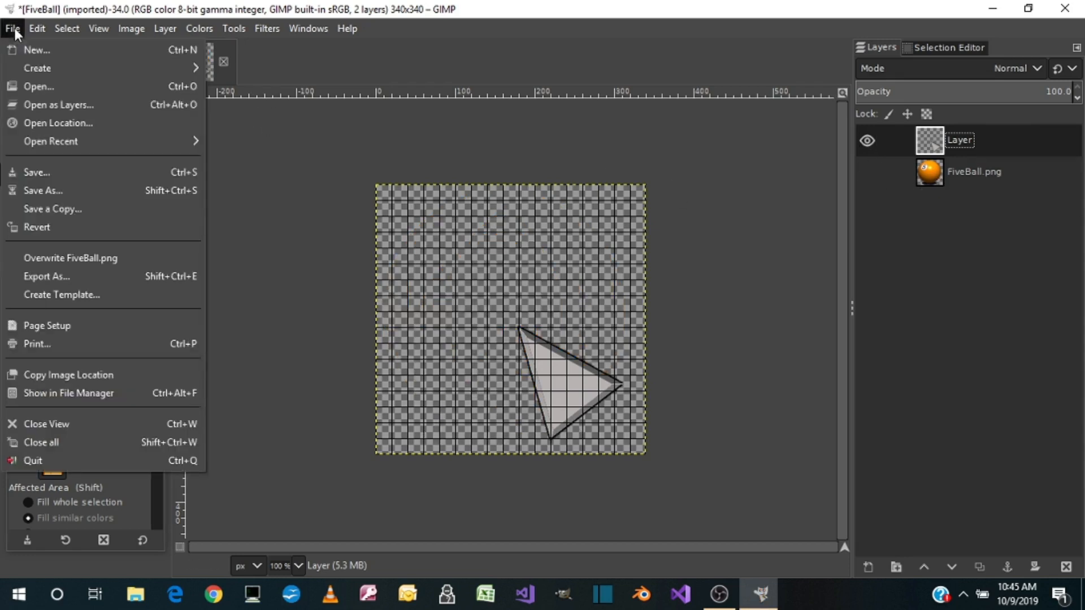
{"action": "left_click", "coordinate": [33, 274]}
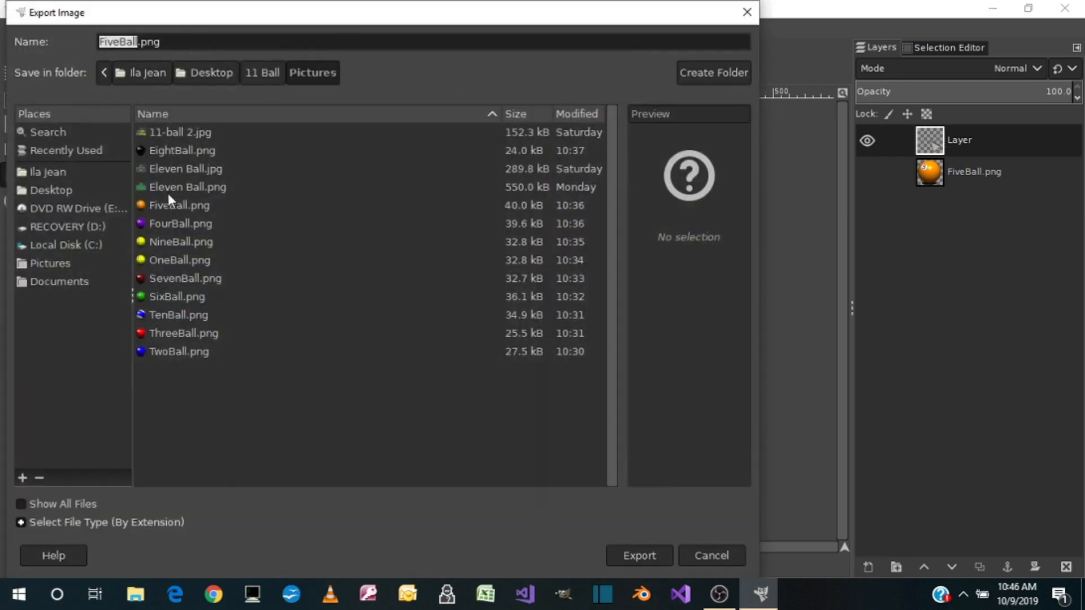
{"action": "type", "text": "Sel"}
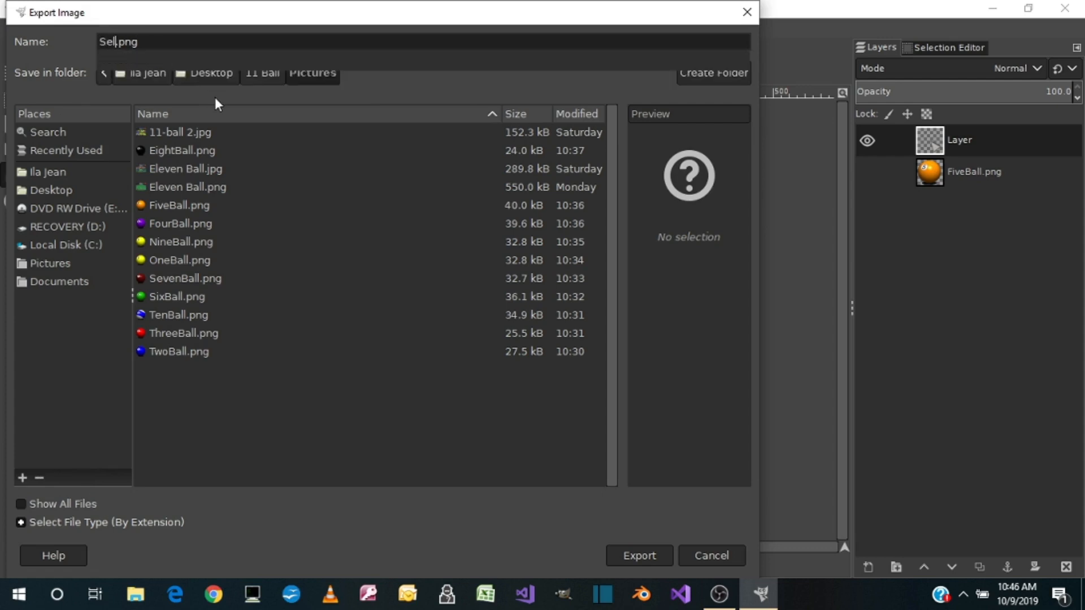
{"action": "type", "text": "ect"}
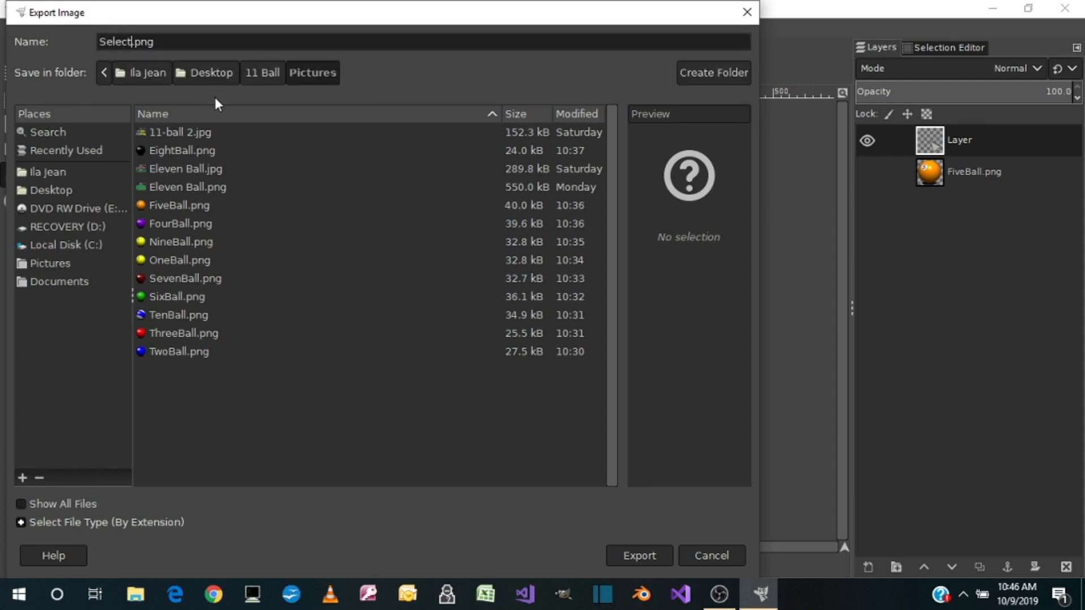
{"action": "left_click", "coordinate": [642, 558]}
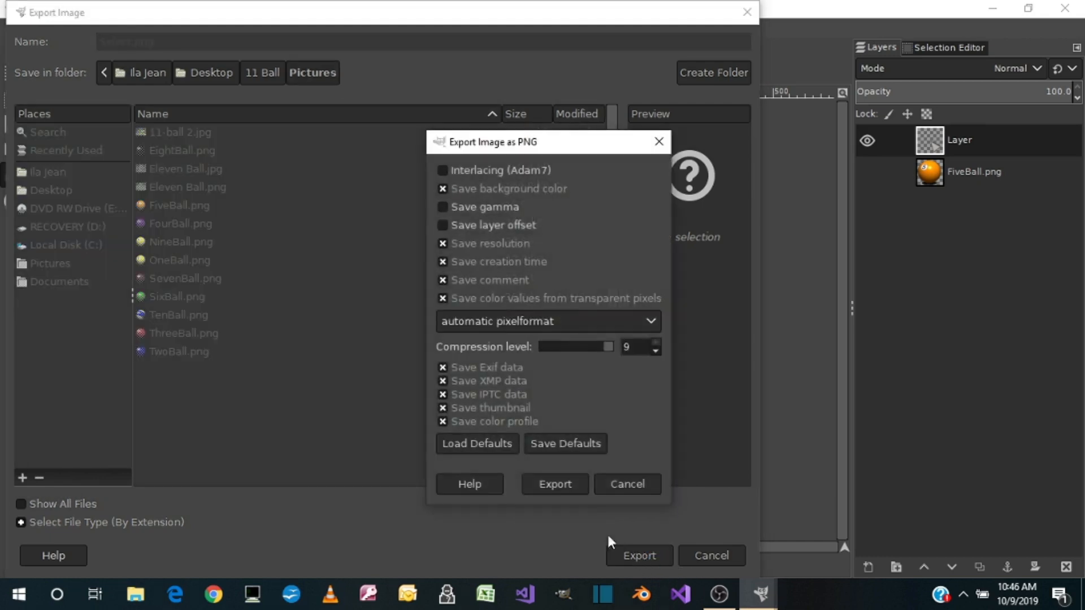
{"action": "left_click", "coordinate": [558, 480]}
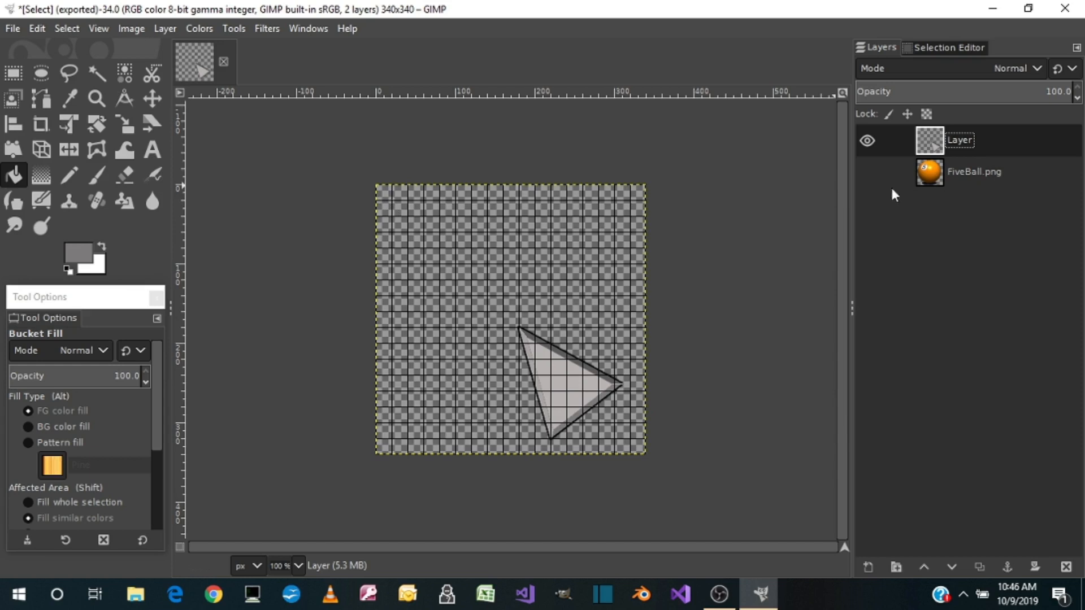
{"action": "left_click", "coordinate": [875, 176]}
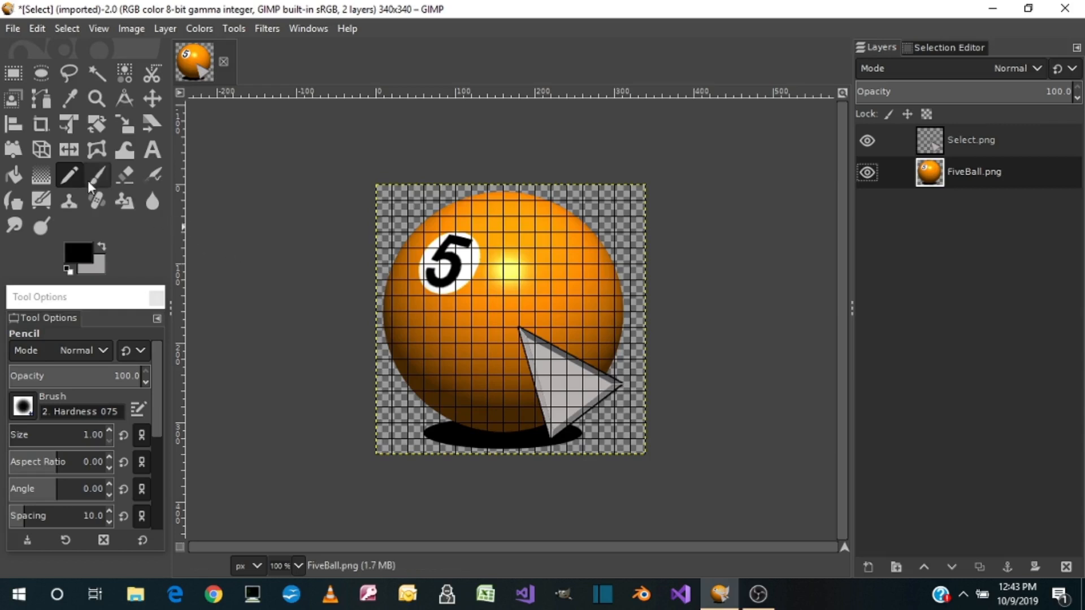
Set the pencil size to 9 and draw a straight black diagonal line across the number 5 on the FiveBall.png layer
{"action": "left_click", "coordinate": [18, 436]}
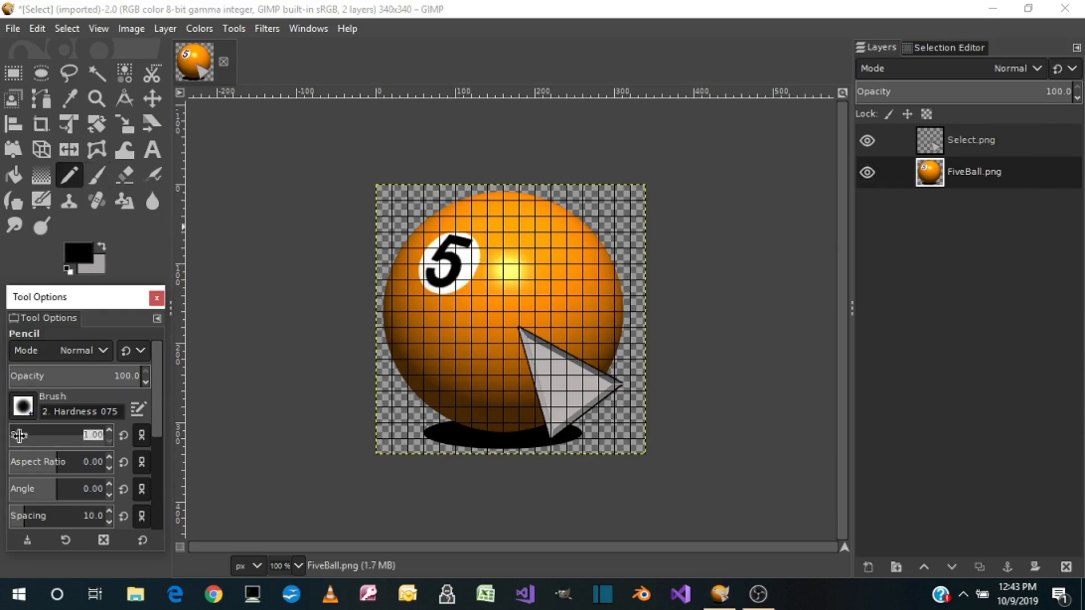
{"action": "left_click_drag", "start_coordinate": [20, 436], "coordinate": [26, 436]}
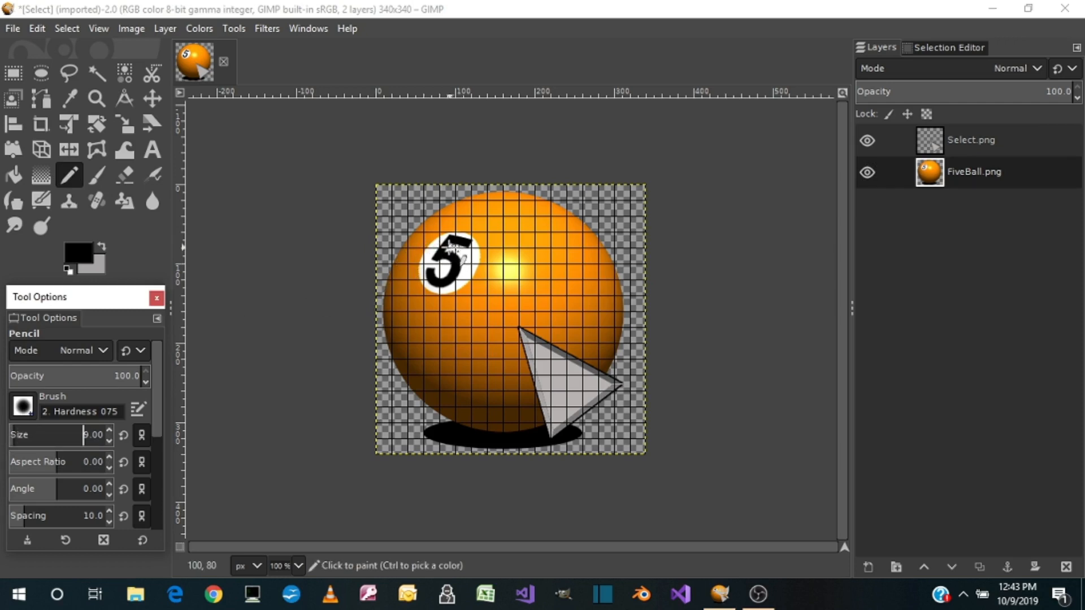
{"action": "left_click", "coordinate": [425, 242]}
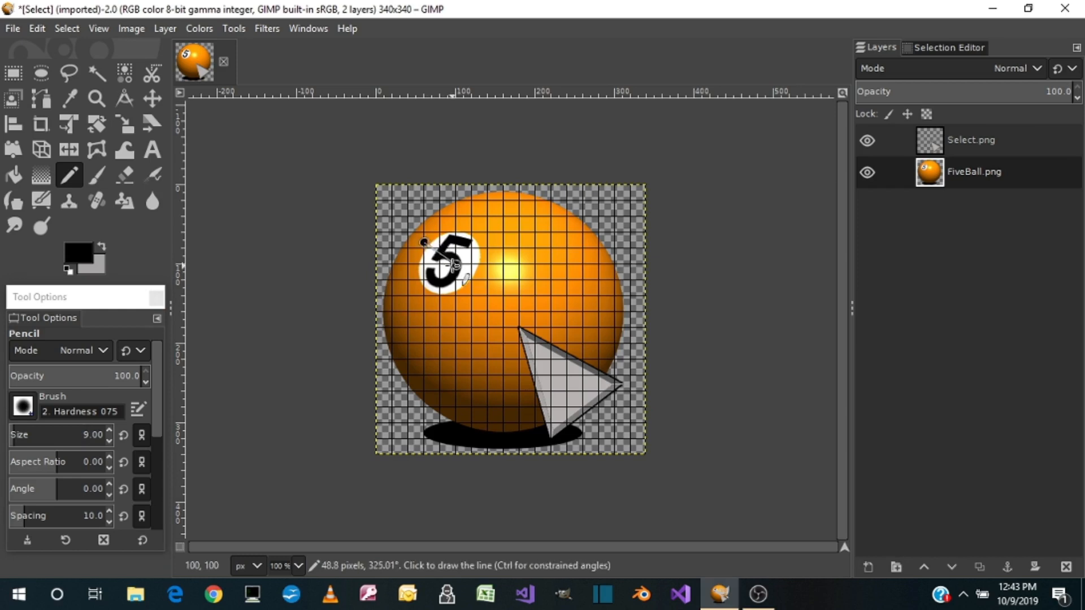
{"action": "left_click", "coordinate": [493, 310], "text": "shift"}
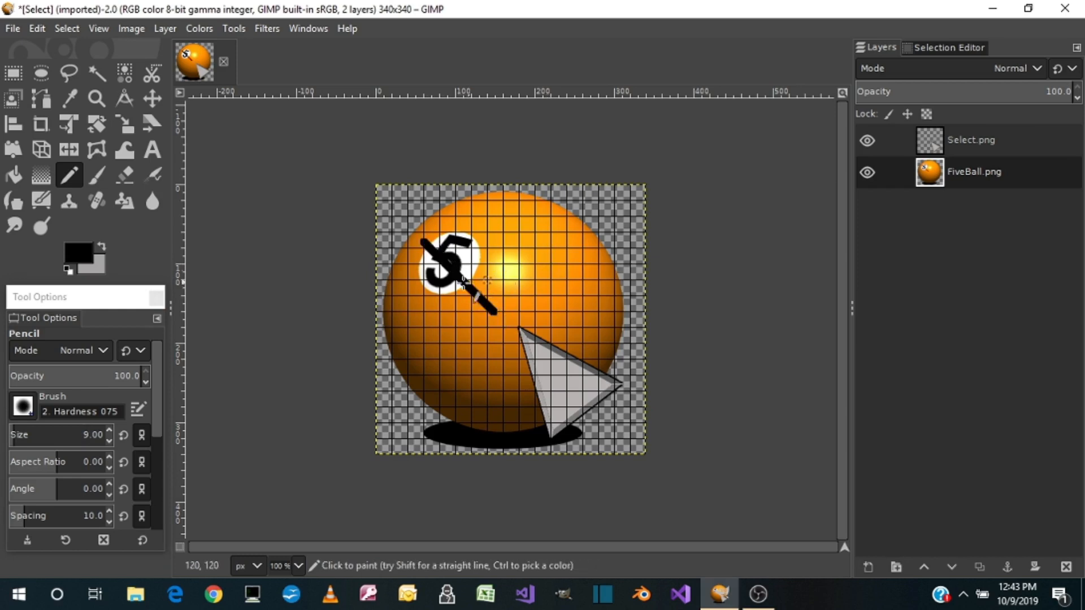
Set the pencil size to 1, draw thin straight black lines on the ball, and undo the pencil lines
{"action": "left_click_drag", "start_coordinate": [21, 438], "coordinate": [1, 449]}
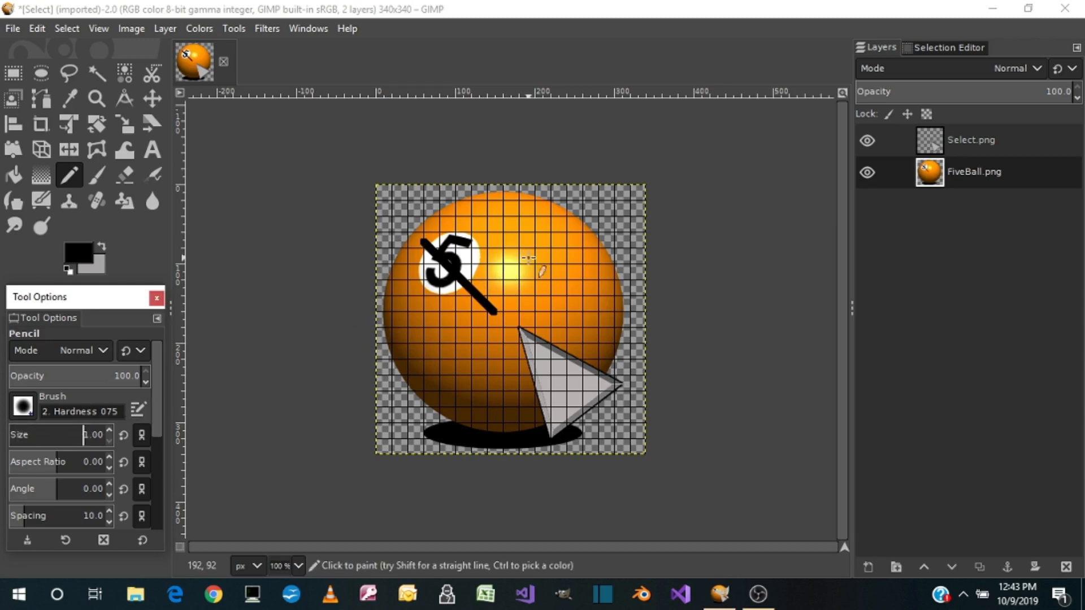
{"action": "left_click", "coordinate": [409, 280], "text": "shift"}
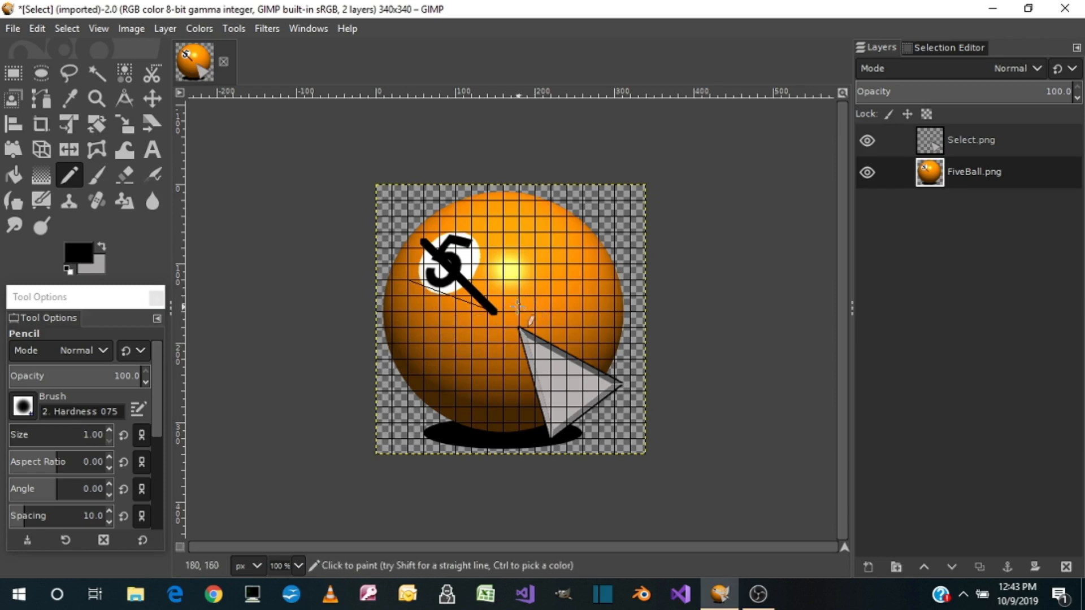
{"action": "left_click", "coordinate": [456, 338]}
{"action": "left_click", "coordinate": [408, 320], "text": "shift"}
{"action": "key", "text": "ctrl+z"}
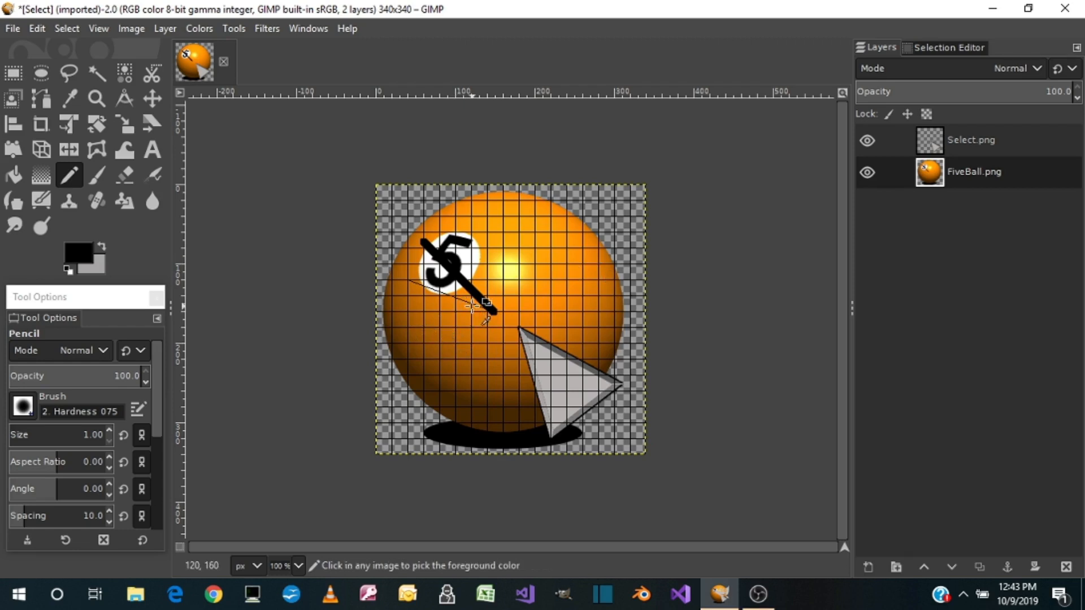
{"action": "left_click", "coordinate": [472, 306], "text": "ctrl"}
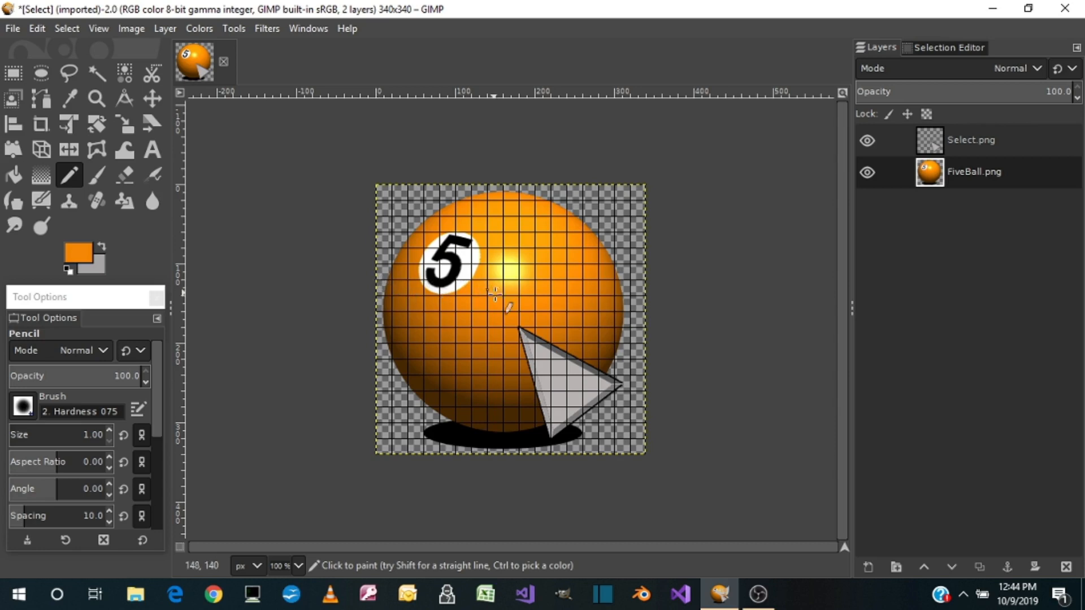
Make a 180 × 80 px rectangular selection at position 0, 120 across the ball, and clear the selection
{"action": "left_click", "coordinate": [12, 74]}
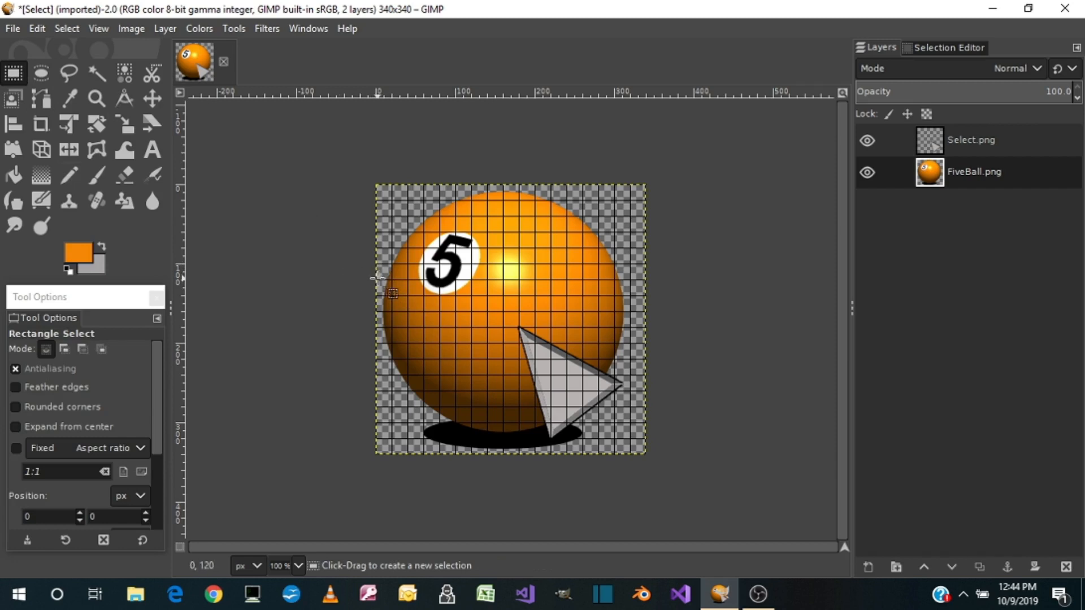
{"action": "left_click_drag", "start_coordinate": [377, 278], "coordinate": [516, 340]}
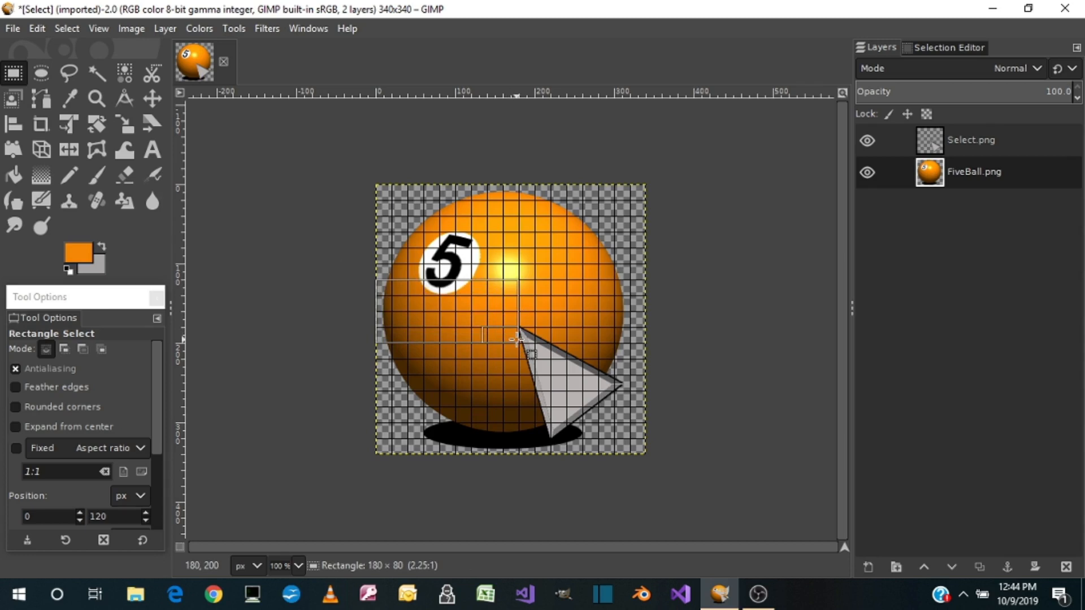
{"action": "left_click_drag", "start_coordinate": [517, 339], "coordinate": [516, 339]}
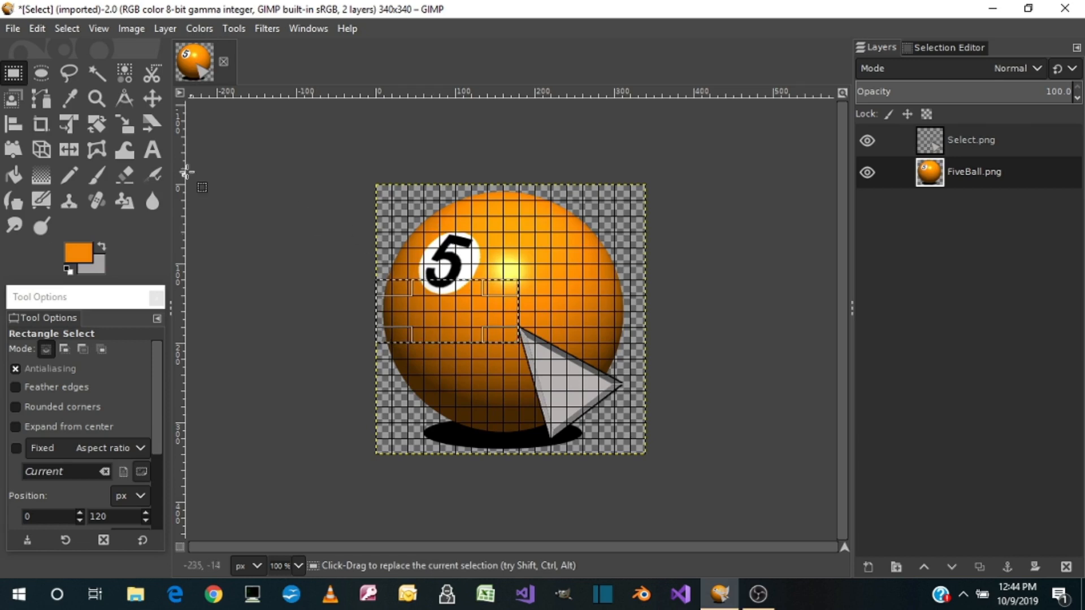
{"action": "left_click", "coordinate": [246, 192]}
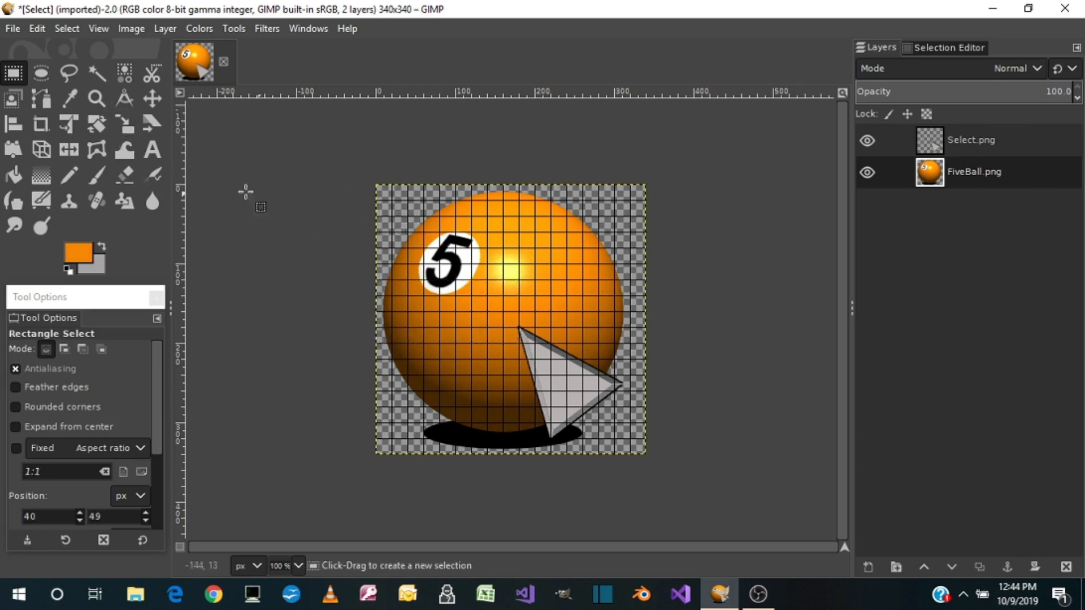
Create a new blank image 180 px wide and 80 px high
{"action": "left_click", "coordinate": [16, 28]}
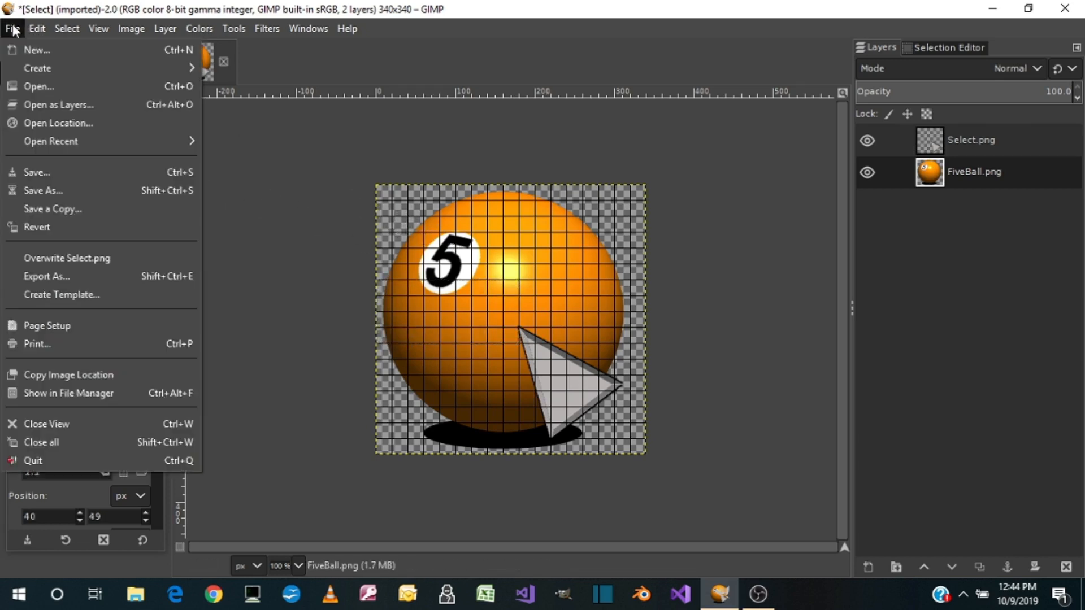
{"action": "left_click", "coordinate": [33, 47]}
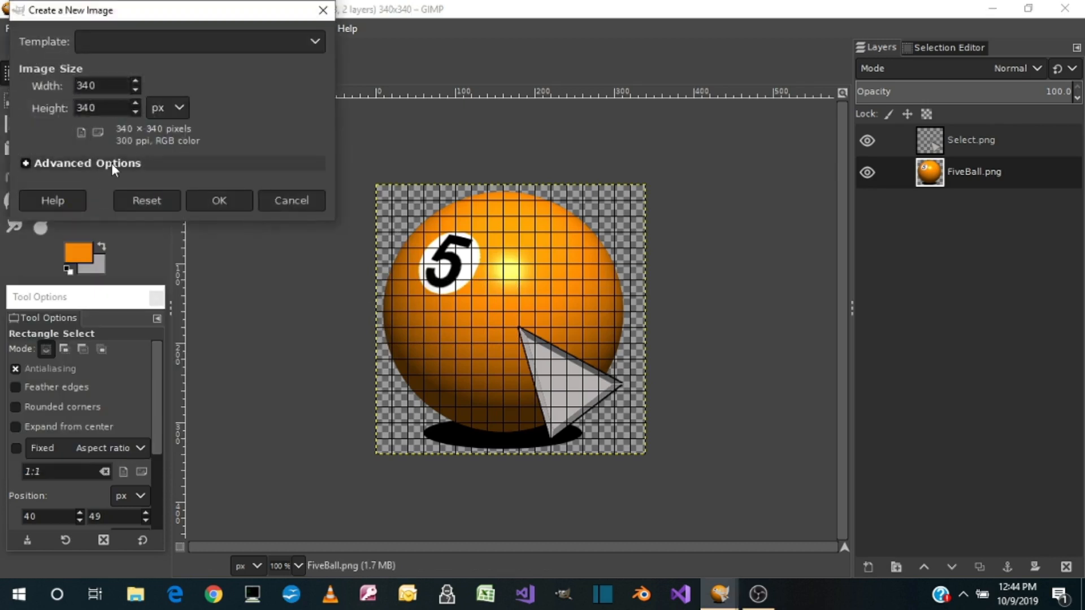
{"action": "type", "text": "180"}
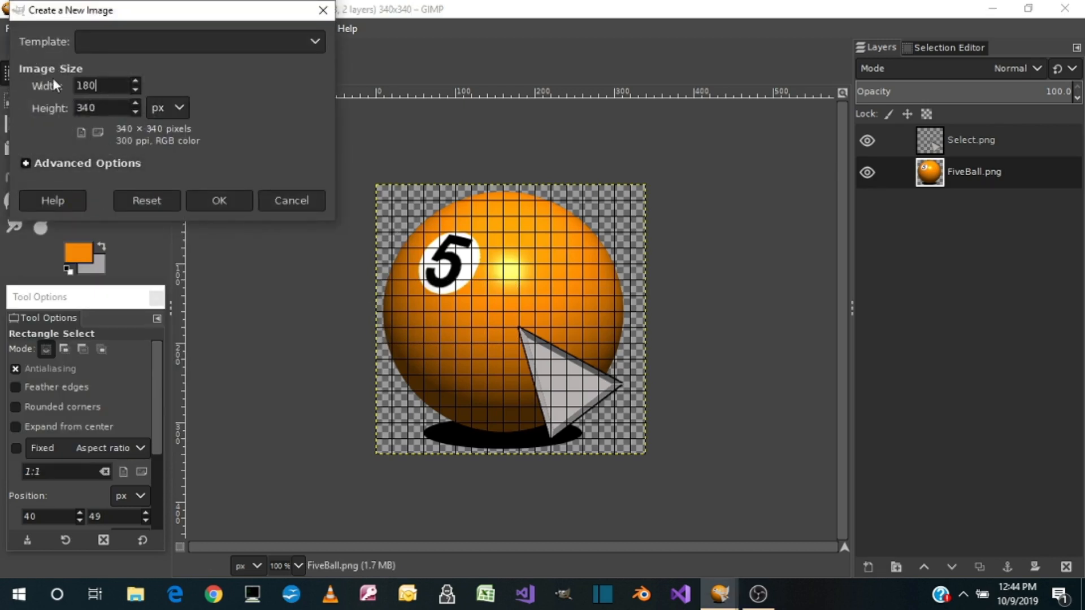
{"action": "key", "text": "Tab"}
{"action": "type", "text": "80"}
{"action": "left_click", "coordinate": [226, 204]}
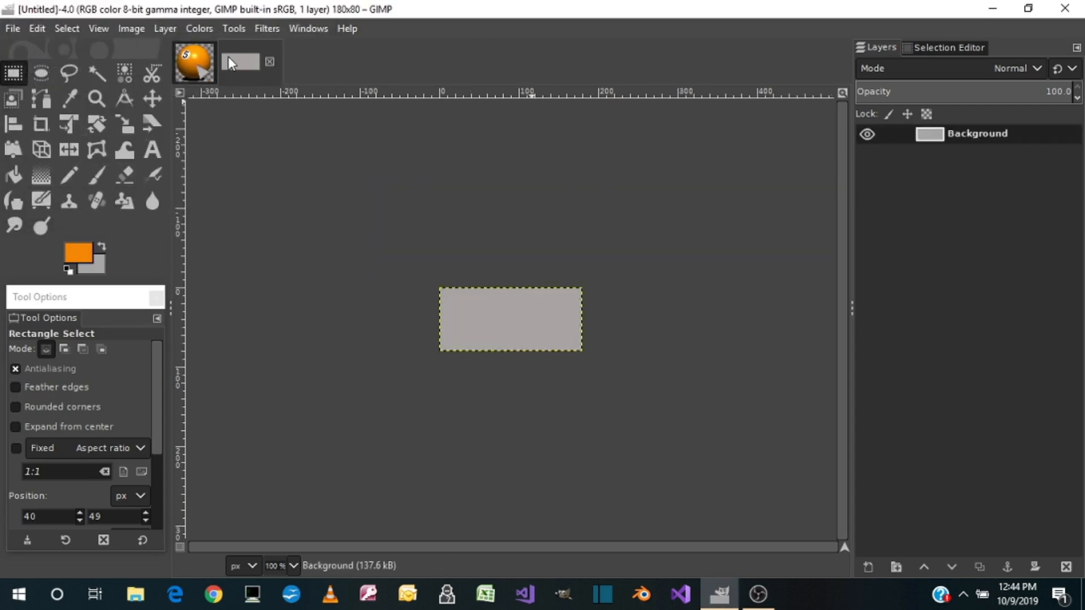
Close the [Select] image with the orange ball and triangle, discarding its changes
{"action": "left_click", "coordinate": [199, 70]}
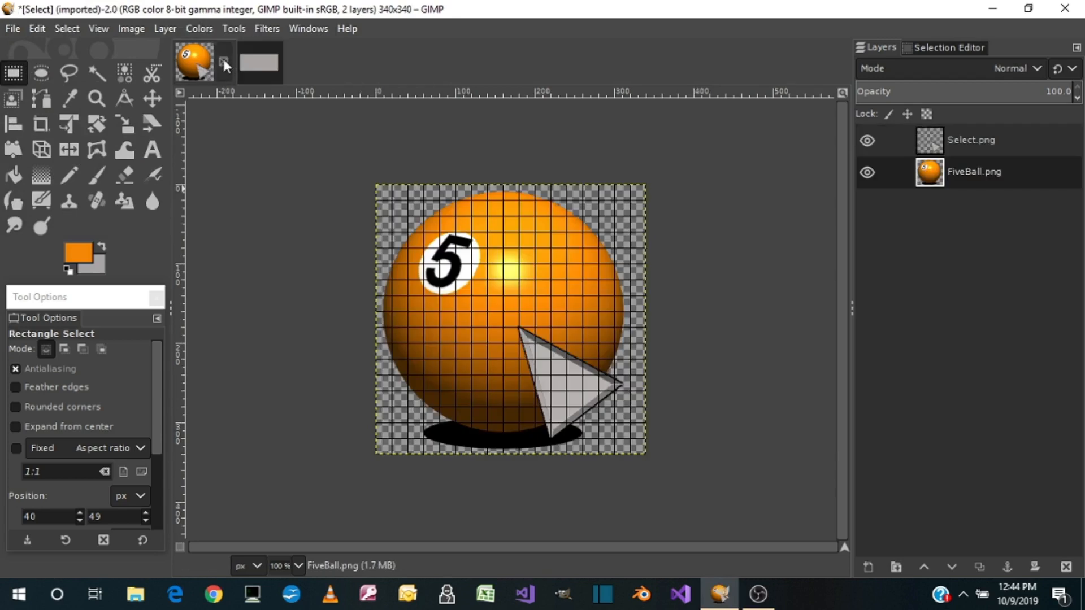
{"action": "left_click", "coordinate": [224, 62]}
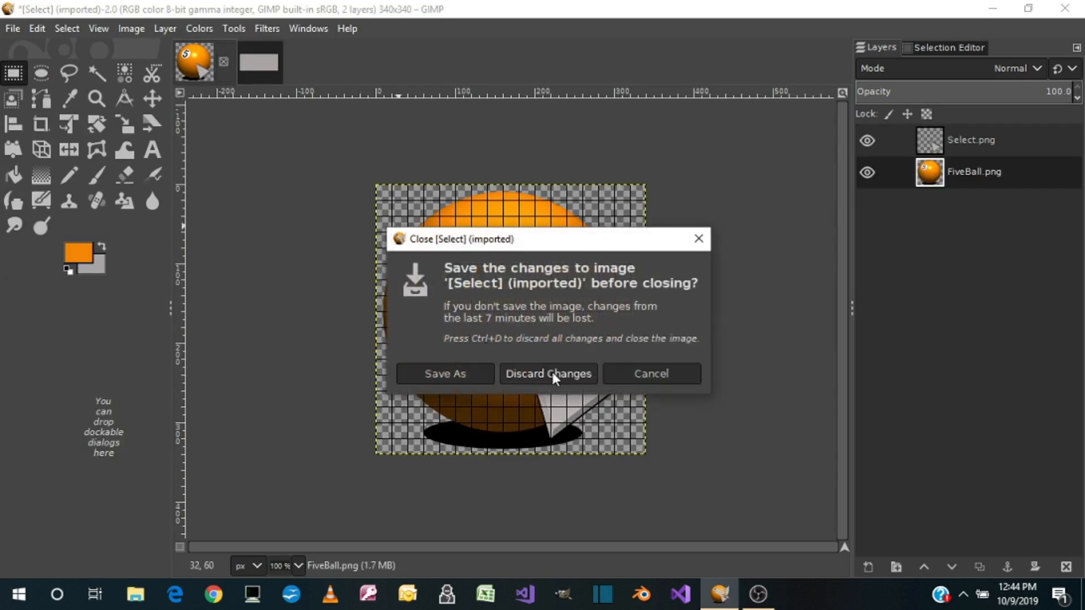
{"action": "left_click", "coordinate": [551, 373]}
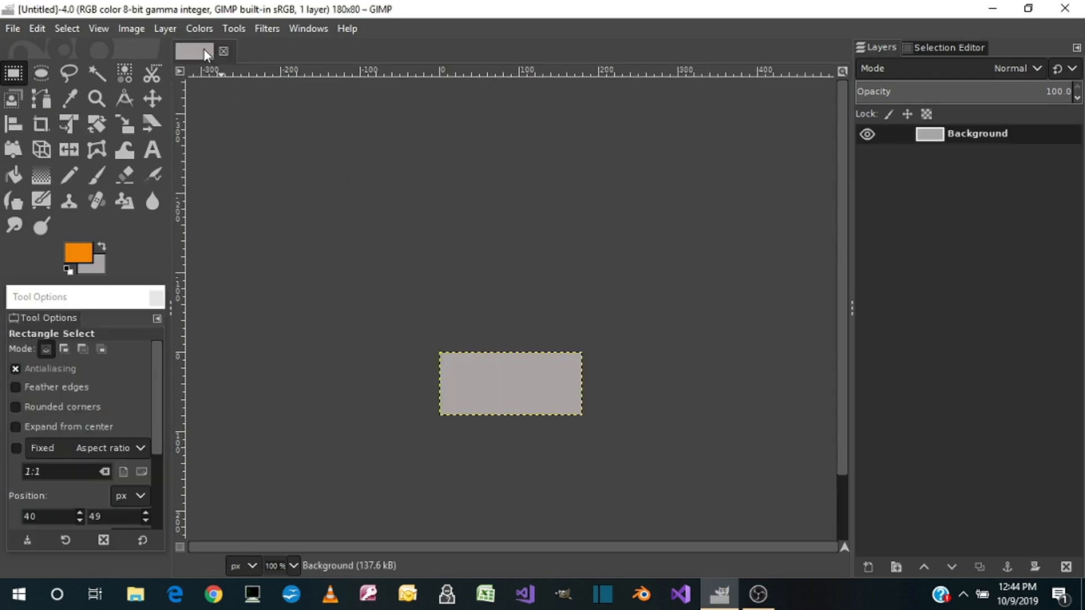
Add a 180 × 80 px transparent layer to the new image and delete the grey Background layer
{"action": "right_click", "coordinate": [956, 130]}
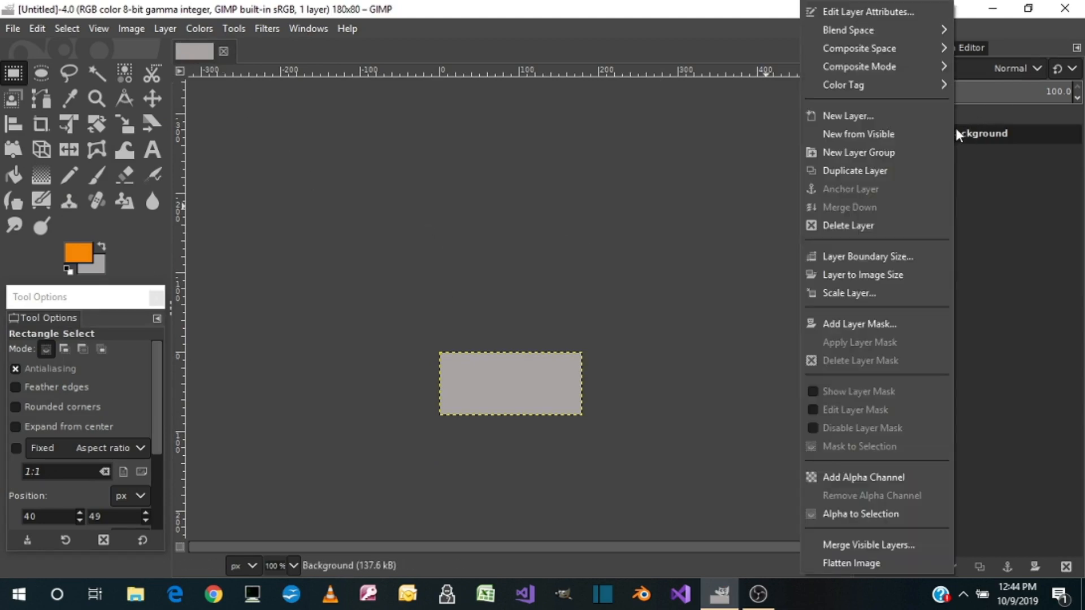
{"action": "left_click", "coordinate": [162, 27]}
{"action": "left_click", "coordinate": [164, 27]}
{"action": "left_click", "coordinate": [184, 49]}
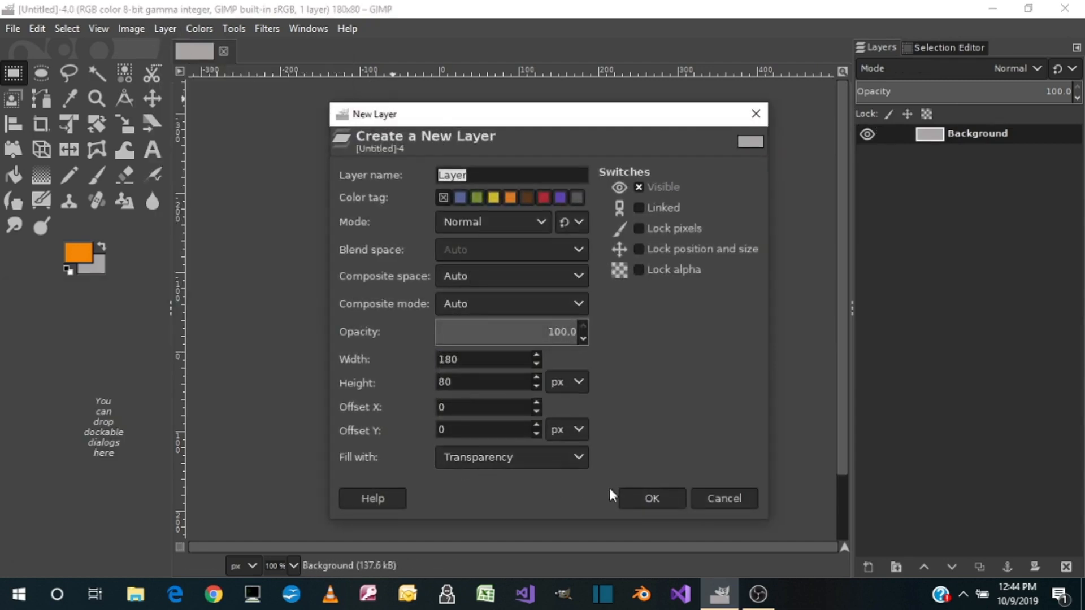
{"action": "left_click", "coordinate": [640, 500]}
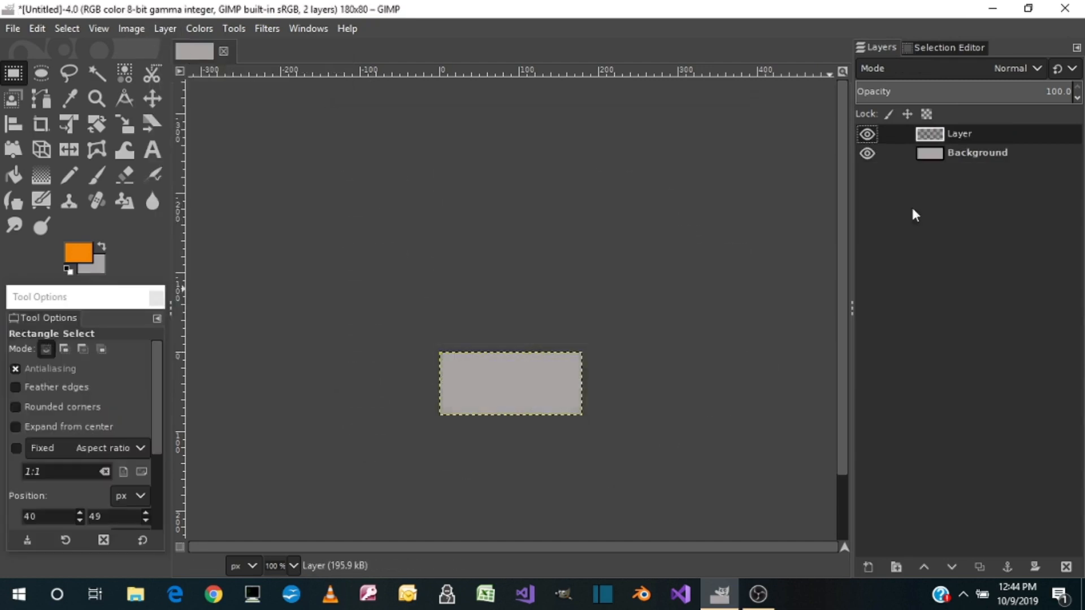
{"action": "right_click", "coordinate": [955, 155]}
{"action": "left_click", "coordinate": [859, 225]}
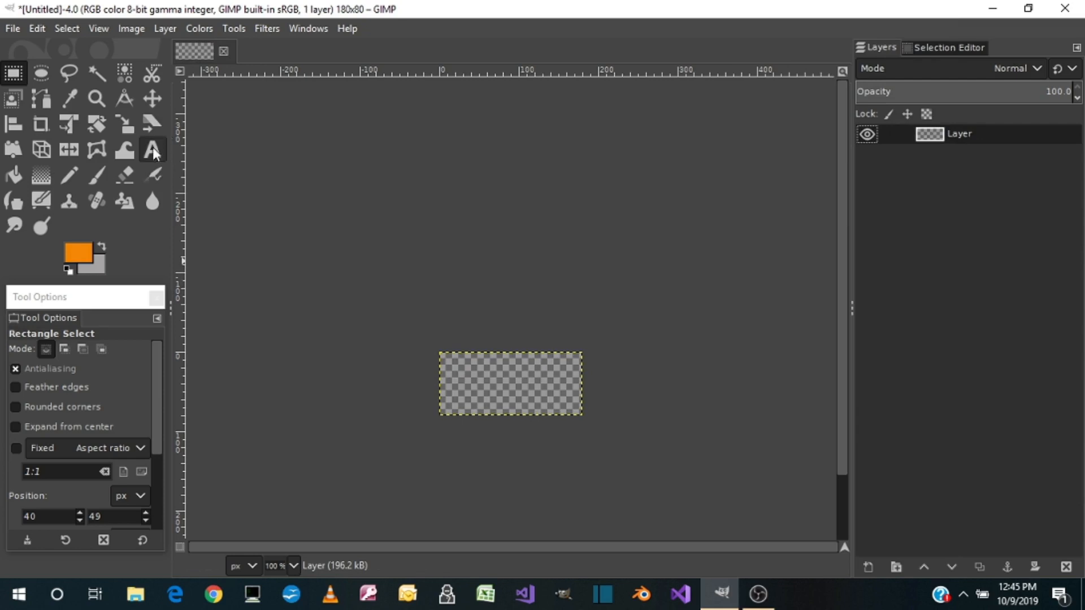
Set the foreground color to green (65d637) and the background color to black
{"action": "left_click", "coordinate": [81, 253]}
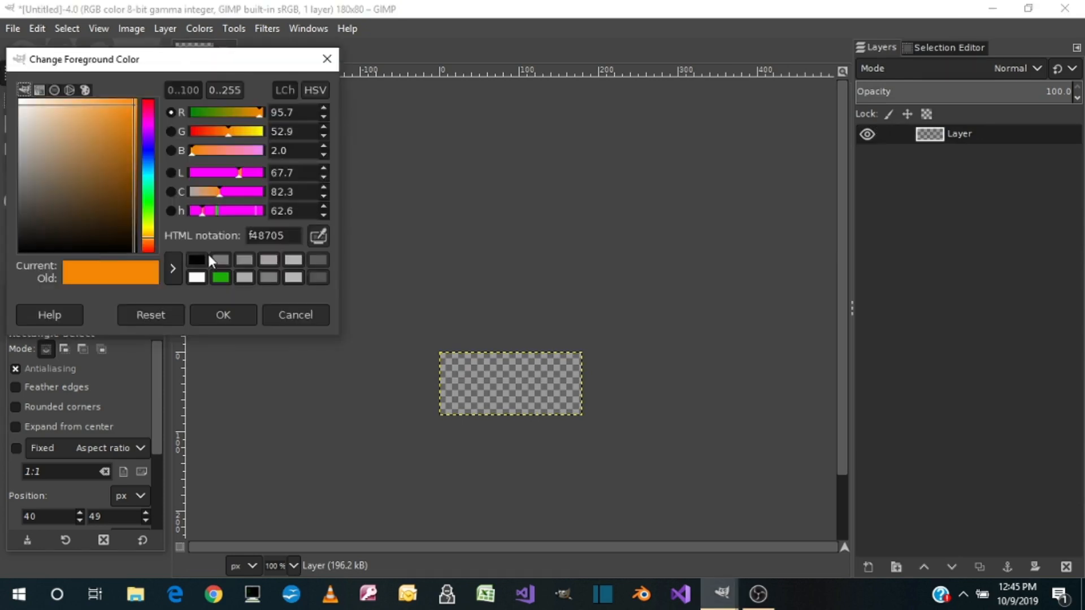
{"action": "left_click", "coordinate": [152, 208]}
{"action": "left_click_drag", "start_coordinate": [118, 123], "coordinate": [106, 123]}
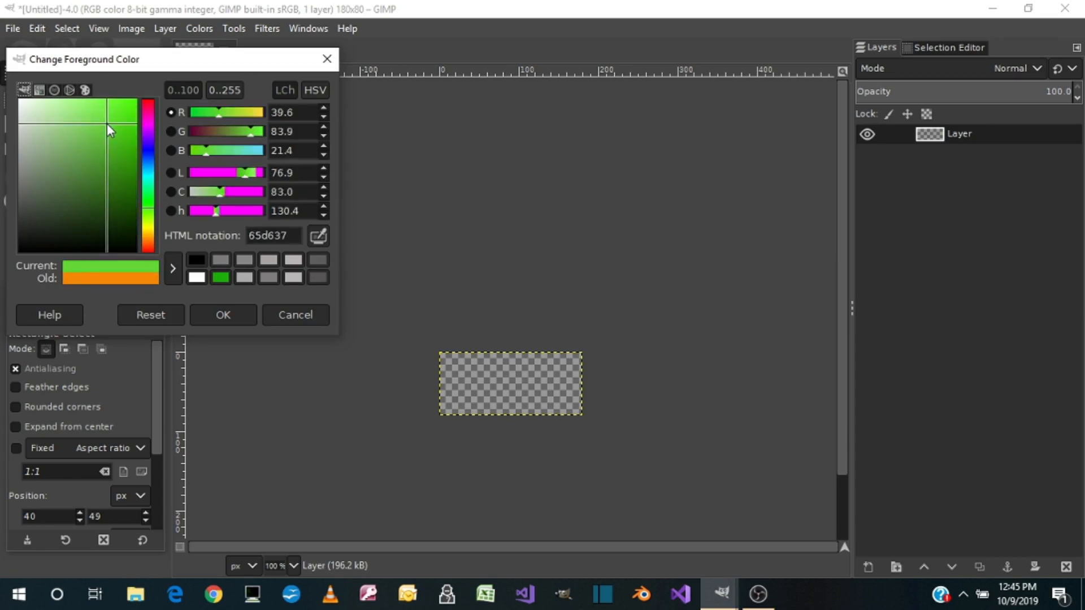
{"action": "left_click", "coordinate": [215, 308]}
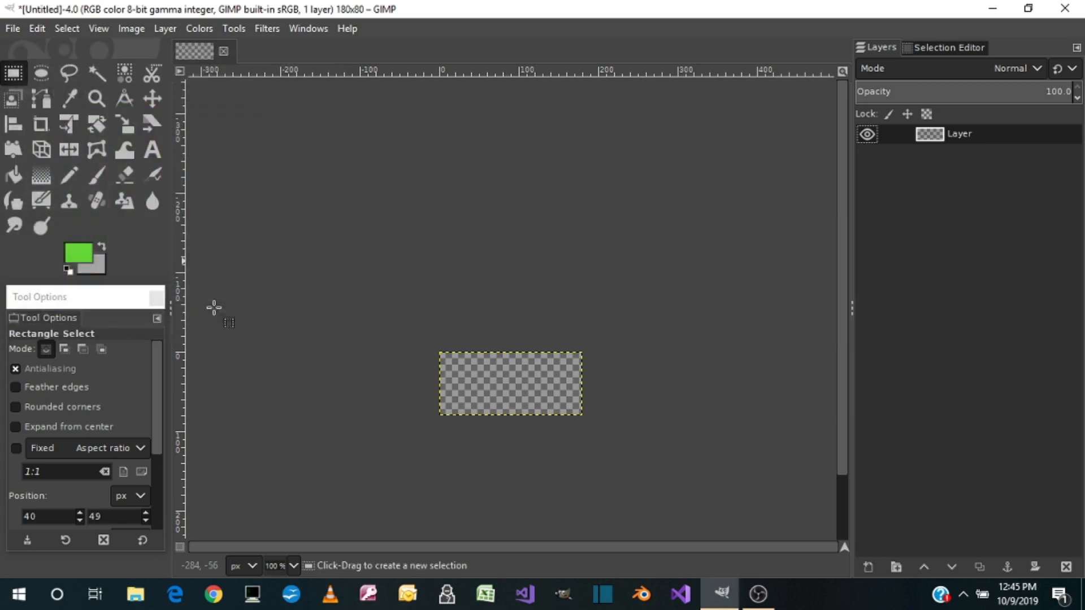
{"action": "left_click", "coordinate": [97, 263]}
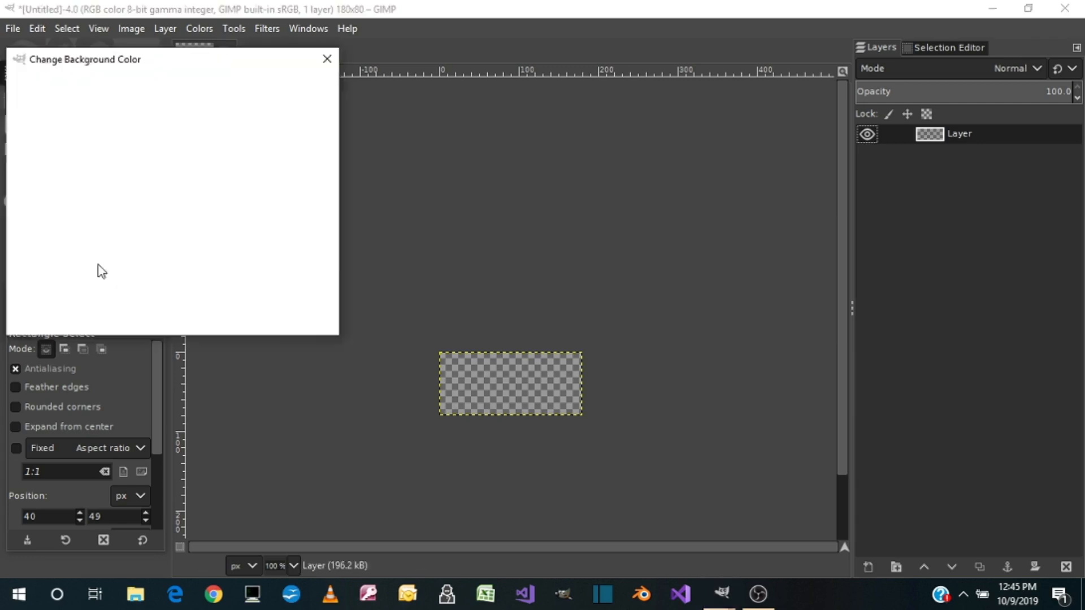
{"action": "left_click_drag", "start_coordinate": [245, 111], "coordinate": [185, 112]}
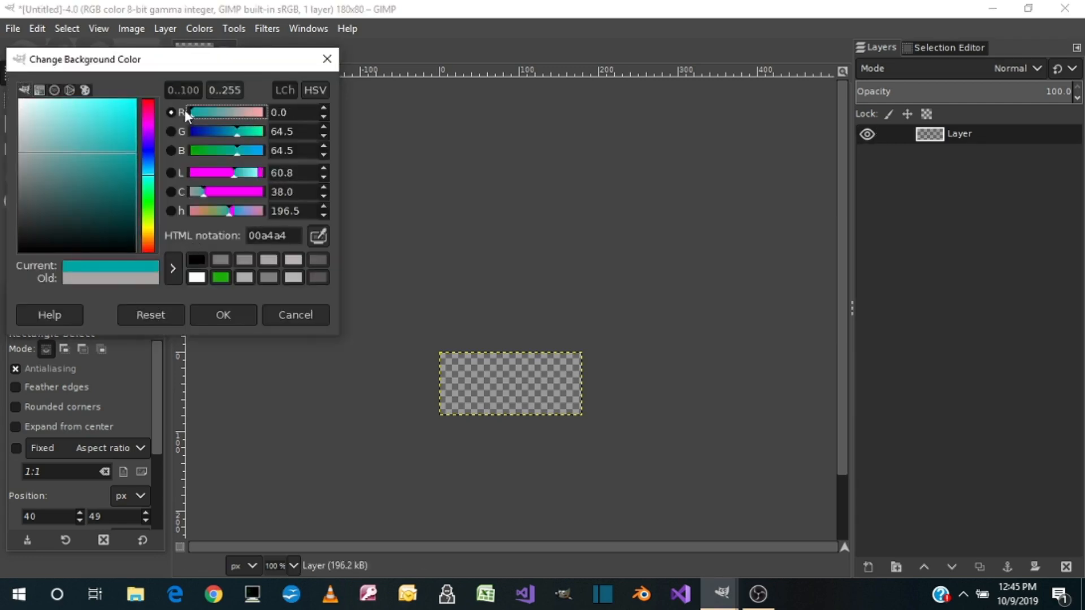
{"action": "left_click_drag", "start_coordinate": [250, 135], "coordinate": [163, 149]}
{"action": "left_click", "coordinate": [214, 317]}
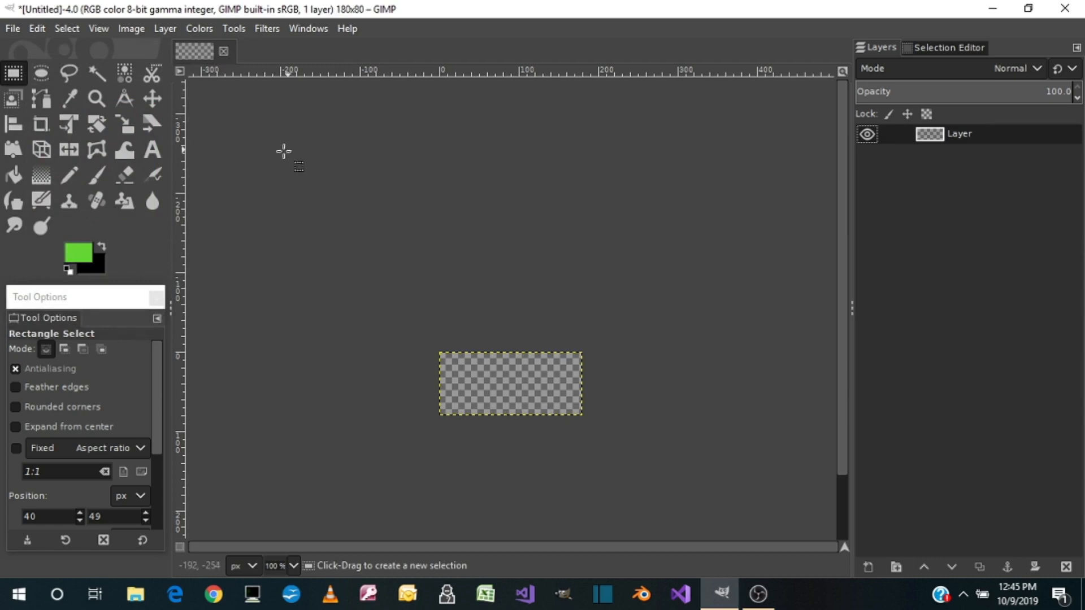
Add the green text "100" in Arial Bold at 80 px, in a centered text box spanning the whole canvas
{"action": "left_click", "coordinate": [150, 150]}
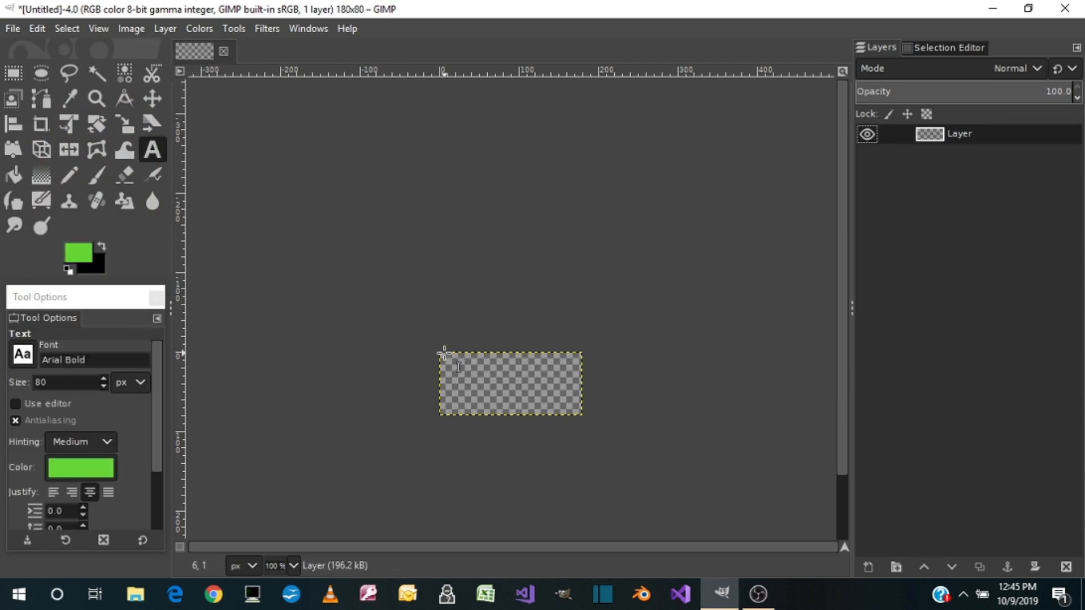
{"action": "left_click_drag", "start_coordinate": [443, 354], "coordinate": [588, 420]}
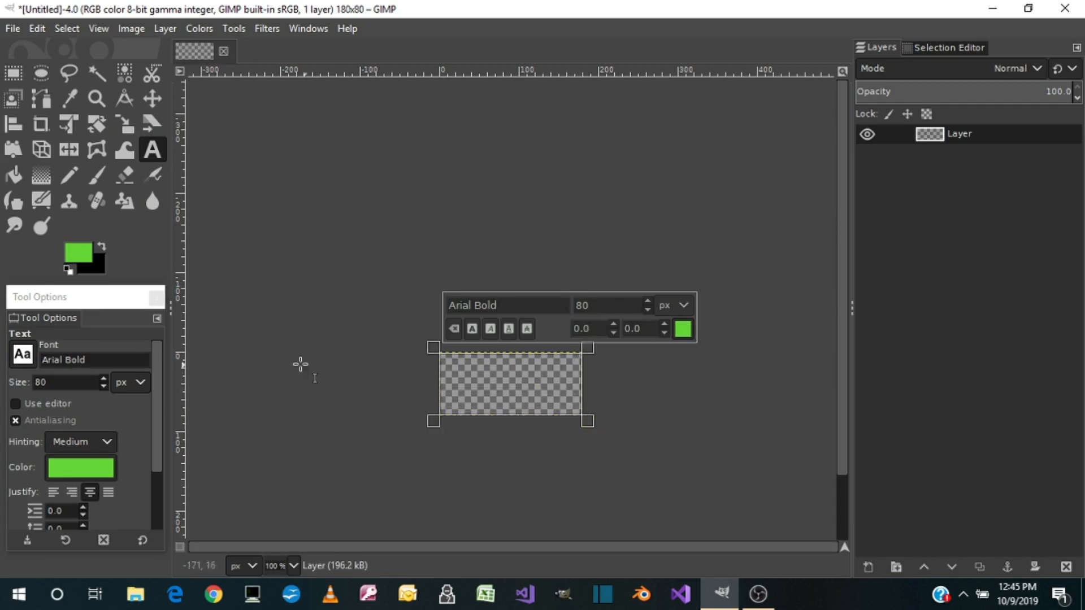
{"action": "left_click", "coordinate": [72, 377]}
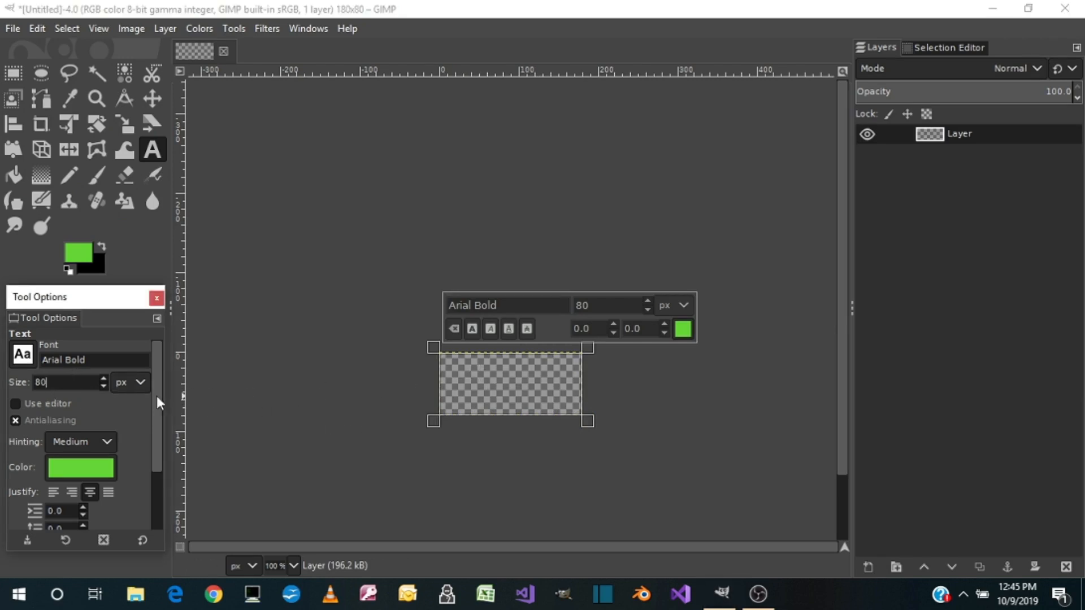
{"action": "left_click", "coordinate": [501, 395]}
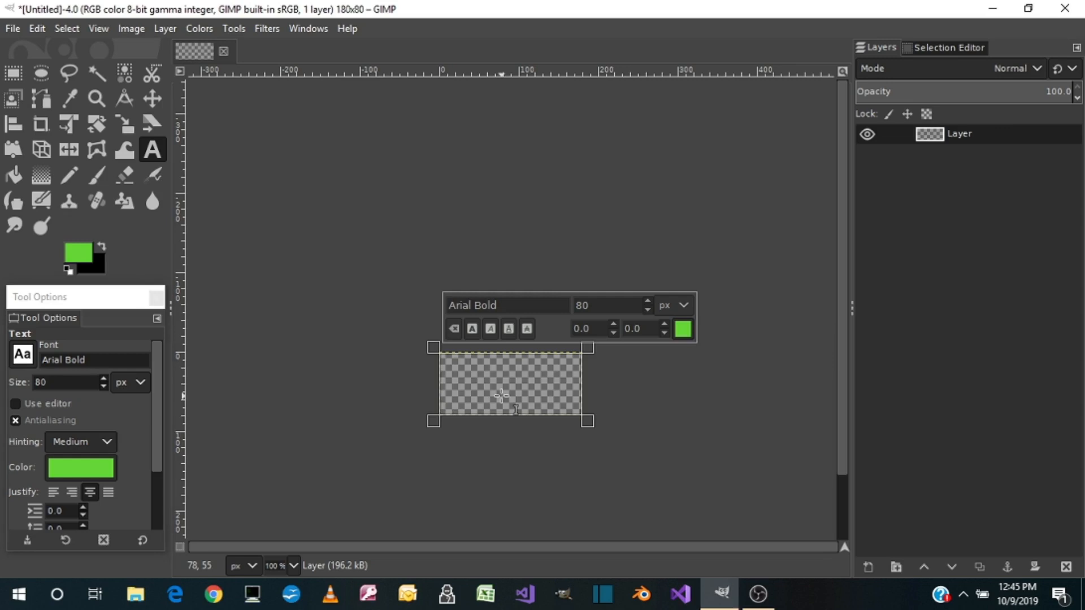
{"action": "type", "text": "100"}
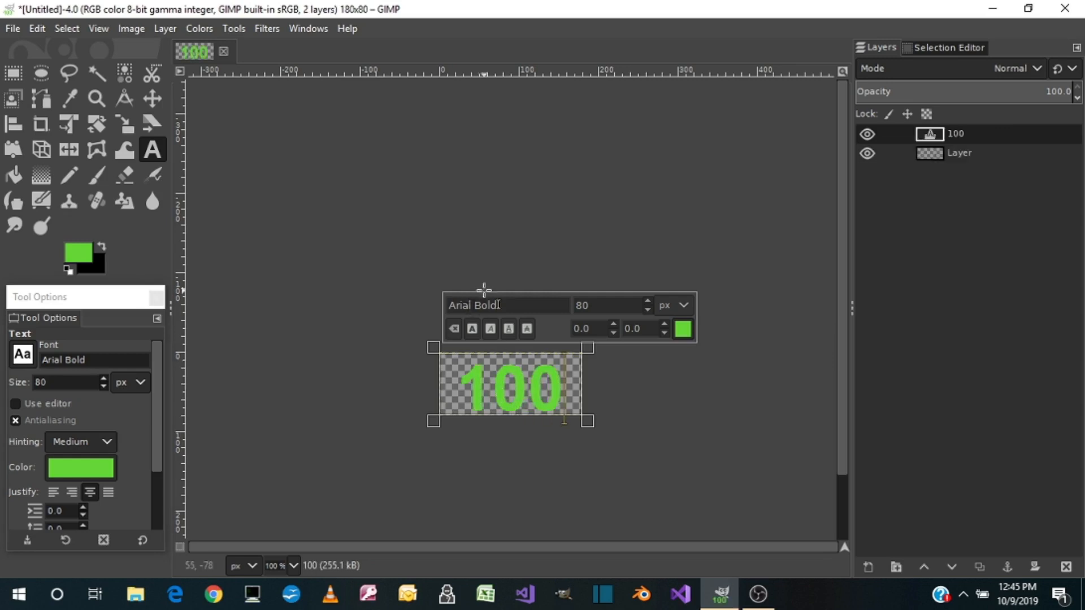
Select the shape of the 100 text from its layer's alpha and stroke the selection with a 4 px solid black line
{"action": "right_click", "coordinate": [952, 135]}
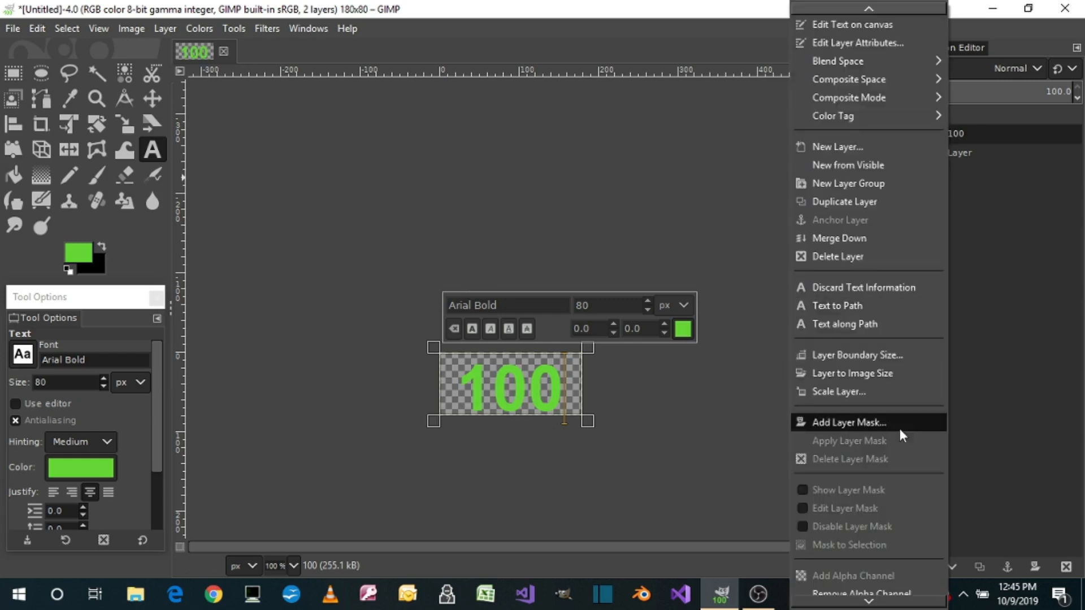
{"action": "scroll", "coordinate": [900, 429], "scroll_direction": "down", "scroll_amount": 3}
{"action": "left_click", "coordinate": [859, 543]}
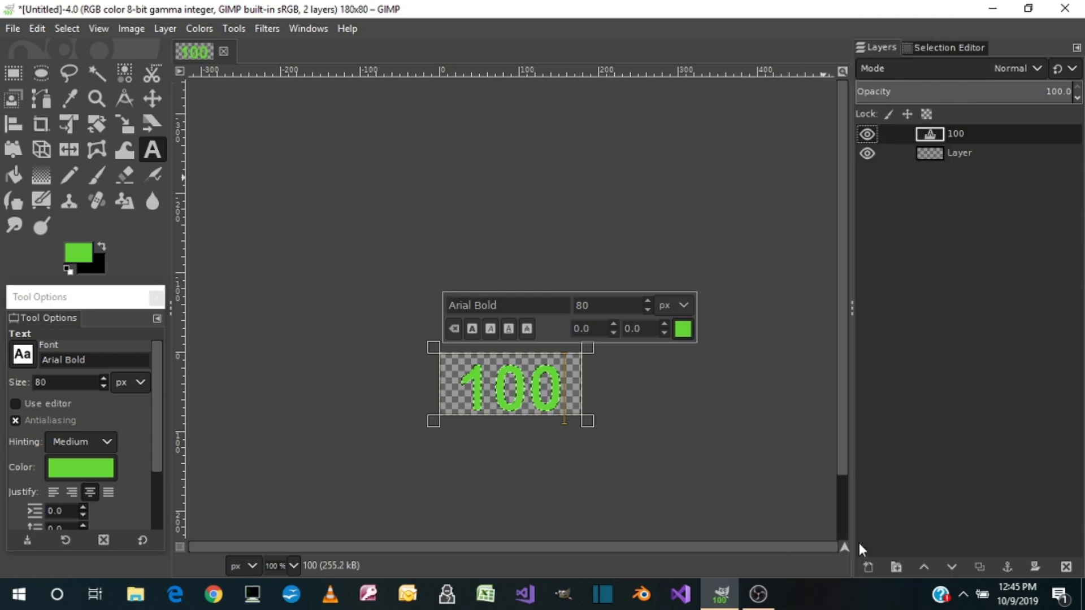
{"action": "left_click", "coordinate": [103, 247]}
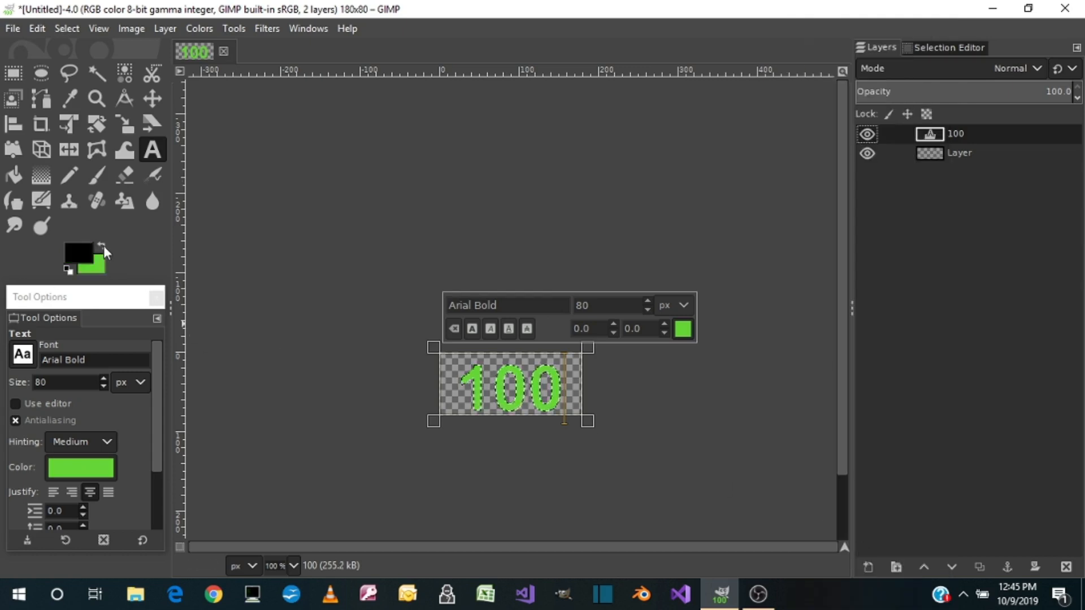
{"action": "left_click", "coordinate": [41, 27]}
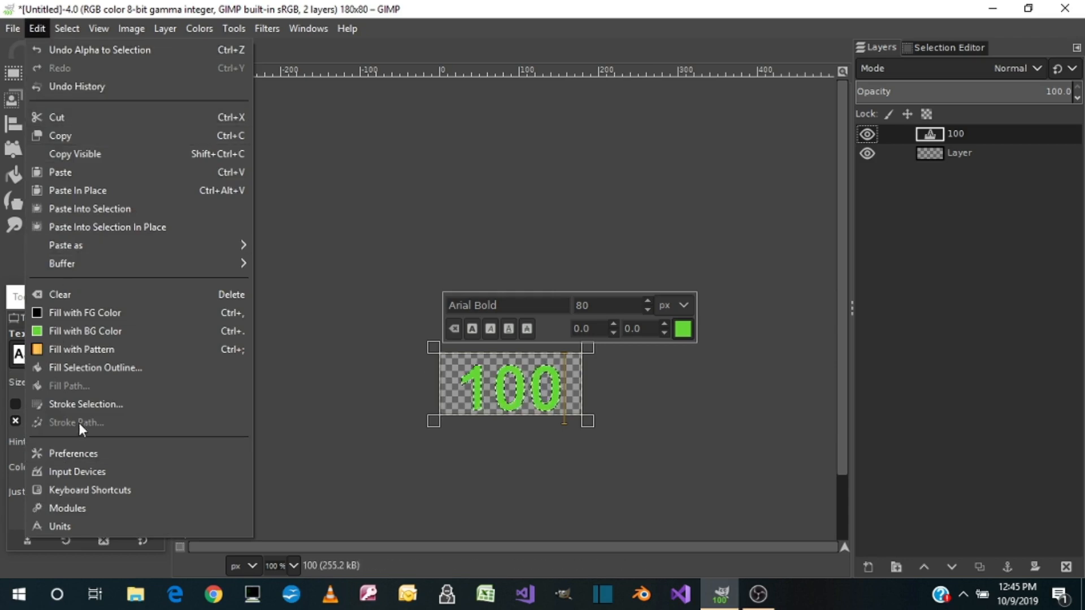
{"action": "left_click", "coordinate": [81, 405]}
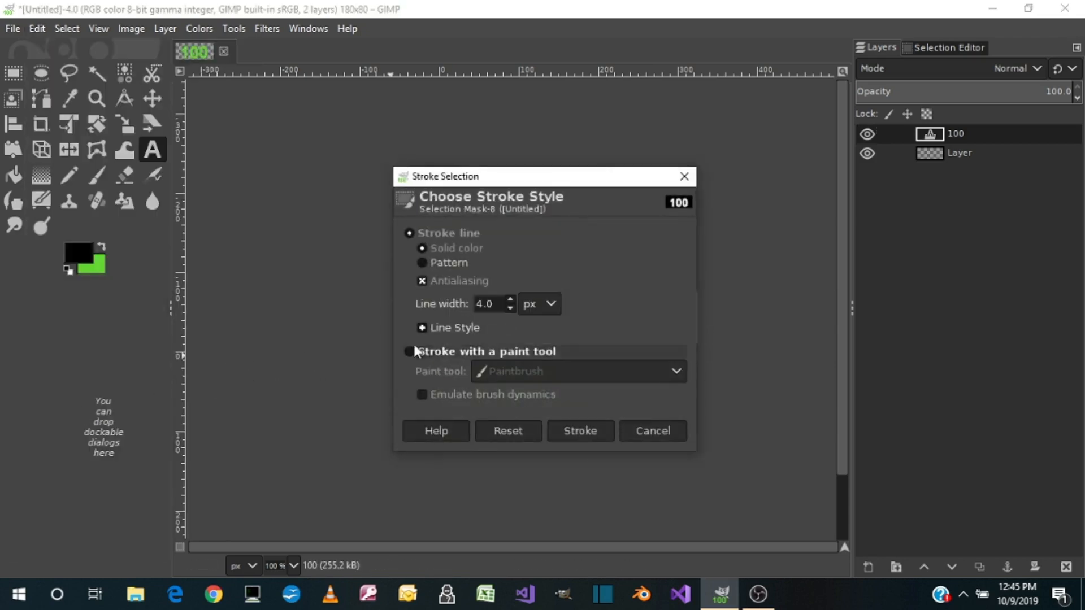
{"action": "left_click", "coordinate": [581, 433]}
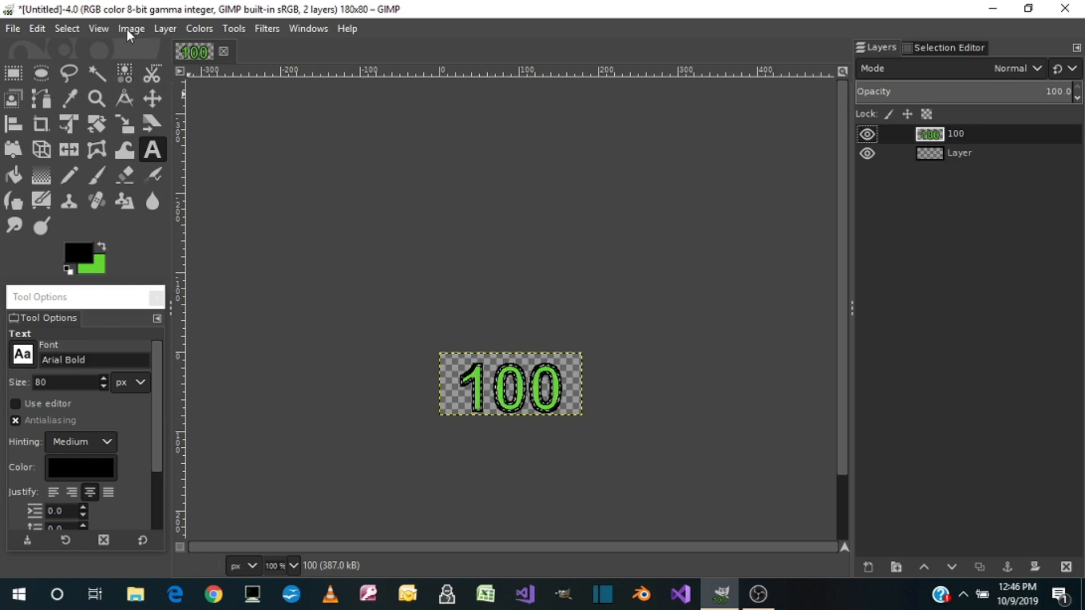
Crop the 100 layer to its content and center it horizontally and vertically with the Align tool
{"action": "left_click", "coordinate": [162, 28]}
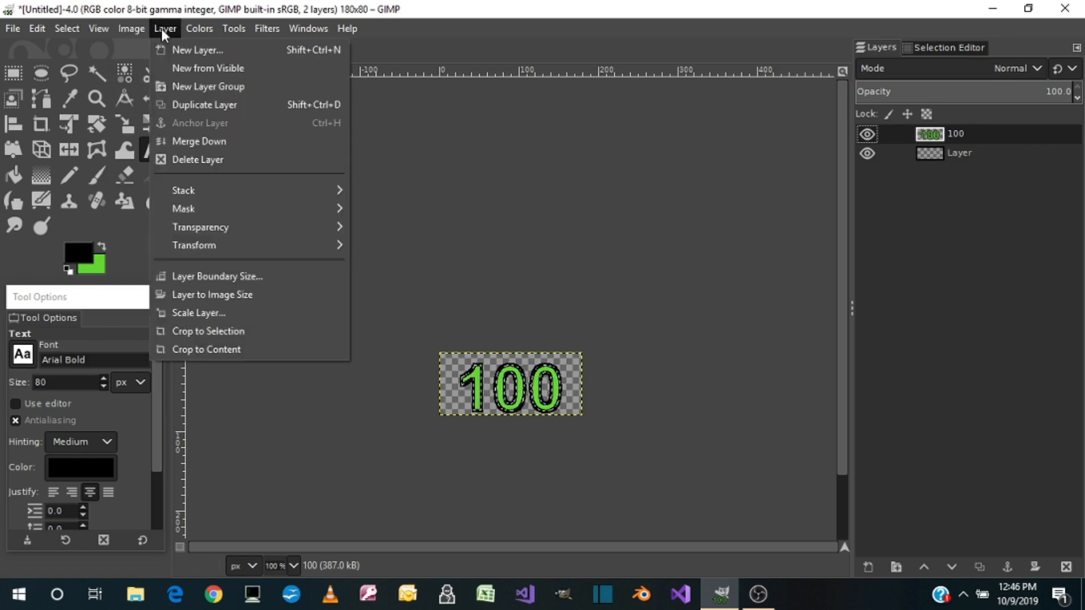
{"action": "left_click", "coordinate": [203, 350]}
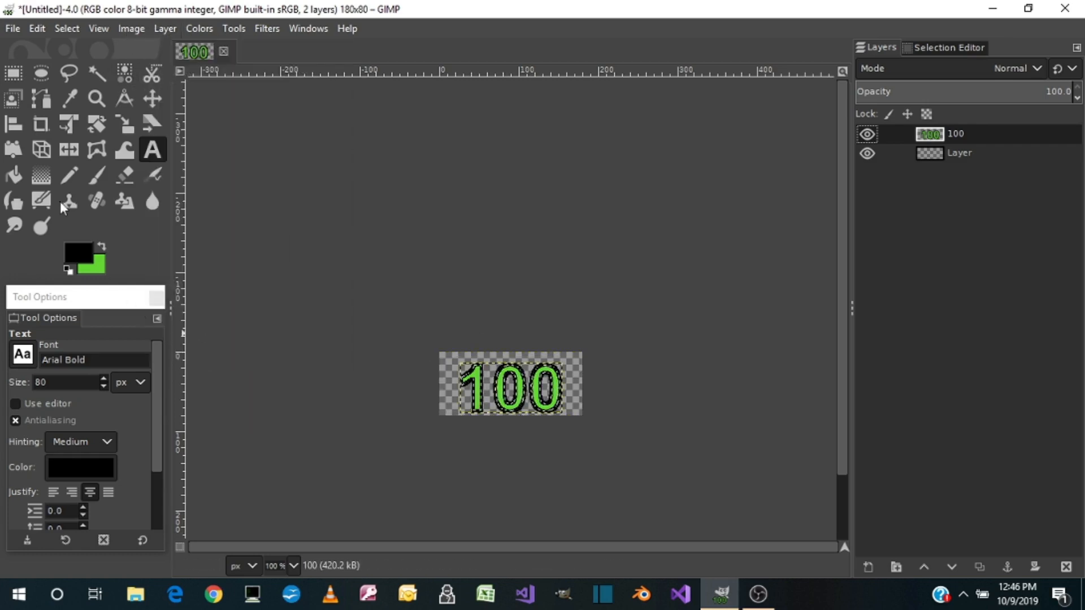
{"action": "left_click", "coordinate": [21, 124]}
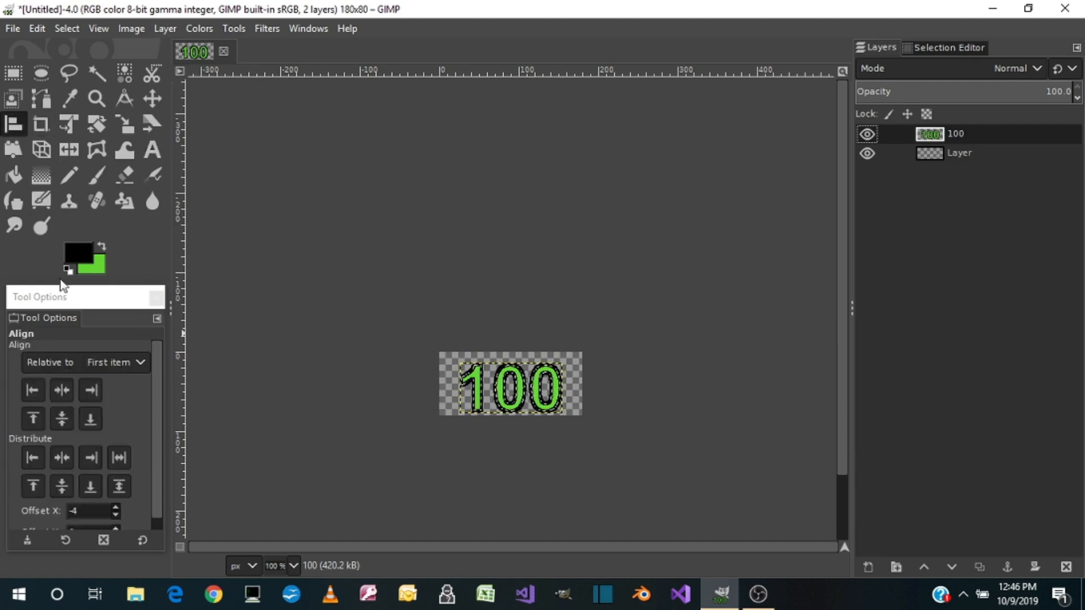
{"action": "left_click", "coordinate": [62, 386]}
{"action": "left_click", "coordinate": [529, 396]}
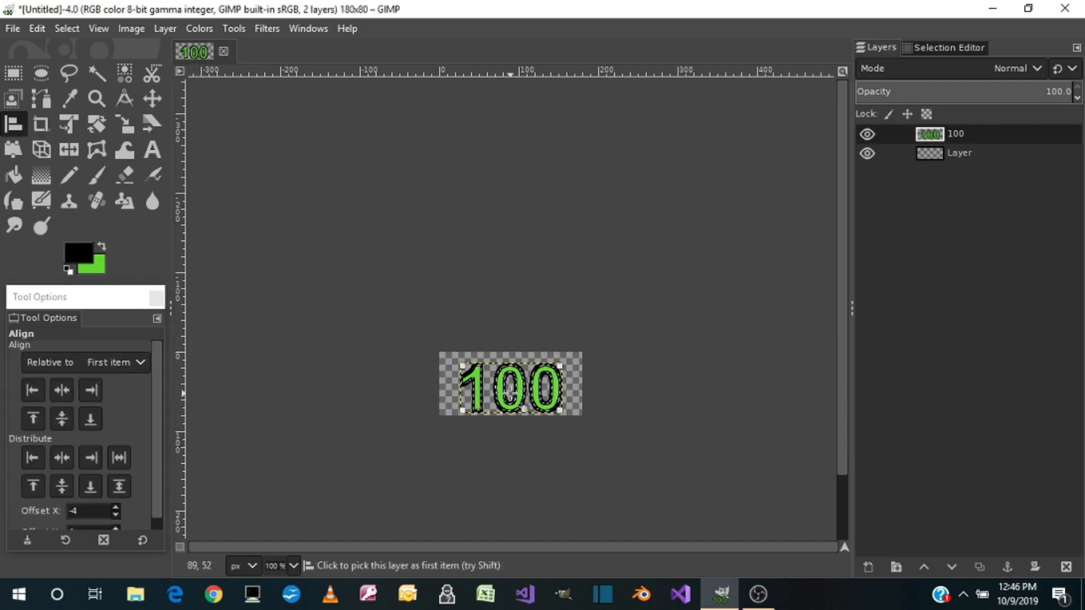
{"action": "left_click", "coordinate": [60, 391]}
{"action": "left_click", "coordinate": [61, 418]}
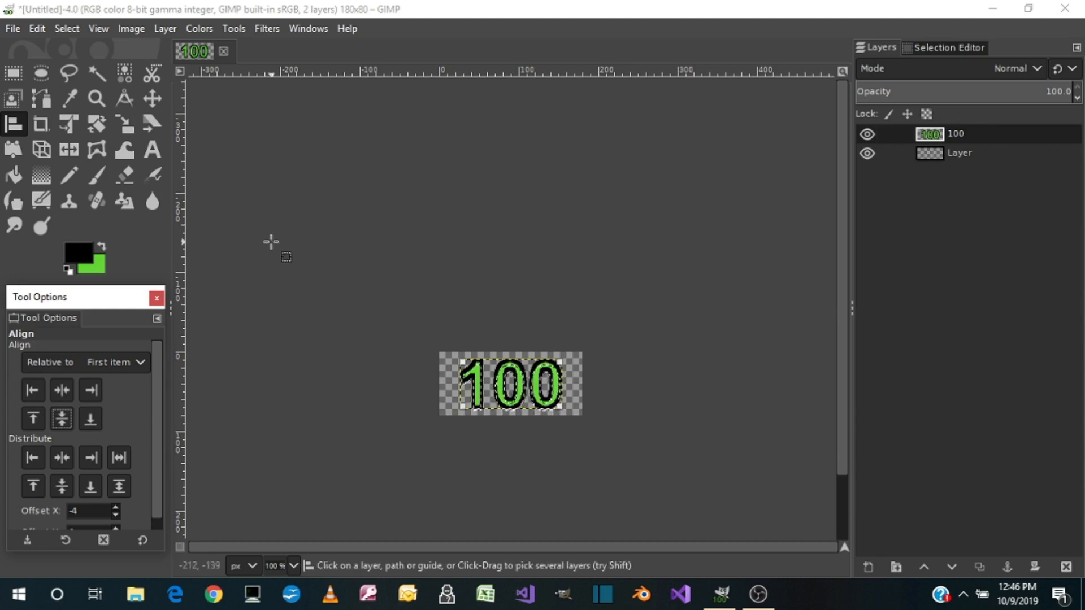
Export the image as P100.png to the Desktop > 11 Ball > Pictures folder with the default PNG options
{"action": "left_click", "coordinate": [11, 28]}
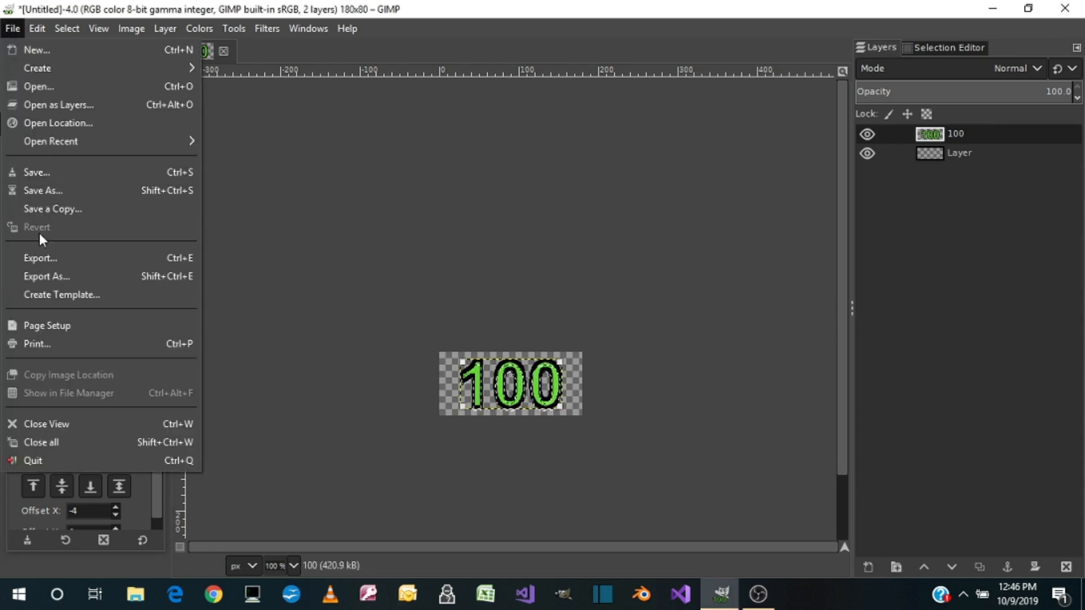
{"action": "left_click", "coordinate": [28, 275]}
{"action": "left_click", "coordinate": [54, 189]}
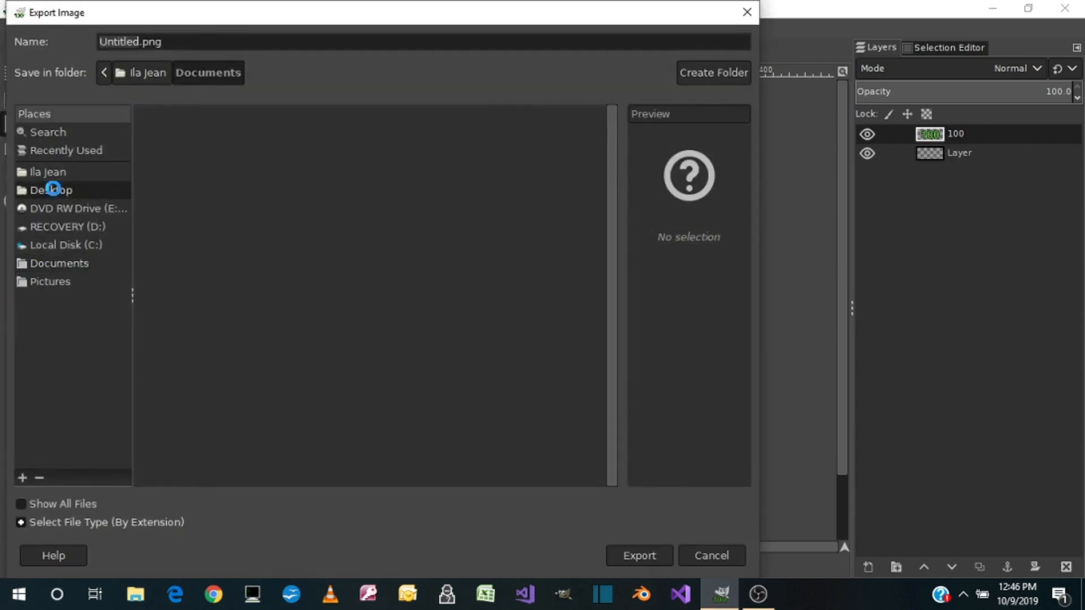
{"action": "double_click", "coordinate": [158, 137]}
{"action": "double_click", "coordinate": [169, 151]}
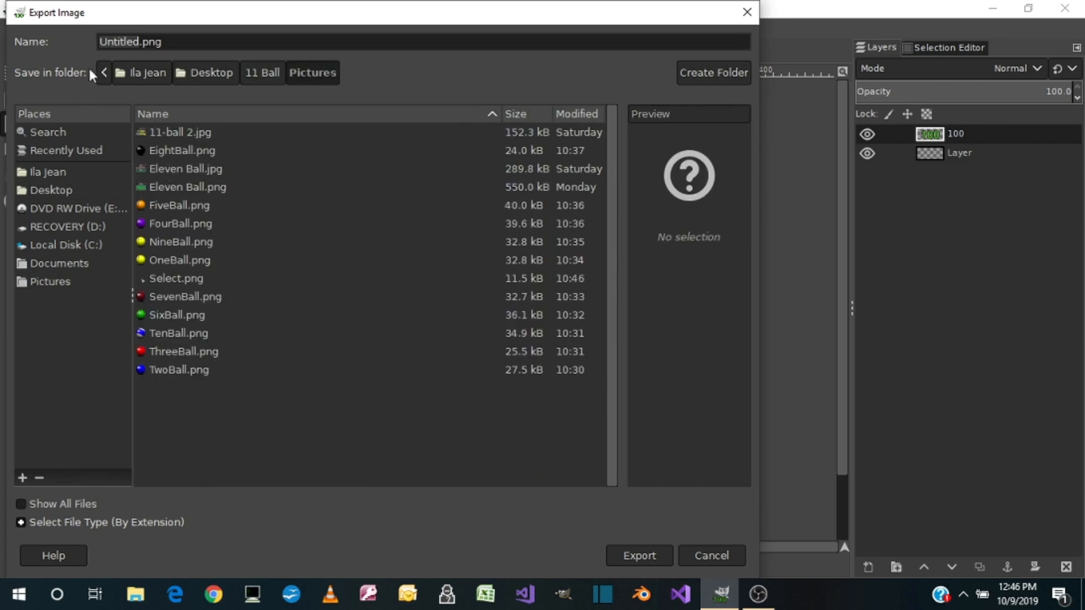
{"action": "left_click", "coordinate": [137, 41]}
{"action": "left_click", "coordinate": [130, 42]}
{"action": "double_click", "coordinate": [122, 41]}
{"action": "type", "text": "P100"}
{"action": "left_click", "coordinate": [638, 555]}
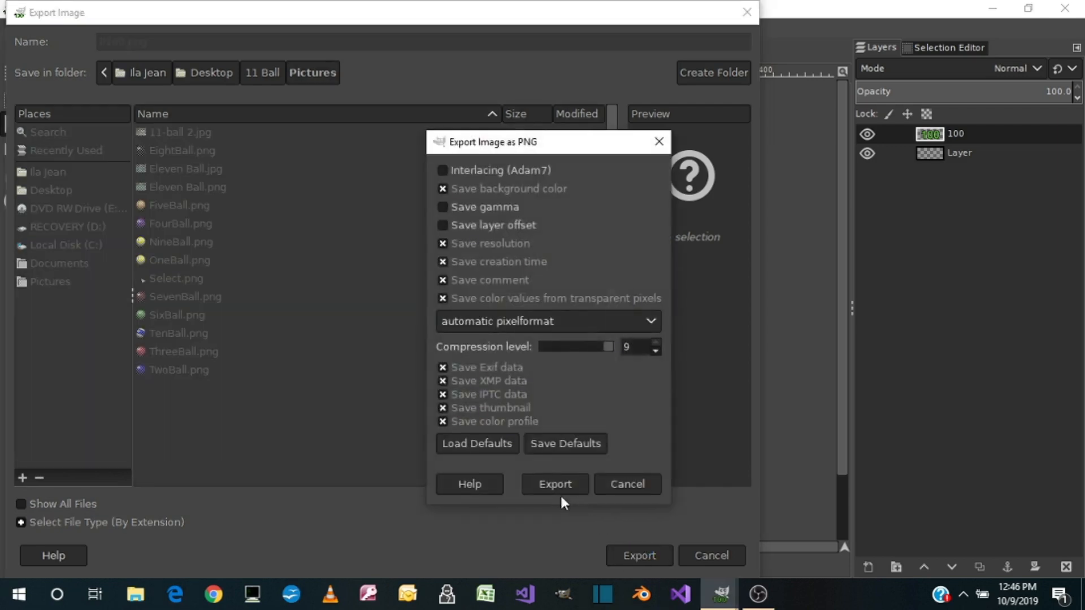
{"action": "left_click", "coordinate": [561, 483]}
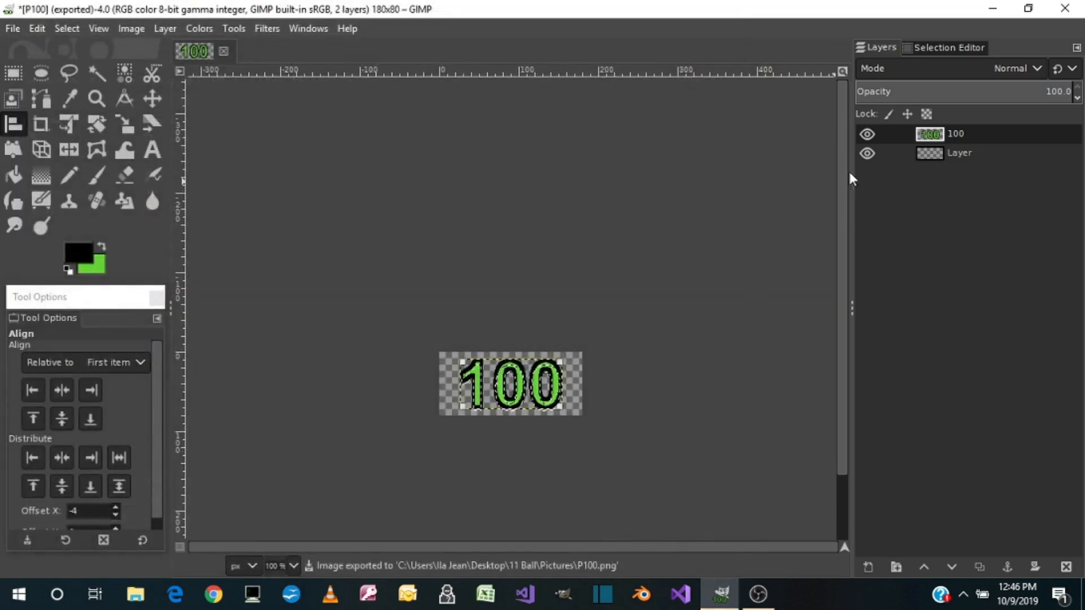
Delete the 100 layer and clear the selection
{"action": "right_click", "coordinate": [934, 136]}
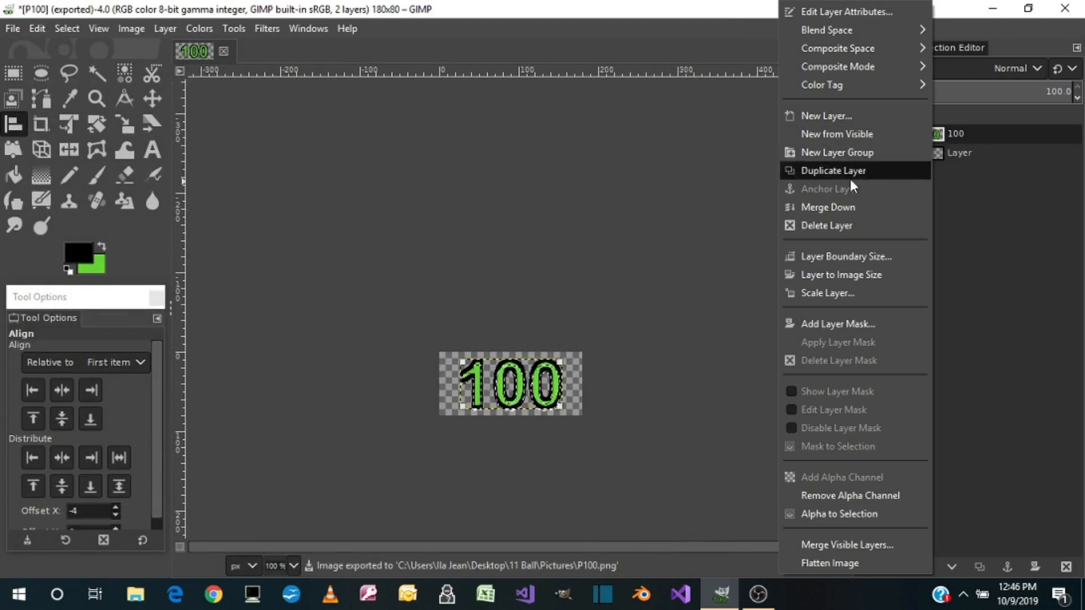
{"action": "left_click", "coordinate": [837, 227]}
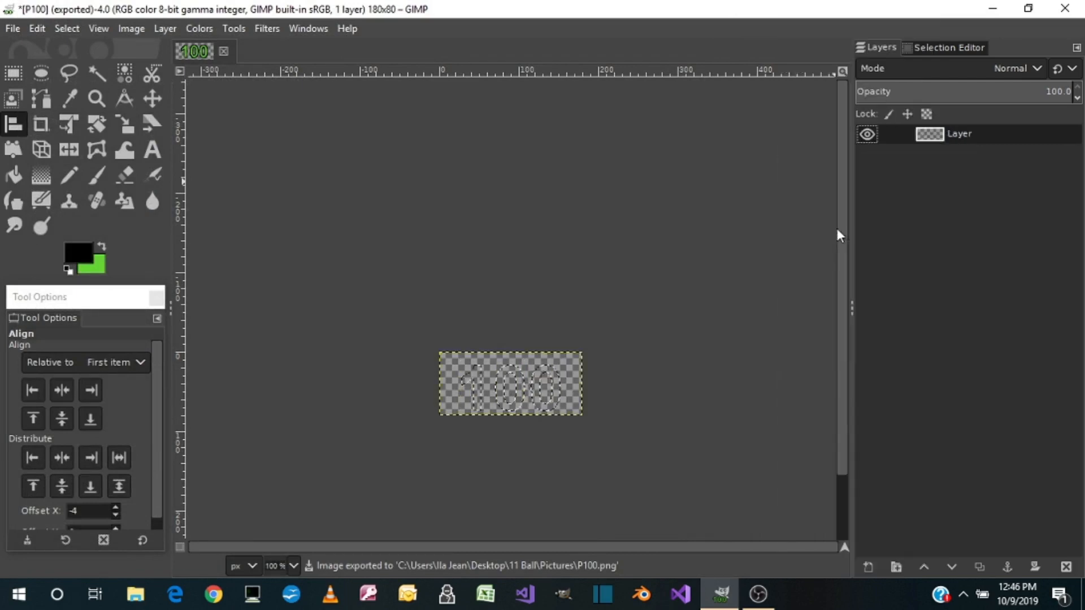
{"action": "left_click", "coordinate": [62, 28]}
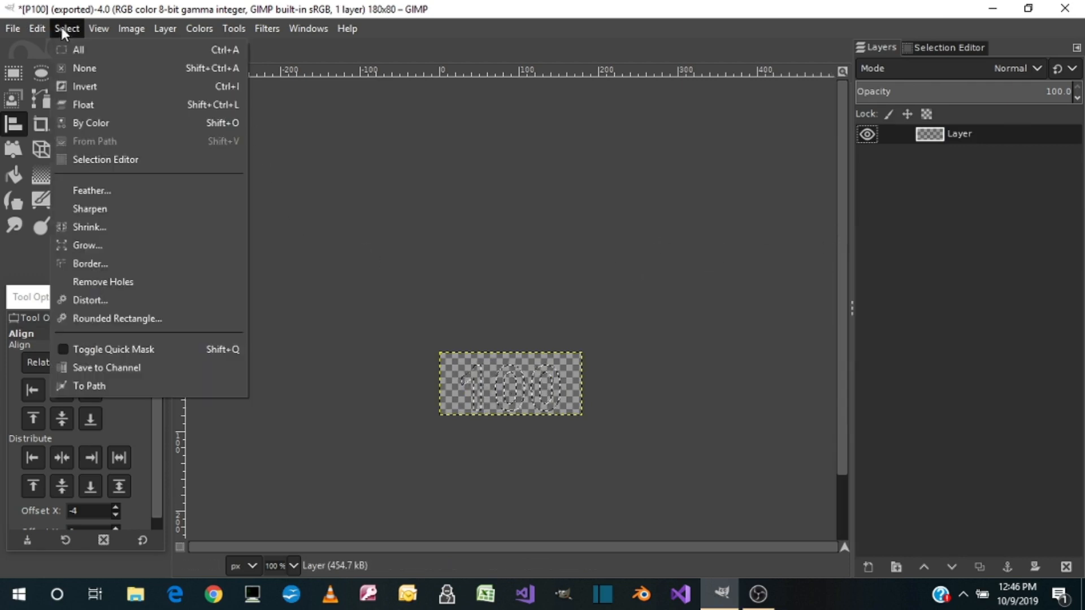
{"action": "left_click", "coordinate": [83, 69]}
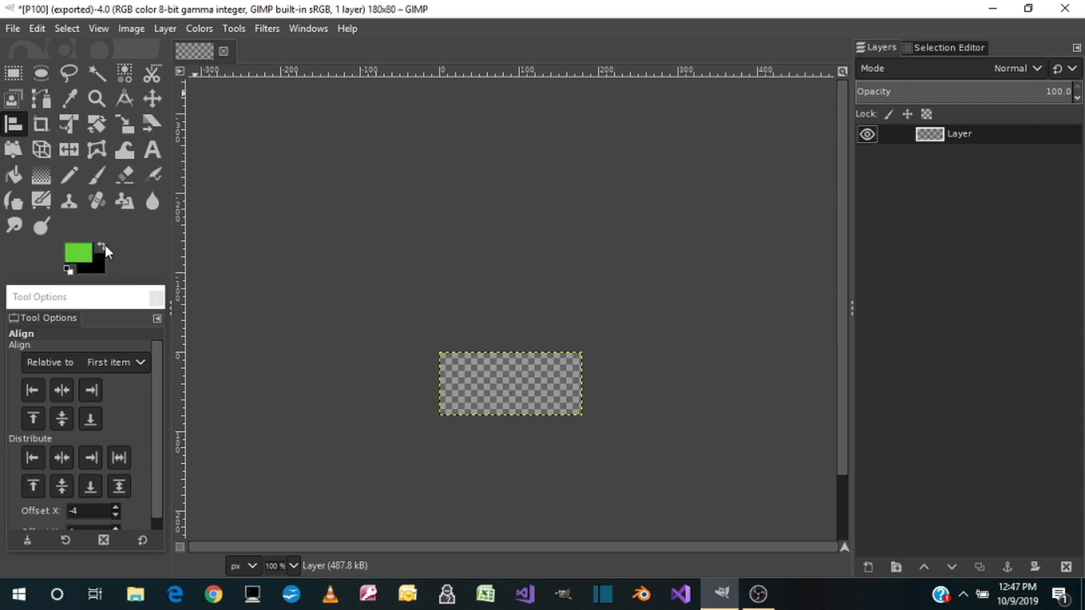
Add the green text "200" in Arial Bold at 80 px, in a centered text box spanning the whole canvas
{"action": "left_click", "coordinate": [150, 156]}
{"action": "left_click_drag", "start_coordinate": [442, 354], "coordinate": [585, 422]}
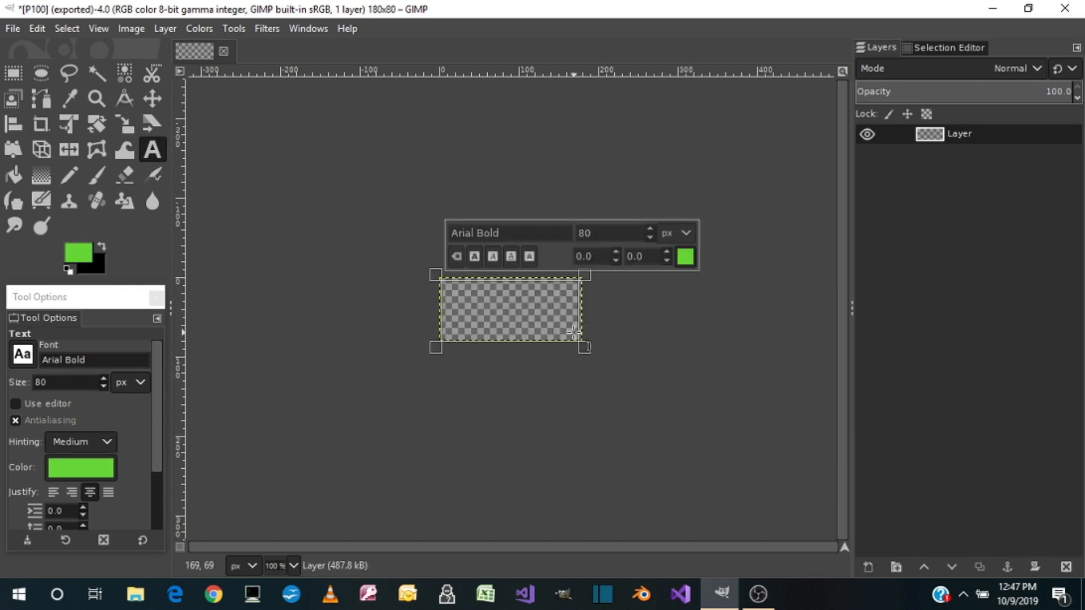
{"action": "left_click_drag", "start_coordinate": [585, 318], "coordinate": [585, 317]}
{"action": "type", "text": "200"}
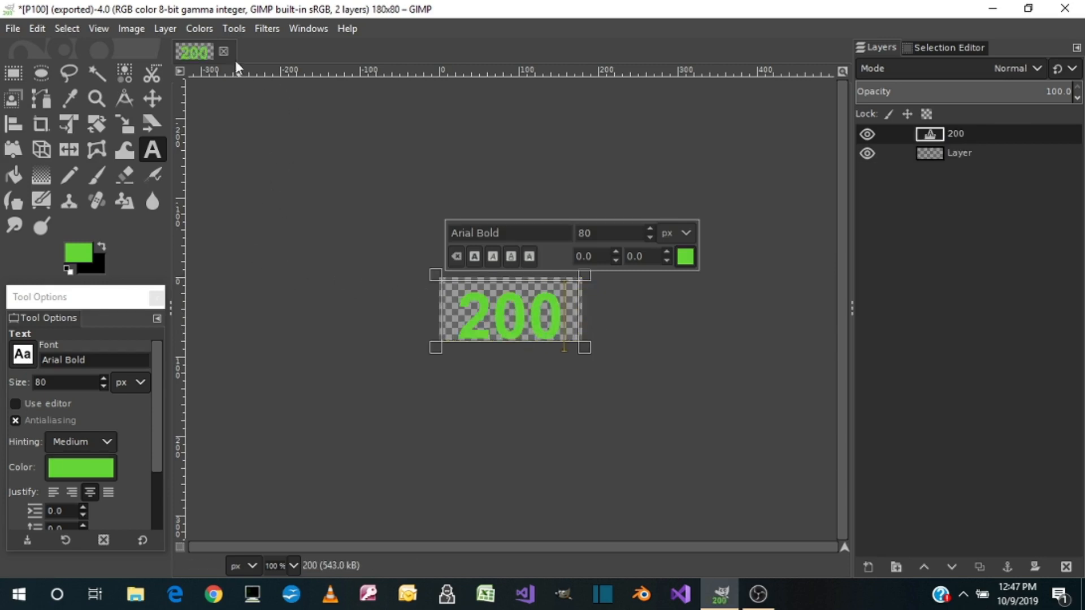
Select the shape of the 200 text from its layer's alpha and stroke the selection with a black line
{"action": "right_click", "coordinate": [952, 127]}
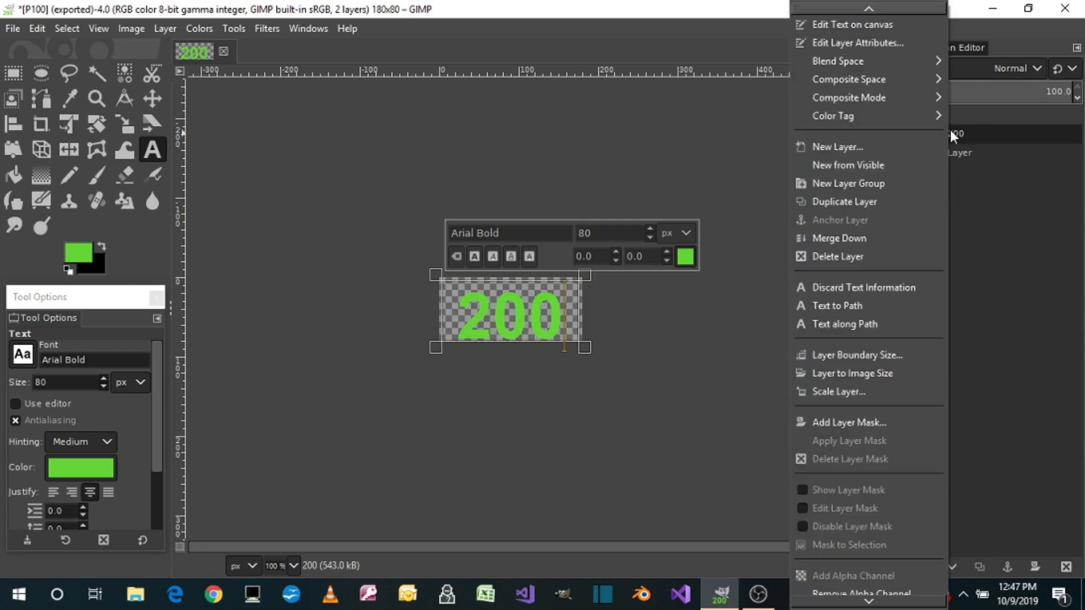
{"action": "scroll", "coordinate": [931, 499], "scroll_direction": "down", "scroll_amount": 2}
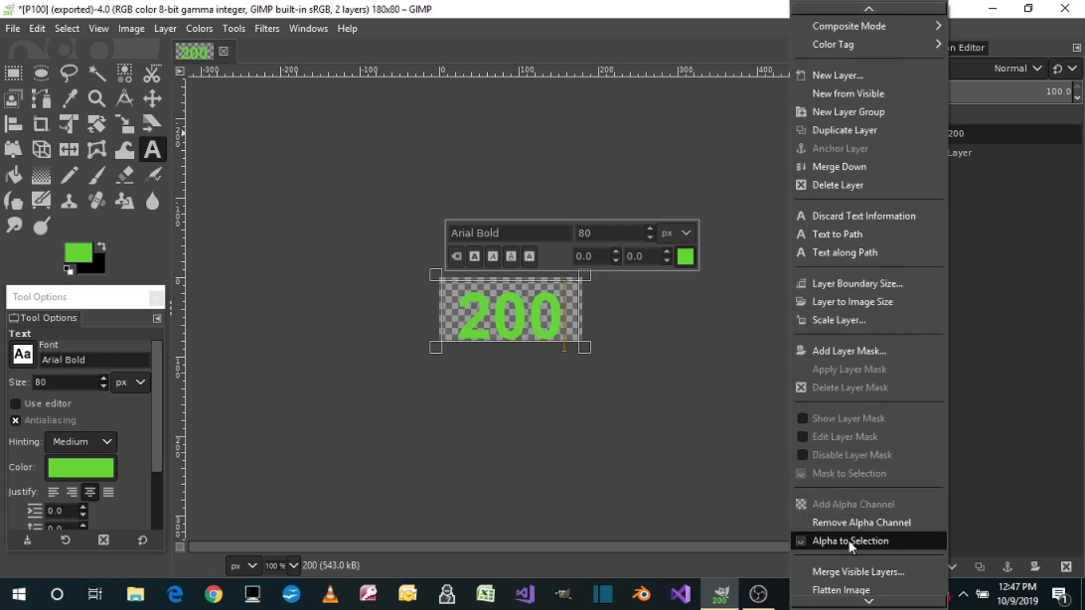
{"action": "left_click", "coordinate": [858, 540]}
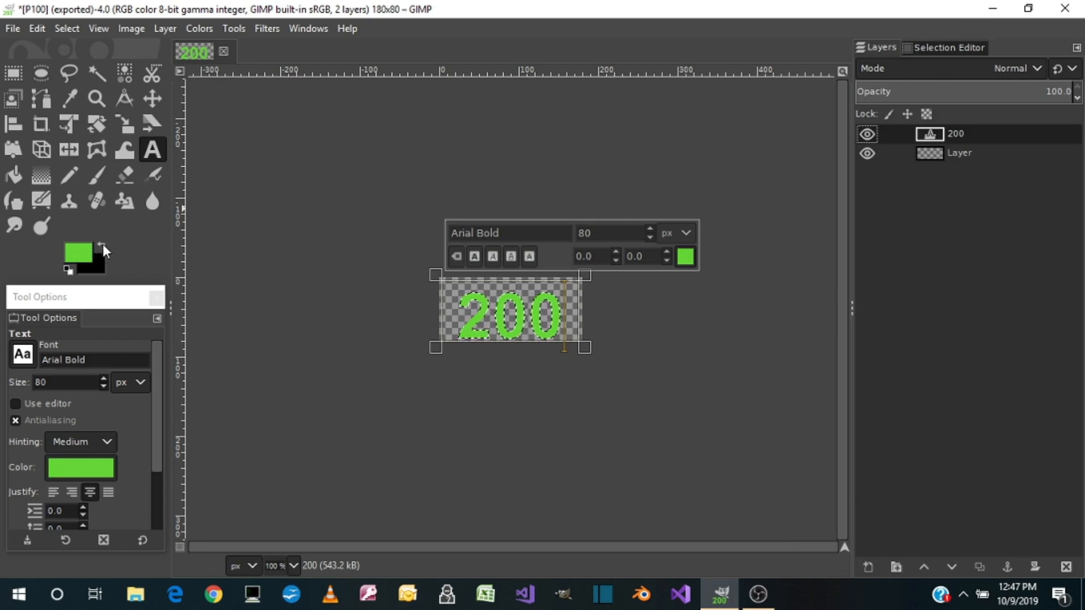
{"action": "left_click", "coordinate": [103, 247]}
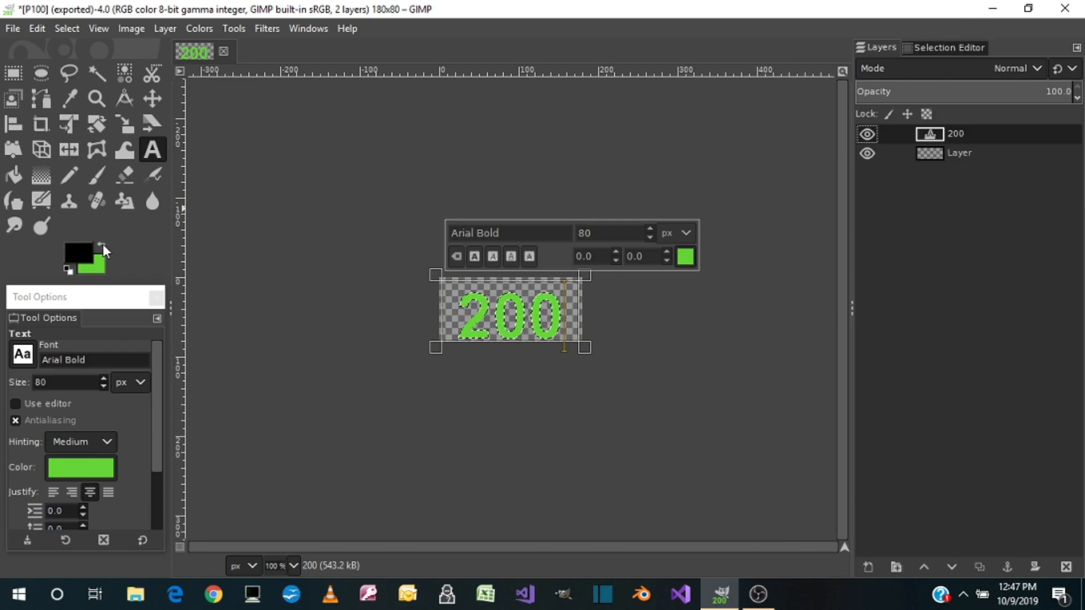
{"action": "left_click", "coordinate": [37, 29]}
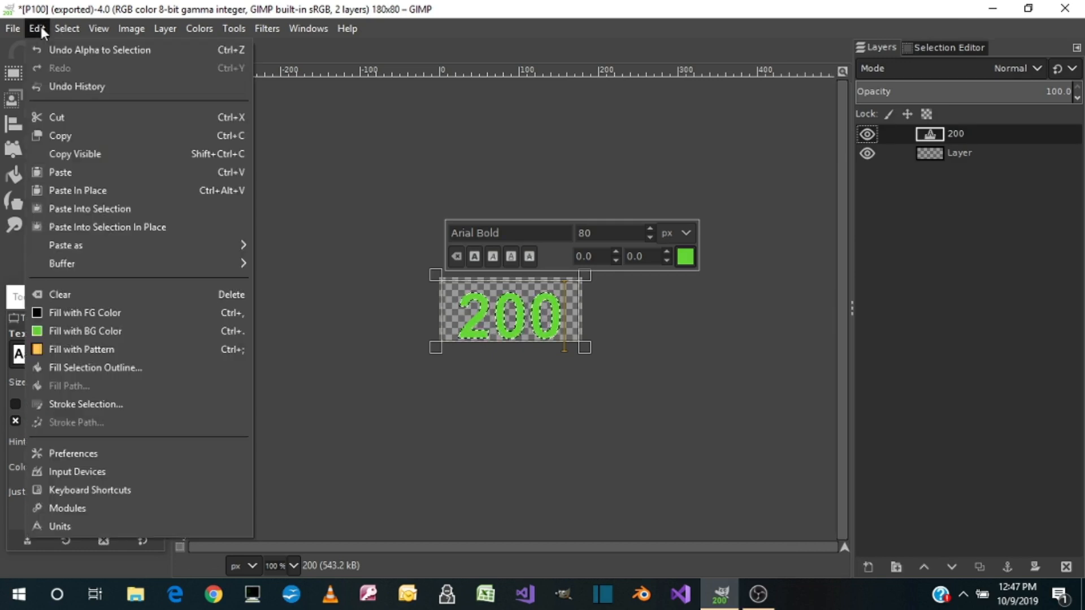
{"action": "left_click", "coordinate": [69, 399]}
{"action": "left_click", "coordinate": [574, 425]}
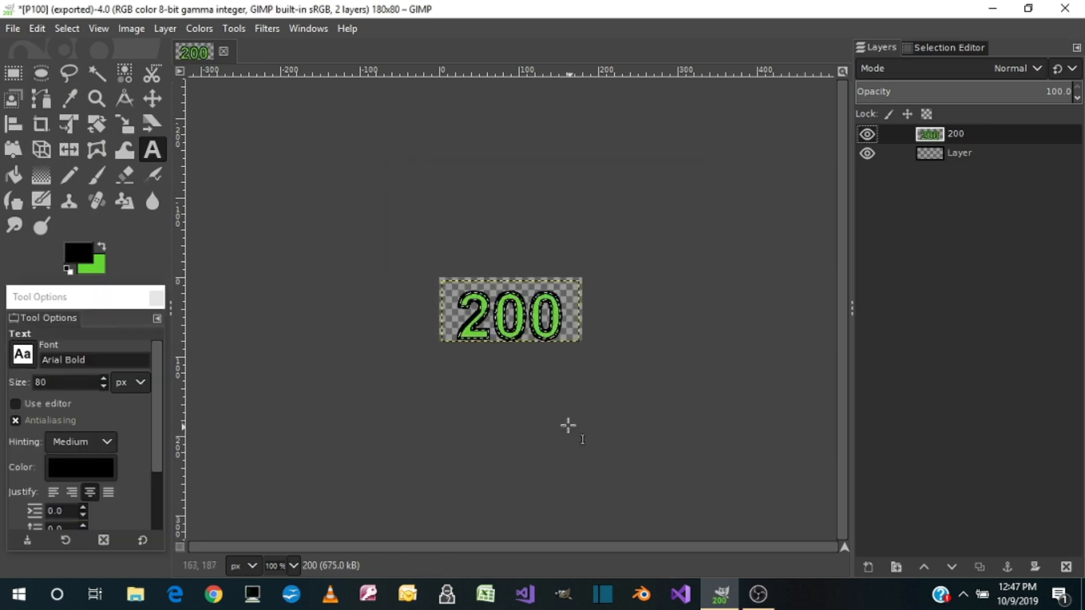
Center the uncropped 200 layer horizontally and vertically with the Align tool
{"action": "left_click", "coordinate": [14, 125]}
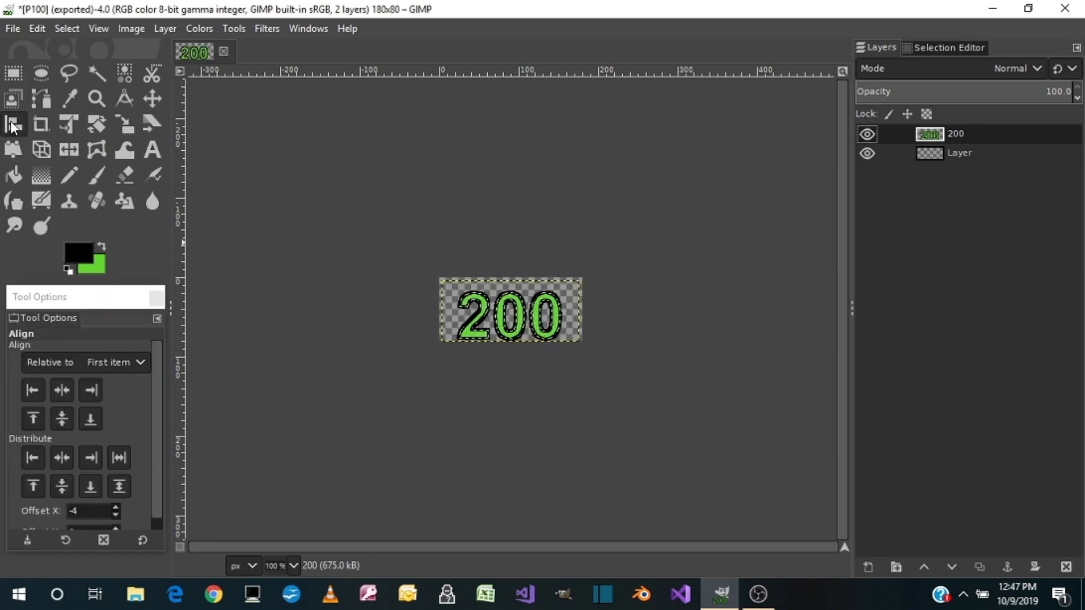
{"action": "left_click", "coordinate": [490, 317]}
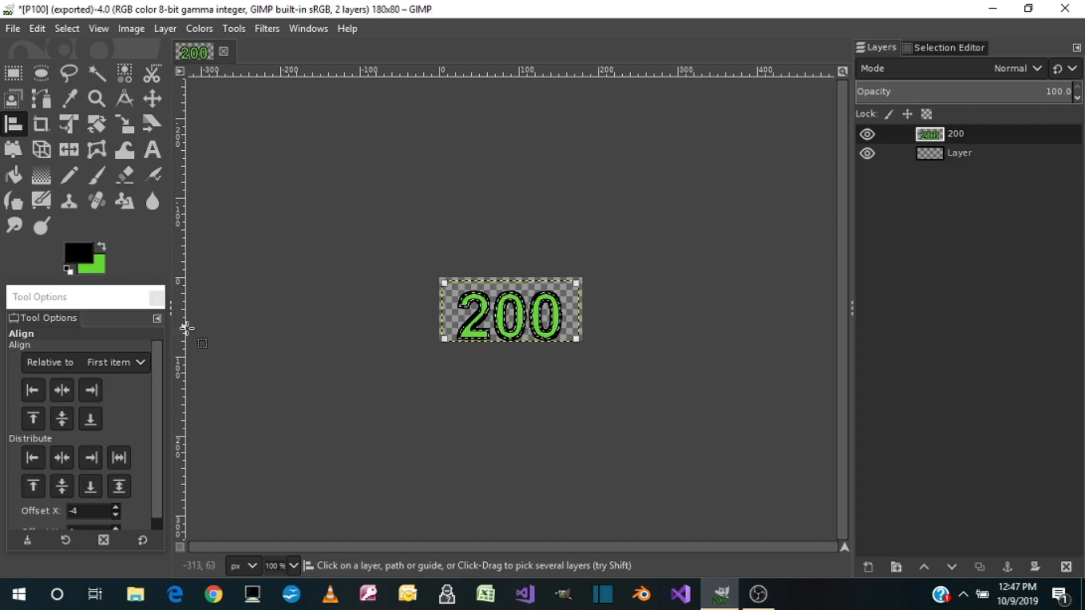
{"action": "left_click", "coordinate": [59, 390]}
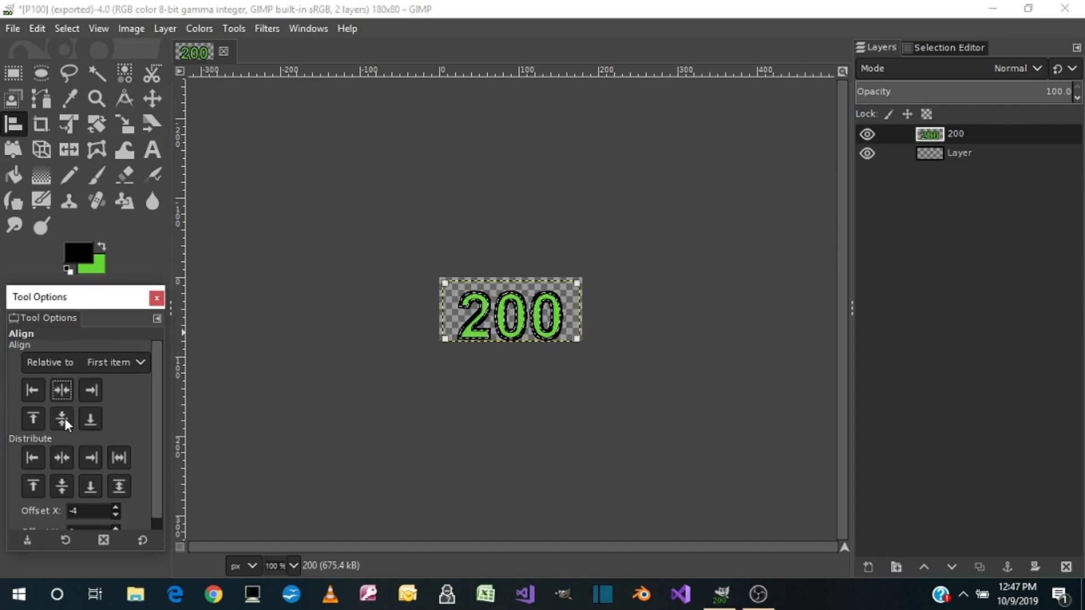
{"action": "left_click", "coordinate": [62, 419]}
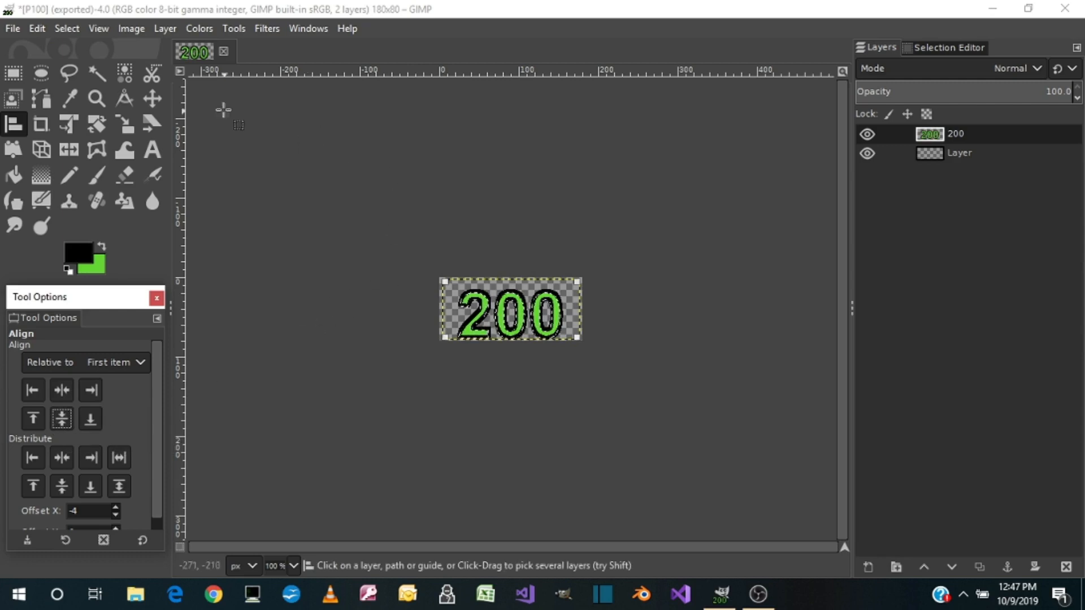
Crop the 200 layer to its content and center the cropped layer horizontally and vertically with the Align tool
{"action": "left_click", "coordinate": [165, 29]}
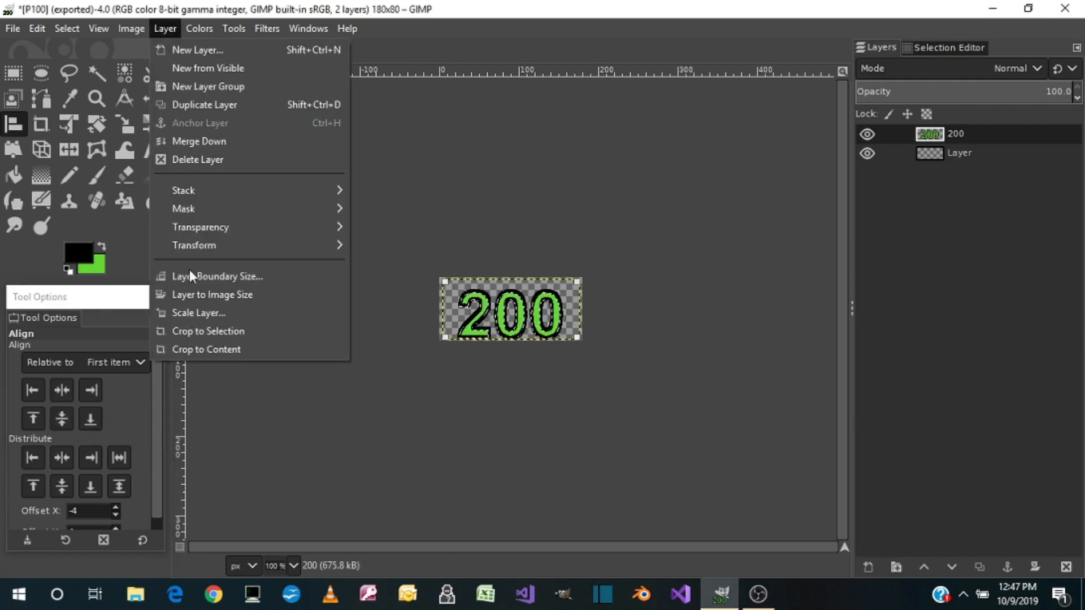
{"action": "left_click", "coordinate": [201, 349]}
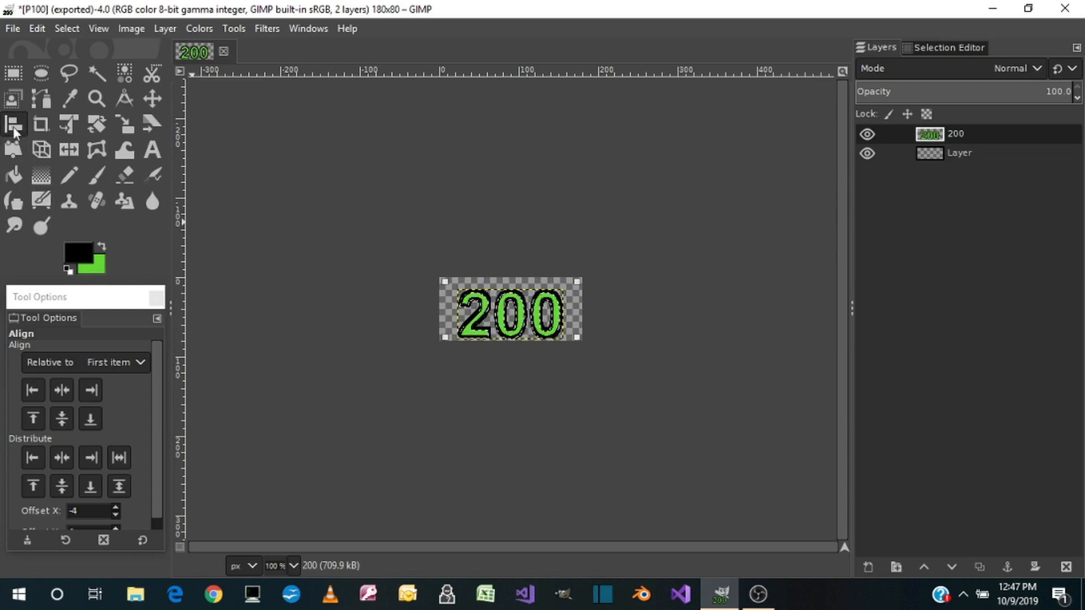
{"action": "left_click", "coordinate": [517, 304]}
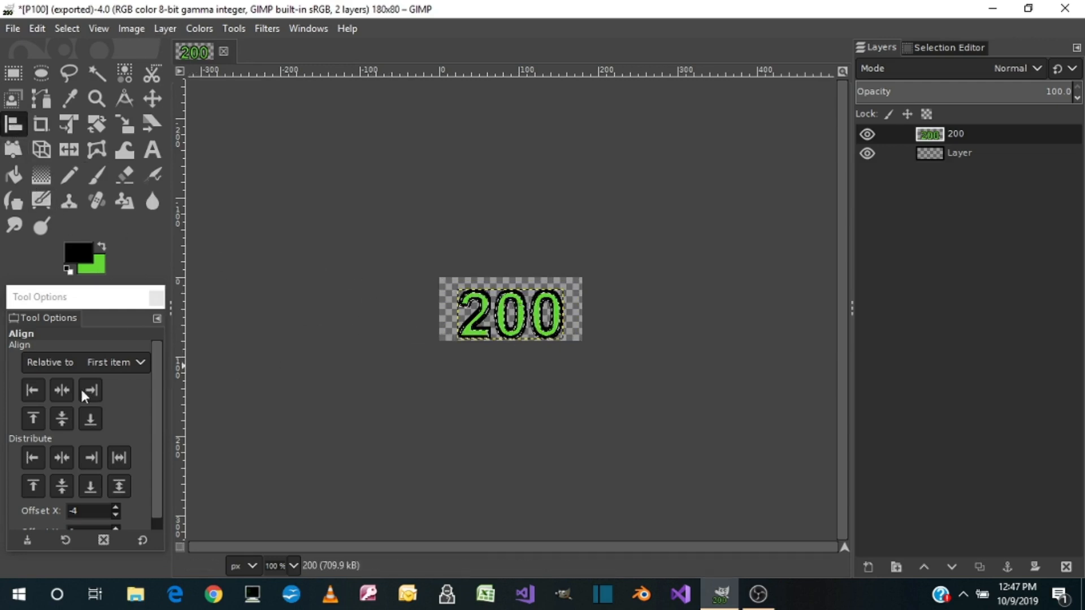
{"action": "left_click", "coordinate": [63, 388]}
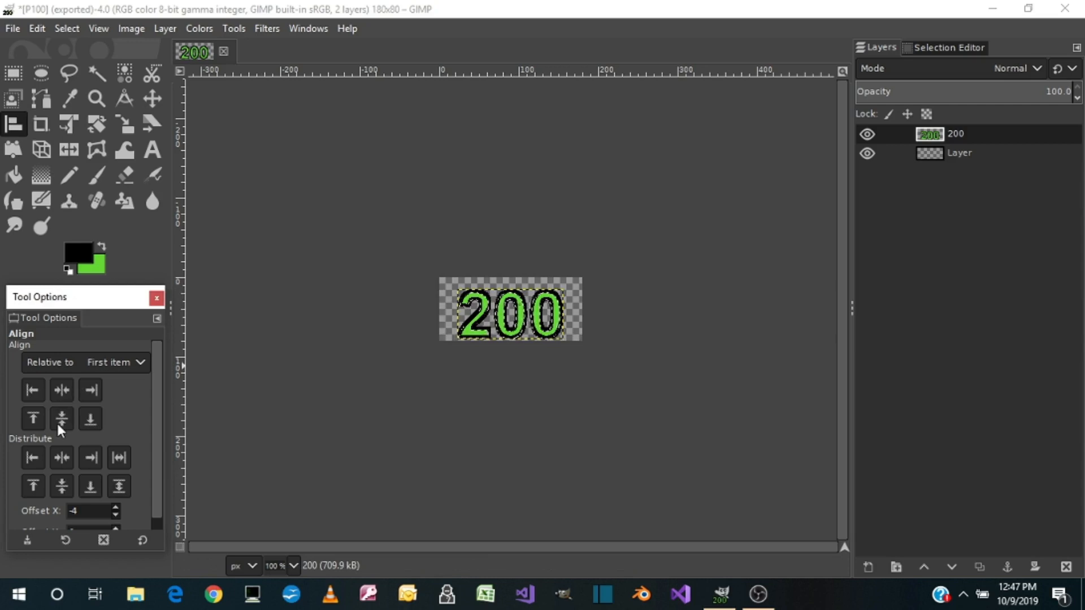
{"action": "left_click", "coordinate": [524, 319]}
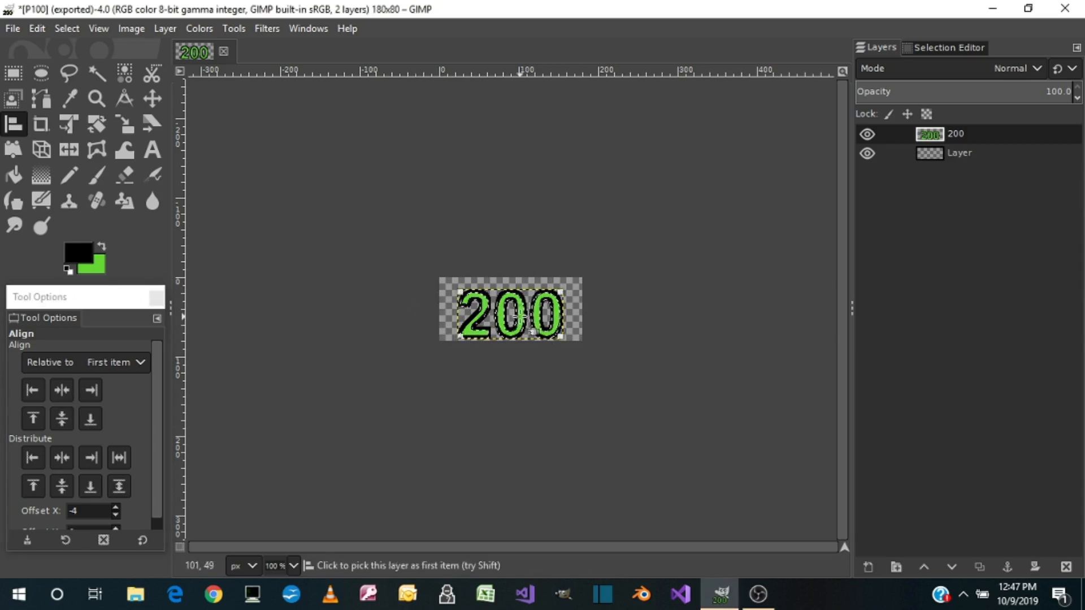
{"action": "left_click", "coordinate": [67, 387]}
{"action": "left_click", "coordinate": [61, 421]}
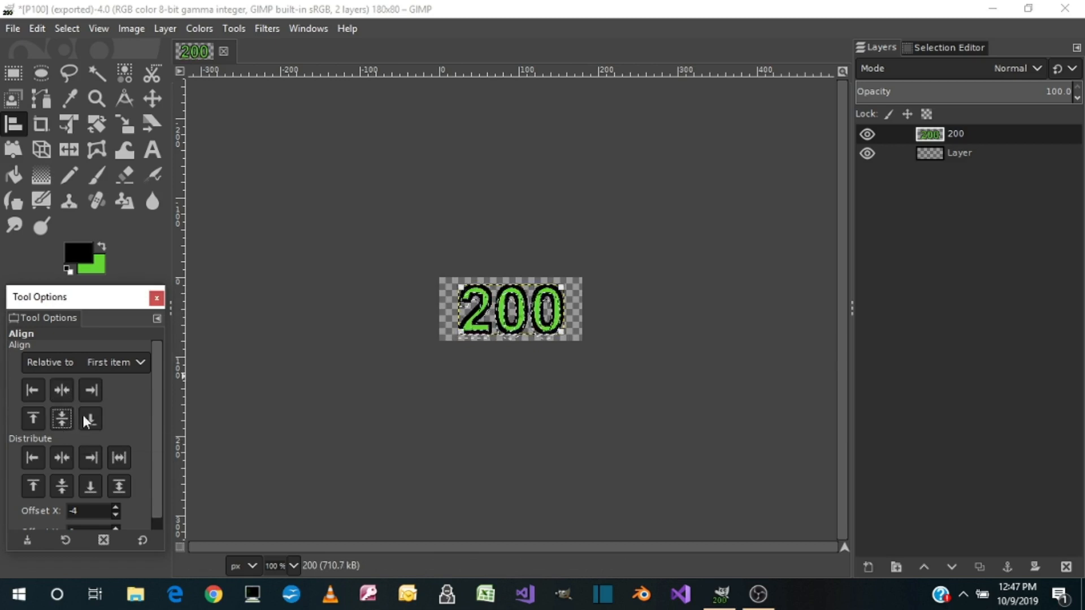
Export the image as P200.png to the Pictures folder with the default PNG options
{"action": "left_click", "coordinate": [13, 28]}
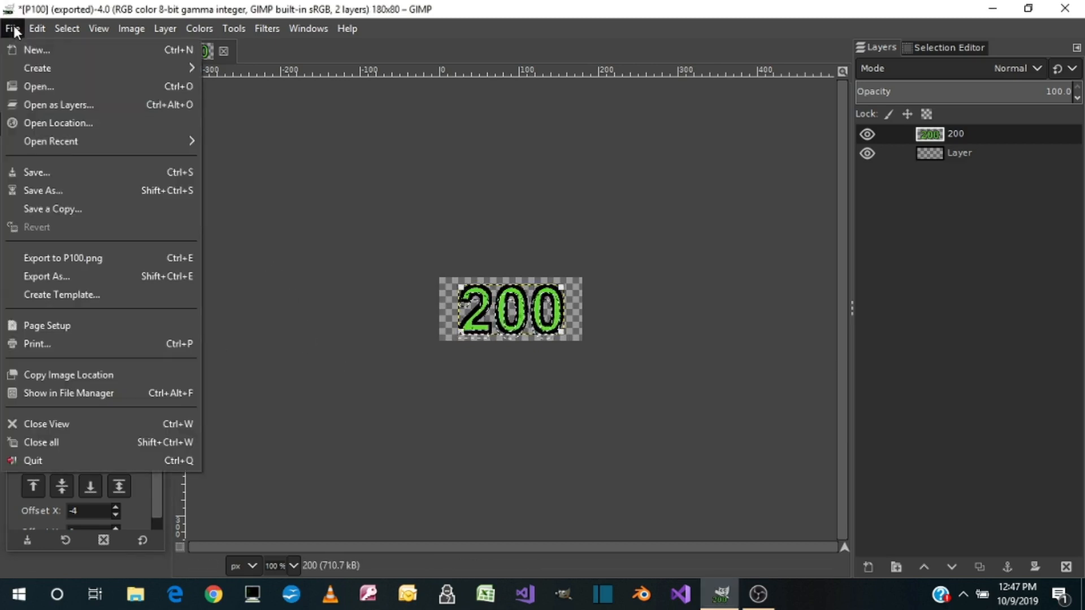
{"action": "left_click", "coordinate": [50, 276]}
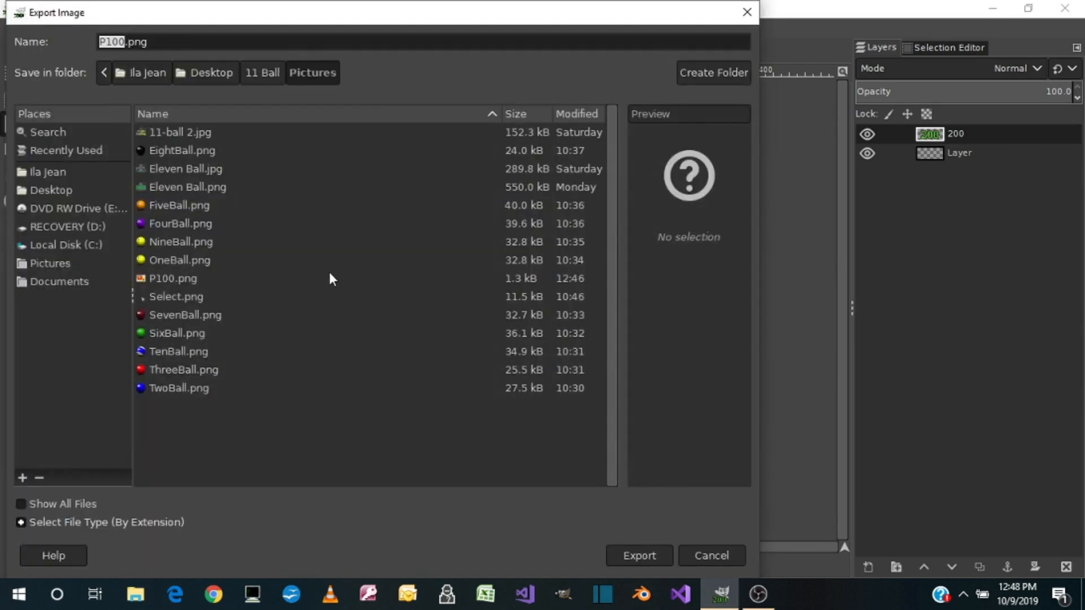
{"action": "type", "text": "P2"}
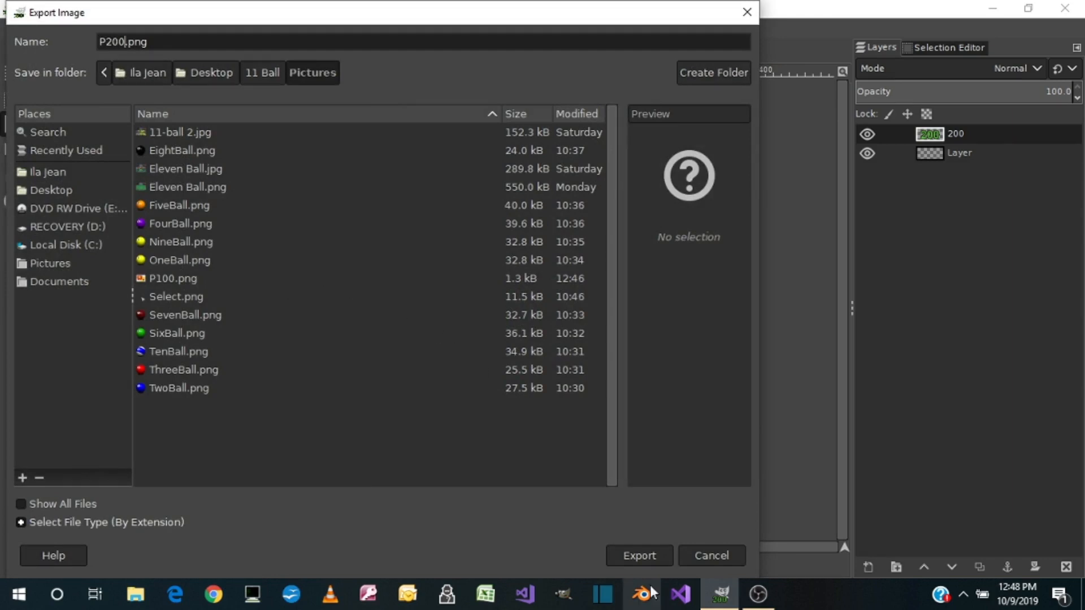
{"action": "left_click", "coordinate": [642, 559]}
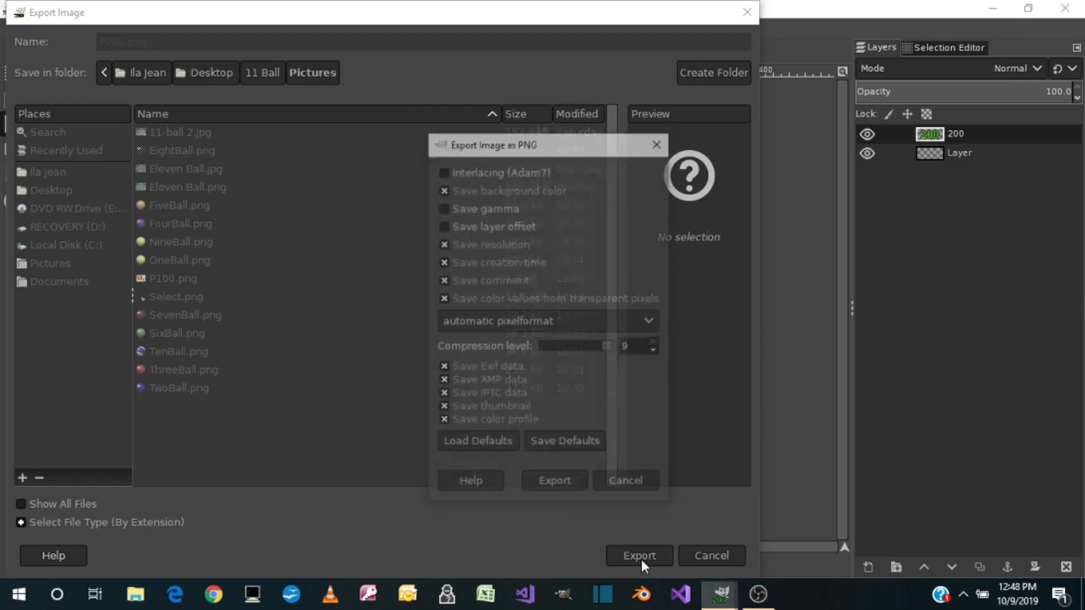
{"action": "left_click", "coordinate": [555, 484]}
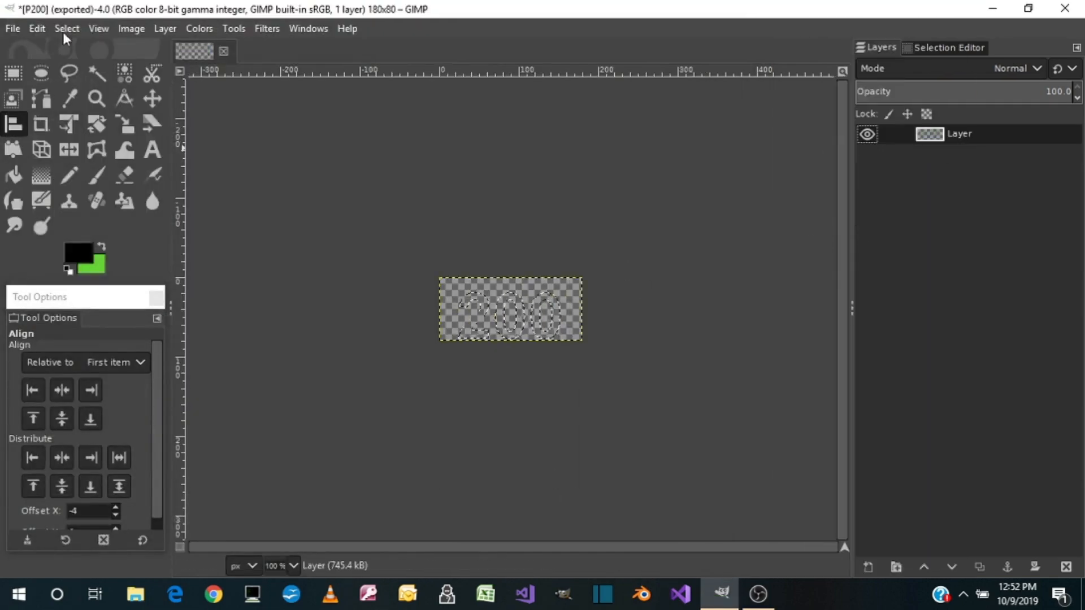
Clear the selection and remove the 200 layer
{"action": "left_click", "coordinate": [65, 31]}
{"action": "left_click", "coordinate": [73, 64]}
Make green the foreground color and add the text "300" in Arial Bold at 80 px, in a text box spanning the canvas
{"action": "left_click", "coordinate": [102, 247]}
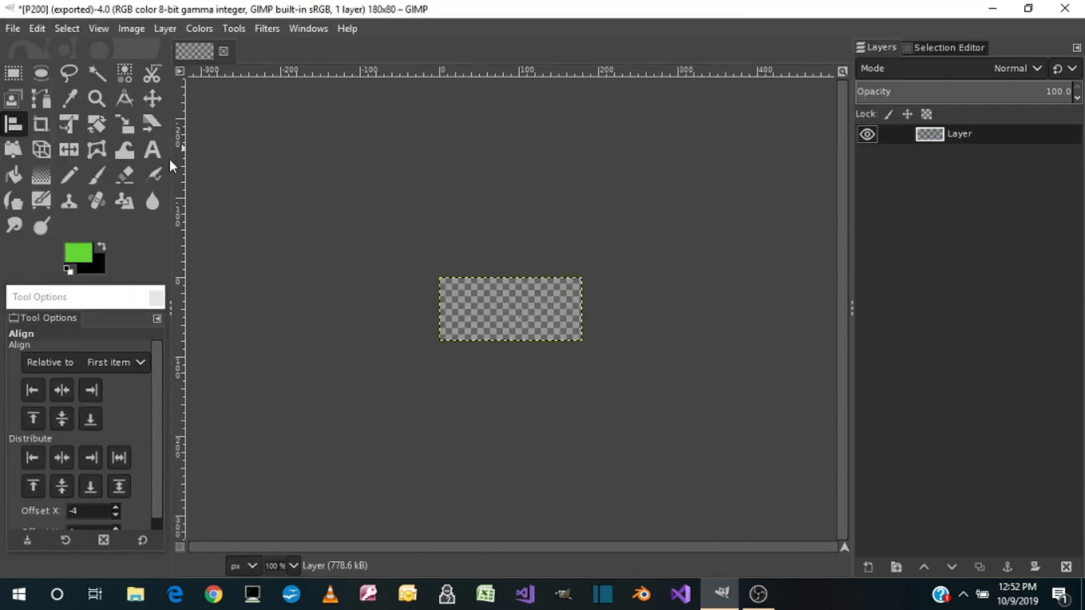
{"action": "left_click", "coordinate": [153, 150]}
{"action": "left_click_drag", "start_coordinate": [440, 277], "coordinate": [582, 340]}
{"action": "type", "text": "300"}
Select the shape of the 300 text from its layer's alpha and stroke the selection in black
{"action": "right_click", "coordinate": [942, 135]}
{"action": "left_click", "coordinate": [836, 529]}
{"action": "left_click", "coordinate": [102, 246]}
{"action": "left_click", "coordinate": [37, 28]}
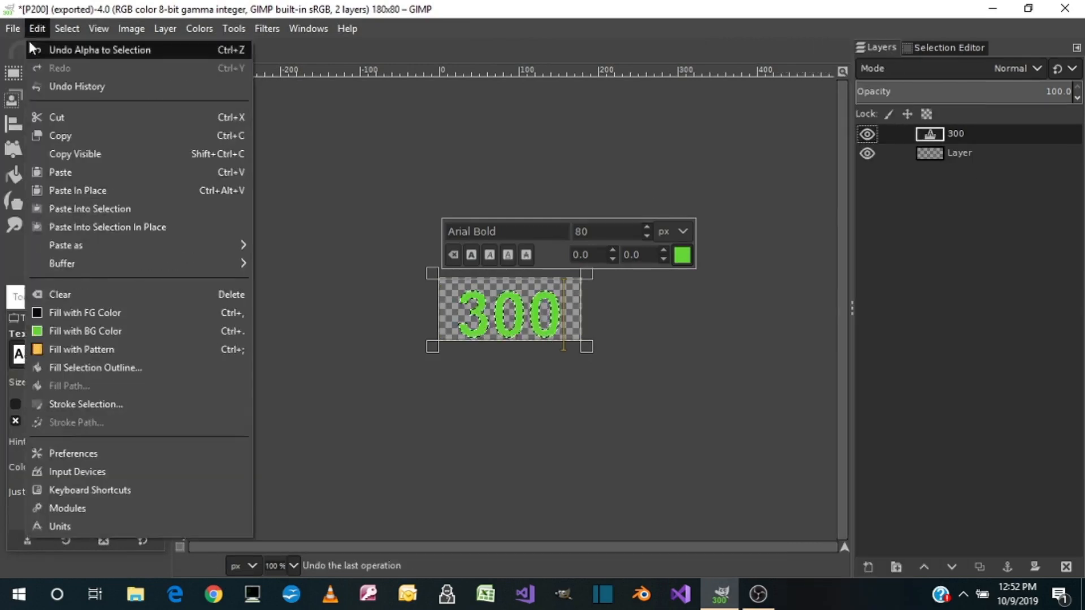
{"action": "left_click", "coordinate": [85, 405]}
{"action": "left_click", "coordinate": [599, 441]}
Crop the 300 layer to its content and center it vertically with the Align tool
{"action": "left_click", "coordinate": [165, 29]}
{"action": "left_click", "coordinate": [203, 352]}
{"action": "left_click", "coordinate": [13, 124]}
{"action": "left_click", "coordinate": [502, 313]}
{"action": "left_click", "coordinate": [62, 419]}
Export the image as P300.png to the Pictures folder with the default PNG options
{"action": "left_click", "coordinate": [13, 28]}
{"action": "left_click", "coordinate": [49, 272]}
{"action": "type", "text": "P300"}
{"action": "left_click", "coordinate": [639, 556]}
{"action": "left_click", "coordinate": [555, 485]}
Delete the 300 layer and clear the selection
{"action": "right_click", "coordinate": [971, 134]}
{"action": "left_click", "coordinate": [67, 30]}
{"action": "left_click", "coordinate": [85, 72]}
Add the green text 400 in Arial Bold, 80 px, in a text box covering the whole canvas
{"action": "left_click", "coordinate": [151, 150]}
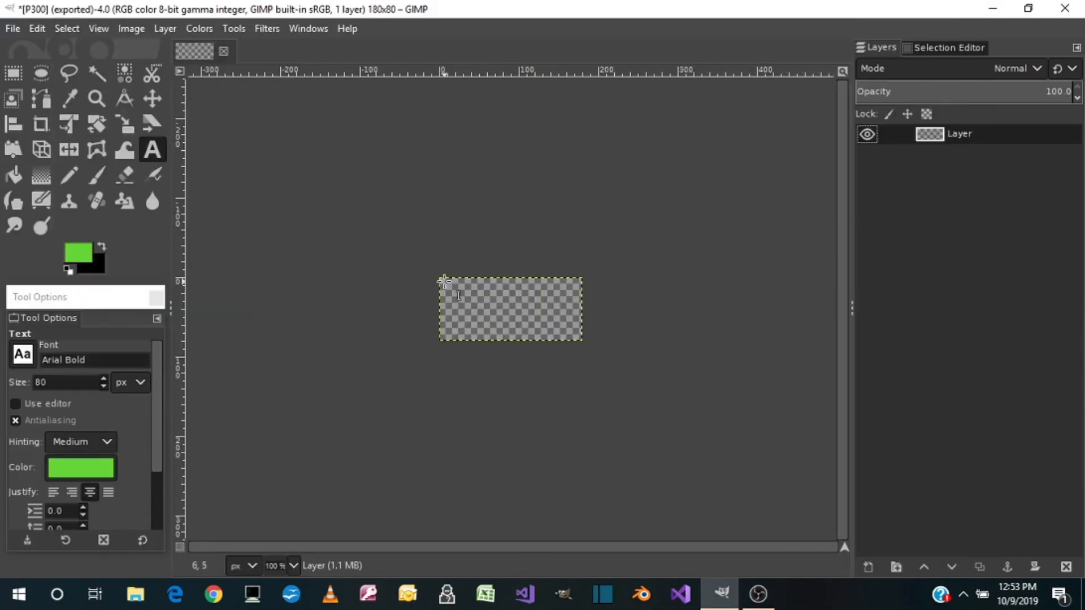
{"action": "left_click_drag", "start_coordinate": [440, 278], "coordinate": [581, 341]}
{"action": "type", "text": "400"}
Select the shape of the 400 text from its layer's alpha and stroke the selection in black
{"action": "right_click", "coordinate": [940, 134]}
{"action": "left_click", "coordinate": [852, 554]}
{"action": "left_click", "coordinate": [101, 247]}
{"action": "left_click", "coordinate": [37, 28]}
{"action": "left_click", "coordinate": [84, 405]}
{"action": "left_click", "coordinate": [599, 441]}
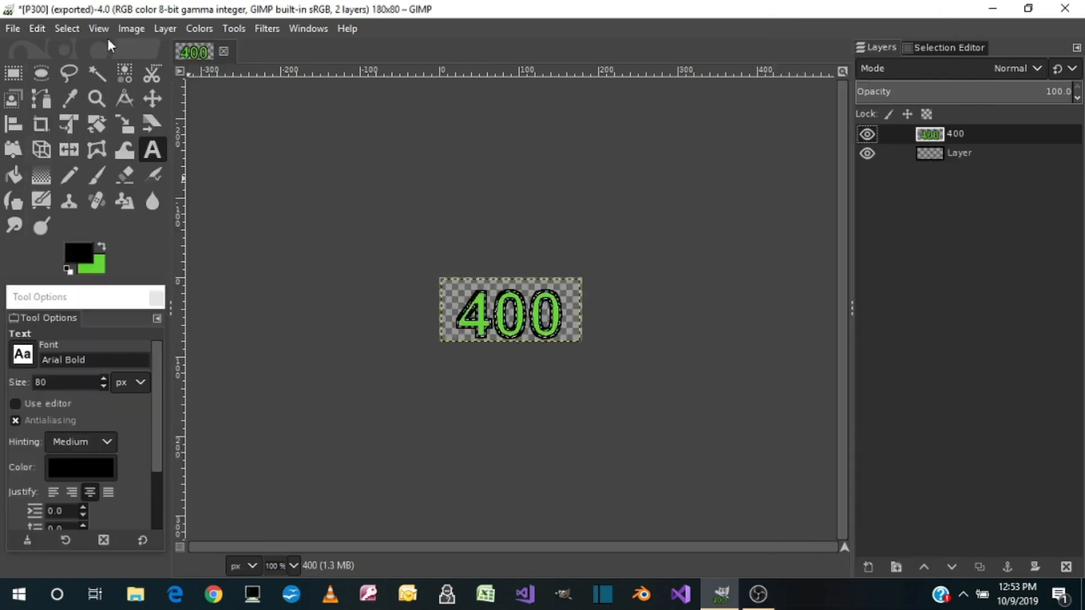
Center the outlined 400 layer vertically in the image with the Align tool
{"action": "left_click", "coordinate": [14, 124]}
{"action": "left_click", "coordinate": [476, 315]}
{"action": "left_click", "coordinate": [62, 418]}
Export the image as P400.png to the Pictures folder
{"action": "left_click", "coordinate": [12, 28]}
{"action": "left_click", "coordinate": [50, 275]}
{"action": "type", "text": "P400"}
{"action": "left_click", "coordinate": [639, 556]}
Delete the 400 layer and clear the selection
{"action": "right_click", "coordinate": [955, 134]}
{"action": "left_click", "coordinate": [802, 225]}
{"action": "left_click", "coordinate": [67, 29]}
{"action": "left_click", "coordinate": [86, 69]}
Add the green text 500 in Arial Bold, 80 px, in a text box covering the whole canvas
{"action": "left_click", "coordinate": [151, 150]}
{"action": "left_click_drag", "start_coordinate": [440, 278], "coordinate": [582, 341]}
{"action": "type", "text": "500"}
Select the shape of the 500 text from its layer's alpha and stroke the selection in black
{"action": "right_click", "coordinate": [932, 134]}
{"action": "left_click", "coordinate": [852, 555]}
{"action": "left_click", "coordinate": [101, 246]}
{"action": "left_click", "coordinate": [37, 29]}
{"action": "left_click", "coordinate": [85, 405]}
{"action": "left_click", "coordinate": [599, 441]}
Crop the 500 layer to its content and center it vertically with the Align tool
{"action": "left_click", "coordinate": [14, 125]}
{"action": "left_click", "coordinate": [62, 421]}
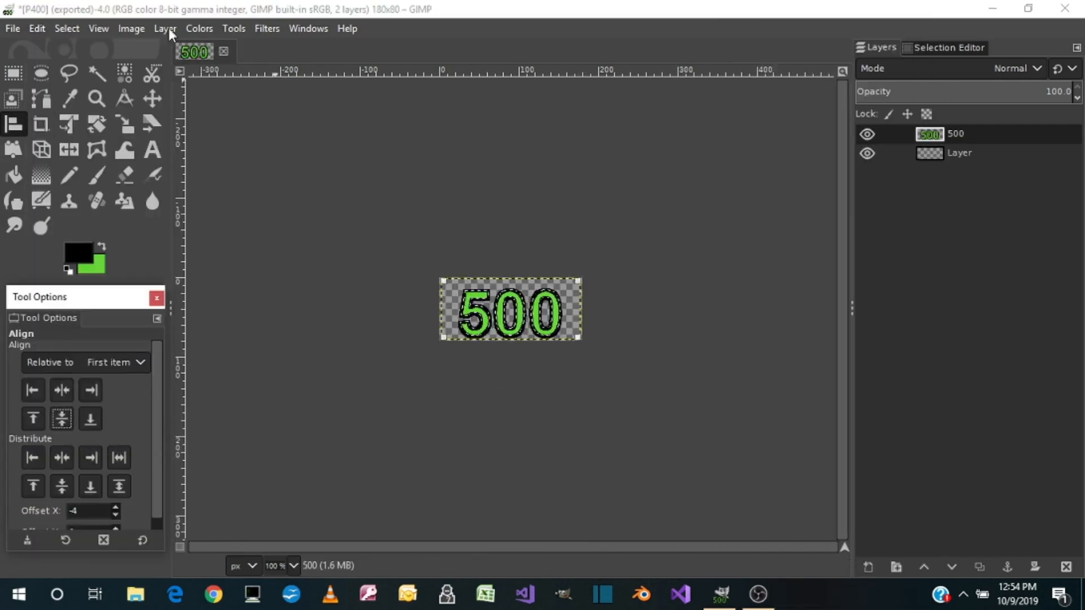
{"action": "left_click", "coordinate": [12, 100]}
{"action": "left_click", "coordinate": [13, 124]}
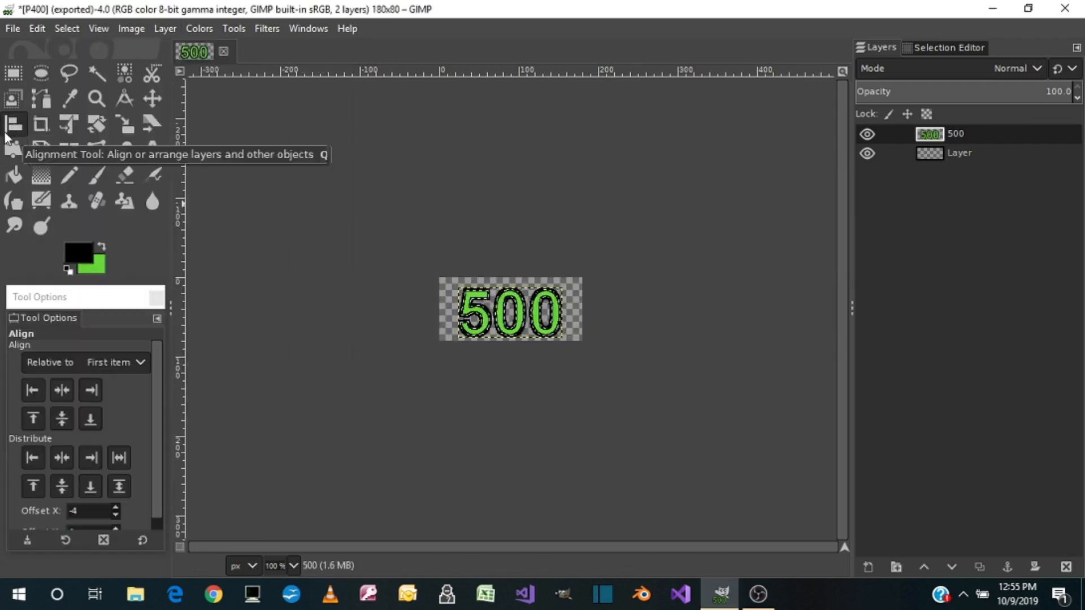
Export the image as P500.png to the Pictures folder
{"action": "left_click", "coordinate": [13, 28]}
{"action": "left_click", "coordinate": [41, 279]}
{"action": "type", "text": "P500"}
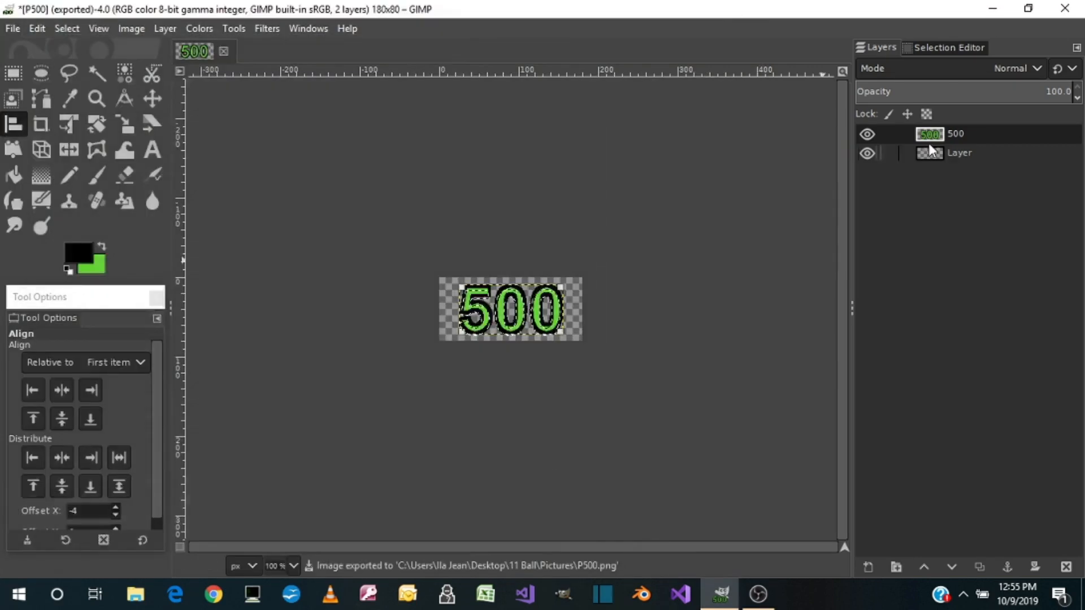
Delete the 500 layer and clear the selection
{"action": "right_click", "coordinate": [940, 138]}
{"action": "left_click", "coordinate": [829, 256]}
{"action": "left_click", "coordinate": [66, 28]}
{"action": "left_click", "coordinate": [89, 71]}
Add the green text 600 in Arial Bold, 80 px, in a text box covering the whole canvas
{"action": "left_click", "coordinate": [152, 150]}
{"action": "left_click_drag", "start_coordinate": [440, 277], "coordinate": [583, 340]}
{"action": "type", "text": "600"}
Select the shape of the 600 text from its layer's alpha and stroke the selection in black
{"action": "right_click", "coordinate": [957, 134]}
{"action": "left_click", "coordinate": [865, 536]}
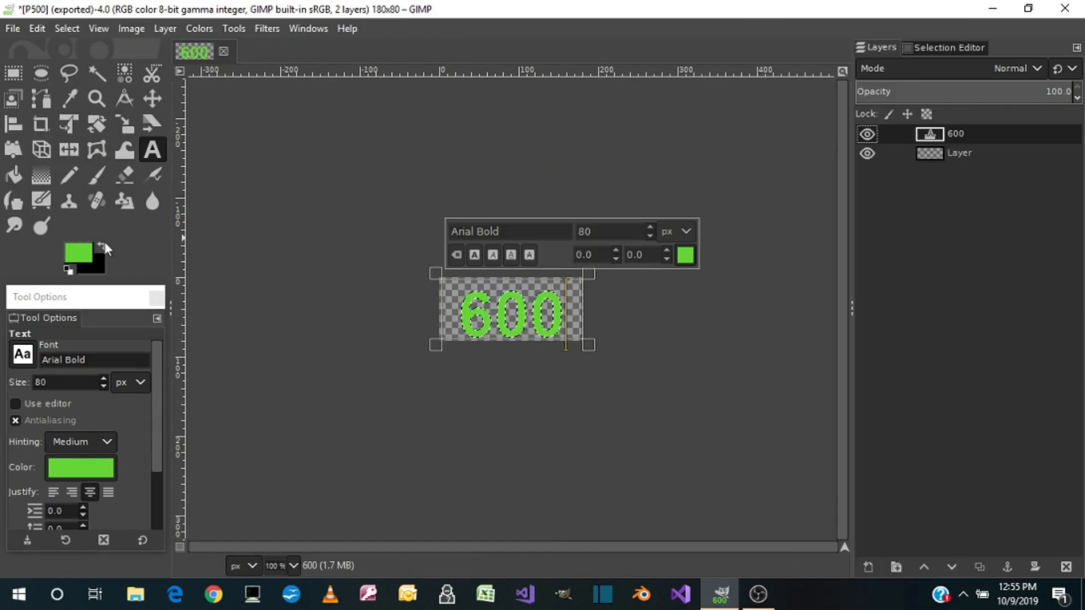
{"action": "left_click", "coordinate": [102, 247]}
{"action": "left_click", "coordinate": [37, 28]}
{"action": "left_click", "coordinate": [73, 406]}
{"action": "left_click", "coordinate": [587, 434]}
Crop the 600 layer to its content and center it vertically with the Align tool
{"action": "left_click", "coordinate": [165, 28]}
{"action": "left_click", "coordinate": [197, 351]}
{"action": "left_click", "coordinate": [13, 124]}
Export the image as P600.png to the Pictures folder
{"action": "left_click", "coordinate": [13, 29]}
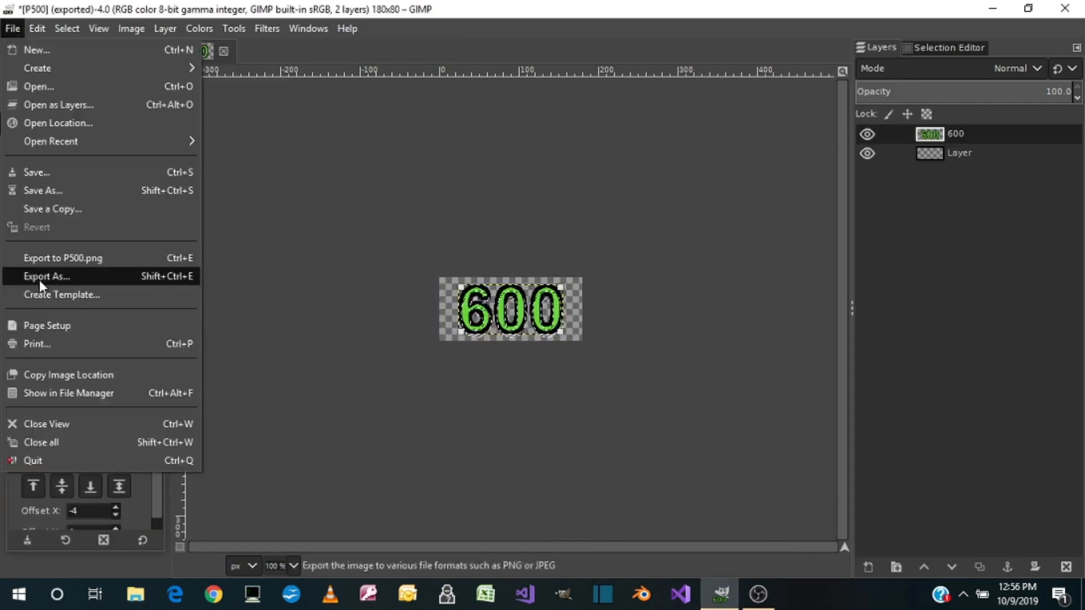
{"action": "left_click", "coordinate": [39, 280]}
{"action": "type", "text": "P600"}
{"action": "key", "text": "Return"}
Delete the 600 layer and clear the selection
{"action": "right_click", "coordinate": [965, 135]}
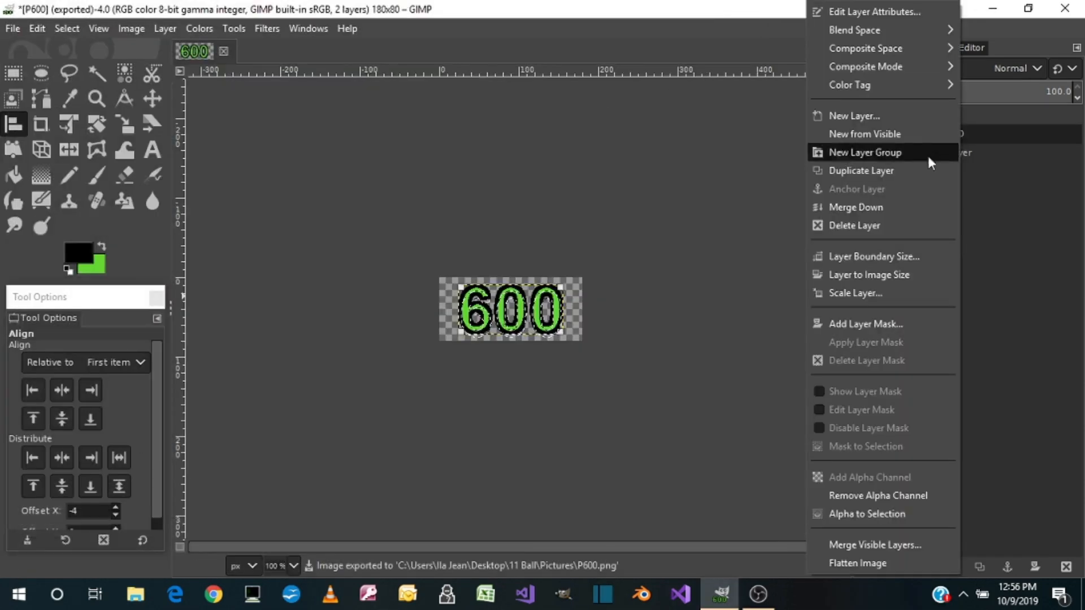
{"action": "left_click", "coordinate": [930, 223]}
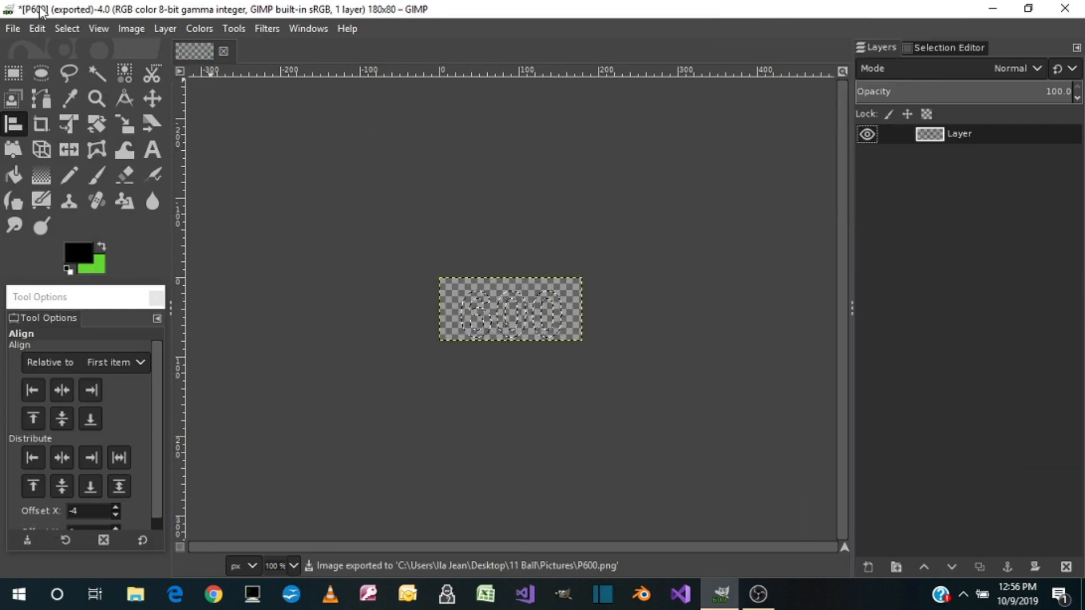
{"action": "left_click", "coordinate": [68, 28]}
{"action": "left_click", "coordinate": [80, 68]}
Swap the foreground and background colors and set the foreground color to pure red (ff0000)
{"action": "left_click", "coordinate": [103, 247]}
{"action": "left_click", "coordinate": [78, 253]}
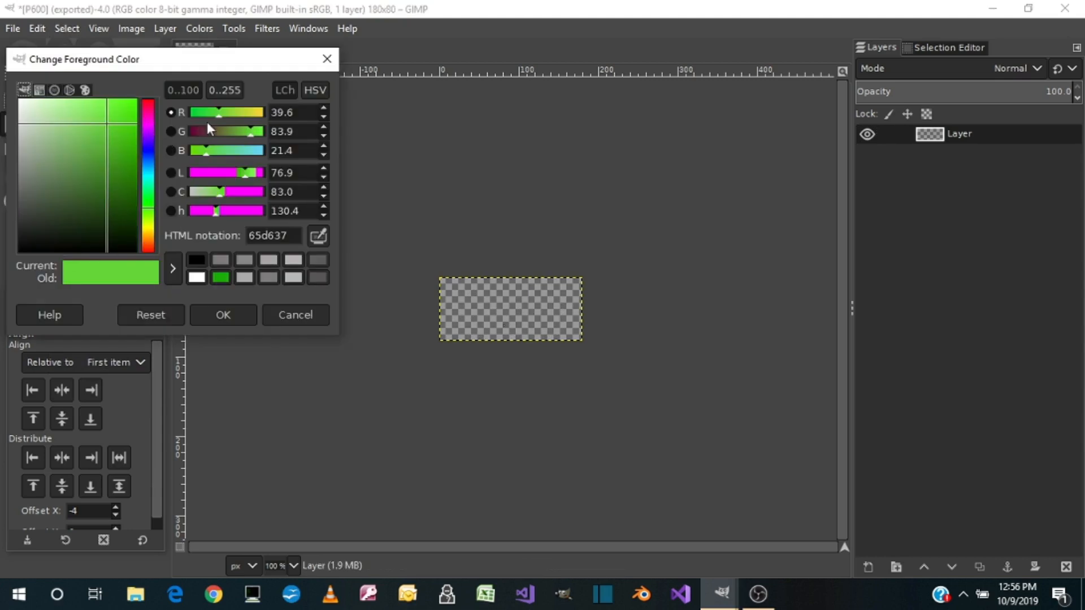
{"action": "left_click_drag", "start_coordinate": [218, 114], "coordinate": [191, 160]}
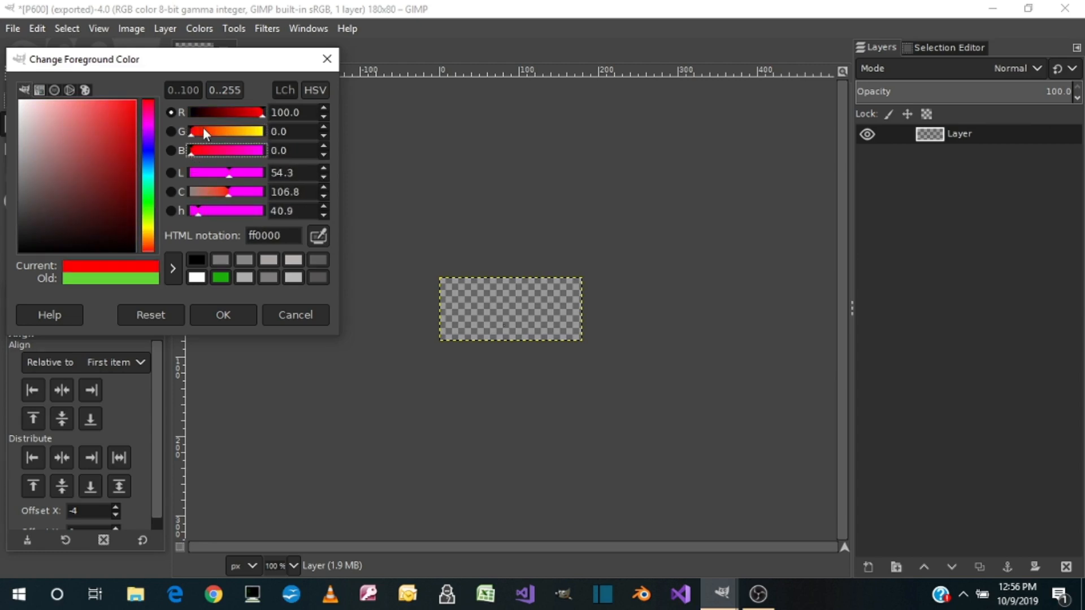
{"action": "left_click", "coordinate": [222, 312]}
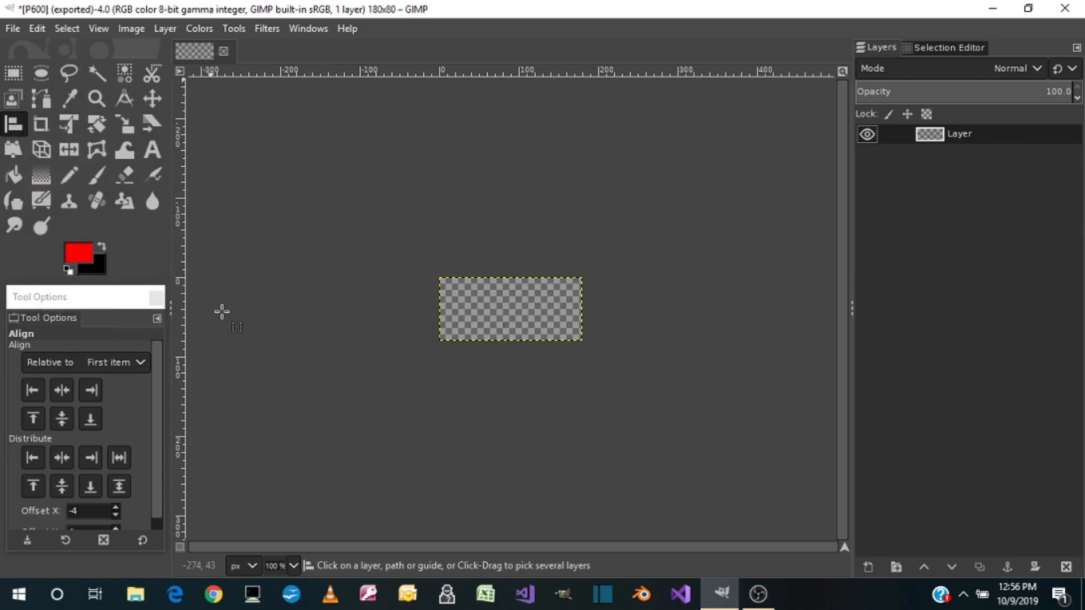
Add the red text -100 in Arial Bold, 80 px, in a text box covering the whole canvas
{"action": "left_click", "coordinate": [149, 152]}
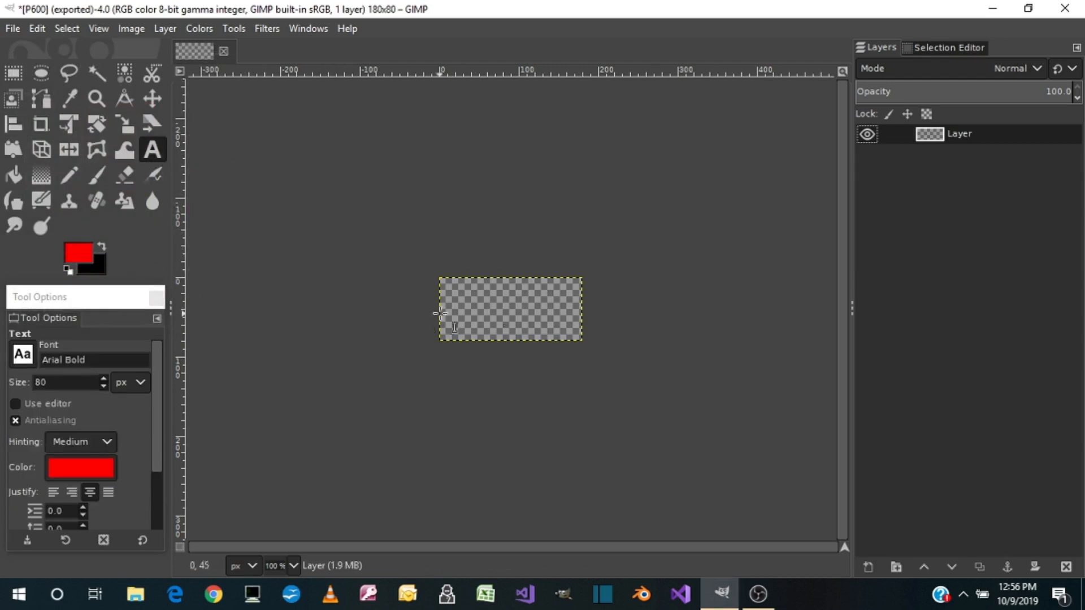
{"action": "left_click_drag", "start_coordinate": [437, 276], "coordinate": [580, 341]}
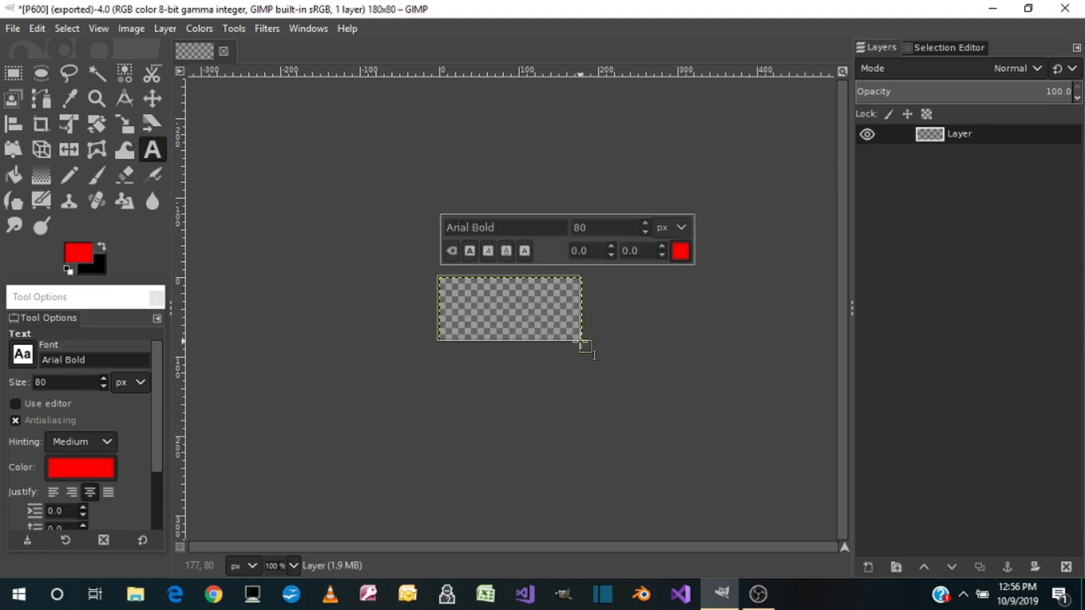
{"action": "type", "text": "-"}
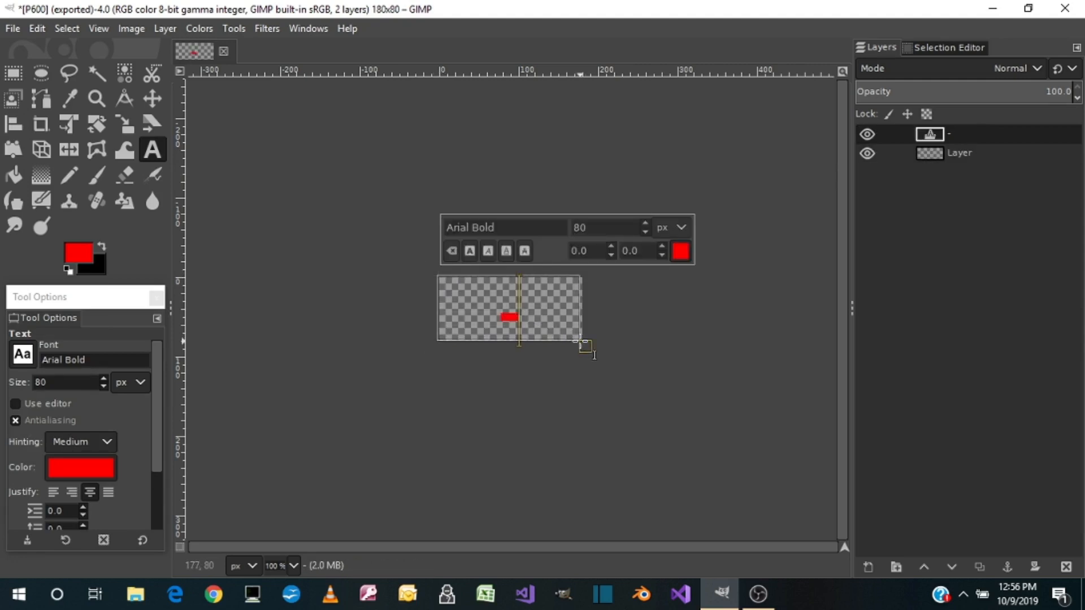
{"action": "type", "text": "100"}
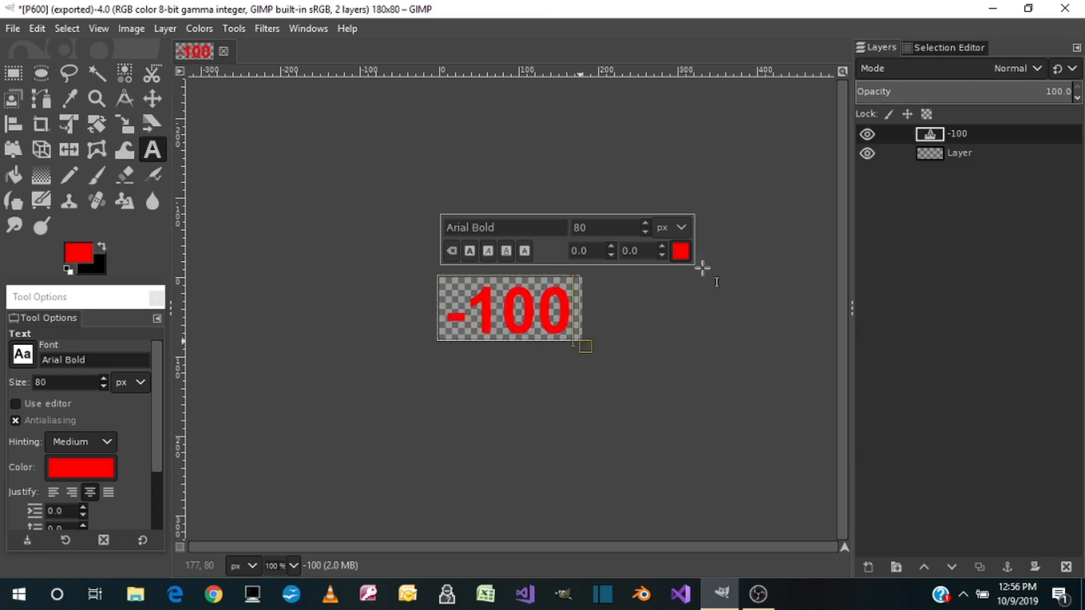
Select the shape of the -100 text from its layer's alpha and stroke the selection with a 4 px solid black line
{"action": "right_click", "coordinate": [944, 136]}
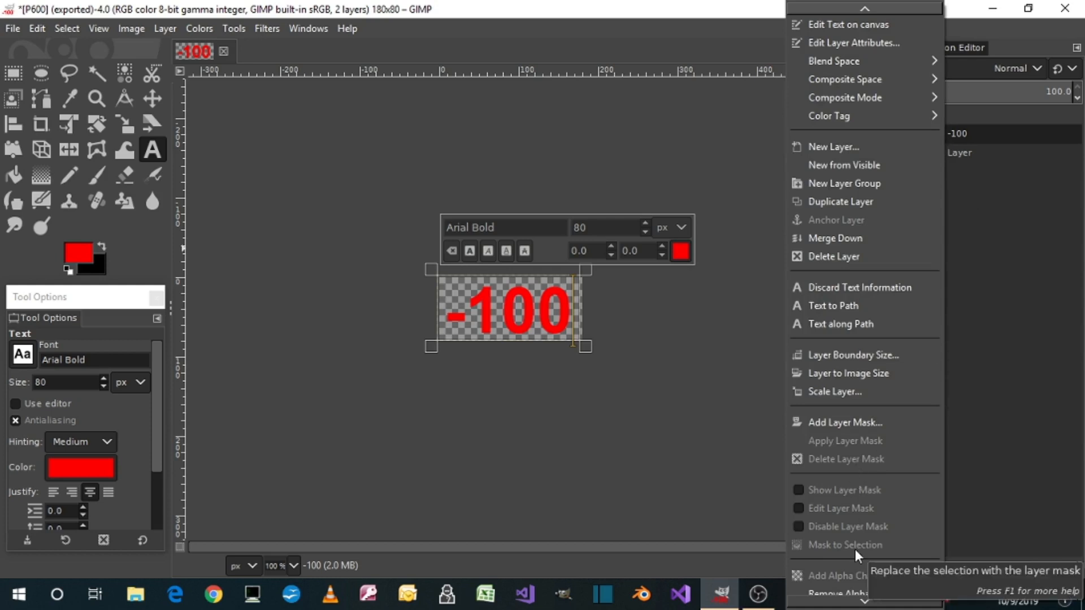
{"action": "scroll", "coordinate": [856, 550], "scroll_direction": "down", "scroll_amount": 1}
{"action": "left_click", "coordinate": [833, 575]}
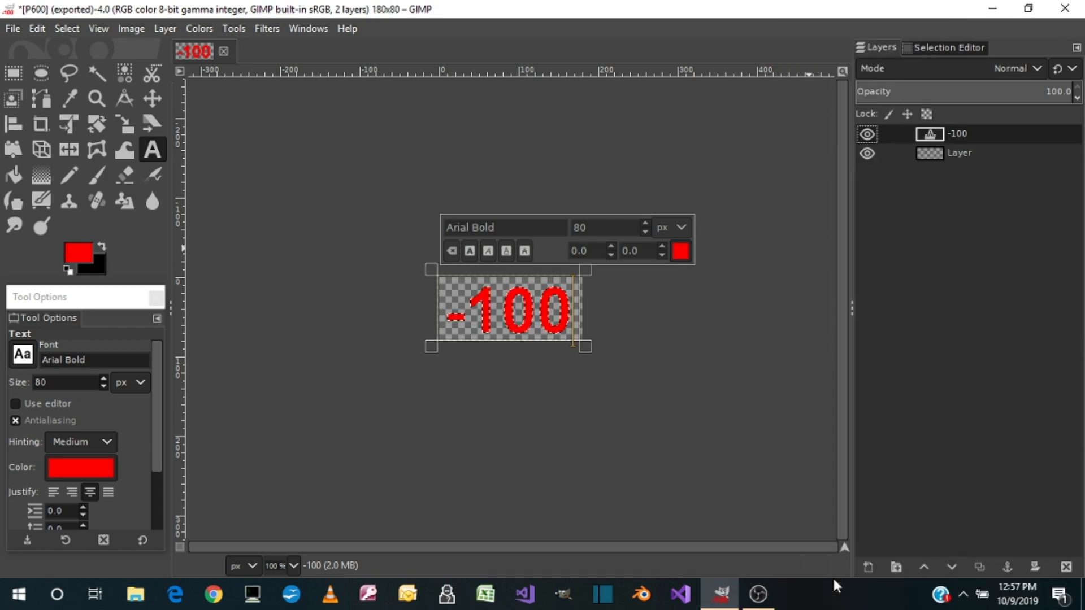
{"action": "left_click", "coordinate": [101, 246]}
{"action": "left_click", "coordinate": [35, 25]}
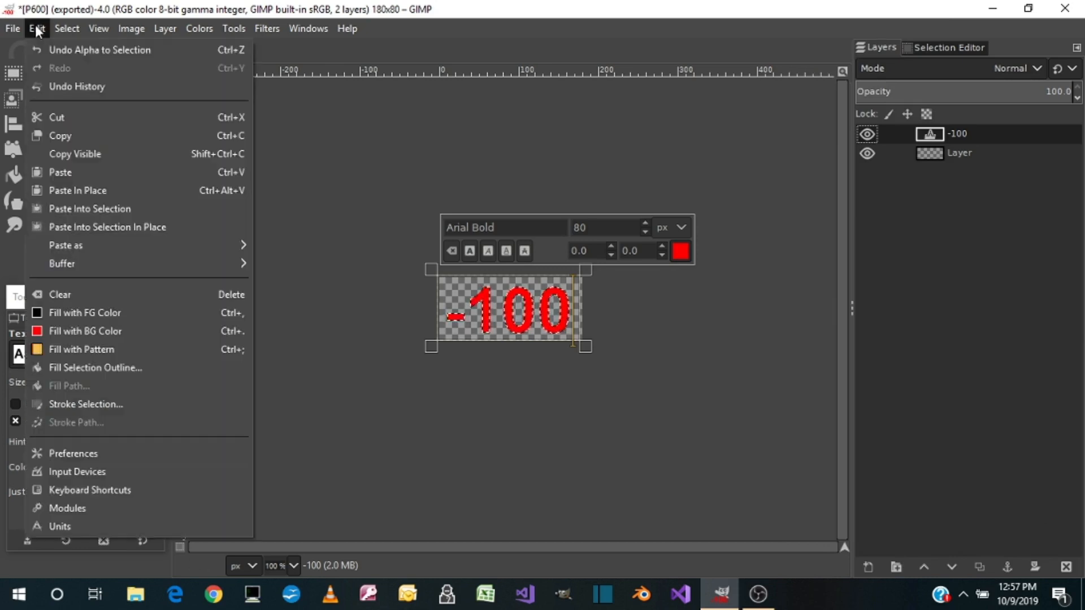
{"action": "left_click", "coordinate": [45, 399]}
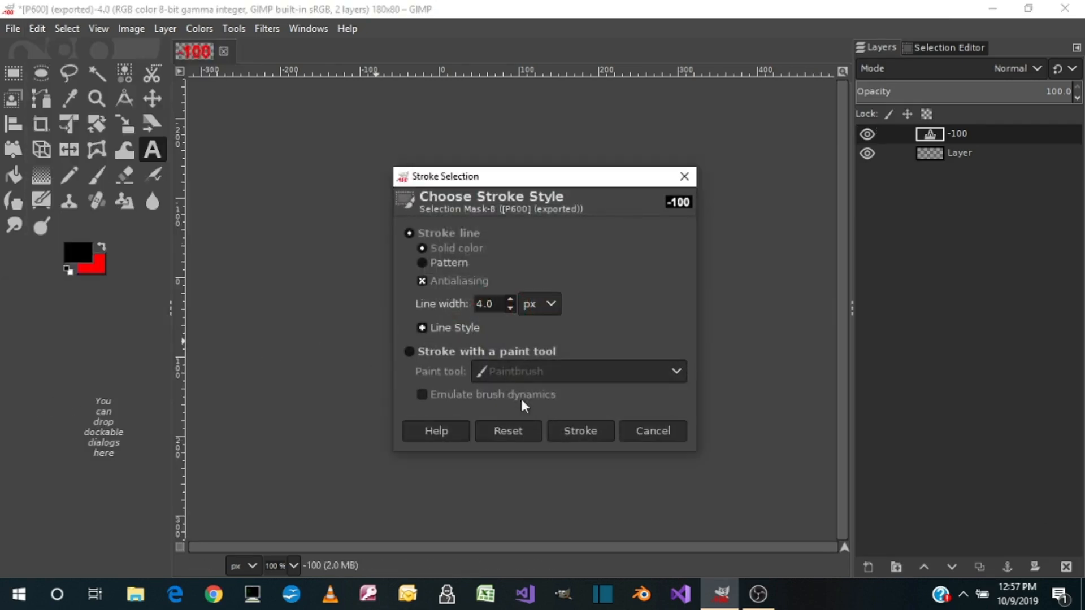
{"action": "left_click", "coordinate": [571, 428]}
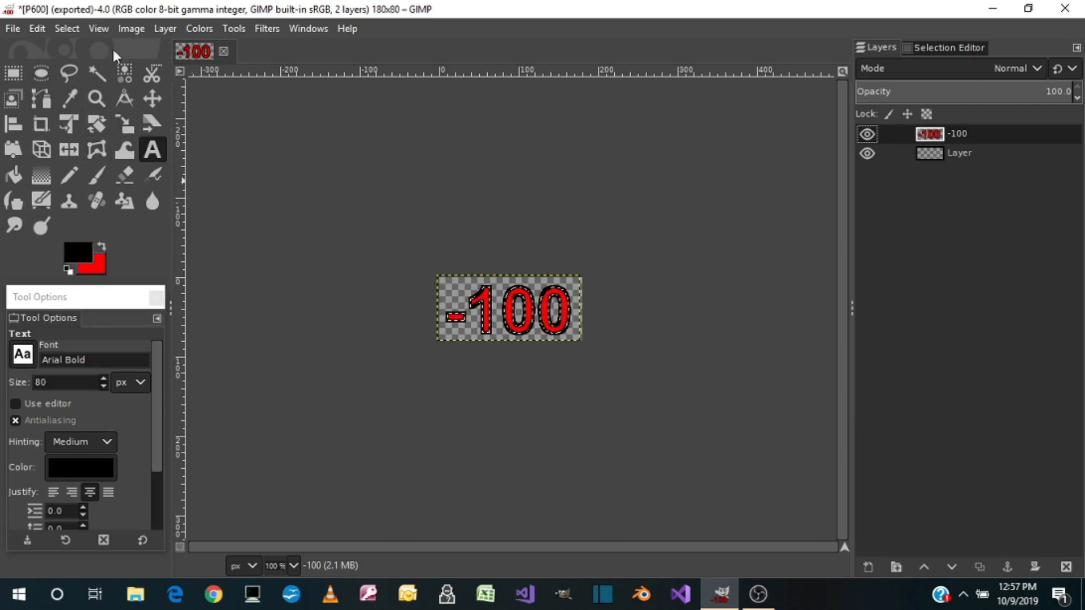
Crop the -100 layer to its content and center it horizontally and vertically with the Align tool
{"action": "left_click", "coordinate": [164, 27]}
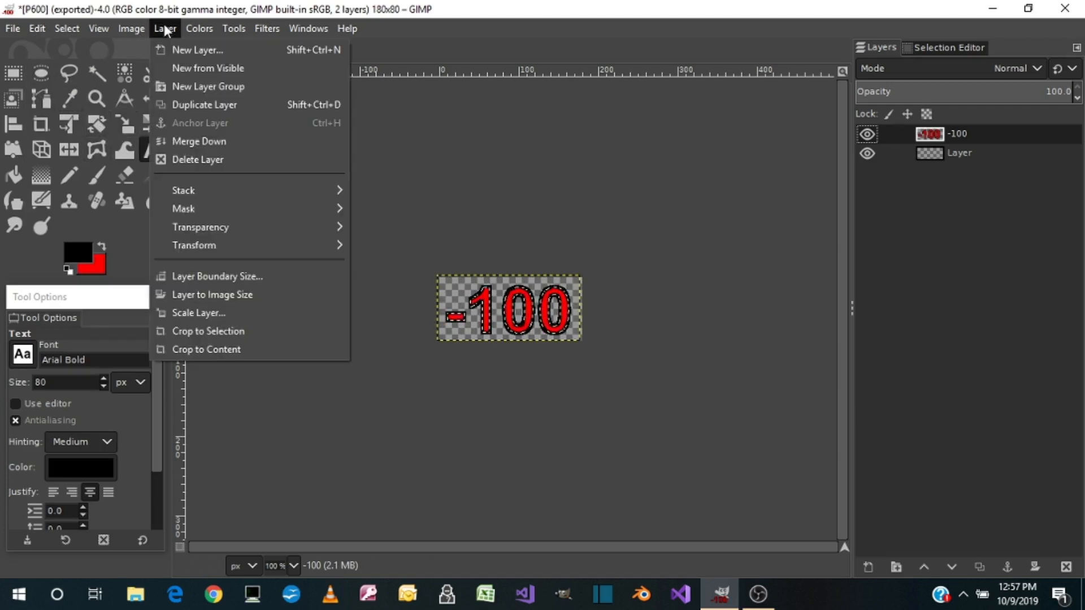
{"action": "left_click", "coordinate": [216, 347]}
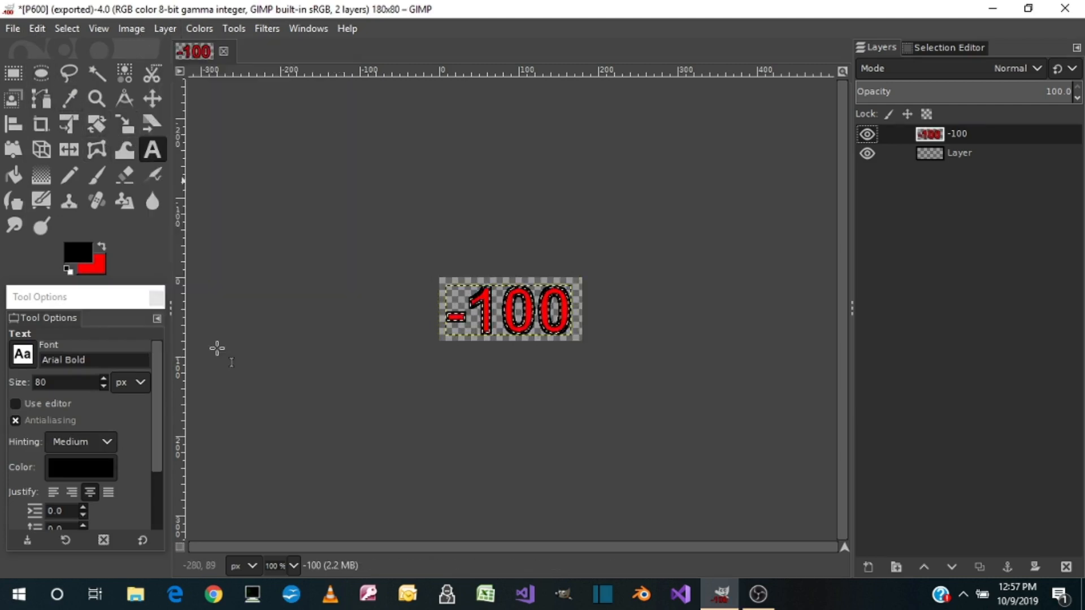
{"action": "left_click", "coordinate": [13, 124]}
{"action": "left_click", "coordinate": [459, 315]}
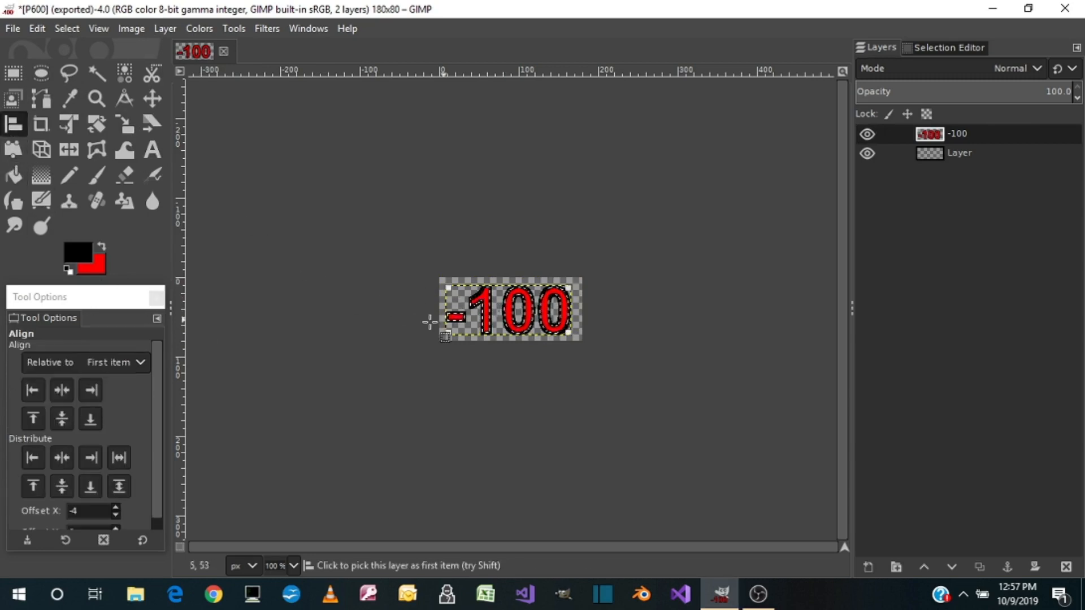
{"action": "left_click", "coordinate": [61, 390]}
{"action": "left_click", "coordinate": [61, 418]}
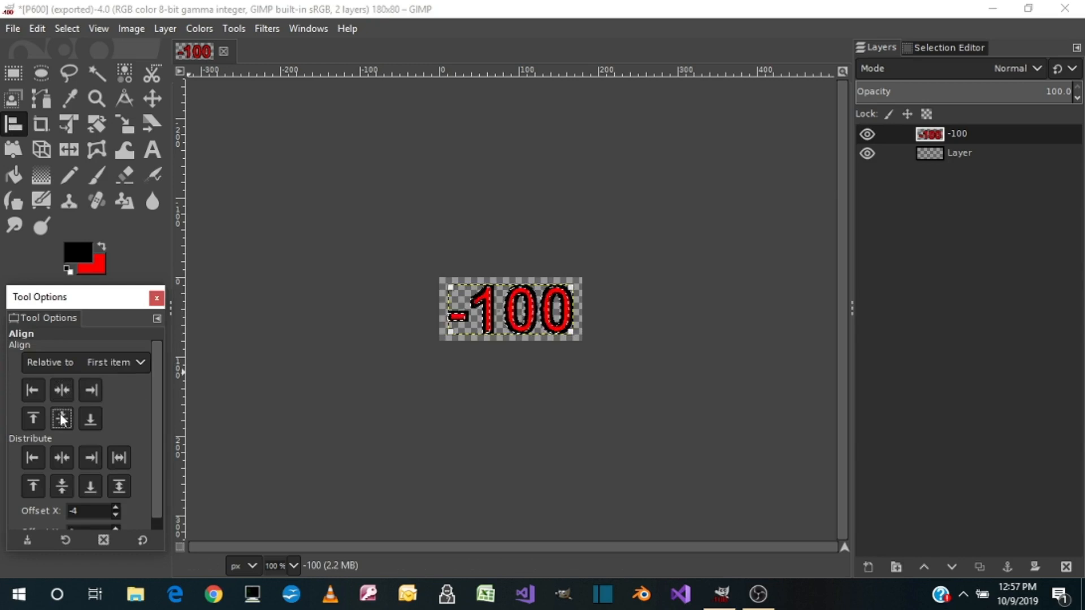
Export the image as M100.png to the Pictures folder with the default PNG options
{"action": "left_click", "coordinate": [13, 28]}
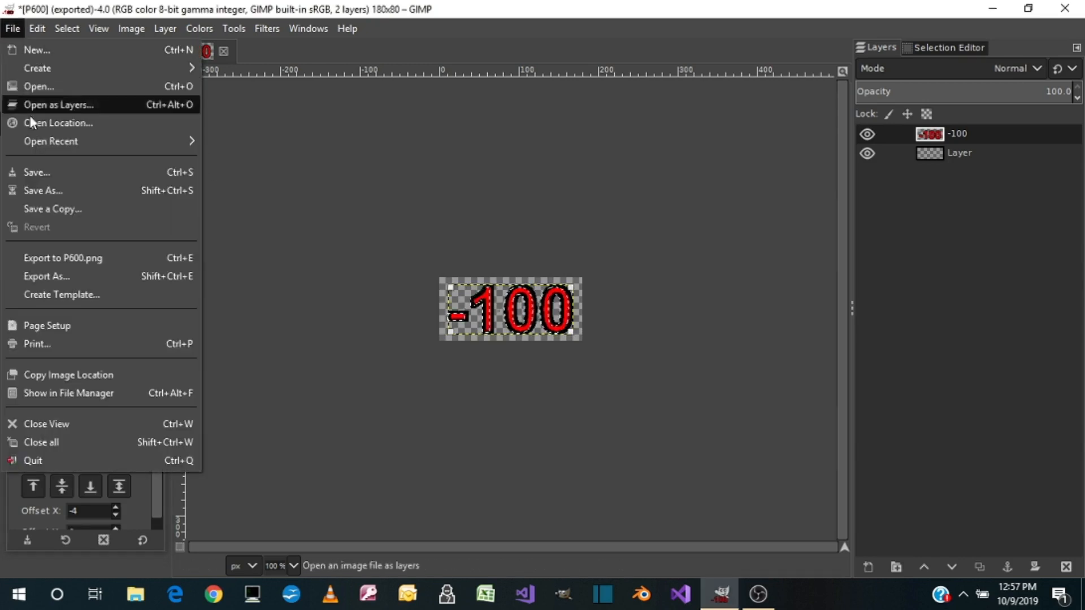
{"action": "left_click", "coordinate": [53, 275]}
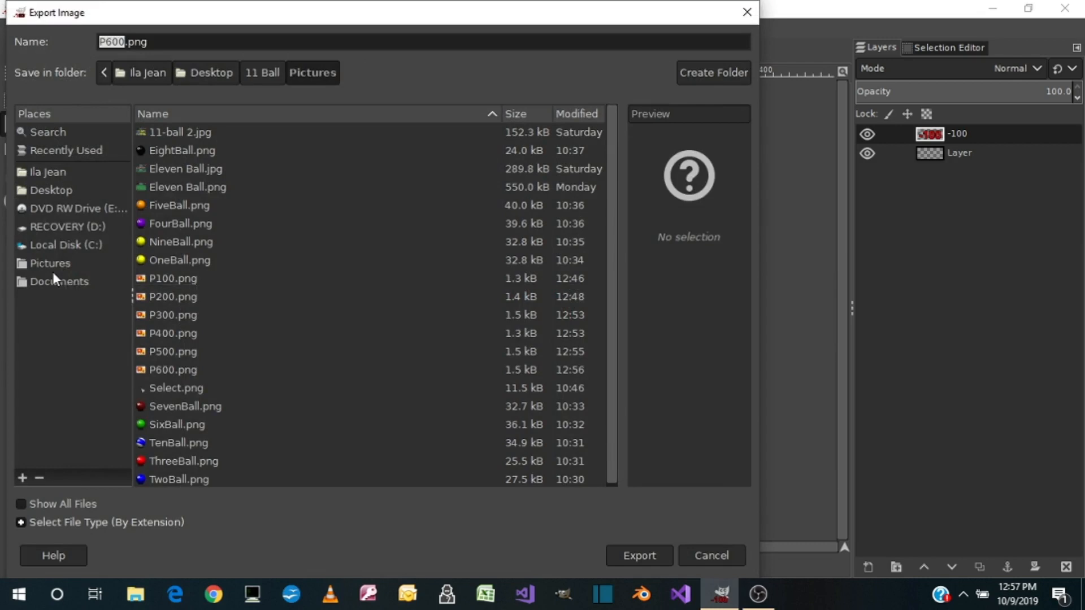
{"action": "type", "text": "M1"}
{"action": "left_click", "coordinate": [639, 551]}
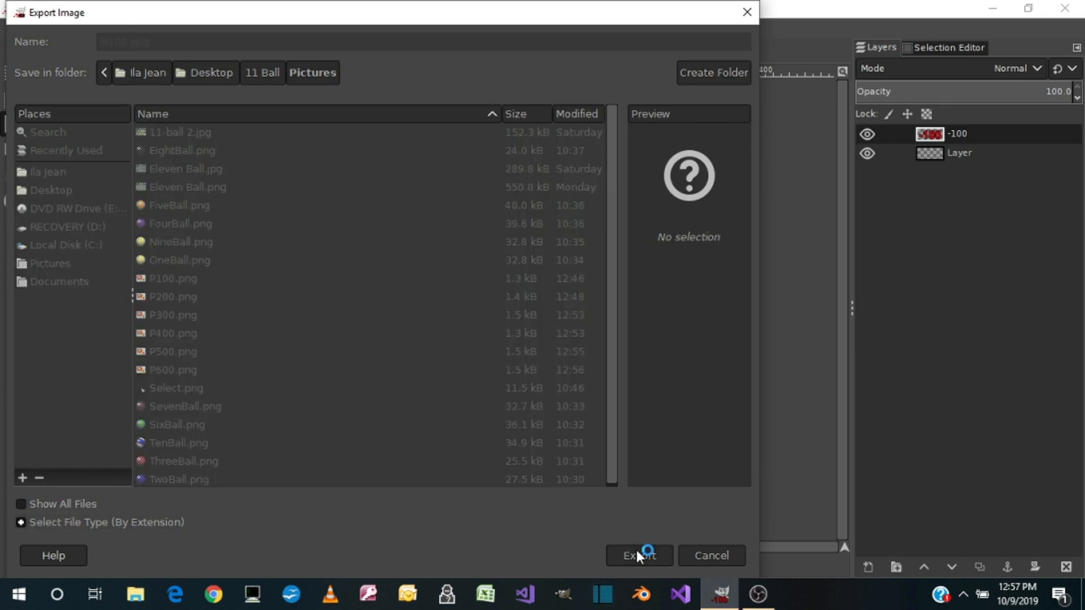
{"action": "left_click", "coordinate": [562, 479]}
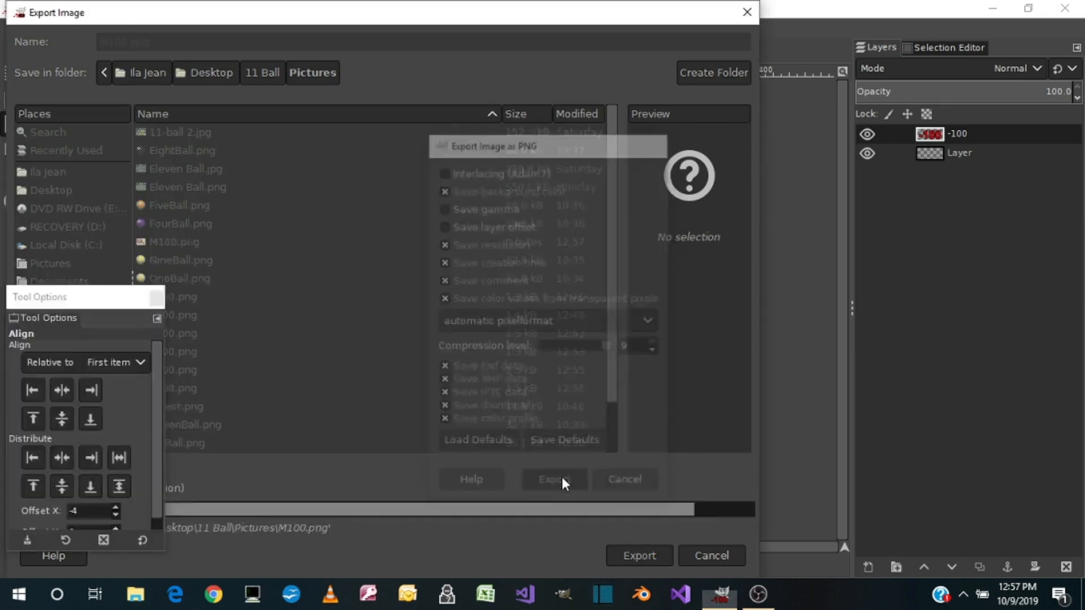
Delete the -100 layer and clear the selection
{"action": "right_click", "coordinate": [930, 134]}
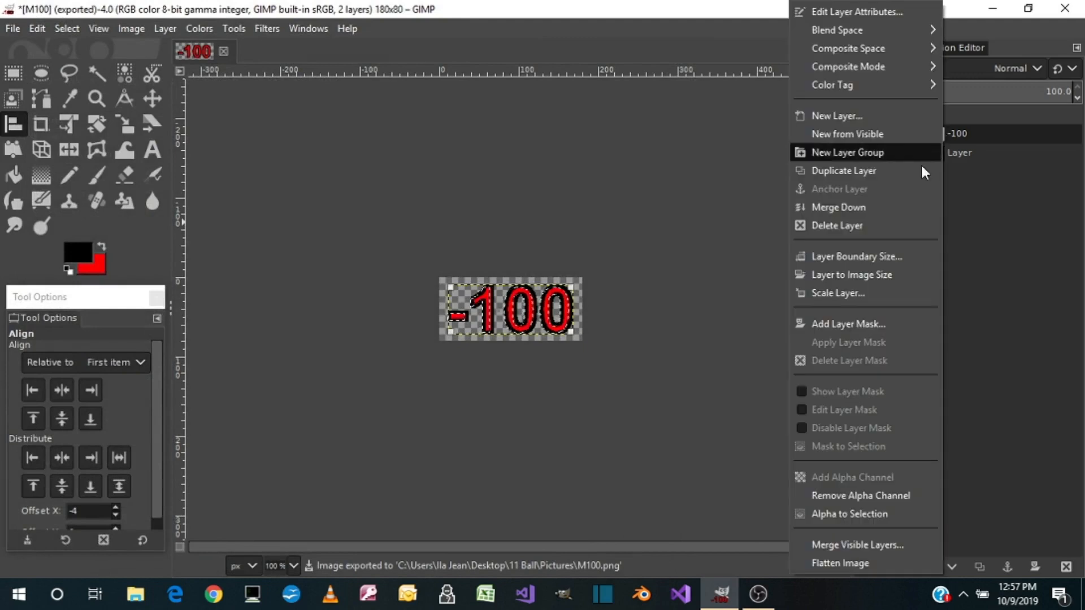
{"action": "left_click", "coordinate": [840, 224]}
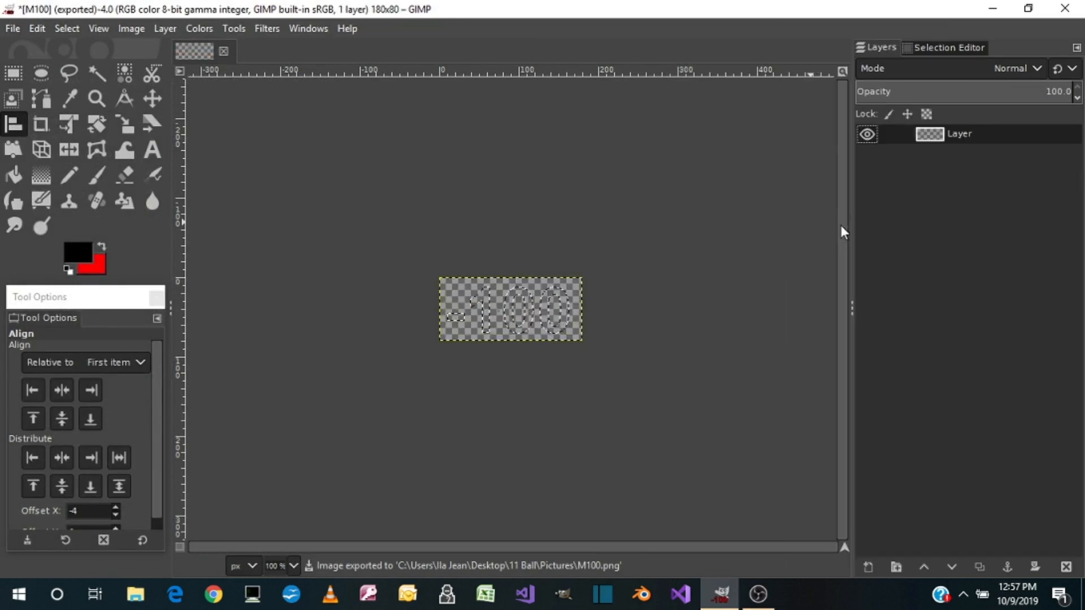
{"action": "left_click", "coordinate": [74, 27]}
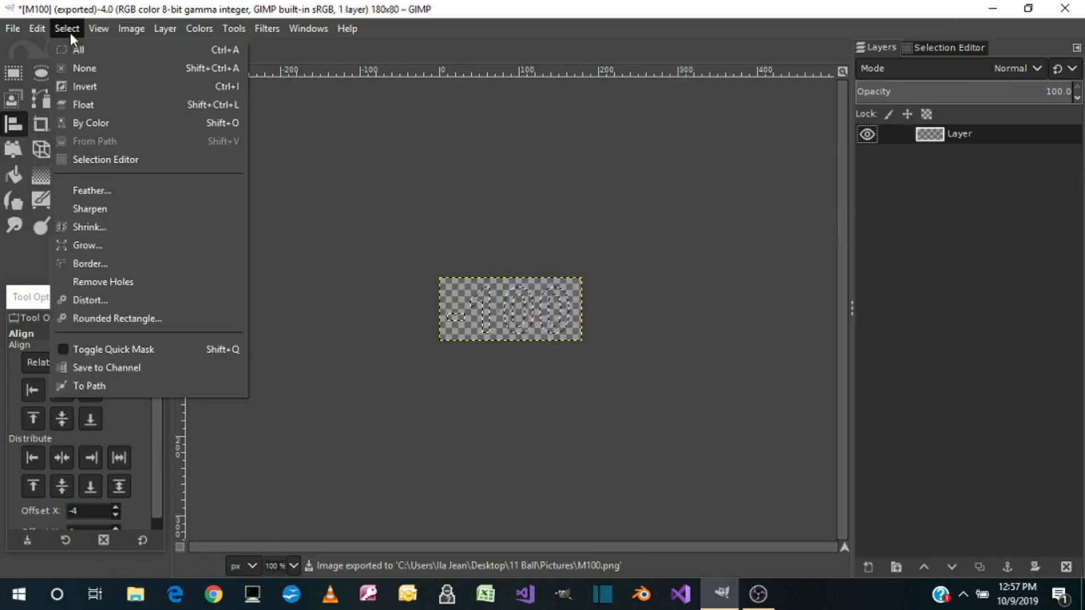
{"action": "left_click", "coordinate": [89, 72]}
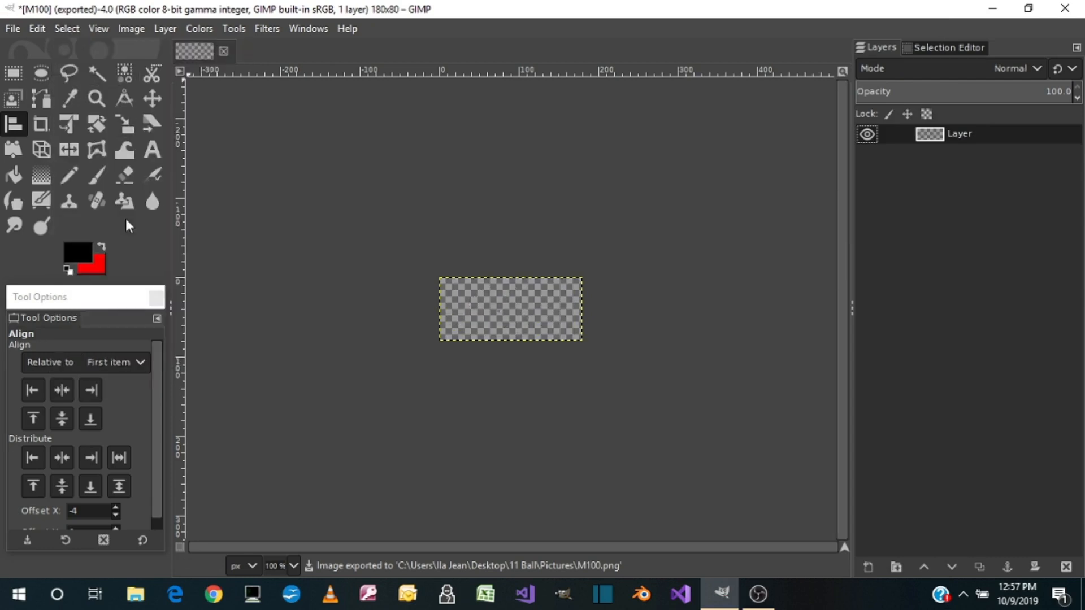
Add the red text -200 in Arial Bold, 80 px, in a text box covering the whole canvas
{"action": "left_click", "coordinate": [156, 148]}
{"action": "left_click_drag", "start_coordinate": [441, 279], "coordinate": [588, 341]}
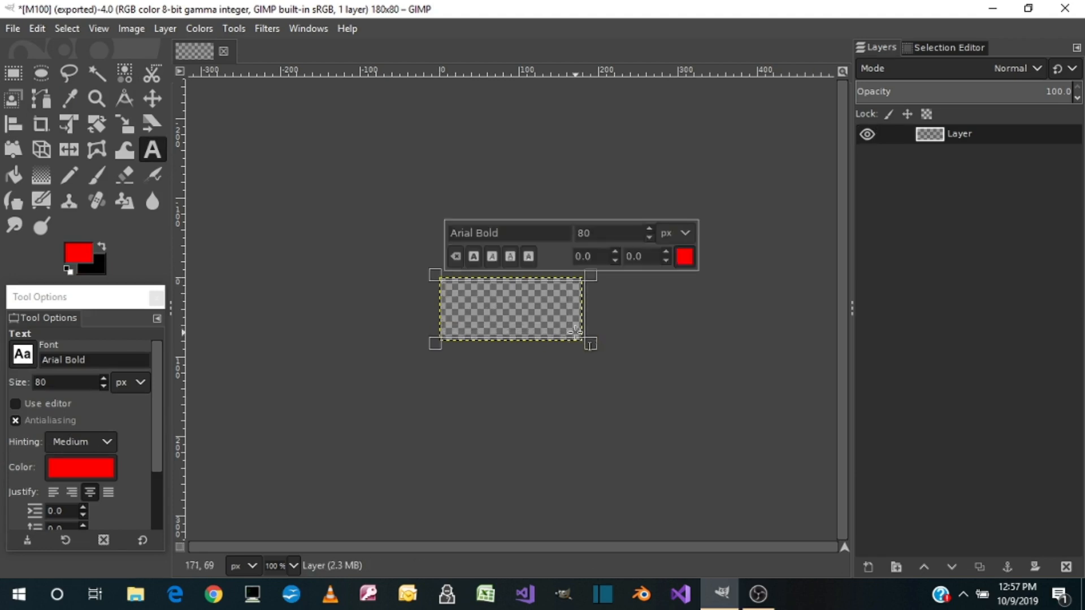
{"action": "type", "text": "200"}
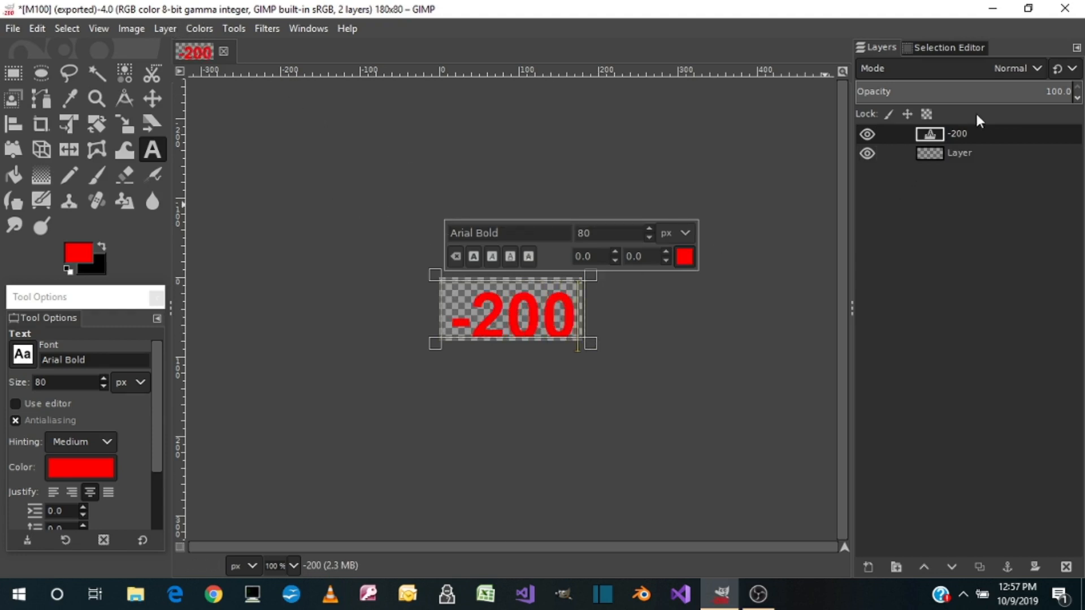
Select the -200 text's shape and stroke the selection with a 4 px solid black line
{"action": "right_click", "coordinate": [967, 131]}
{"action": "scroll", "coordinate": [926, 475], "scroll_direction": "down", "scroll_amount": 2}
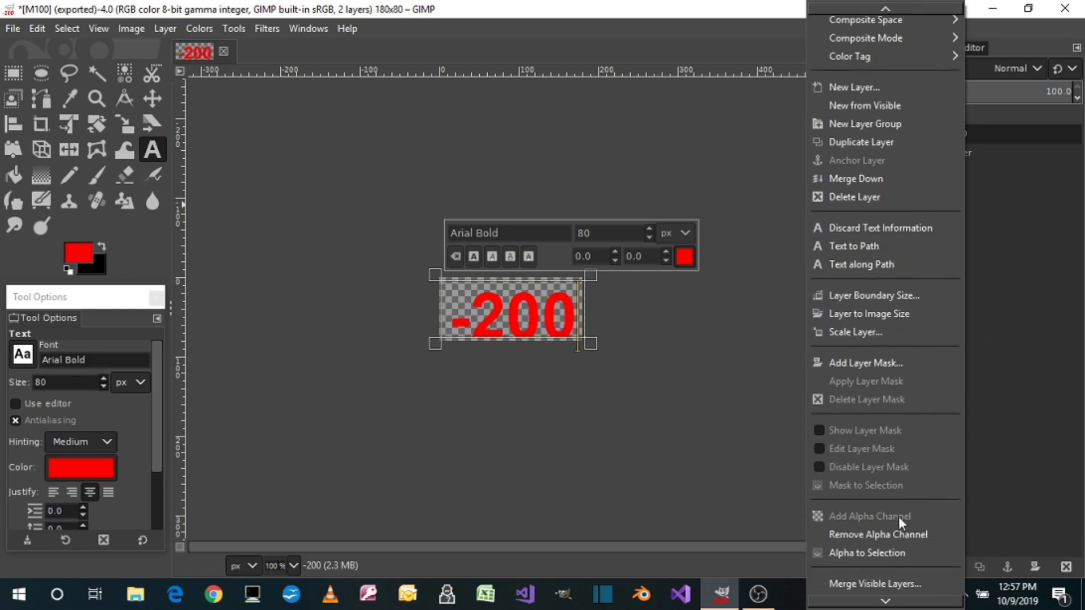
{"action": "left_click", "coordinate": [881, 555]}
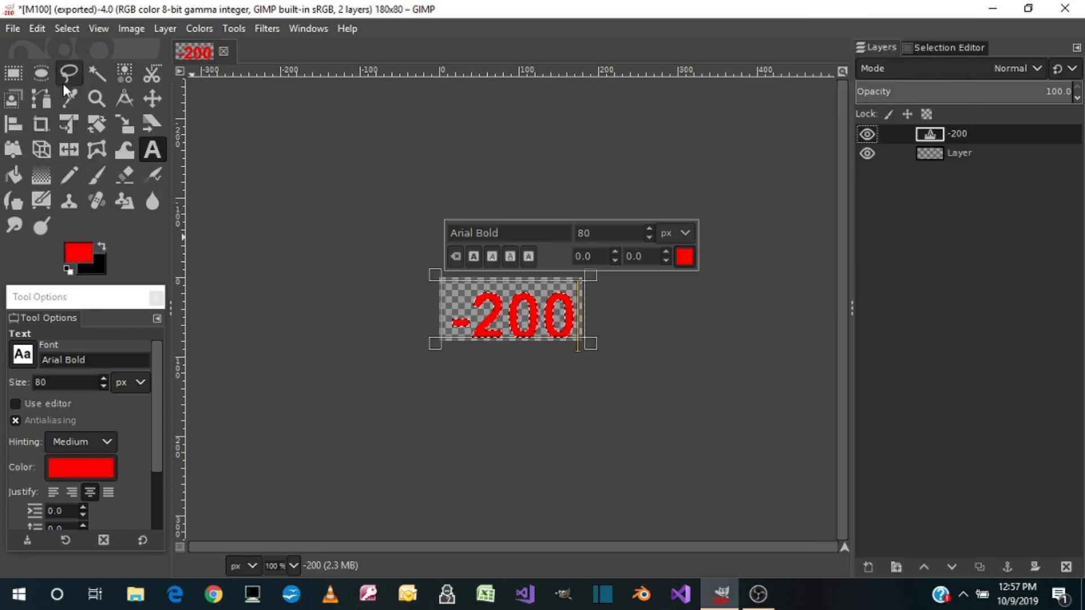
{"action": "left_click", "coordinate": [37, 28]}
{"action": "left_click", "coordinate": [72, 404]}
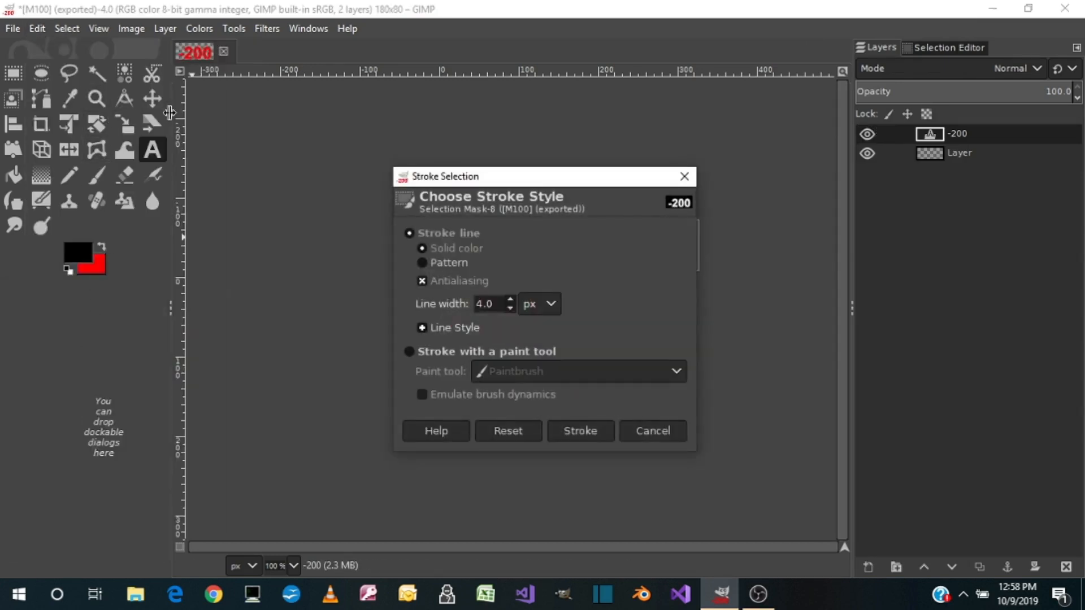
{"action": "left_click", "coordinate": [577, 431]}
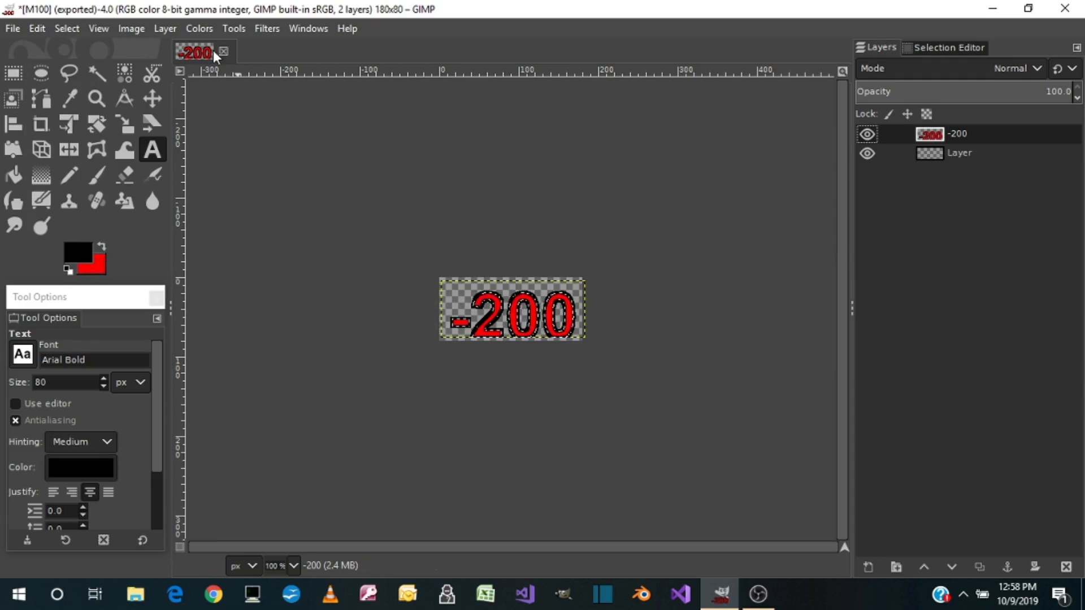
Crop the -200 layer to its content and center it horizontally and vertically with the Align tool
{"action": "left_click", "coordinate": [172, 29]}
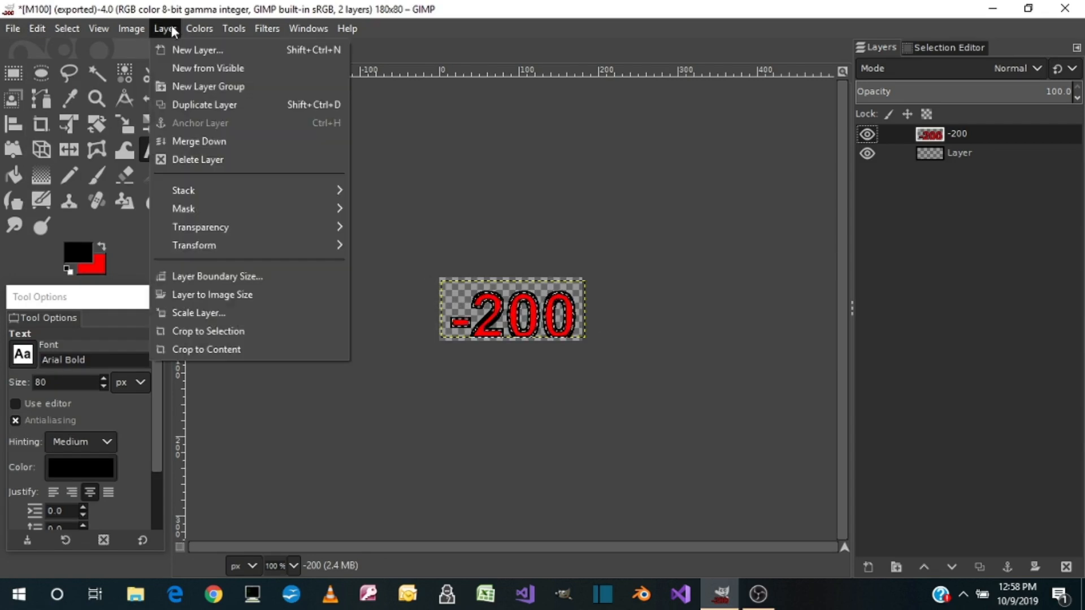
{"action": "left_click", "coordinate": [202, 352]}
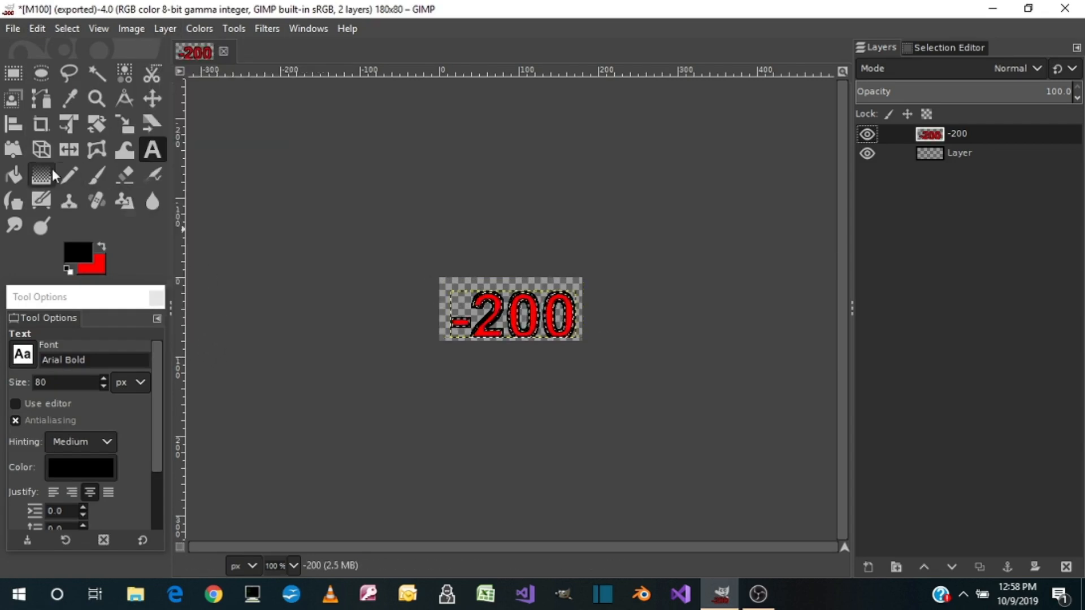
{"action": "left_click", "coordinate": [13, 124]}
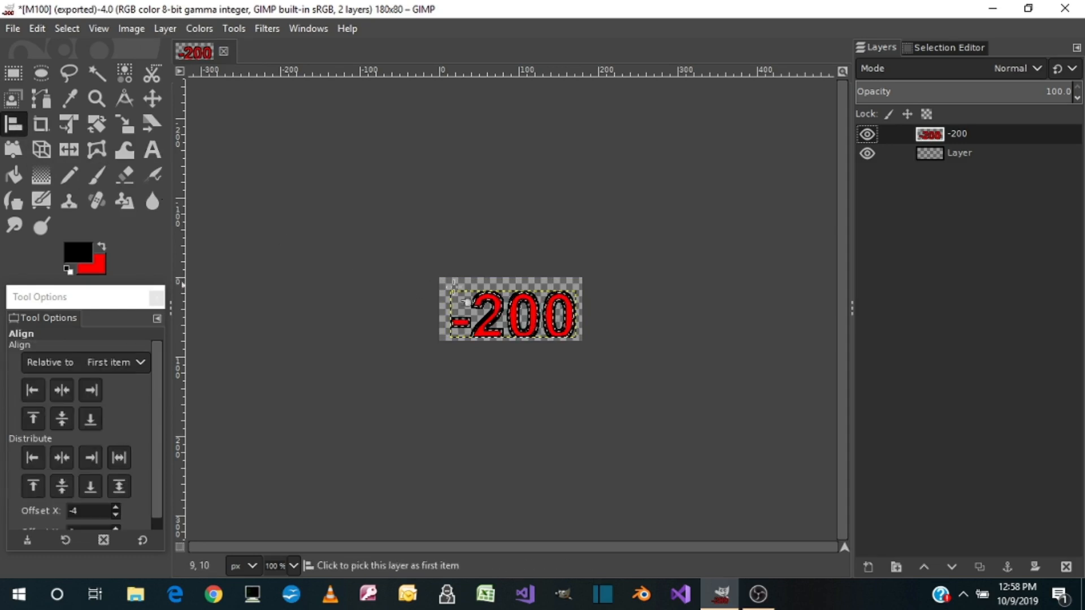
{"action": "left_click", "coordinate": [487, 315]}
{"action": "left_click", "coordinate": [61, 390]}
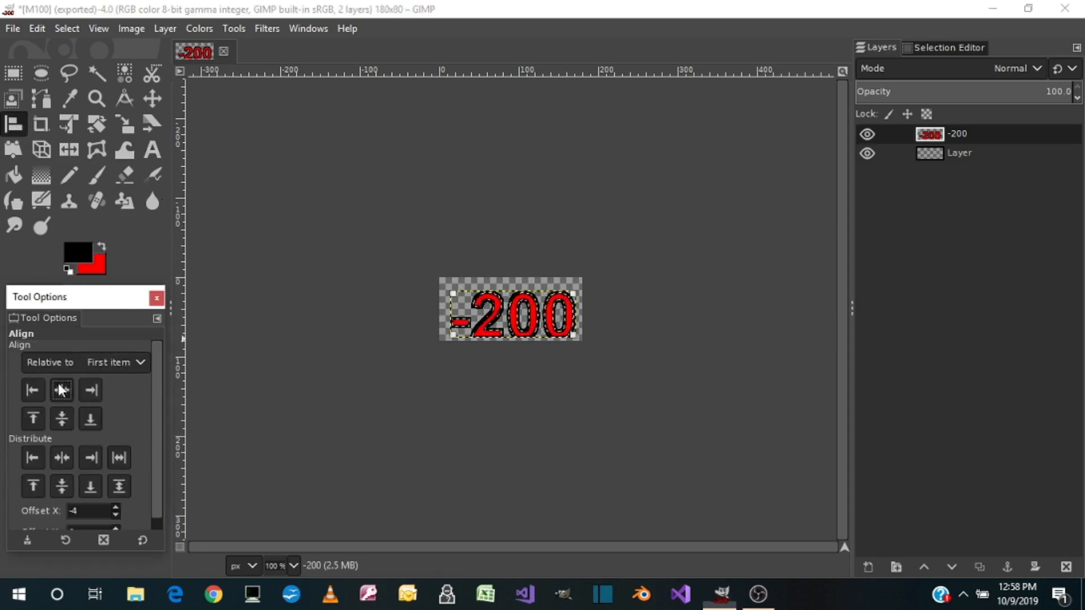
{"action": "left_click", "coordinate": [62, 419]}
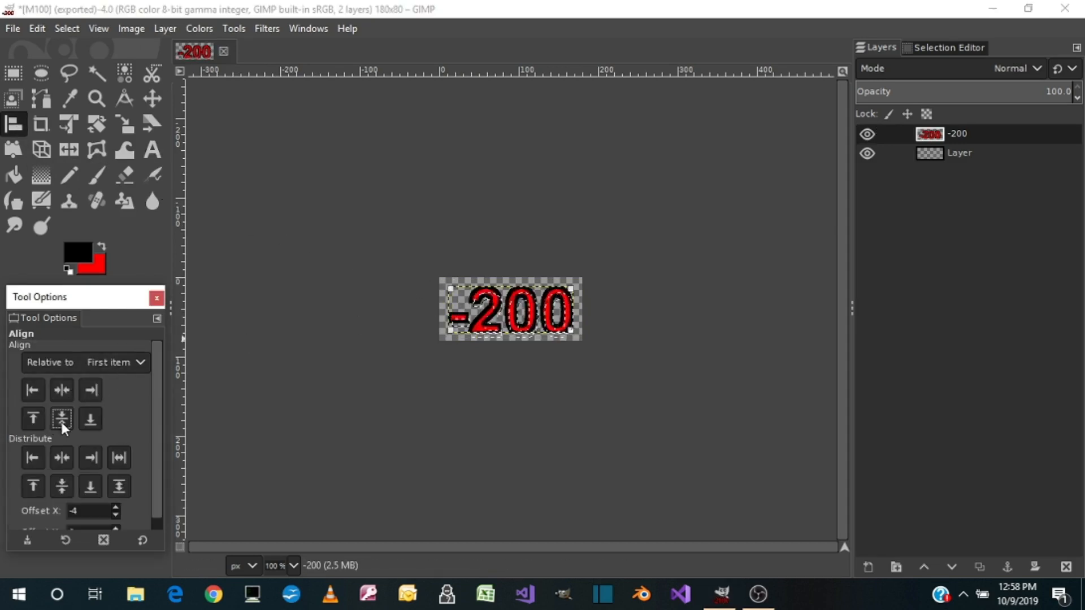
Export the image as M200.png to the Pictures folder with the default PNG options
{"action": "left_click", "coordinate": [20, 27]}
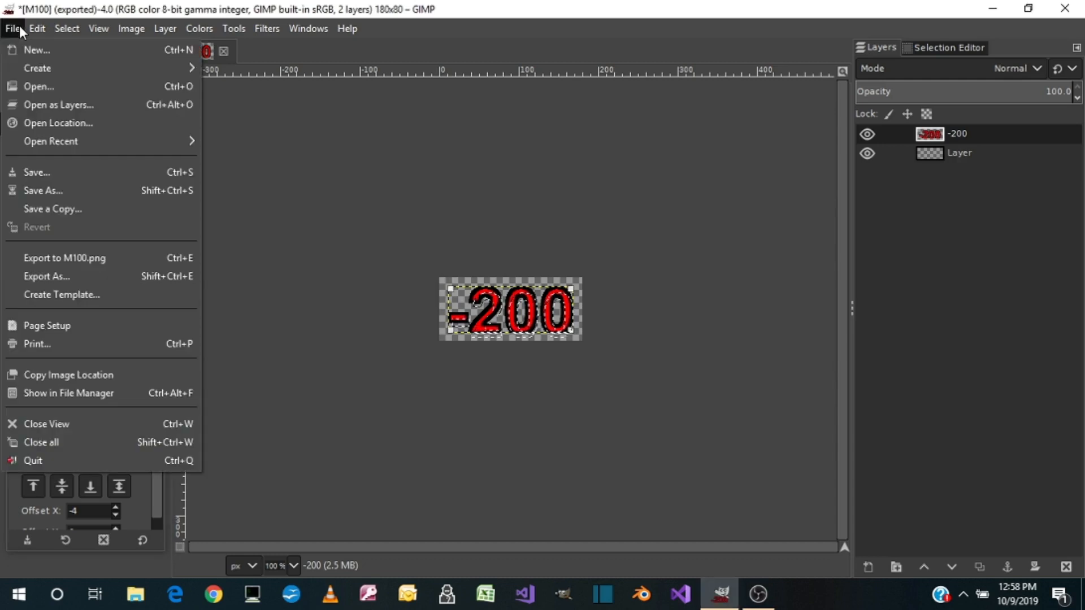
{"action": "left_click", "coordinate": [37, 278]}
{"action": "type", "text": "M200.png"}
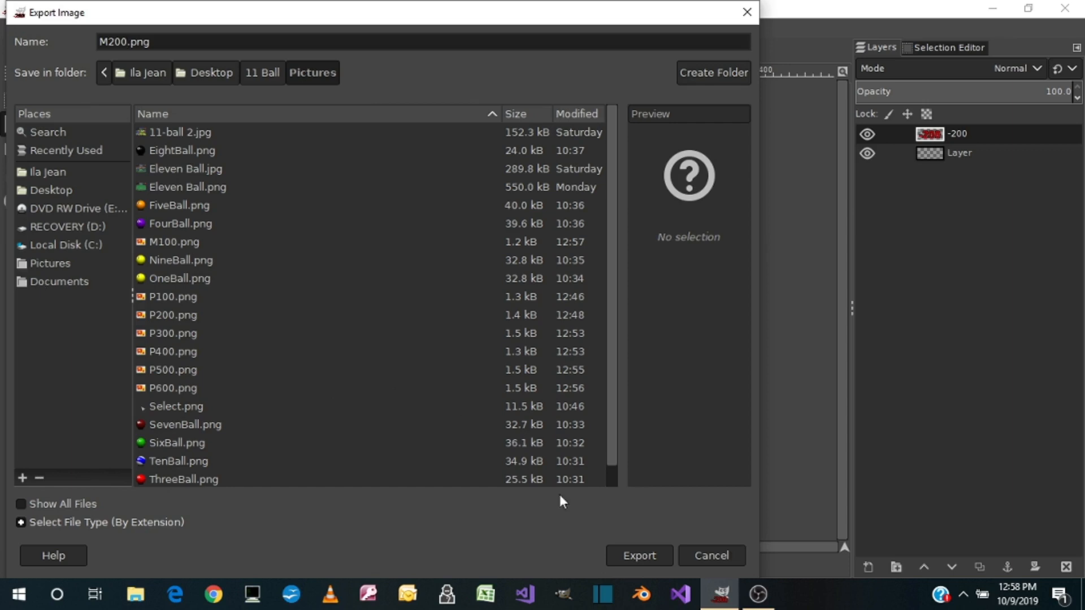
{"action": "left_click", "coordinate": [635, 554]}
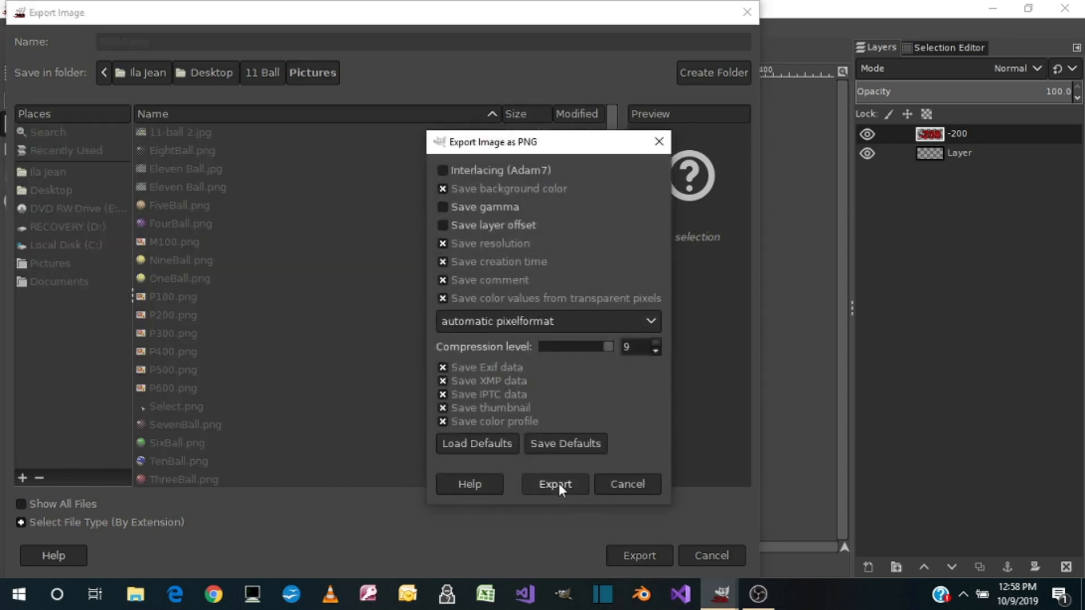
{"action": "left_click", "coordinate": [558, 484]}
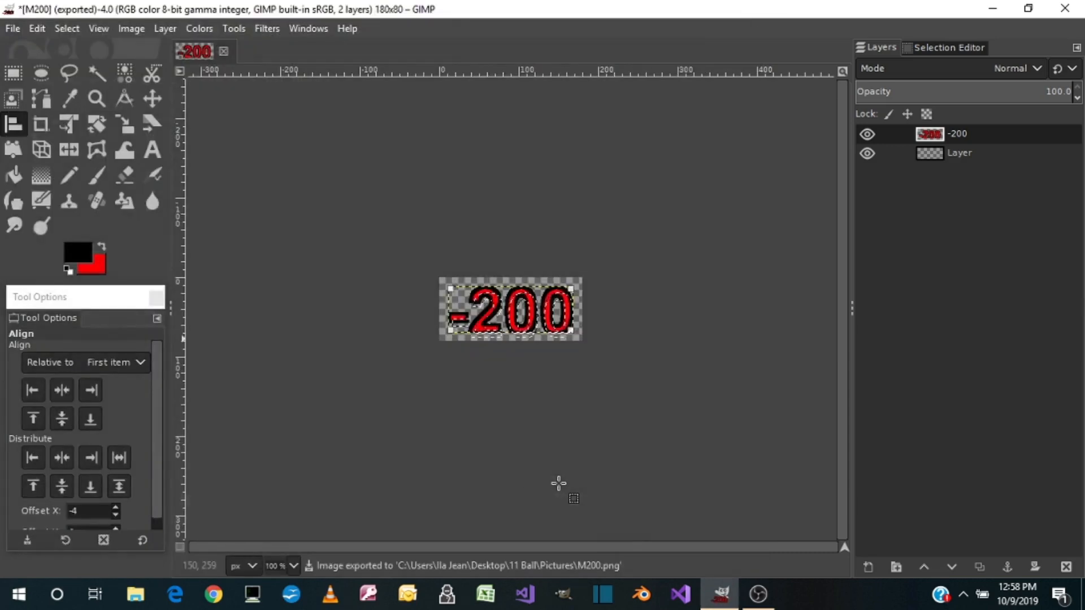
Replace the -200 layer with the red text -300 in Arial Bold, 80 px, in a text box covering the canvas
{"action": "right_click", "coordinate": [910, 136]}
{"action": "left_click", "coordinate": [802, 225]}
{"action": "left_click", "coordinate": [103, 247]}
{"action": "left_click", "coordinate": [152, 150]}
{"action": "left_click_drag", "start_coordinate": [438, 275], "coordinate": [582, 342]}
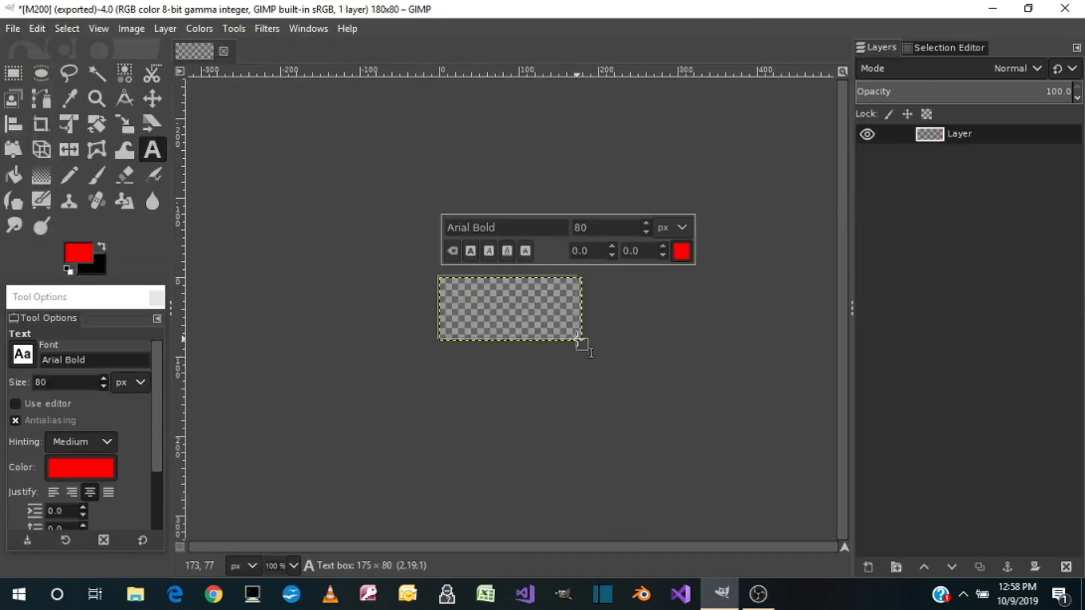
{"action": "type", "text": "-300"}
Select the -300 text's shape and stroke the selection in black
{"action": "right_click", "coordinate": [959, 134]}
{"action": "left_click", "coordinate": [881, 543]}
{"action": "left_click", "coordinate": [102, 247]}
{"action": "left_click", "coordinate": [41, 30]}
Crop the -300 layer to its content and center it on the canvas with the Align tool
{"action": "left_click", "coordinate": [165, 28]}
{"action": "left_click", "coordinate": [198, 351]}
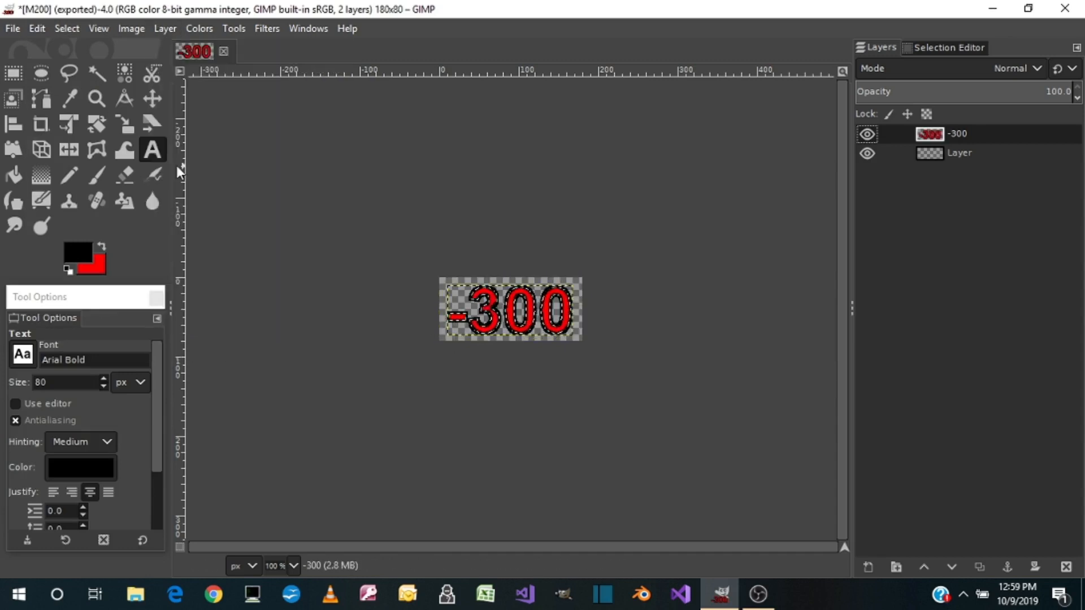
{"action": "left_click", "coordinate": [14, 124]}
{"action": "left_click", "coordinate": [511, 309]}
{"action": "left_click", "coordinate": [62, 419]}
Export the image as M300.png to the Pictures folder with the default PNG options
{"action": "left_click", "coordinate": [12, 29]}
{"action": "left_click", "coordinate": [44, 277]}
{"action": "type", "text": "M300"}
{"action": "left_click", "coordinate": [639, 556]}
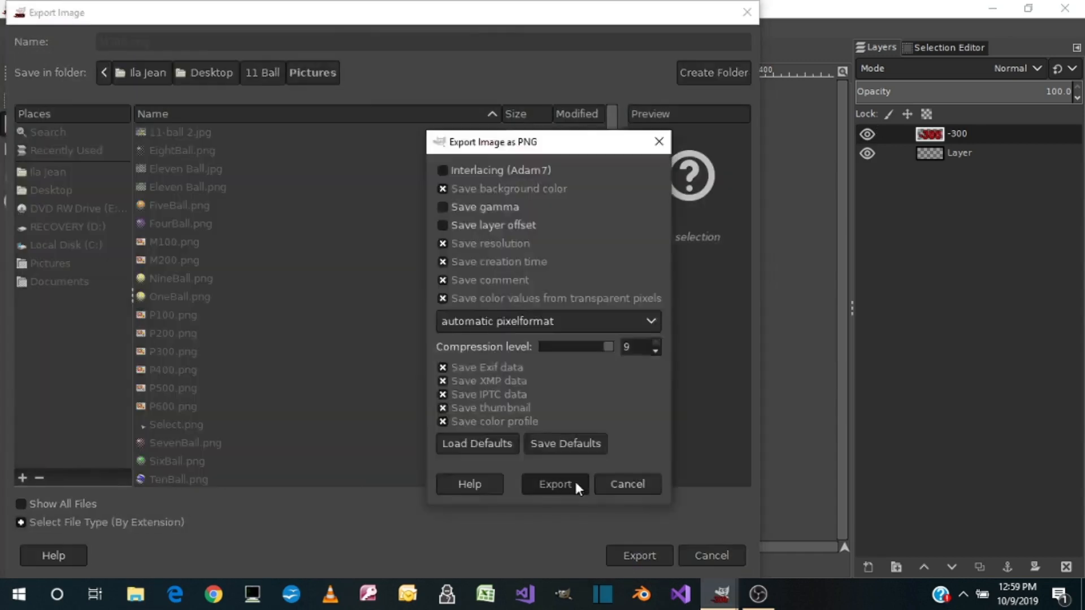
{"action": "left_click", "coordinate": [575, 486]}
Delete the -300 layer, clear the selection and add the red text -400 across the canvas
{"action": "right_click", "coordinate": [940, 135]}
{"action": "left_click", "coordinate": [819, 225]}
{"action": "left_click", "coordinate": [67, 29]}
{"action": "left_click", "coordinate": [87, 68]}
{"action": "left_click", "coordinate": [102, 247]}
{"action": "type", "text": "-400"}
Select the -400 text's shape and stroke the selection in black
{"action": "right_click", "coordinate": [961, 135]}
{"action": "left_click", "coordinate": [881, 544]}
{"action": "left_click", "coordinate": [103, 247]}
{"action": "left_click", "coordinate": [37, 29]}
{"action": "left_click", "coordinate": [92, 411]}
{"action": "left_click", "coordinate": [579, 431]}
Crop the -400 layer to its content and center it on the canvas with the Align tool
{"action": "left_click", "coordinate": [14, 124]}
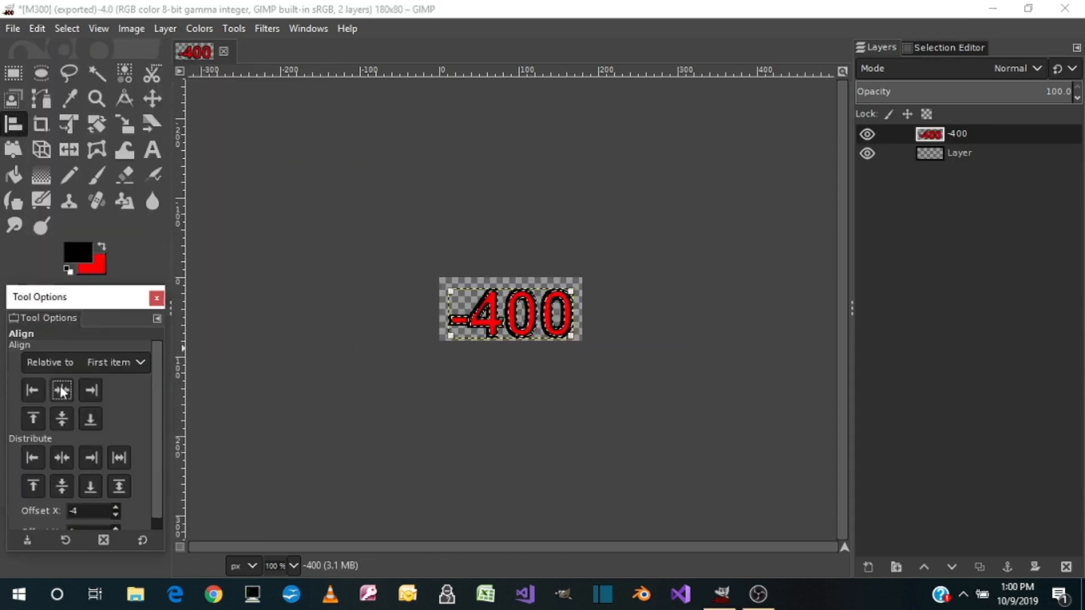
{"action": "left_click", "coordinate": [62, 390]}
Export the image as M400.png to the Pictures folder
{"action": "left_click", "coordinate": [12, 29]}
{"action": "left_click", "coordinate": [44, 277]}
{"action": "type", "text": "M400"}
{"action": "left_click", "coordinate": [637, 557]}
Delete the -400 layer and clear the selection
{"action": "right_click", "coordinate": [941, 135]}
{"action": "left_click", "coordinate": [825, 226]}
{"action": "left_click", "coordinate": [67, 29]}
{"action": "left_click", "coordinate": [87, 67]}
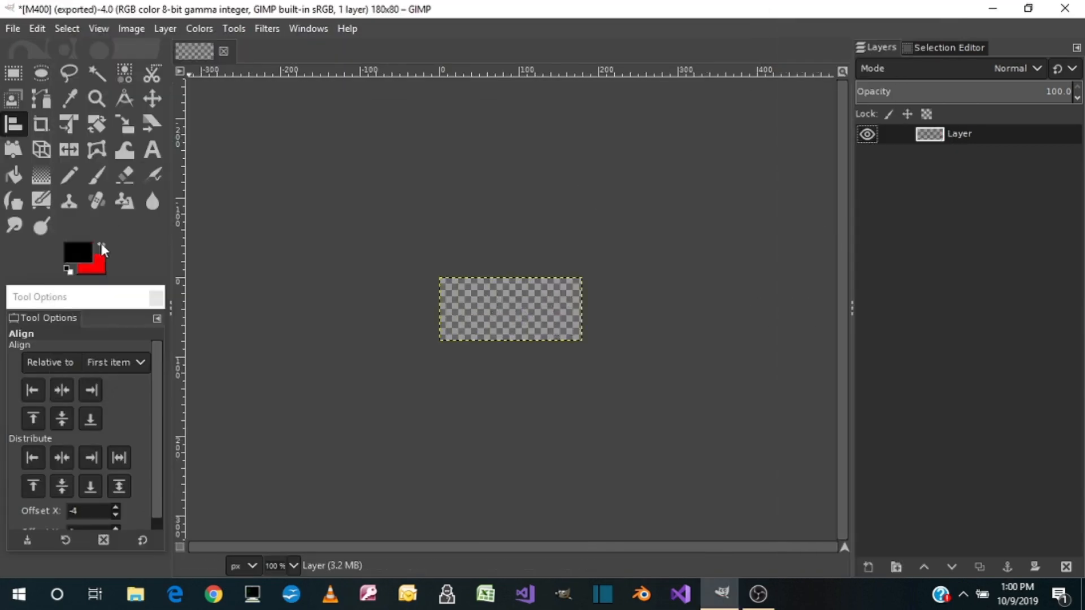
Add the red text -500 in Arial Bold, 80 px, in a text box covering the whole canvas
{"action": "left_click", "coordinate": [103, 247]}
{"action": "left_click", "coordinate": [152, 150]}
{"action": "left_click_drag", "start_coordinate": [440, 281], "coordinate": [582, 341]}
{"action": "type", "text": "-500"}
Select the -500 text's shape and stroke the selection in black
{"action": "right_click", "coordinate": [952, 135]}
{"action": "left_click", "coordinate": [904, 563]}
{"action": "left_click", "coordinate": [86, 404]}
{"action": "left_click", "coordinate": [578, 431]}
Crop the -500 layer to its content and center it on the canvas with the Align tool
{"action": "left_click", "coordinate": [165, 29]}
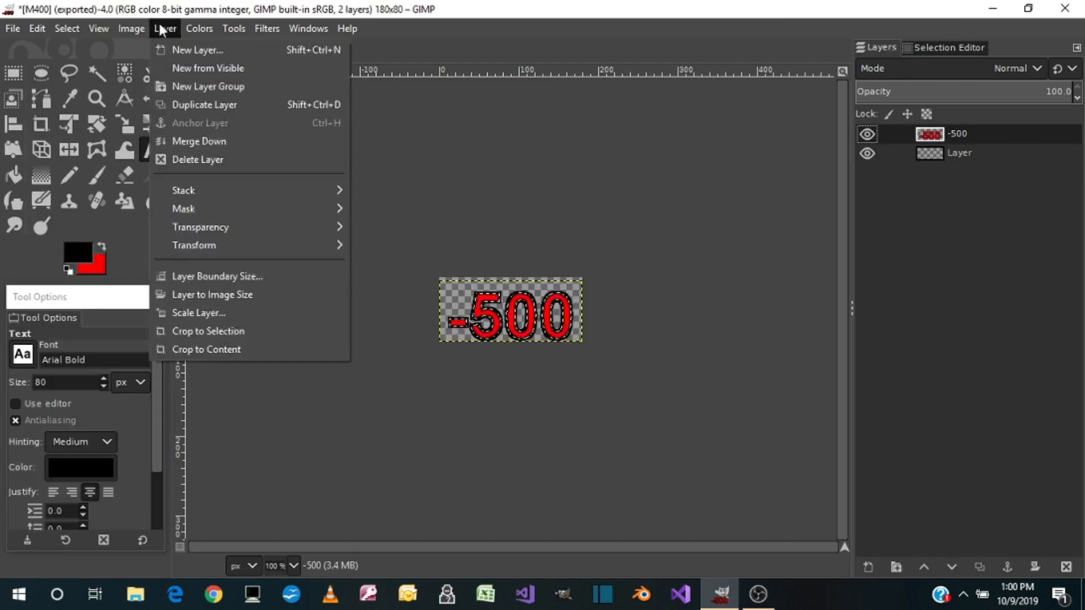
{"action": "left_click", "coordinate": [206, 349]}
{"action": "left_click", "coordinate": [13, 124]}
Export the image as M500.png to the Pictures folder with the default PNG options
{"action": "left_click", "coordinate": [12, 28]}
{"action": "left_click", "coordinate": [45, 277]}
{"action": "type", "text": "M500"}
{"action": "left_click", "coordinate": [570, 489]}
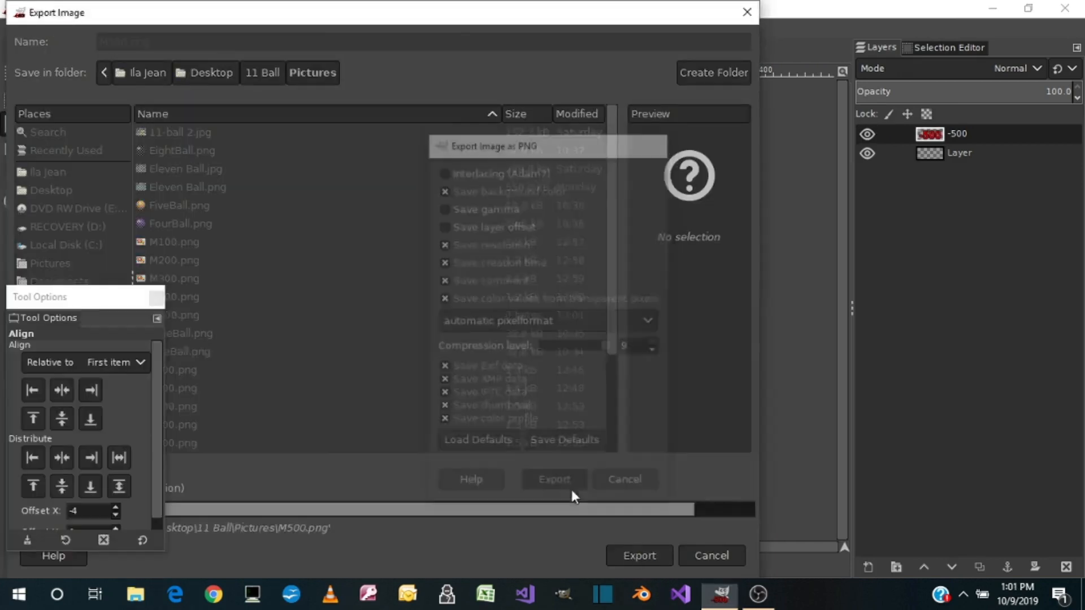
Delete the -500 layer and clear the selection
{"action": "right_click", "coordinate": [941, 135]}
{"action": "left_click", "coordinate": [825, 225]}
{"action": "left_click", "coordinate": [69, 30]}
{"action": "left_click", "coordinate": [87, 68]}
Add the red text -600 in Arial Bold, 80 px, in a text box covering the whole canvas
{"action": "left_click", "coordinate": [102, 247]}
{"action": "left_click", "coordinate": [153, 151]}
{"action": "left_click_drag", "start_coordinate": [440, 279], "coordinate": [583, 341]}
{"action": "type", "text": "-600"}
Select the -600 text's shape and stroke the selection in black
{"action": "right_click", "coordinate": [956, 135]}
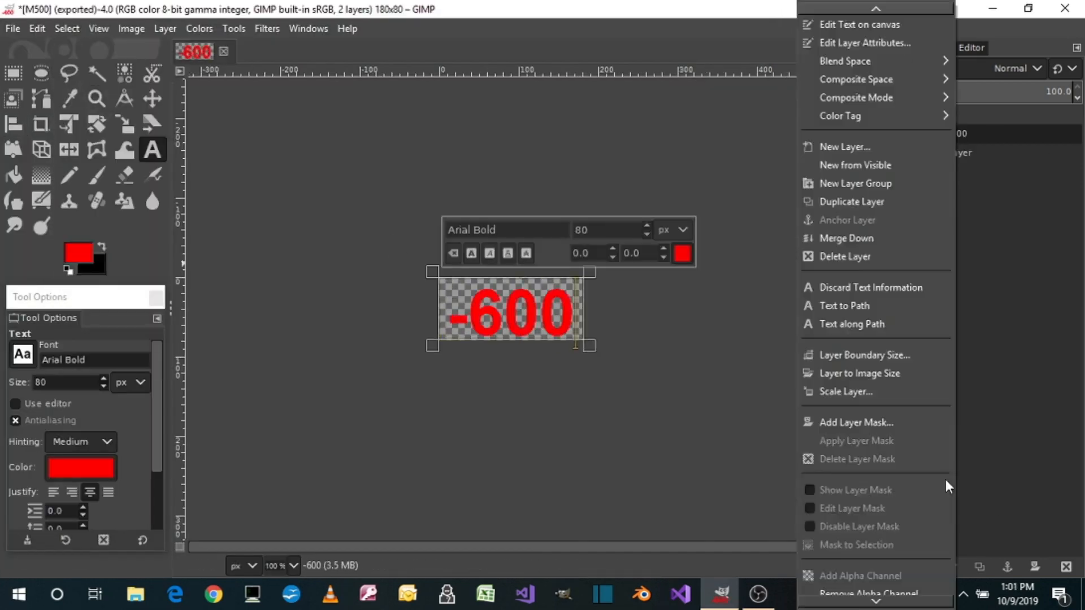
{"action": "left_click", "coordinate": [904, 563]}
{"action": "left_click", "coordinate": [102, 247]}
{"action": "left_click", "coordinate": [37, 29]}
{"action": "left_click", "coordinate": [86, 404]}
{"action": "left_click", "coordinate": [579, 431]}
Crop the -600 layer to its content and center it on the canvas with the Align tool
{"action": "left_click", "coordinate": [169, 29]}
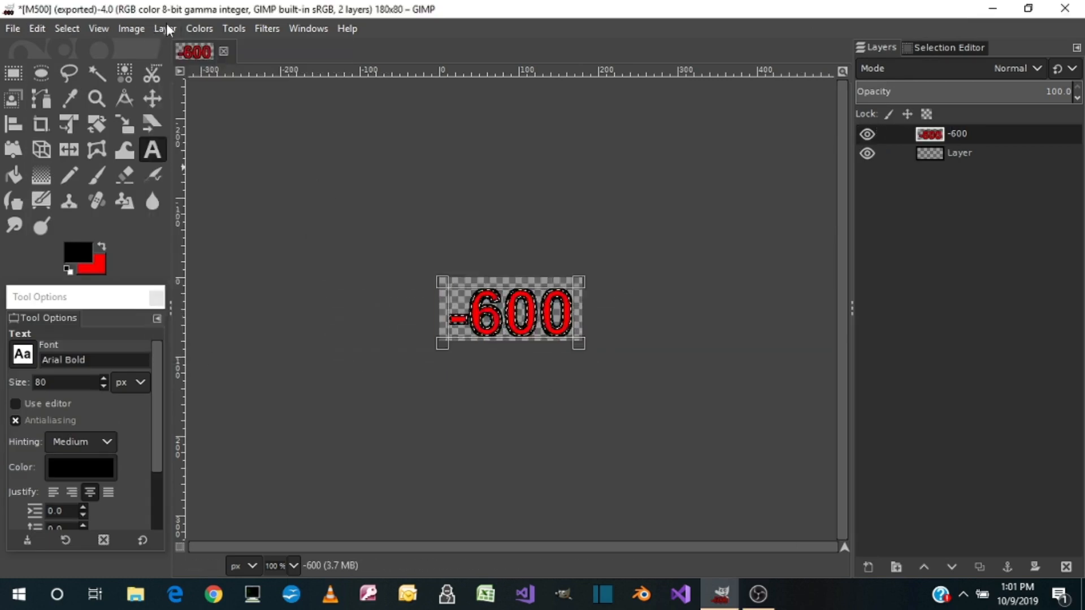
{"action": "left_click", "coordinate": [14, 124]}
Export the image as M600.png to the Pictures folder with the default PNG options
{"action": "left_click", "coordinate": [12, 29]}
{"action": "left_click", "coordinate": [58, 276]}
{"action": "type", "text": "M600"}
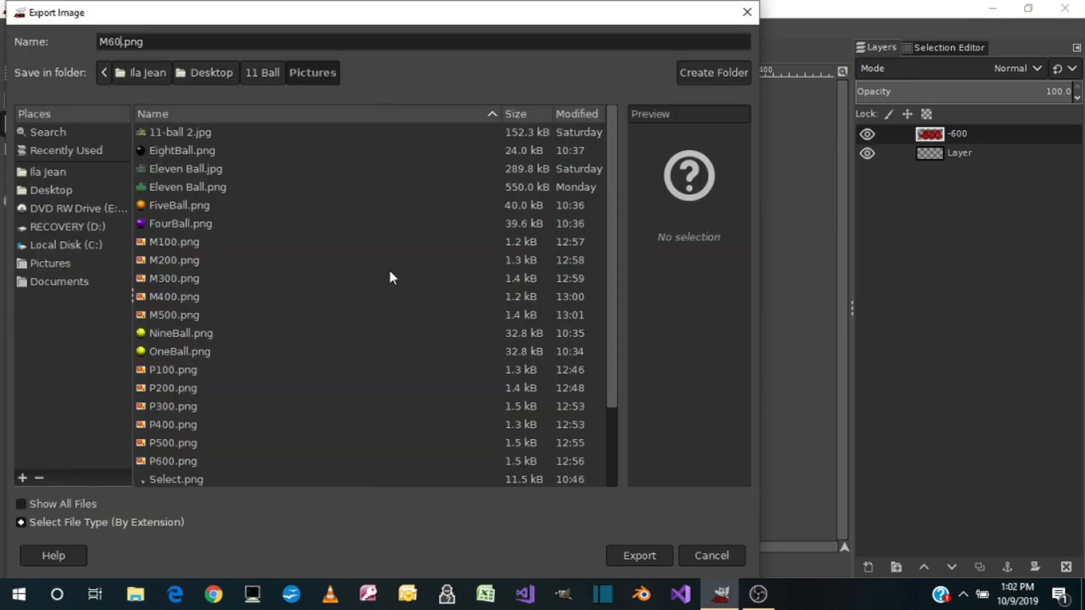
{"action": "left_click", "coordinate": [639, 557]}
{"action": "left_click", "coordinate": [569, 487]}
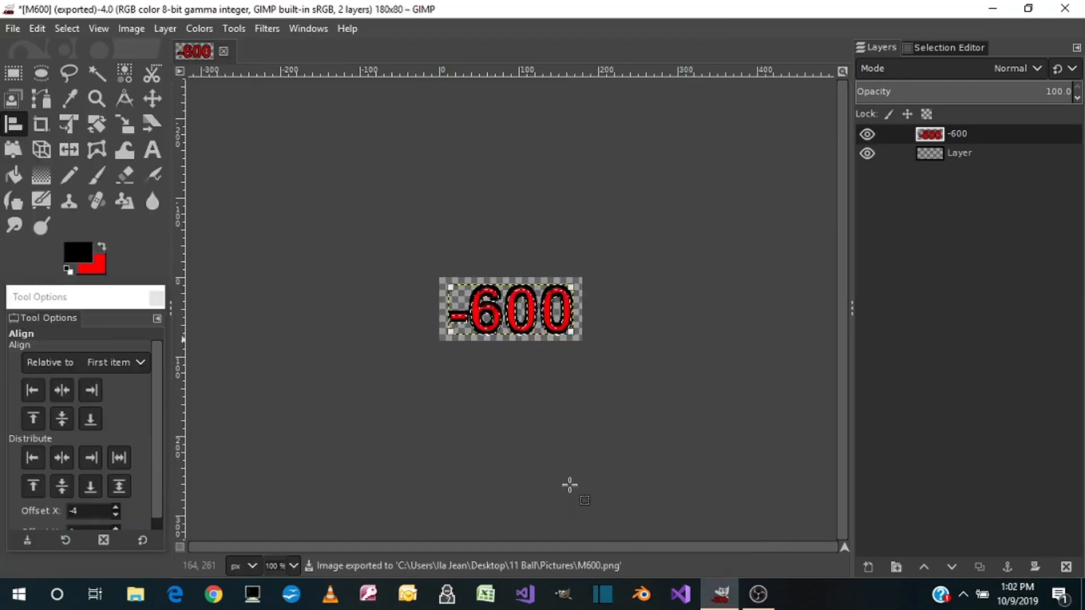
Close the M600 image and discard its unsaved changes
{"action": "left_click", "coordinate": [224, 52]}
{"action": "left_click", "coordinate": [556, 393]}
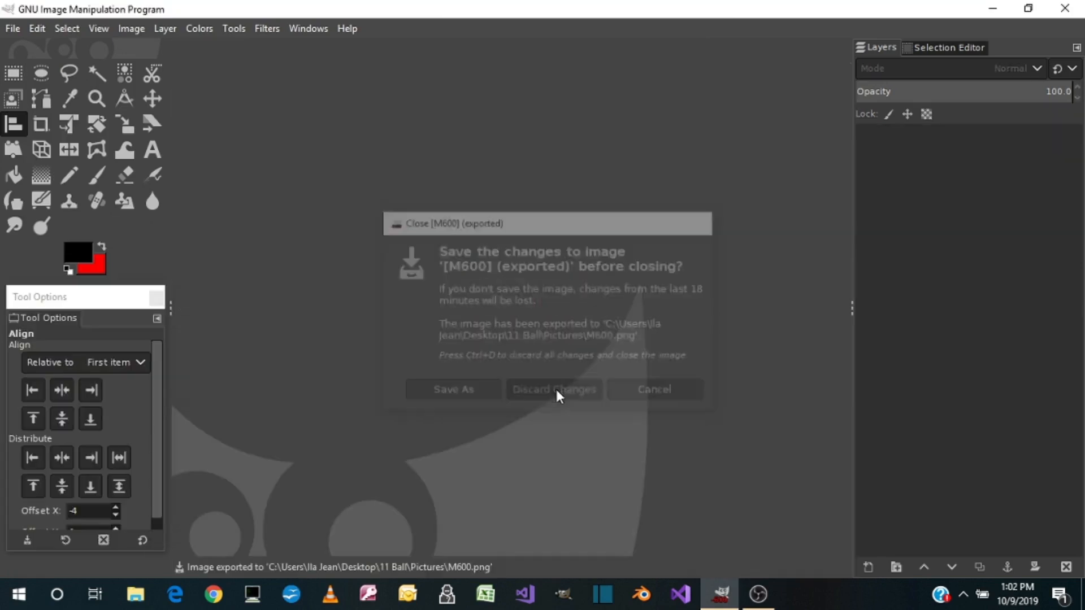
Switch to File Explorer and review the exported images in the desktop's 11 Ball > Pictures folder in a maximized window
{"action": "left_click", "coordinate": [146, 595]}
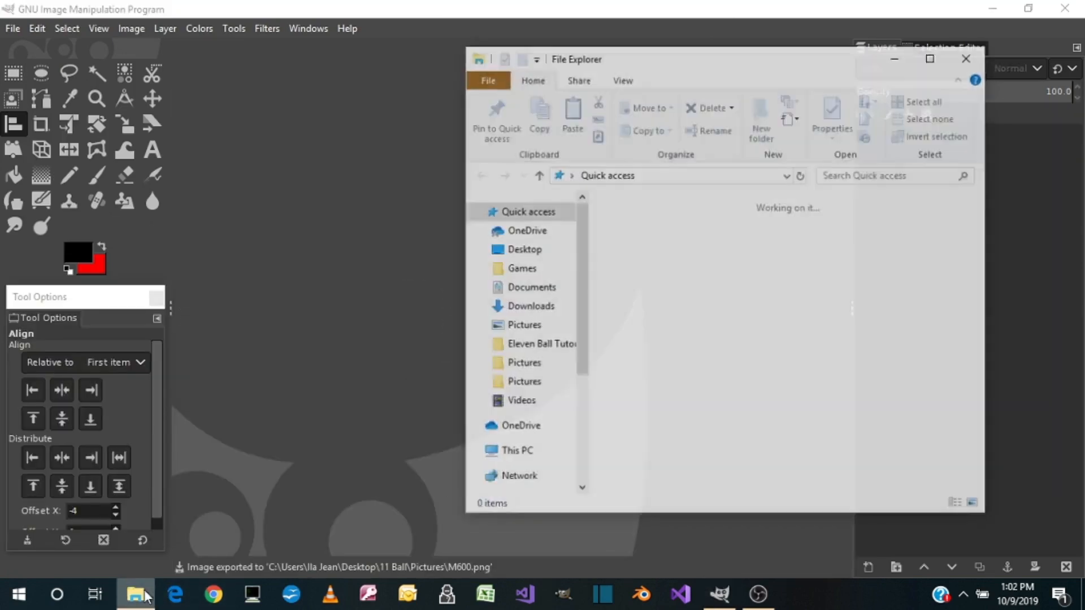
{"action": "left_click", "coordinate": [541, 254]}
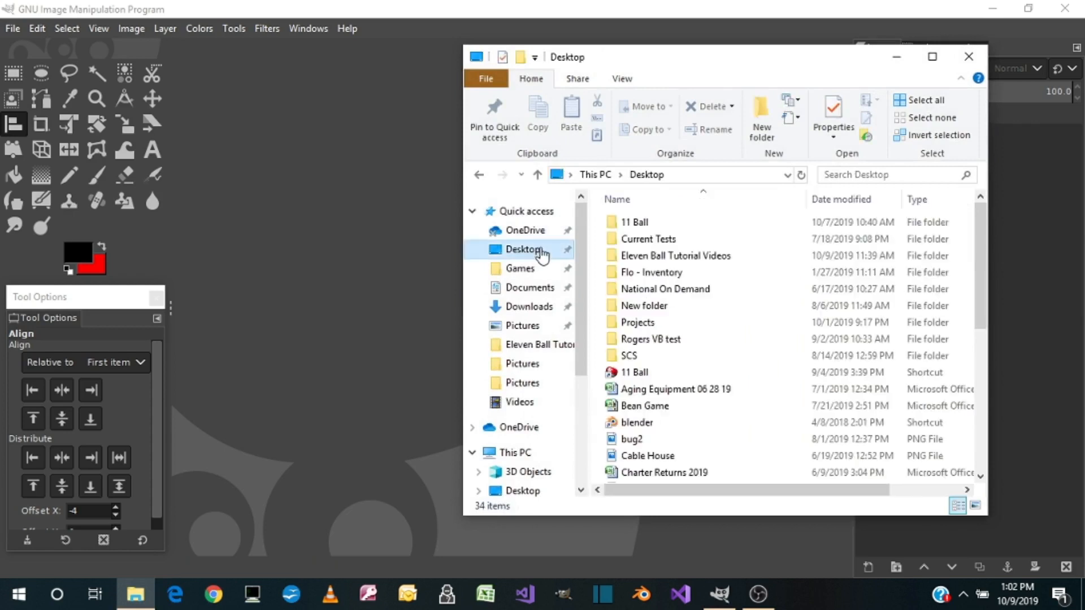
{"action": "double_click", "coordinate": [628, 224]}
{"action": "double_click", "coordinate": [637, 239]}
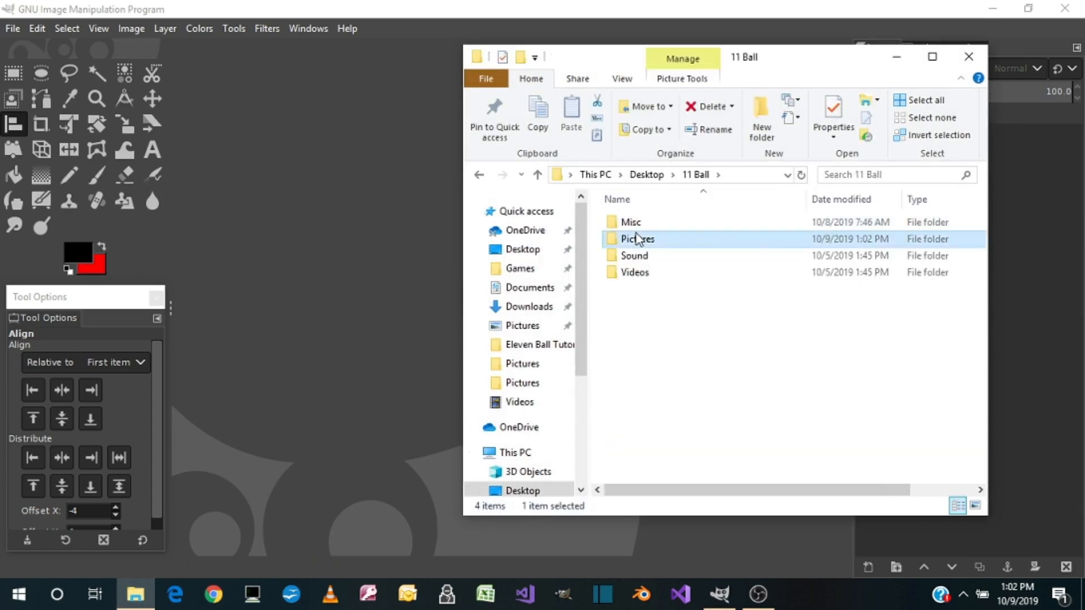
{"action": "left_click", "coordinate": [933, 57]}
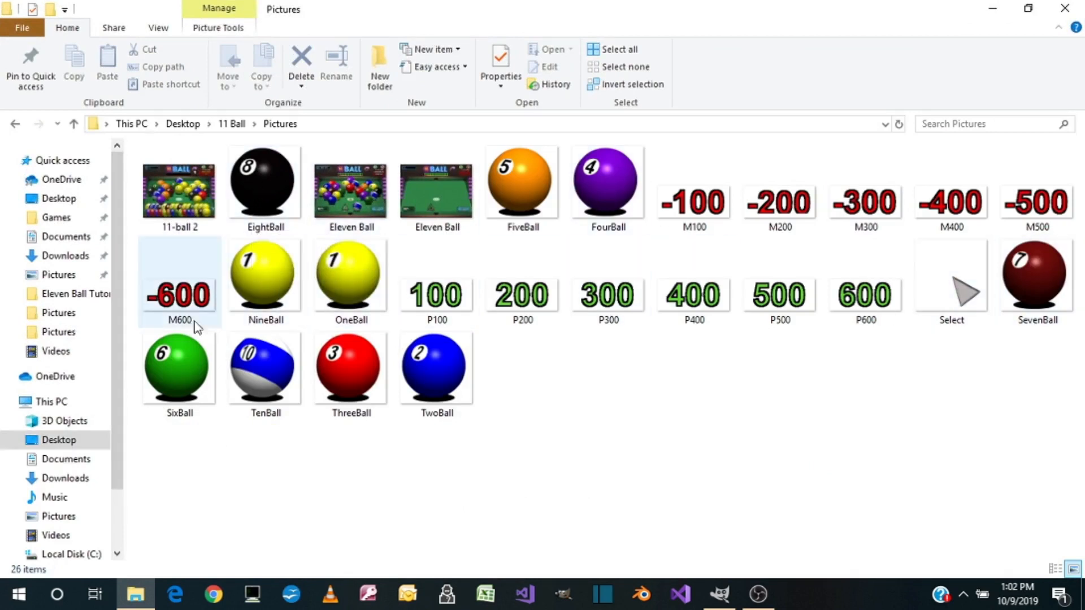
{"action": "mouse_move", "coordinate": [277, 302]}
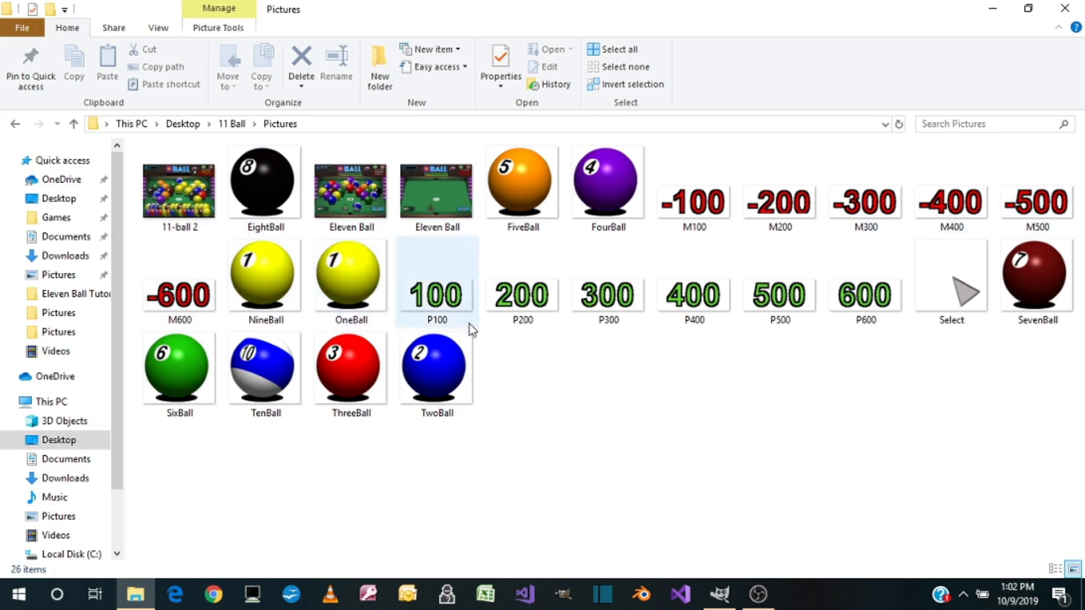
{"action": "left_click", "coordinate": [770, 213]}
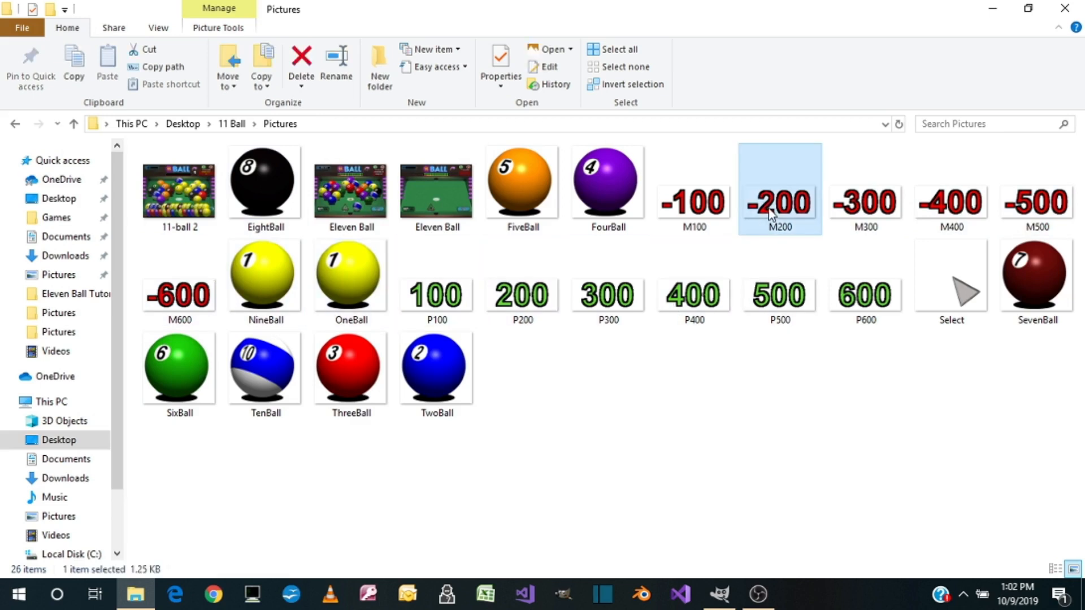